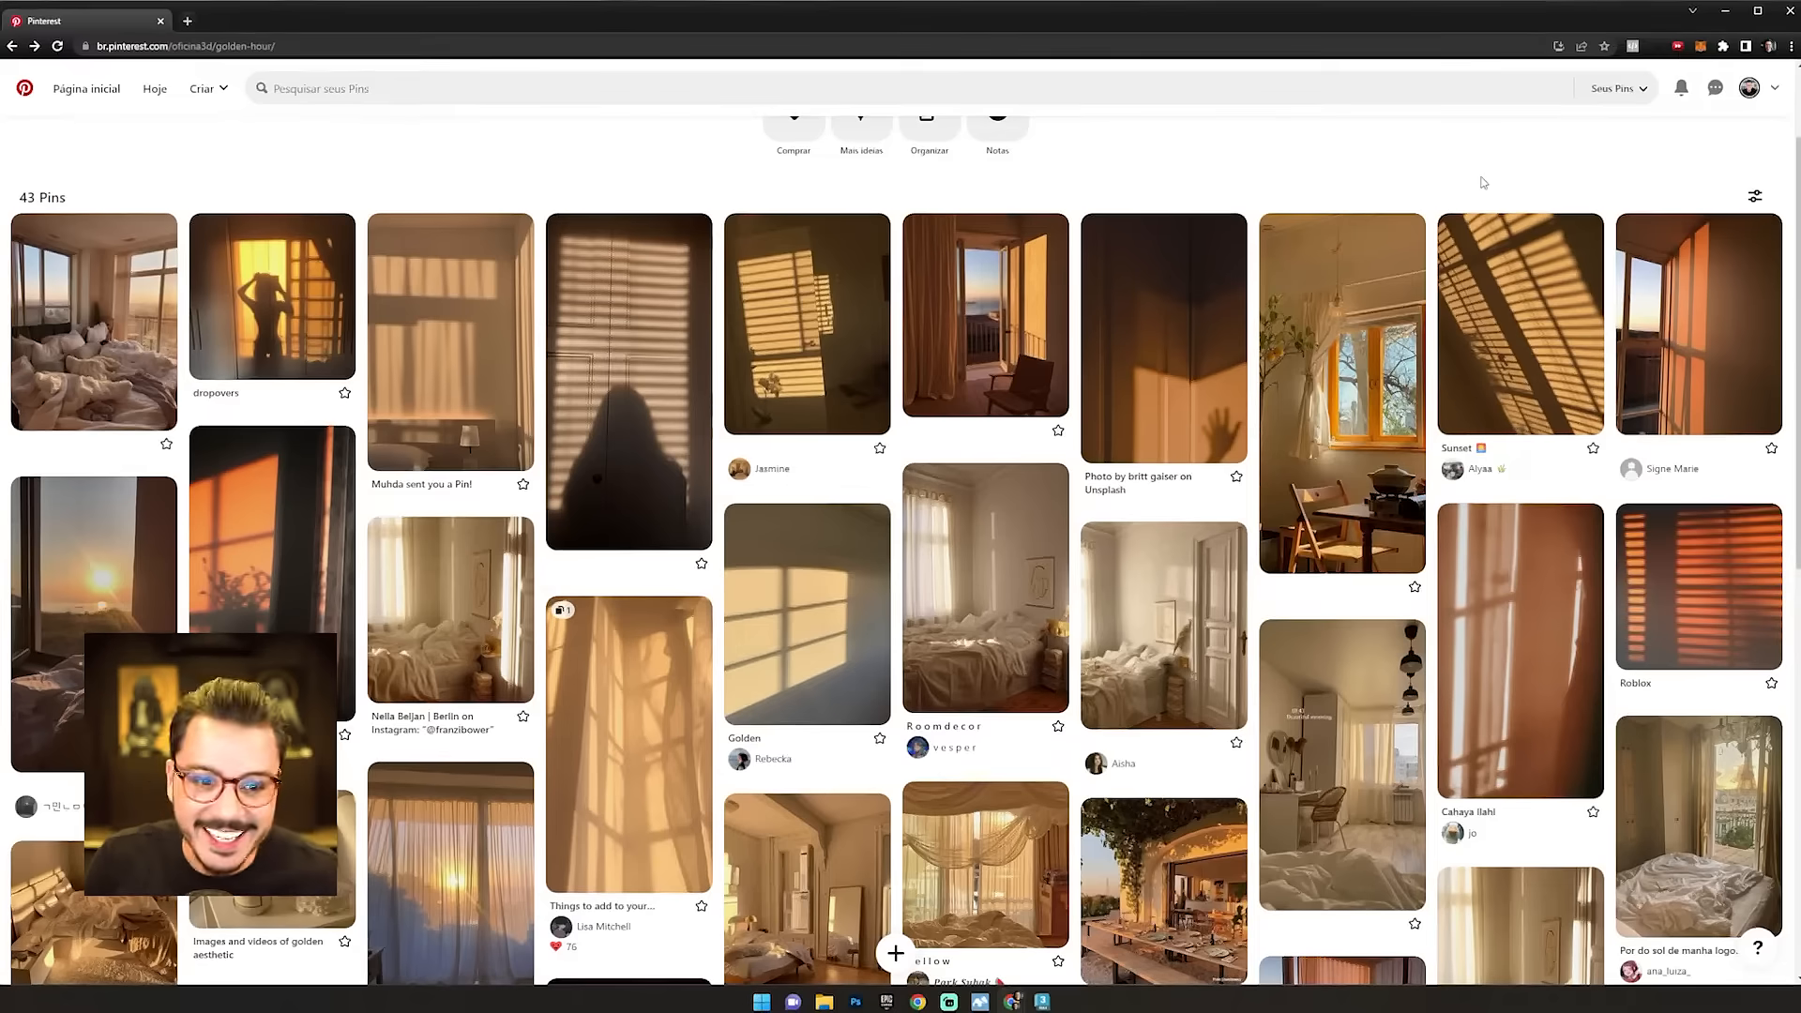
- Examine the golden hour board's interior photos for window shadows, blurred shadow edges and warm light
mouse_move(504, 532)
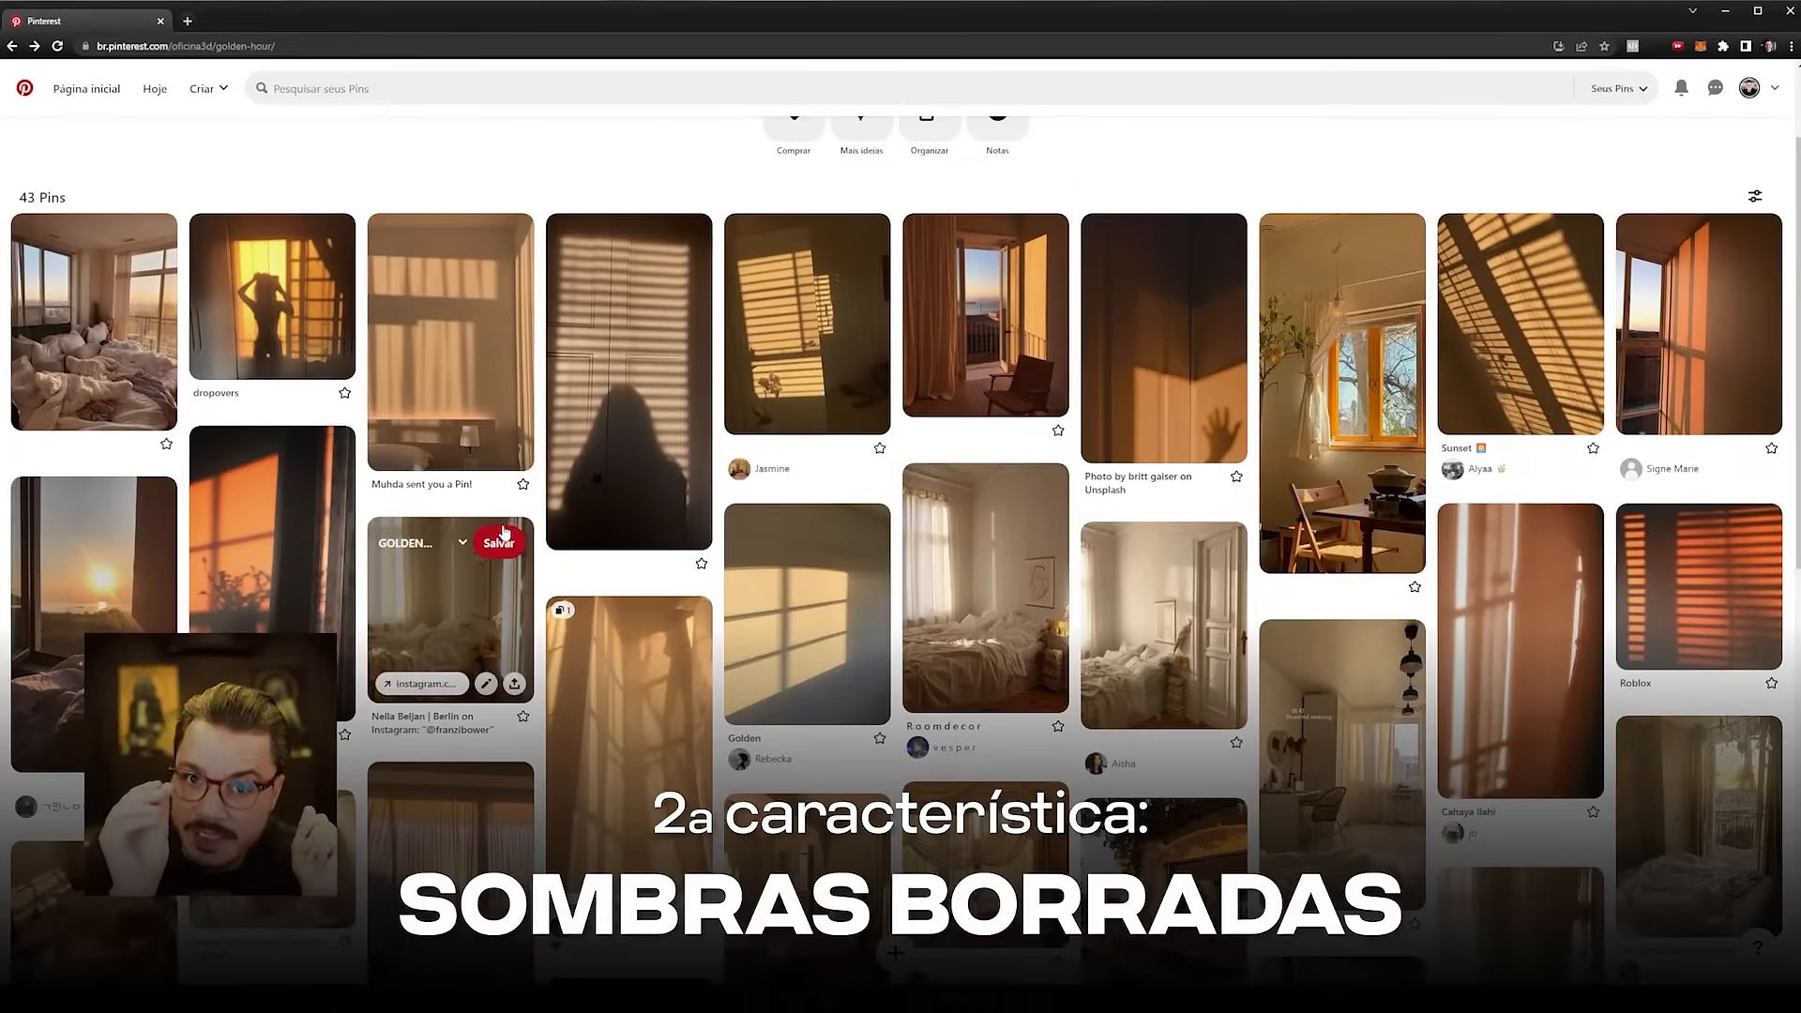
scroll(281, 525, down, 5)
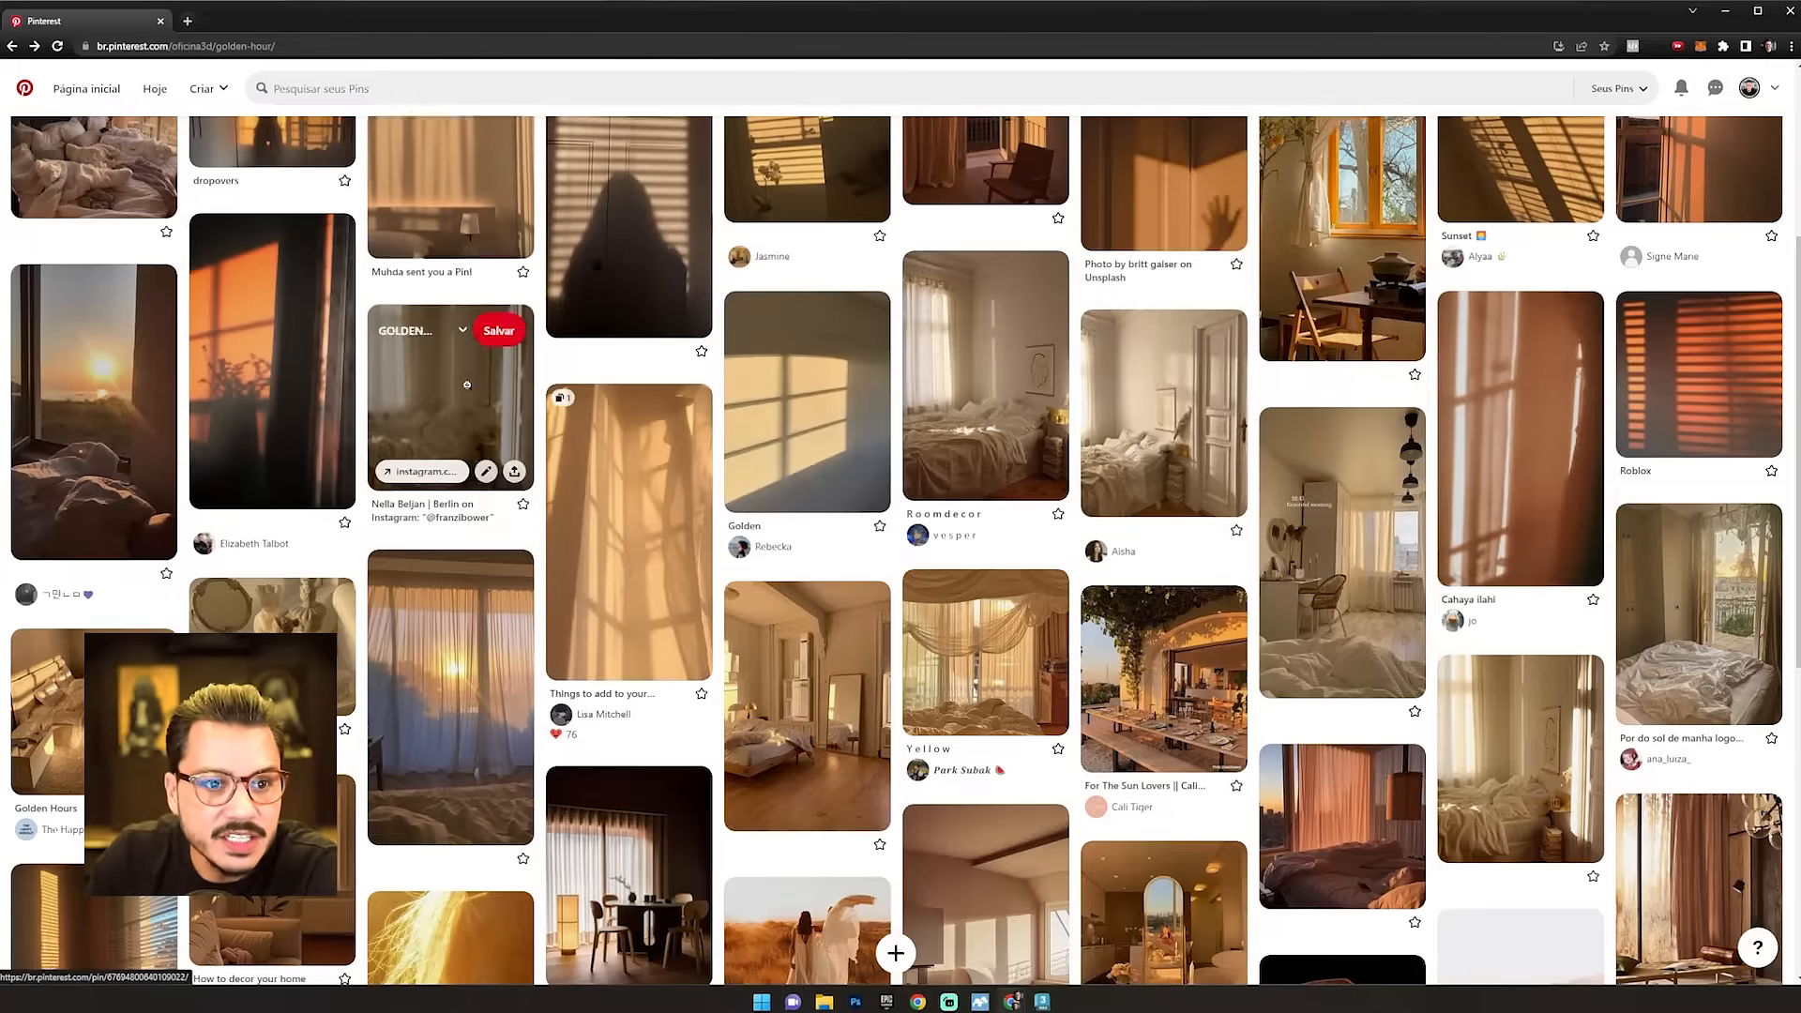
scroll(401, 375, up, 2)
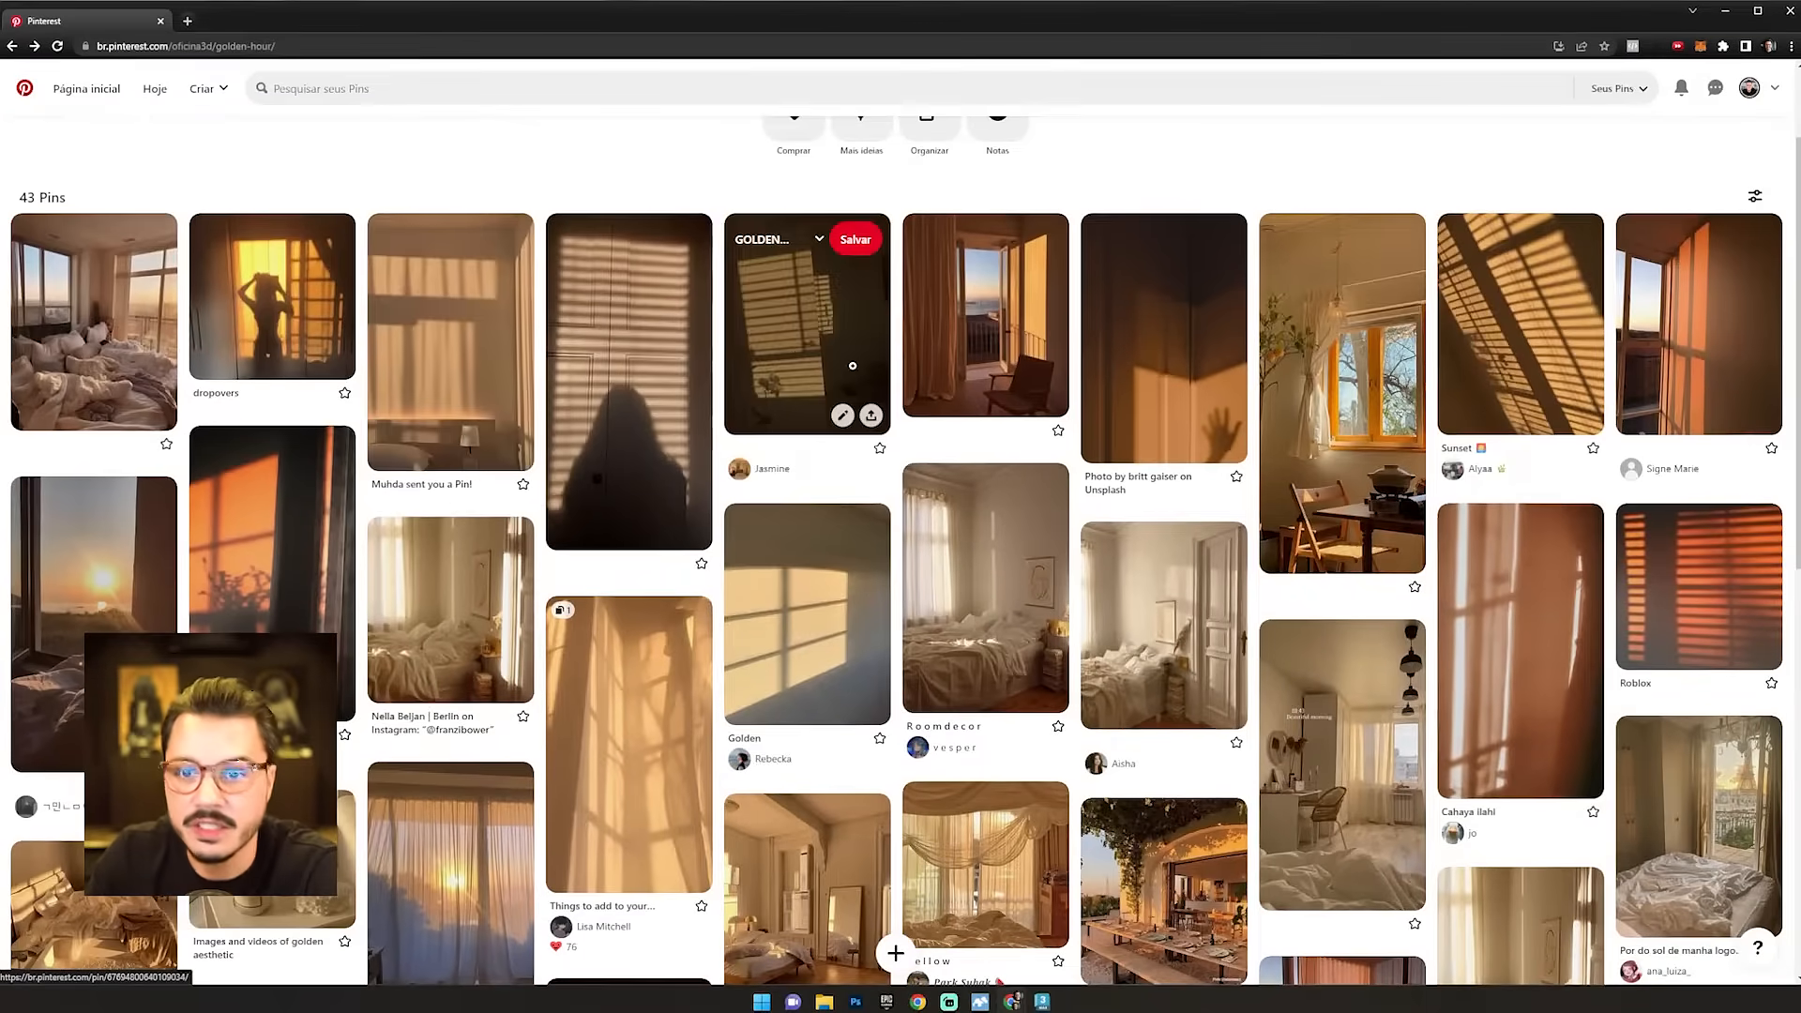
scroll(853, 375, down, 1)
scroll(878, 509, up, 1)
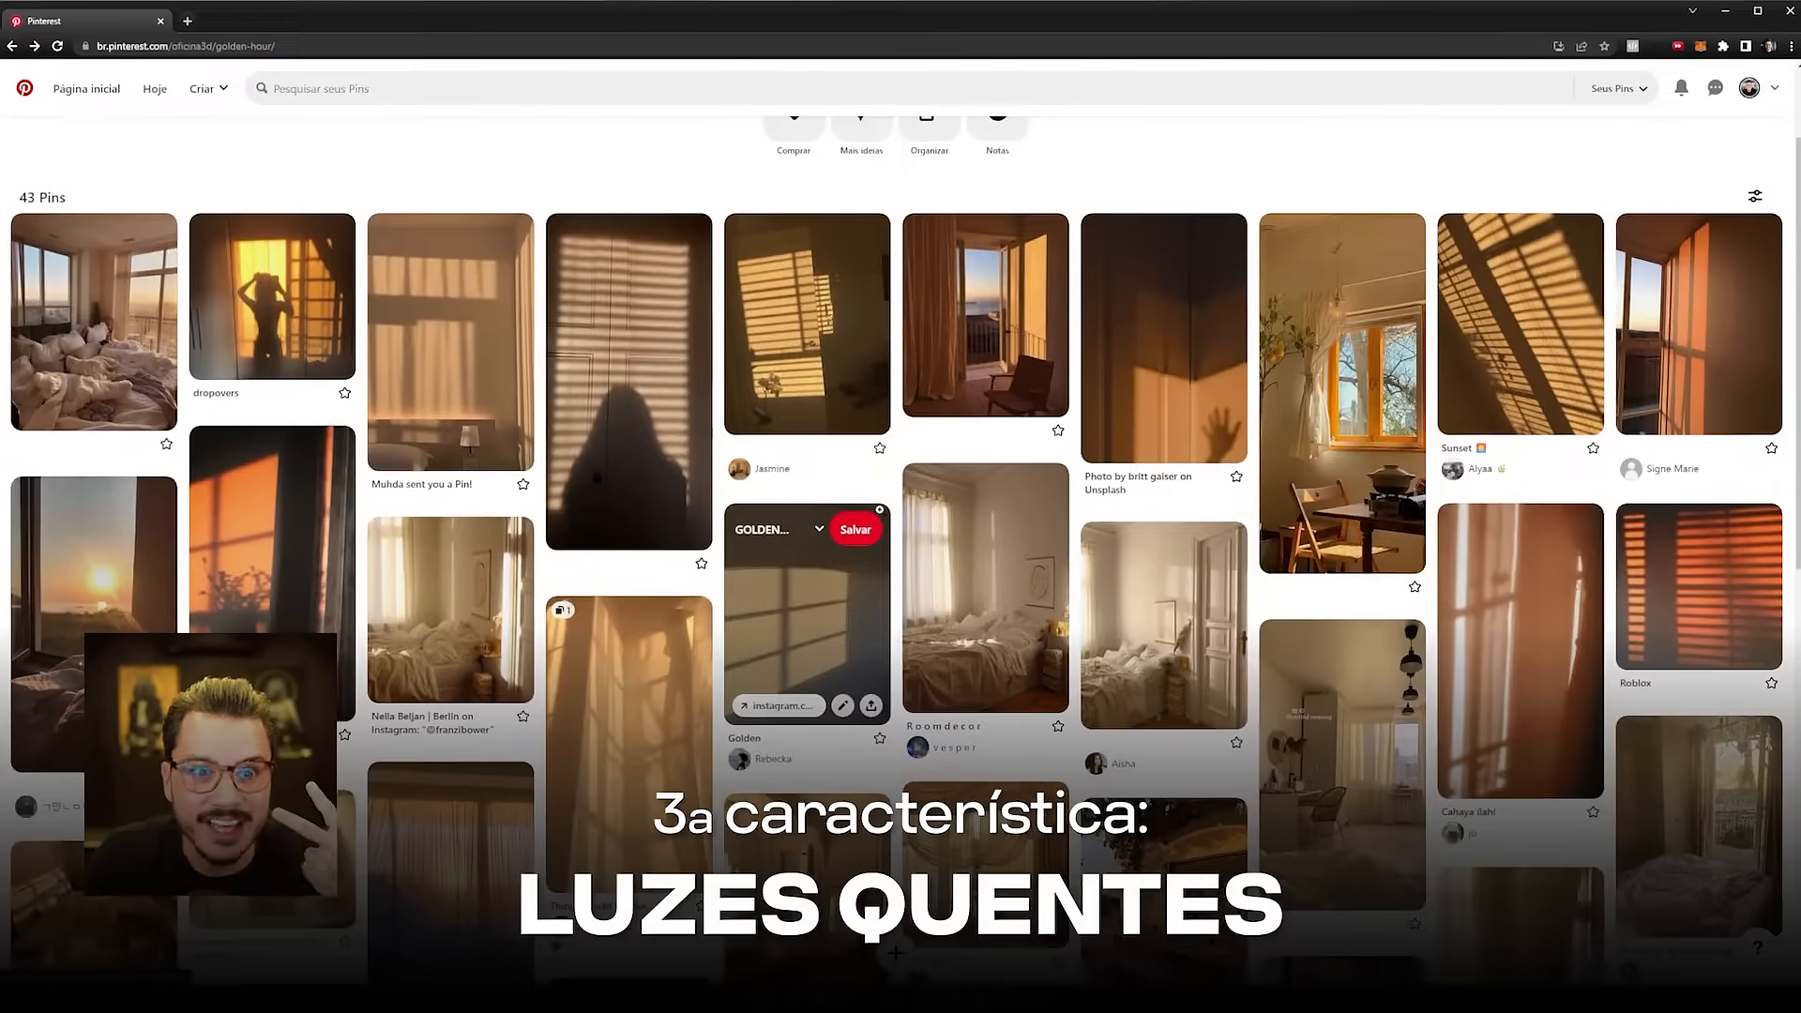
scroll(879, 509, down, 1)
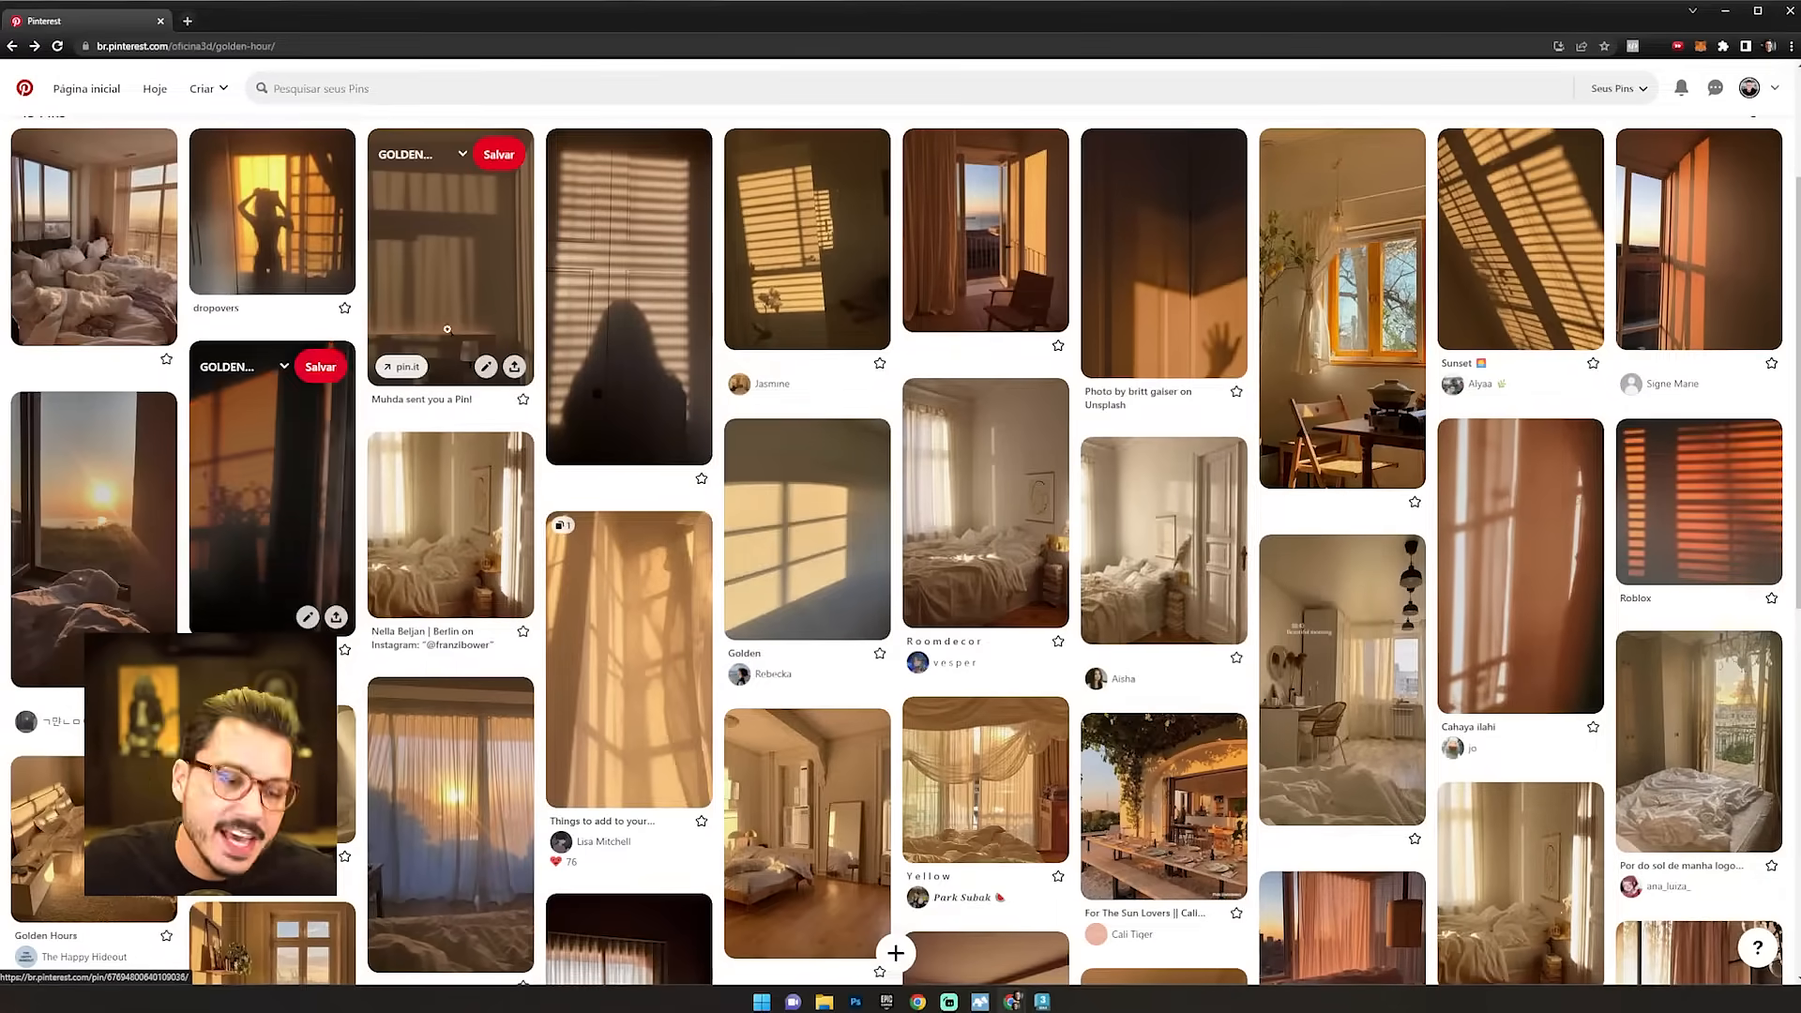
scroll(657, 375, down, 5)
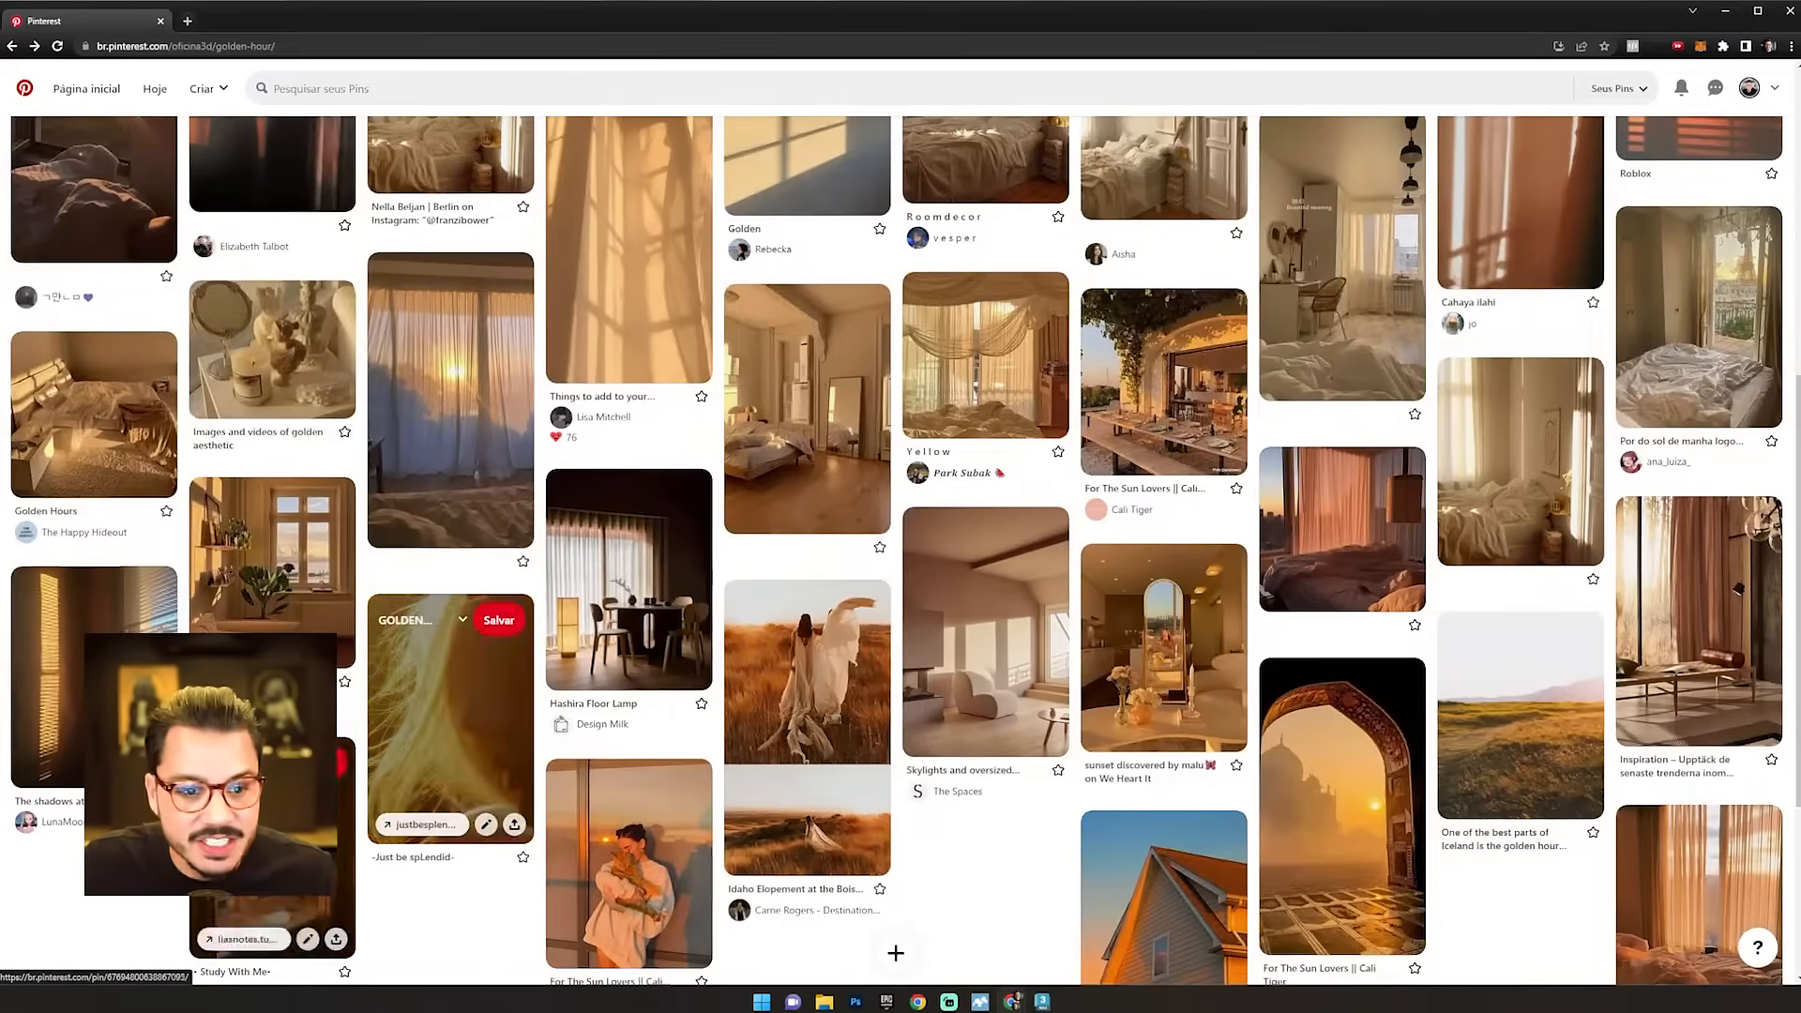
- View the Golden Hours bedroom pin enlarged and return to the golden hour board
scroll(450, 394, up, 3)
scroll(272, 563, up, 2)
scroll(272, 563, down, 2)
click(94, 600)
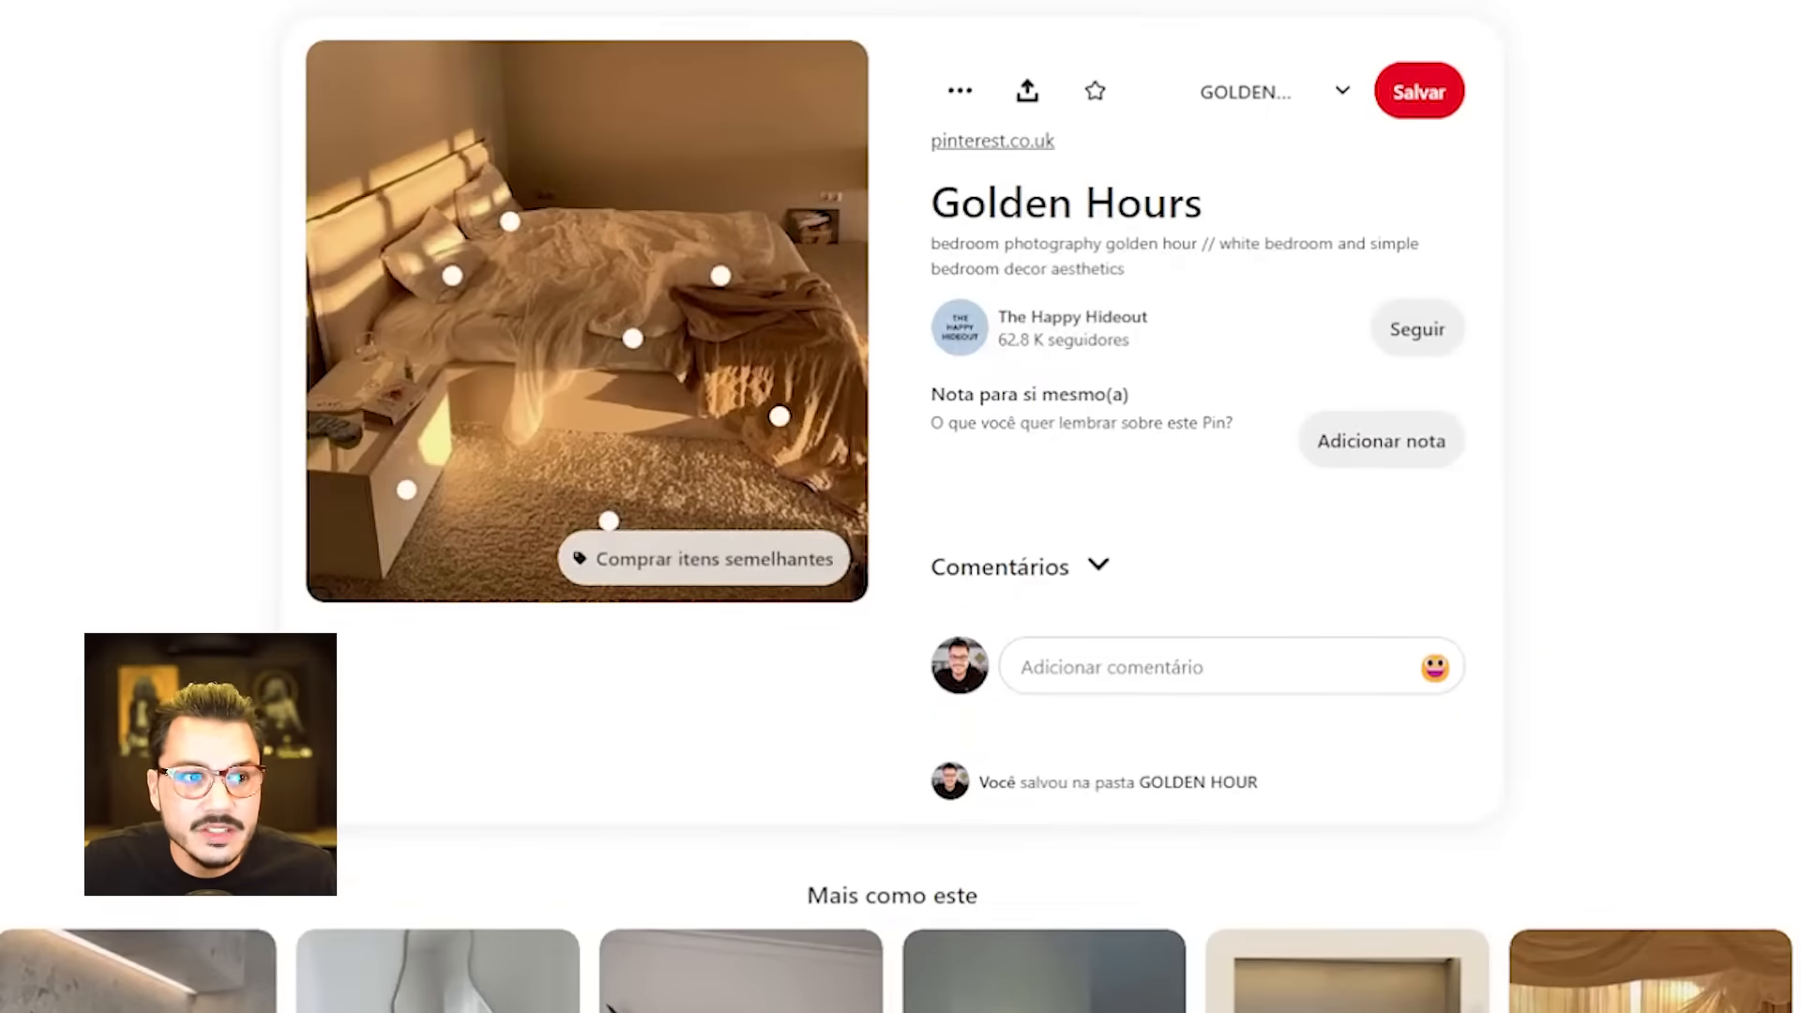
key(alt+Left)
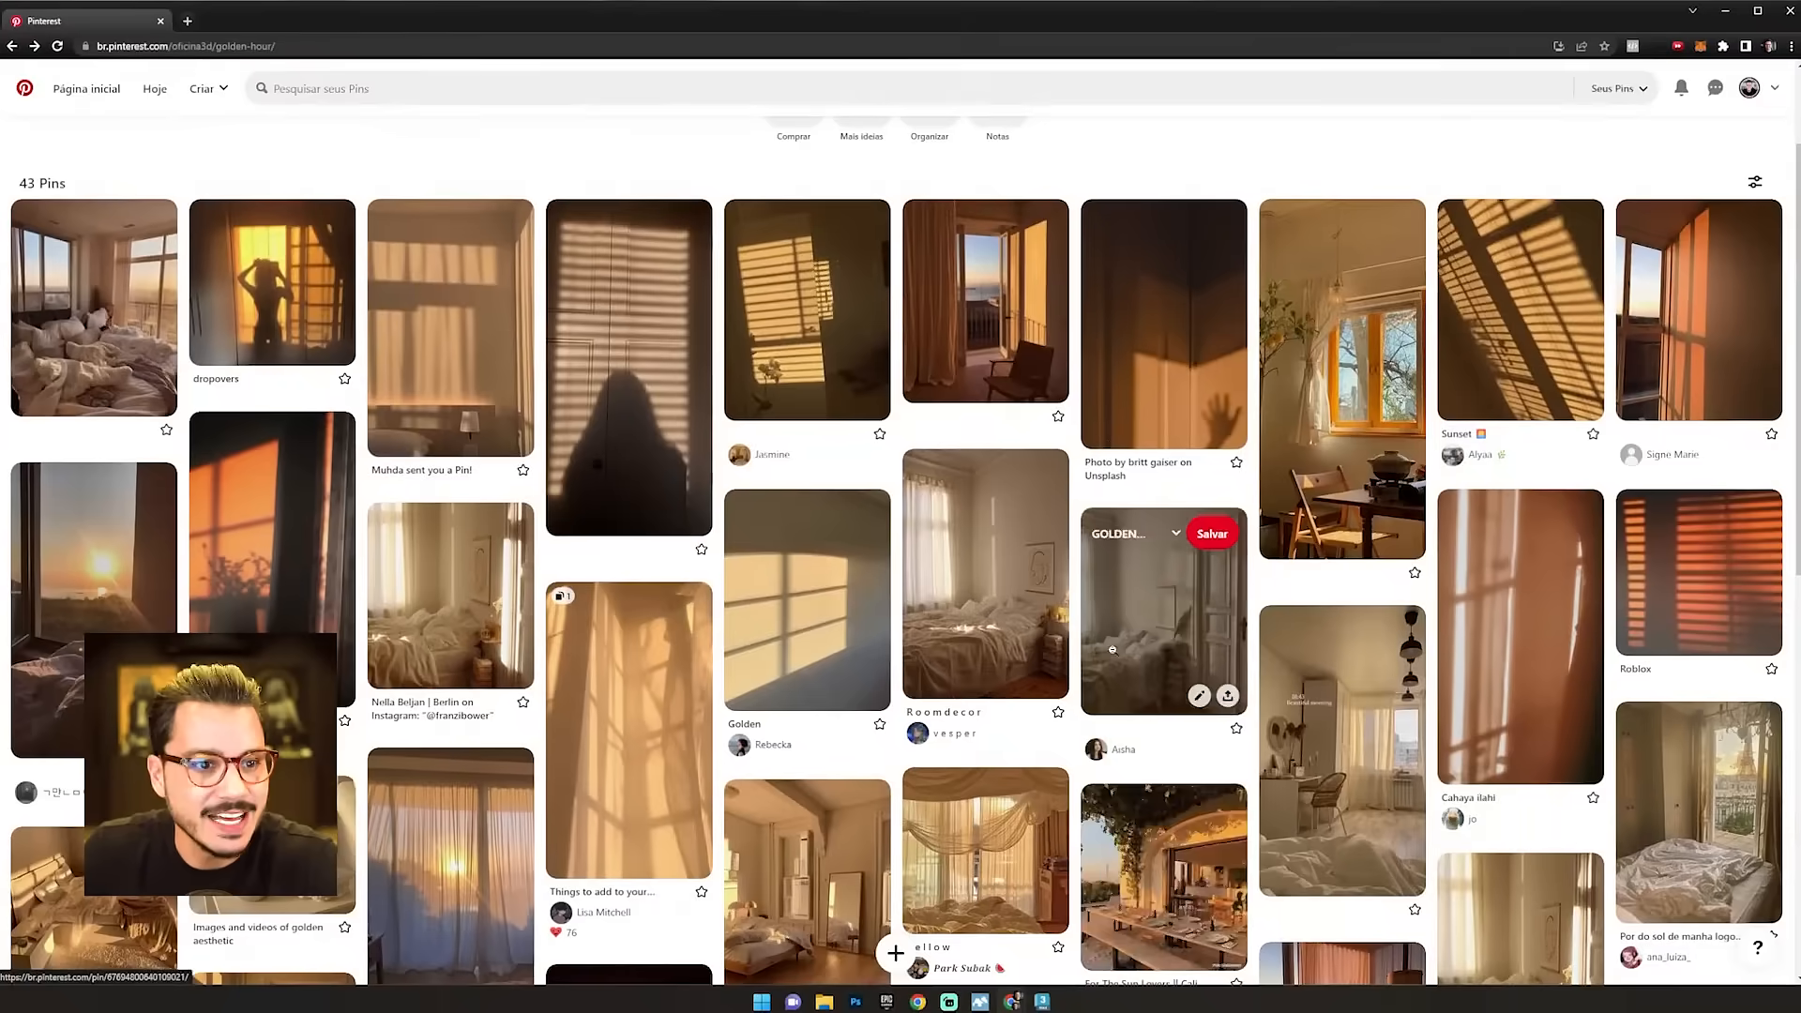
scroll(1112, 649, down, 1)
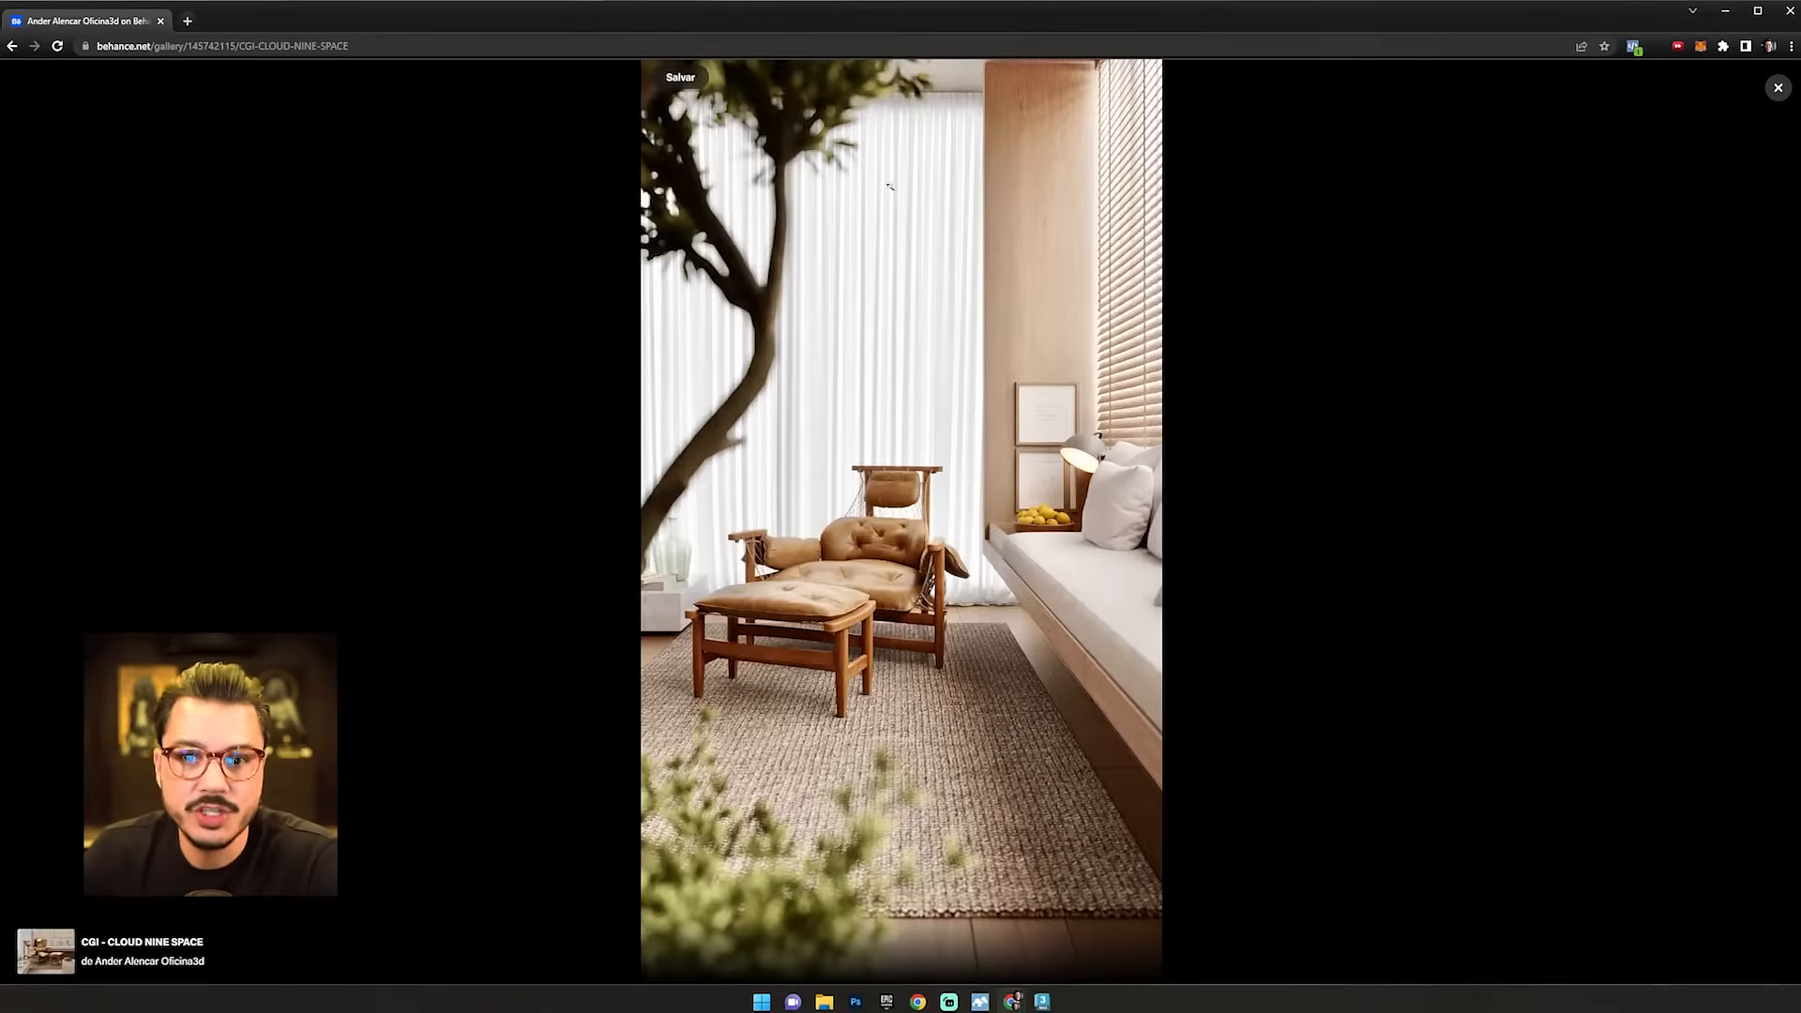
- Close the enlarged armchair render and view the Cloud Nine Space project's description
click(1612, 220)
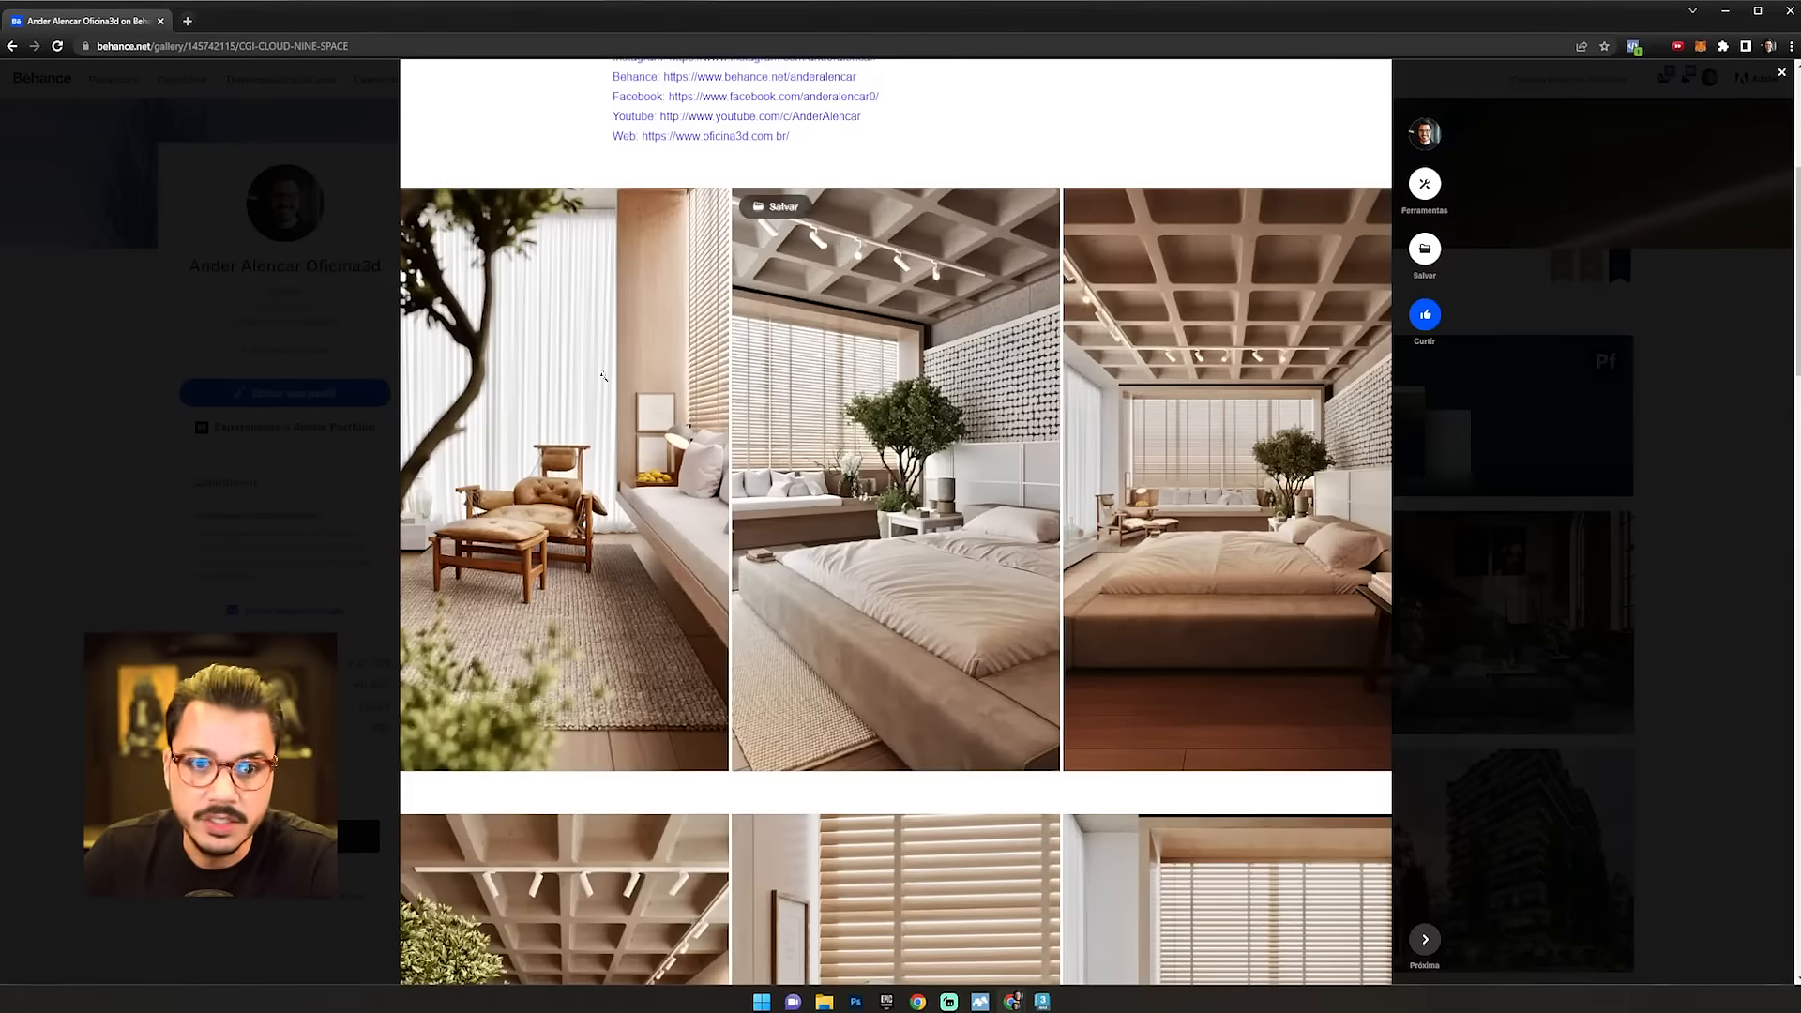
scroll(993, 592, up, 3)
scroll(993, 592, up, 2)
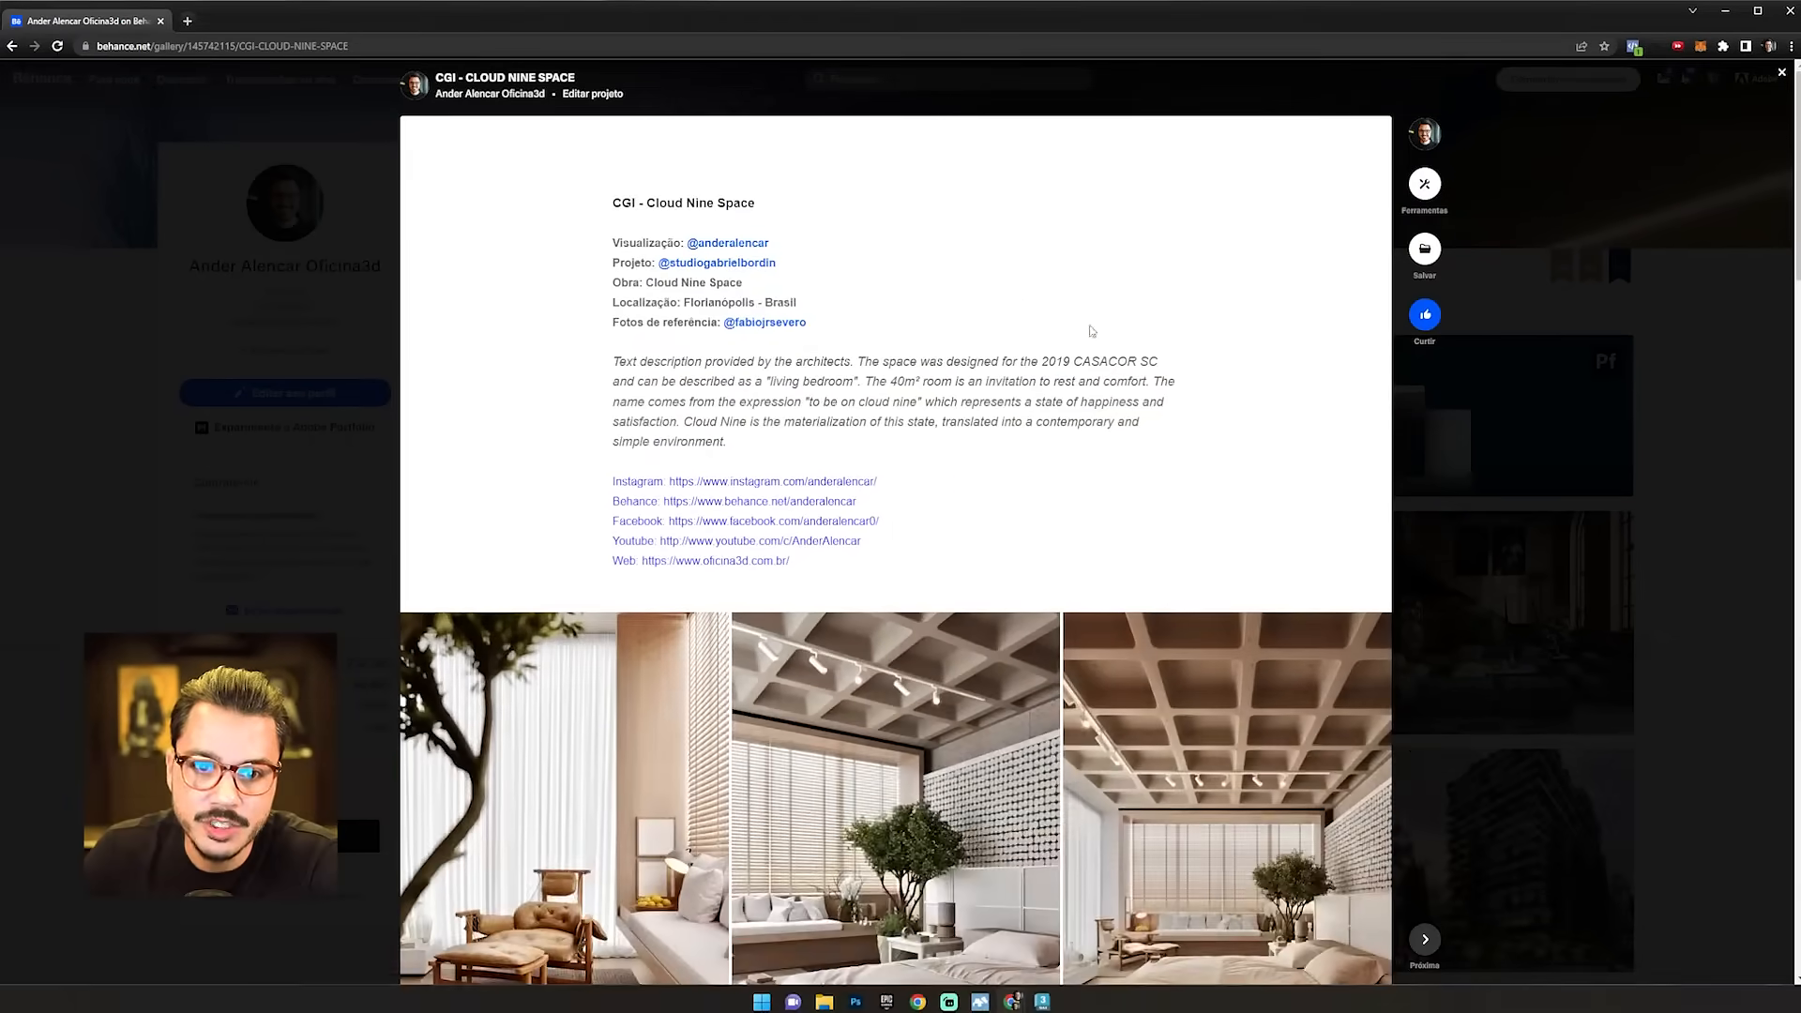
scroll(504, 440, down, 5)
- View the Cloud Nine Space renders full screen one after another, starting with the armchair image
click(505, 441)
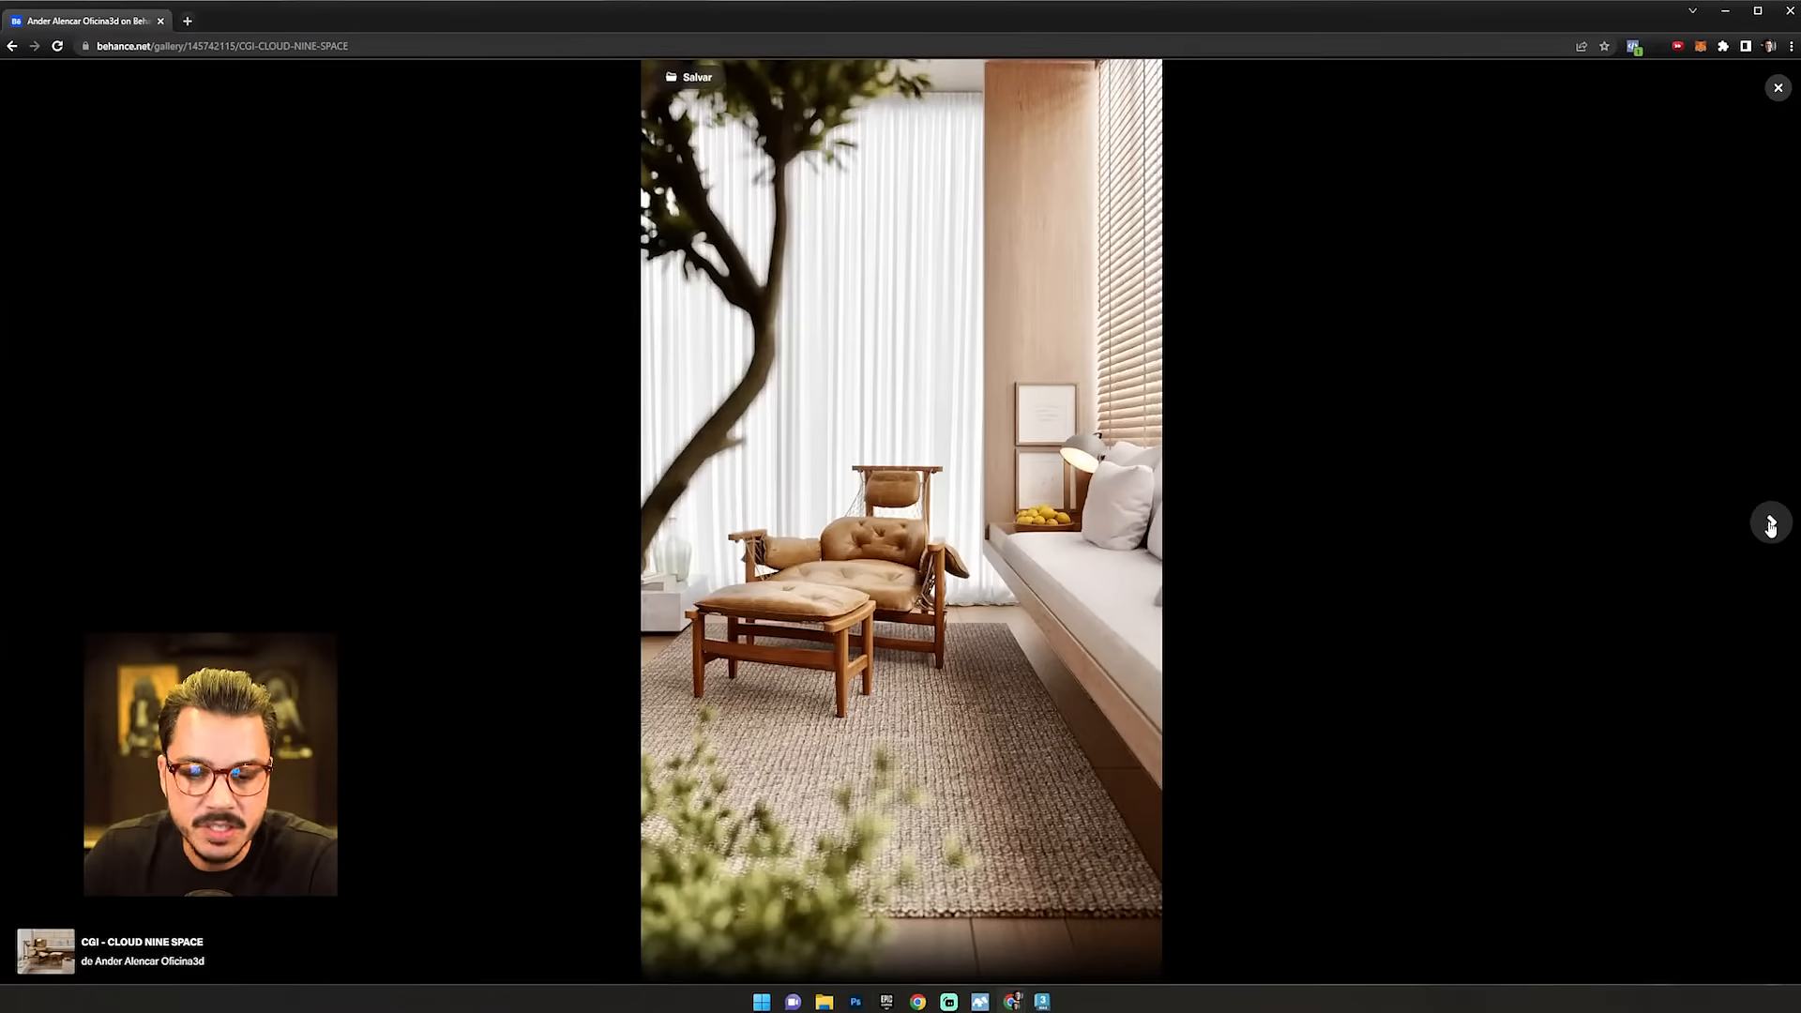
click(1770, 527)
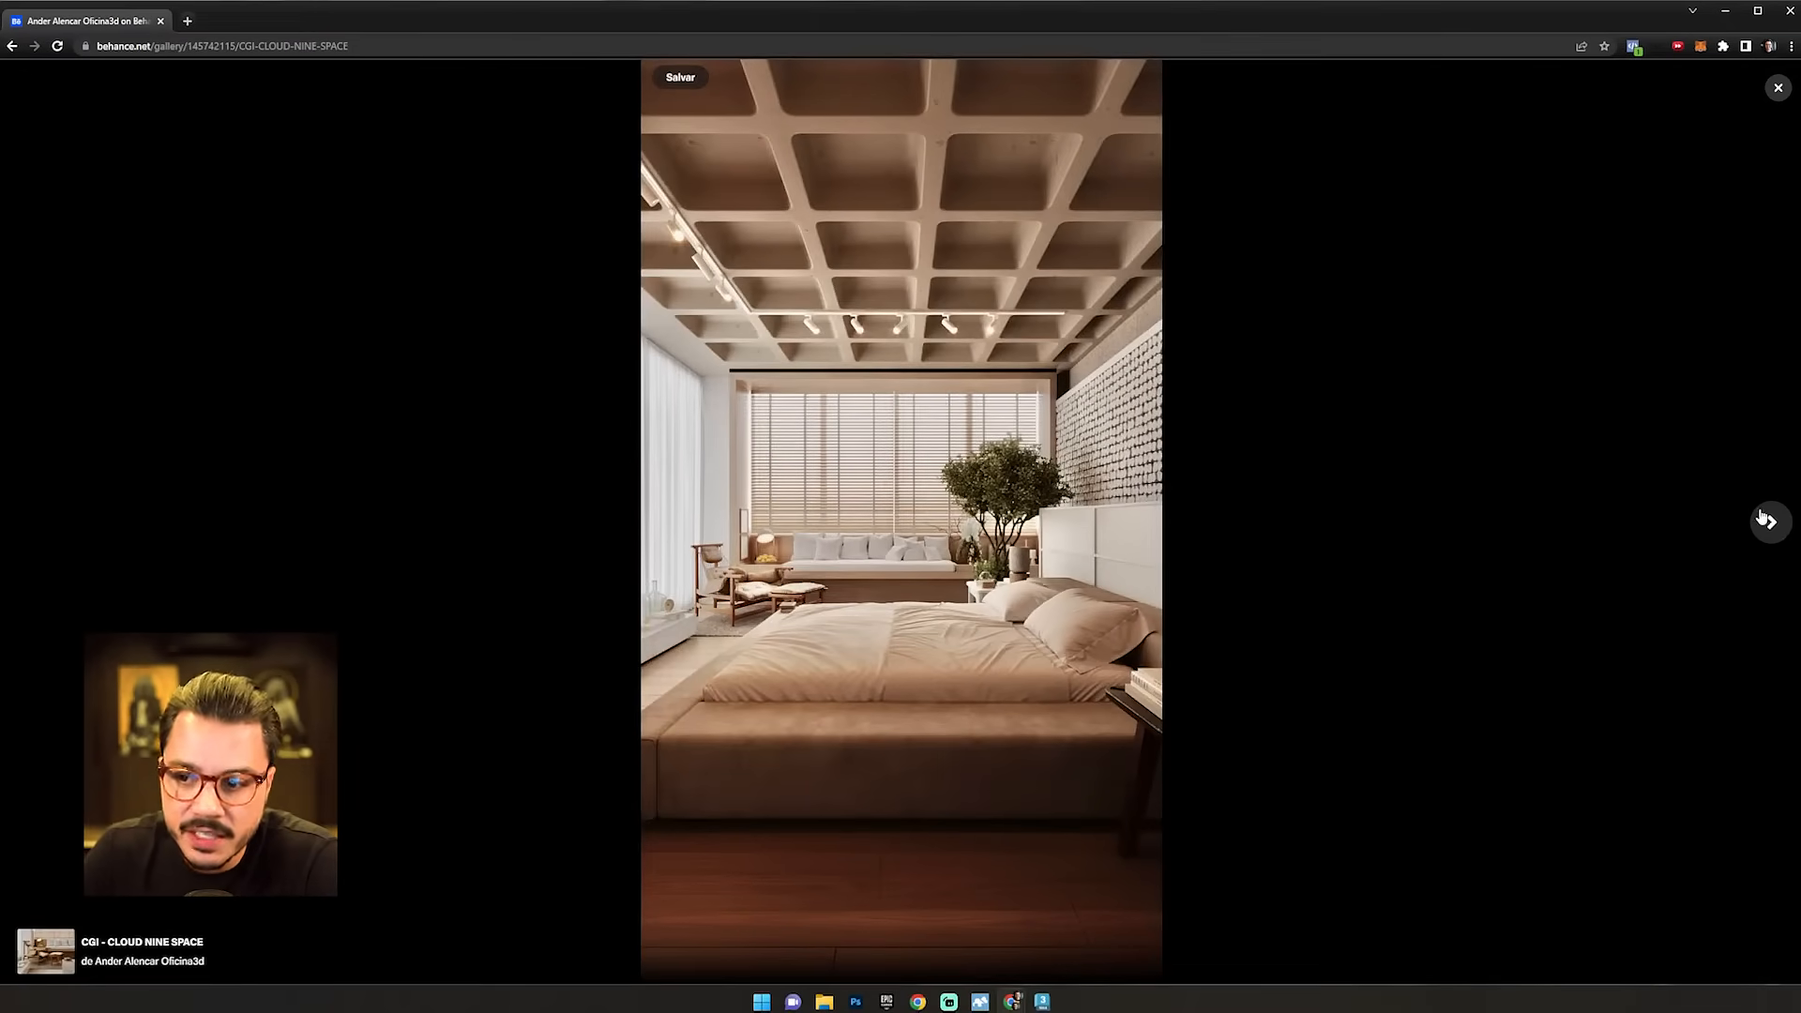
click(1771, 542)
click(1770, 539)
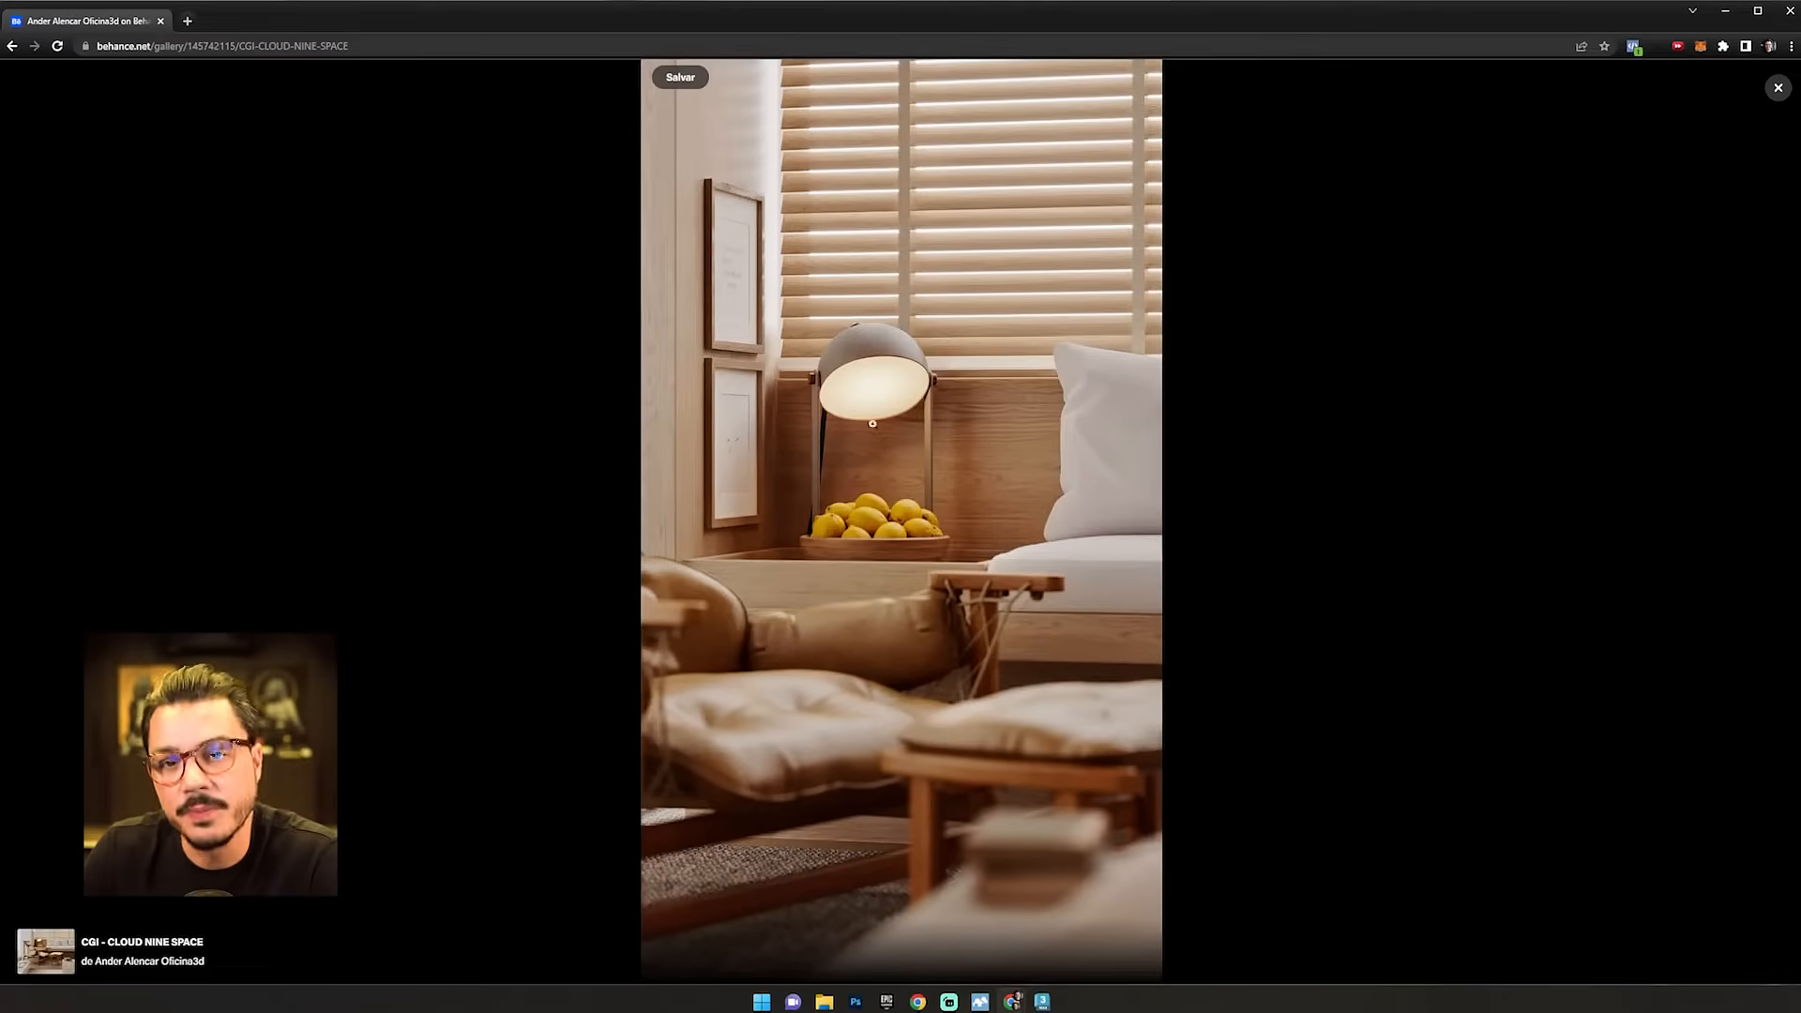
click(1772, 525)
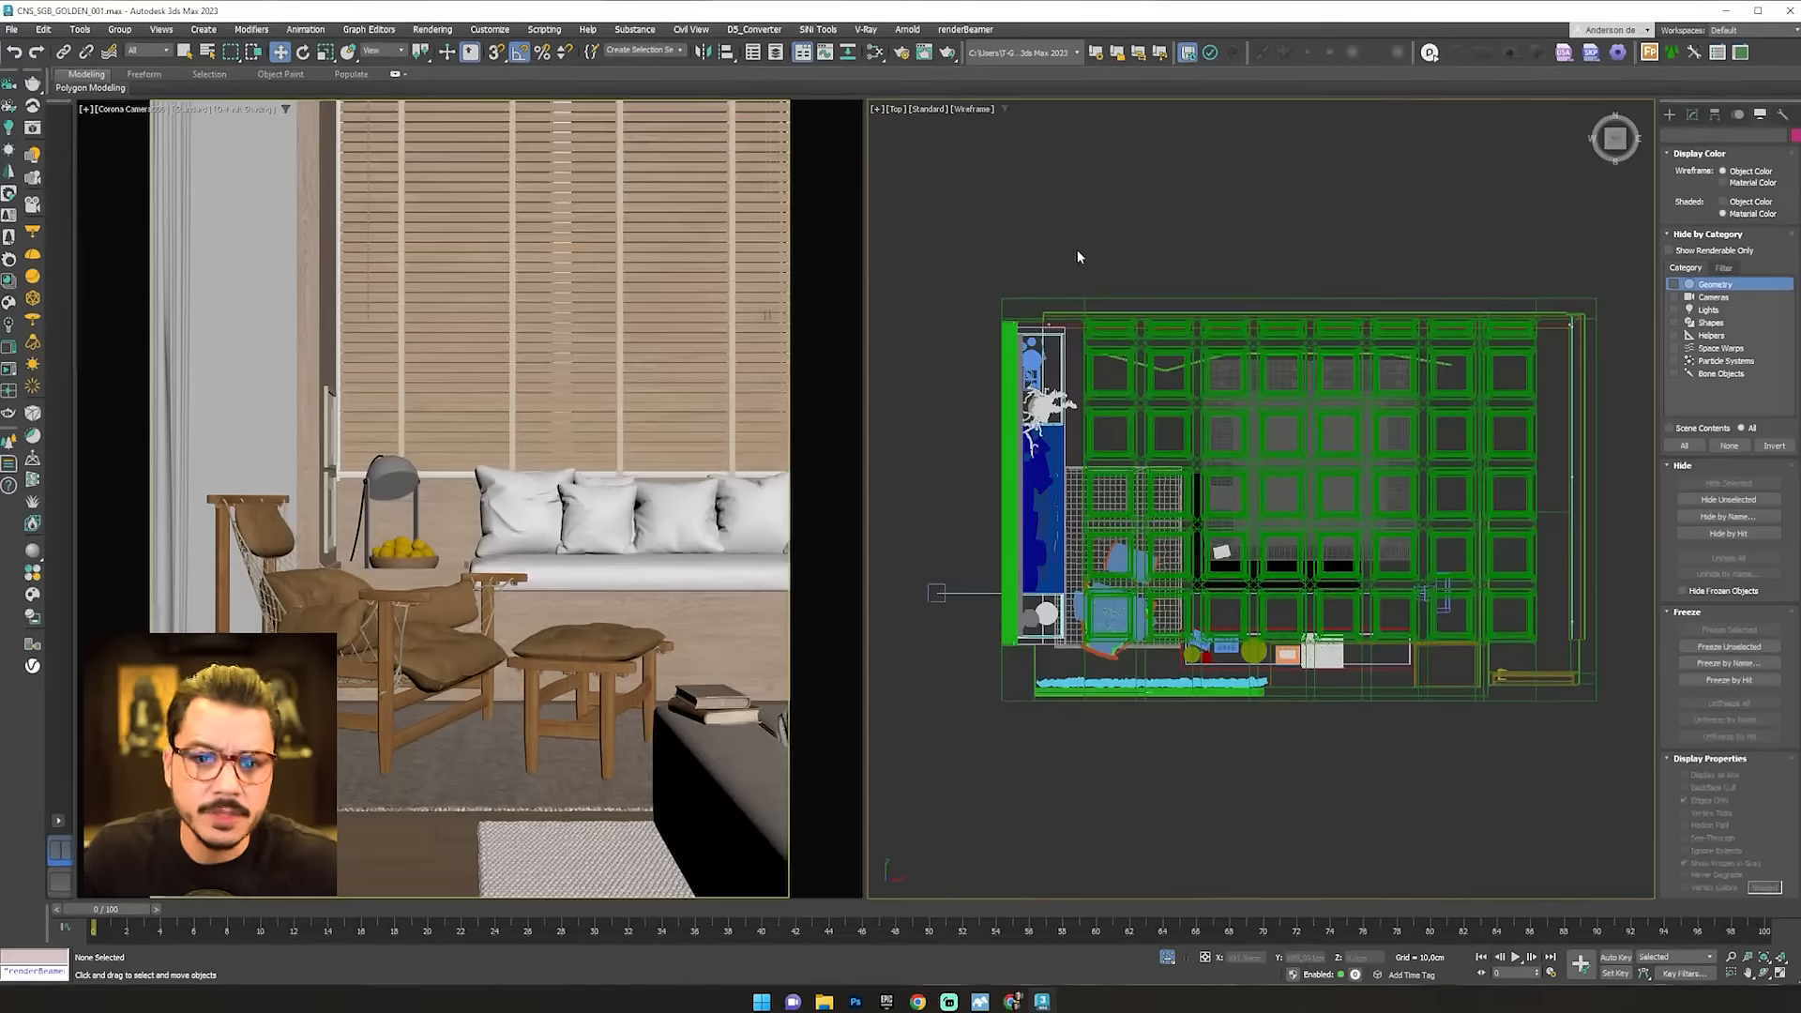
- Hide the room's ceiling and show the orthographic view in default shading to reveal the interior
scroll(1246, 594, down, 3)
alt+middle_drag(1246, 594, 1167, 518)
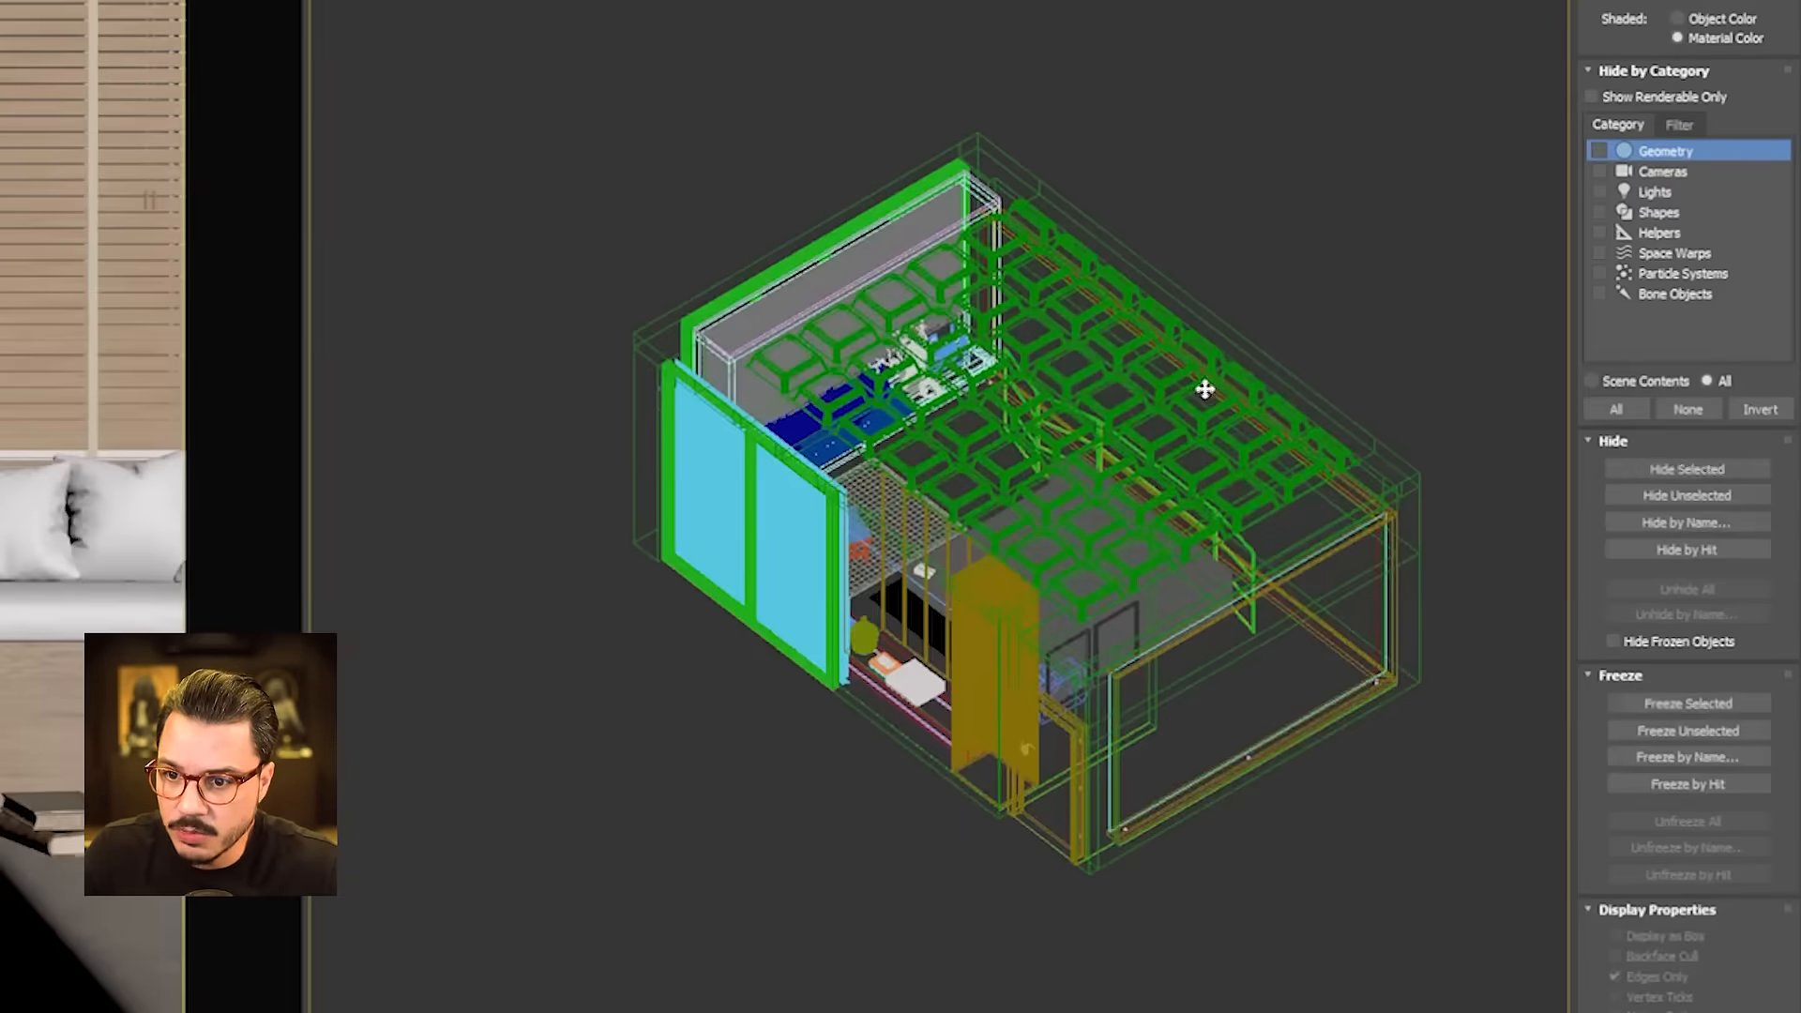
click(1483, 460)
click(1728, 483)
middle_drag(1305, 295, 1206, 289)
key(F3)
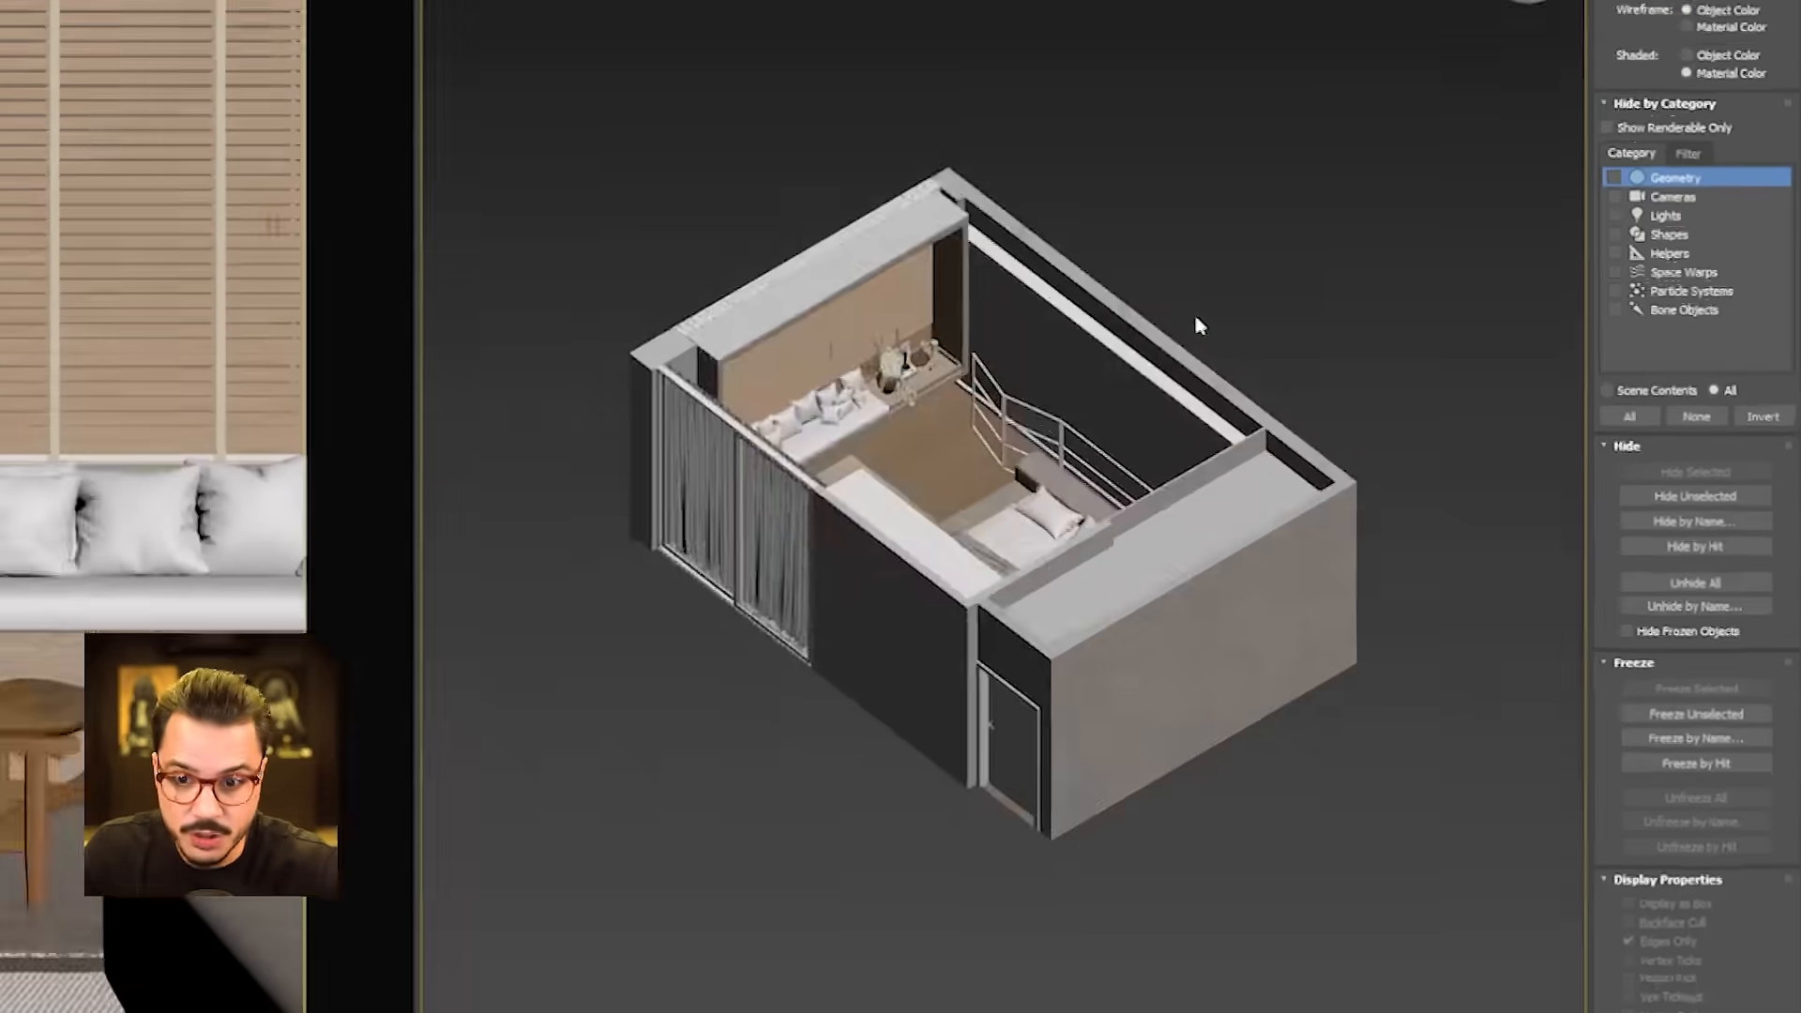
- Examine the opened room from above, including the bed, armchair, curtains and window bench
alt+middle_drag(1173, 600, 1017, 680)
scroll(1018, 680, up, 3)
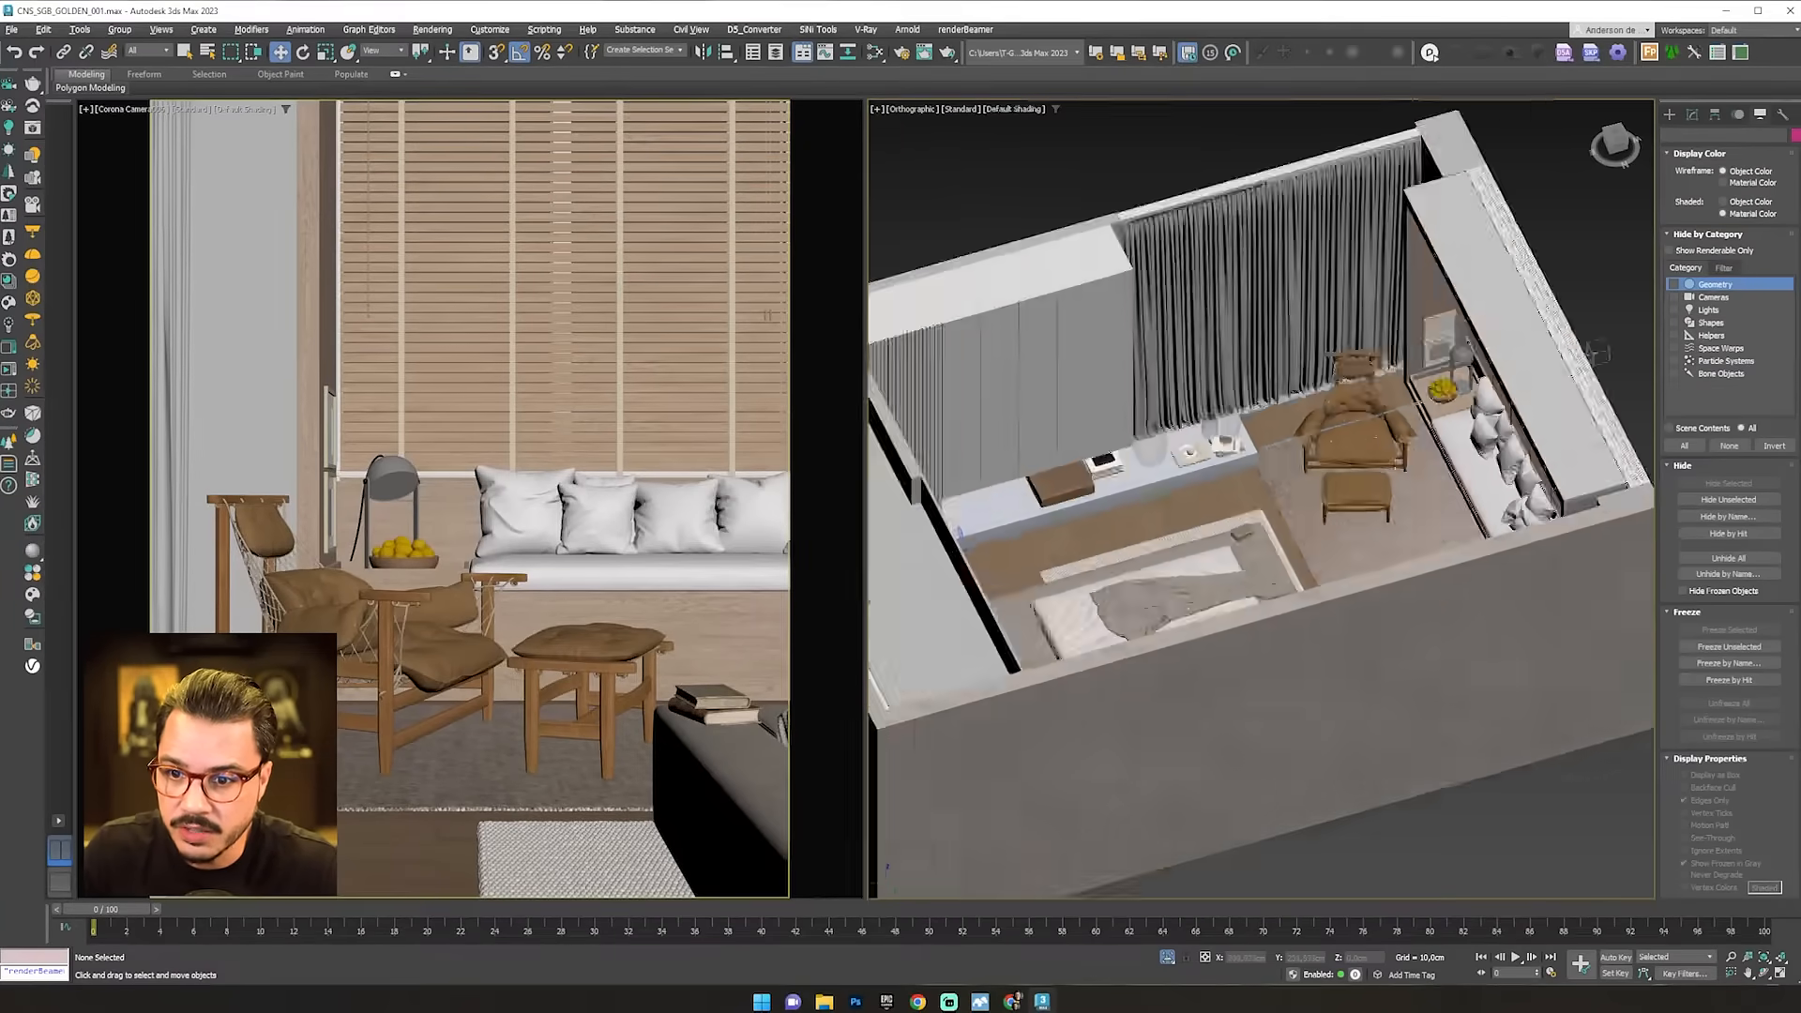
scroll(1410, 467, up, 3)
alt+middle_drag(1410, 467, 983, 637)
scroll(1531, 506, down, 3)
middle_drag(1344, 307, 1004, 599)
scroll(1202, 395, up, 4)
scroll(1213, 382, down, 4)
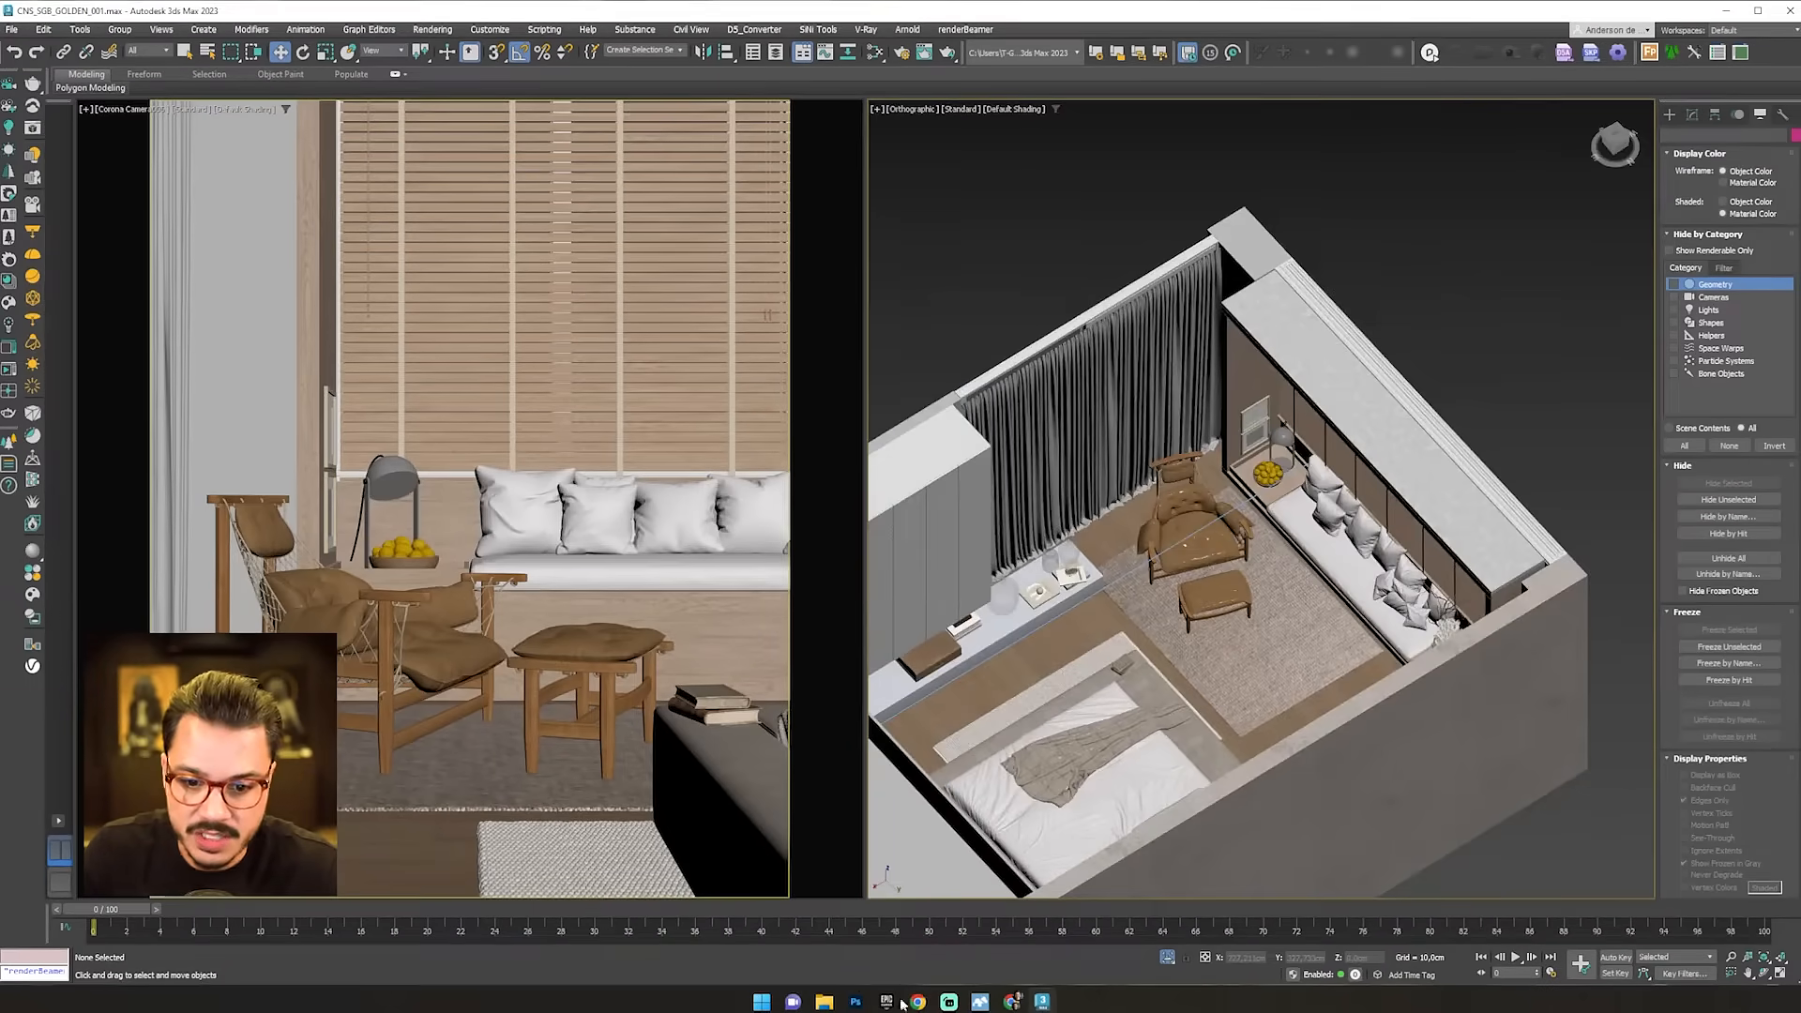
- Switch to the Pinterest golden hour board in the browser to review the references, and return to 3ds Max
click(1012, 1002)
click(1037, 952)
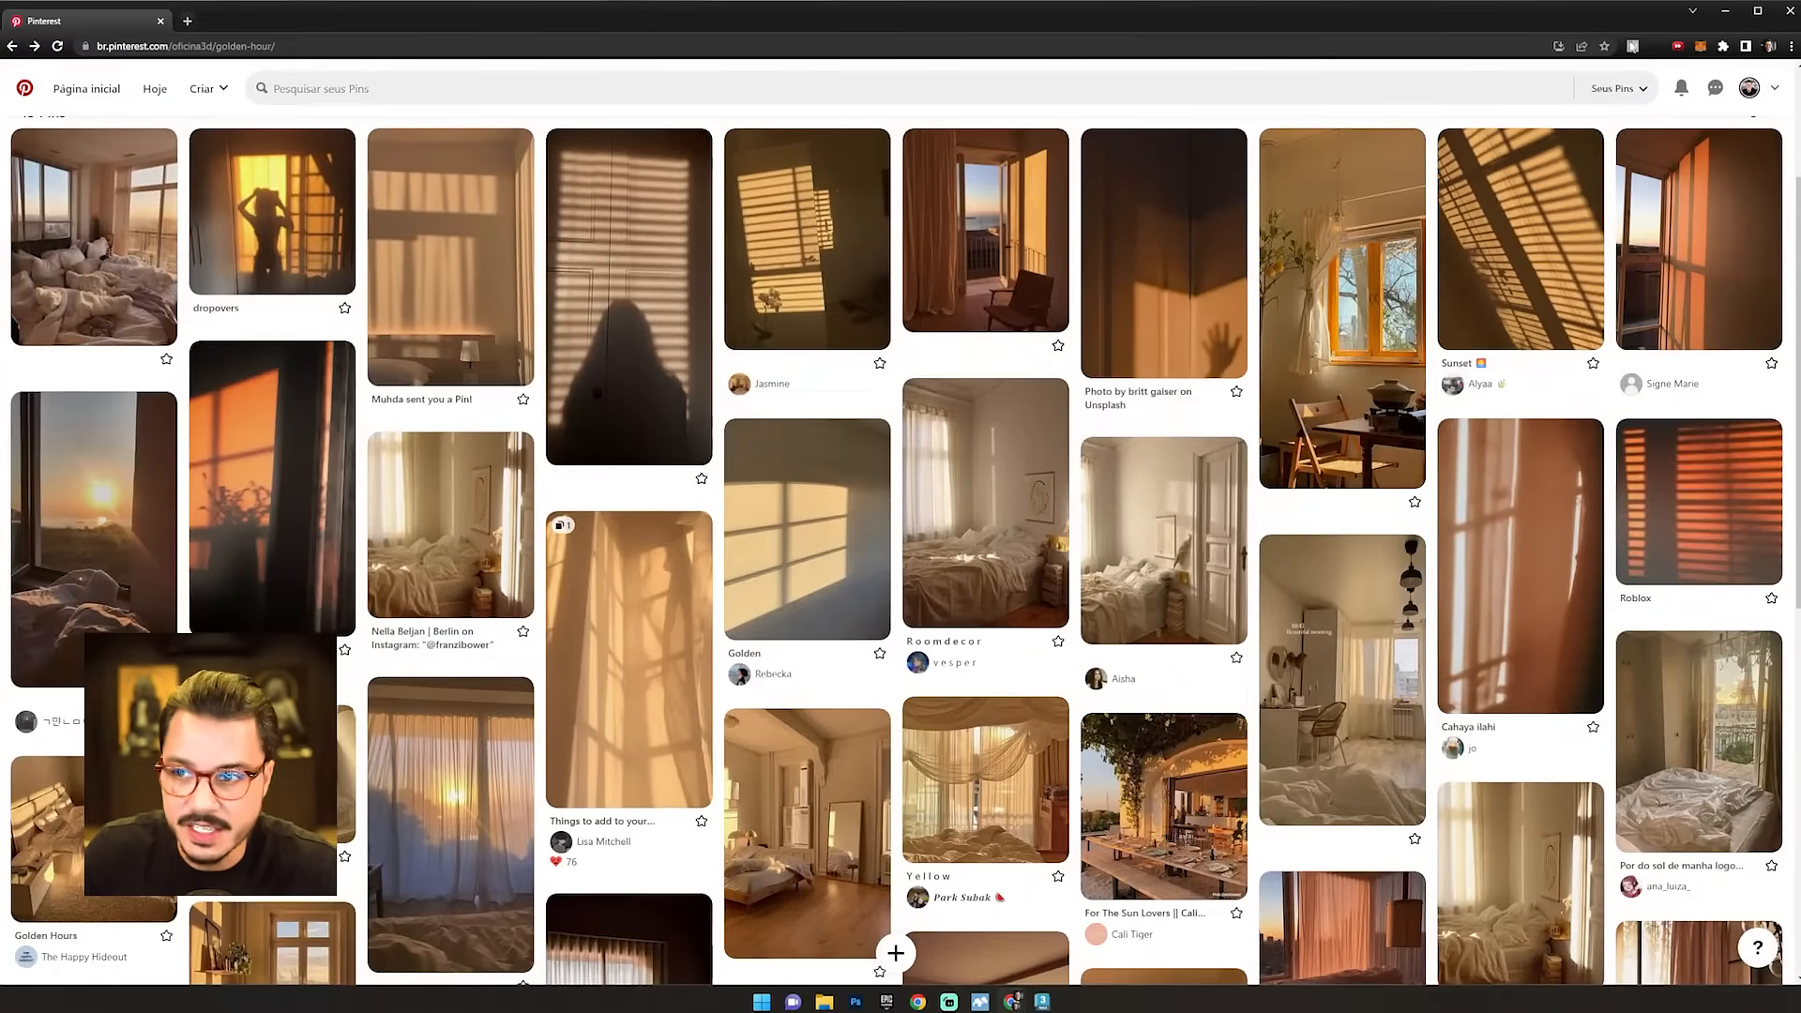
click(1724, 11)
- Unhide all objects and set the second viewport back to the wireframe top view
alt+middle_drag(1184, 544, 1191, 488)
scroll(1191, 488, up, 3)
scroll(1191, 487, down, 3)
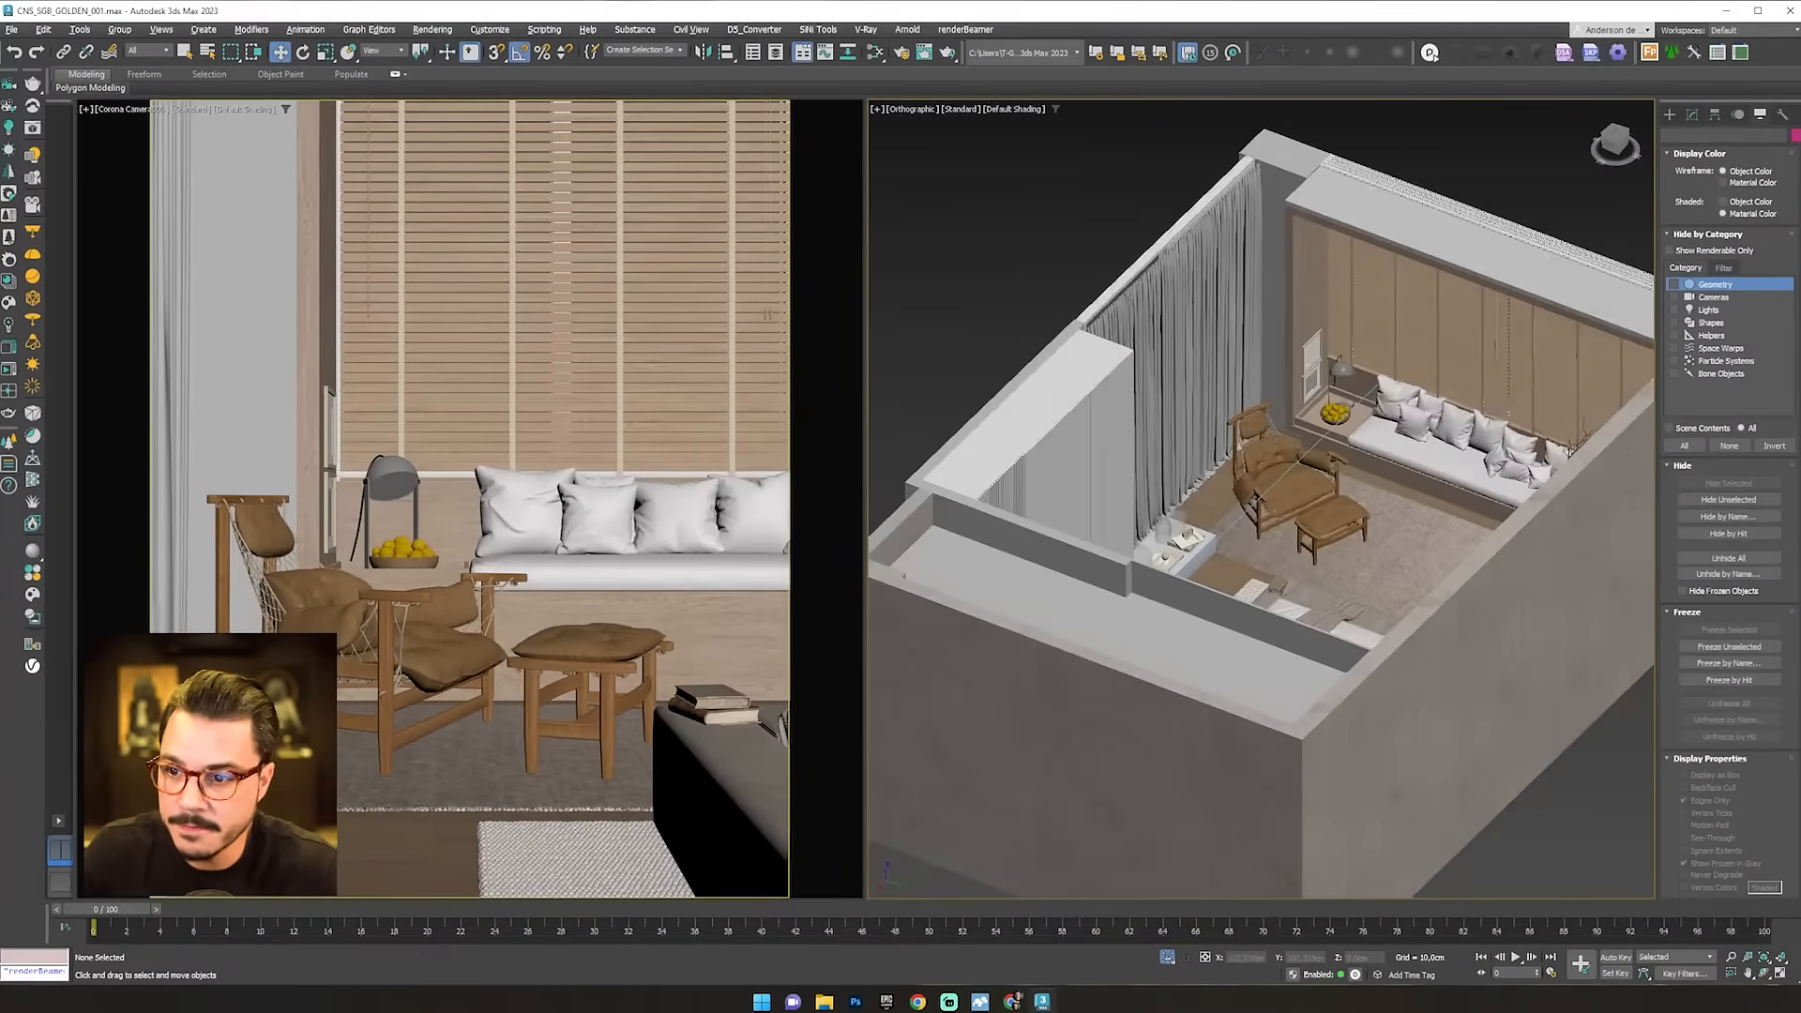
click(1736, 559)
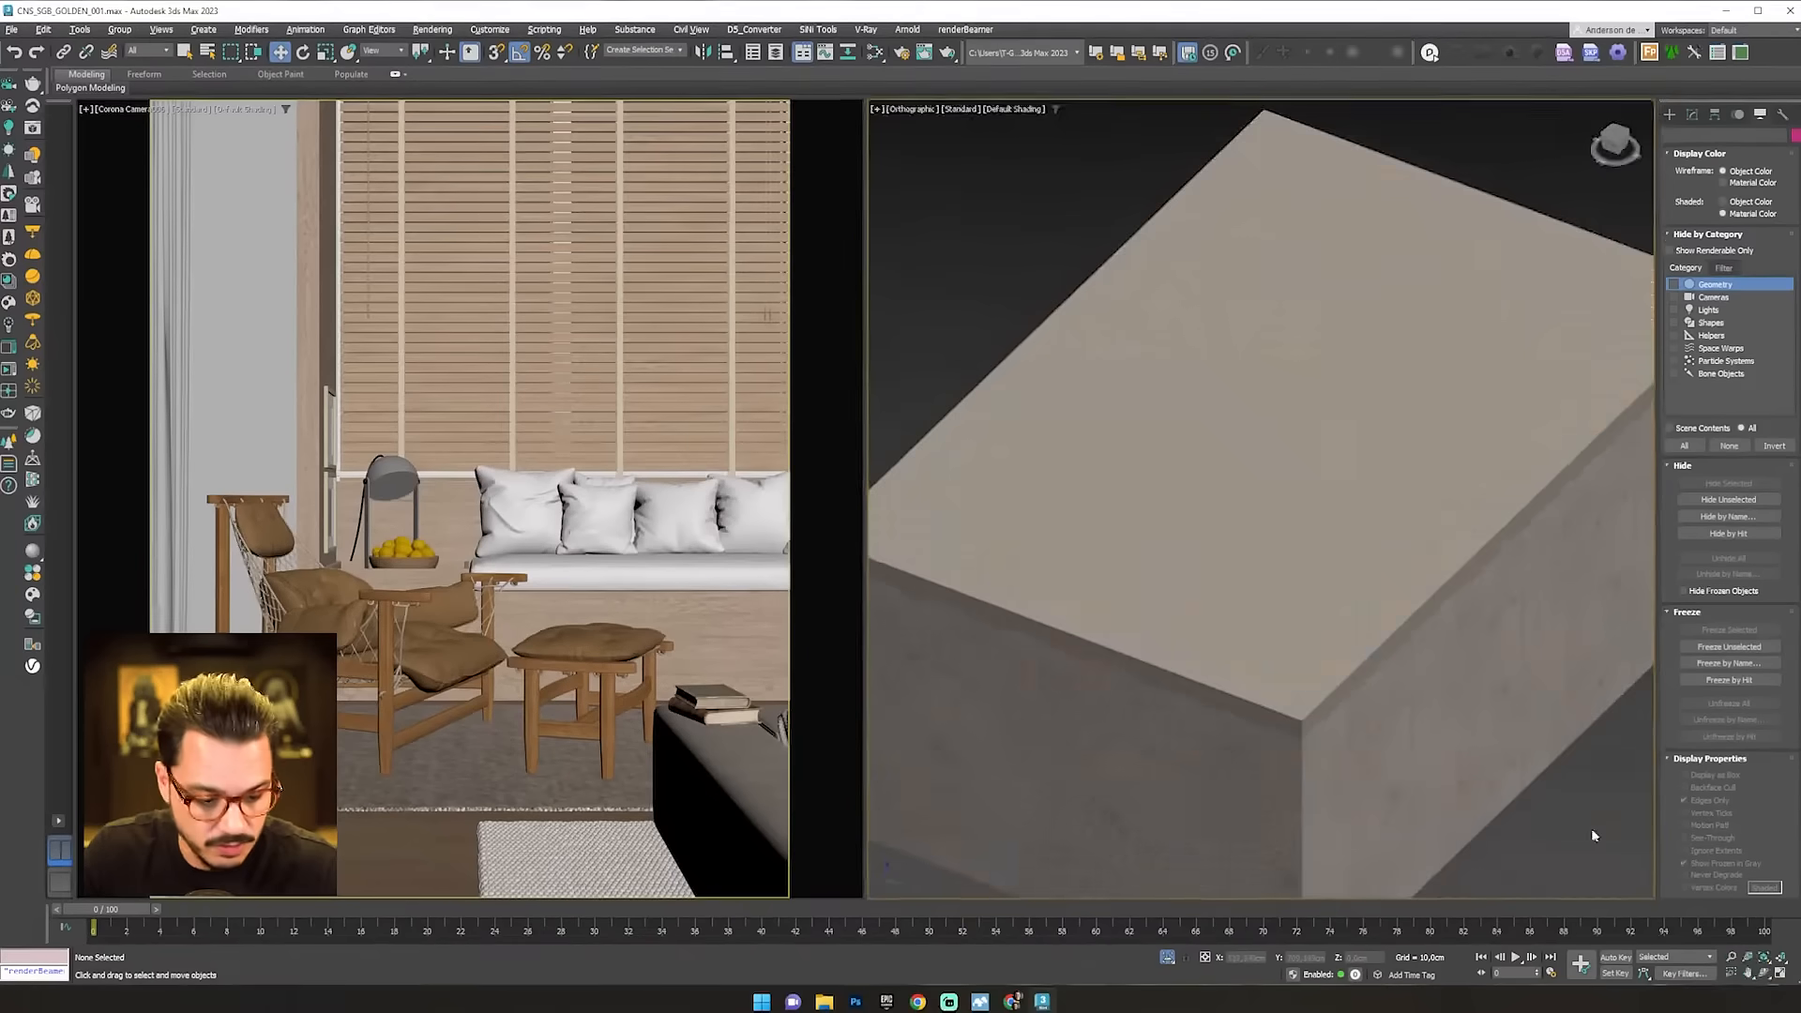
key(c)
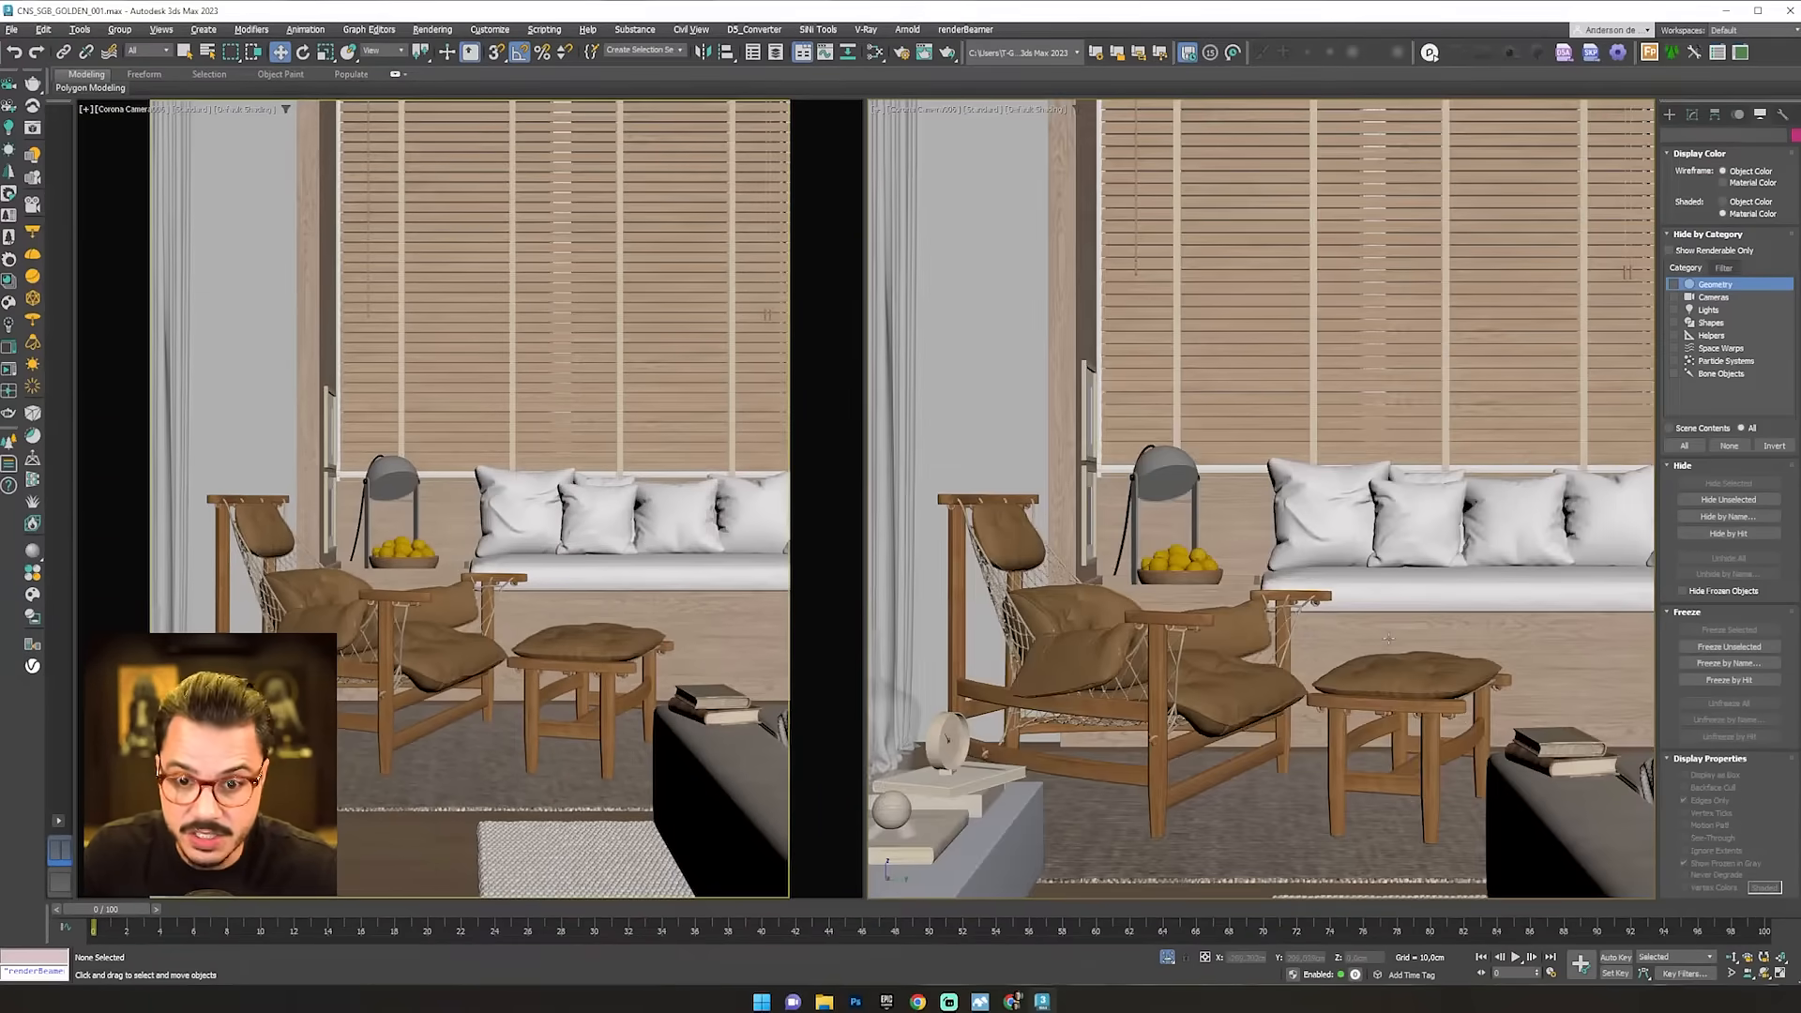
right_click(1287, 391)
click(1274, 426)
key(t)
middle_drag(1115, 558, 1102, 558)
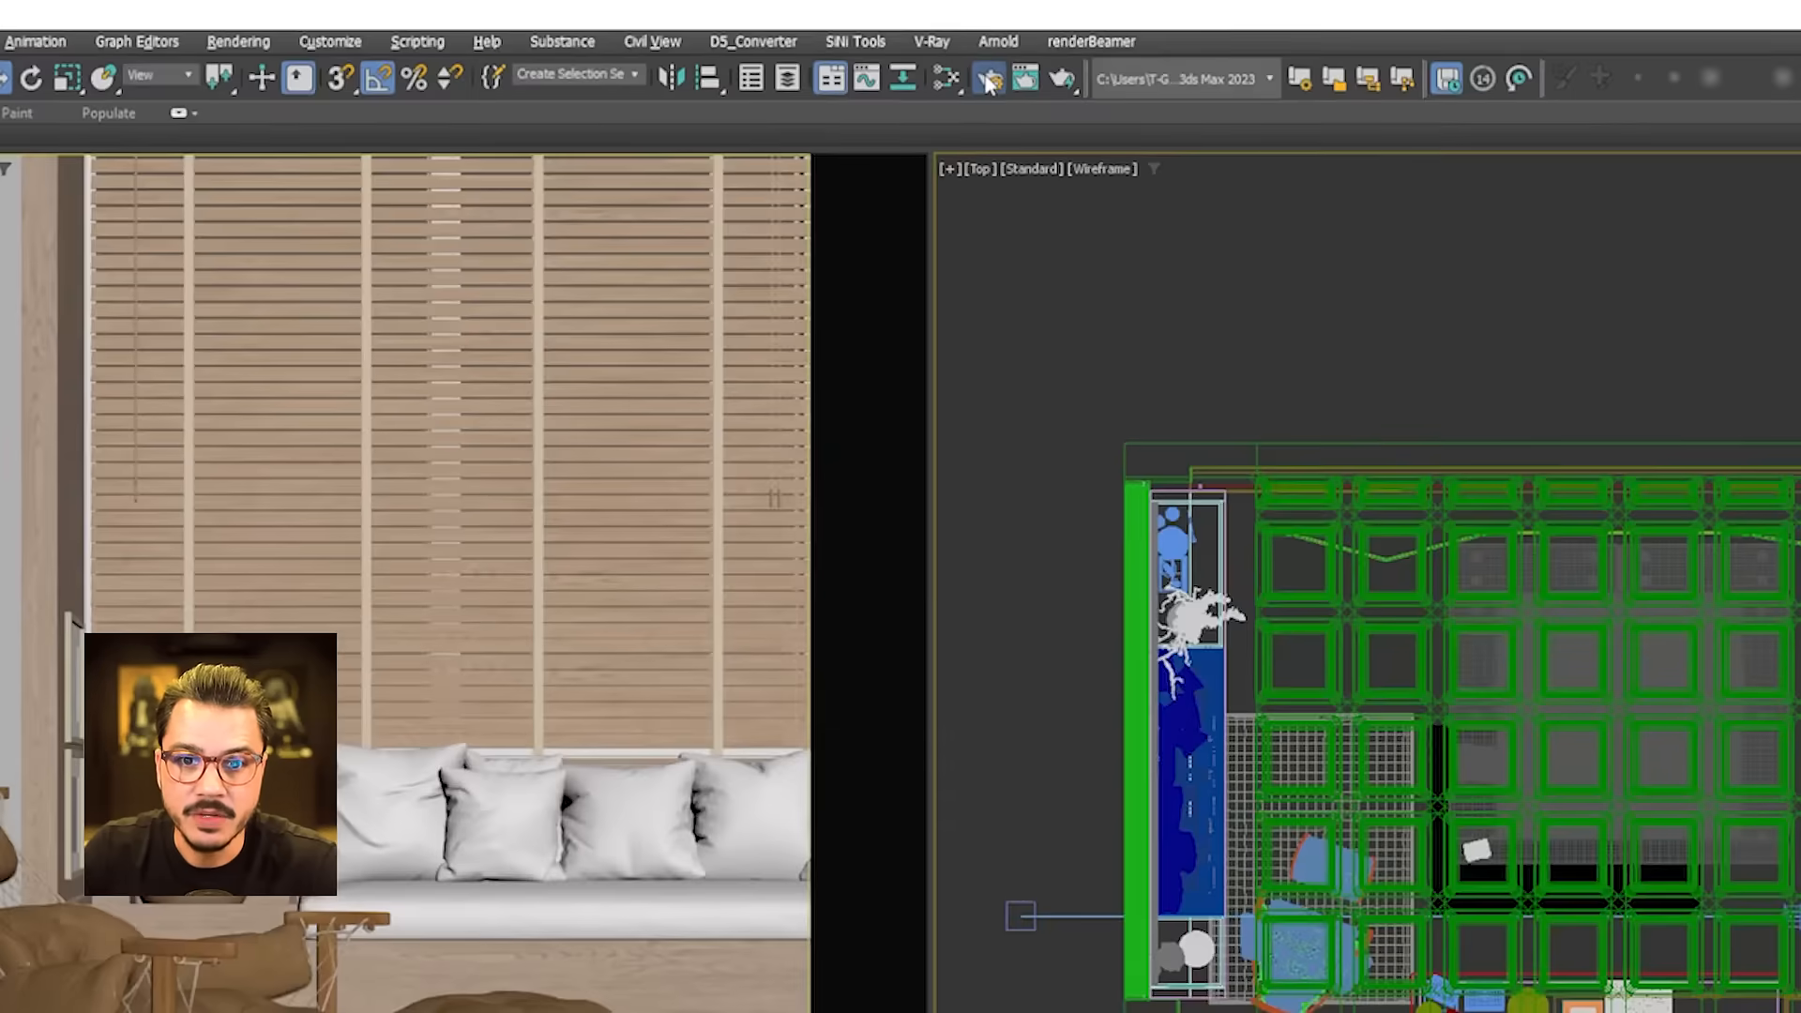
- Open the Corona render setup's scene settings and check the background options in Environment and Effects
click(900, 54)
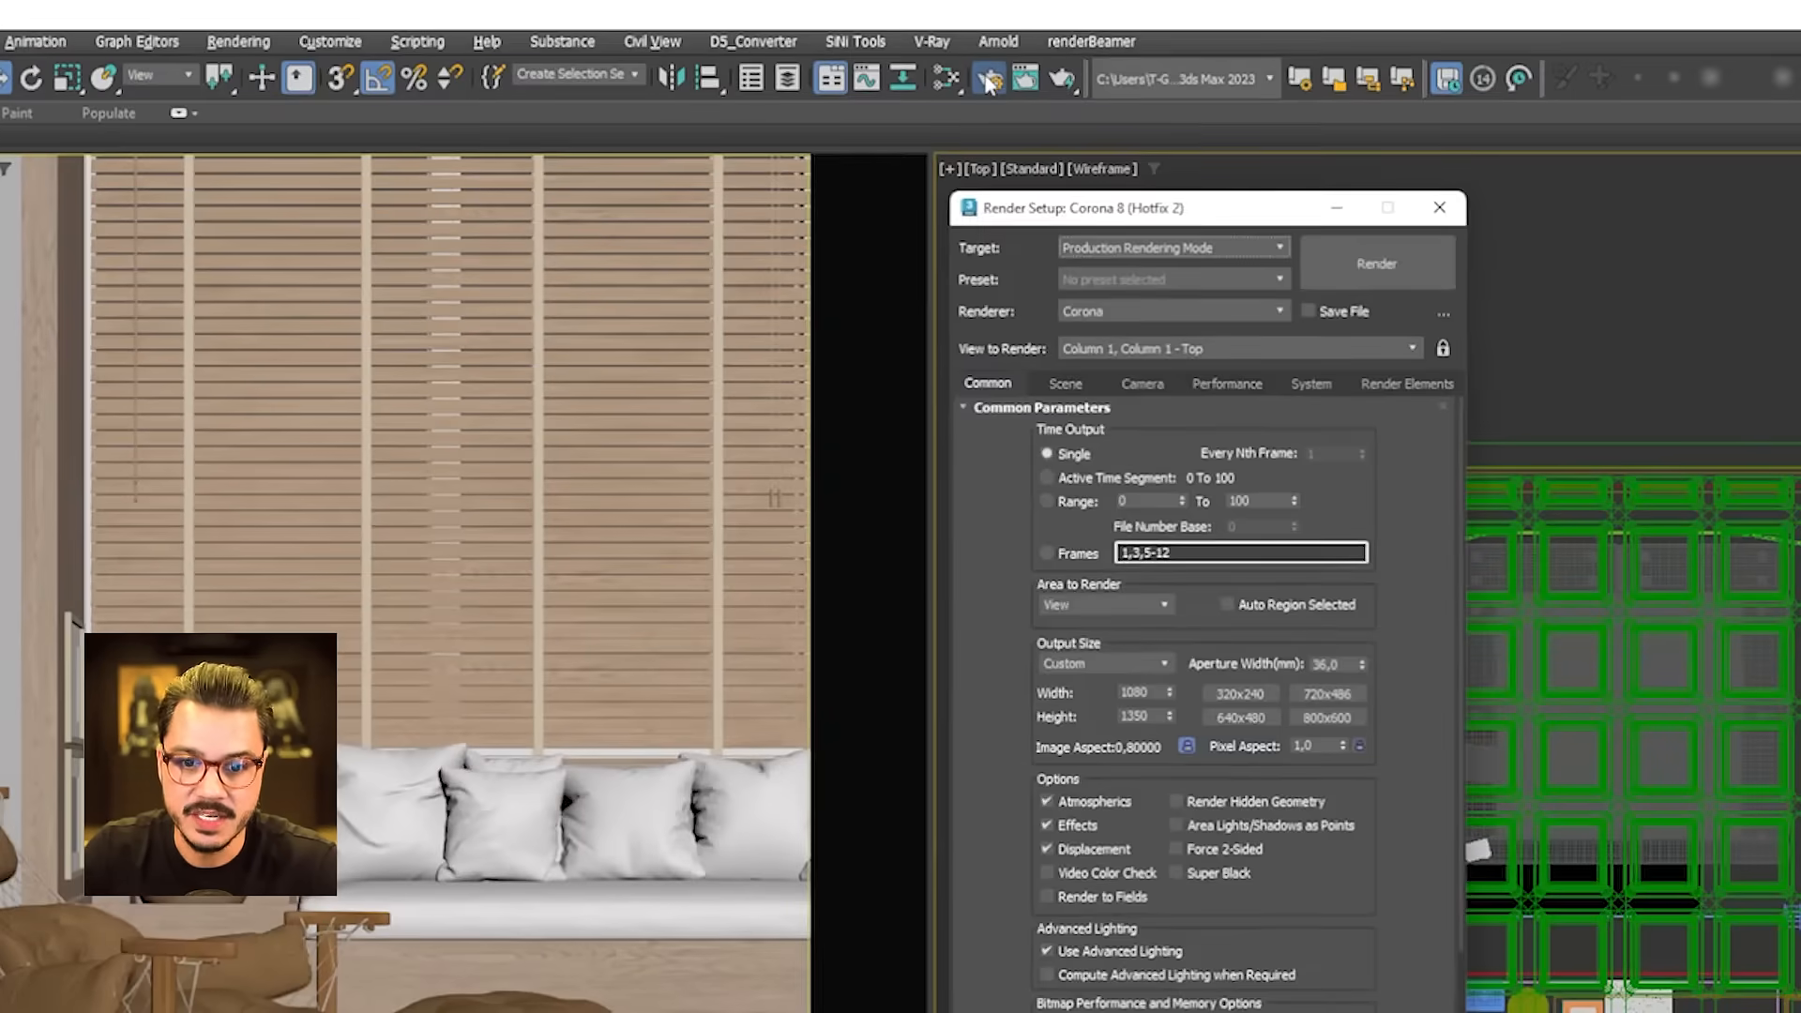
click(998, 285)
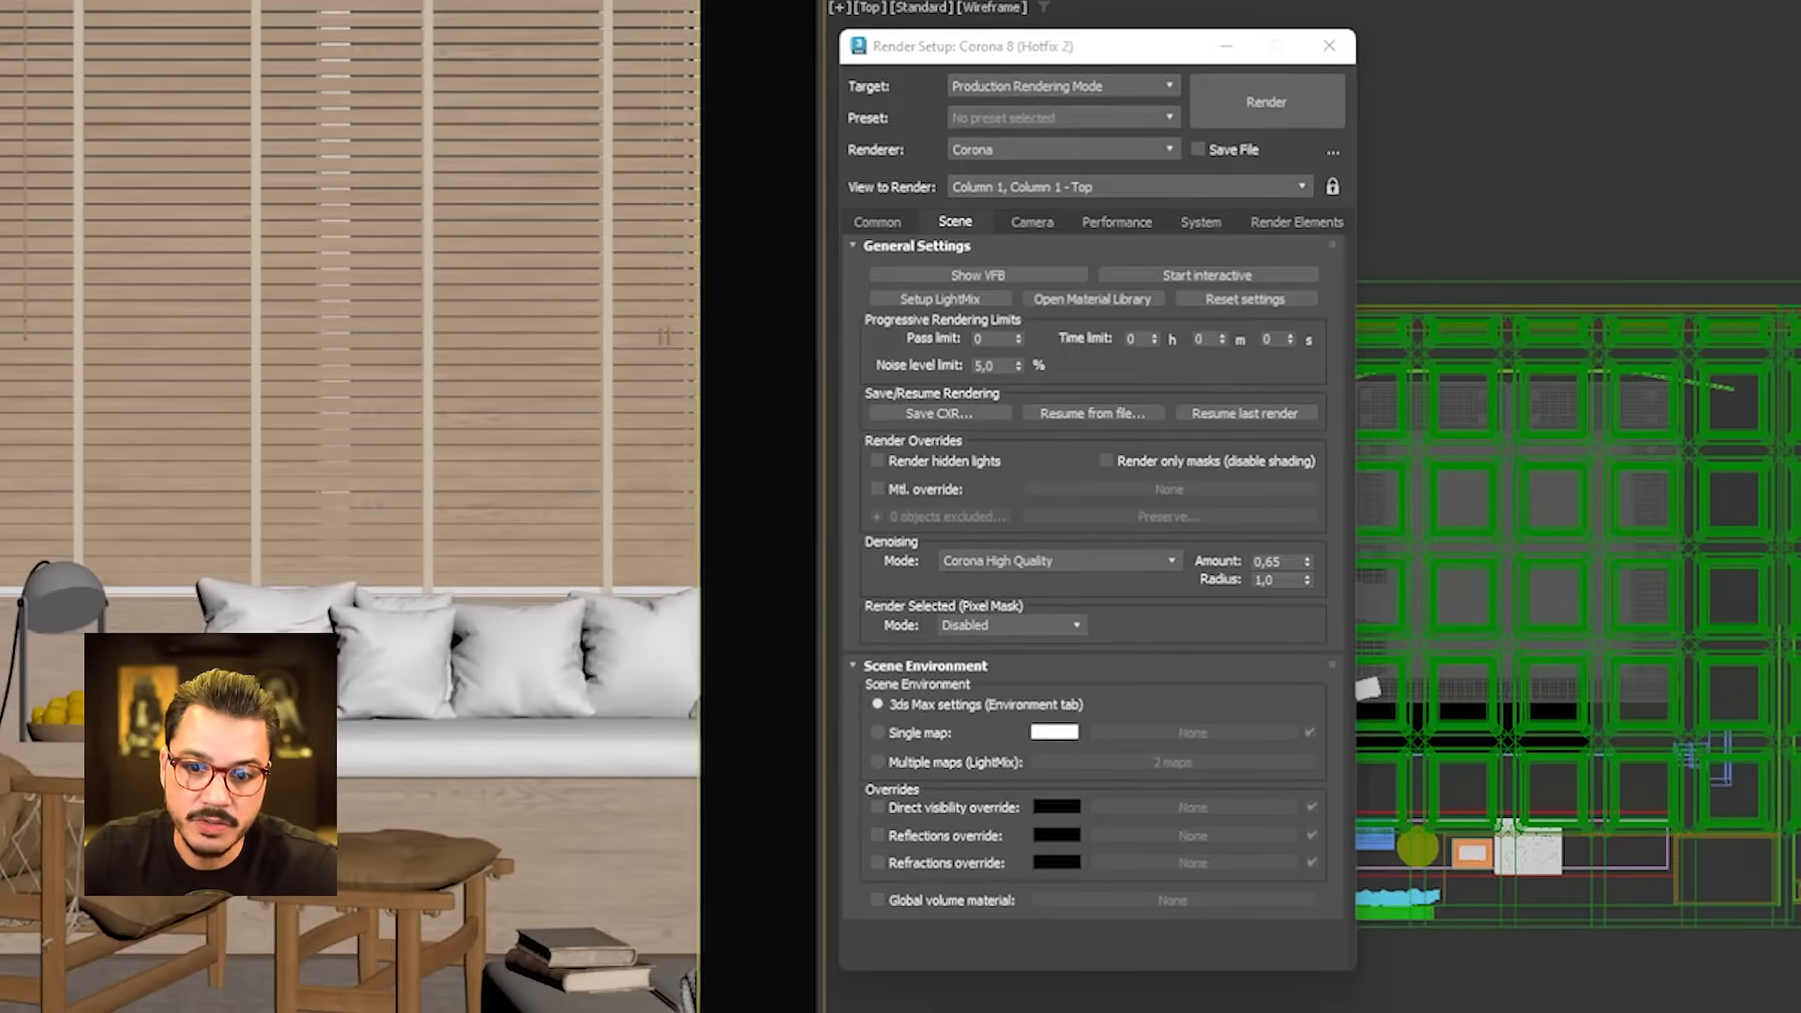
key(8)
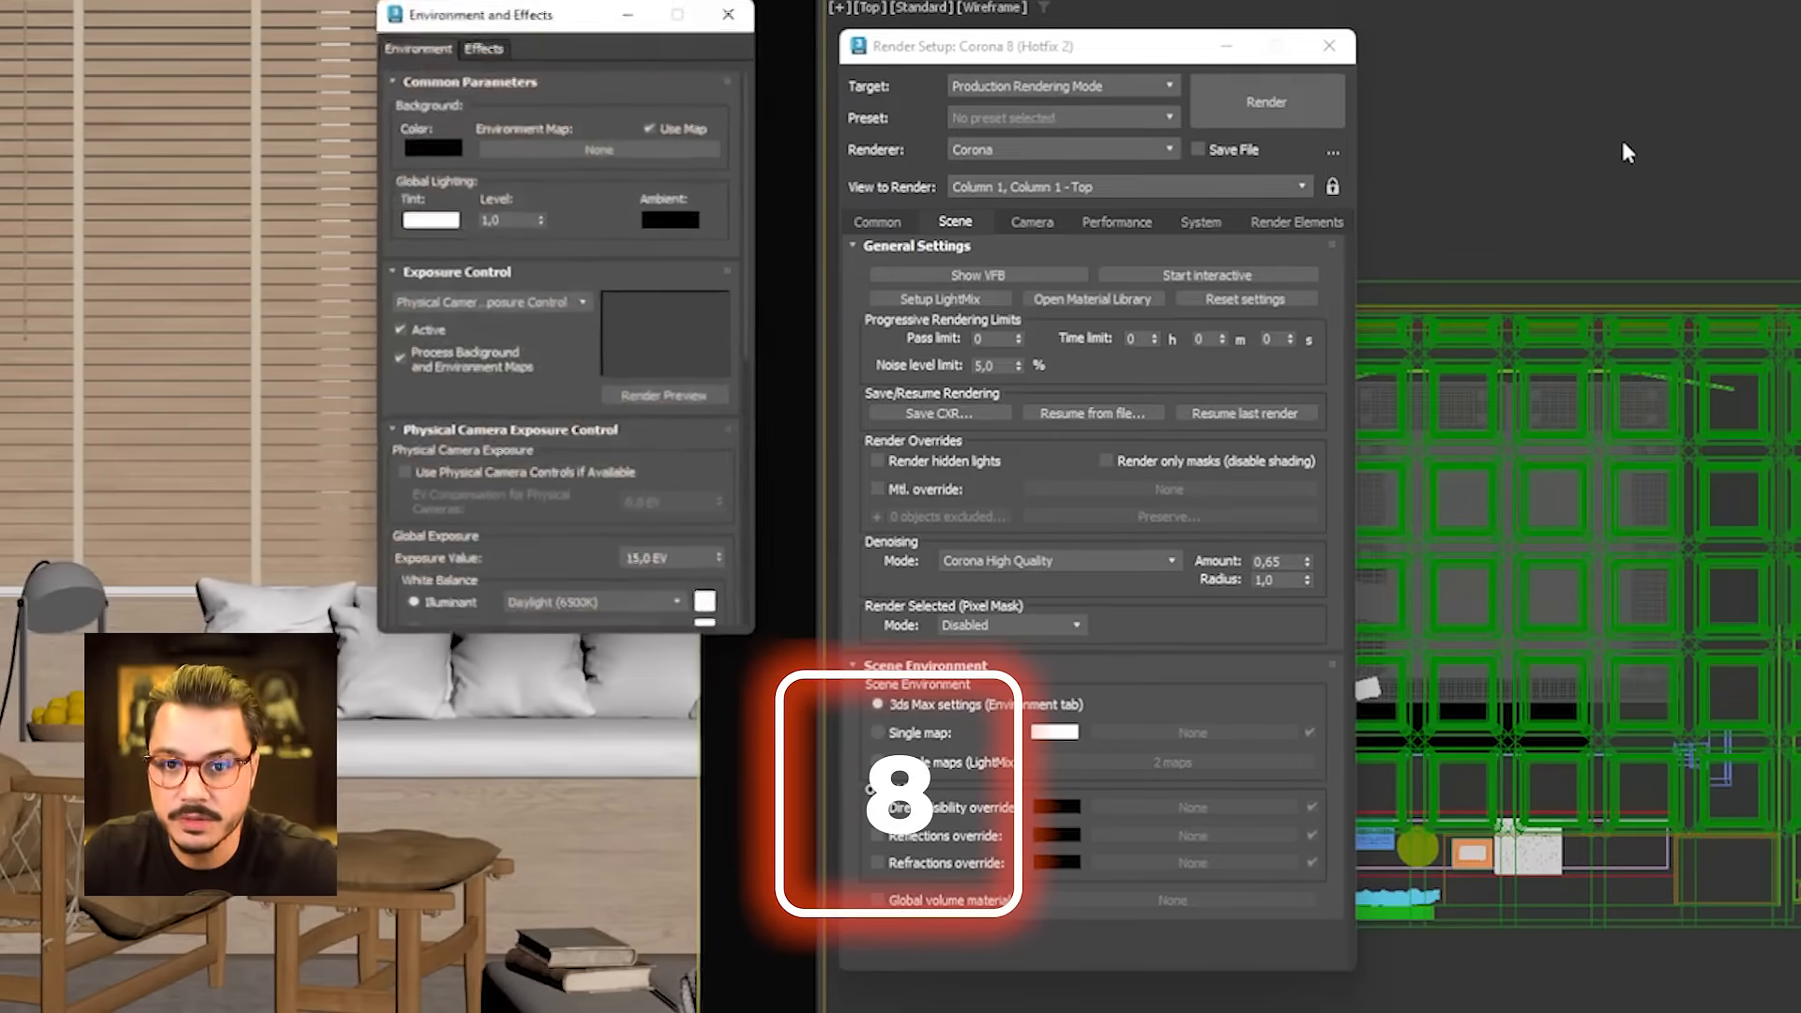
drag(563, 33, 617, 72)
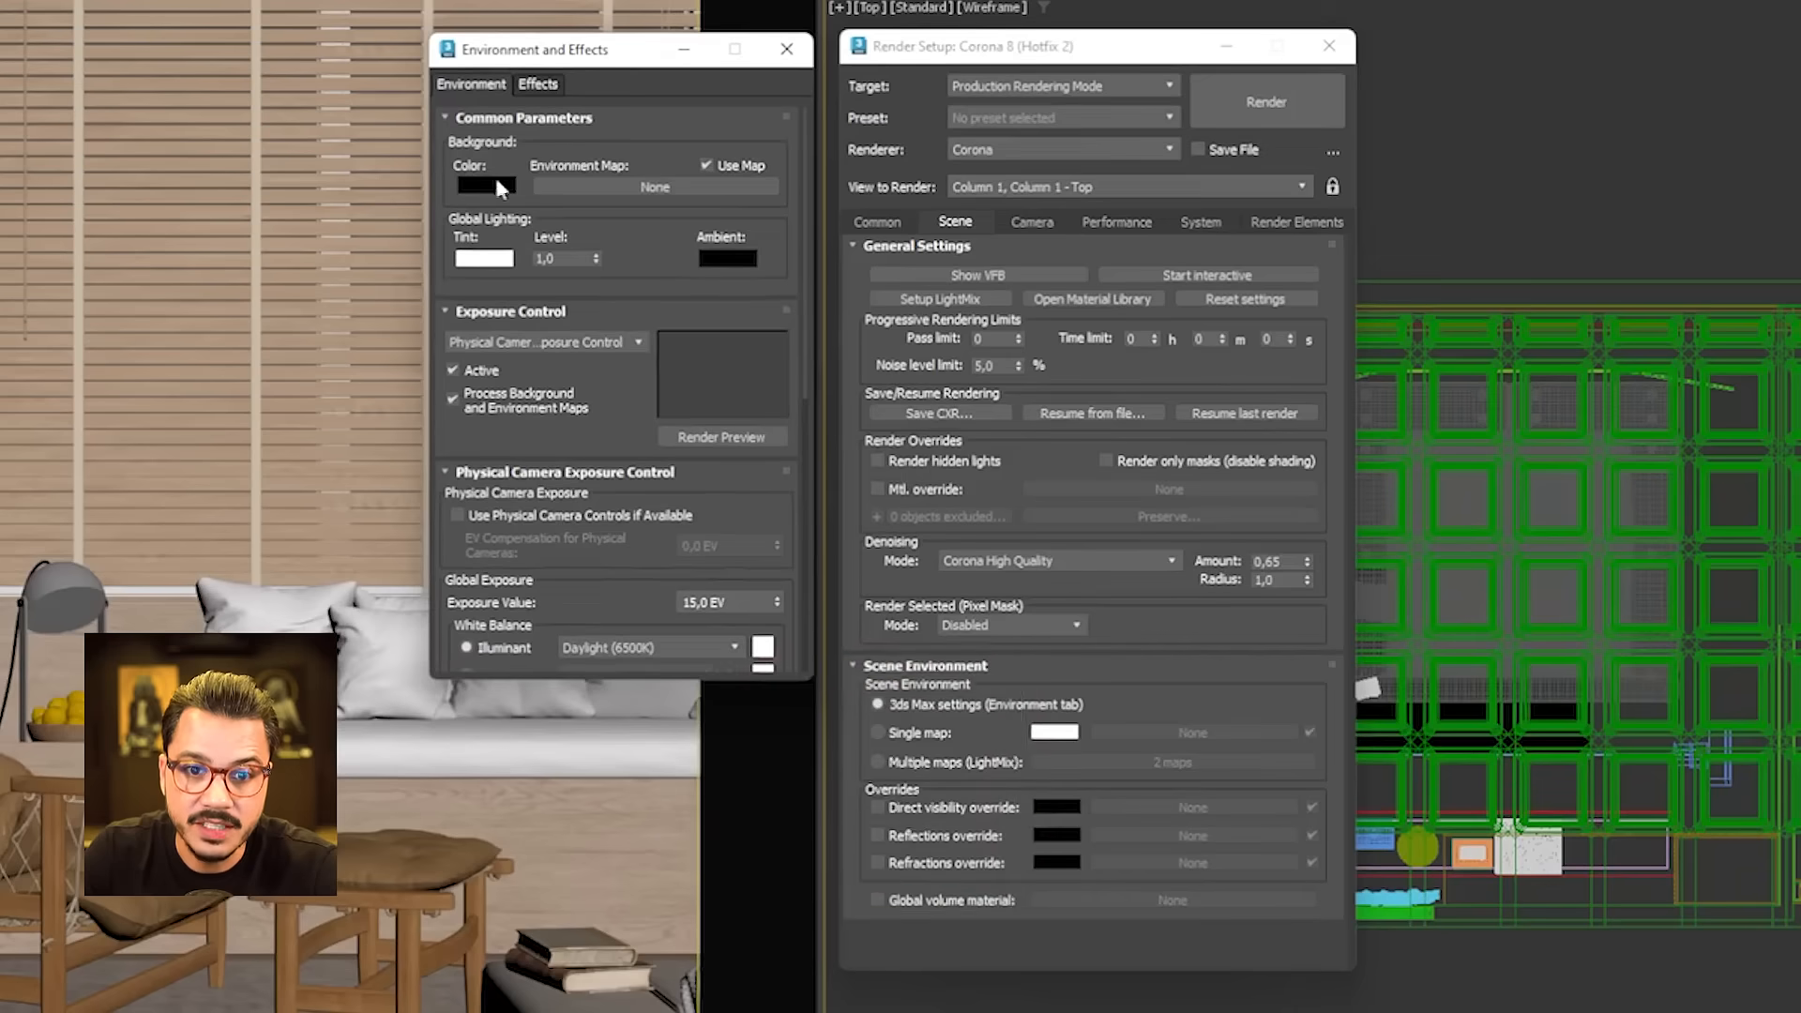
click(786, 49)
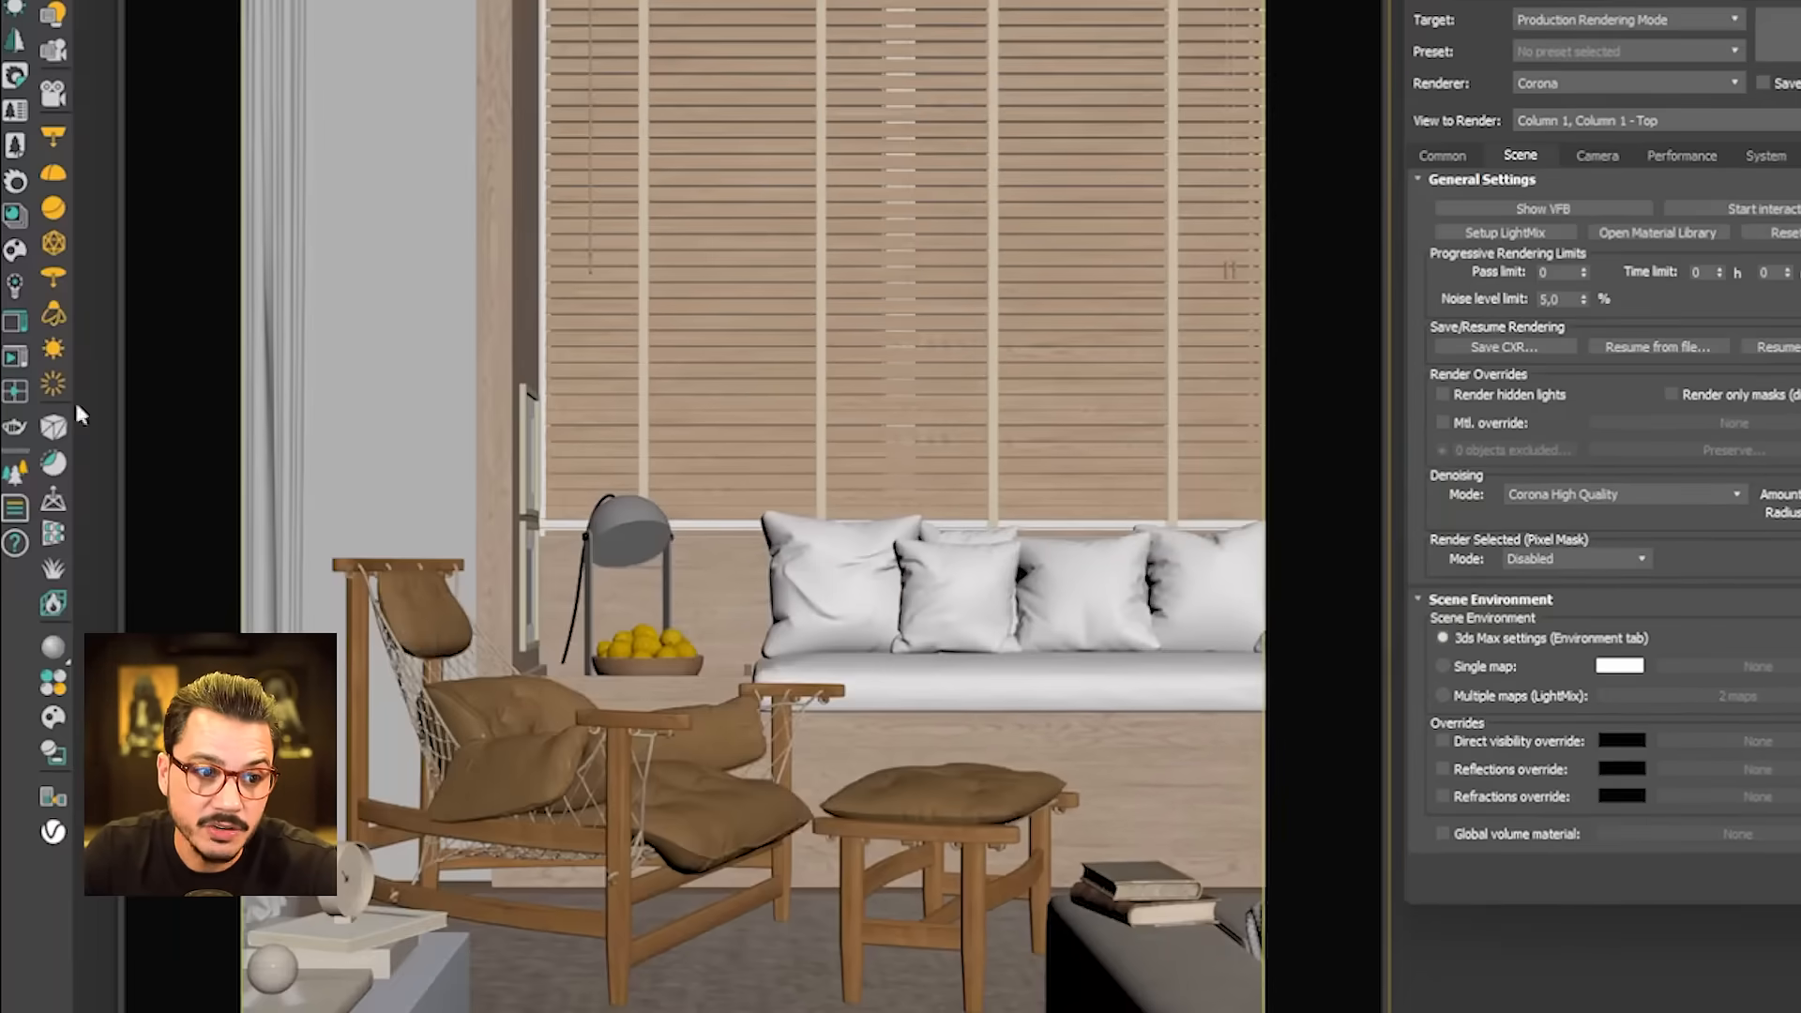
- Run a test render with the current environment, stop it and minimize the Corona frame buffer
click(13, 358)
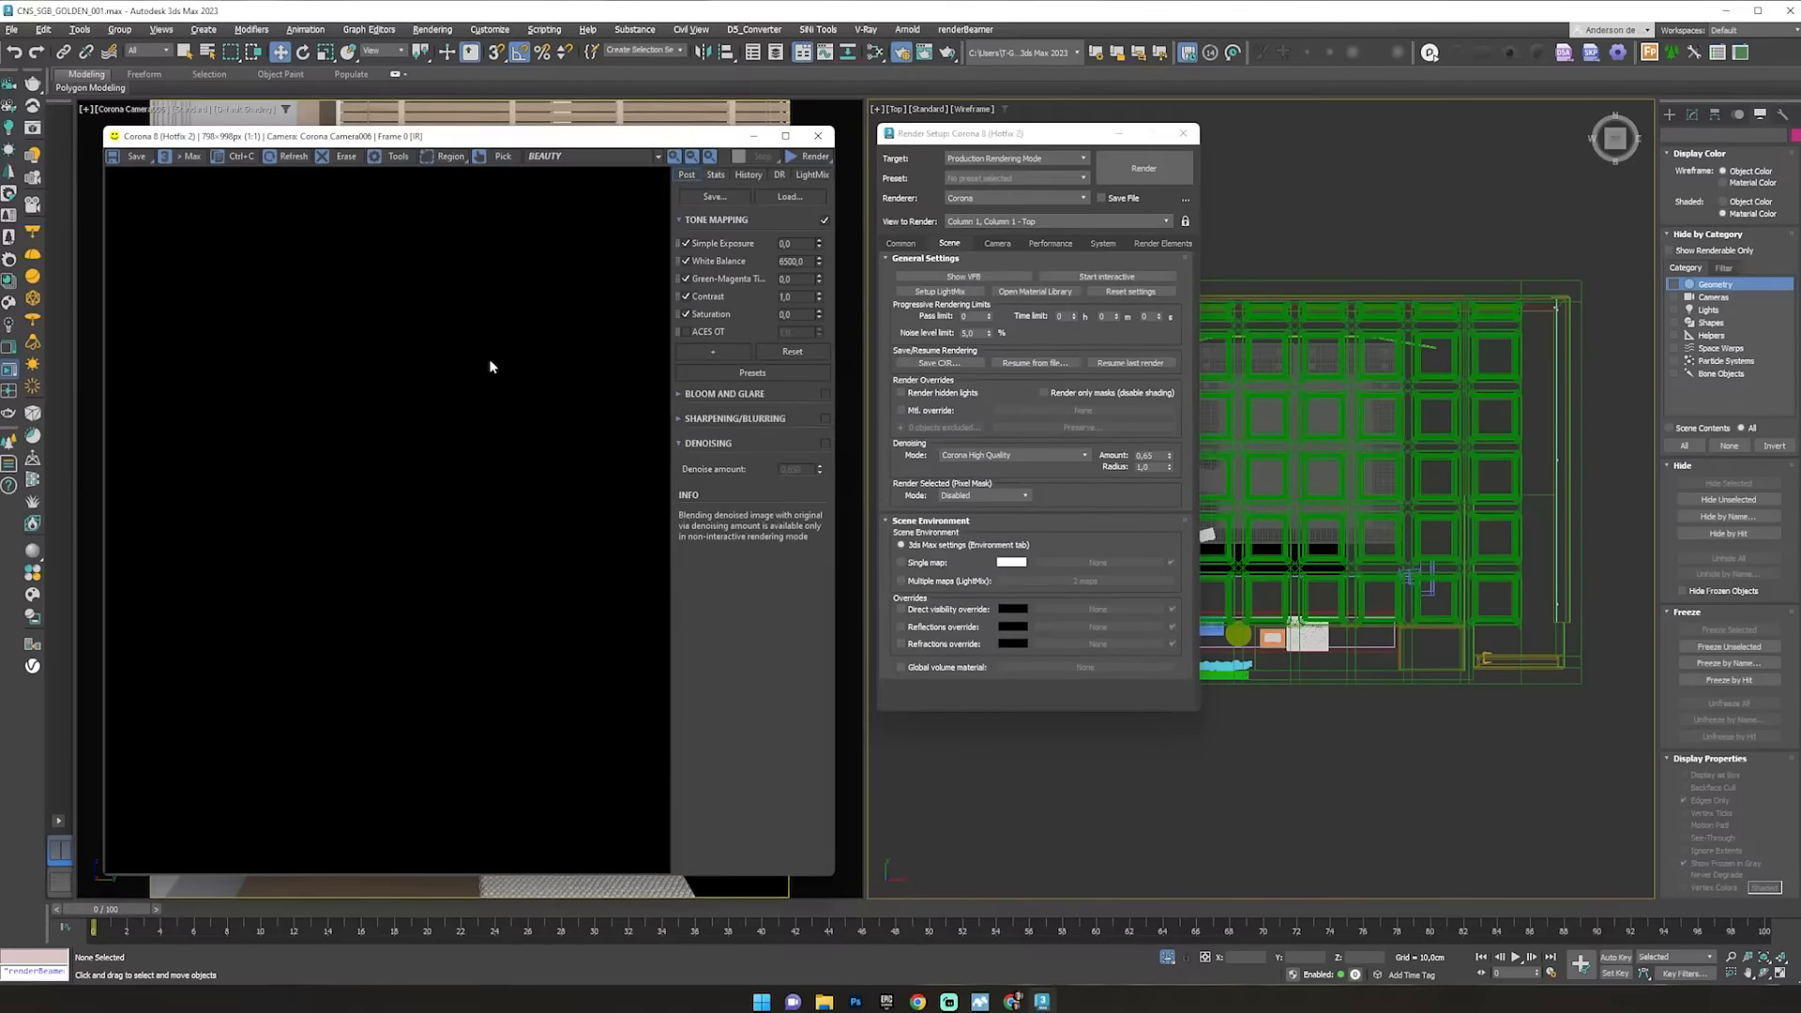
key(shift+q)
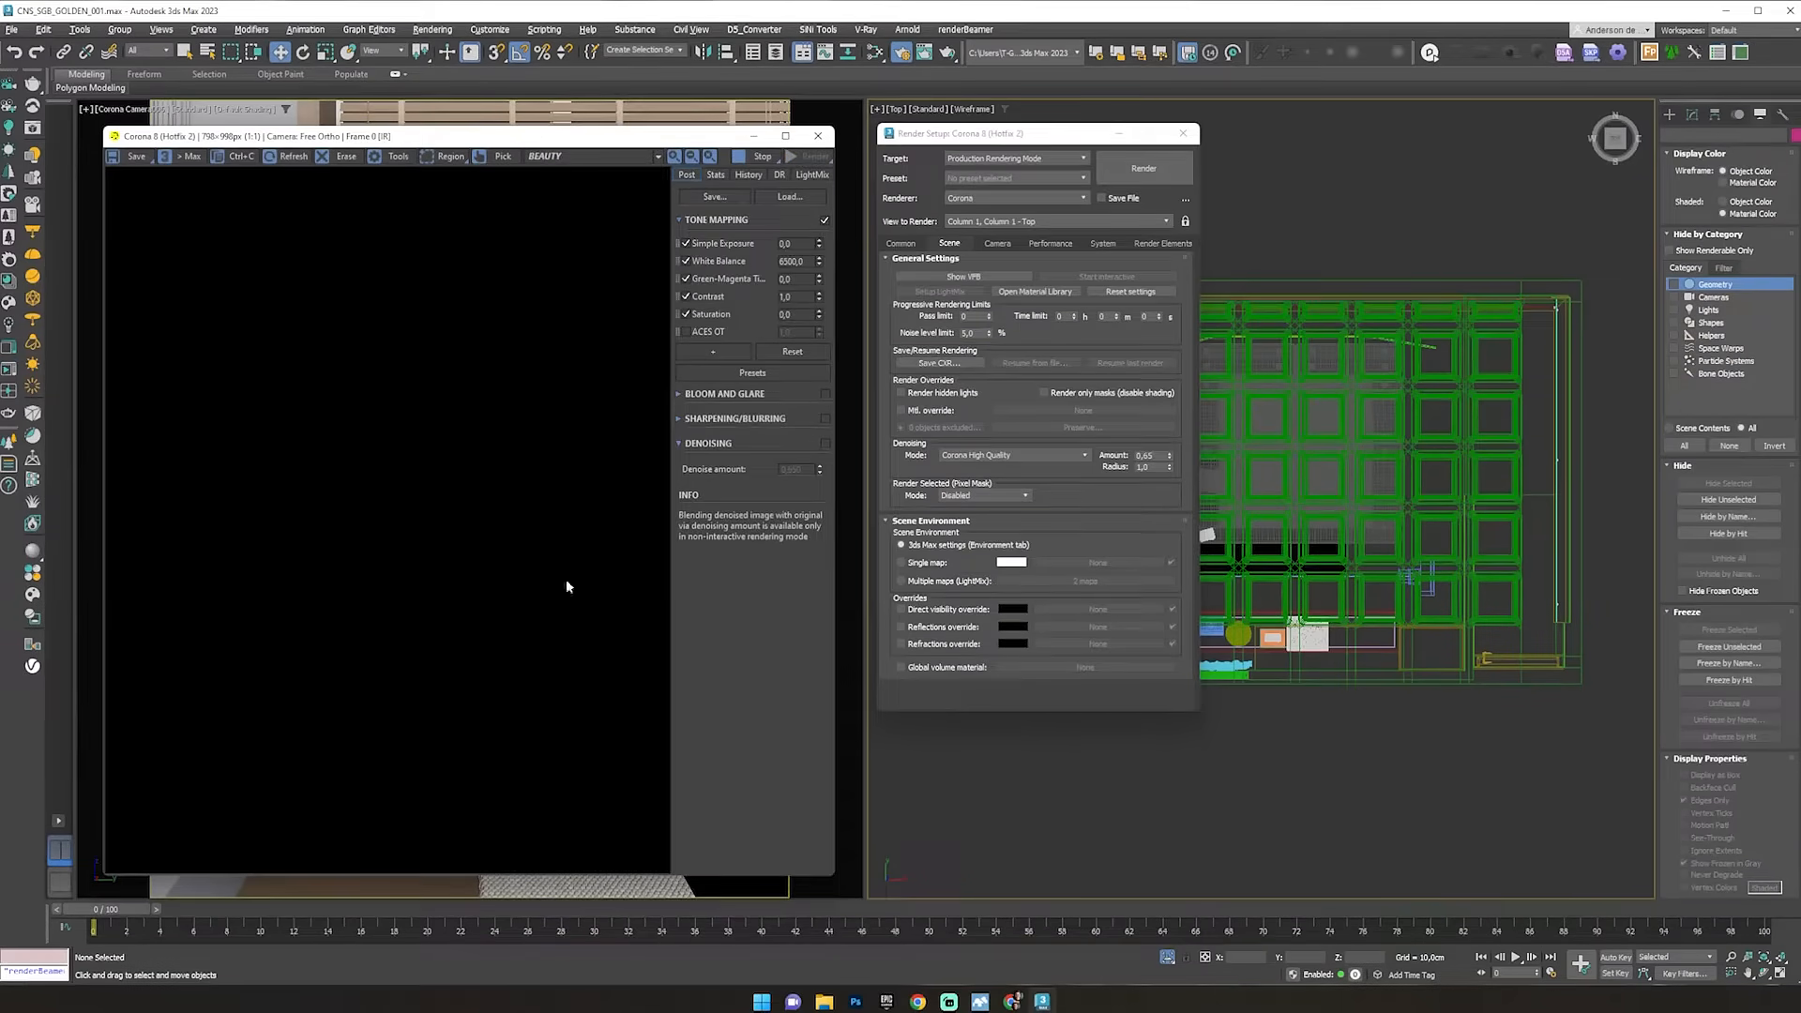
click(754, 159)
click(752, 137)
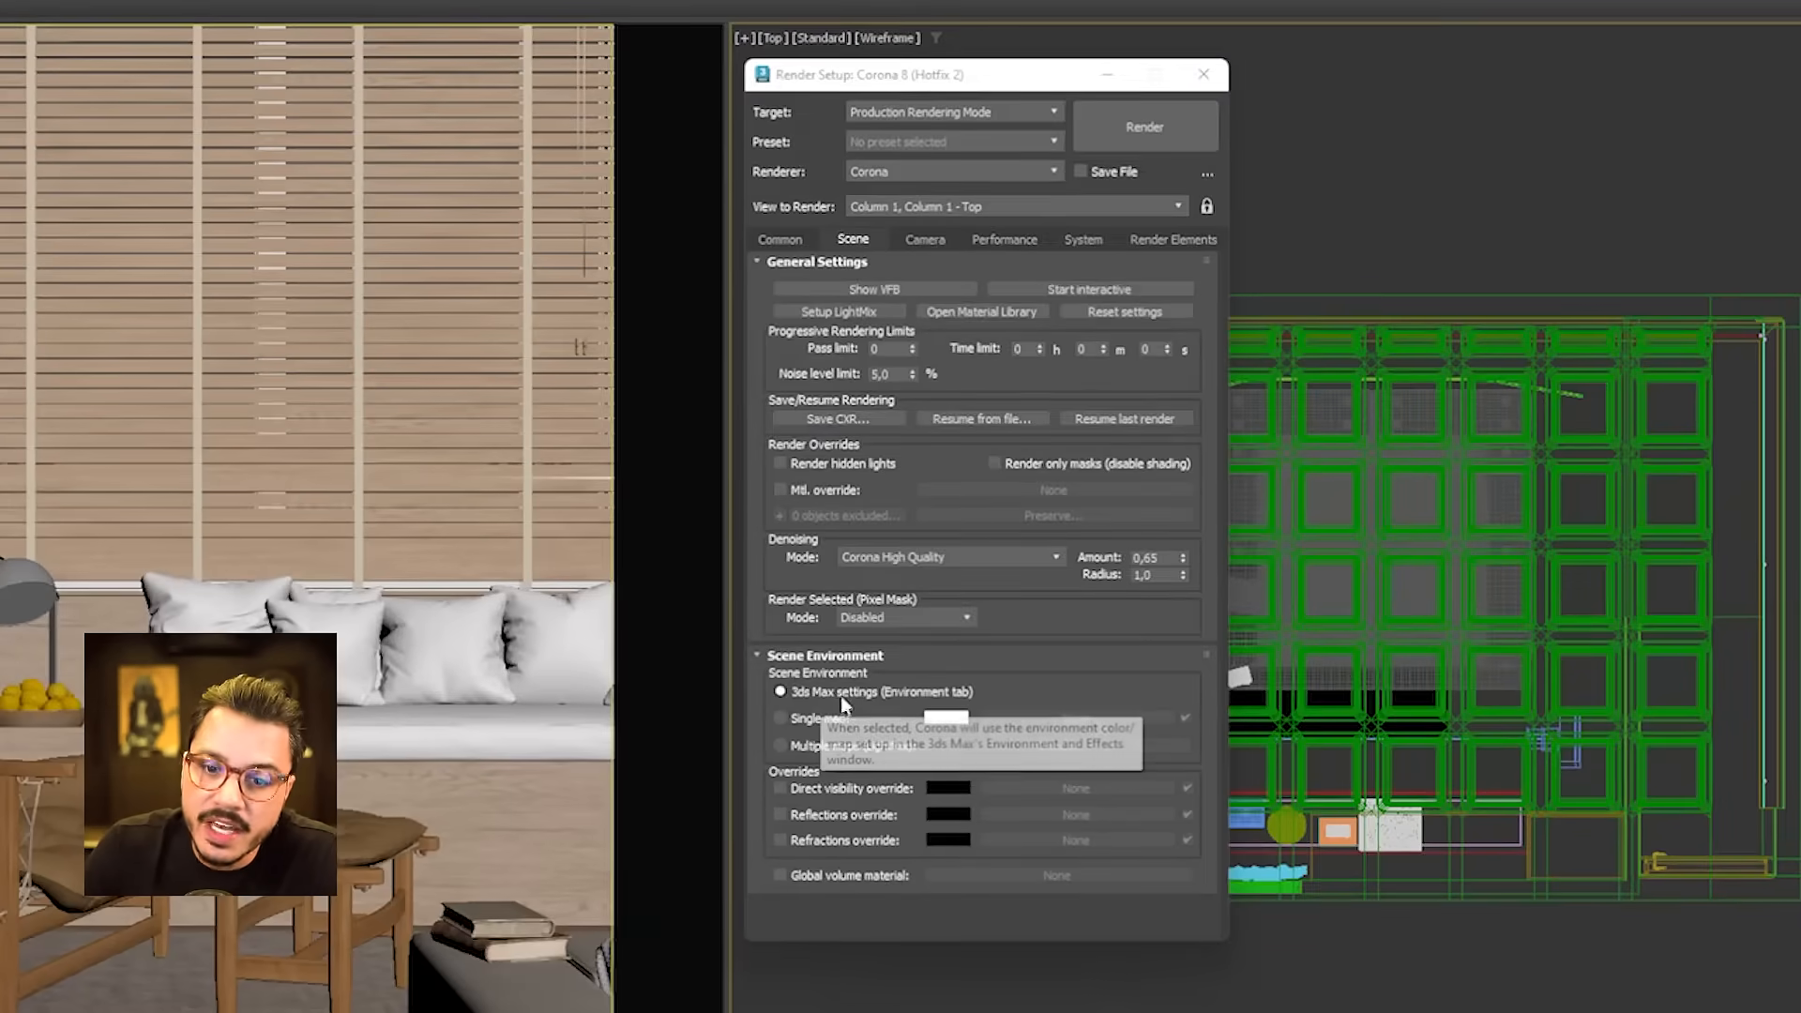
- Check the Environment and Effects settings once more and set Corona's scene environment to Single map
key(8)
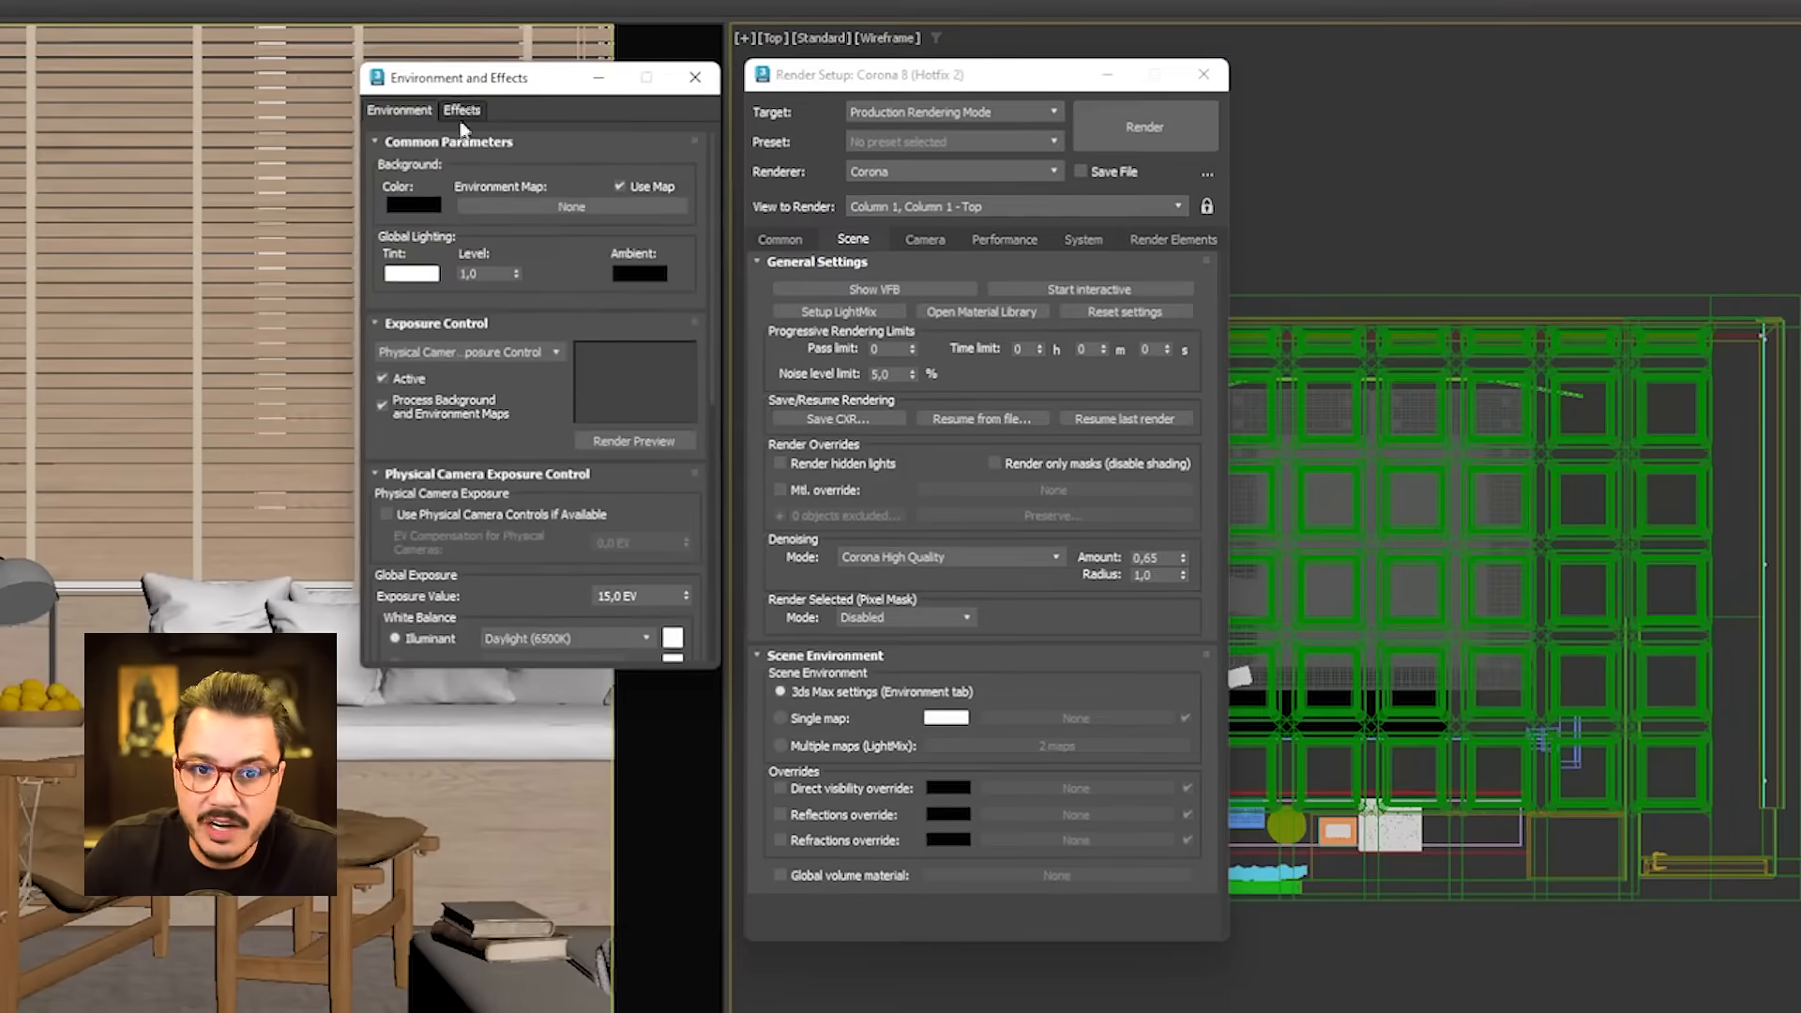
click(694, 79)
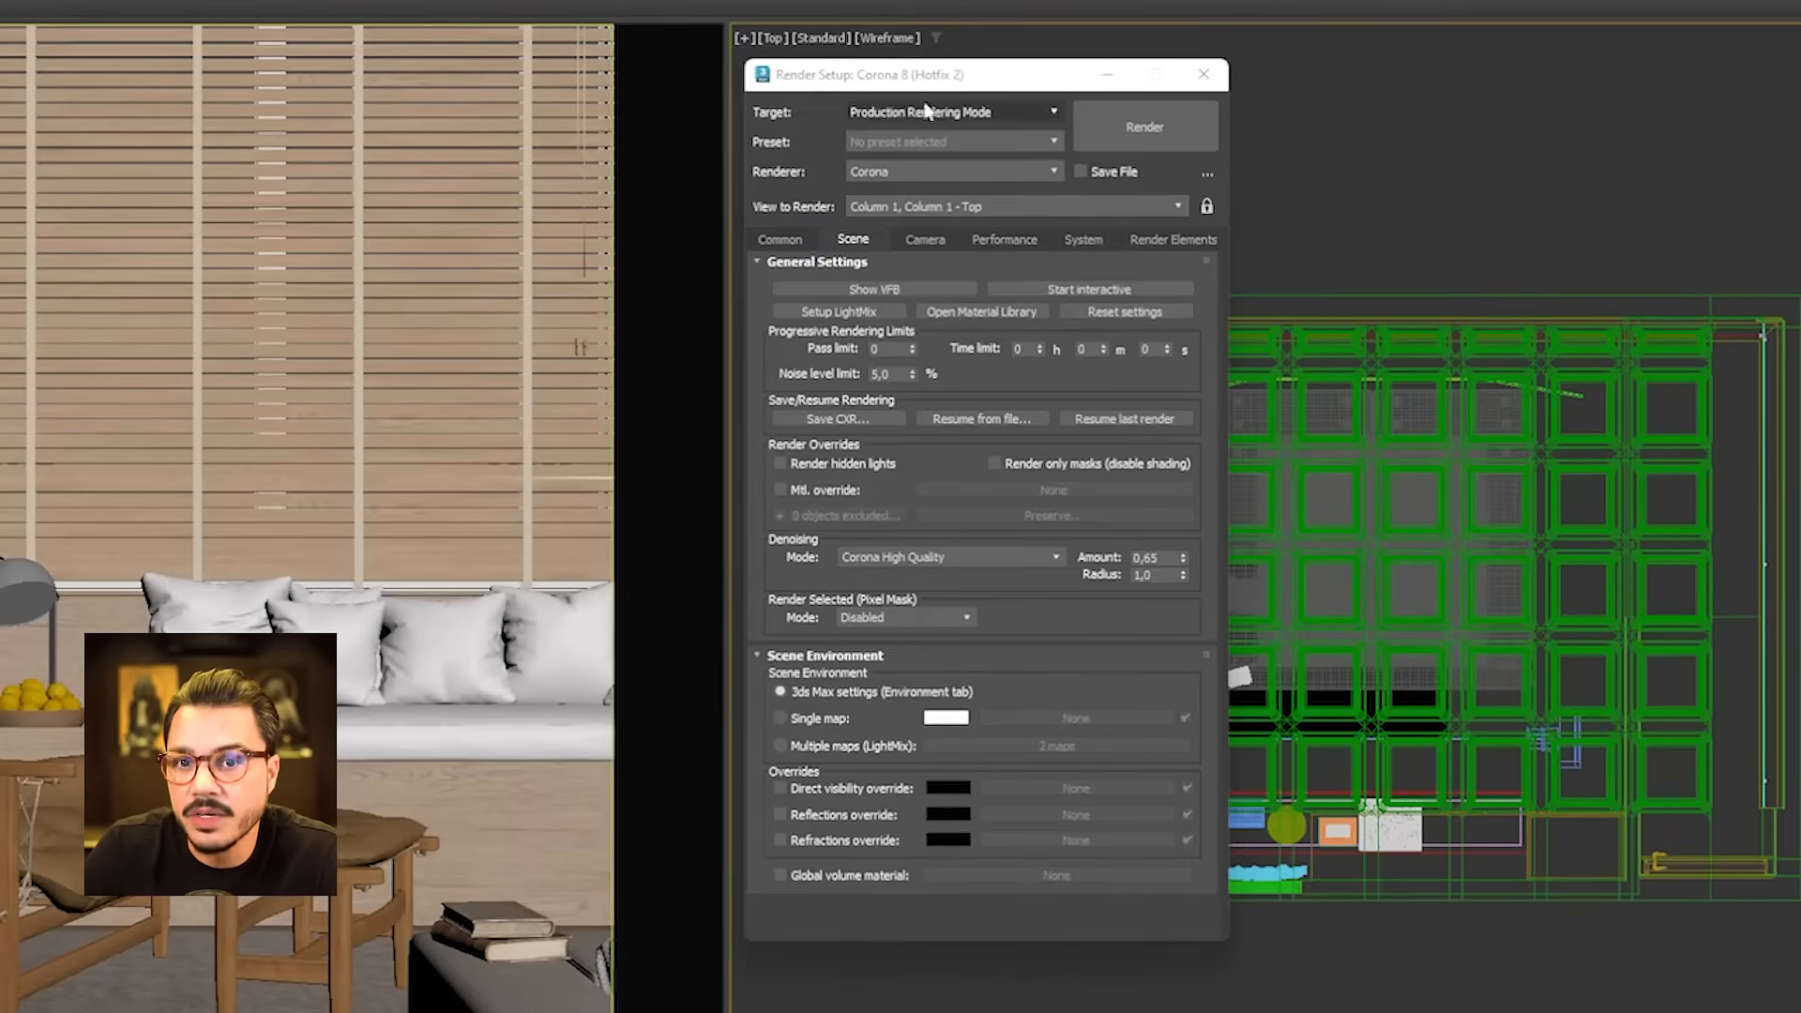
click(798, 718)
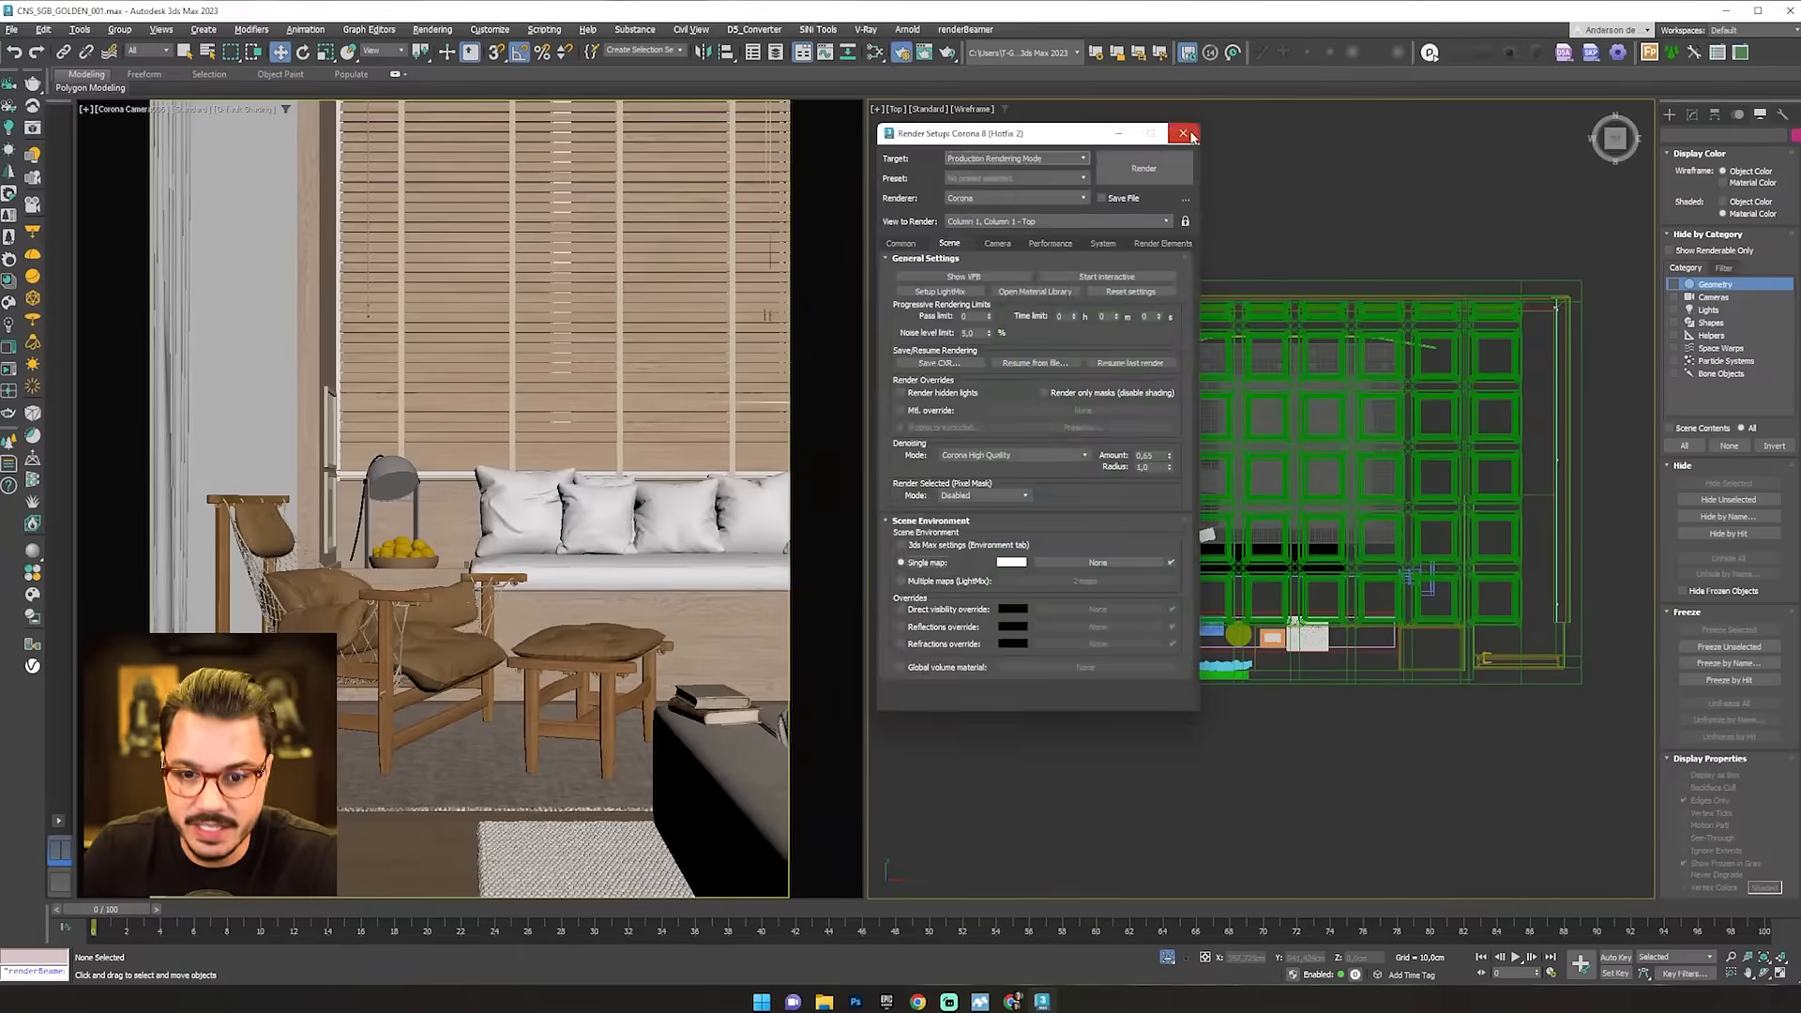
- Close the render setup, start Corona interactive rendering and place the frame buffer over the camera viewport
click(1202, 75)
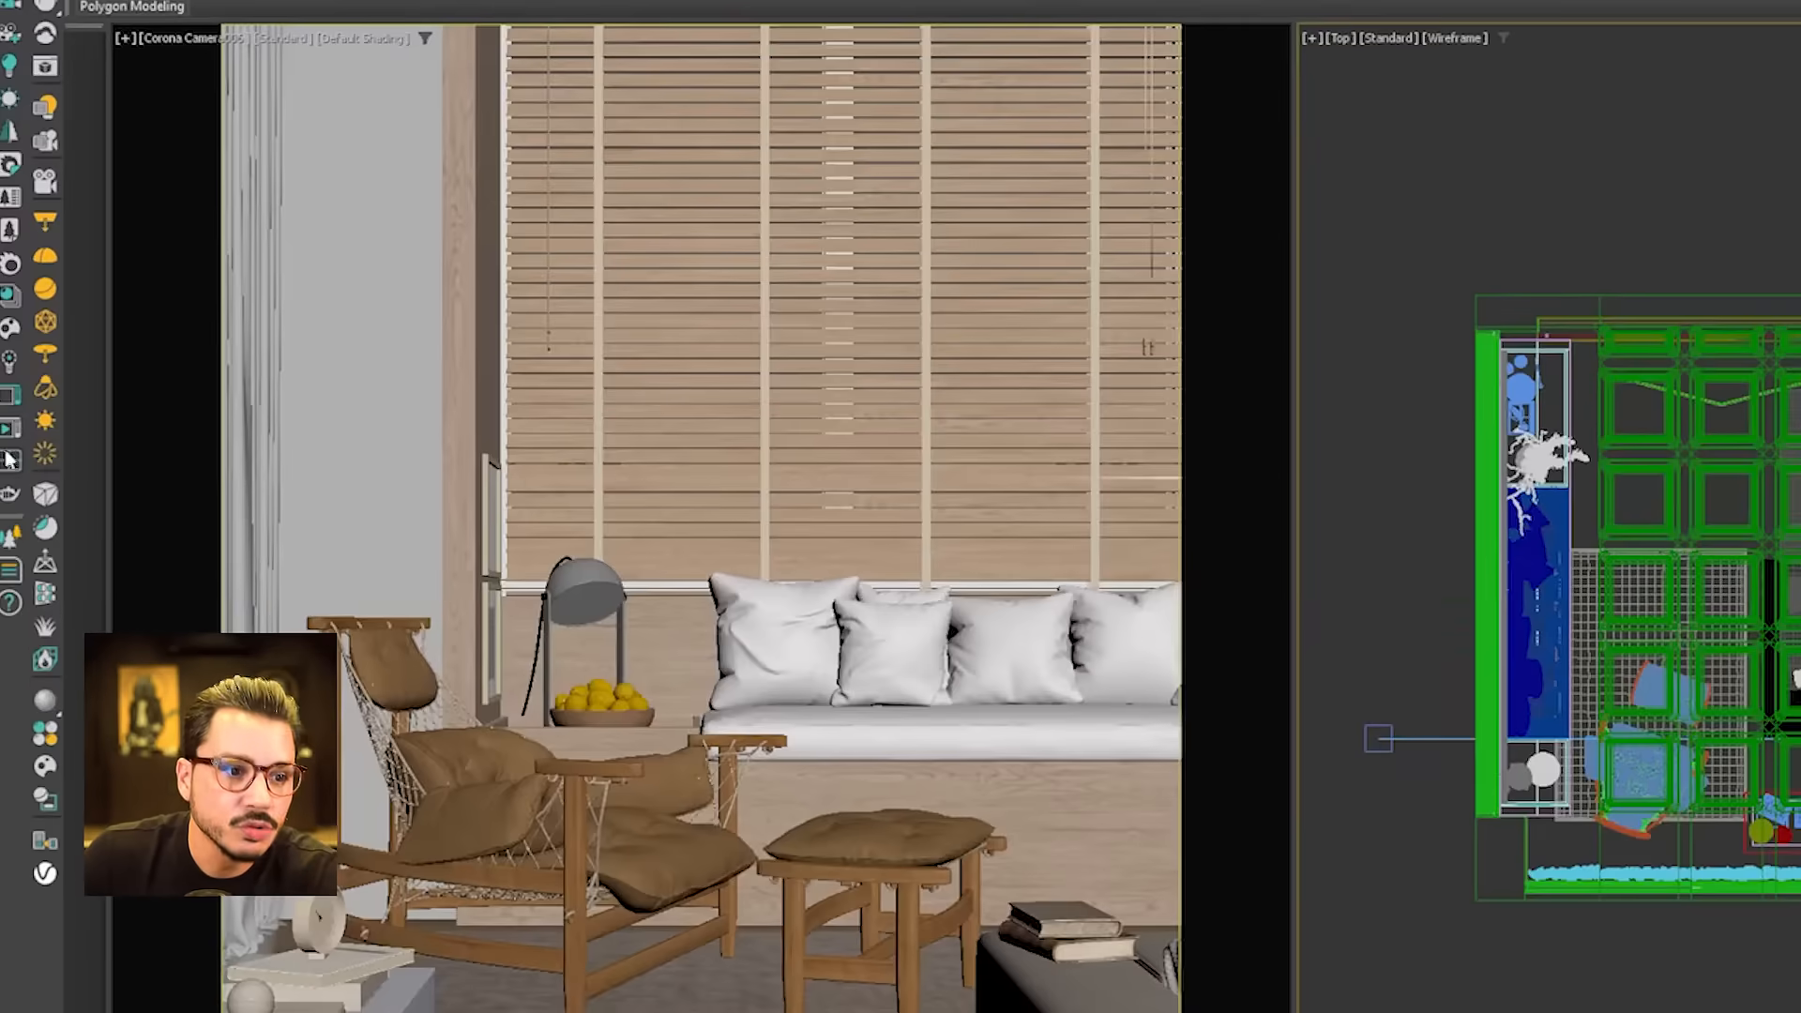
click(10, 460)
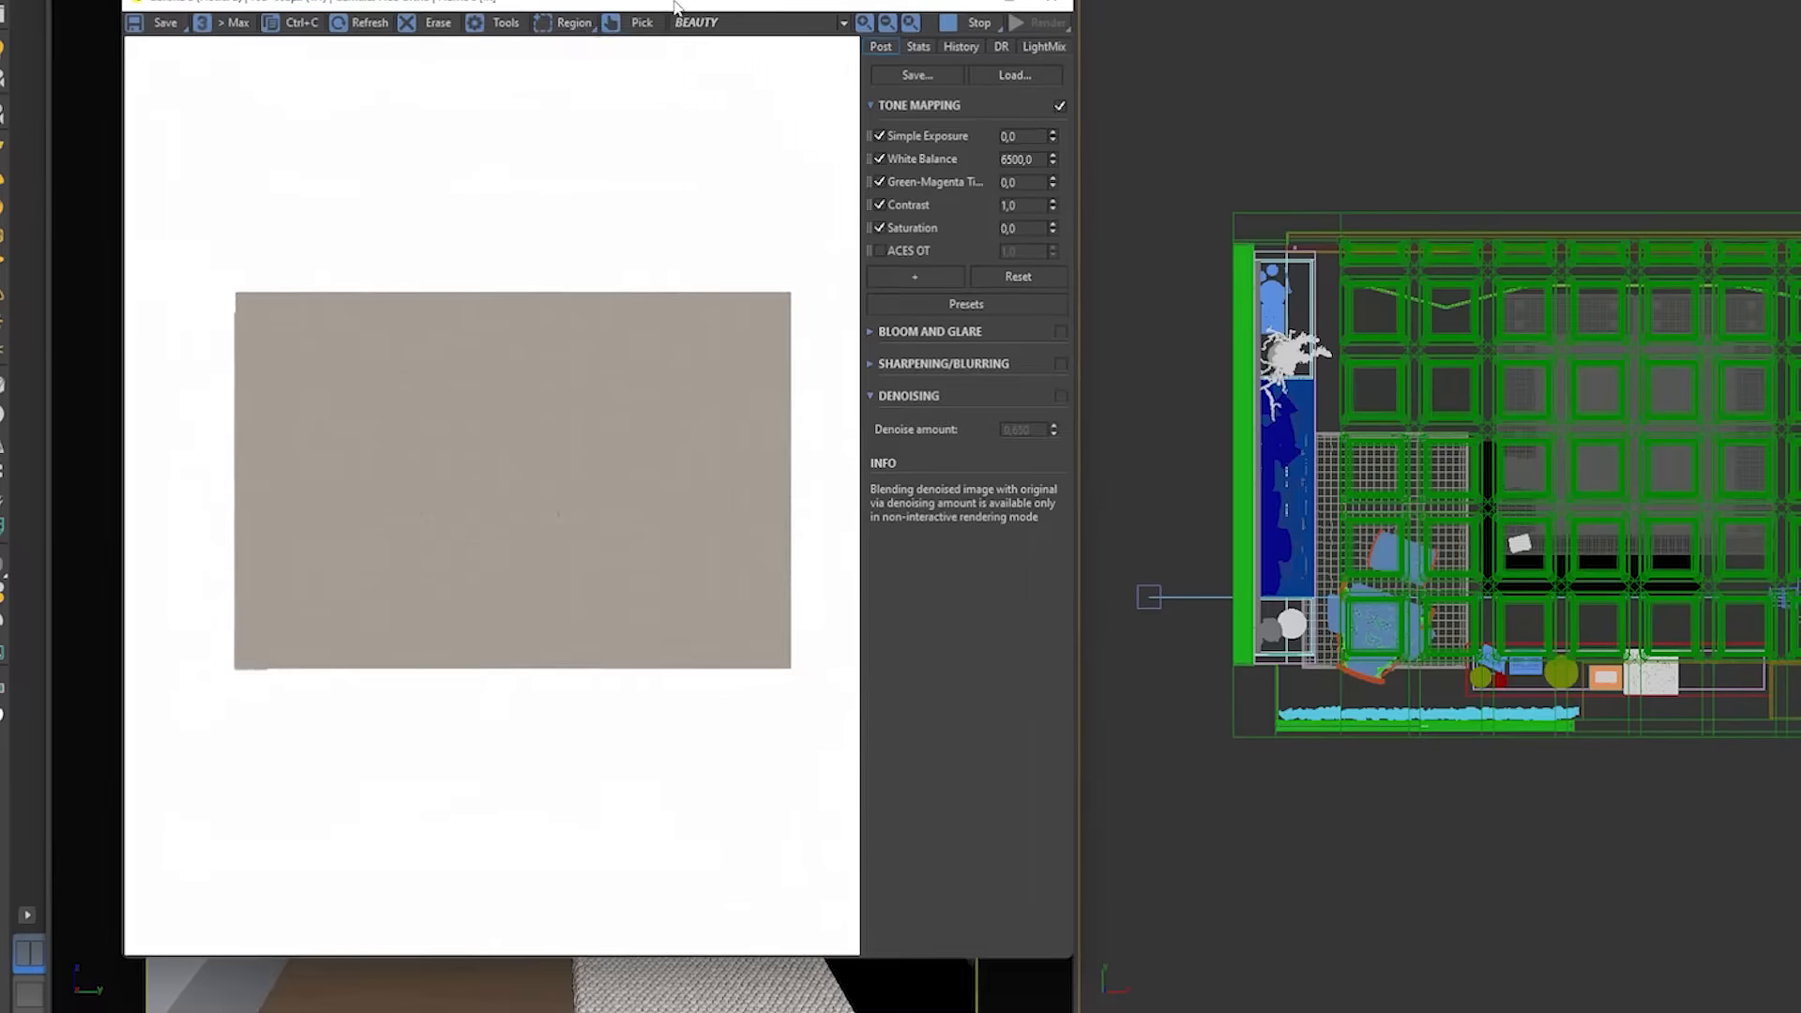
drag(676, 4, 1104, 48)
click(303, 136)
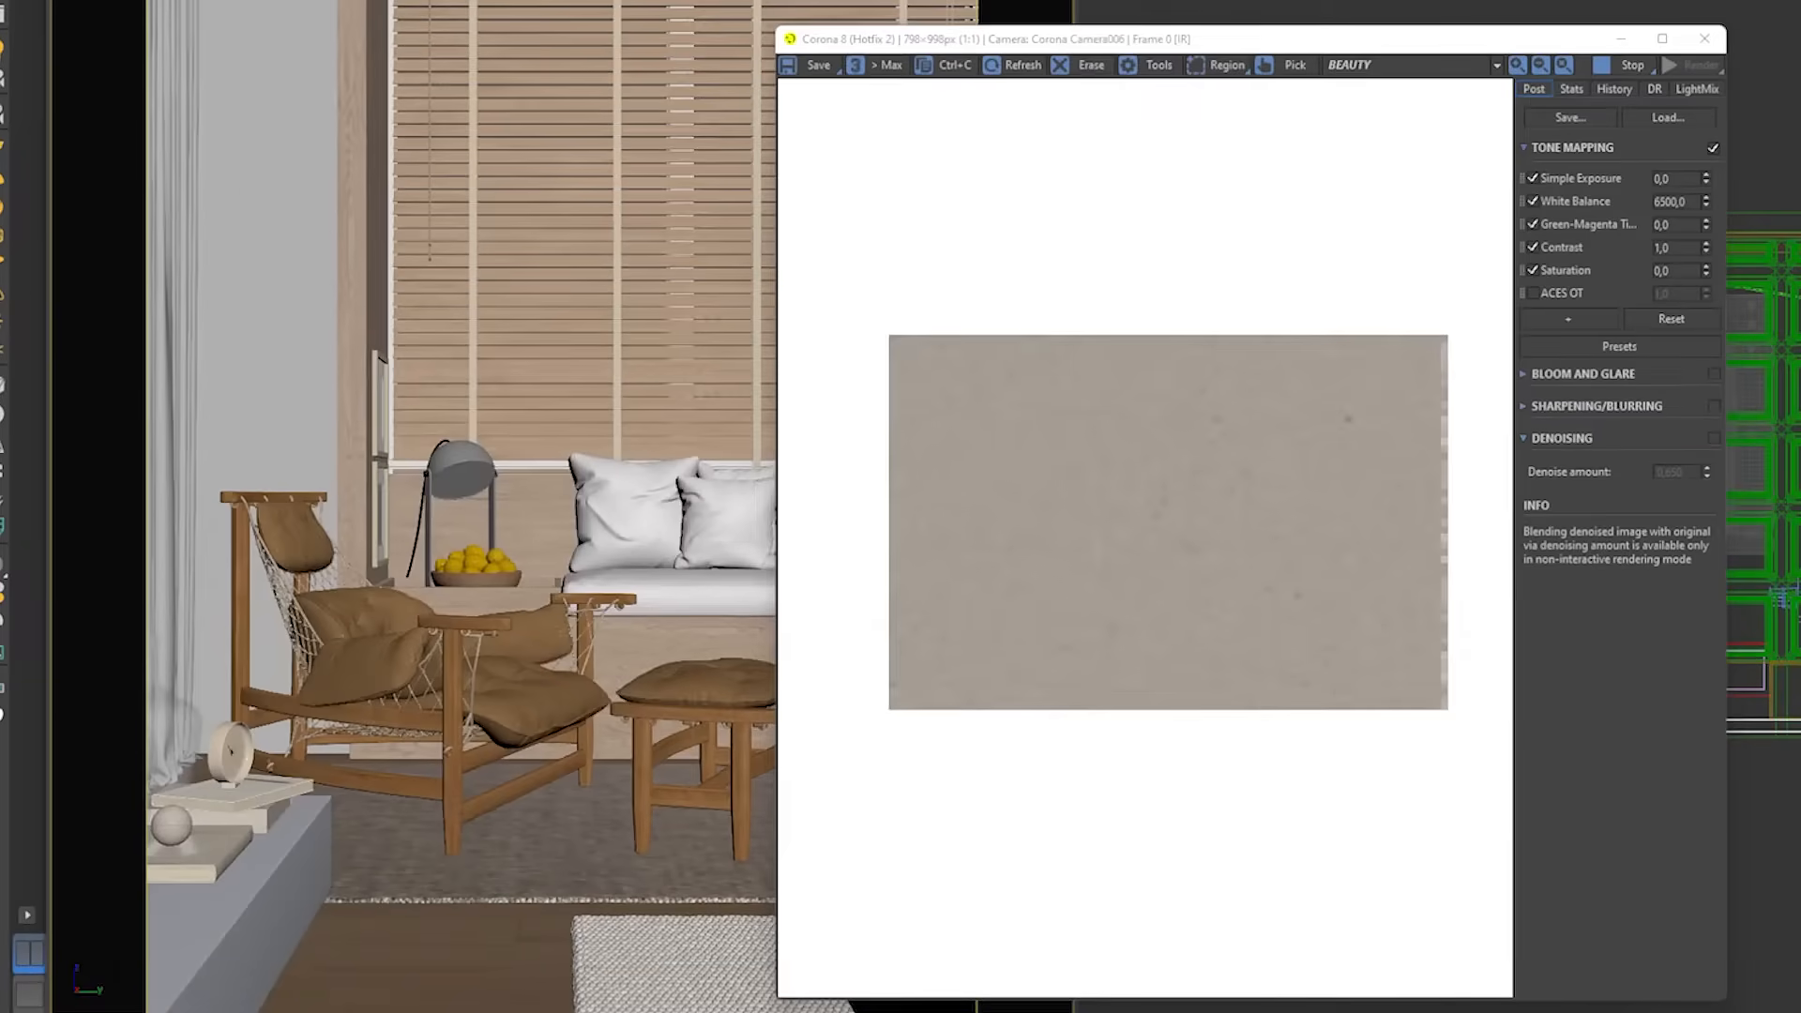
drag(1232, 45, 542, 0)
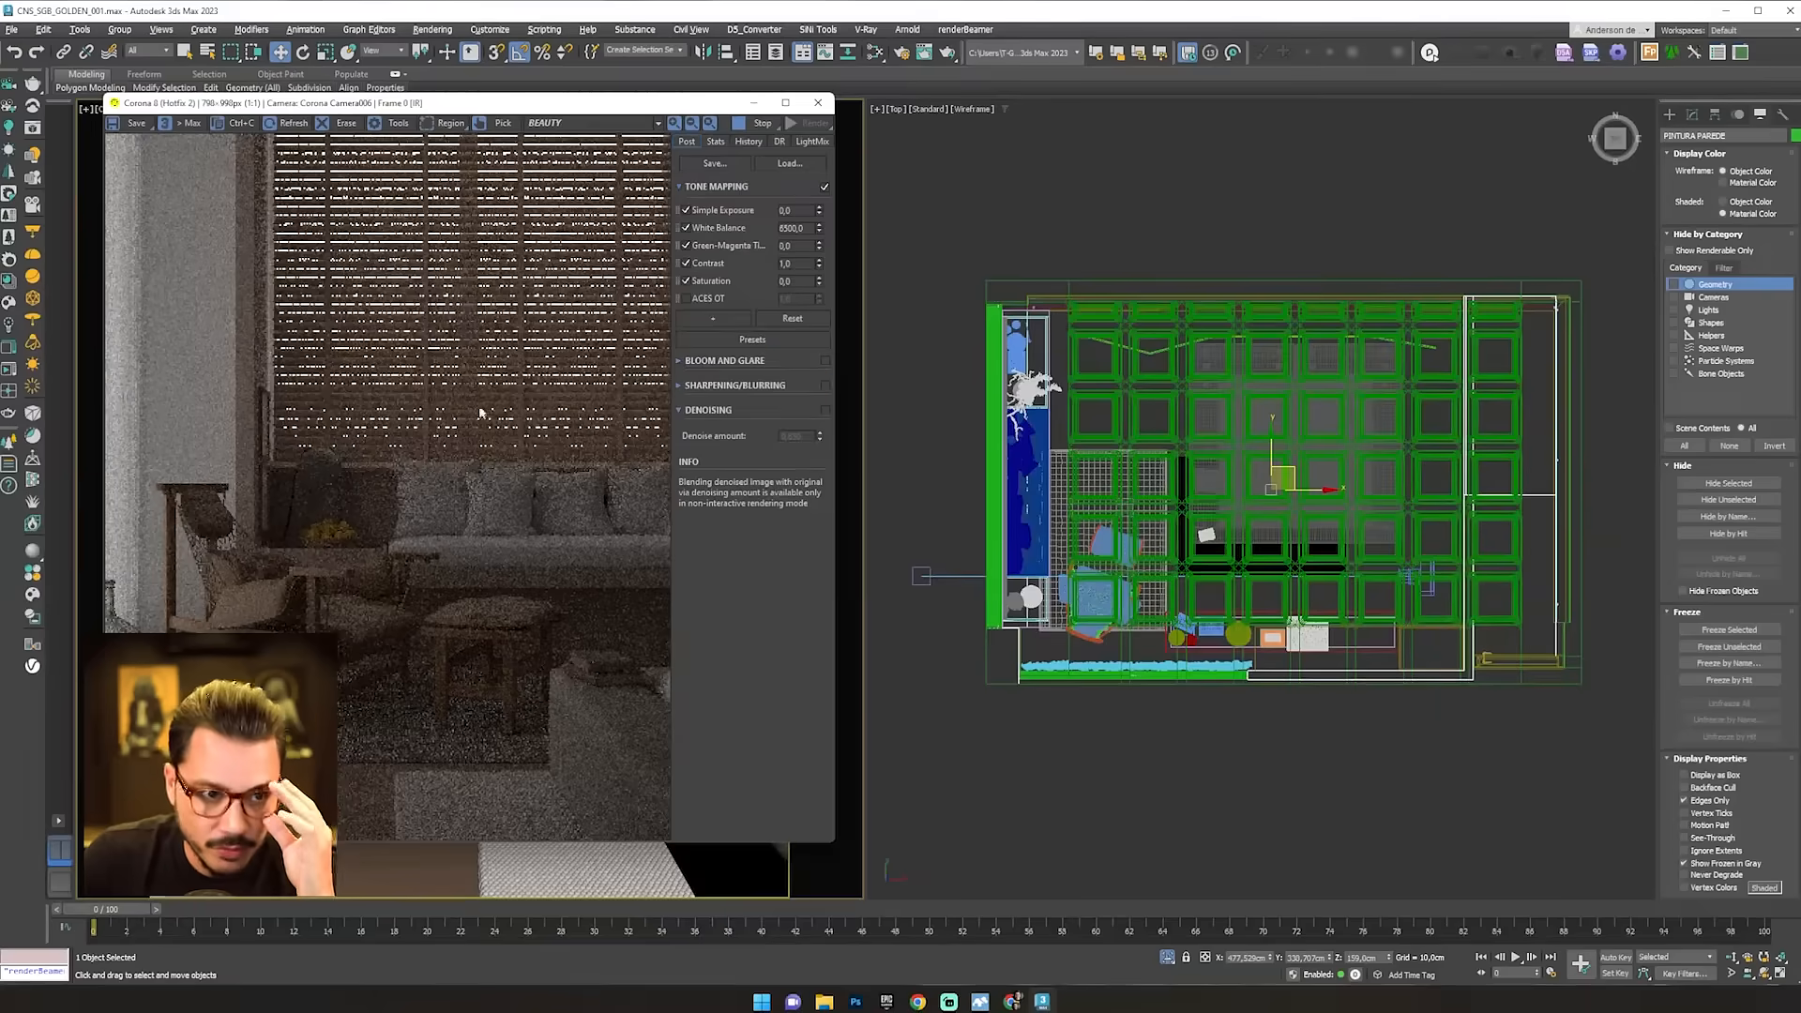
- Set the render setup's view to render to Quad 4 - Corona Camera006 and lock it
click(1302, 178)
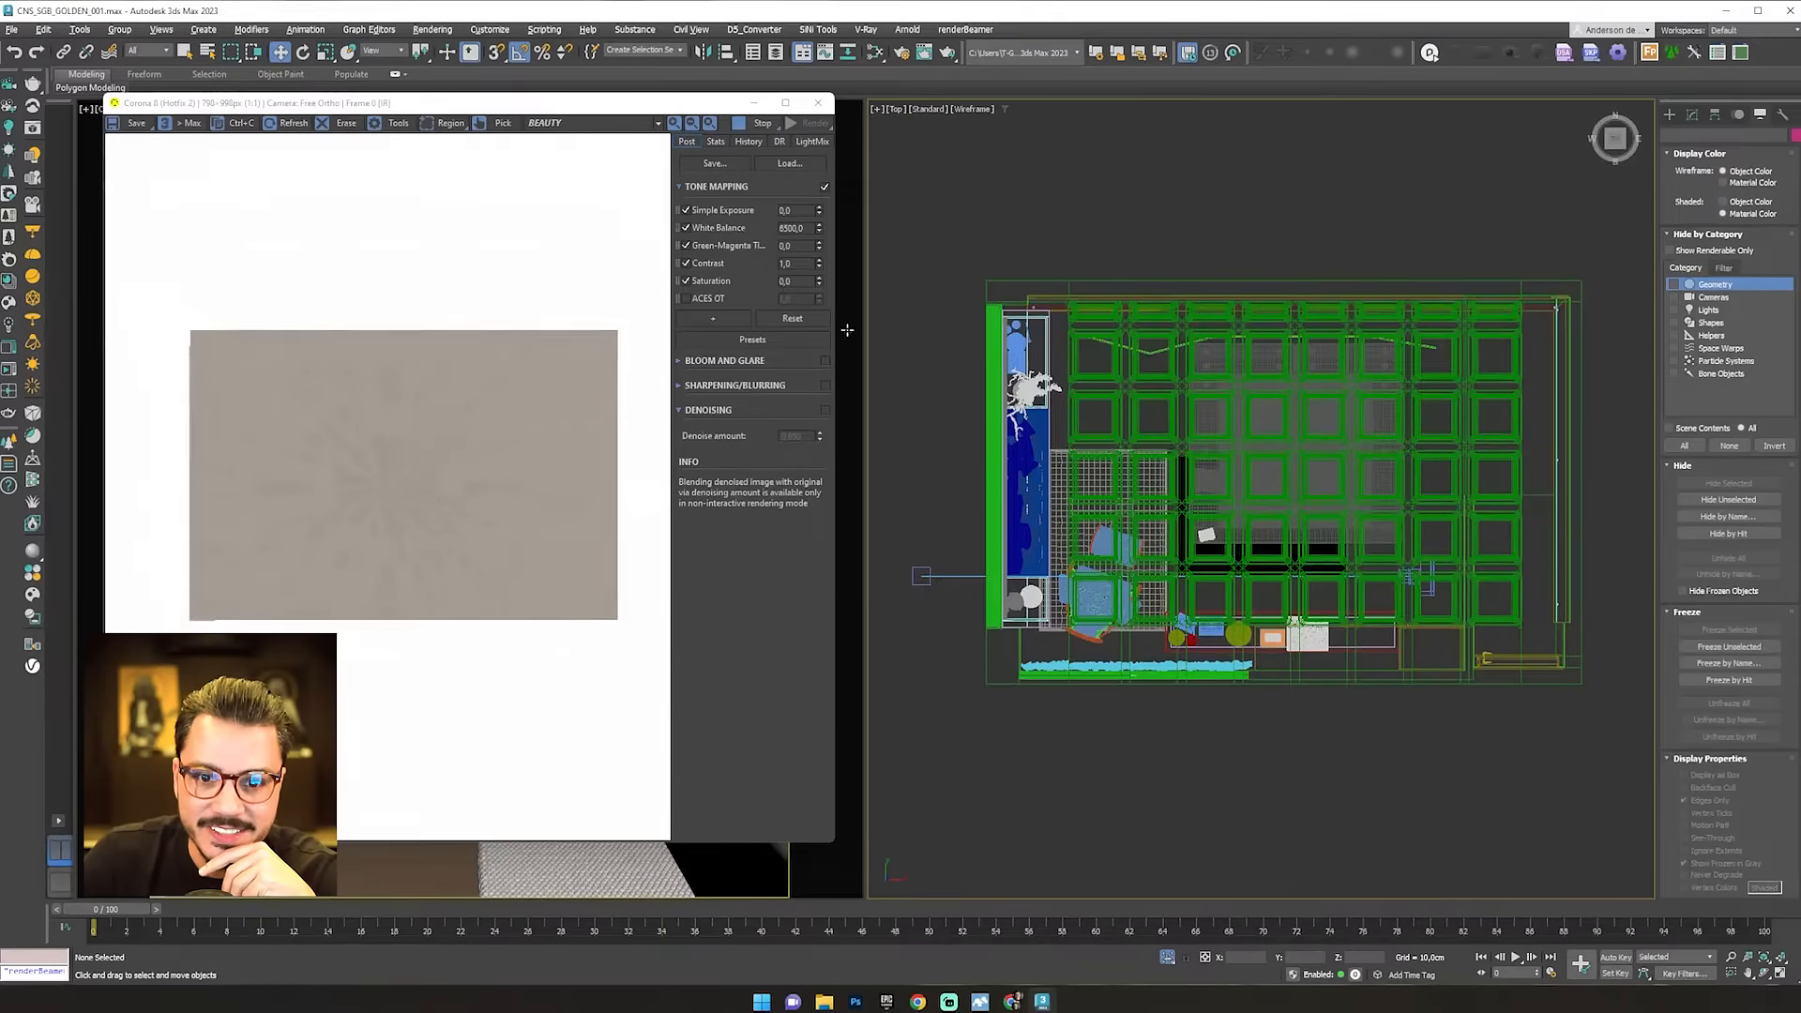
click(1027, 390)
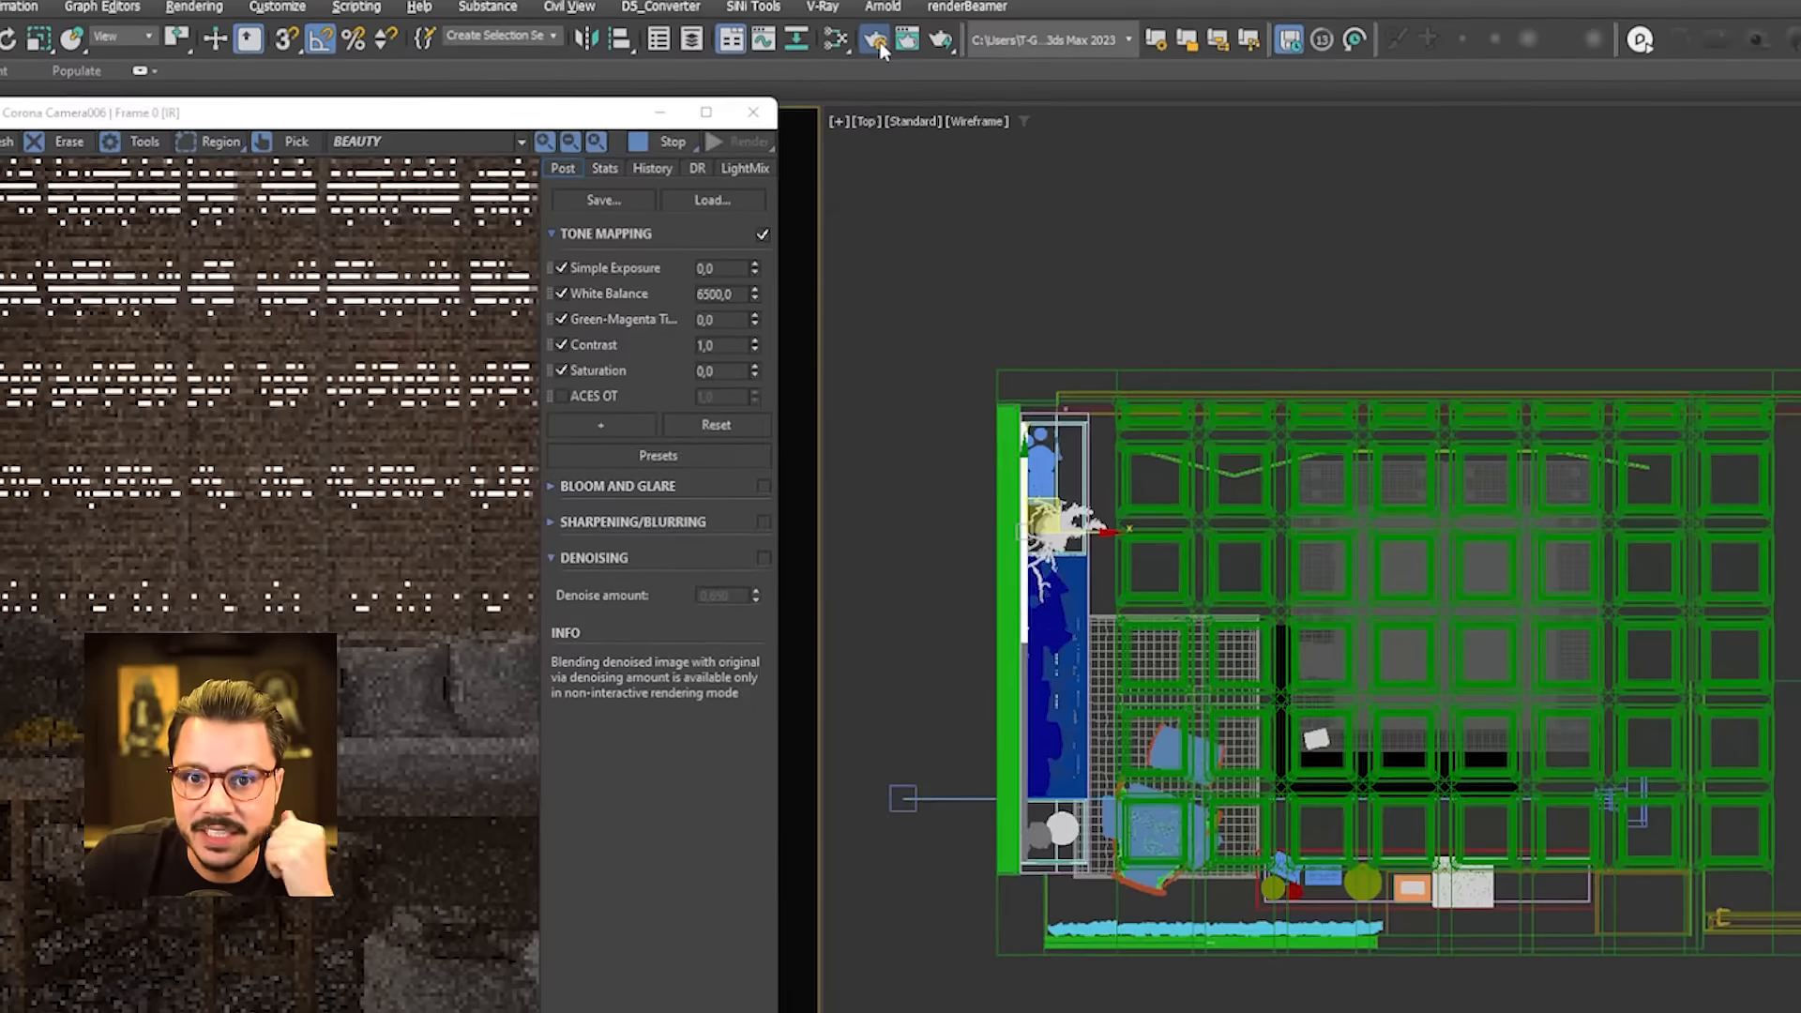
click(901, 53)
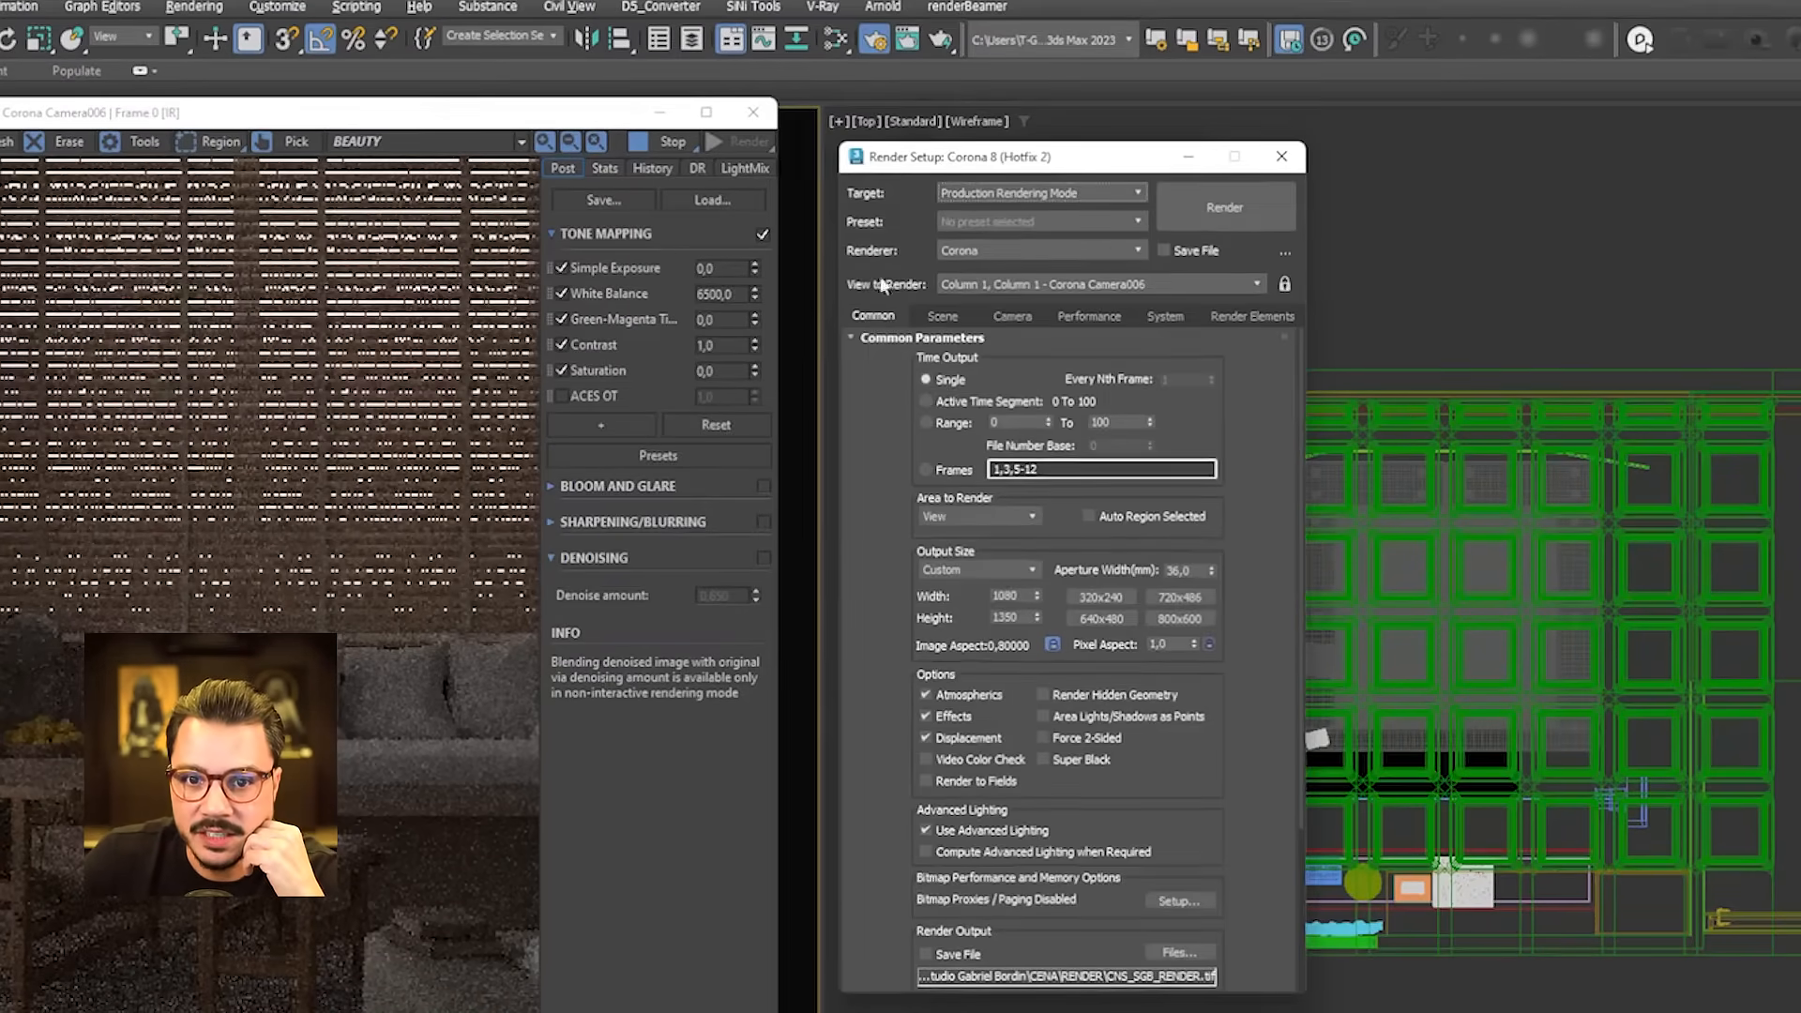
click(1102, 285)
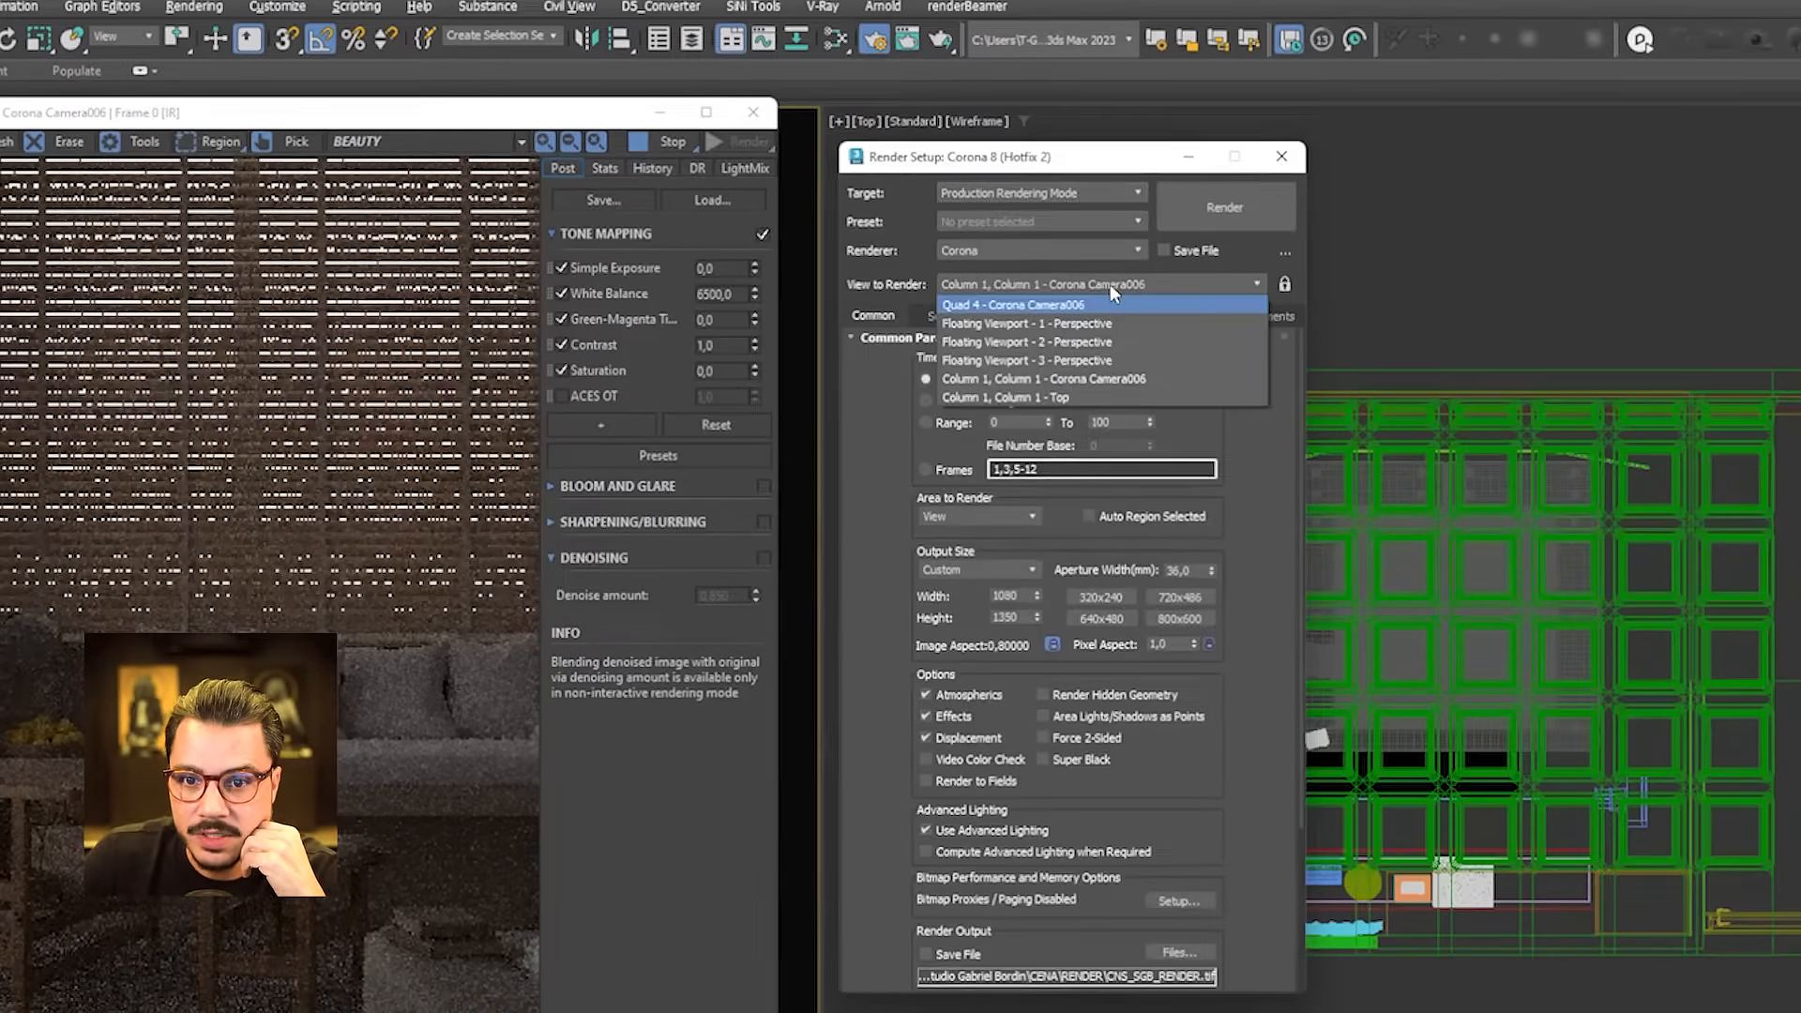
click(1088, 304)
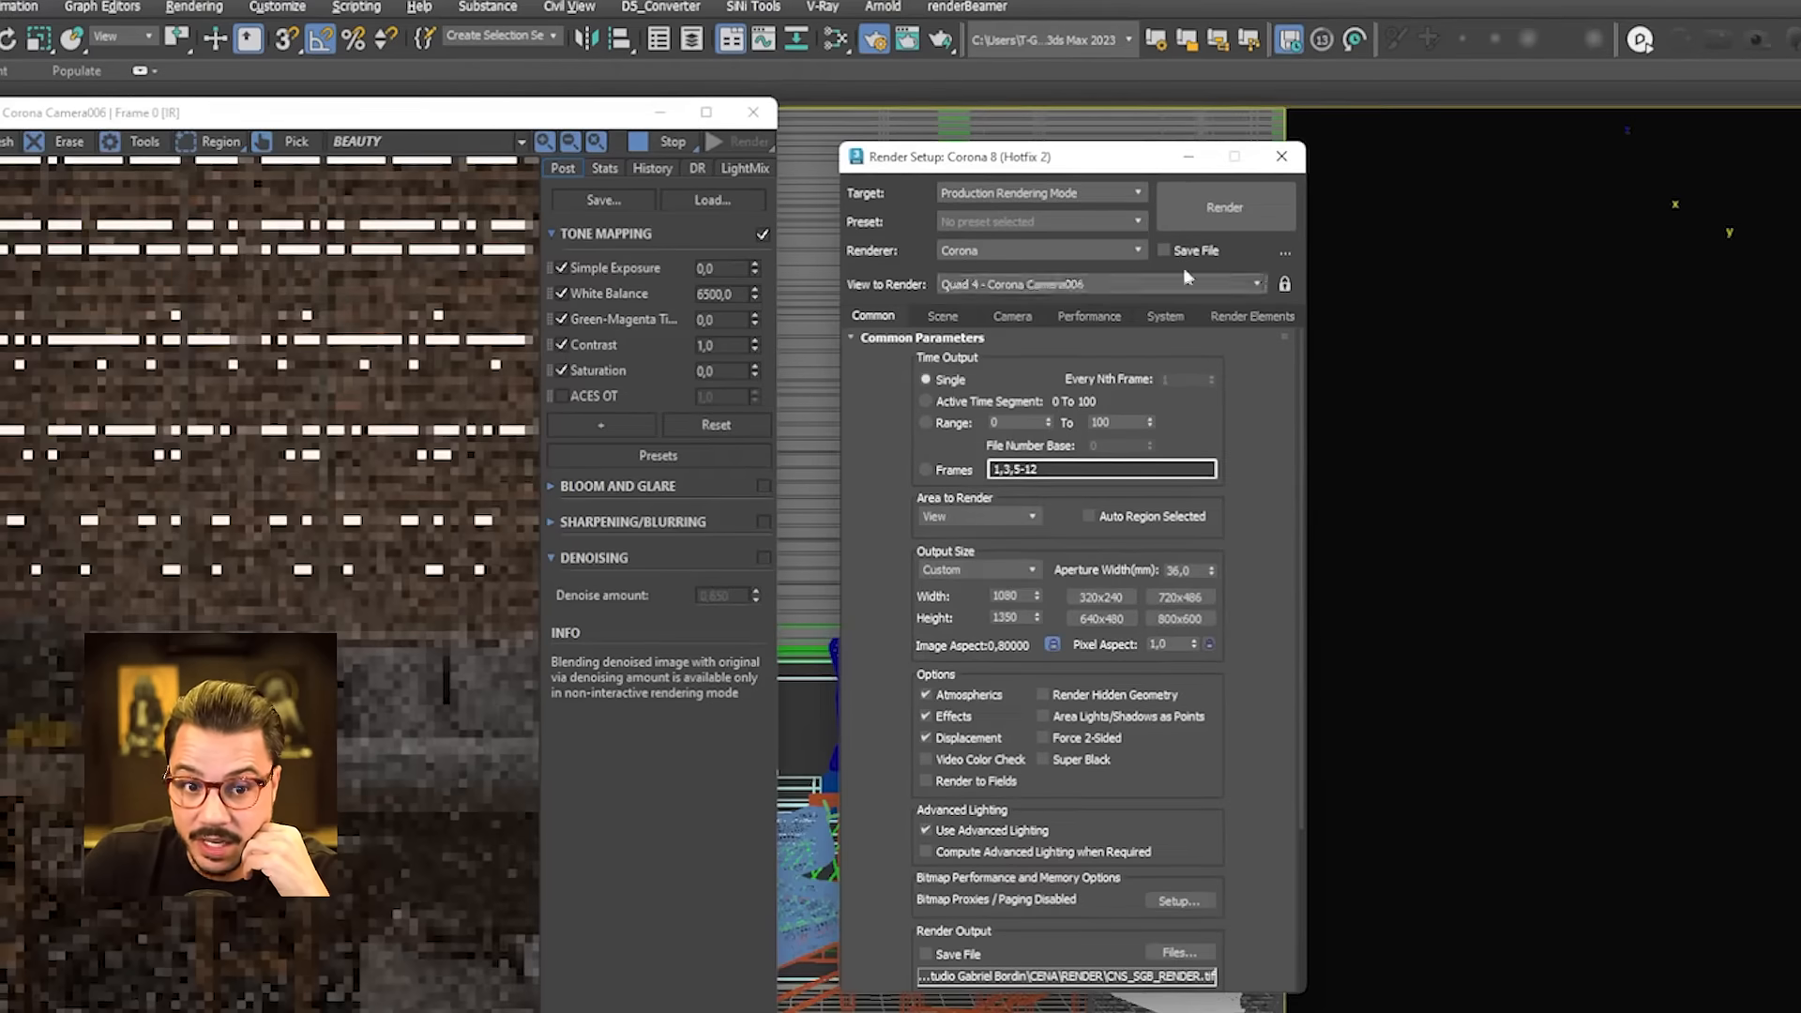
click(1284, 284)
click(1285, 285)
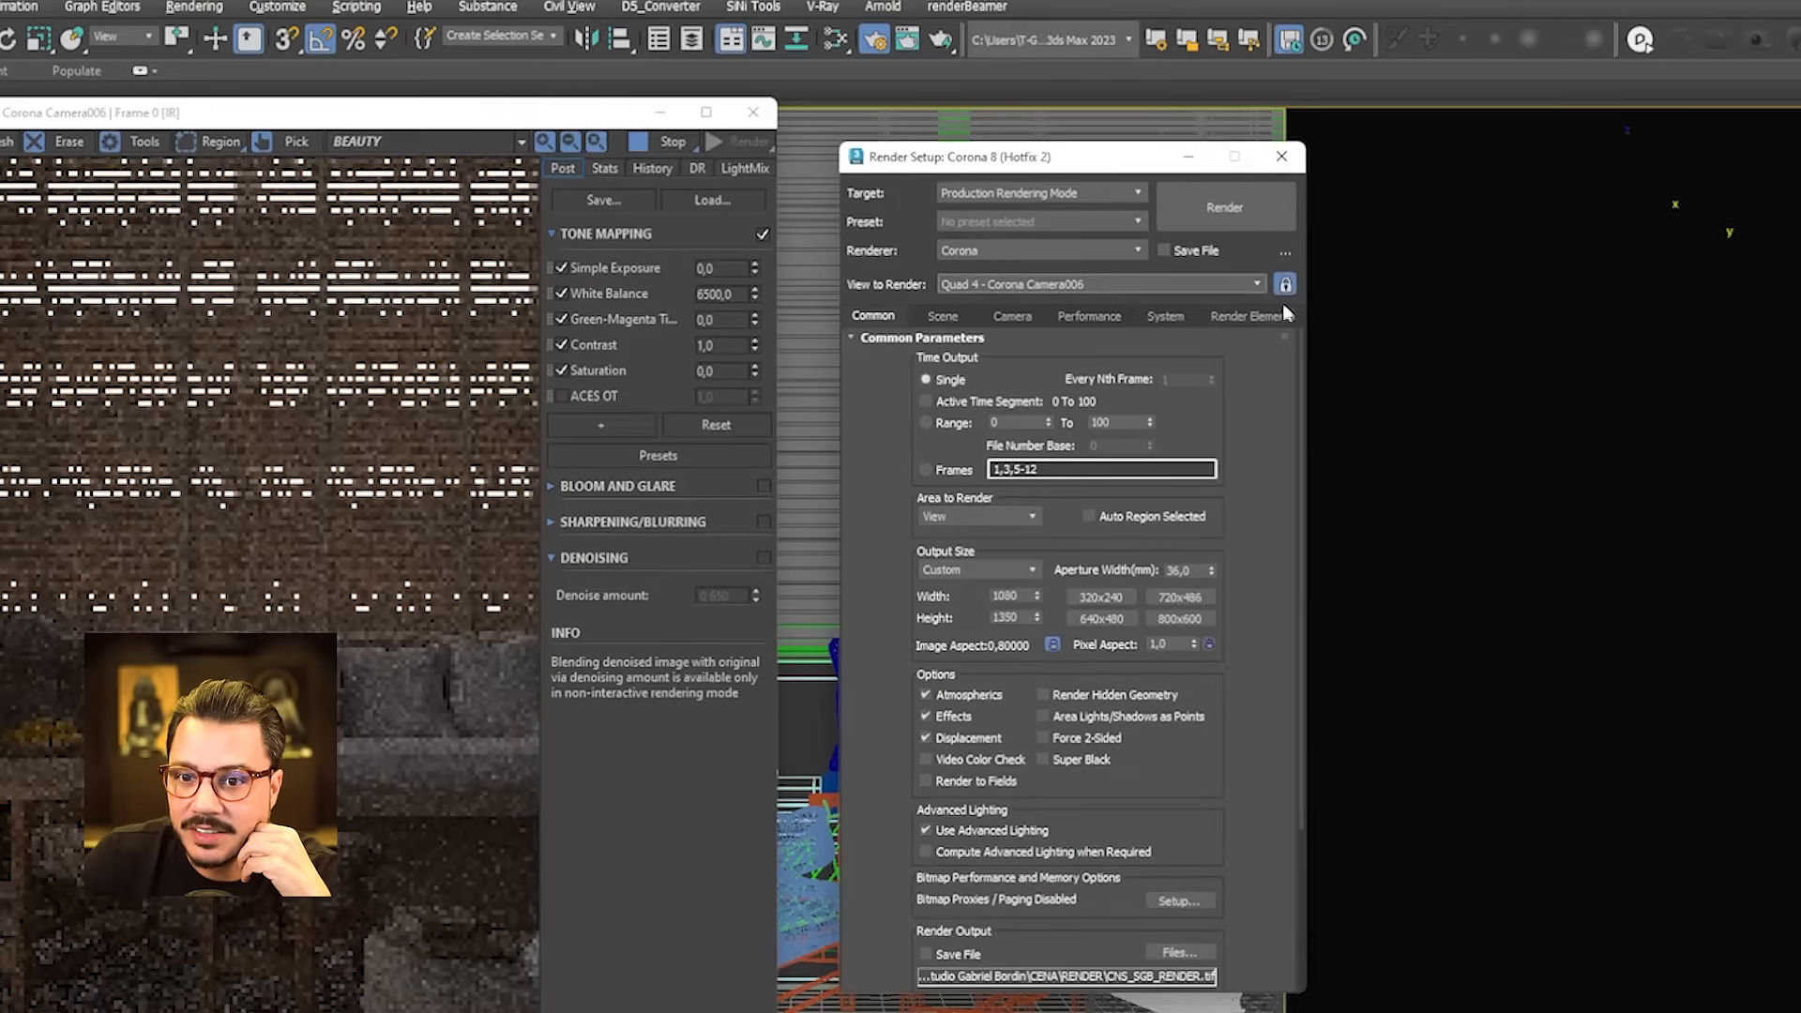
key(F10)
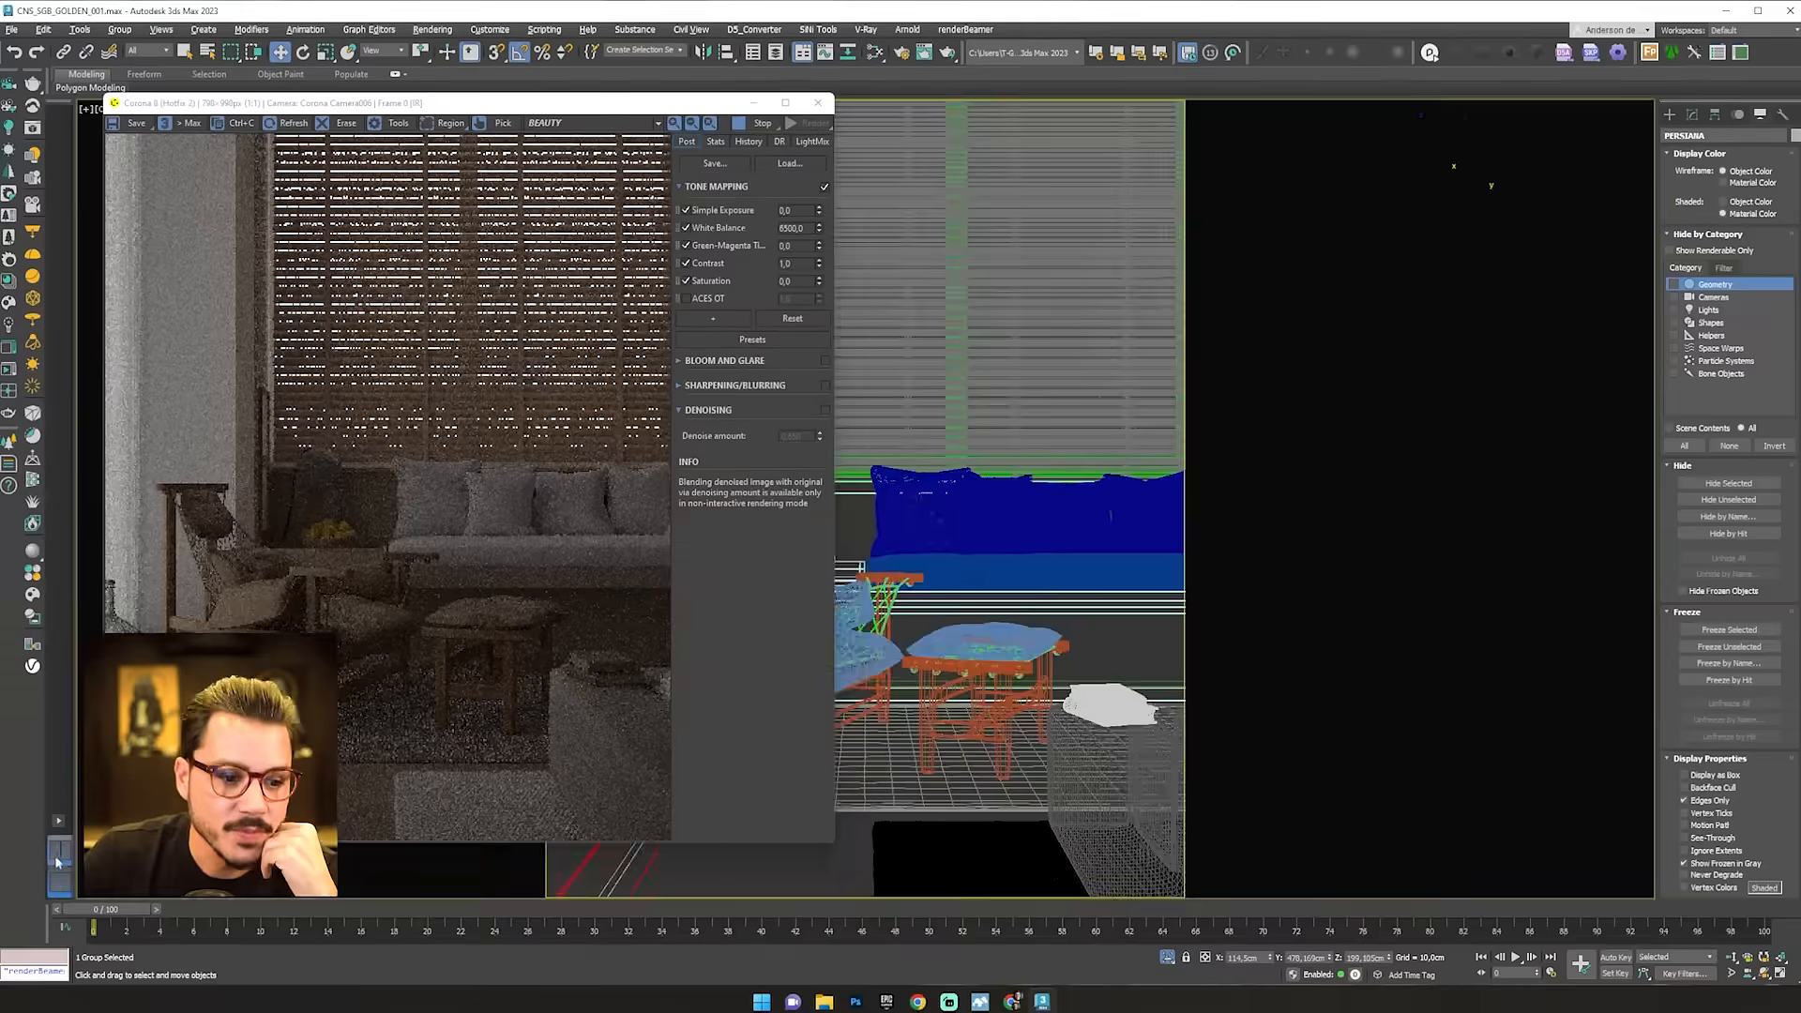
- Restore the two-viewport layout with the camera view beside the wireframe top view
click(59, 849)
click(1335, 752)
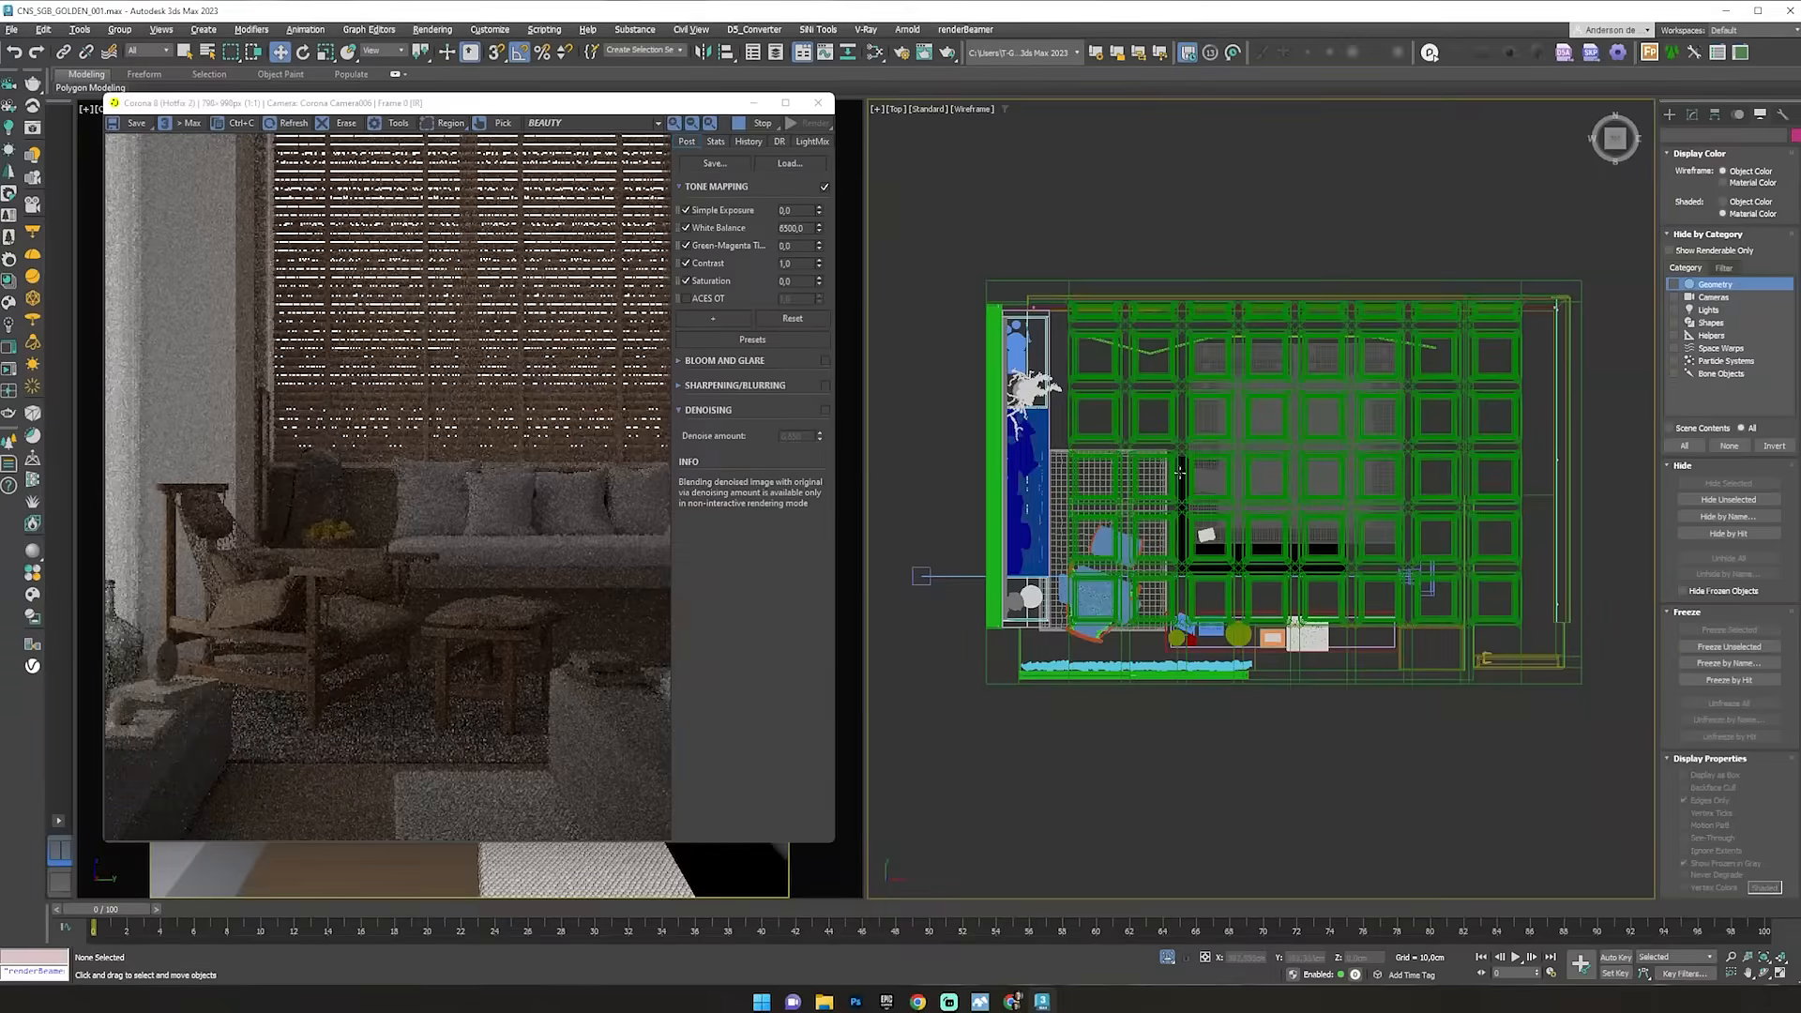
middle_drag(1329, 468, 1351, 449)
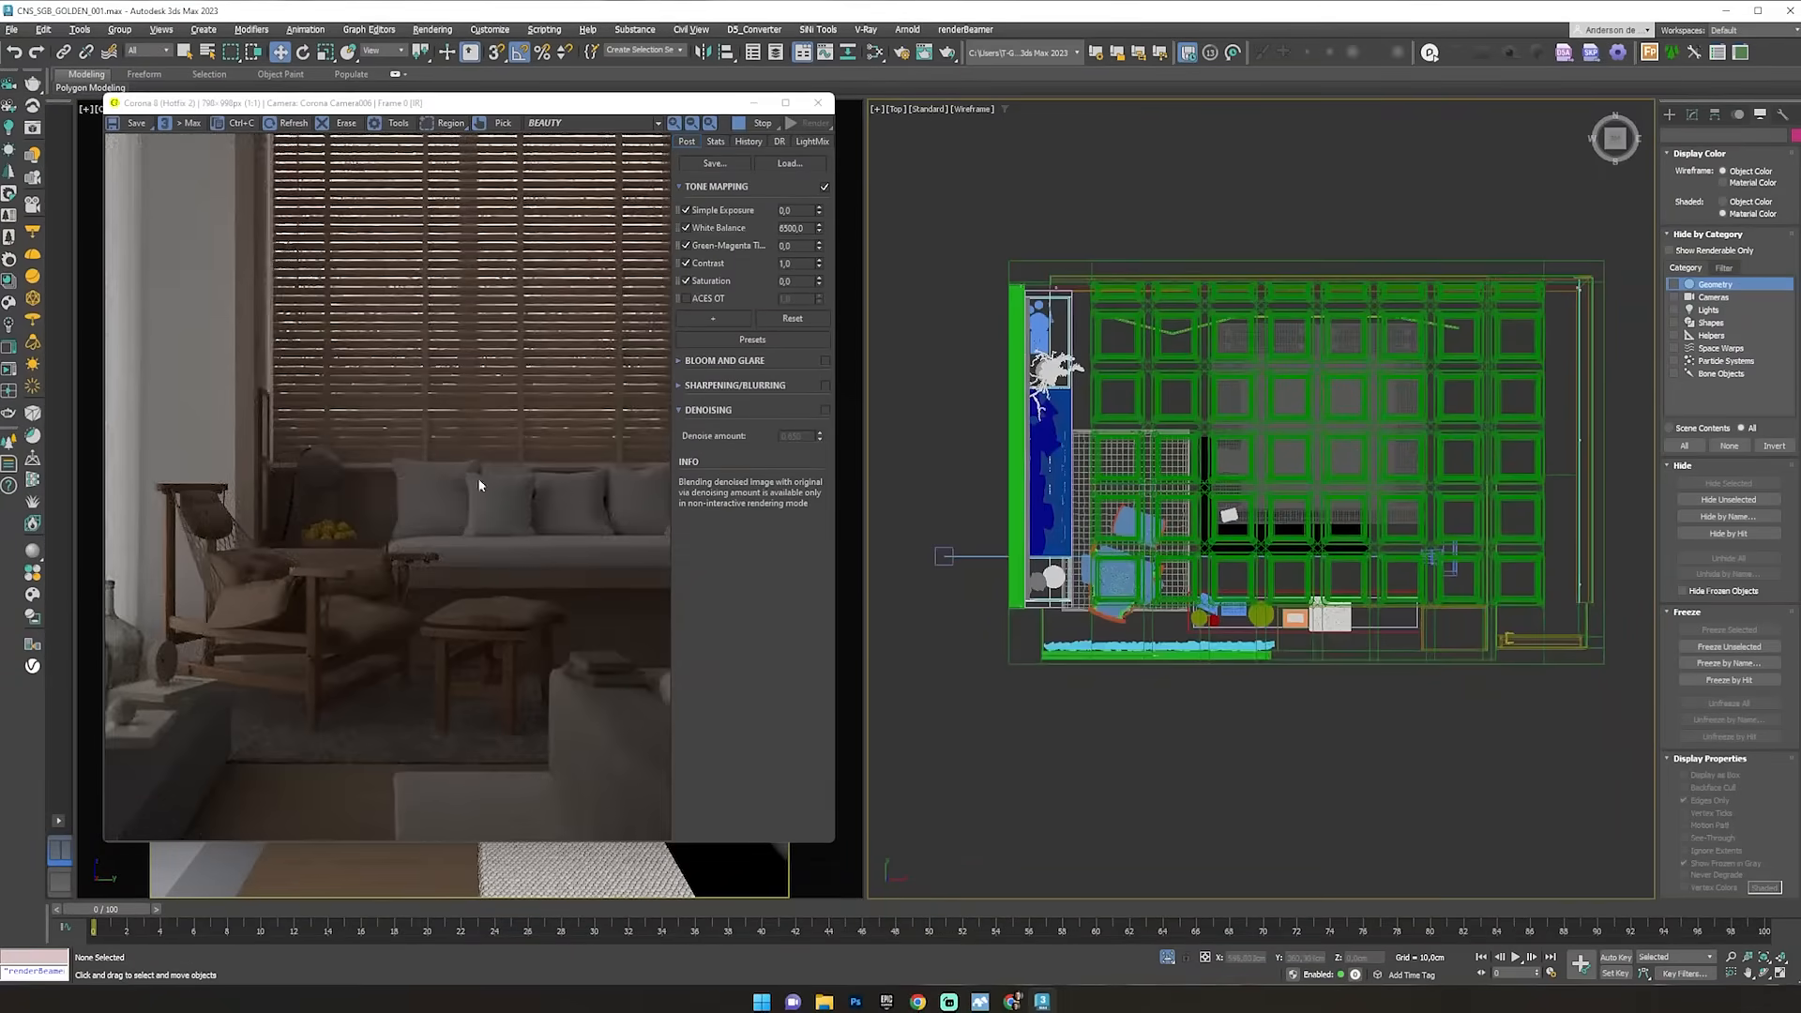
- Stop the interactive render and close the Corona frame buffer
mouse_move(607, 112)
mouse_down()
mouse_move(1588, 154)
mouse_move(616, 131)
mouse_move(628, 114)
mouse_up()
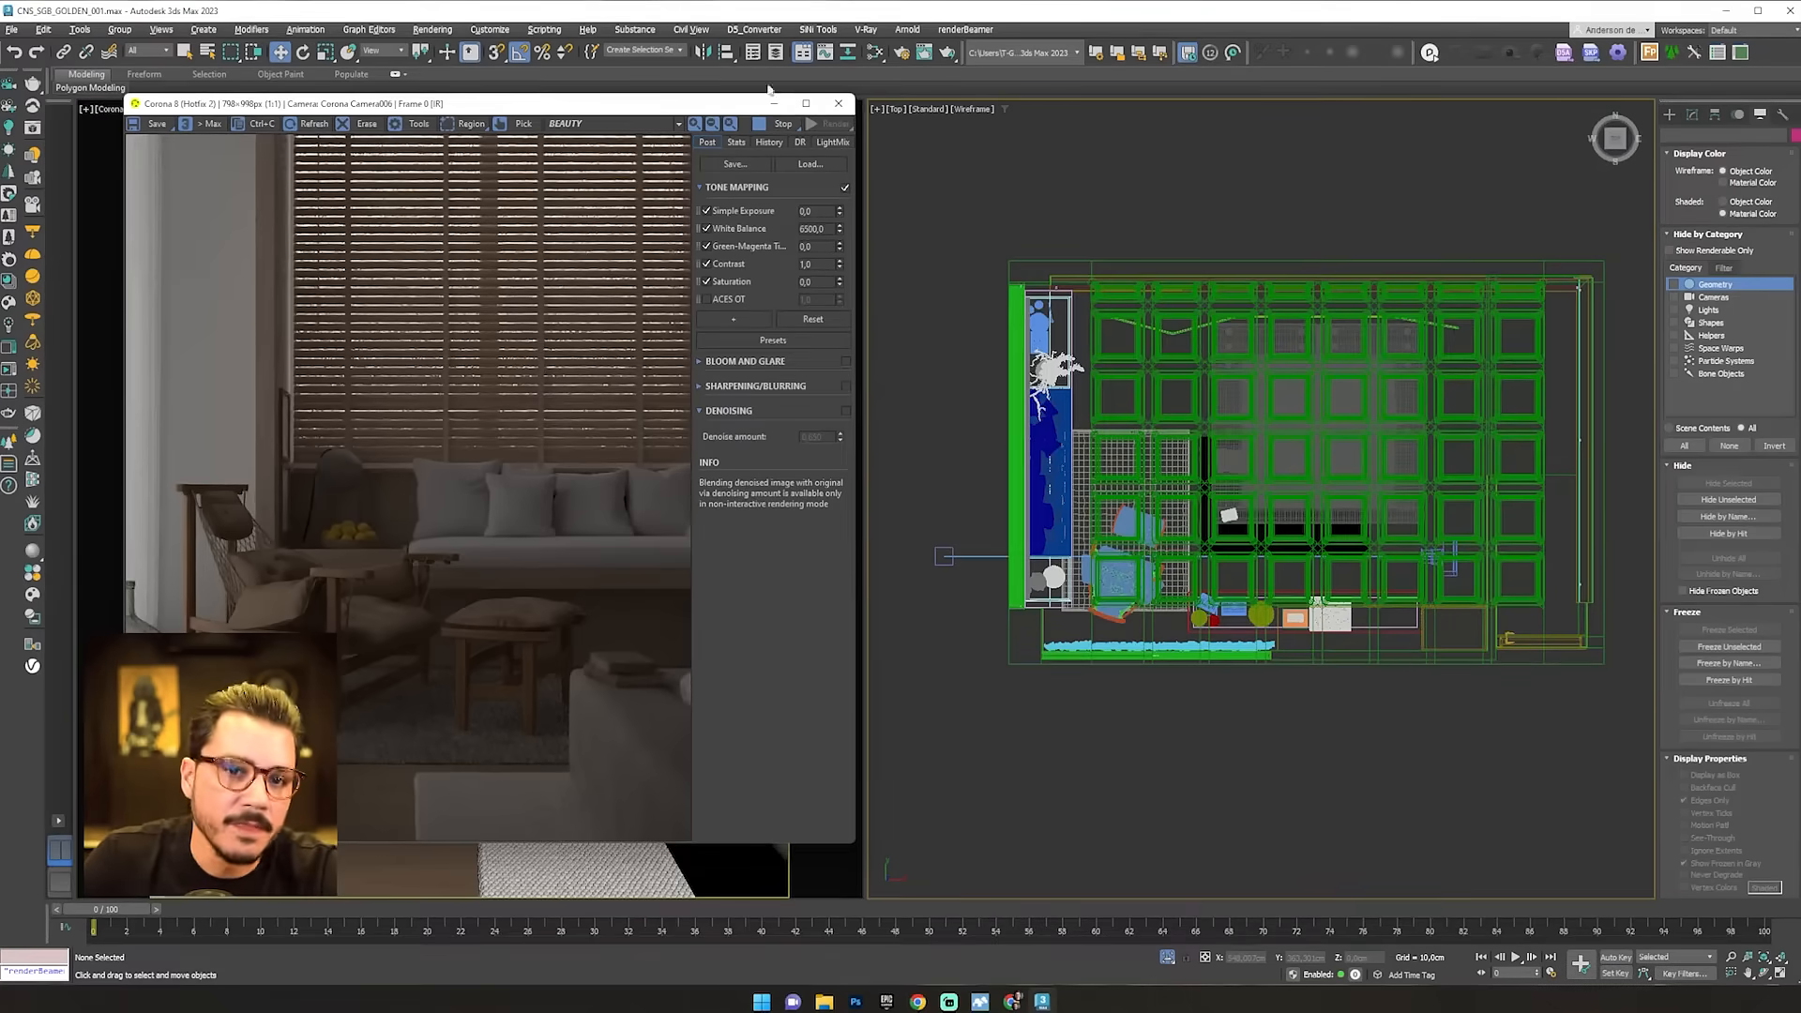
click(783, 125)
click(838, 106)
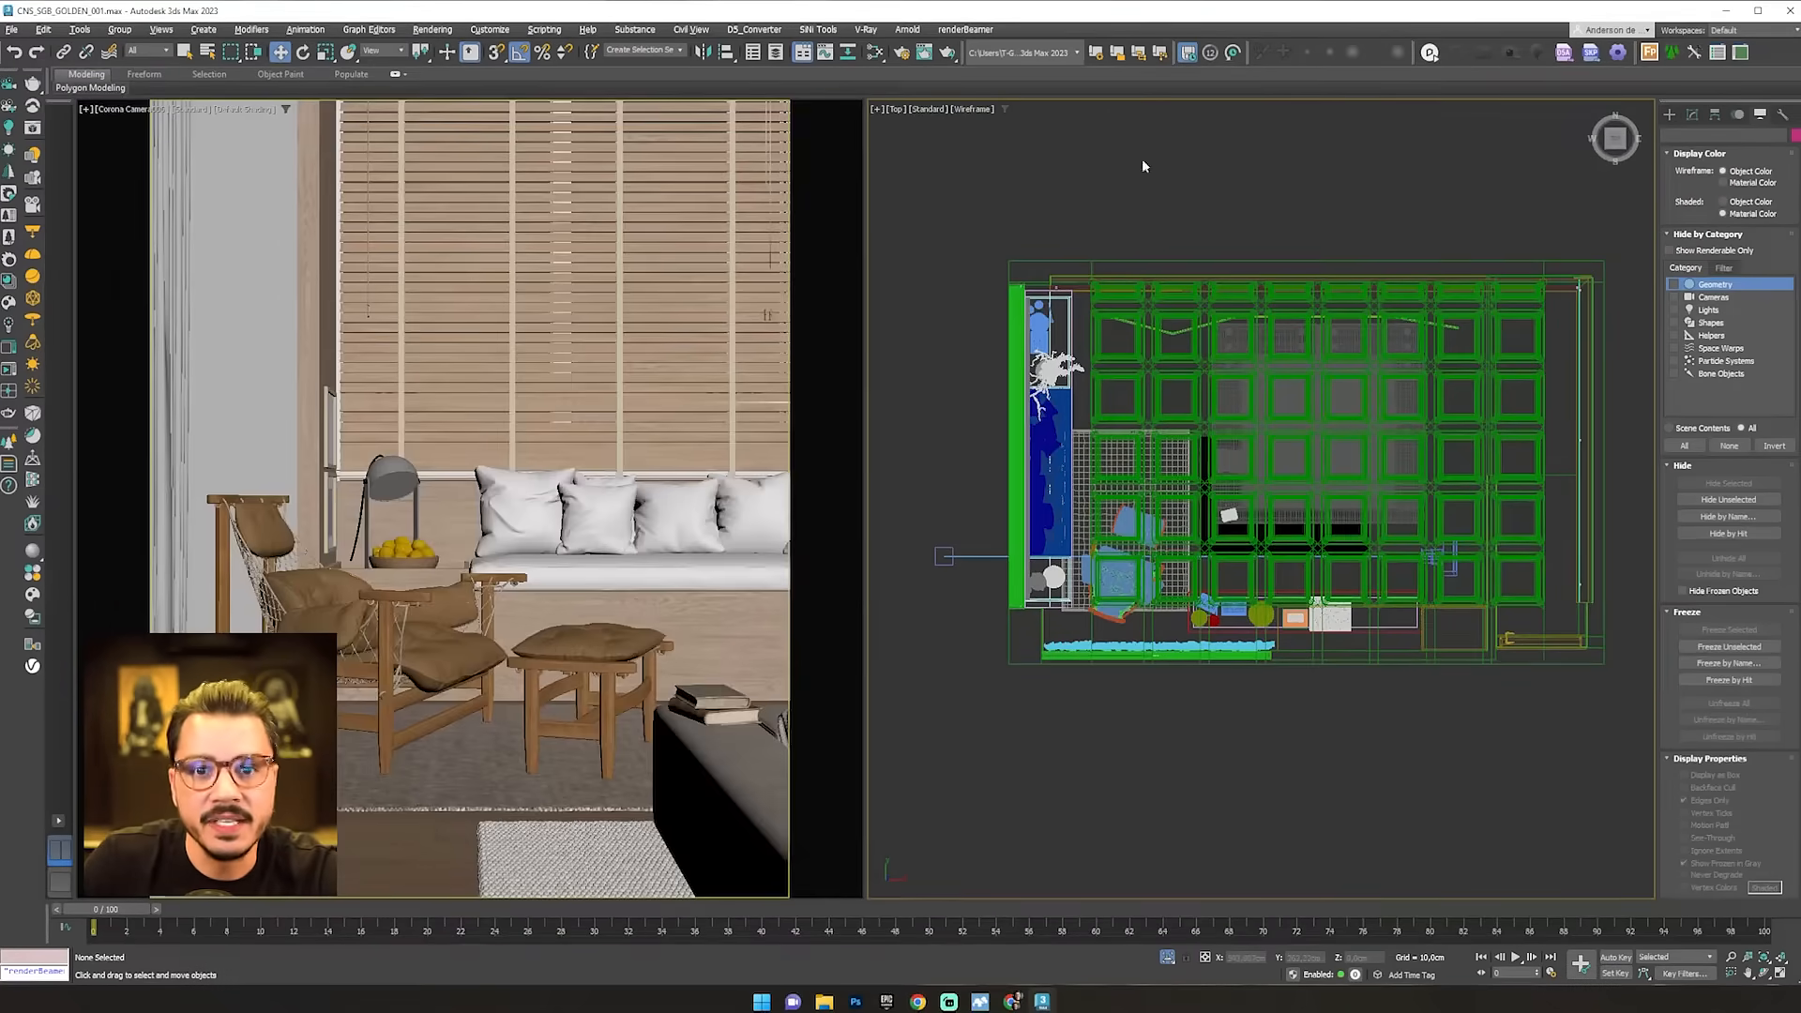
- Create a targeted CoronaSun outside the building in the top view, aimed through the curtained side into the seating area
scroll(1168, 159, down, 5)
right_click(1457, 296)
click(1442, 531)
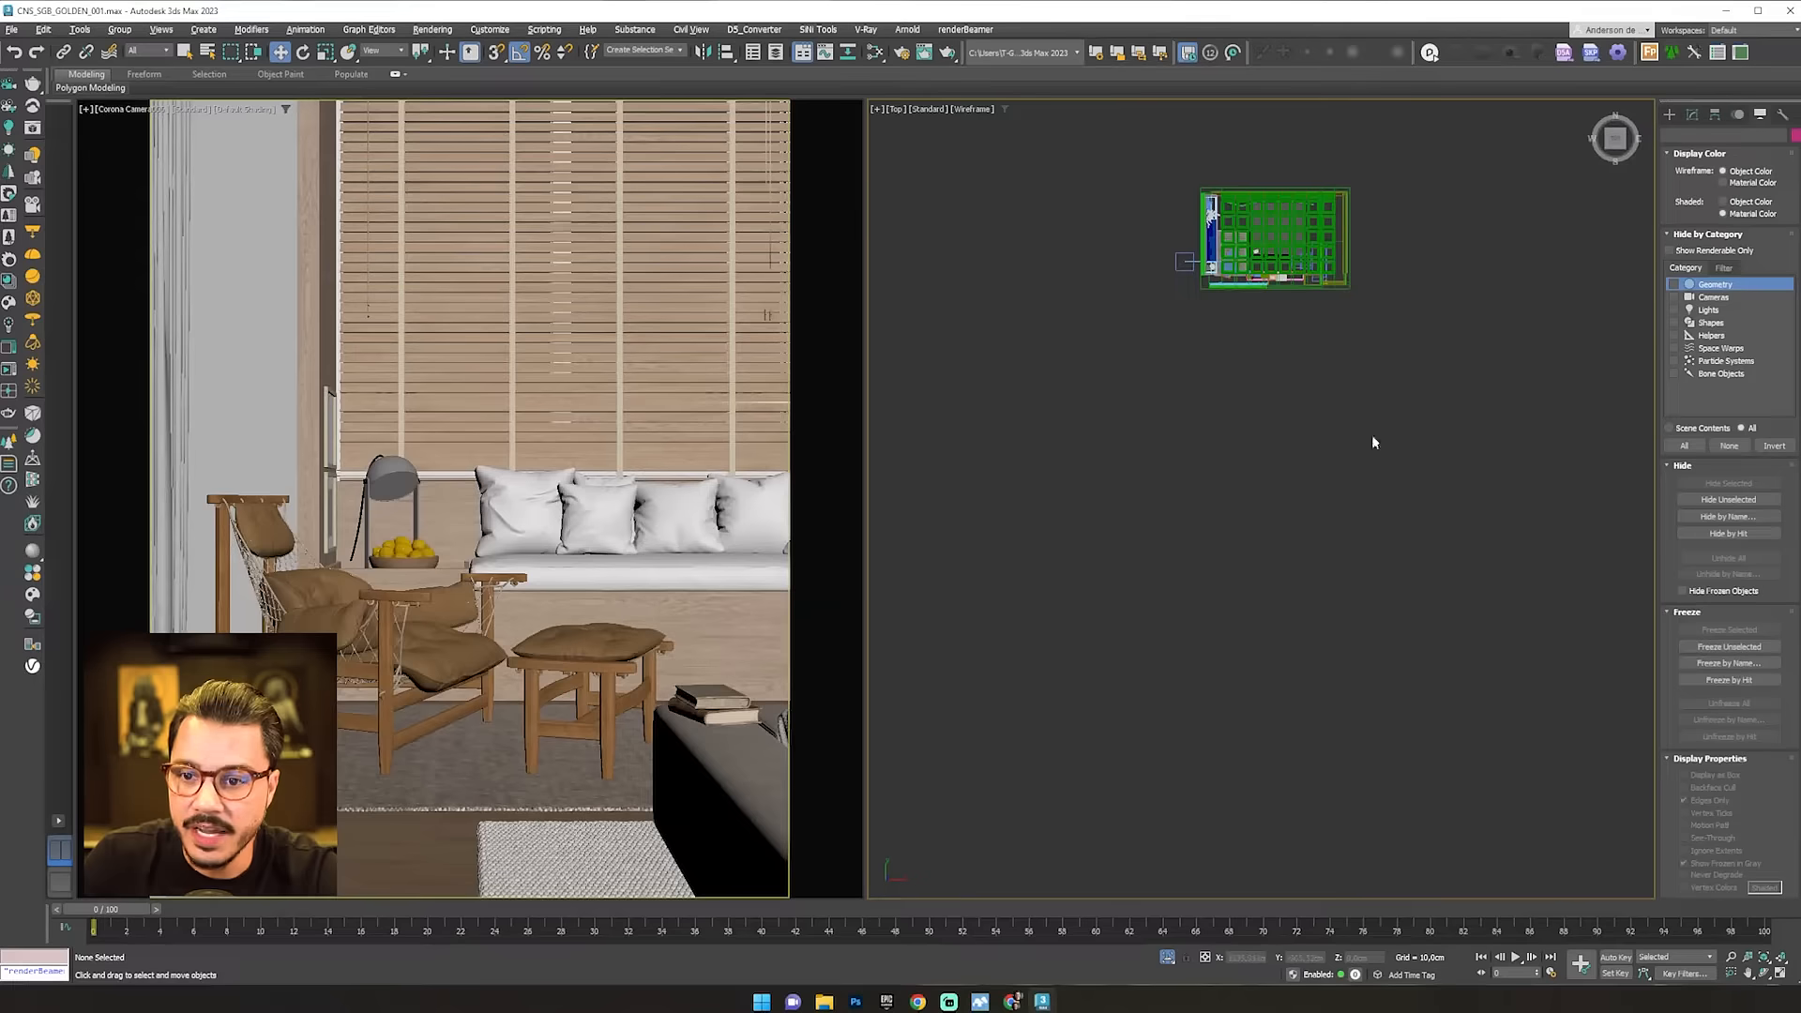
middle_drag(1400, 267, 1601, 496)
scroll(1375, 488, up, 5)
scroll(1546, 365, down, 3)
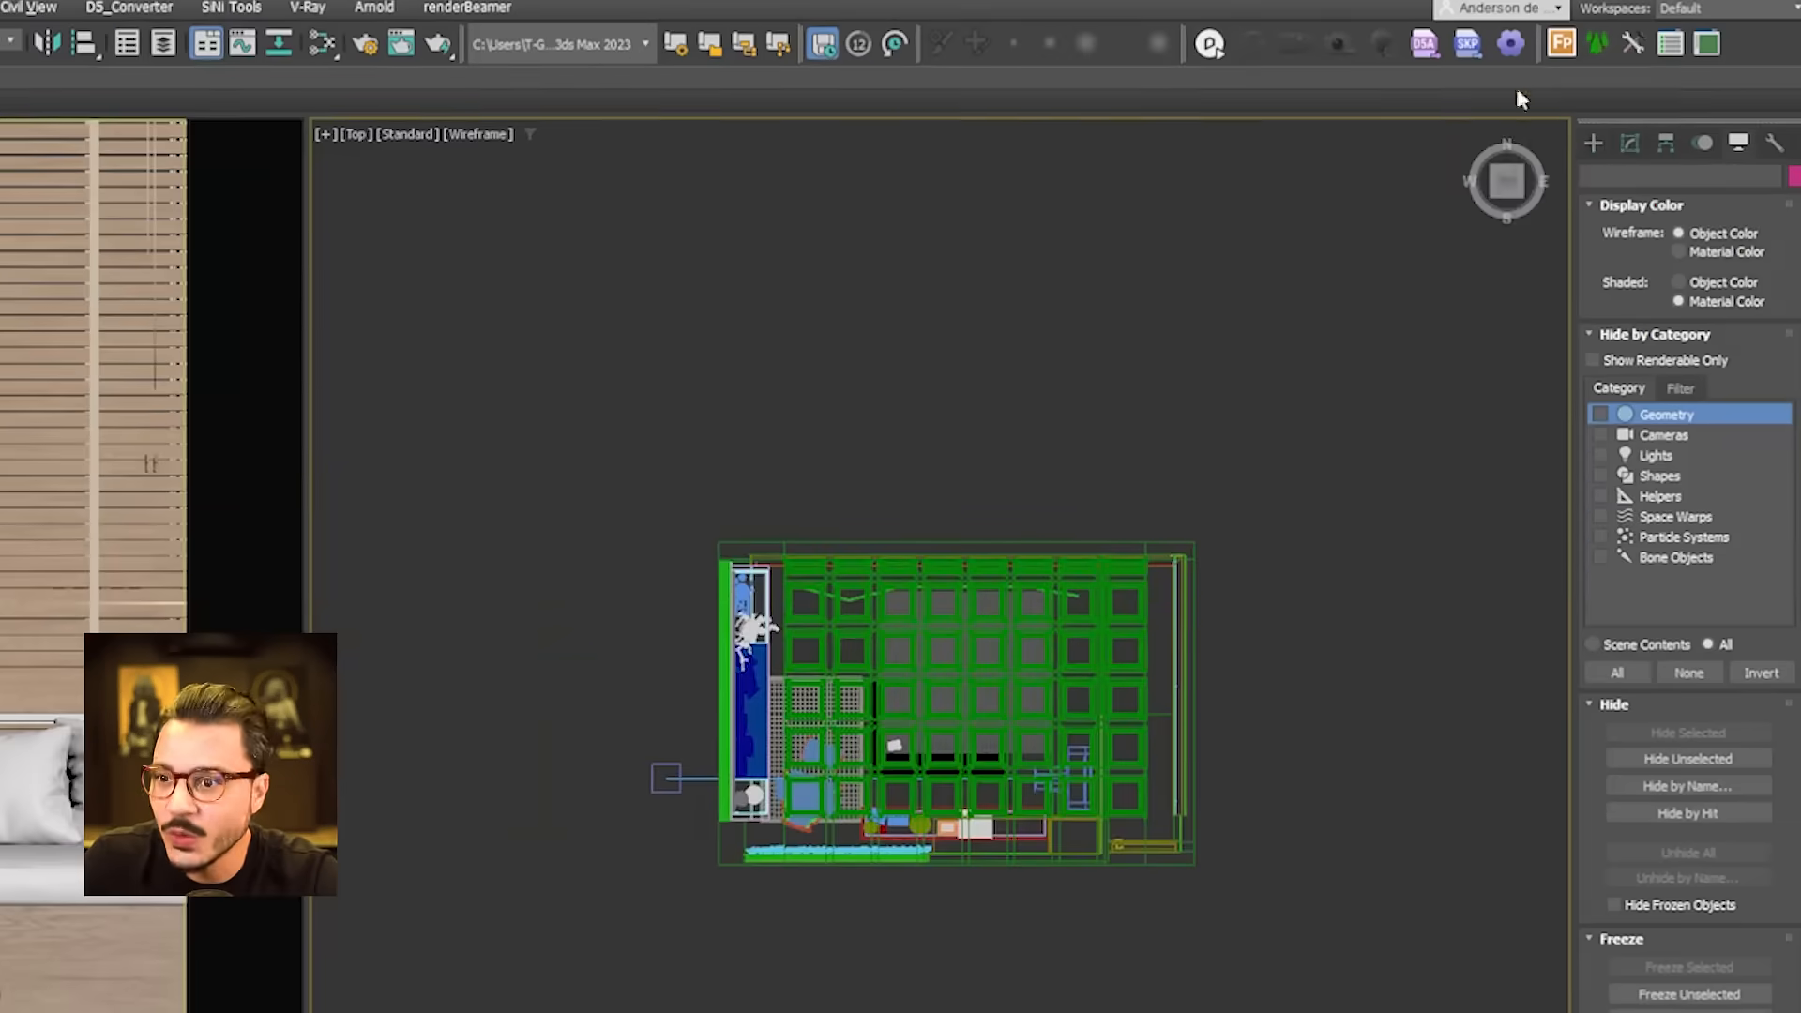
click(1593, 144)
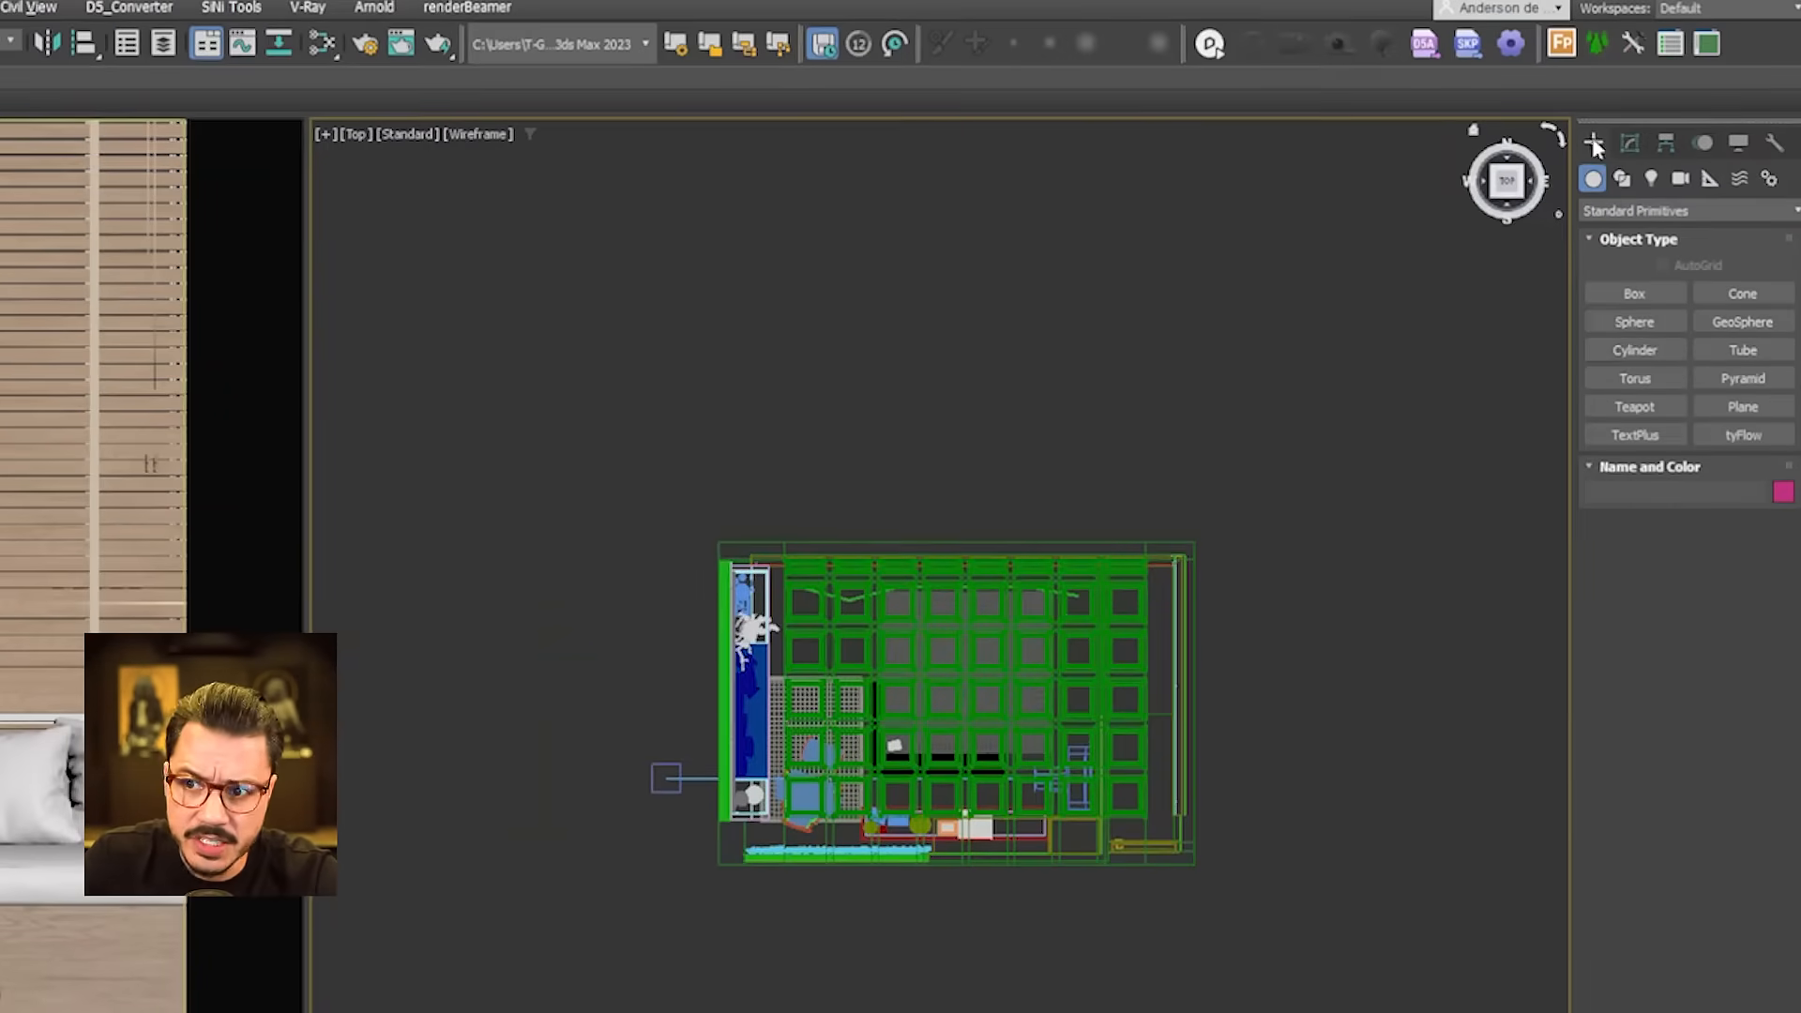
click(1652, 180)
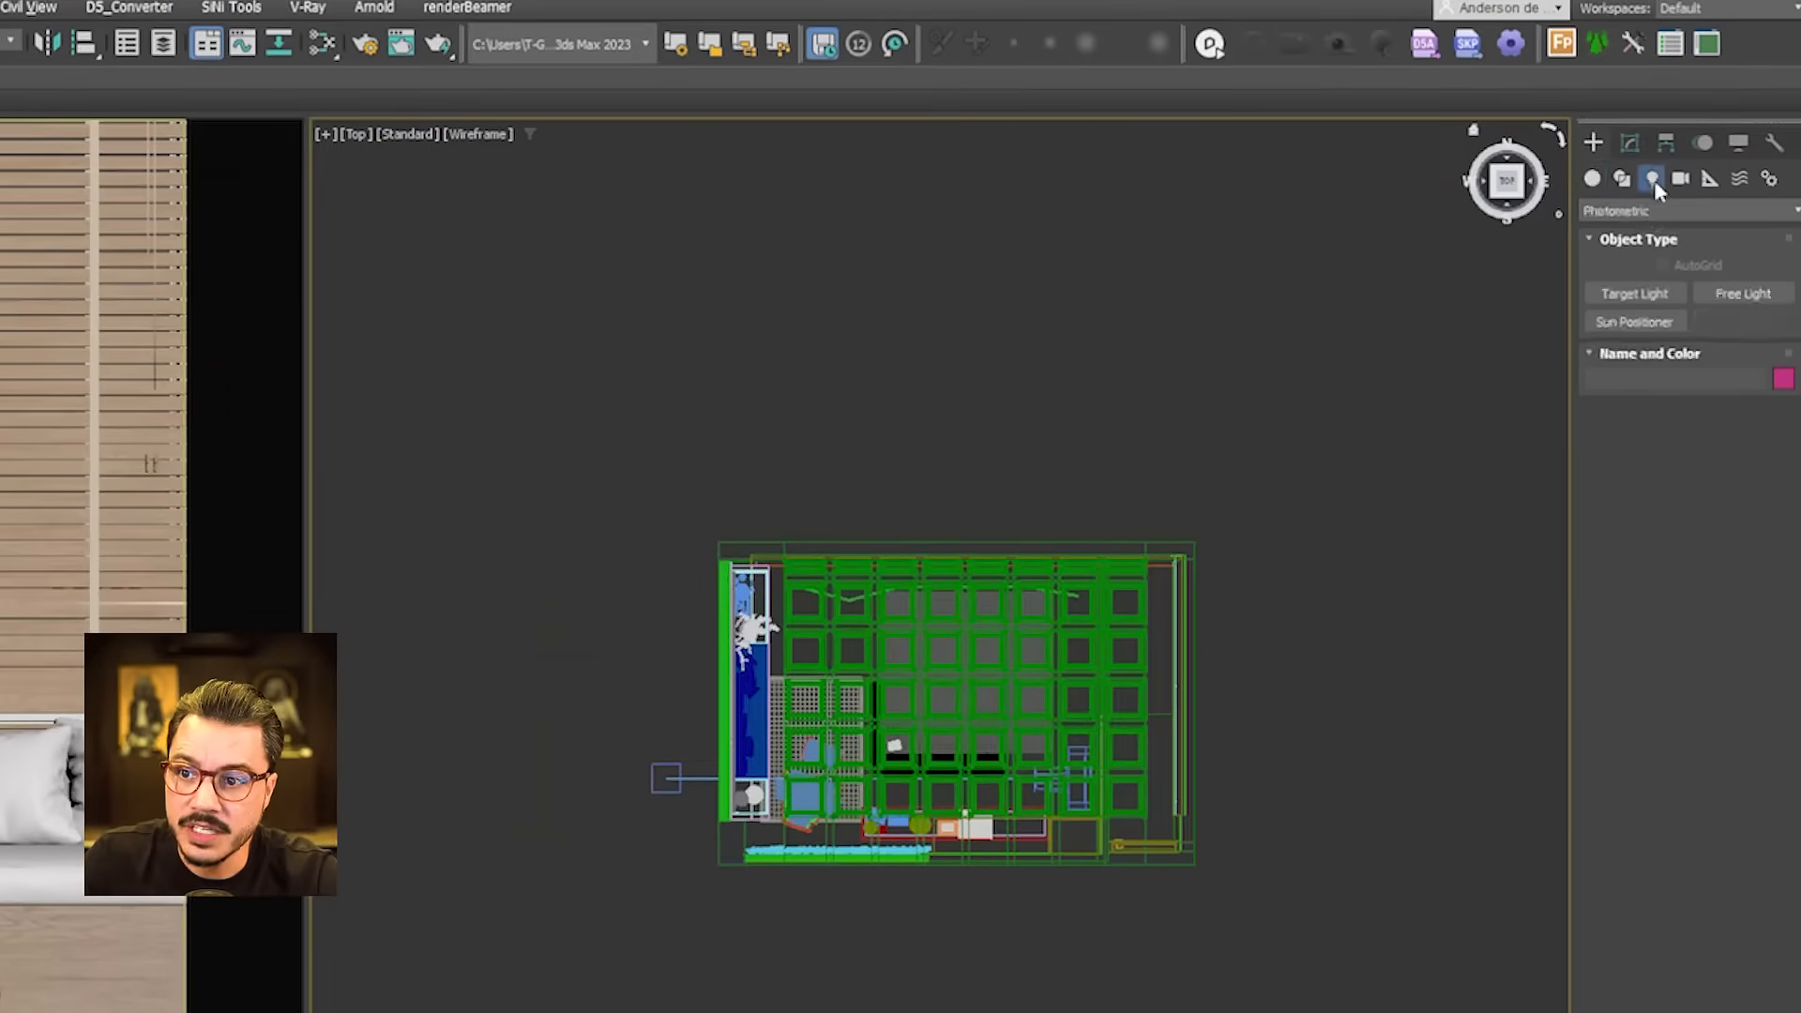
click(1631, 211)
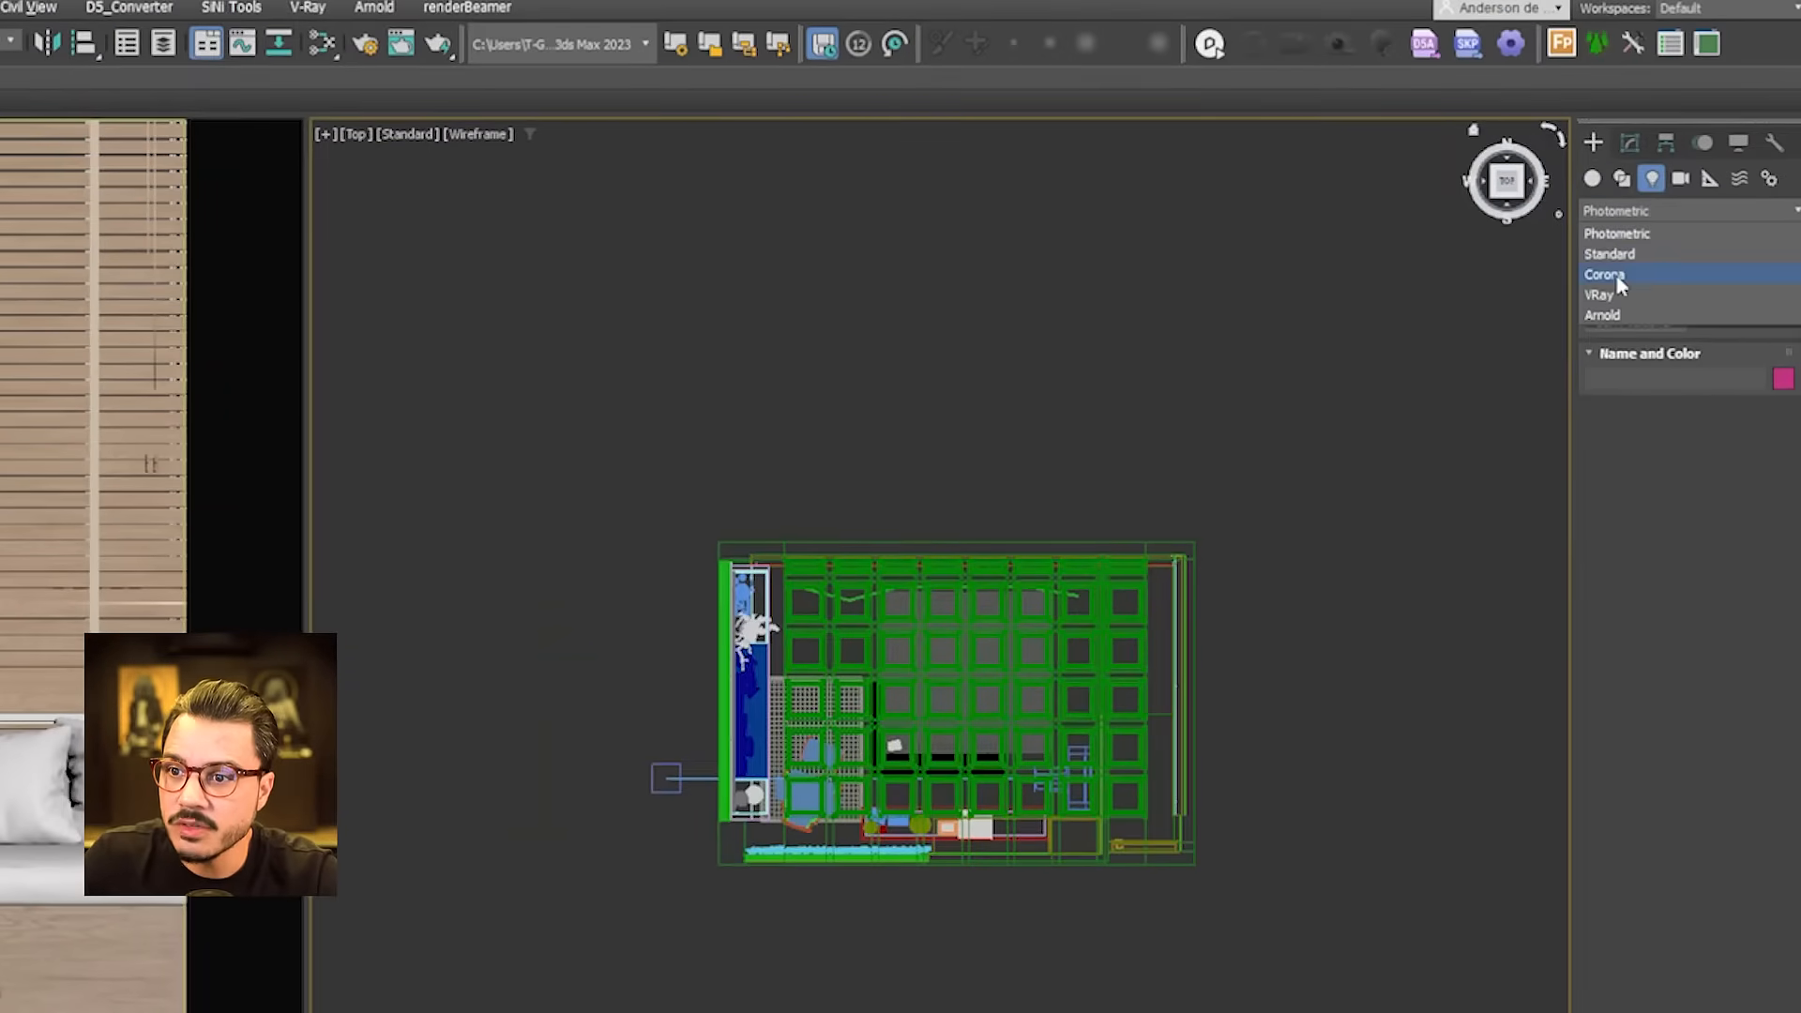
click(1619, 277)
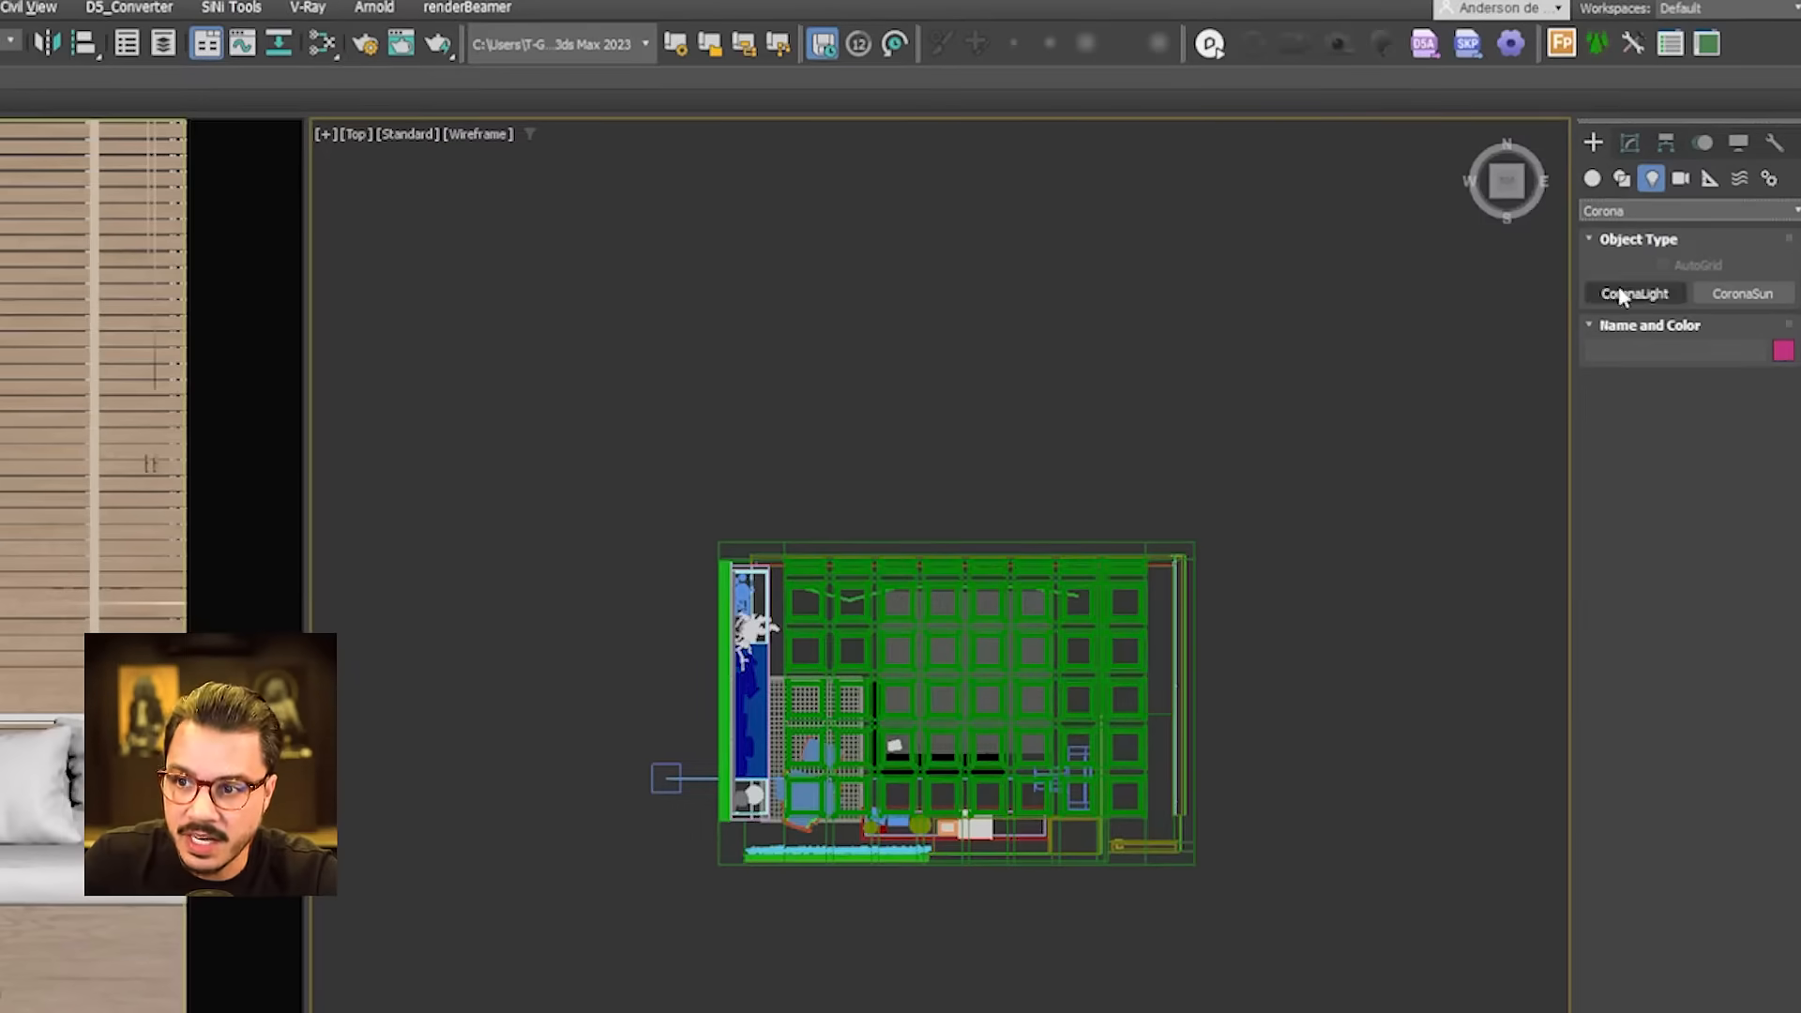
click(1744, 293)
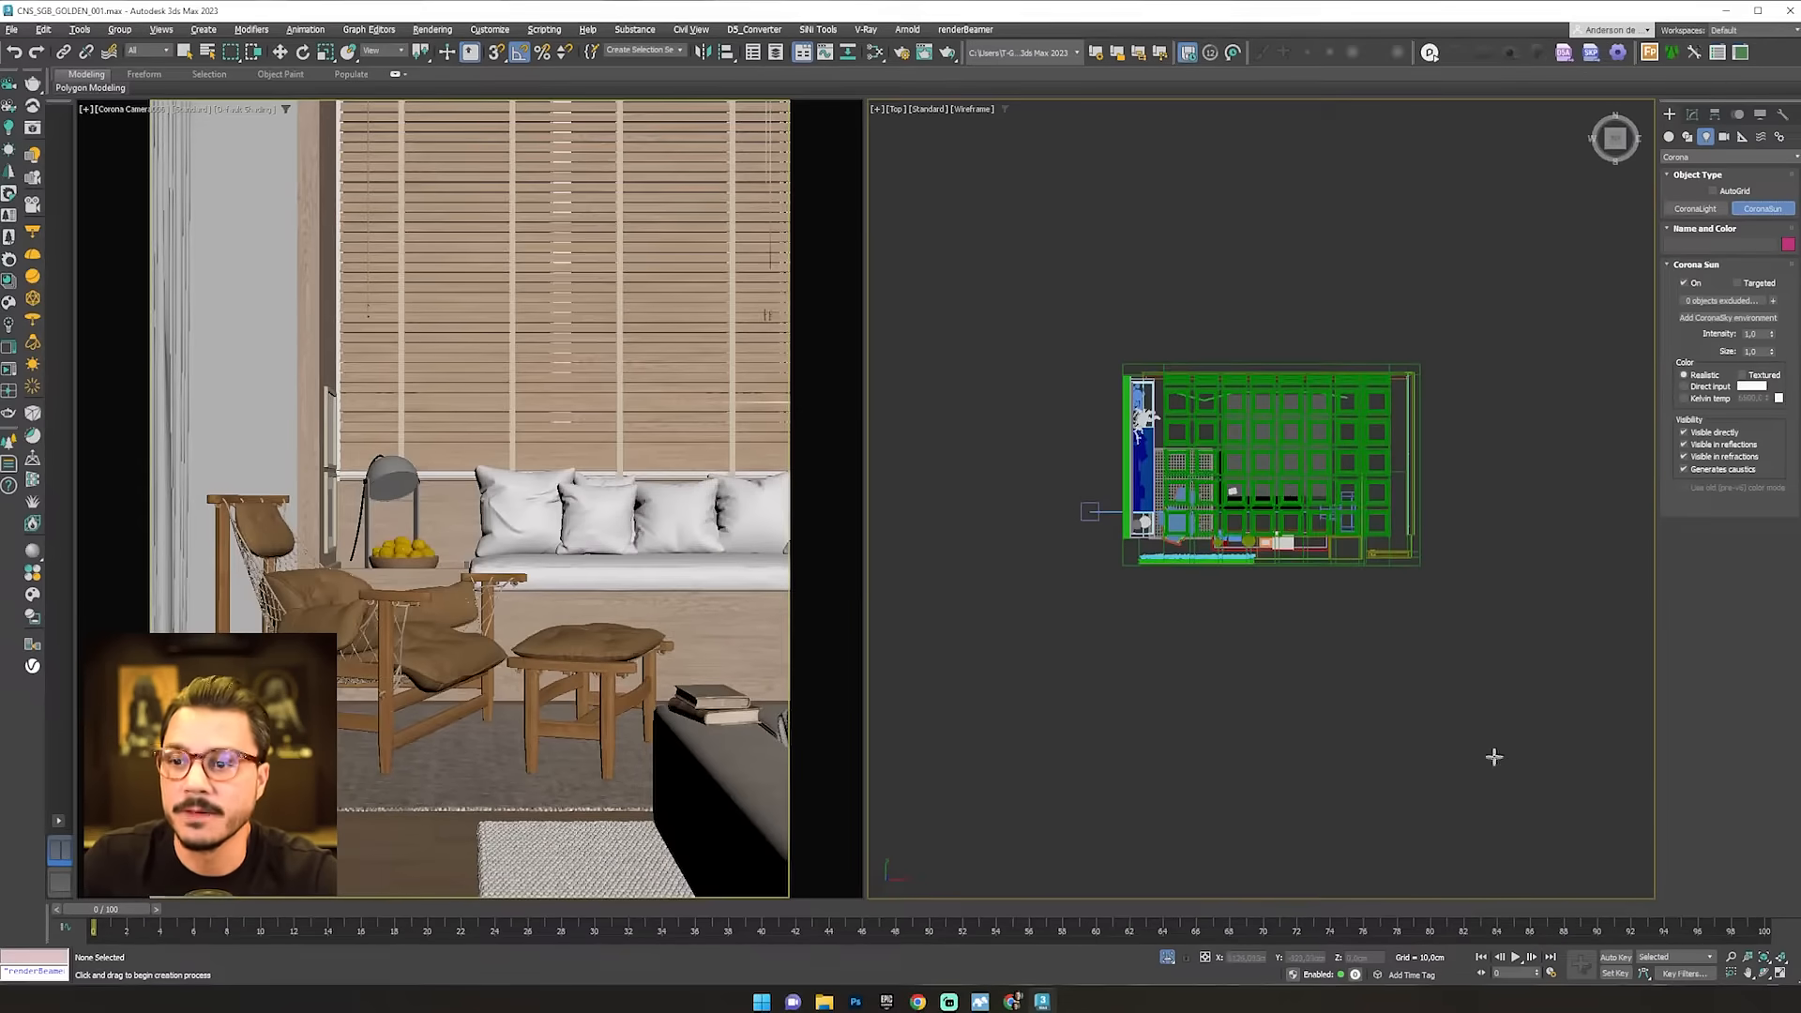
middle_drag(1495, 752, 1392, 682)
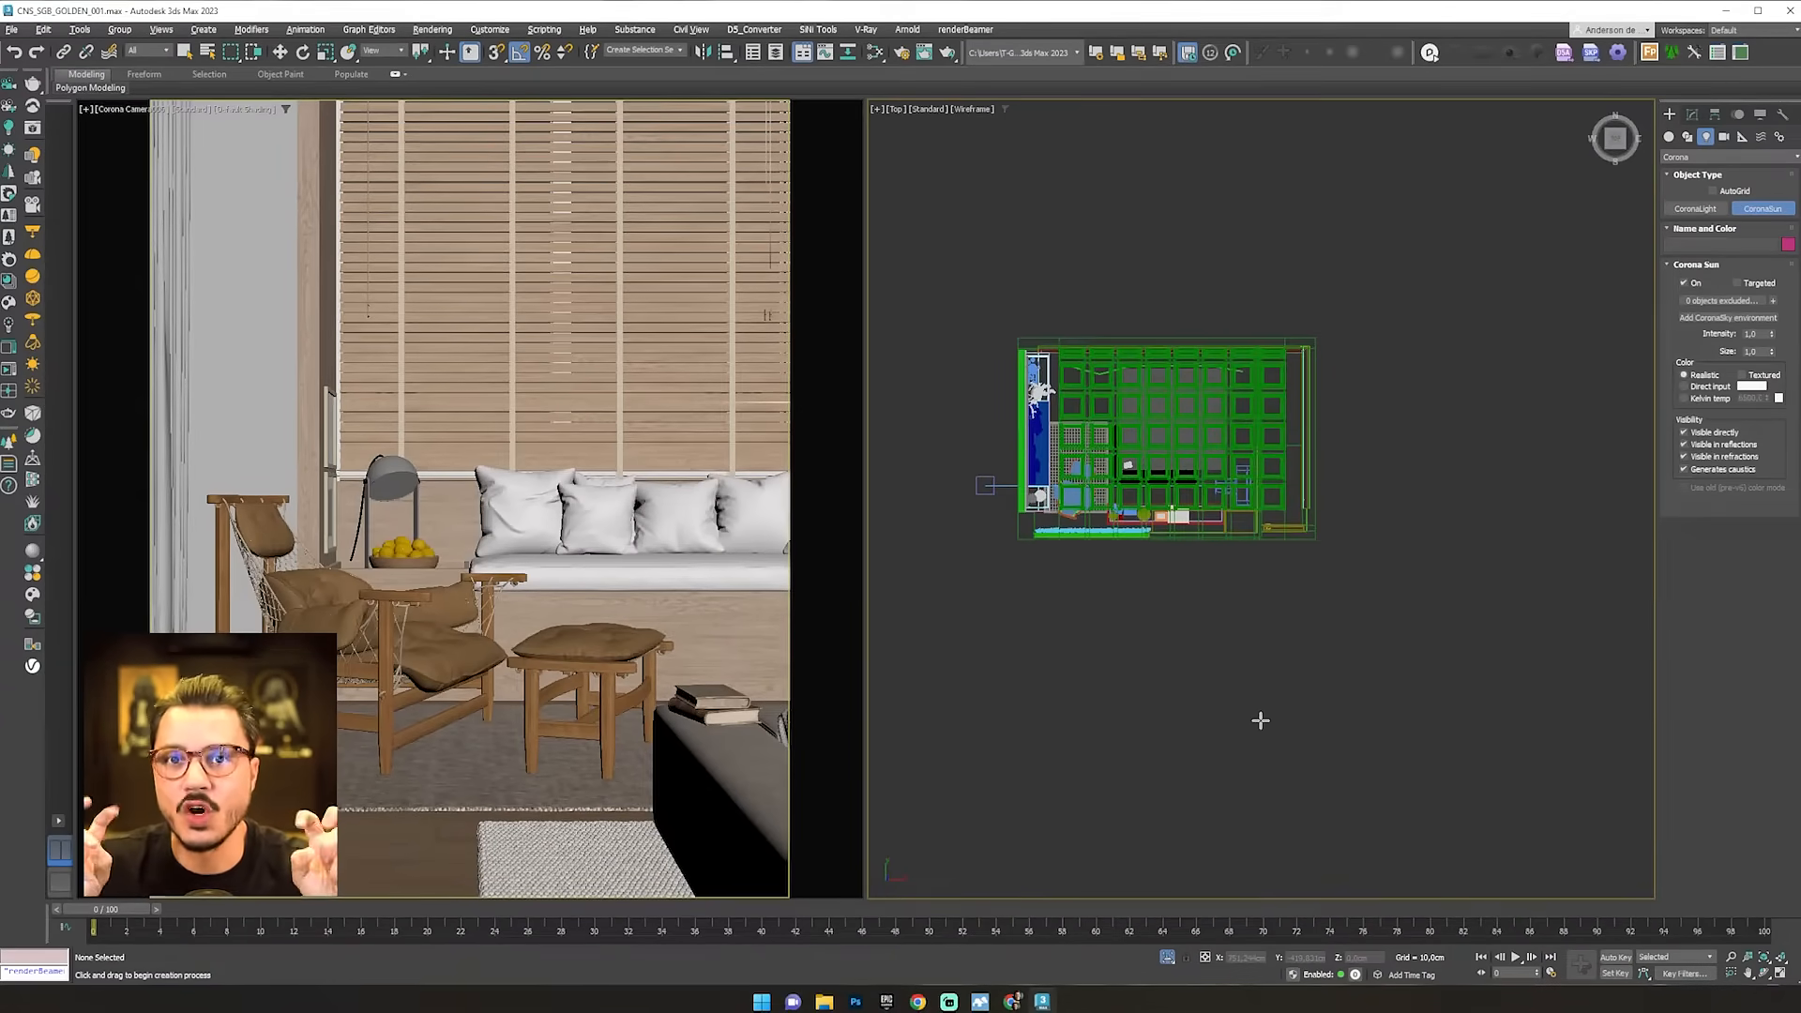
mouse_move(1212, 692)
mouse_down()
mouse_move(1067, 401)
mouse_move(948, 403)
mouse_move(1007, 392)
mouse_move(1238, 457)
mouse_move(1097, 493)
mouse_move(1058, 423)
mouse_move(1024, 430)
mouse_move(1081, 433)
mouse_up()
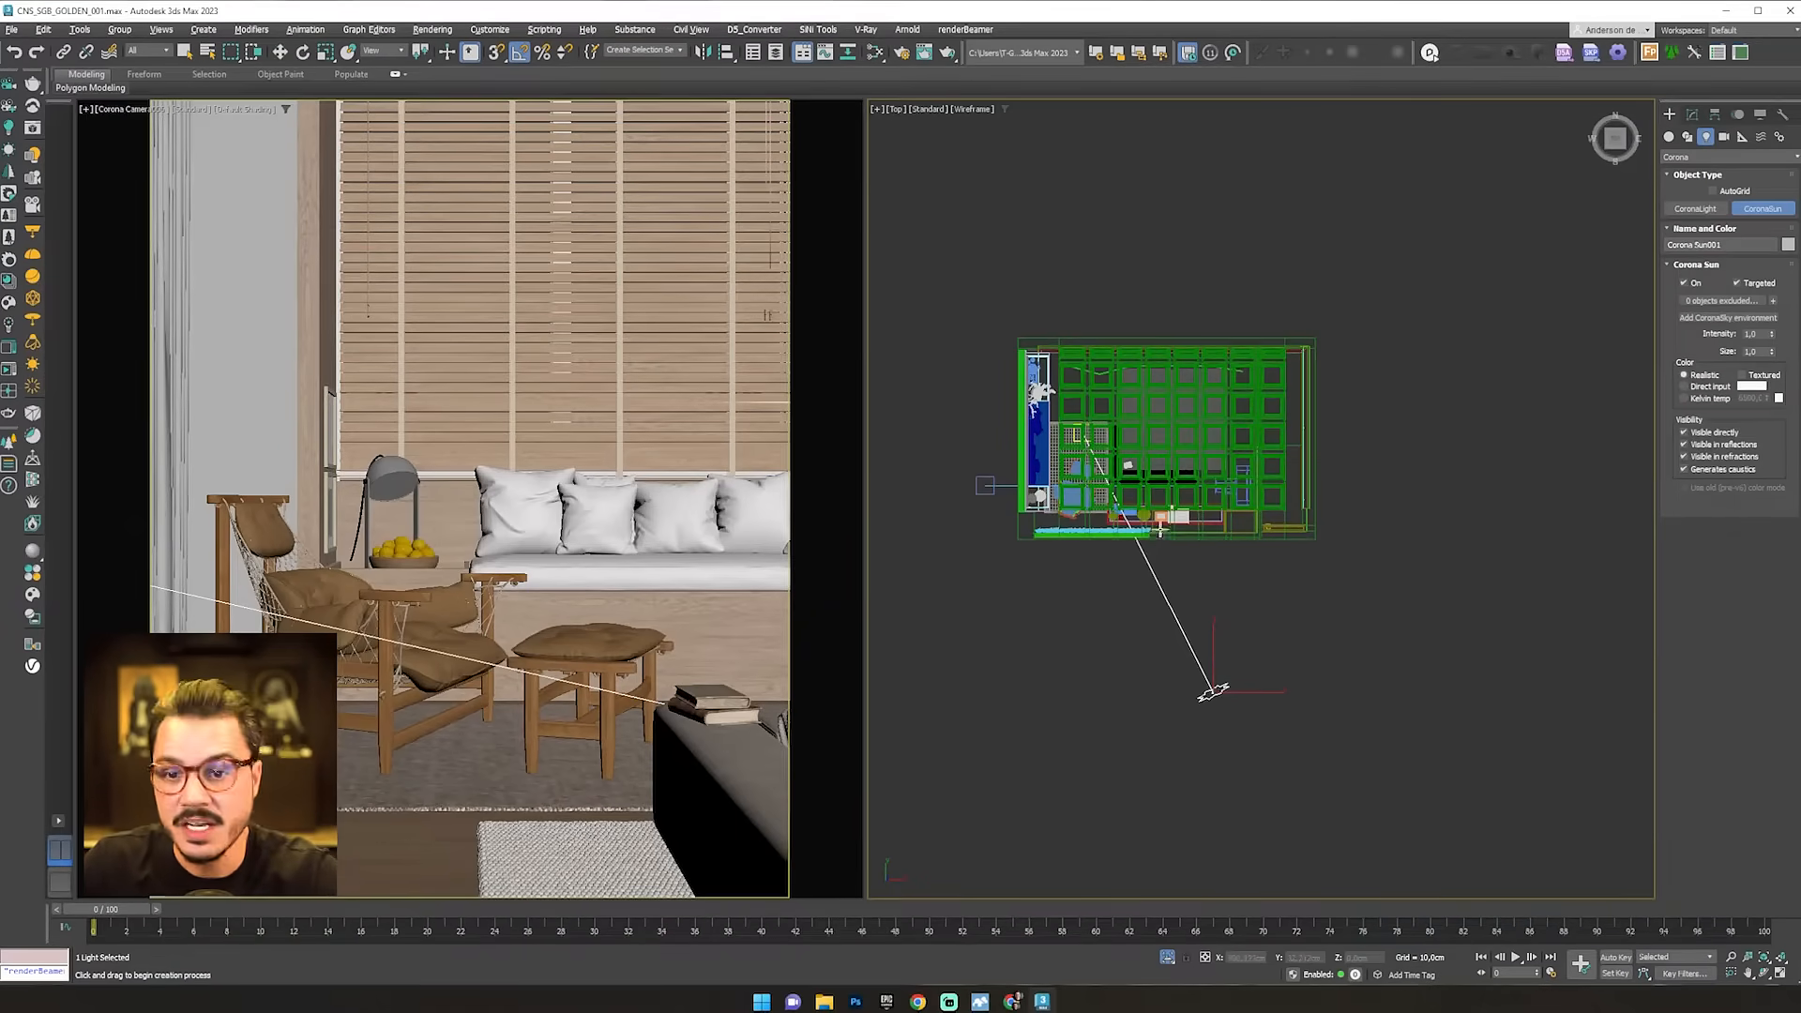
- Lower the Corona sun slightly along the Z axis in an orbited view for a flatter light angle
scroll(1161, 582, down, 3)
alt+middle_drag(1194, 587, 1313, 515)
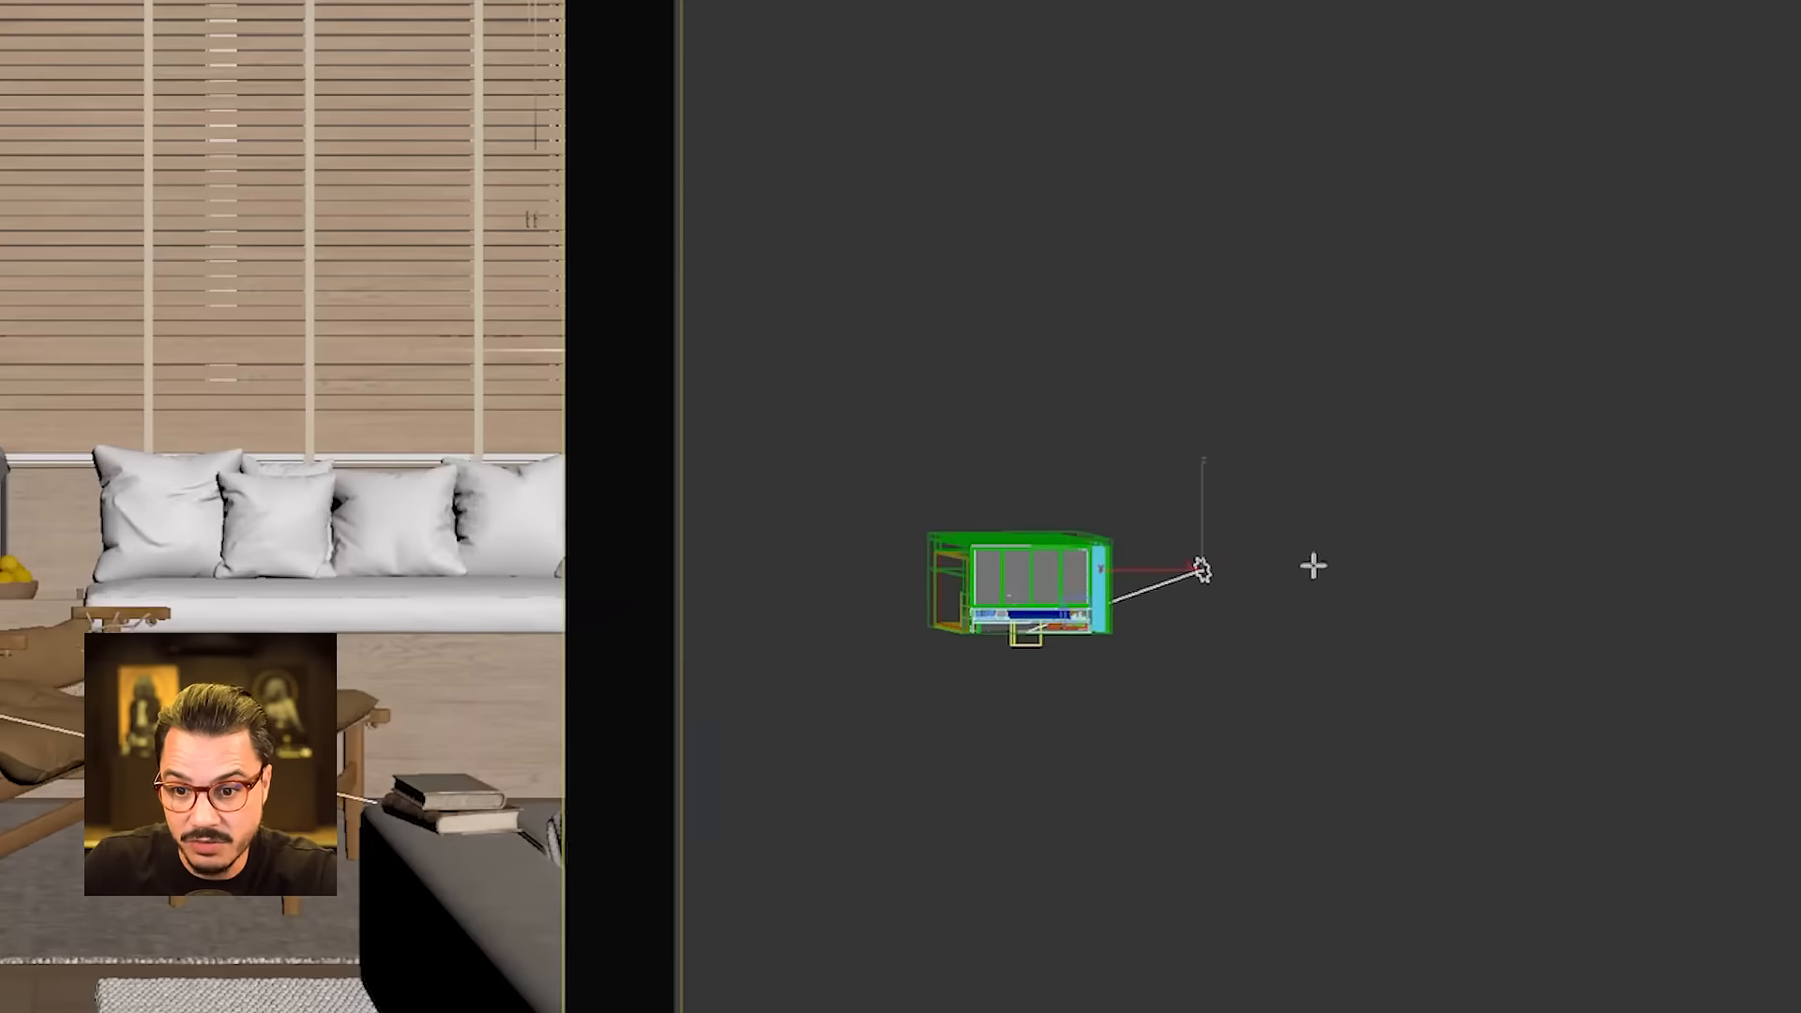
key(w)
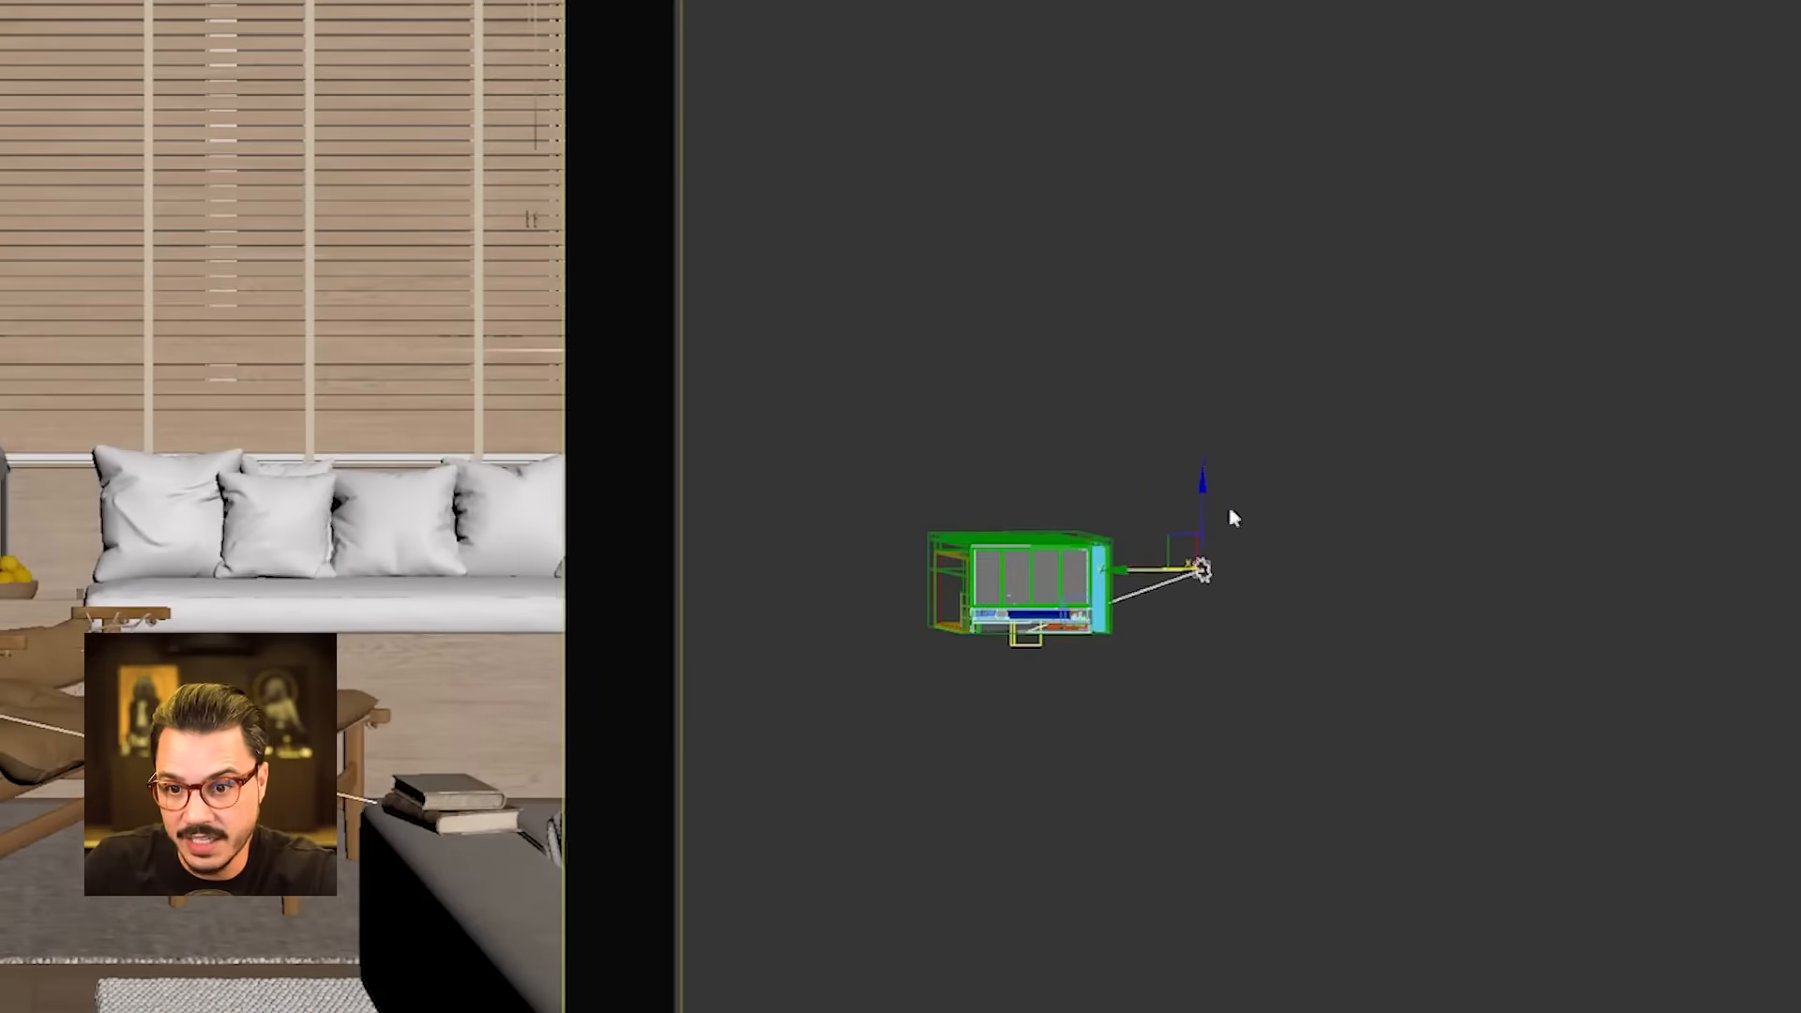
drag(1206, 509, 1208, 526)
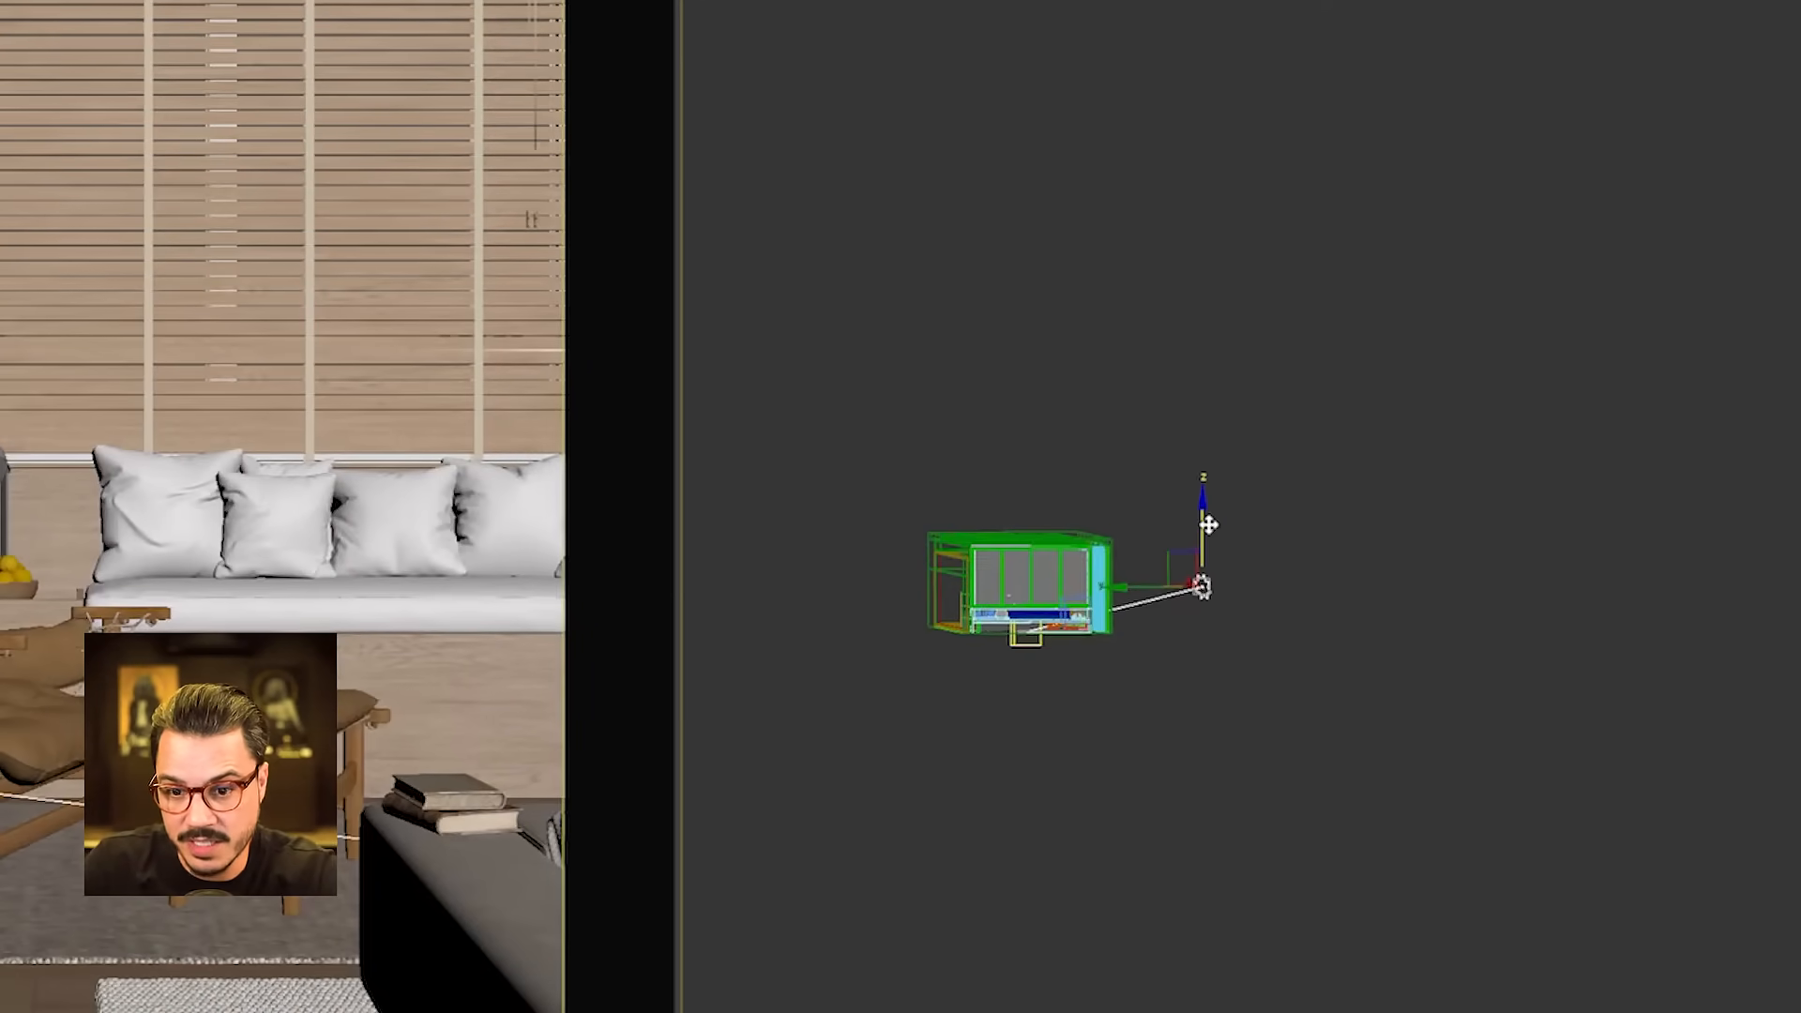
alt+middle_drag(1208, 526, 1161, 733)
alt+middle_drag(1010, 604, 1027, 689)
scroll(996, 520, up, 5)
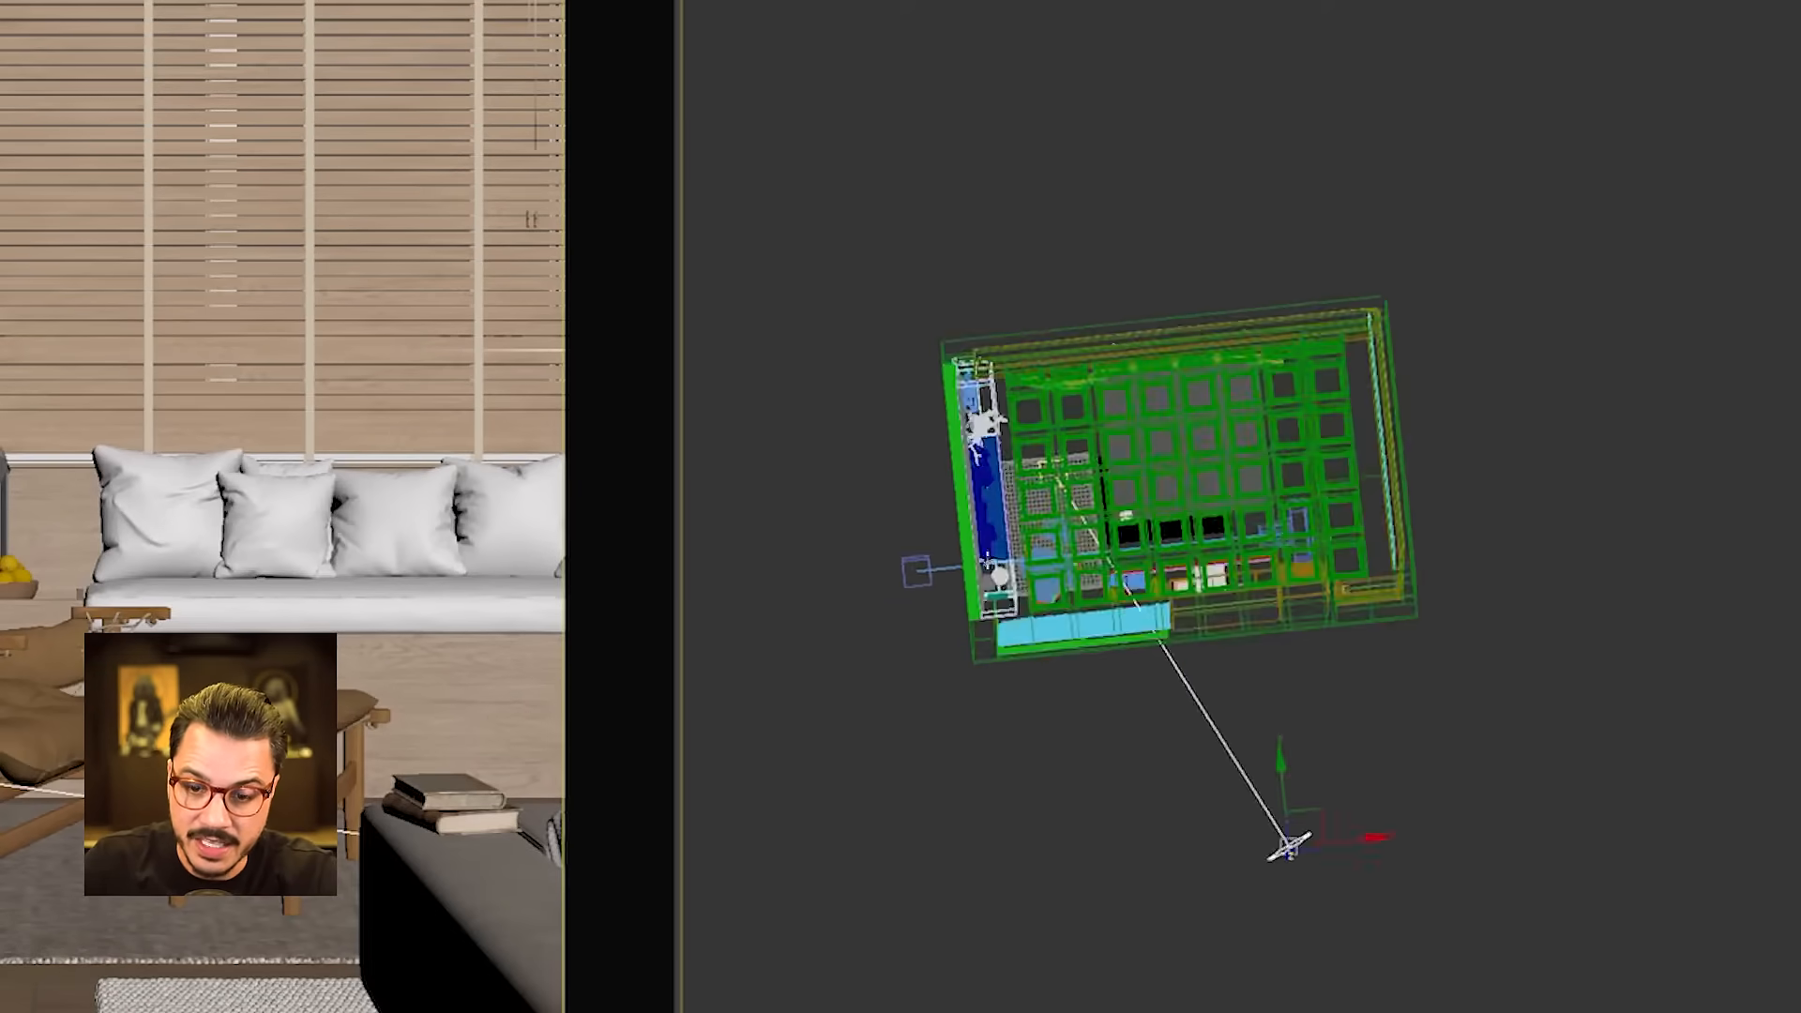
alt+middle_drag(969, 611, 943, 638)
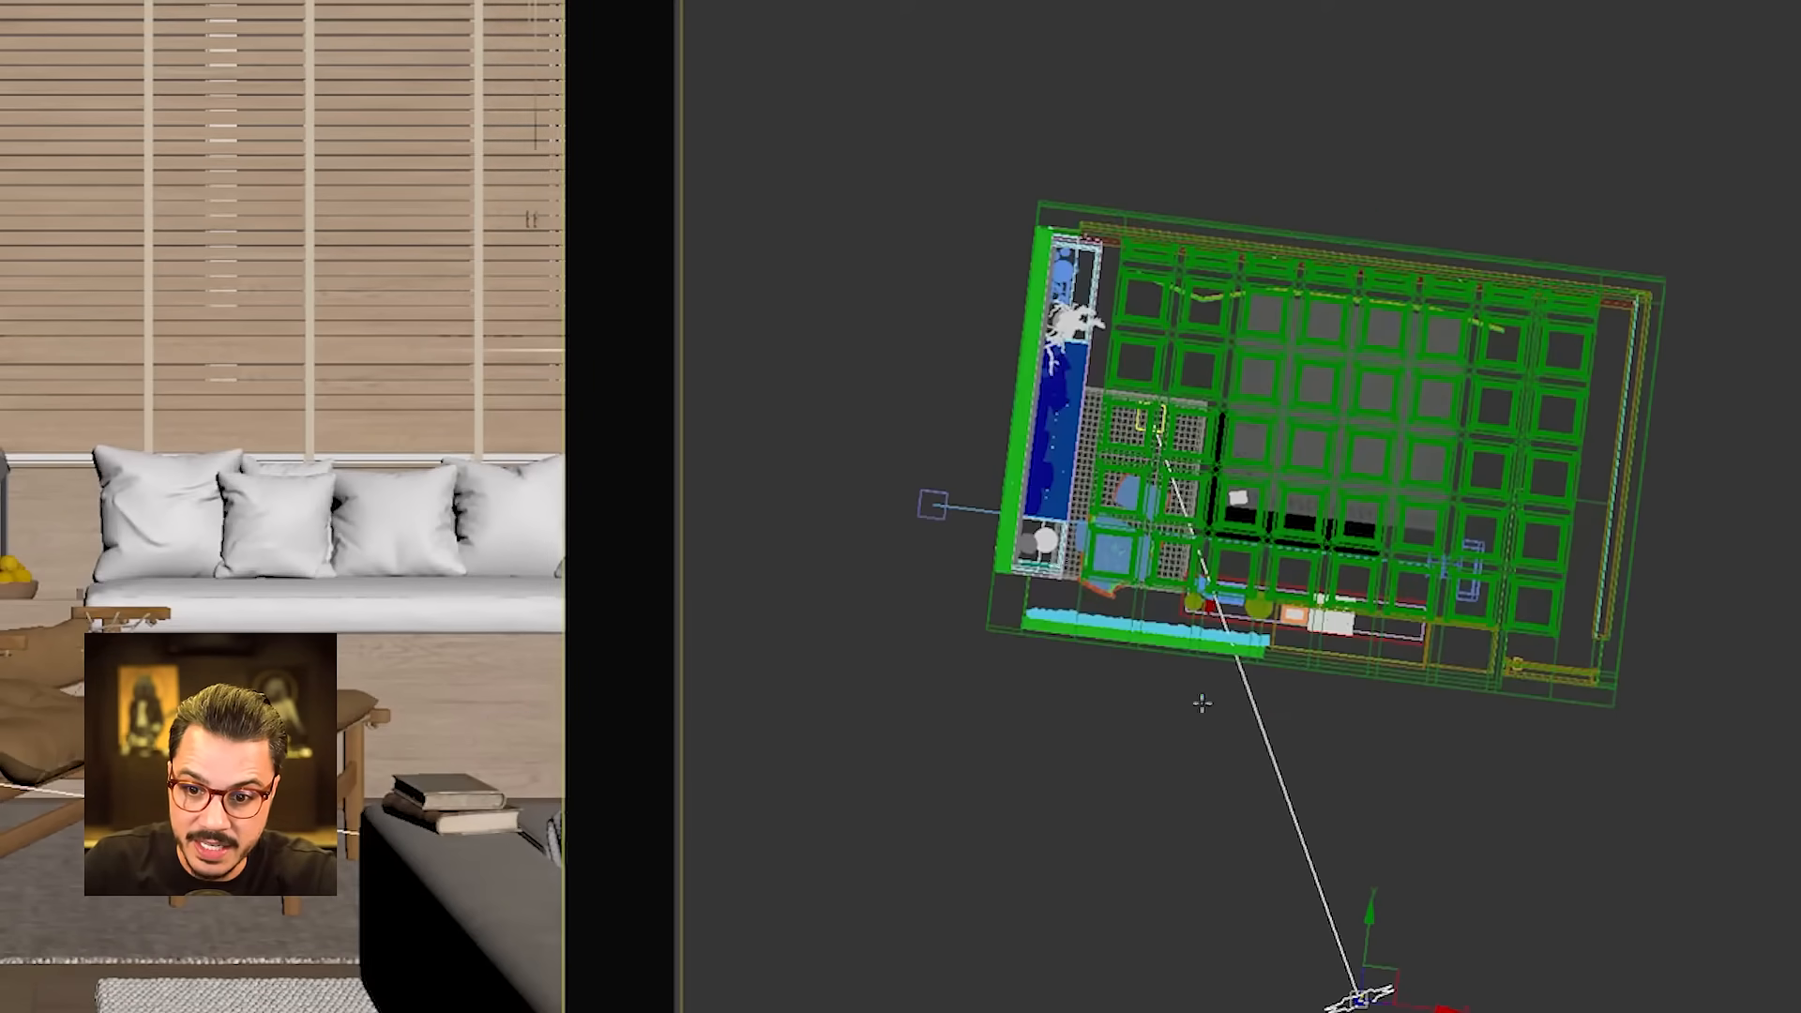
scroll(1202, 702, down, 4)
alt+middle_drag(1202, 702, 1621, 896)
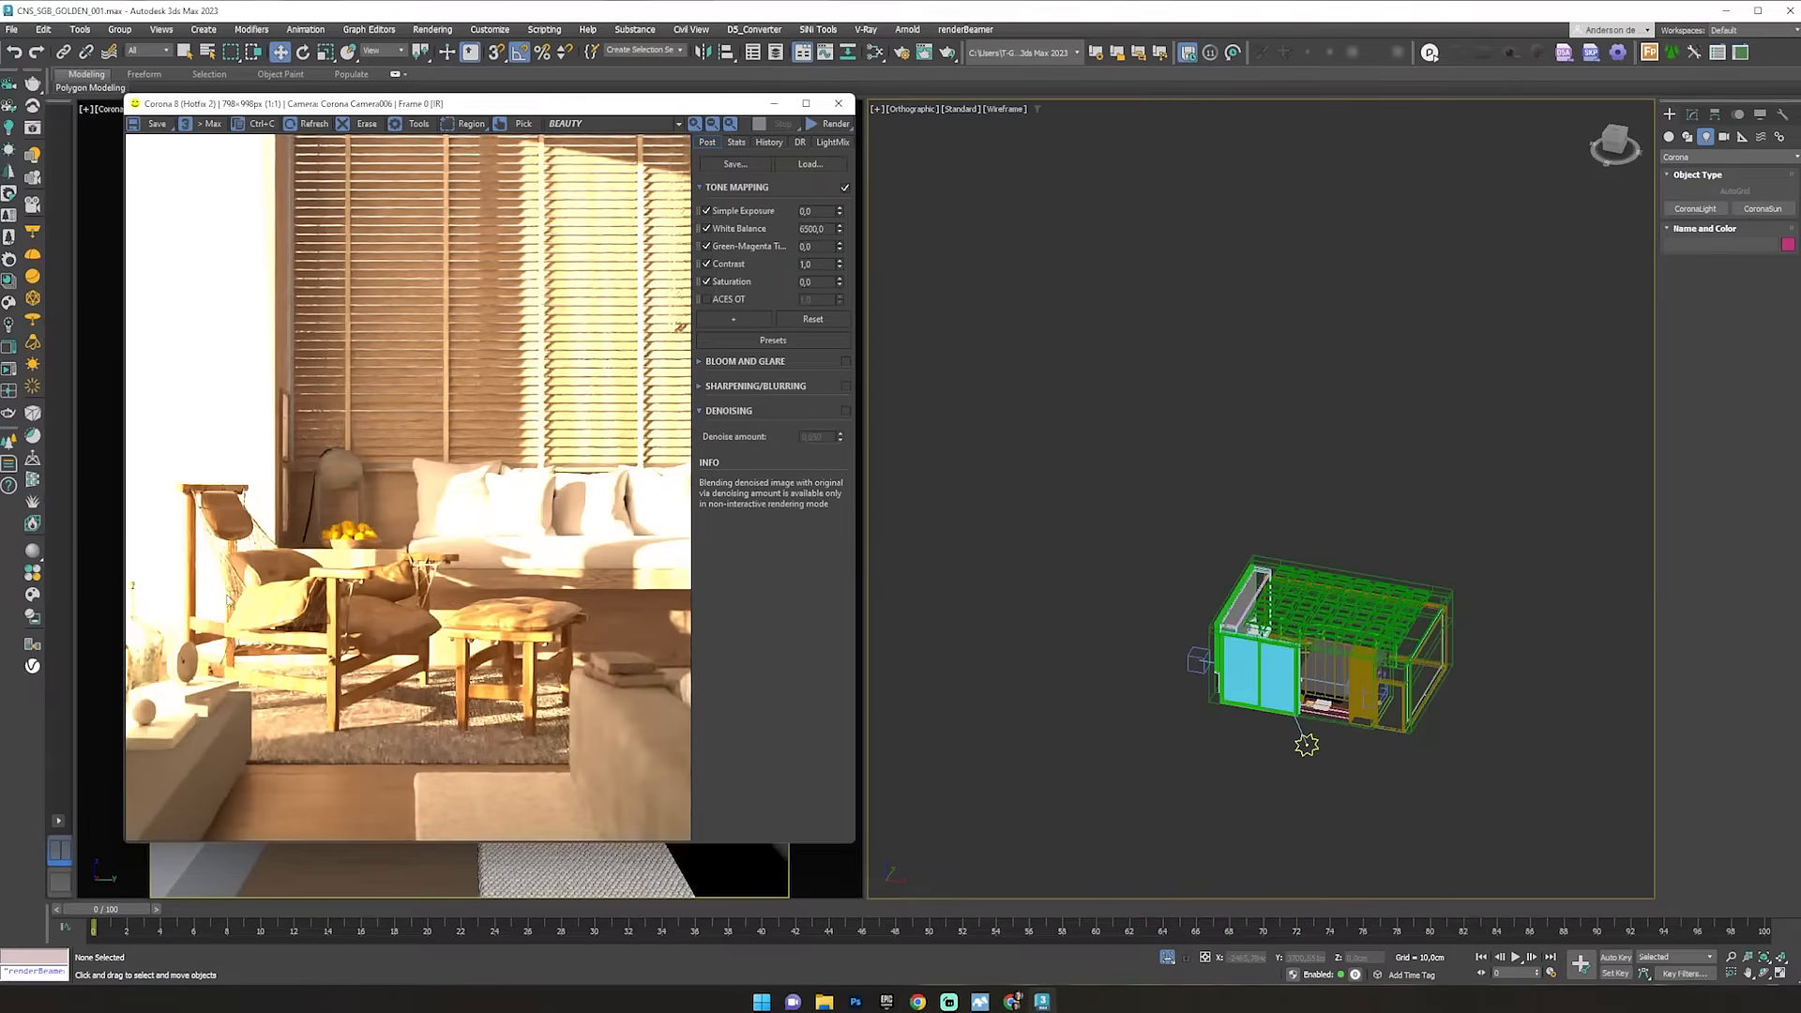
- Add a CoronaSky environment to the scene from the parameters of the selected Corona sun
click(1307, 746)
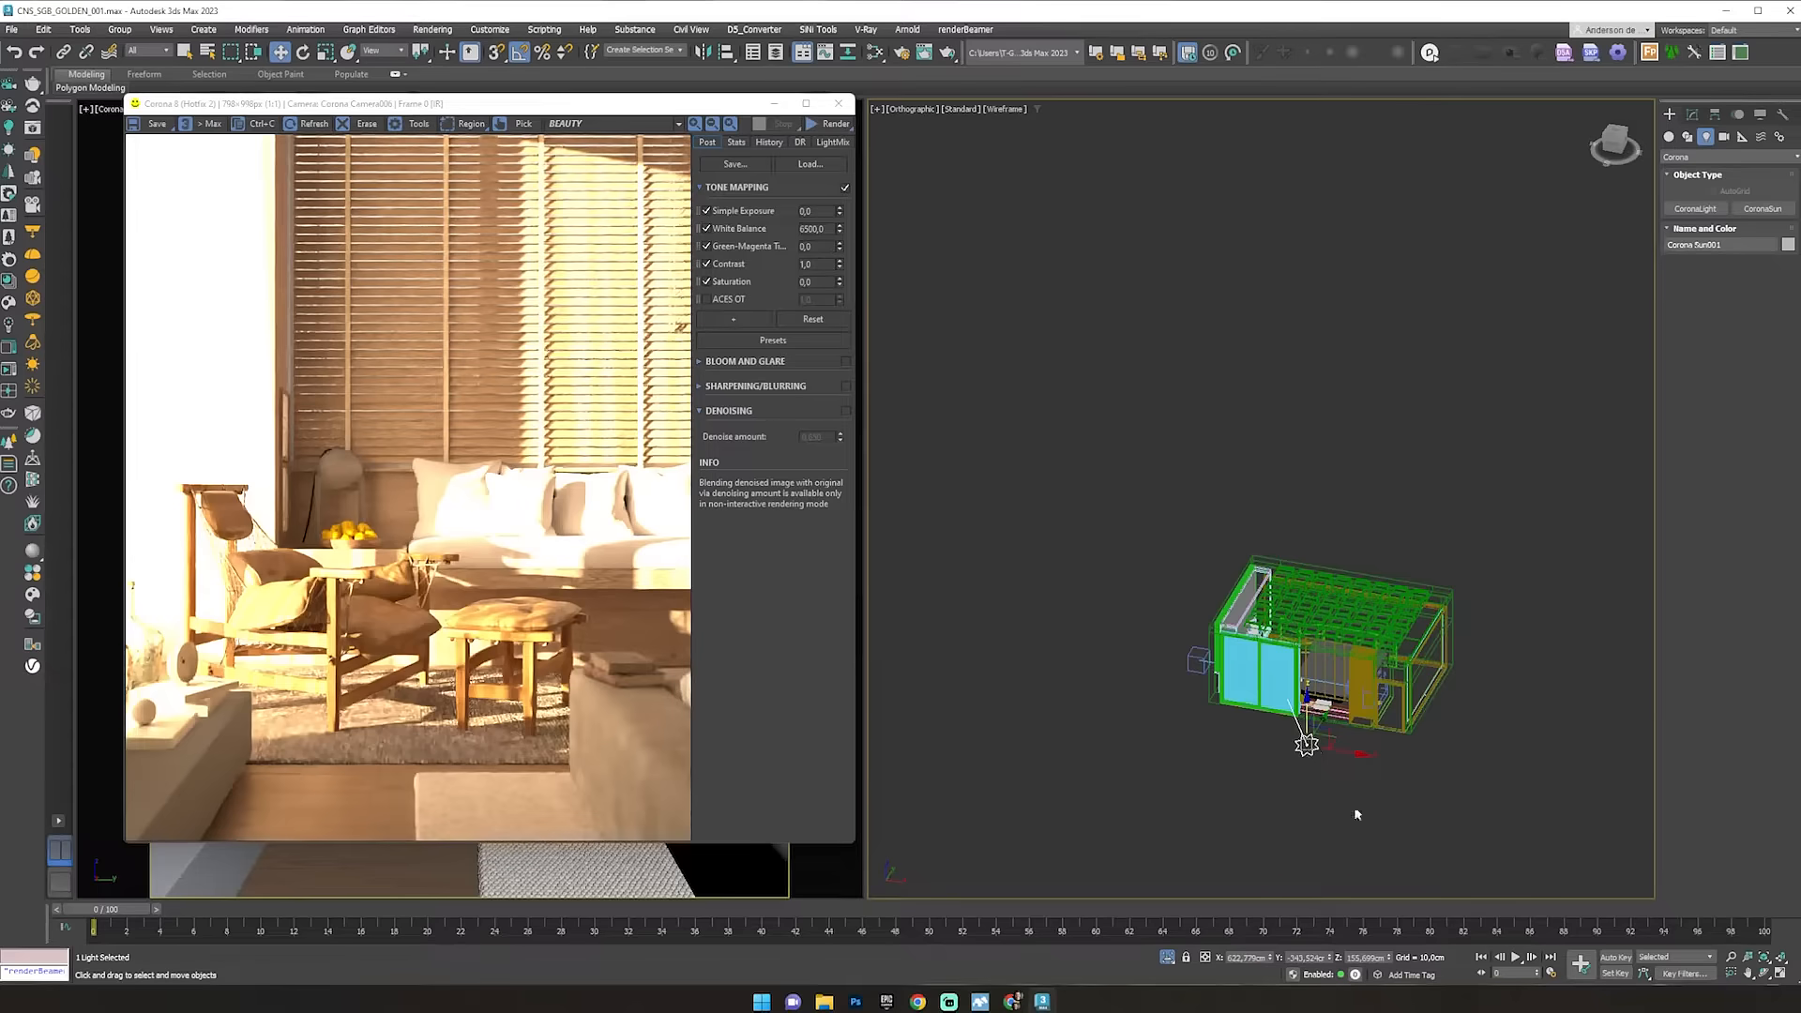
scroll(1299, 802, up, 6)
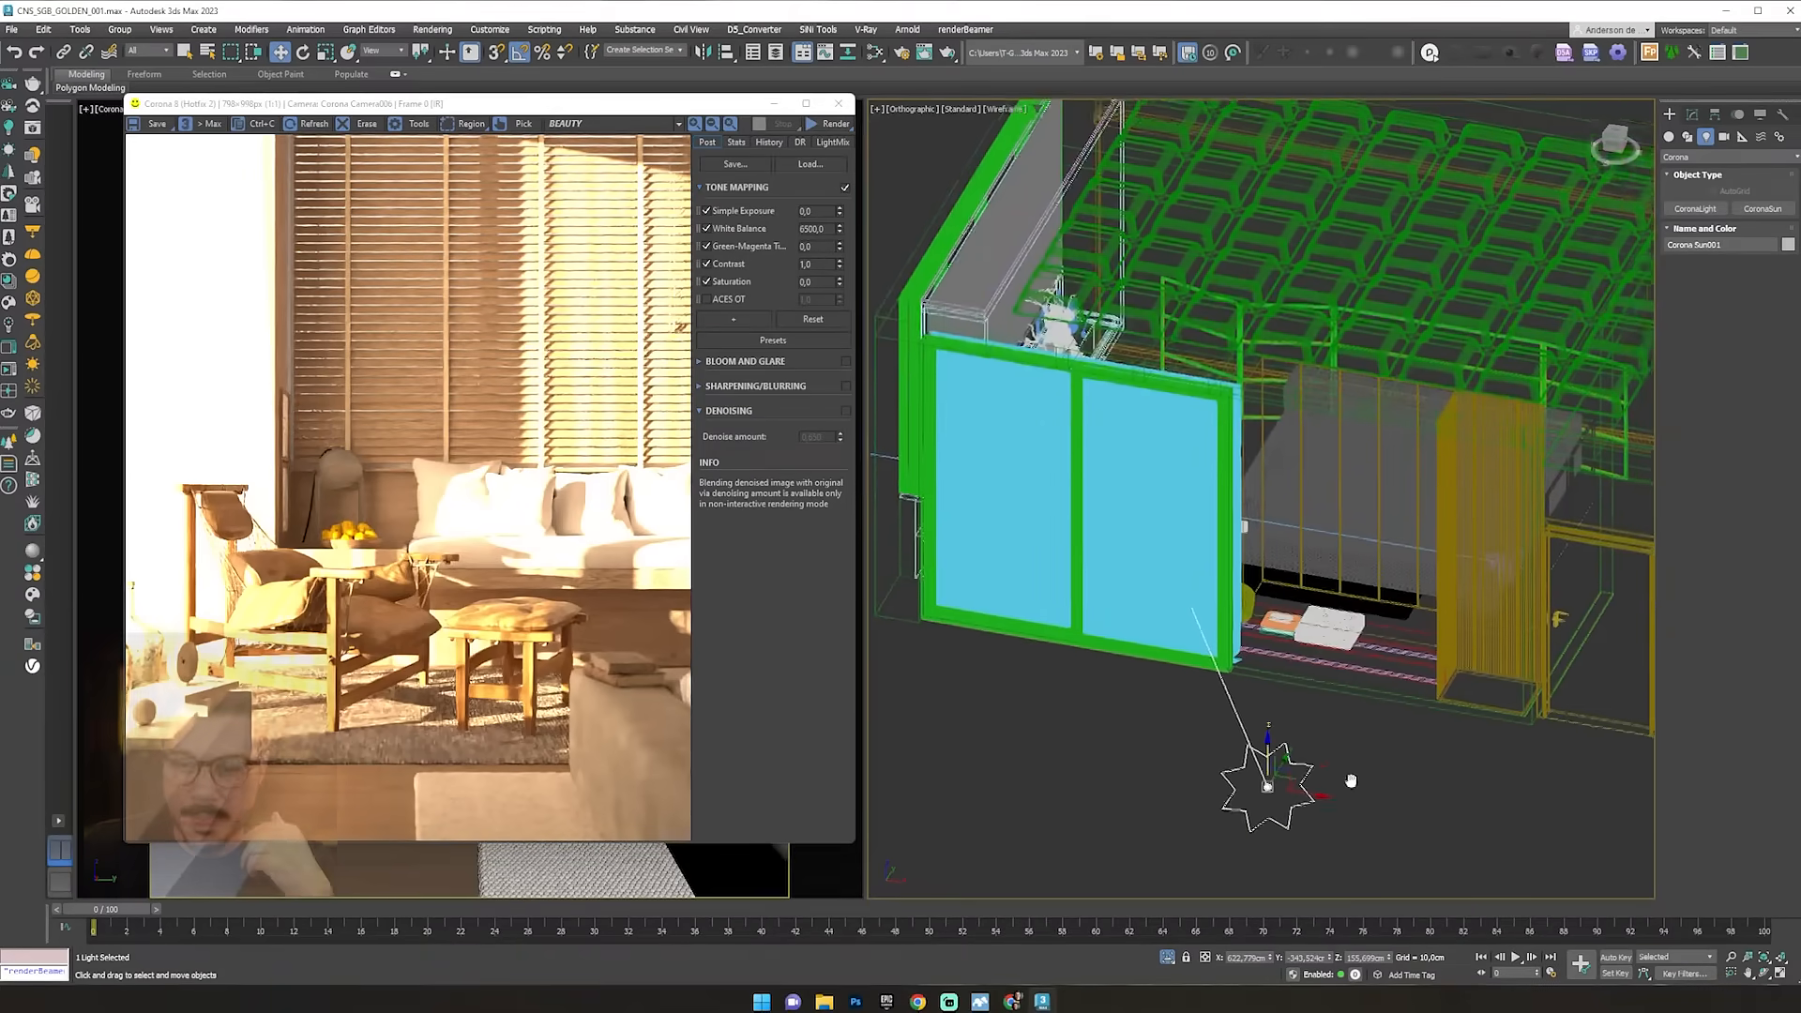
middle_drag(1349, 781, 1359, 779)
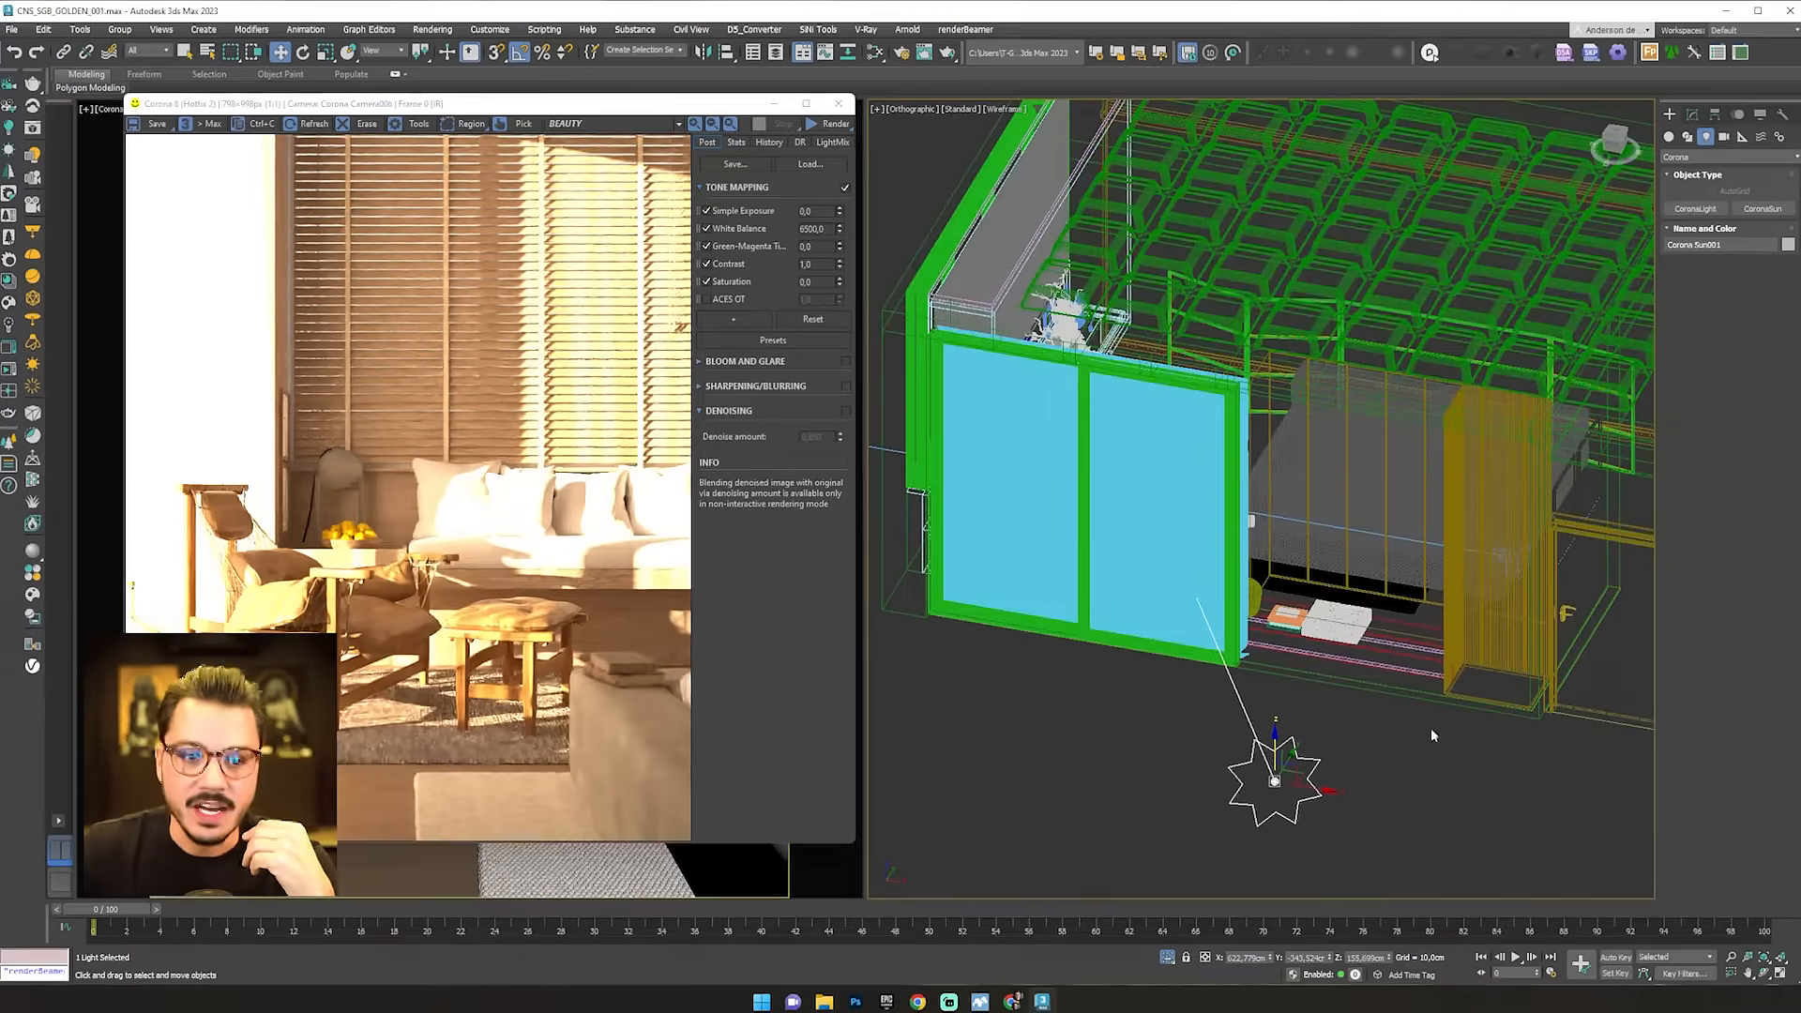
scroll(1382, 746, down, 5)
alt+middle_drag(1382, 746, 1506, 718)
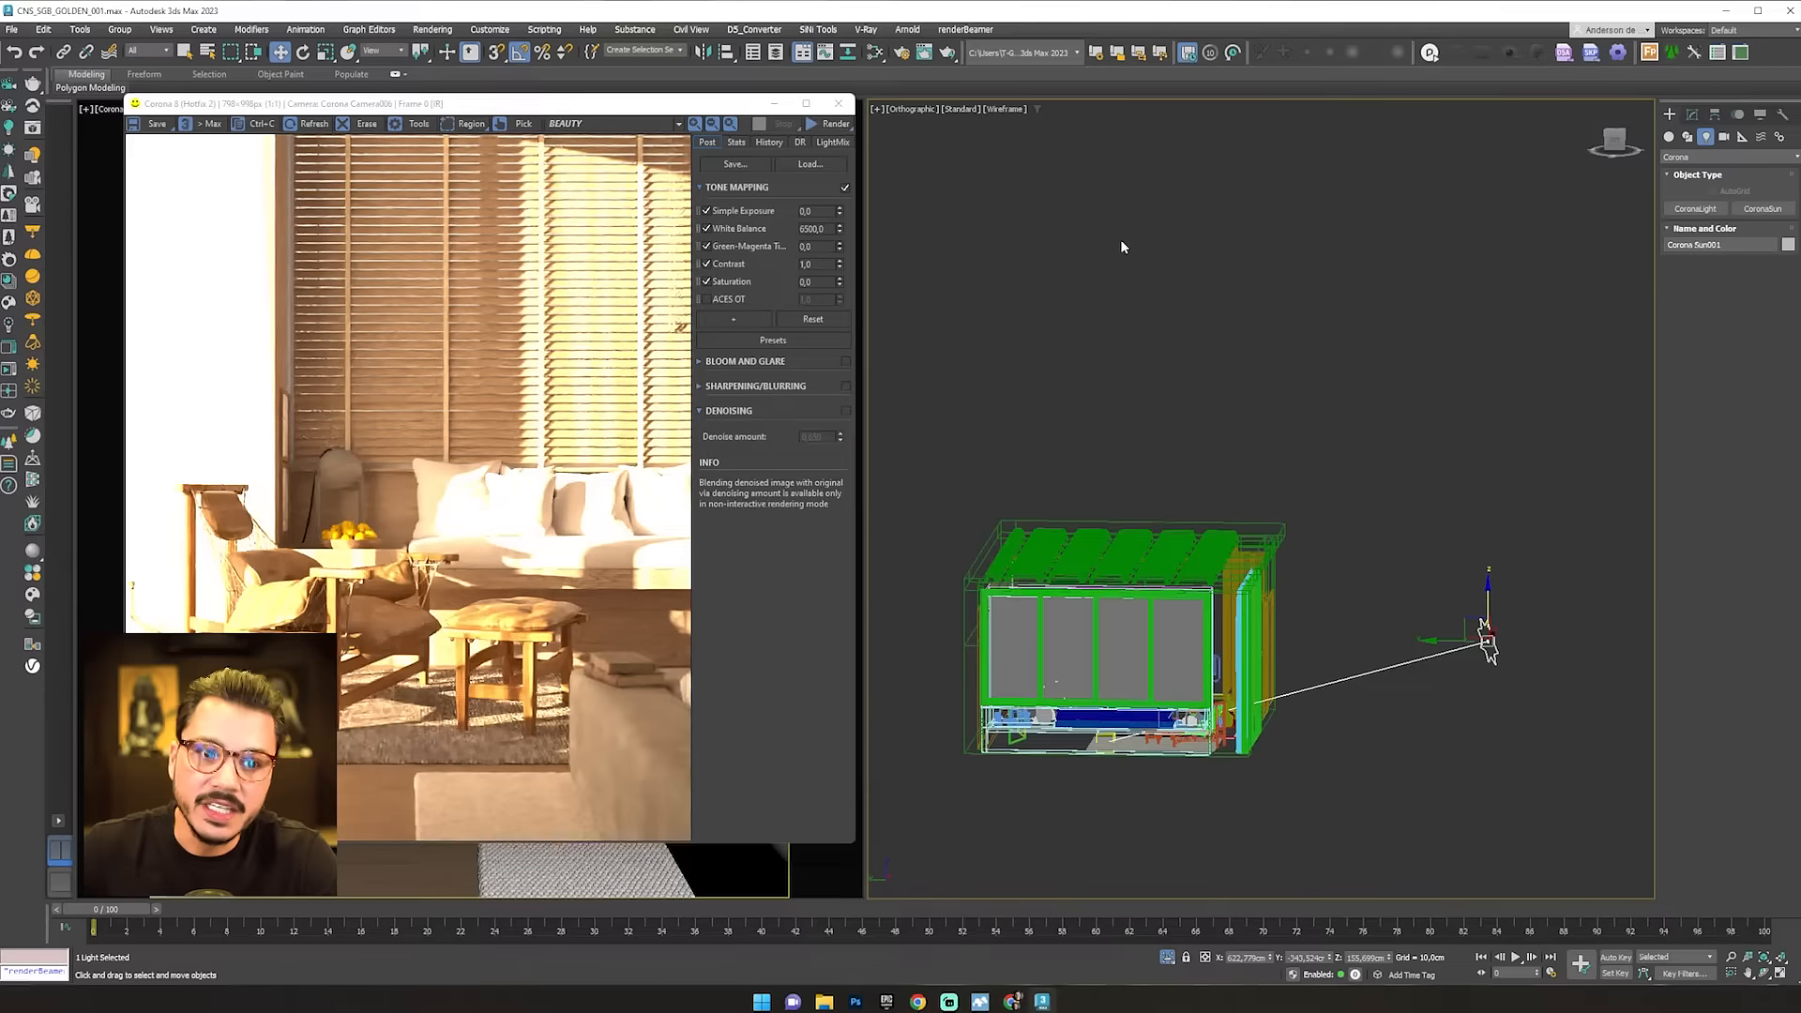
click(1691, 116)
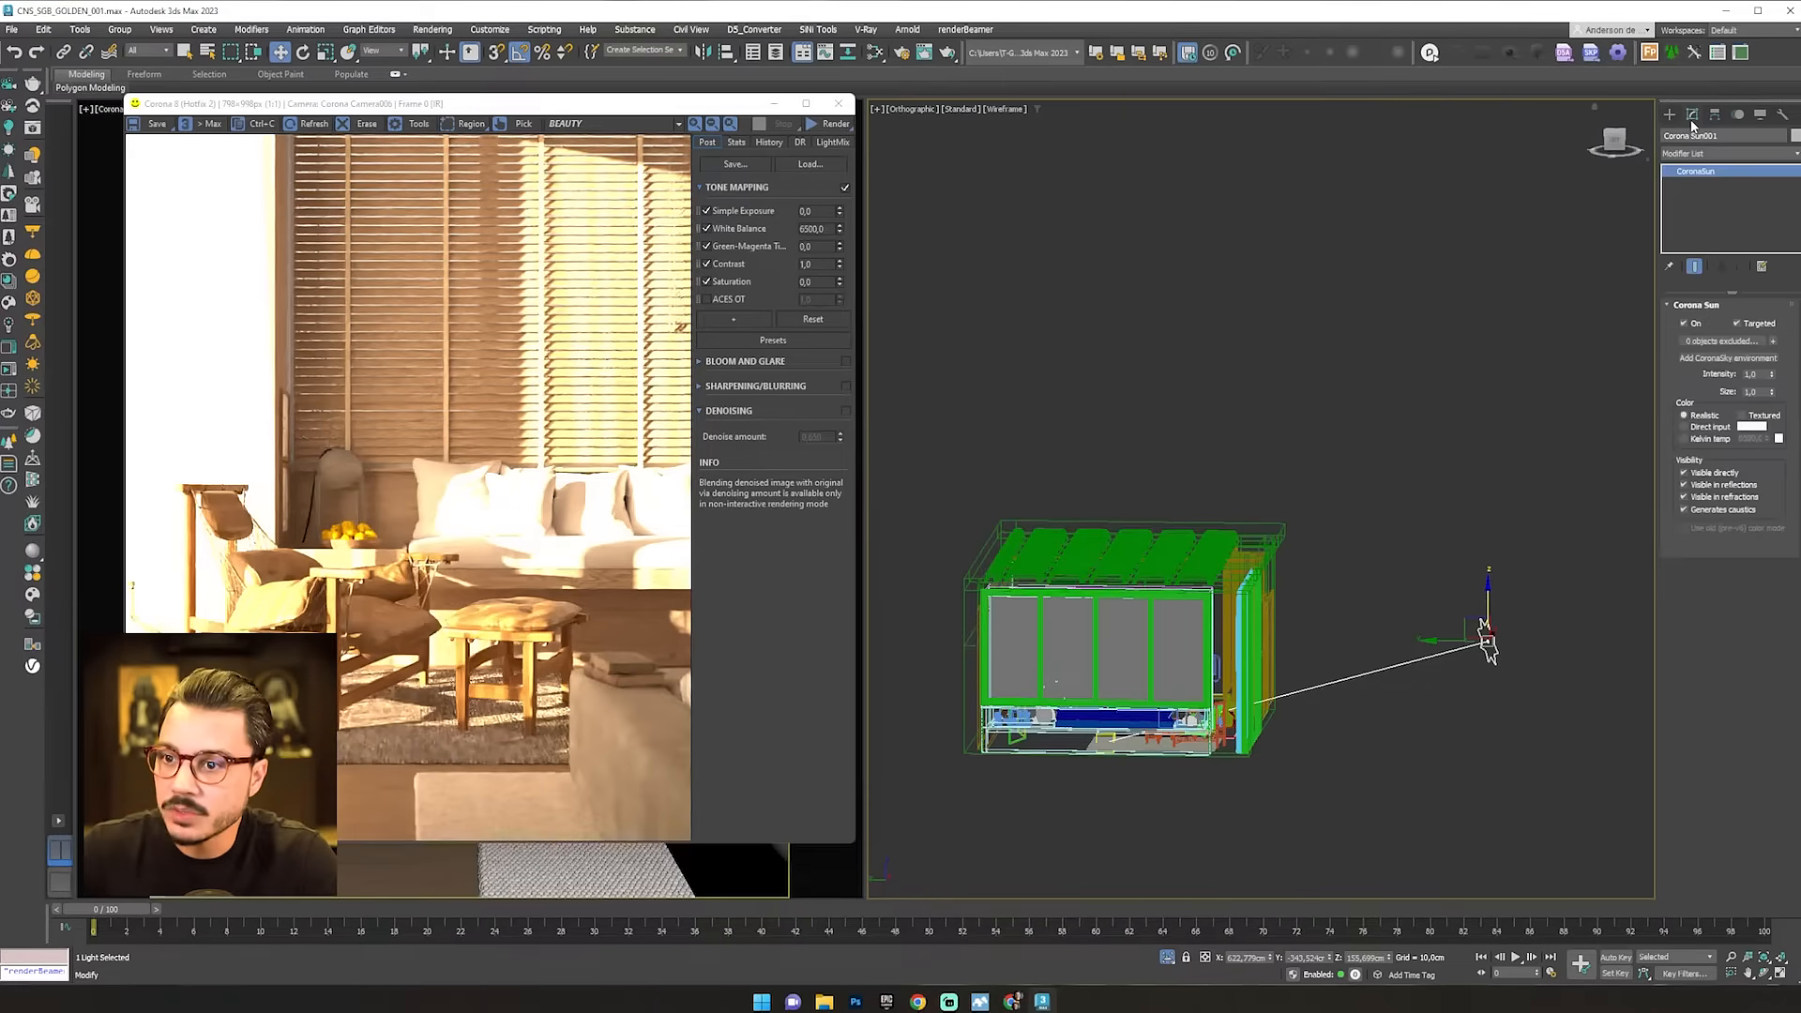
middle_drag(1469, 493, 1430, 465)
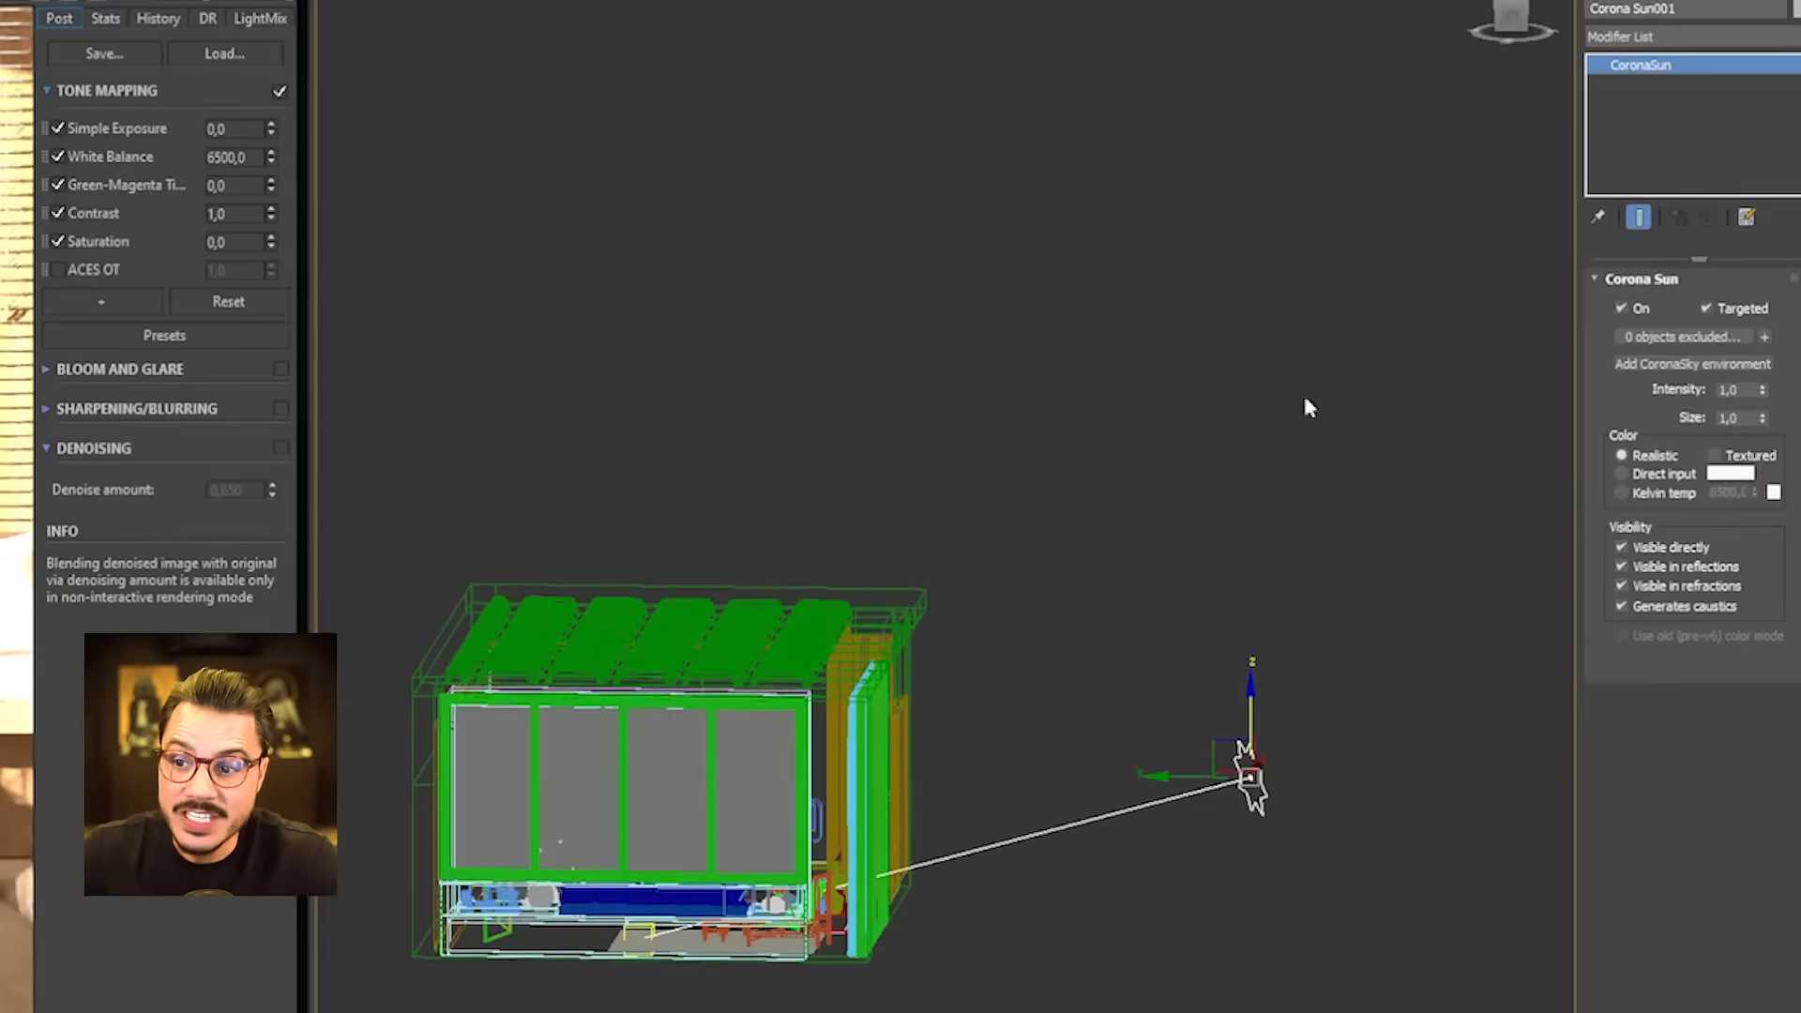
click(1675, 366)
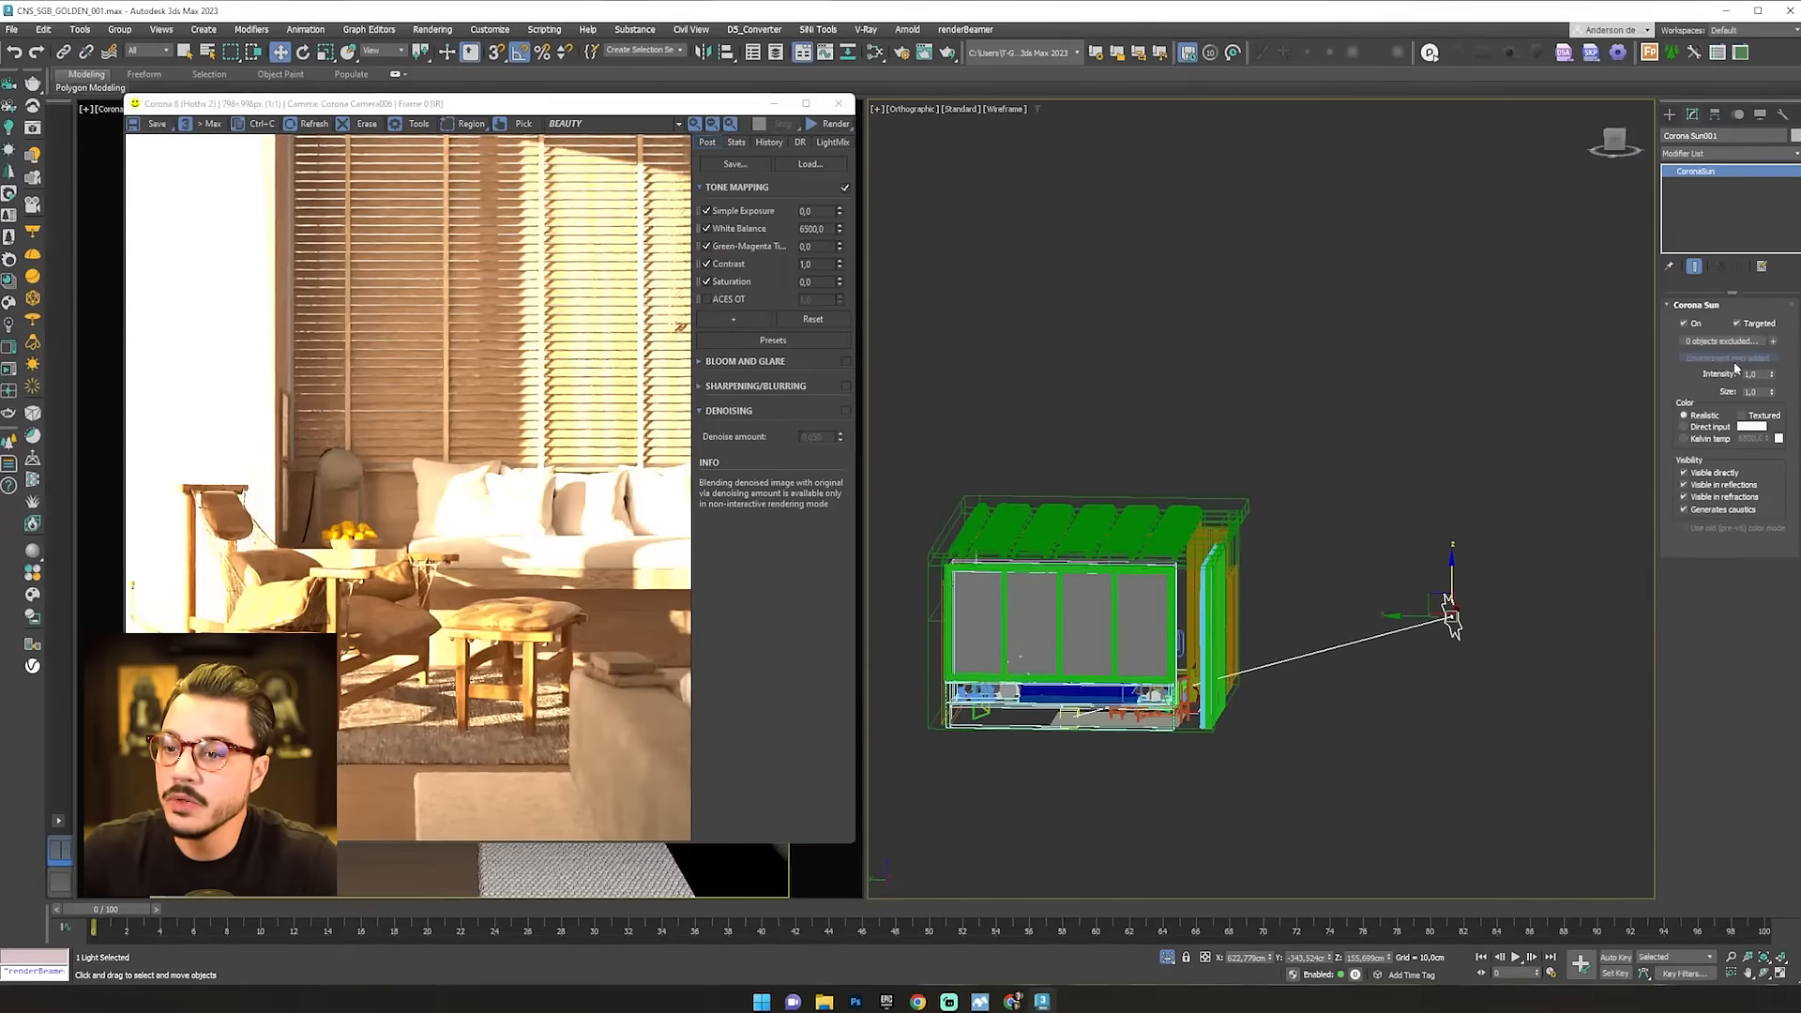
click(1259, 314)
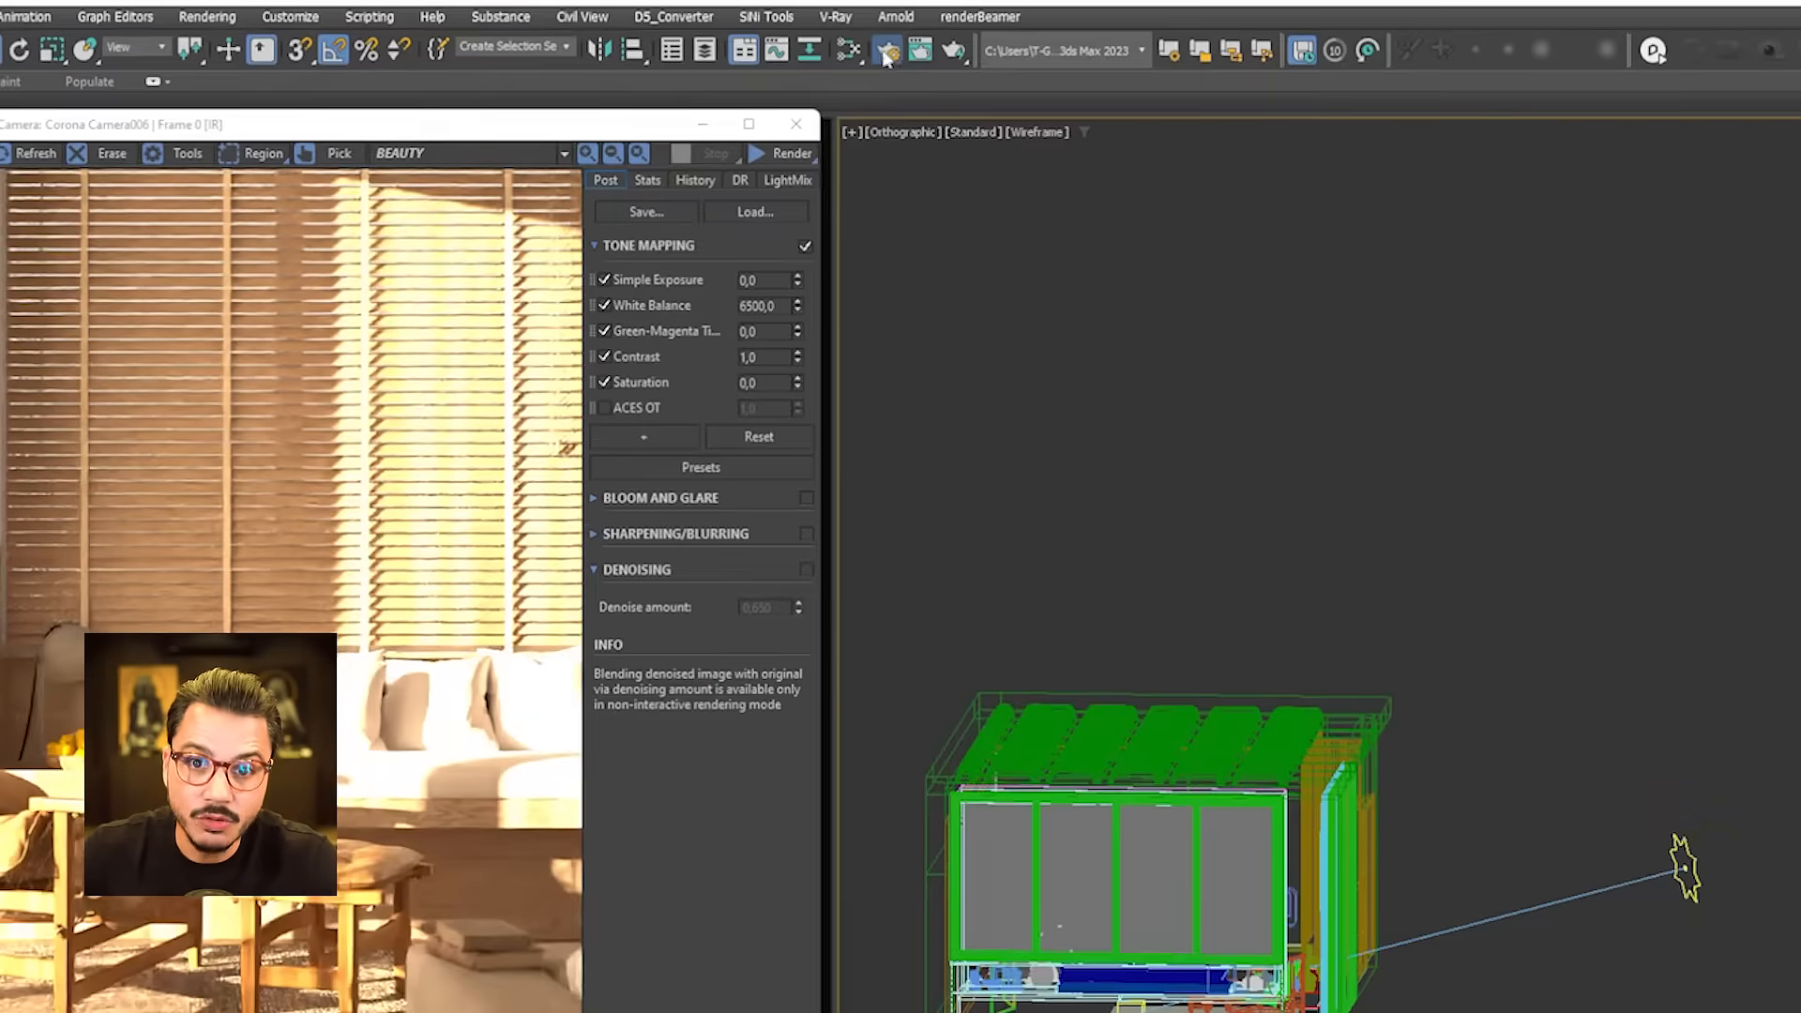
- Load the Skylight environment CoronaSky map from the render setup's single-map slot into the first material editor slot and rerender
click(888, 51)
click(956, 326)
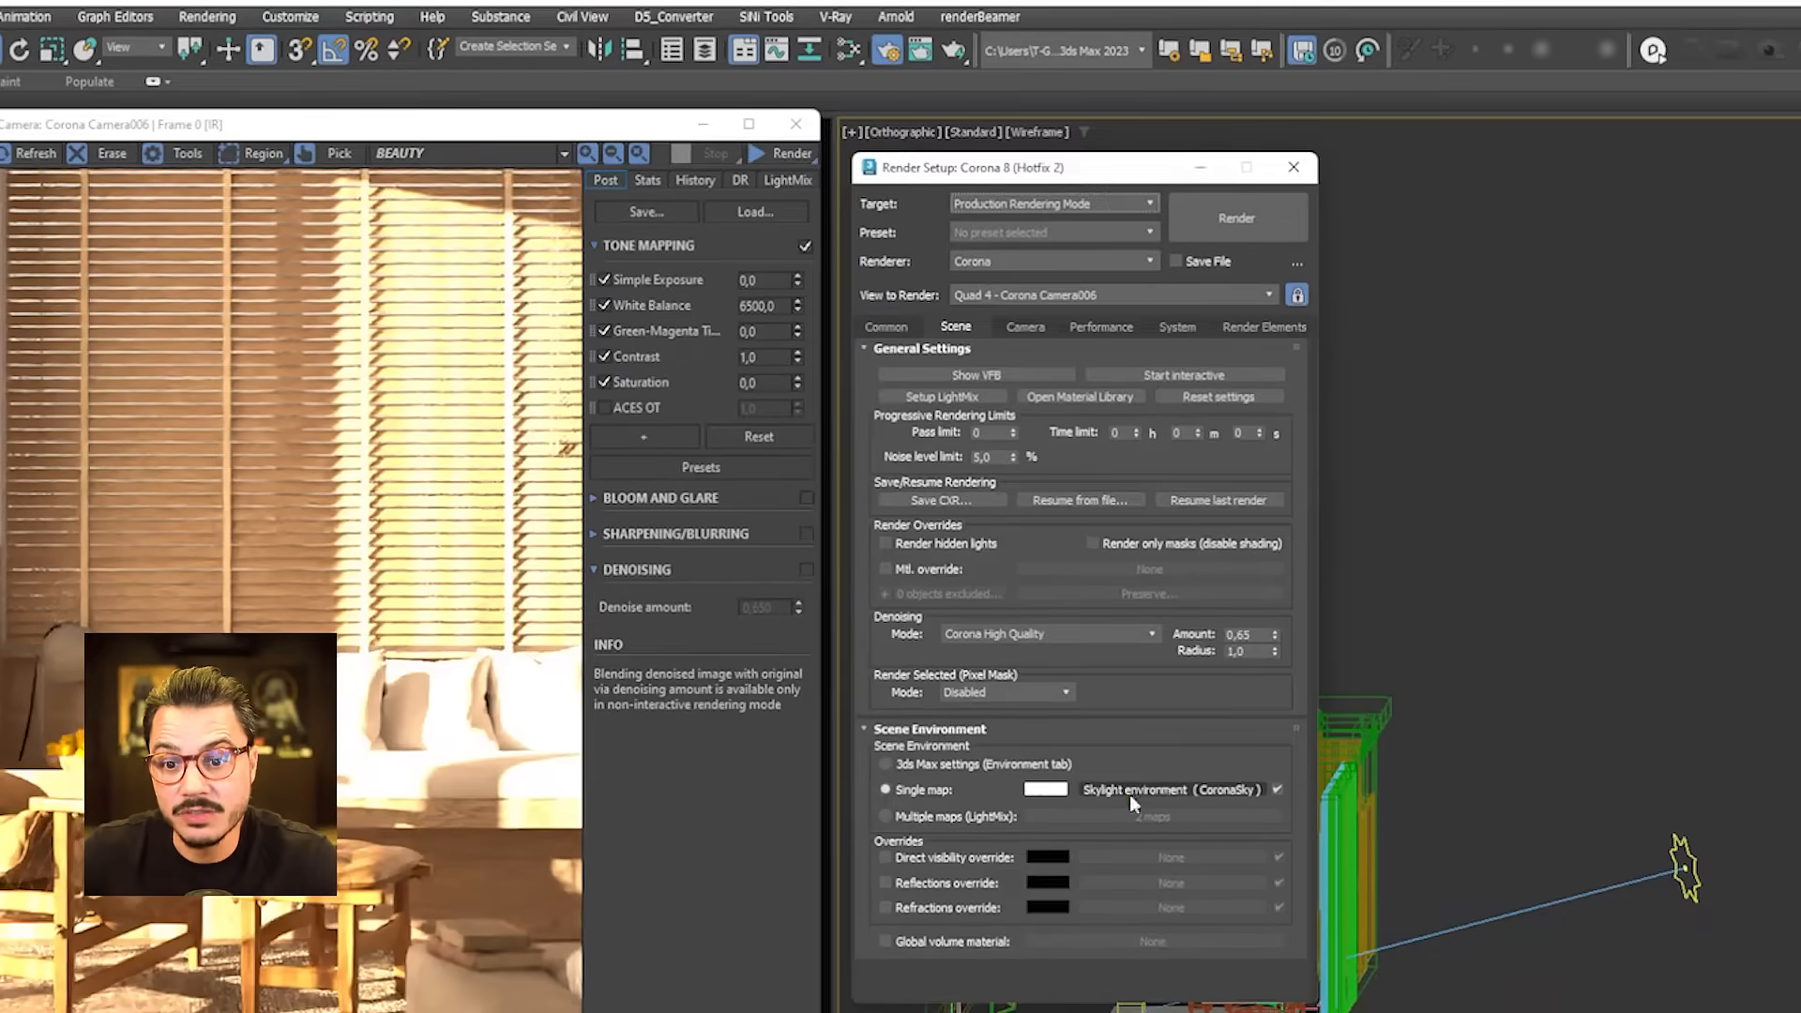
click(1437, 604)
key(m)
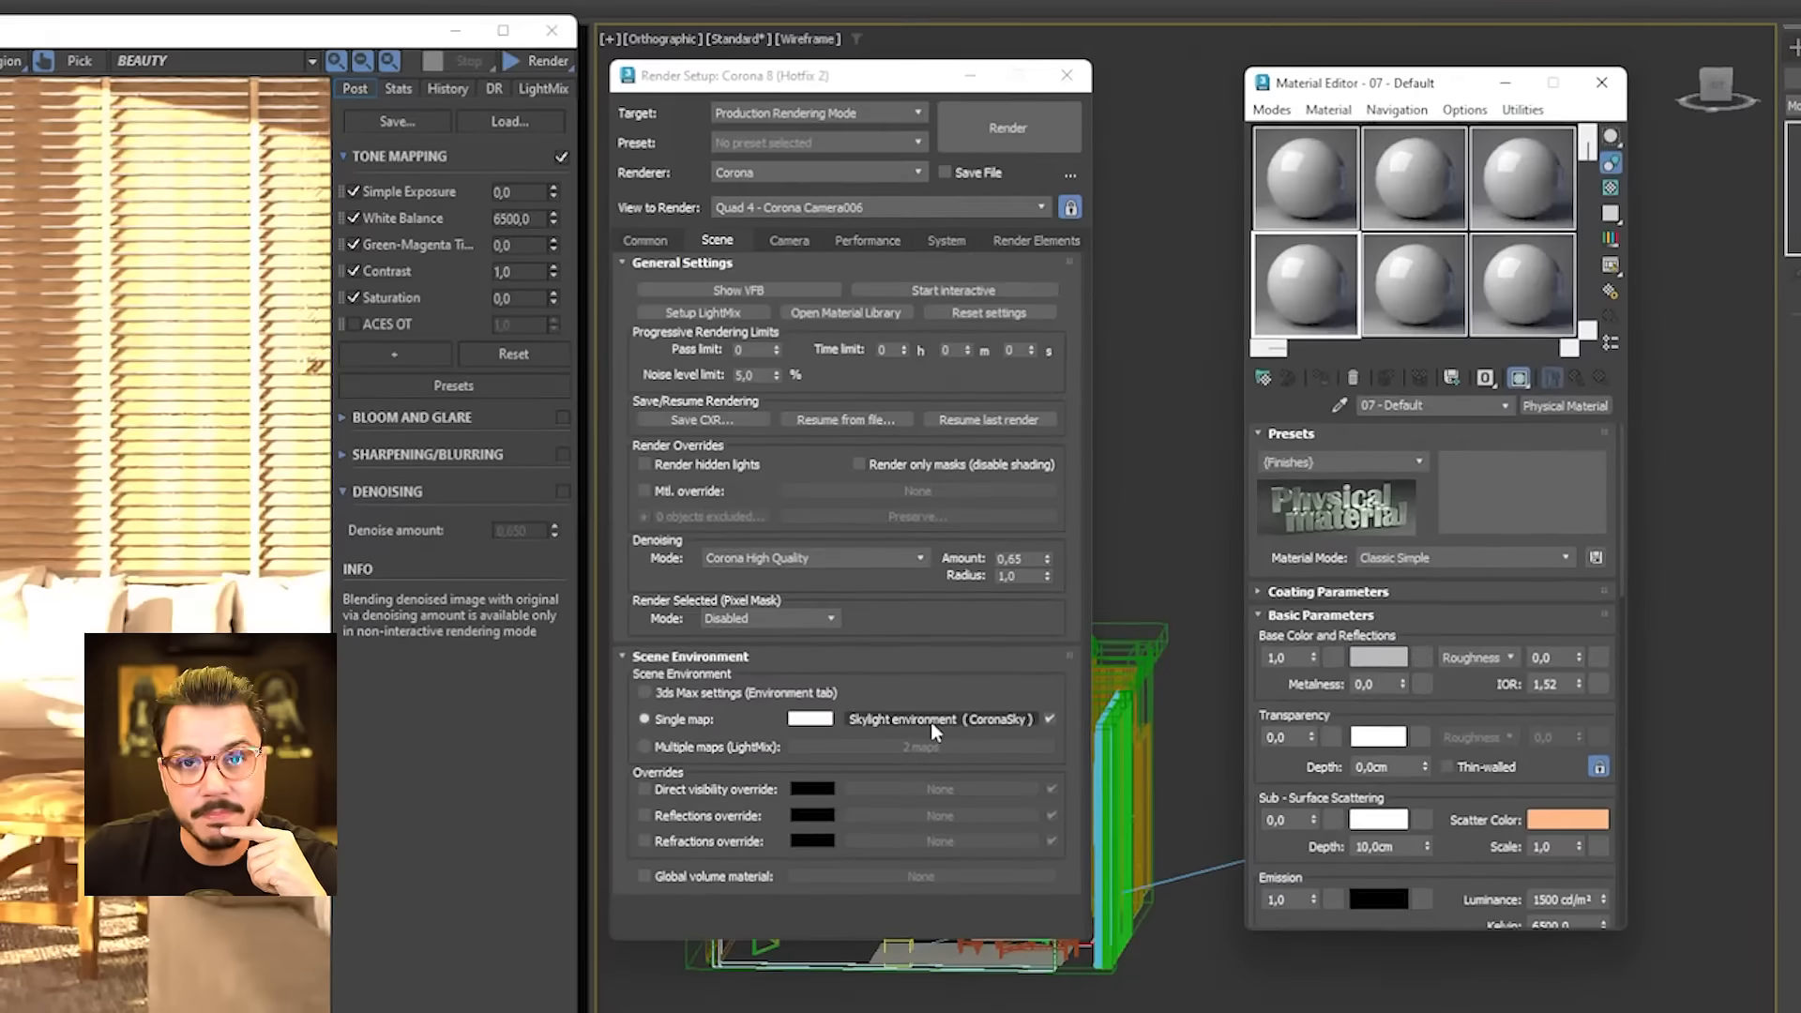
drag(936, 722, 1314, 188)
click(1401, 568)
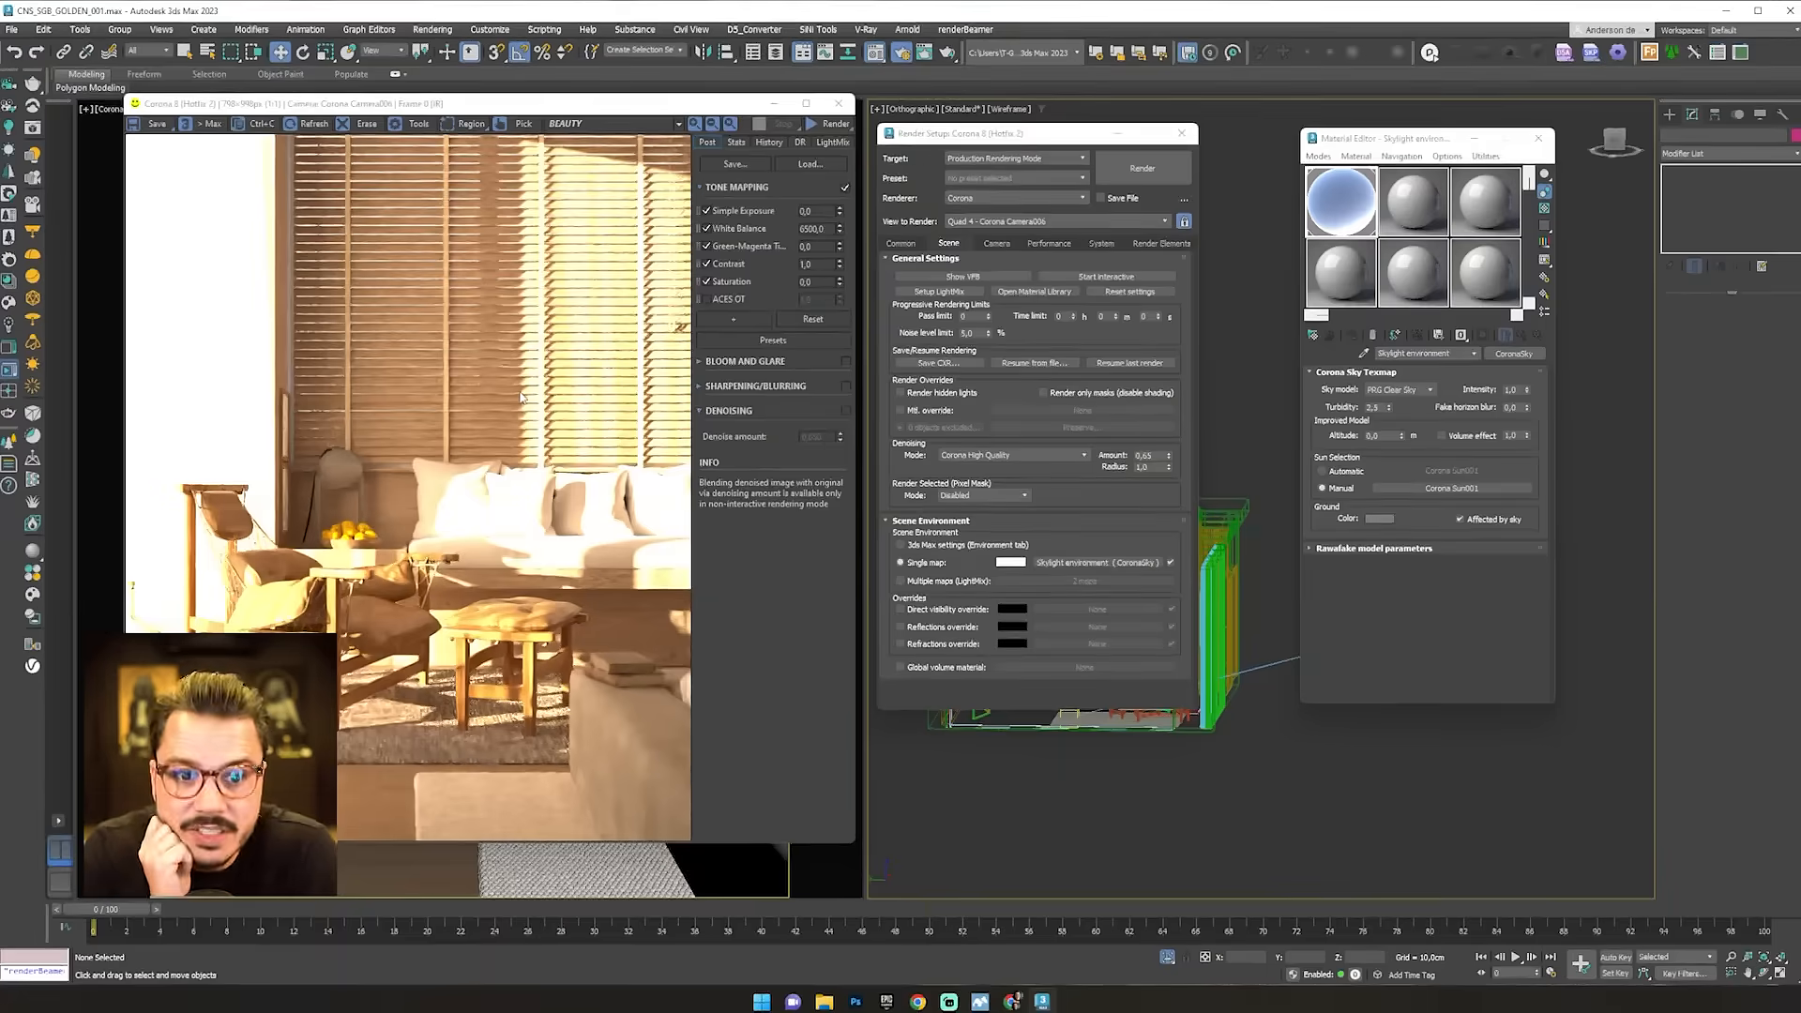
key(shift+q)
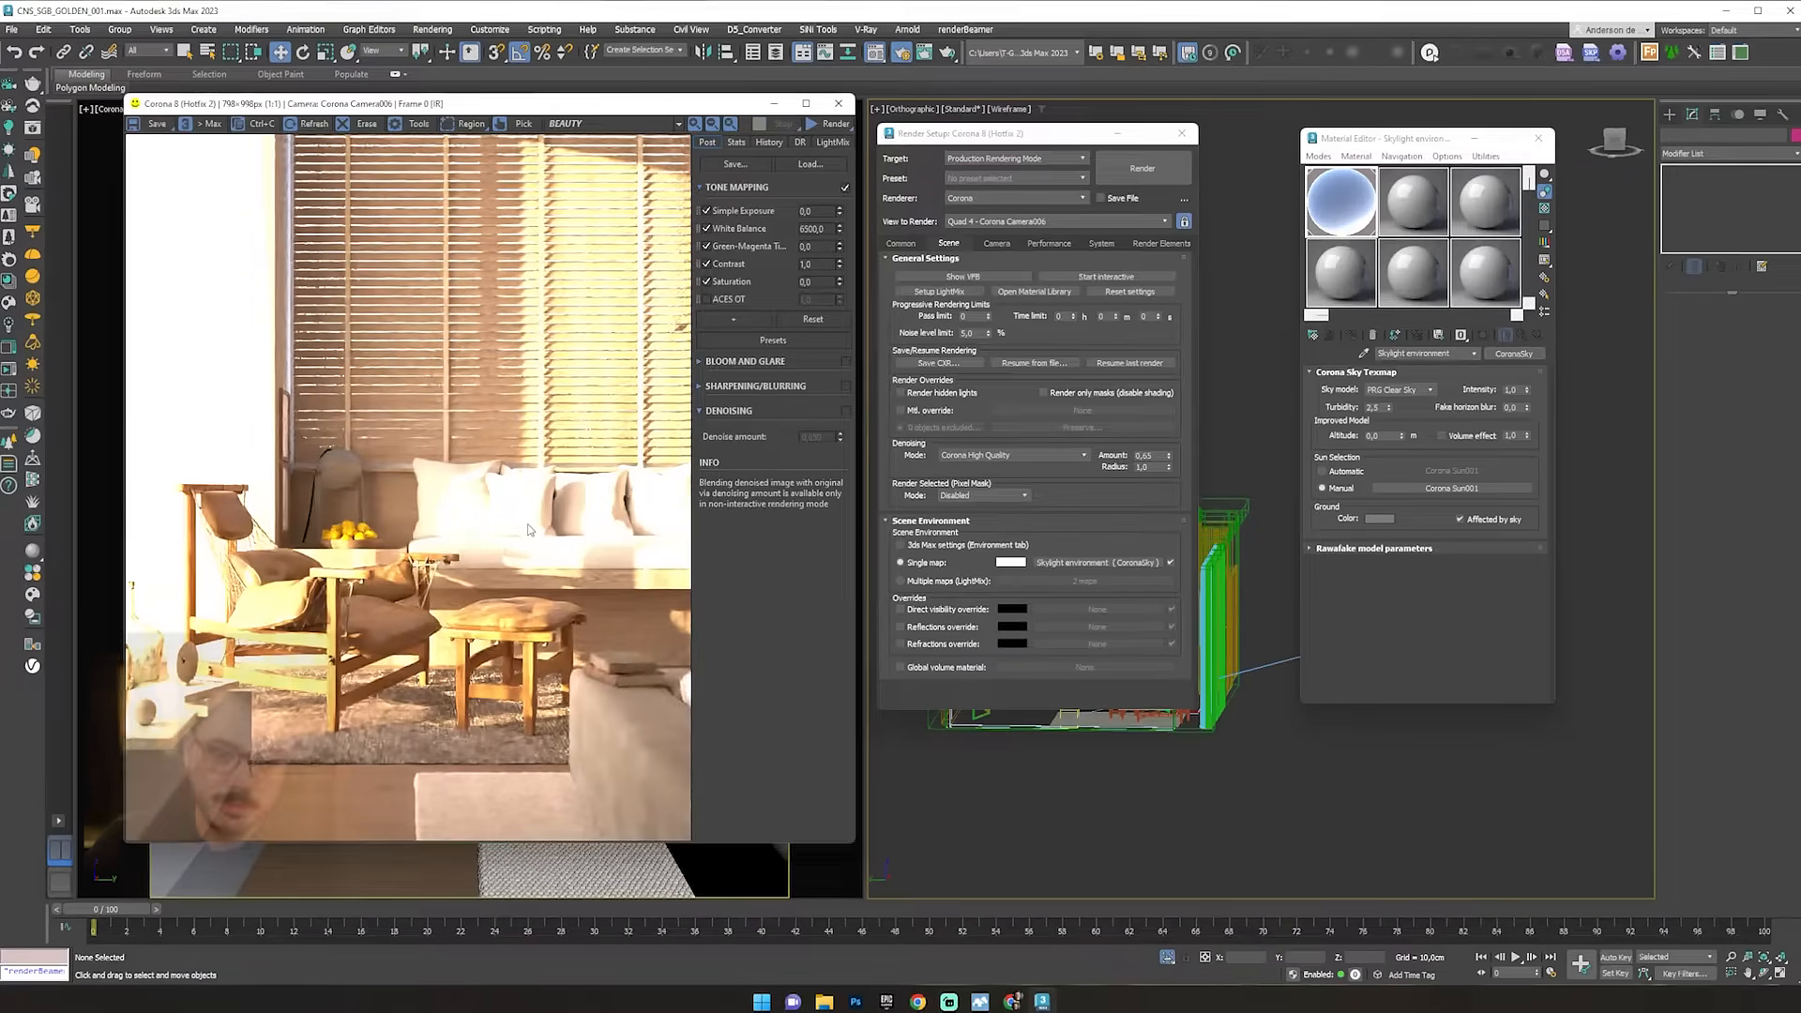
- Switch to the Pinterest golden-hour board in the browser, examine the light in the reference pins, and return to 3ds Max
mouse_move(1011, 1001)
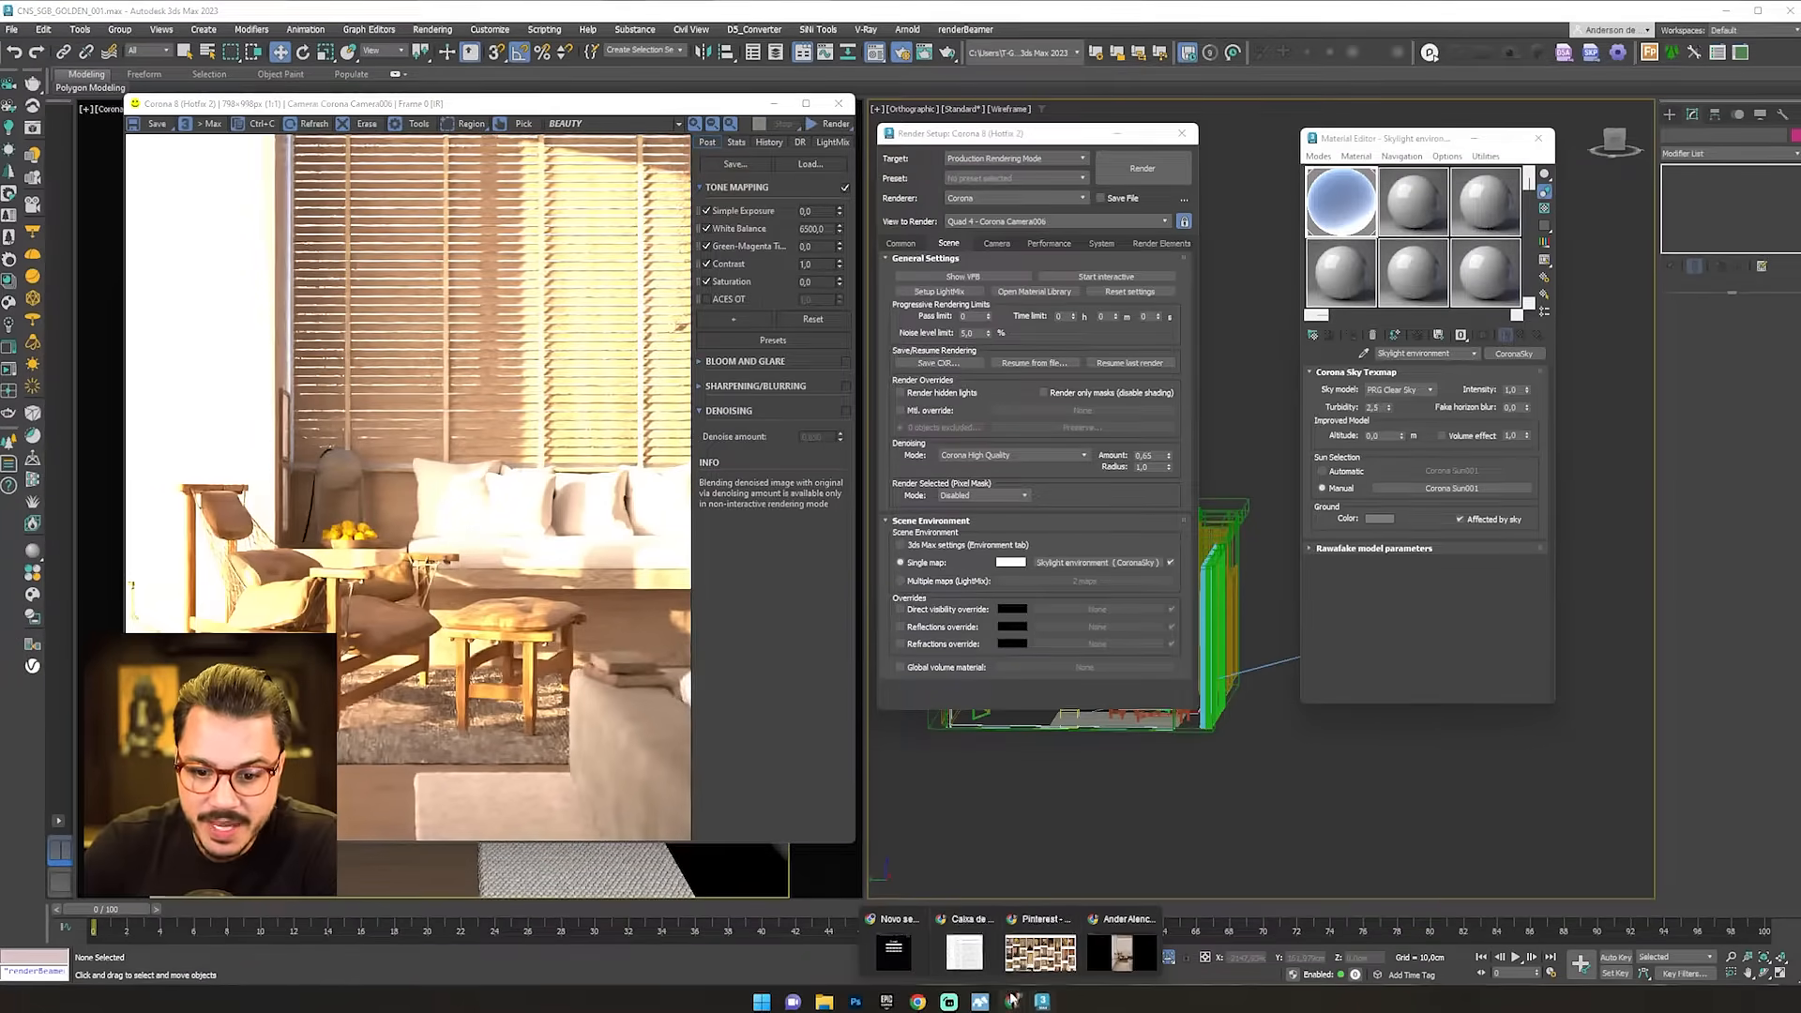
click(1037, 946)
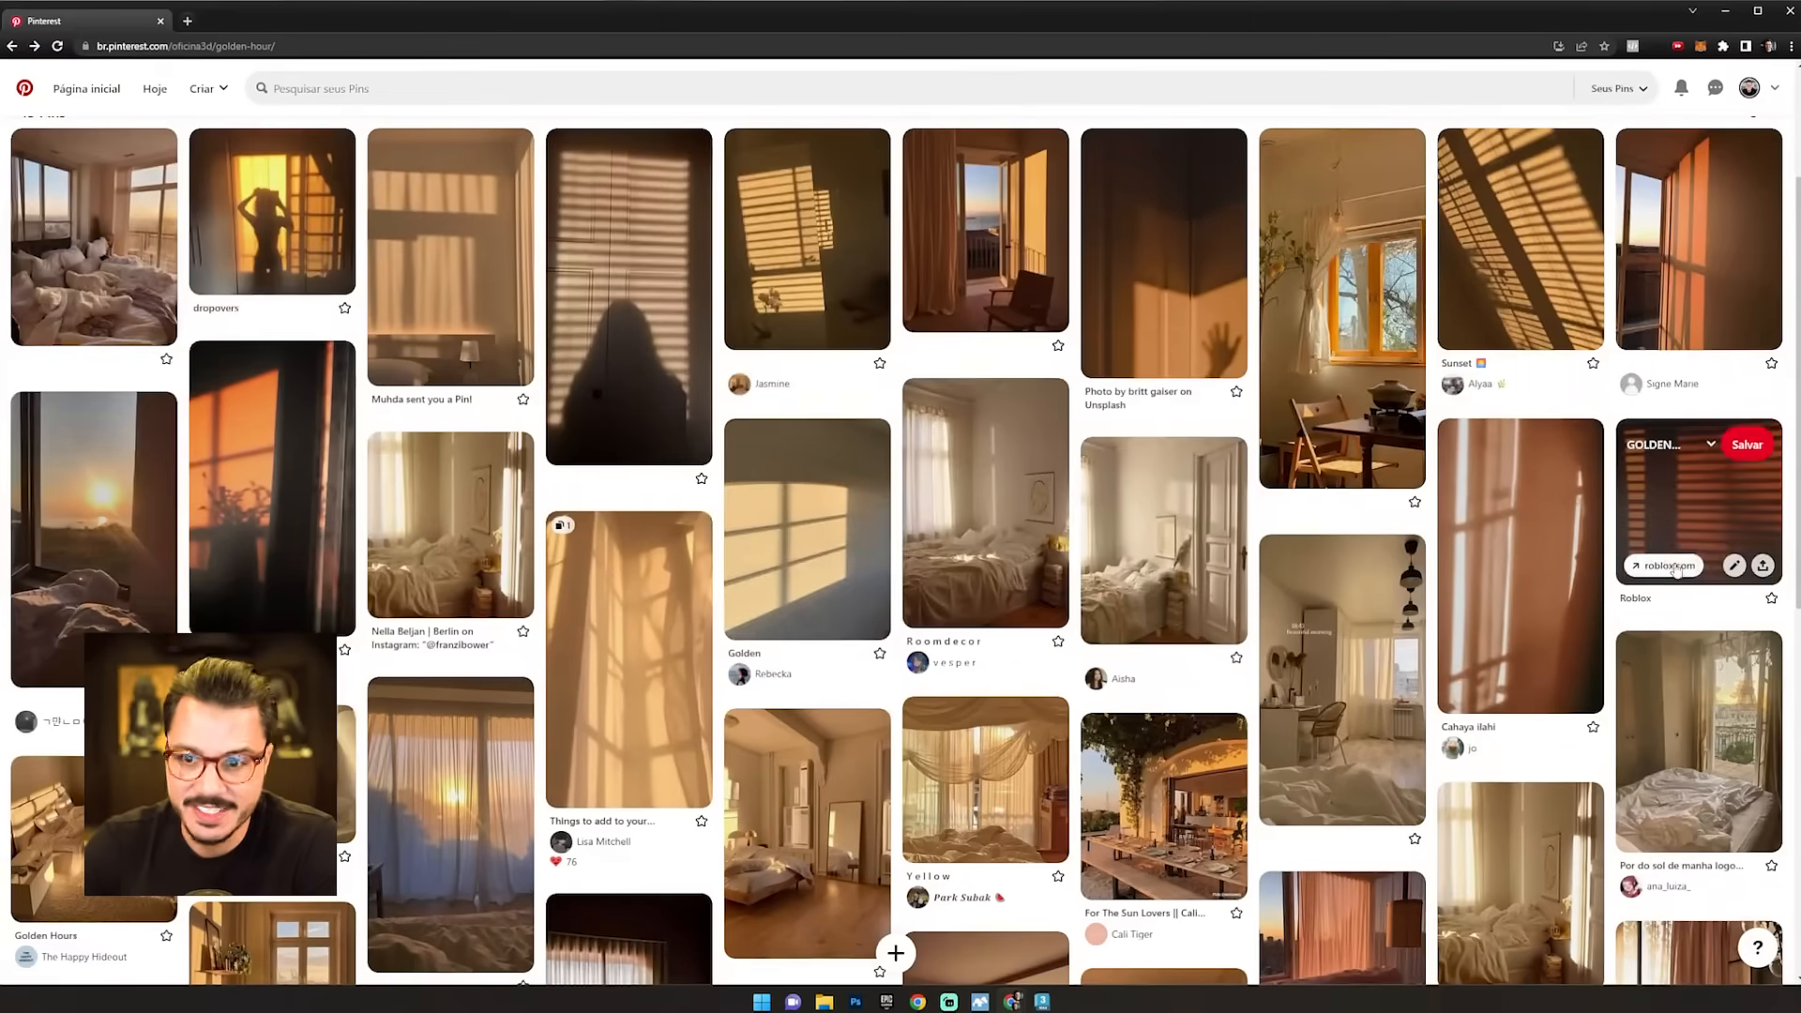
scroll(488, 469, up, 2)
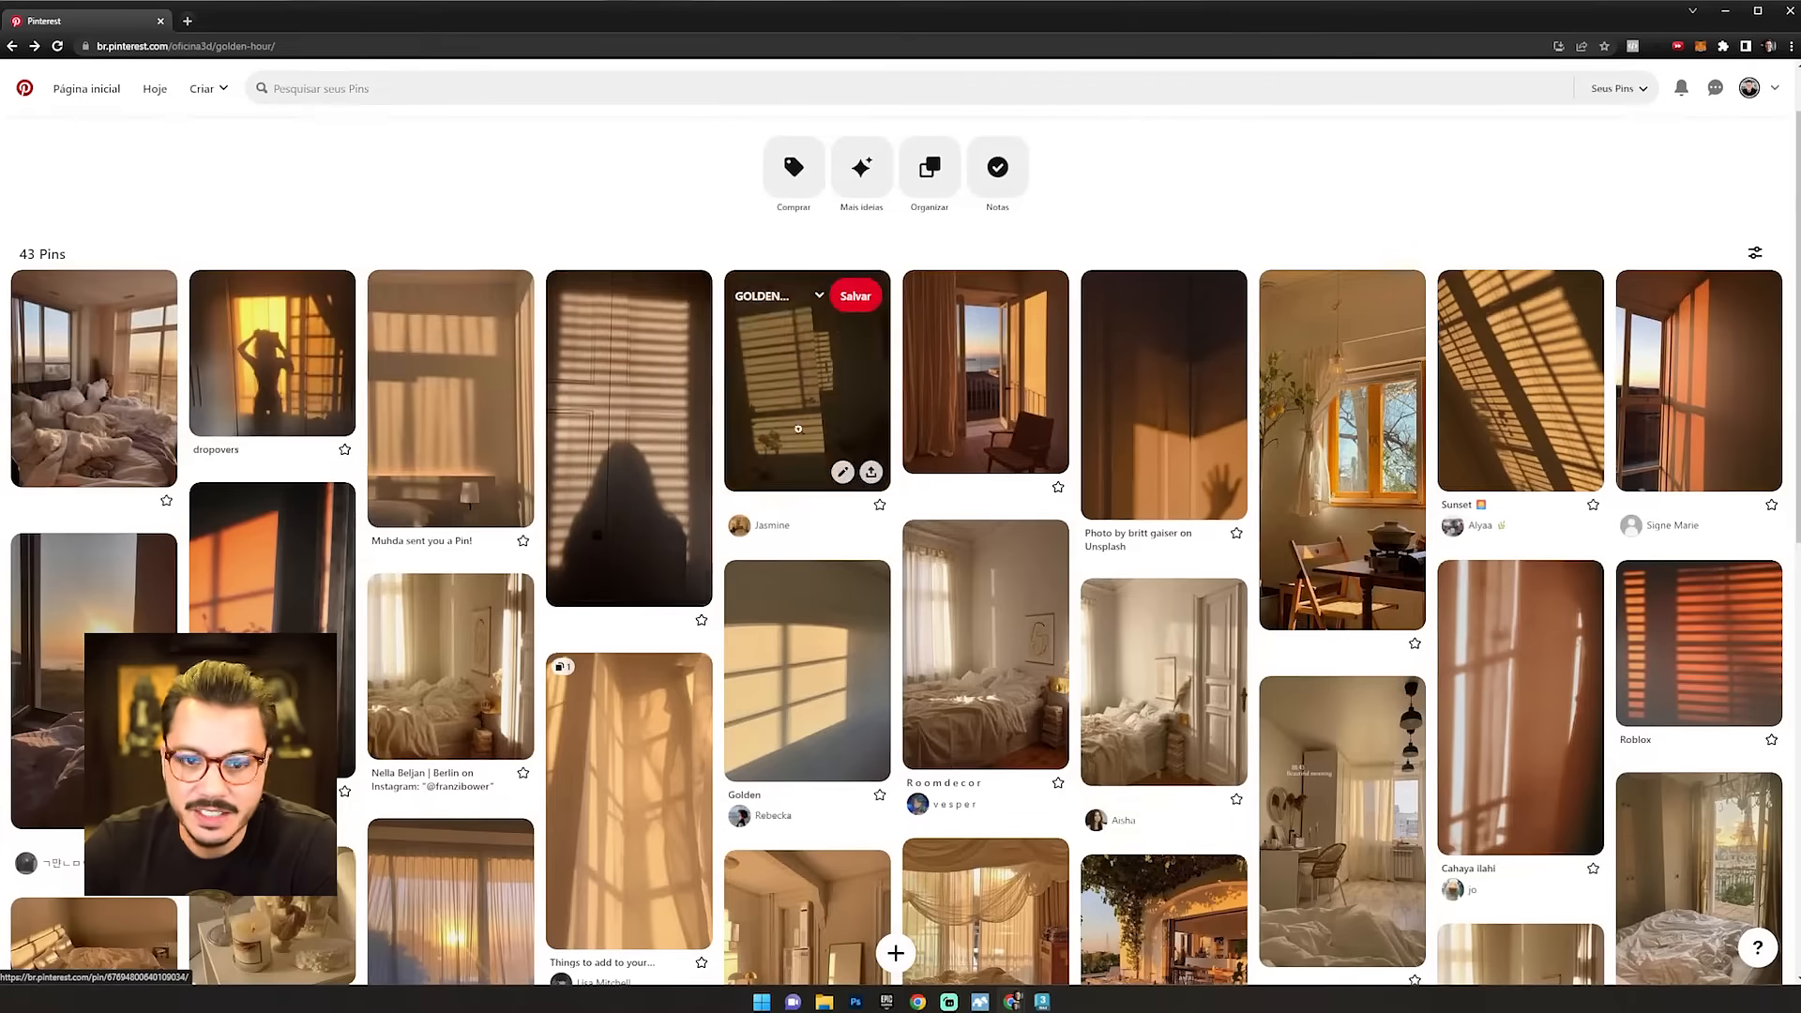
scroll(1125, 488, down, 4)
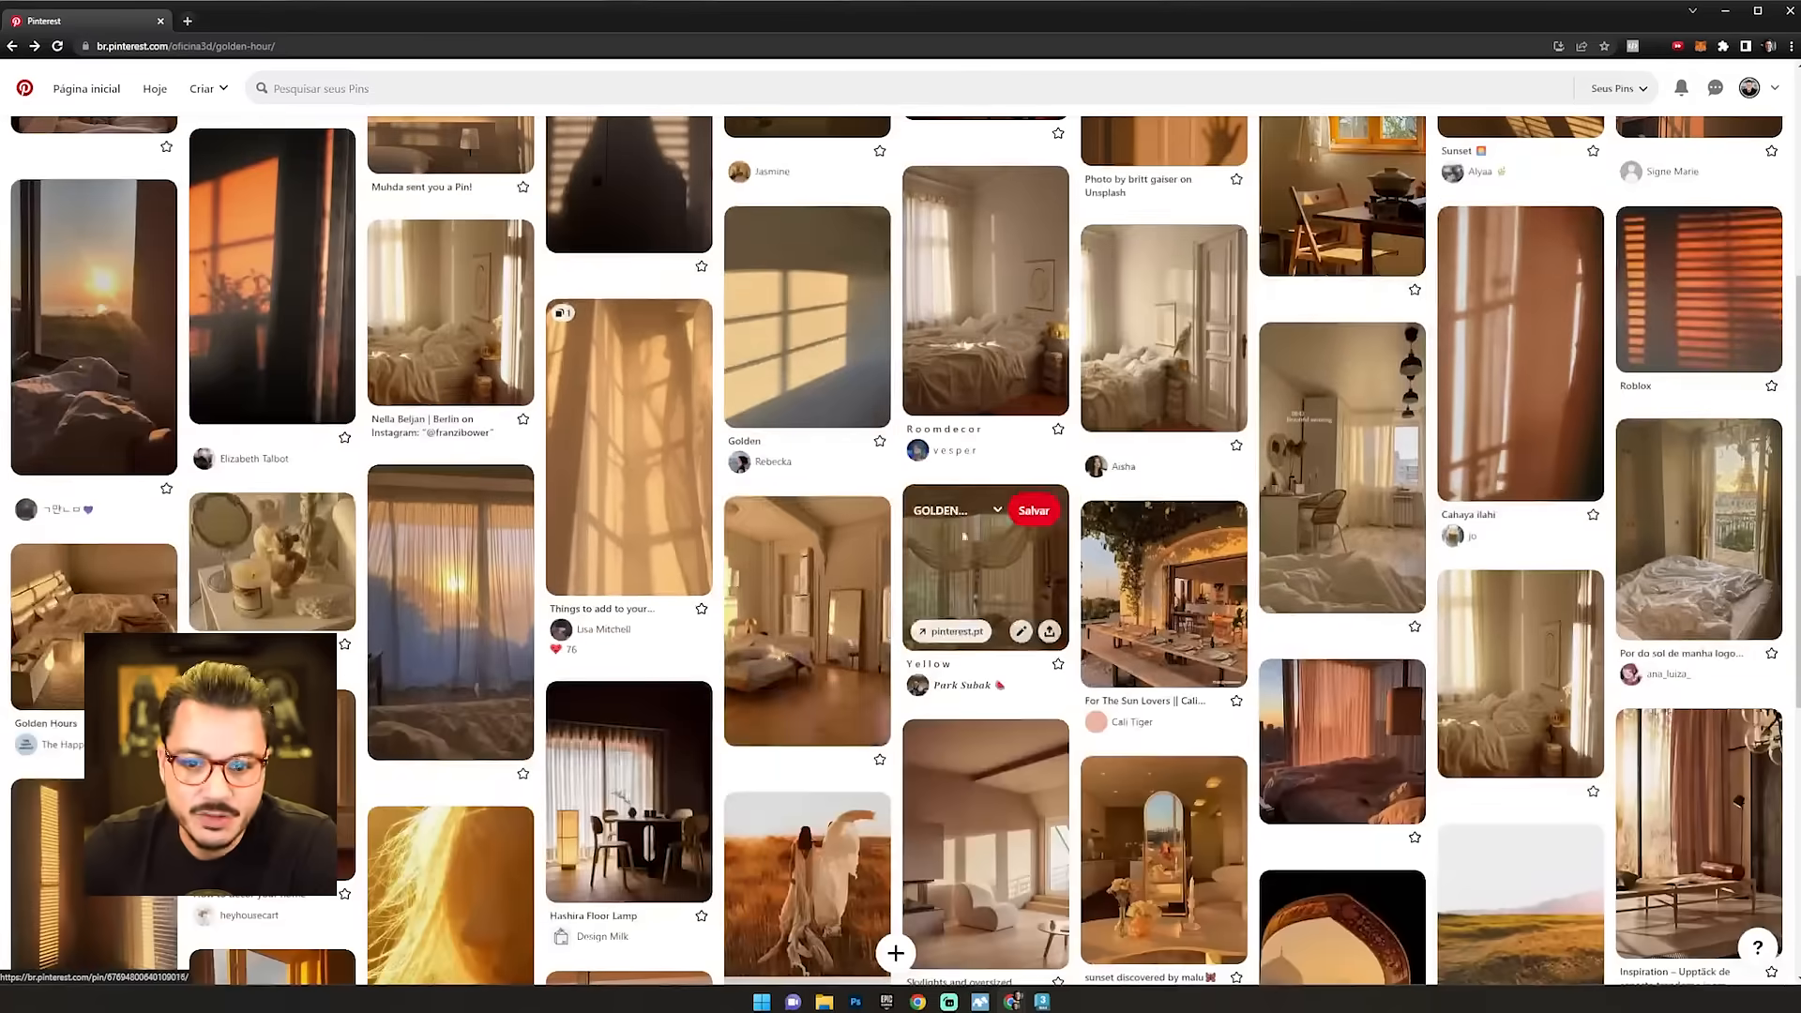
click(1724, 11)
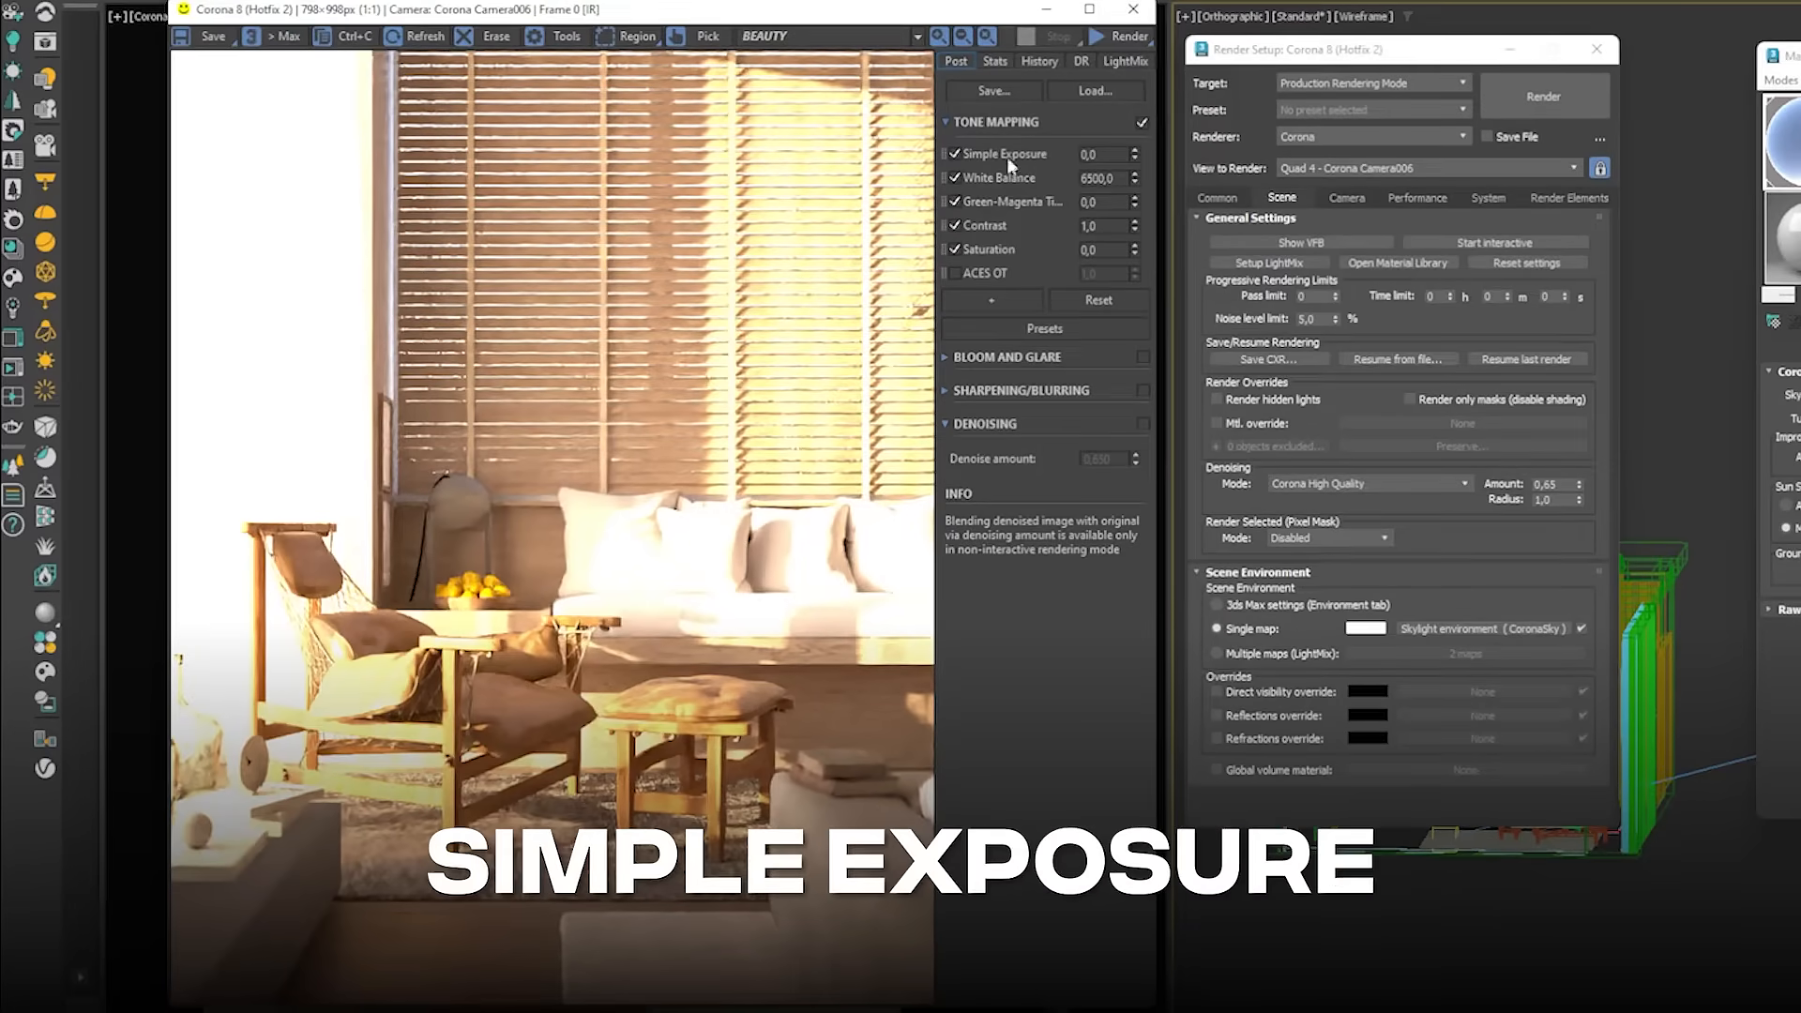
- Lower the render's Simple Exposure to -2 and further to -3, and inspect the curtain up close
double_click(1089, 153)
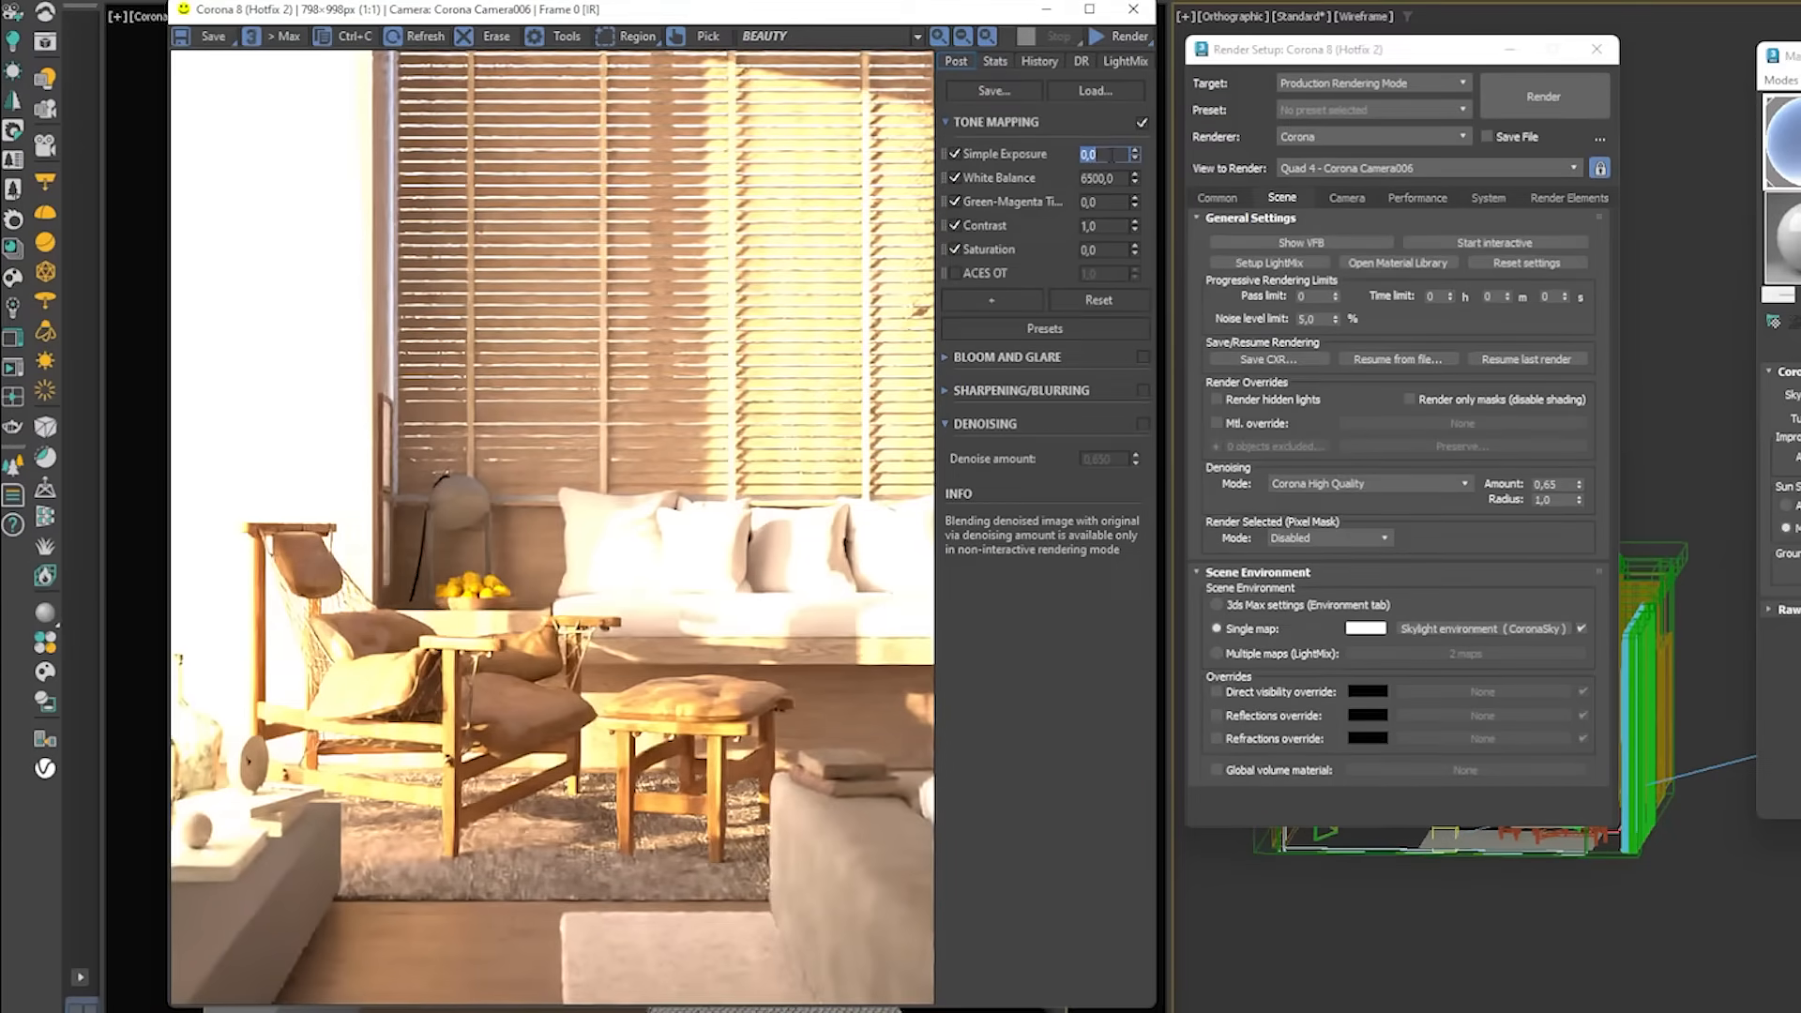
text(-2)
key(Return)
text(-3)
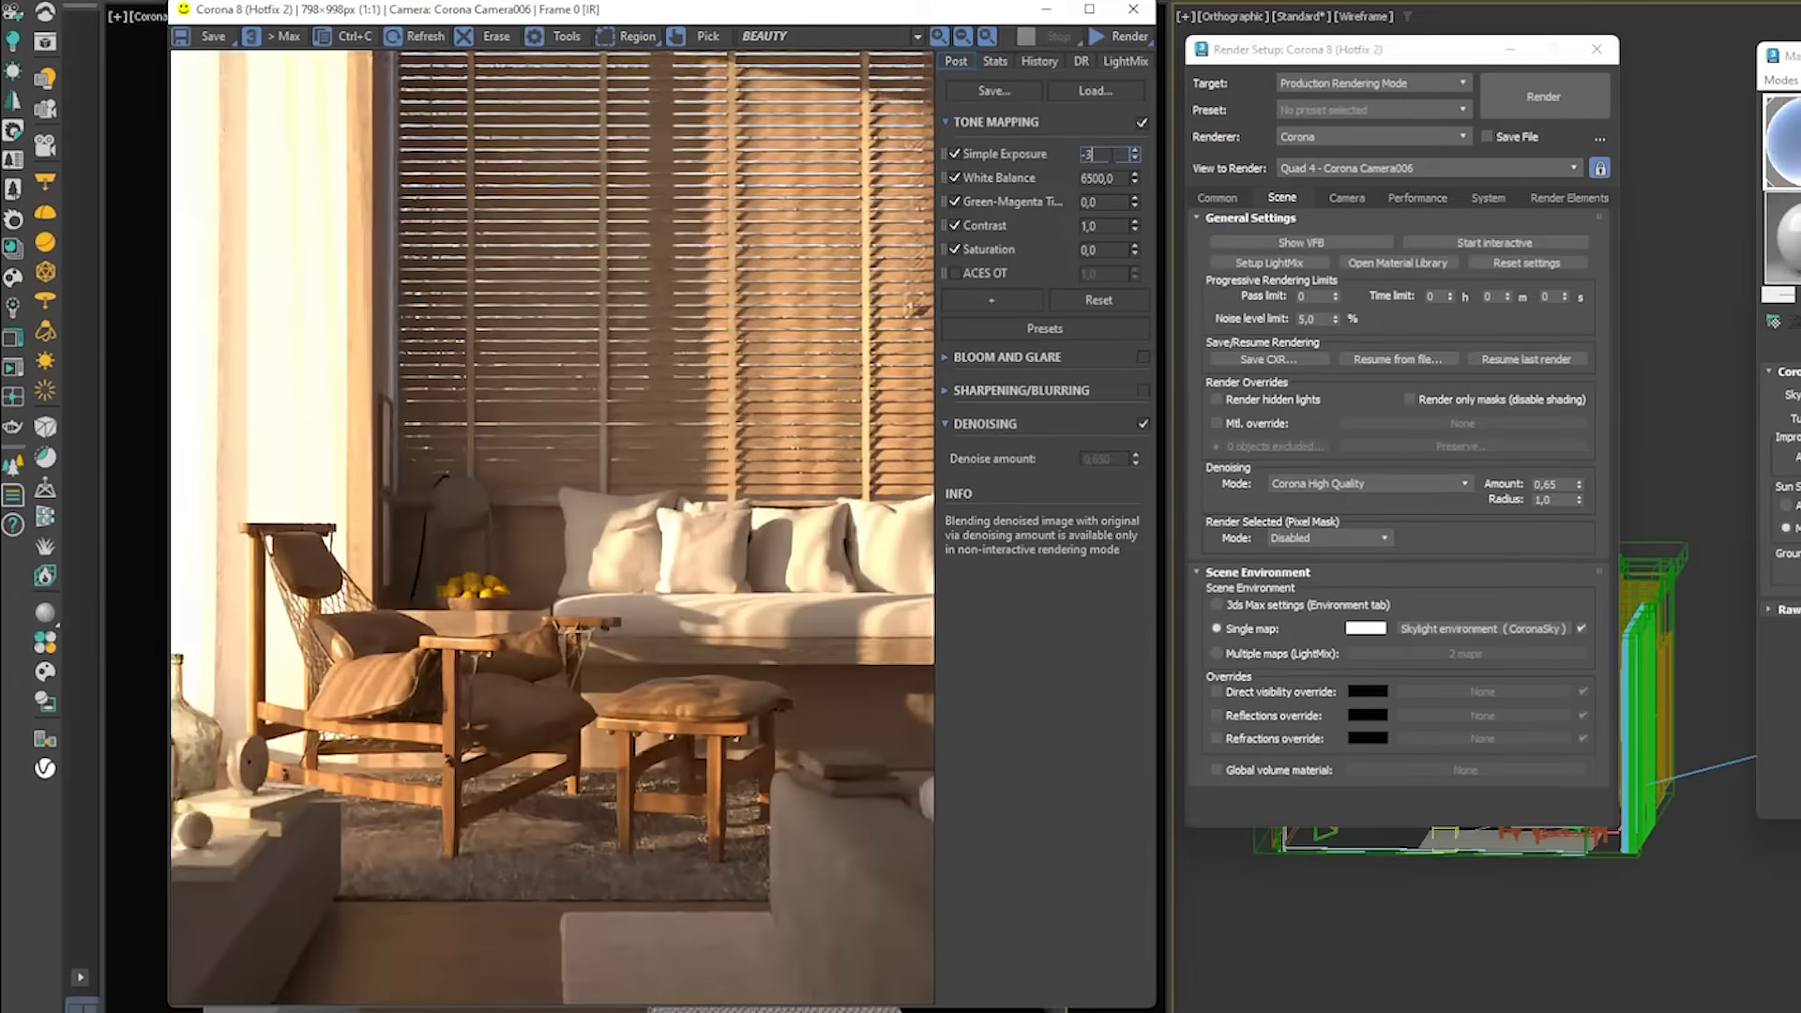
key(Return)
click(1112, 154)
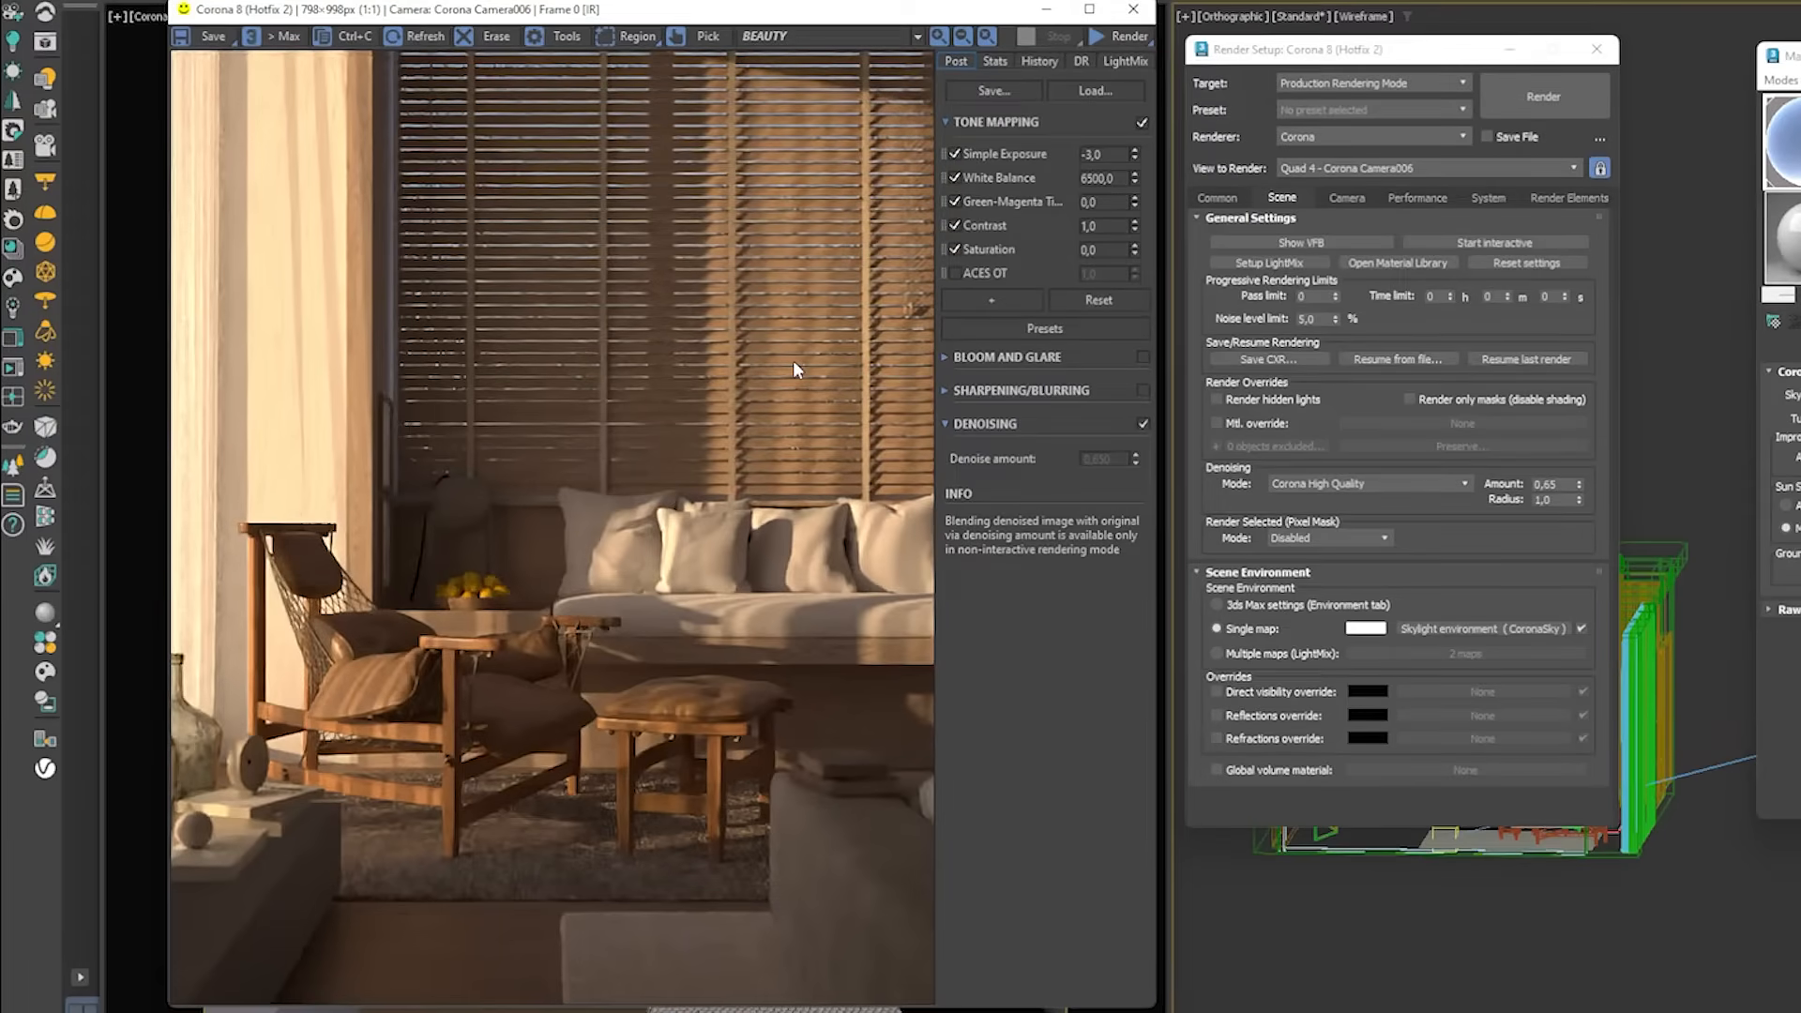
scroll(264, 206, up, 1)
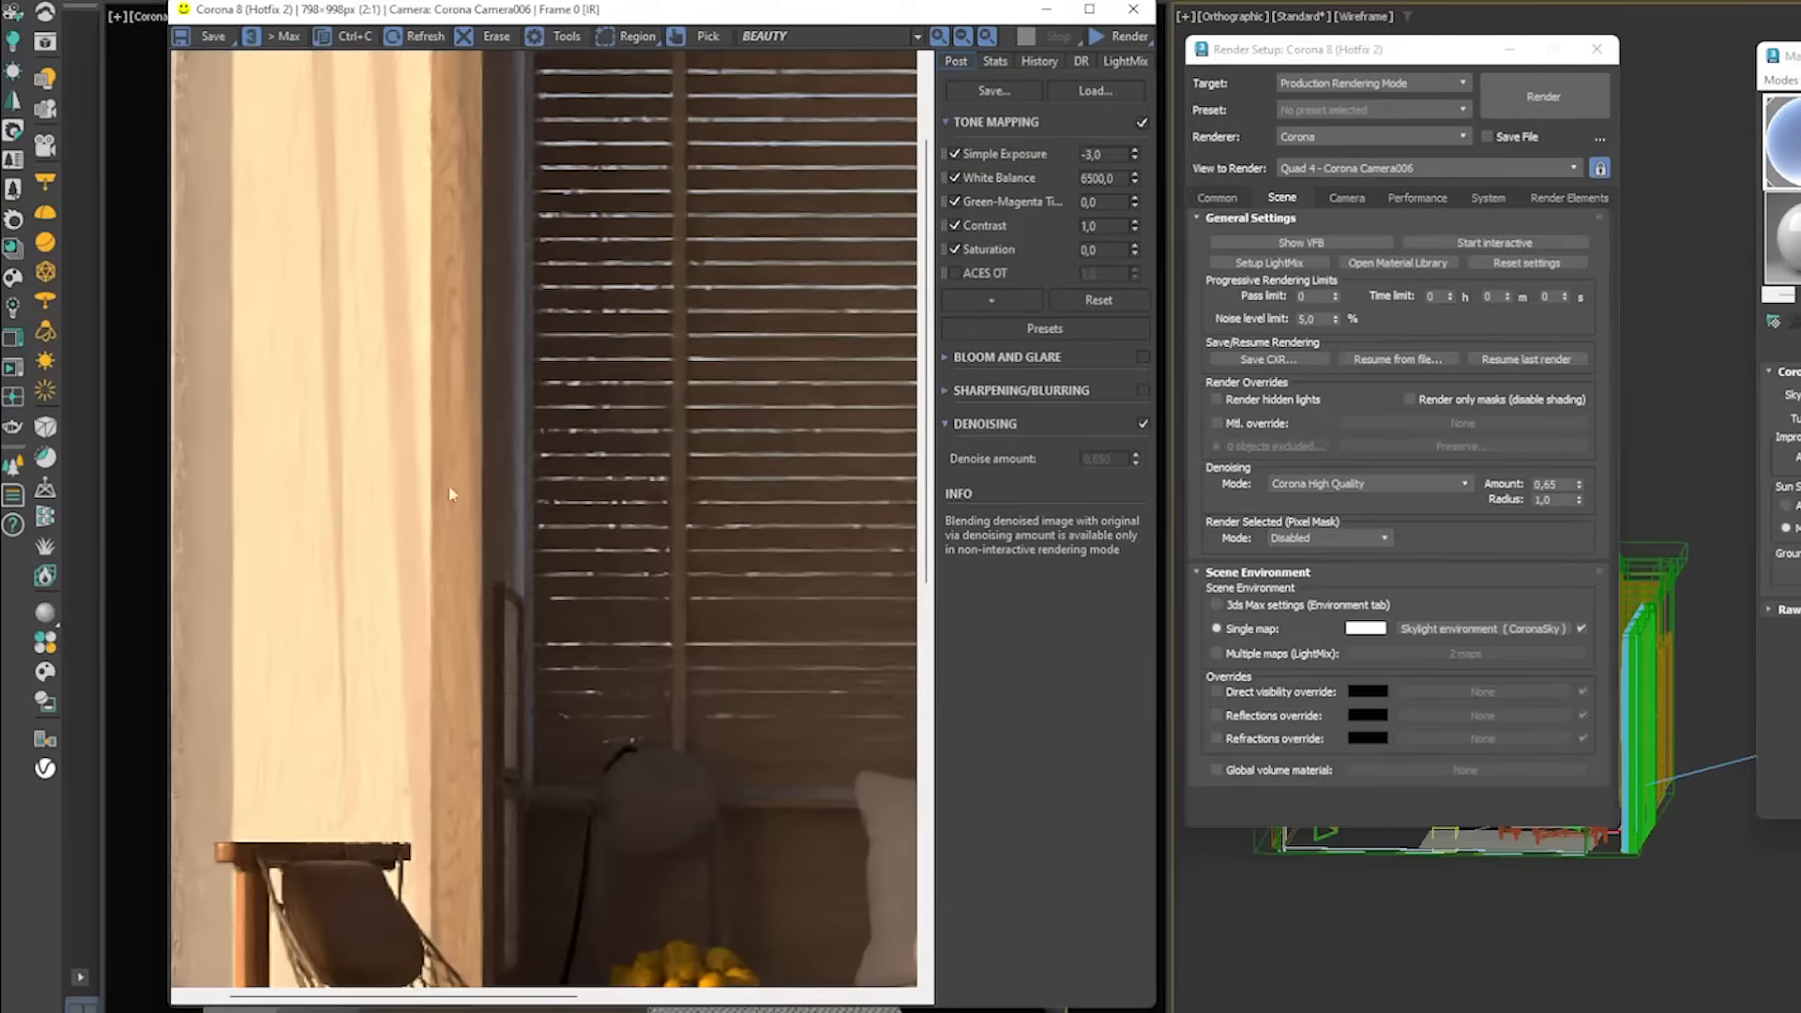
scroll(309, 159, up, 1)
scroll(480, 233, down, 2)
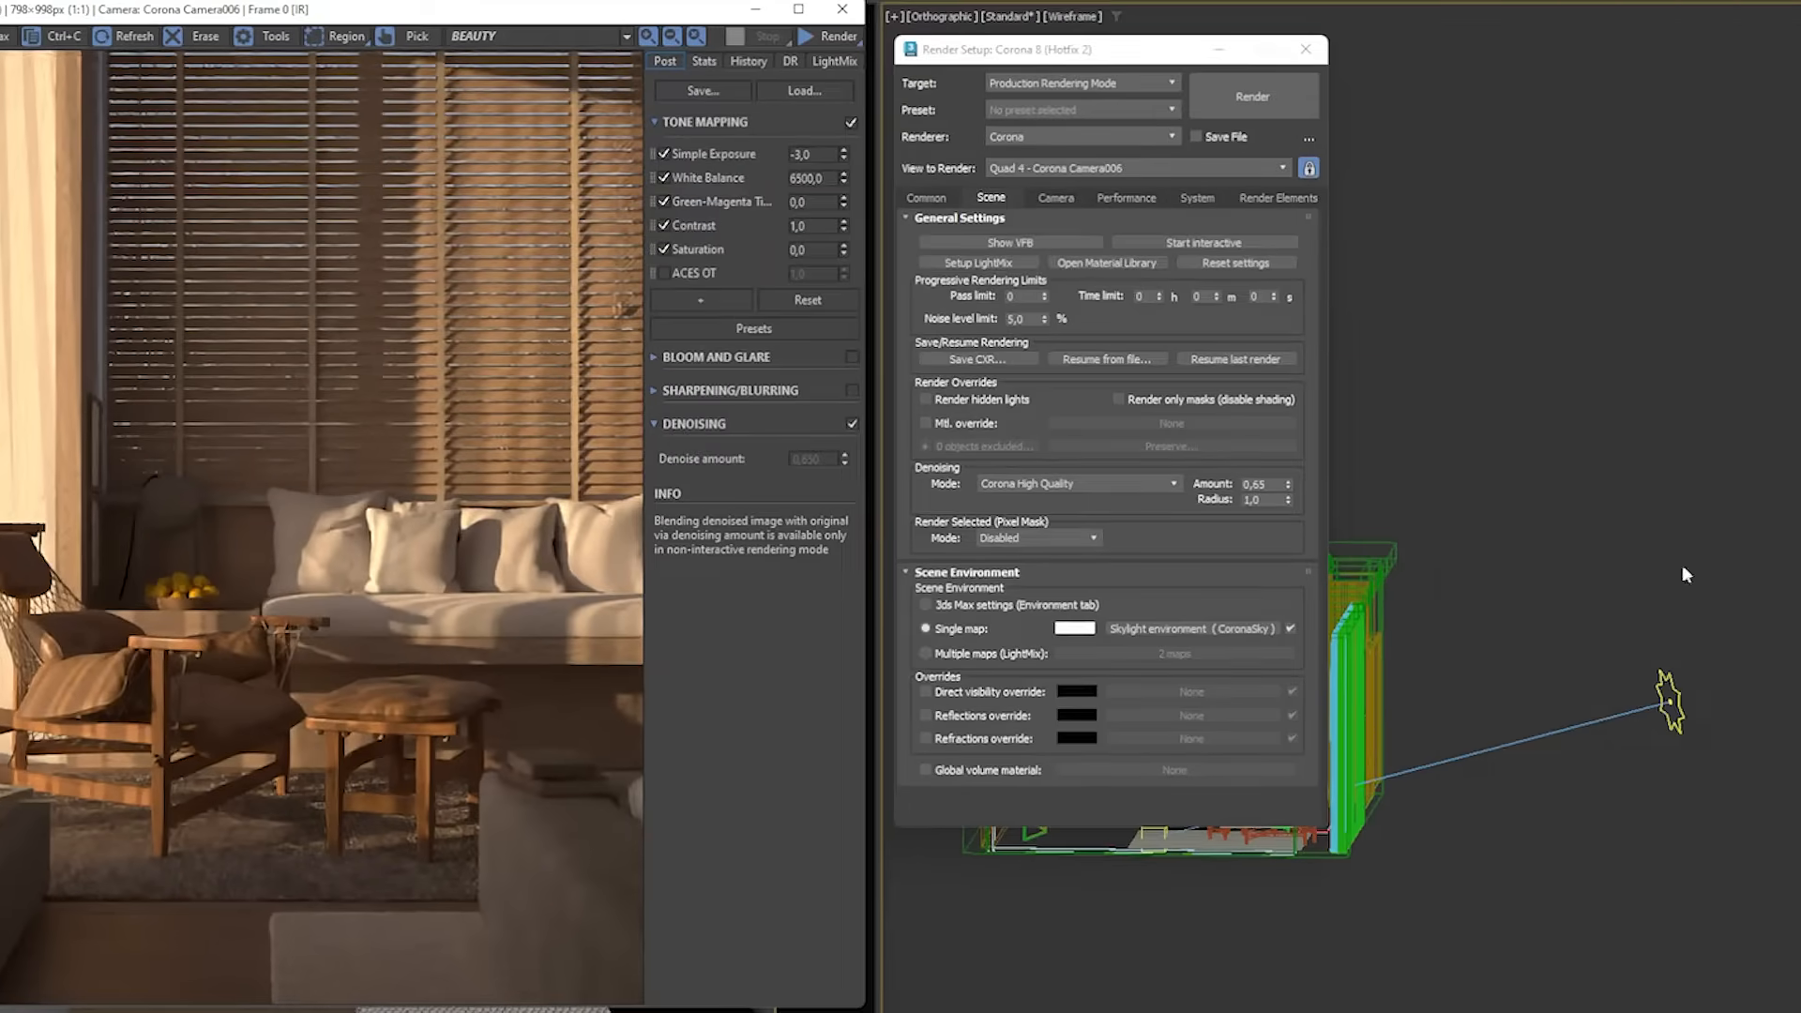
- Inspect the shadow edges on the sofa cushions and set the Corona sun's size to 3
click(1671, 705)
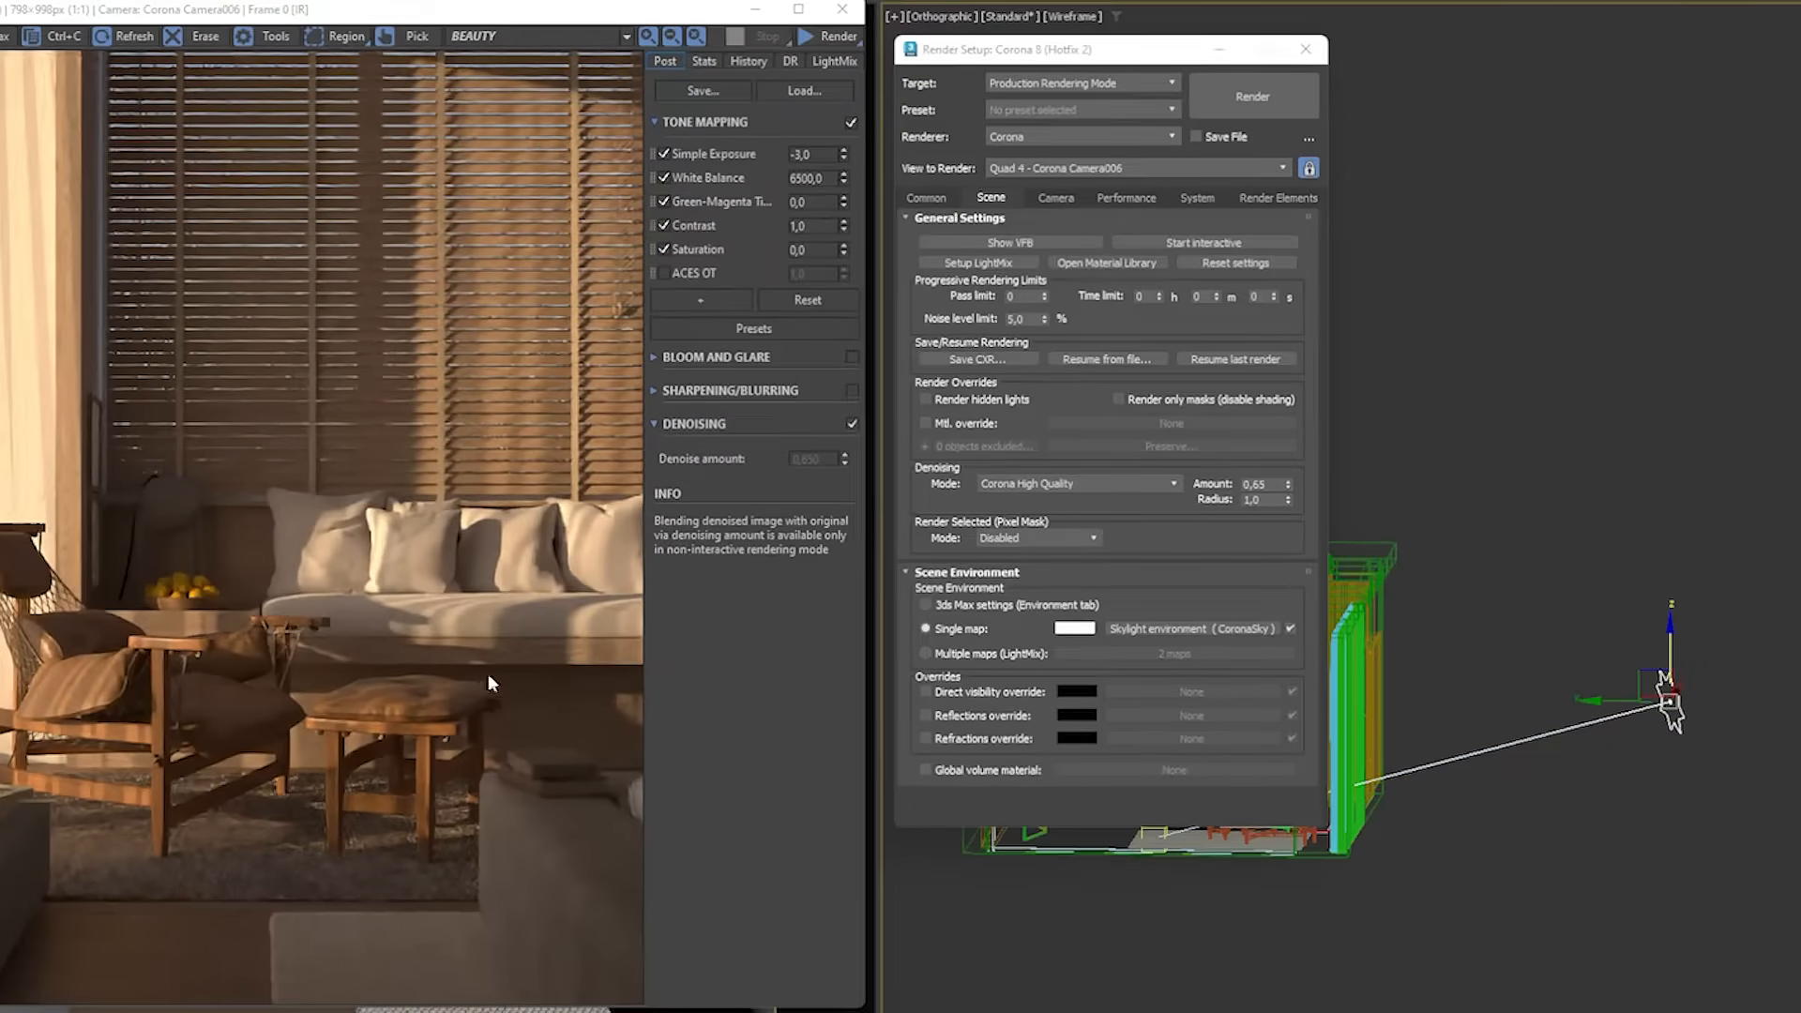
scroll(405, 583, up, 1)
middle_drag(562, 522, 253, 600)
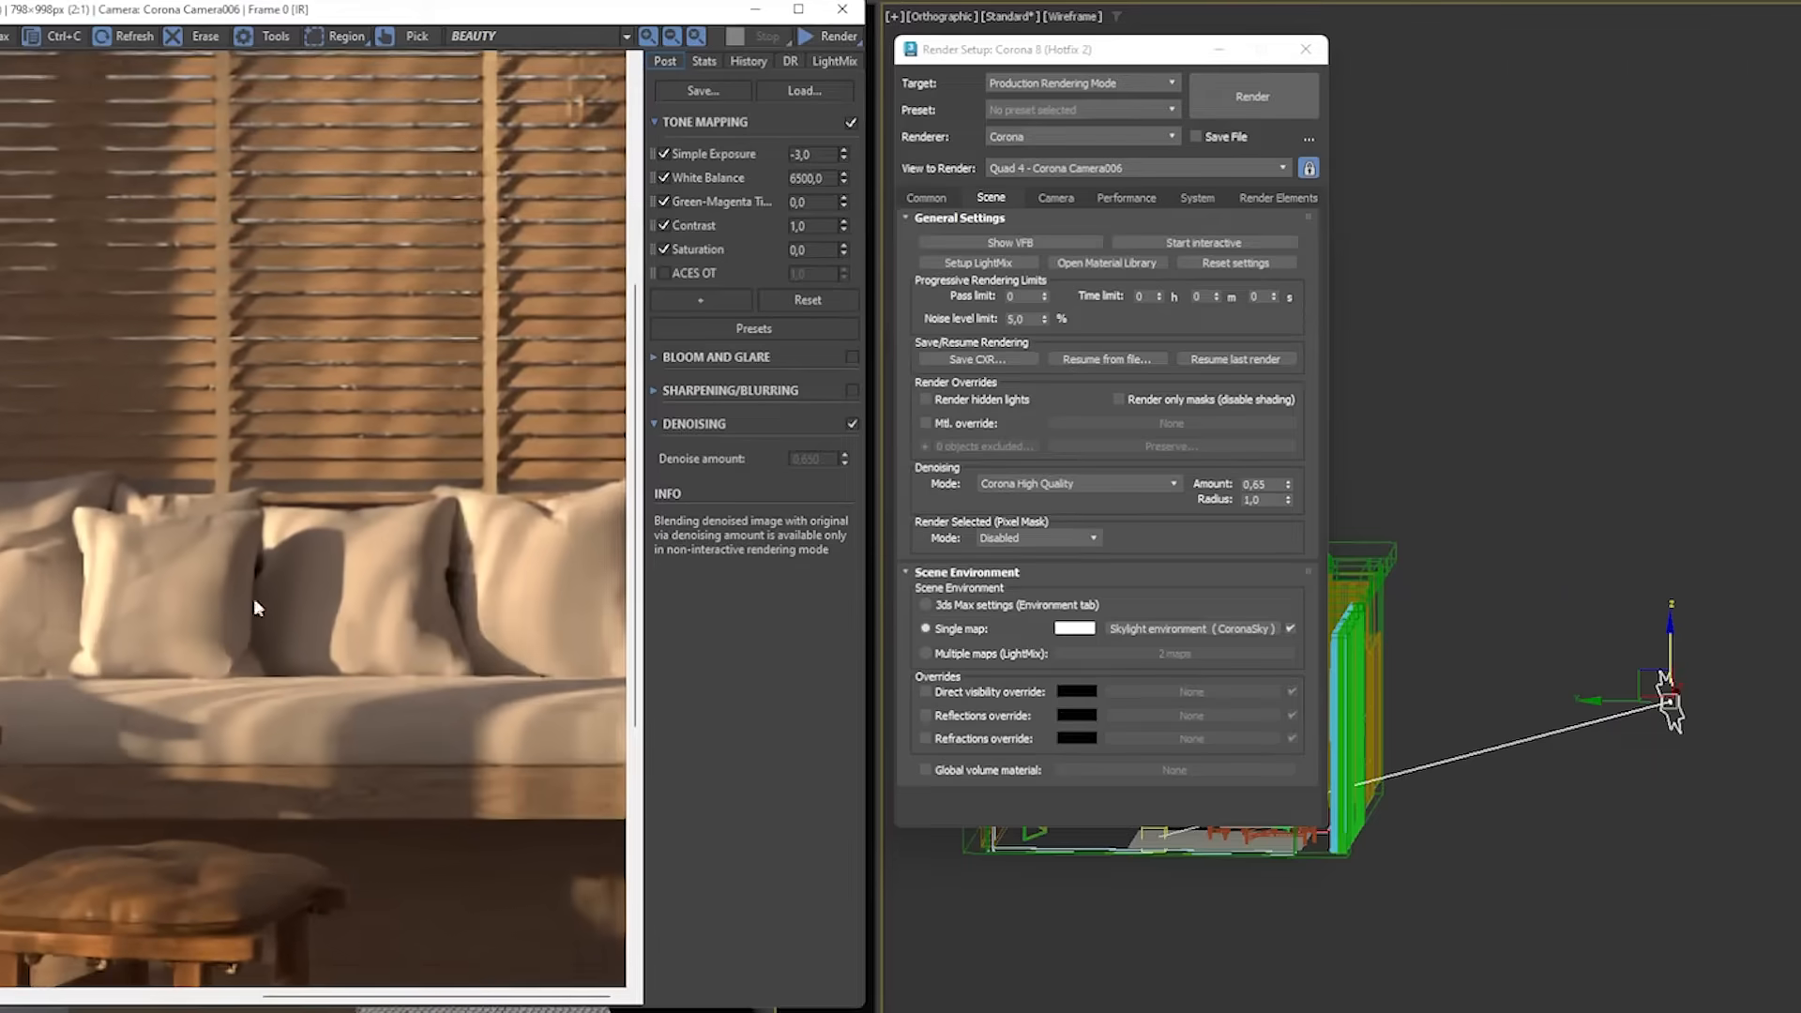
scroll(361, 718, down, 1)
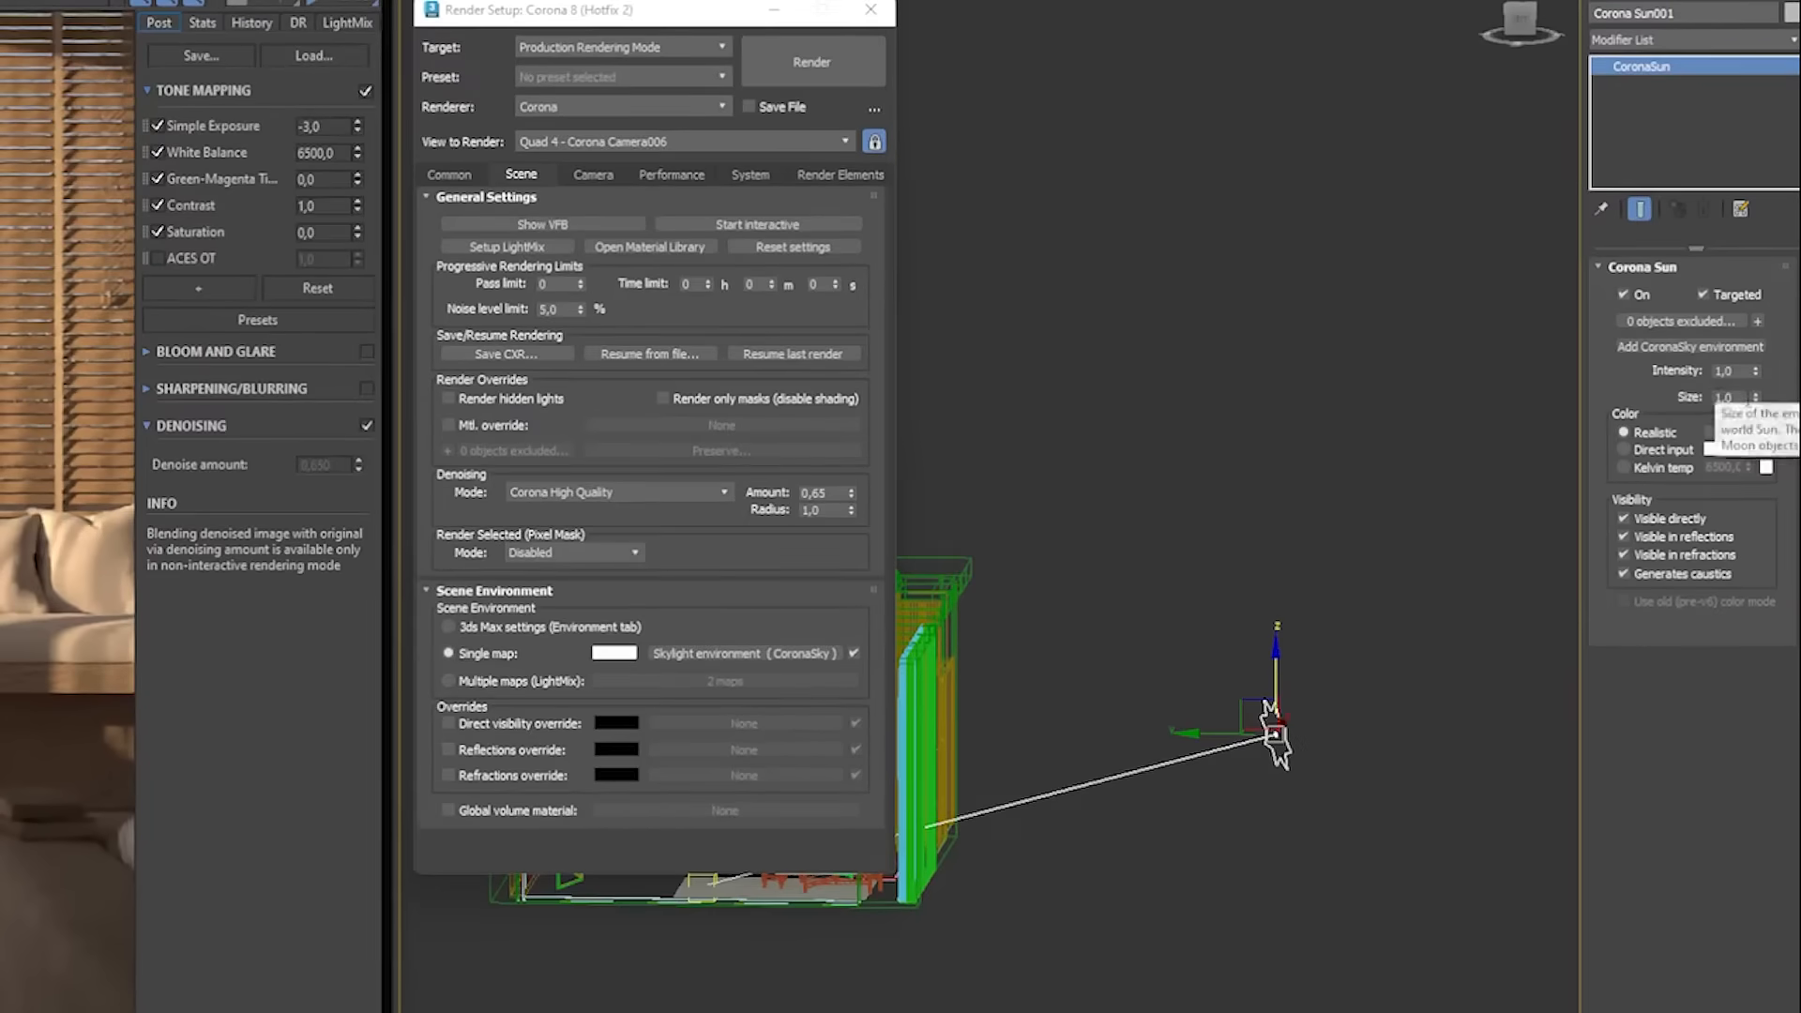
double_click(1746, 397)
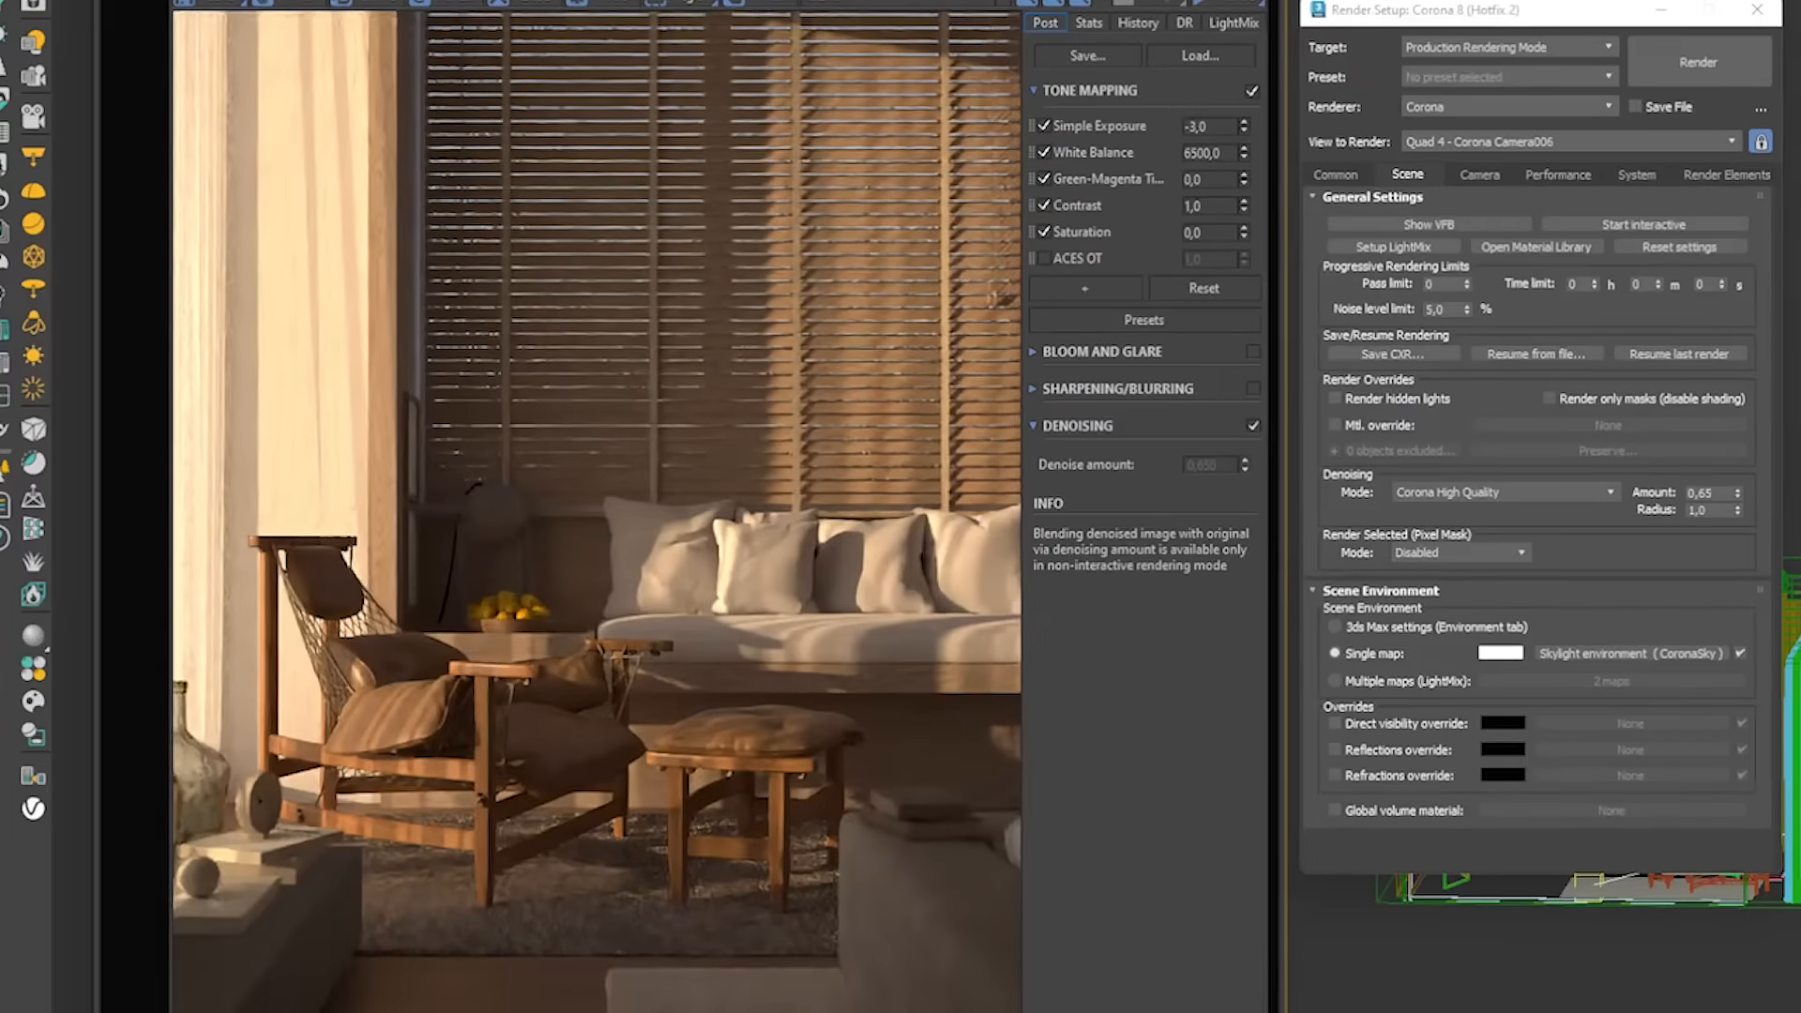
text(3)
key(Return)
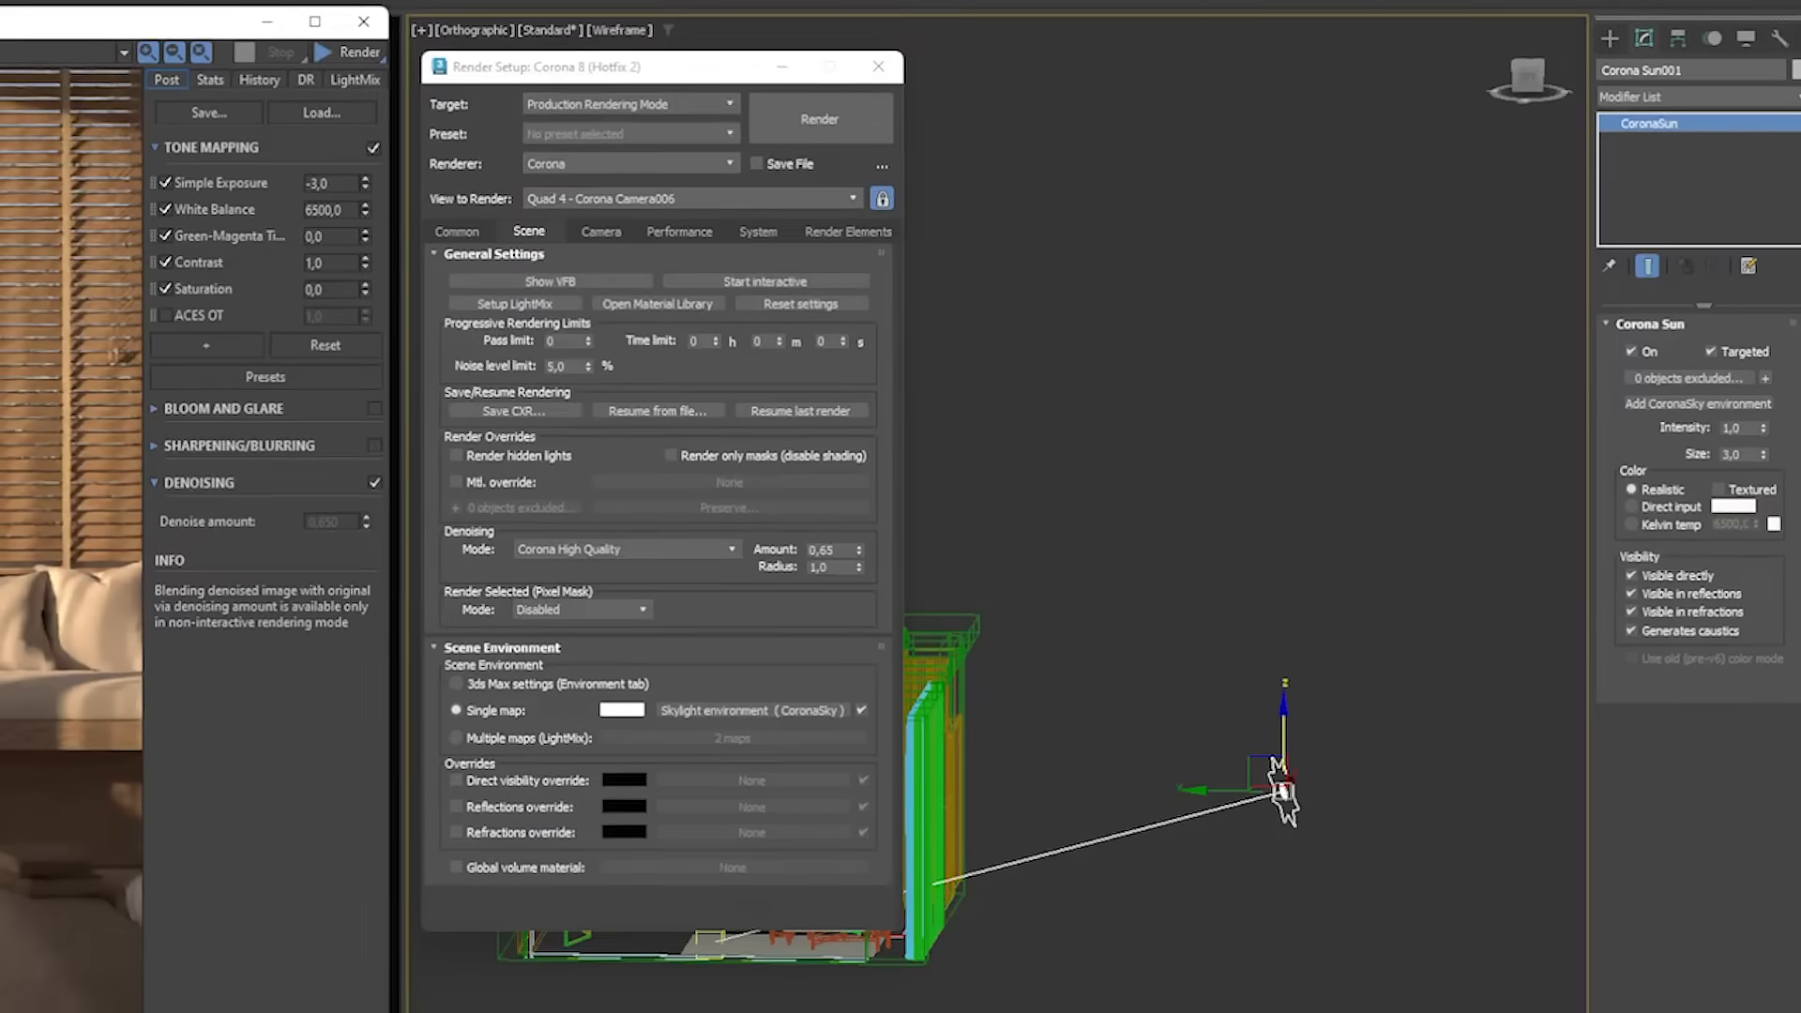
- Store the current render in the frame buffer history and start the interactive render
click(259, 79)
click(265, 111)
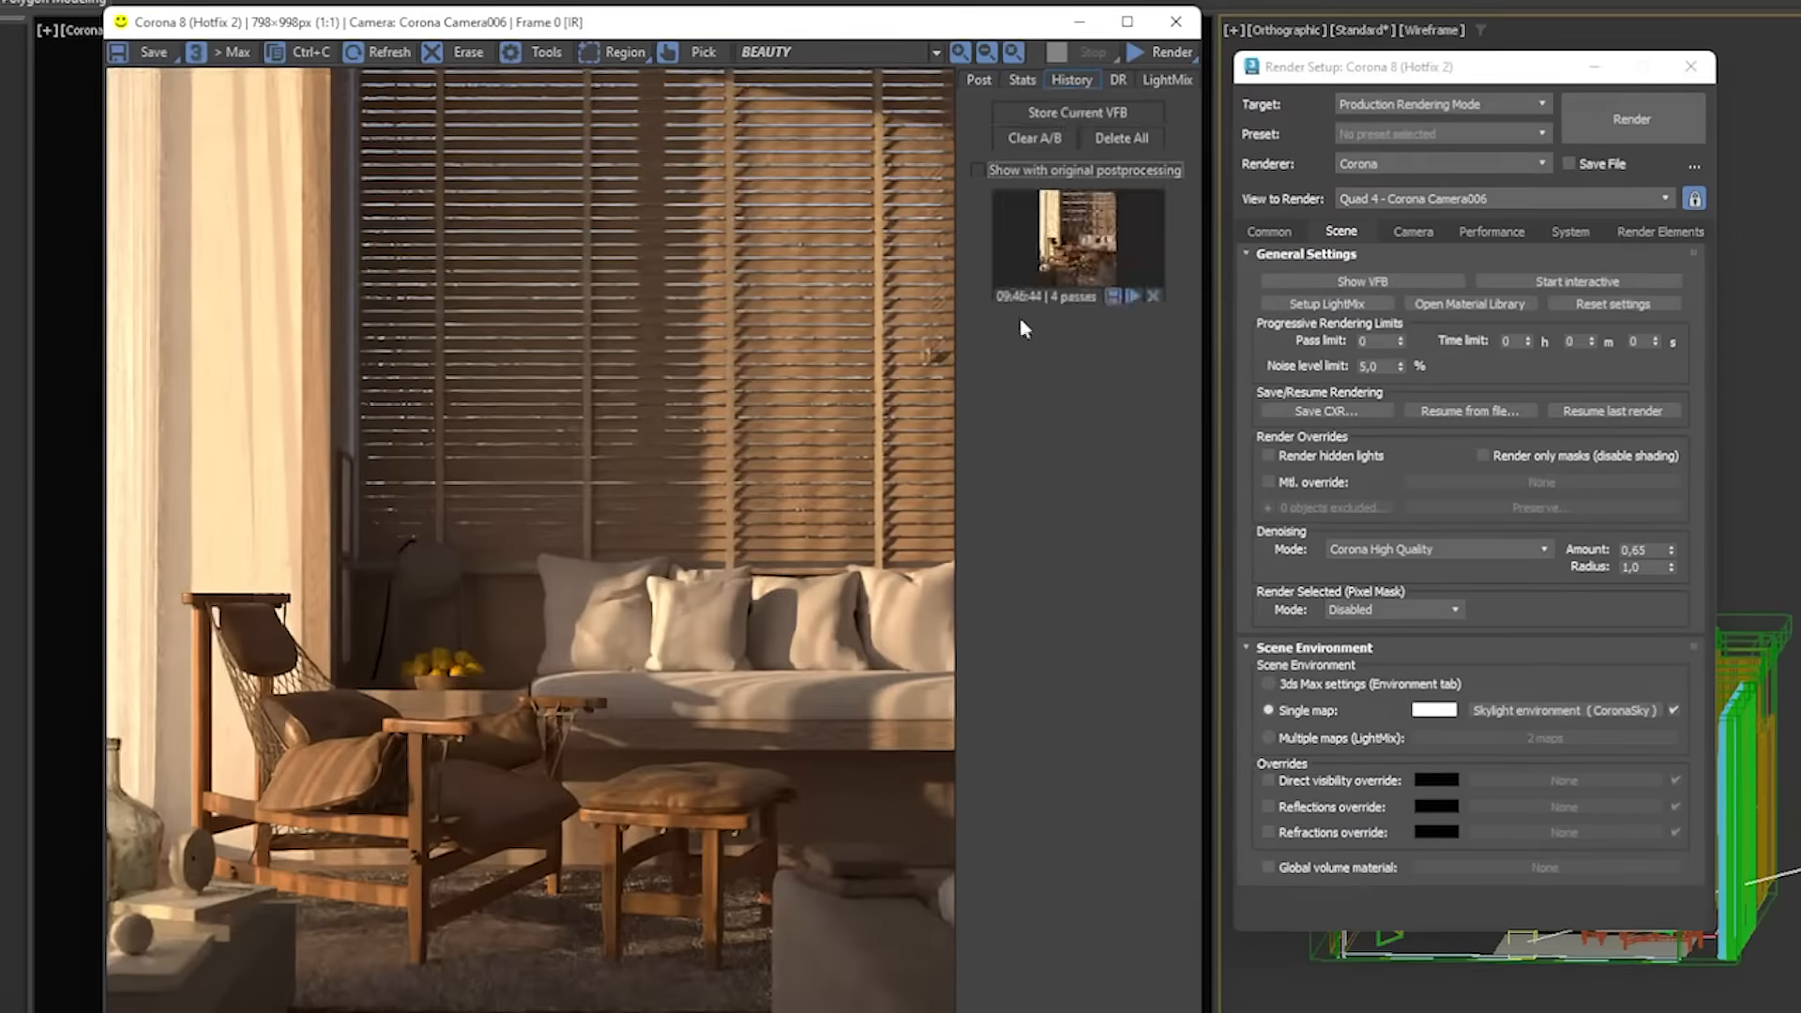
click(979, 80)
click(1172, 60)
click(1163, 78)
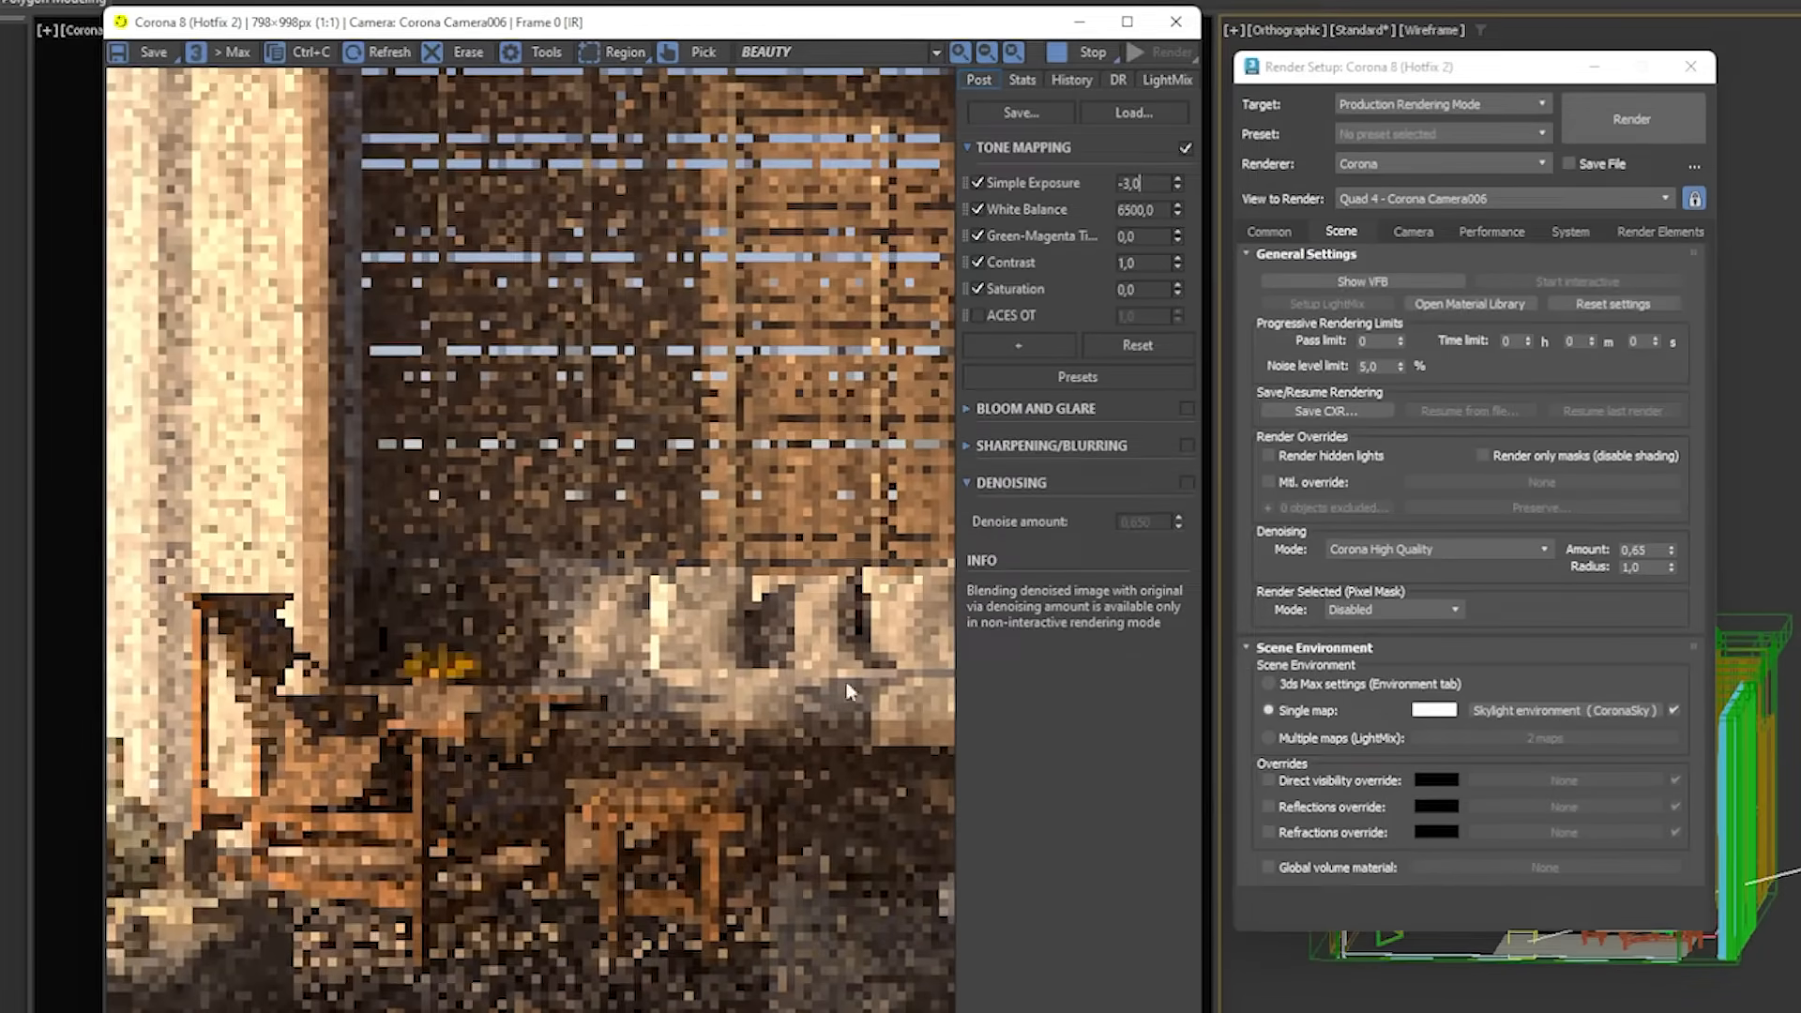
- Compare the stored render as A against the current one across the whole image, and stop the interactive render
scroll(829, 812, up, 1)
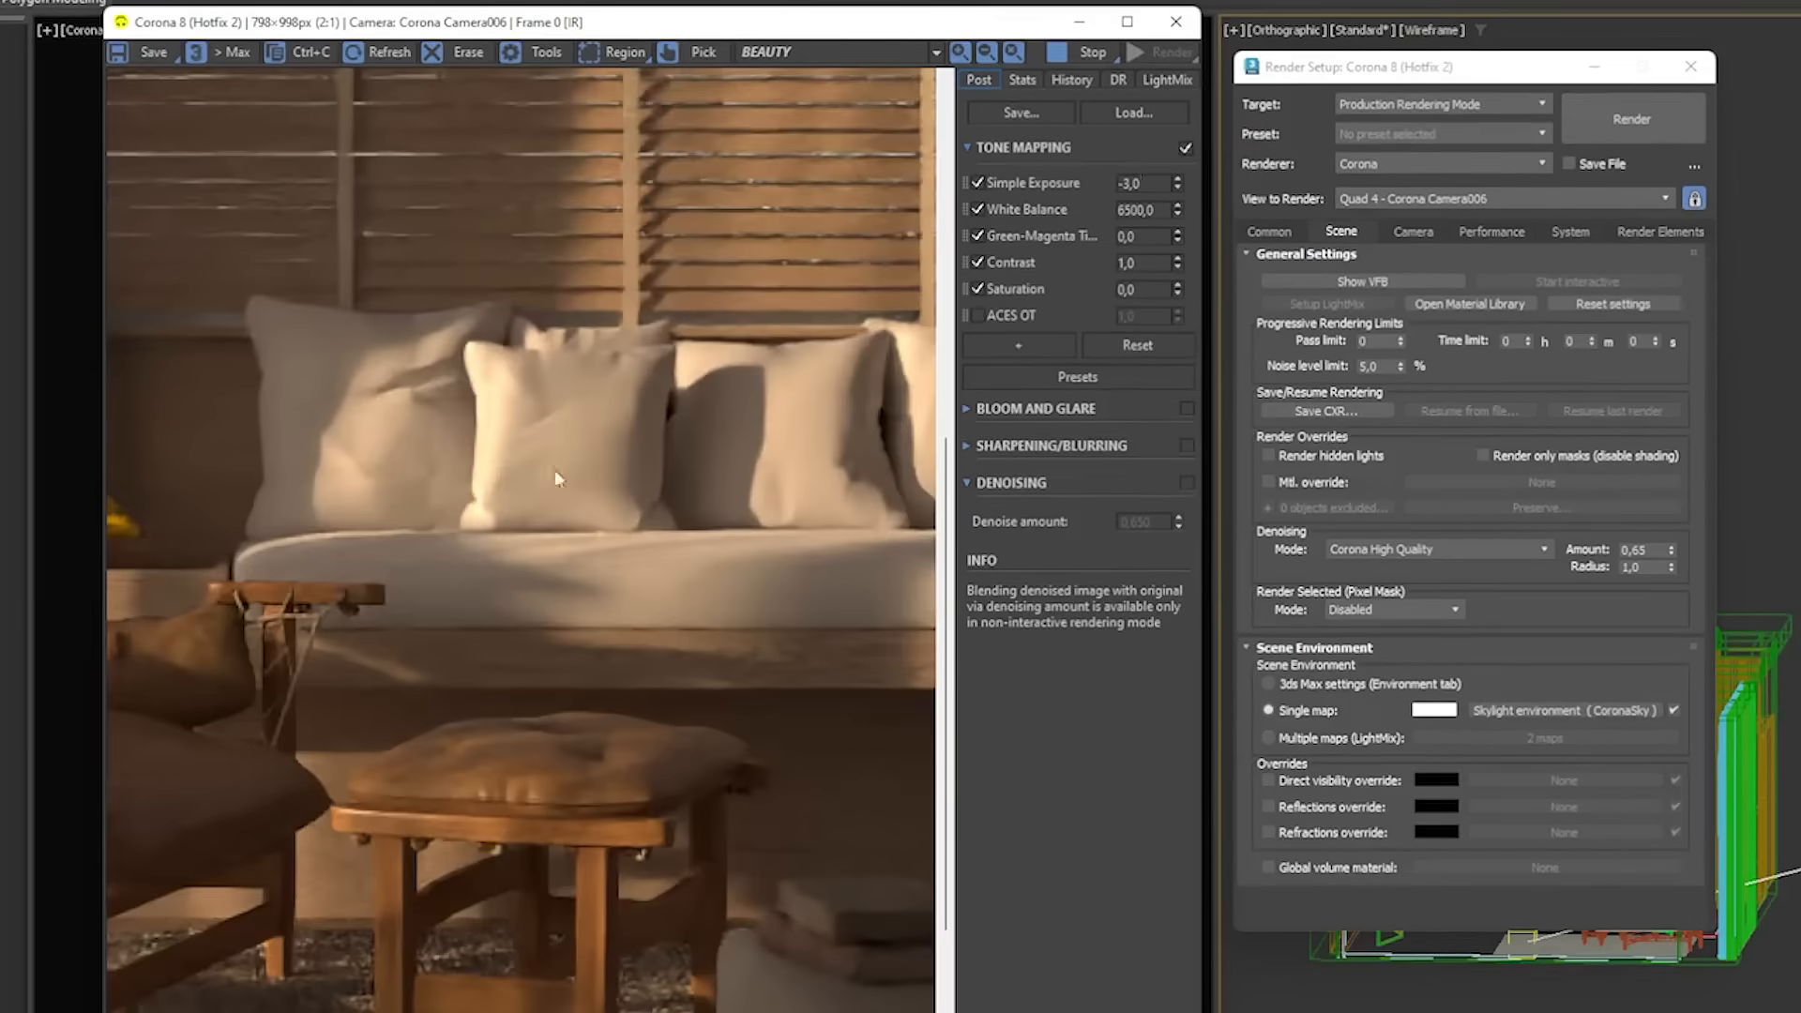
scroll(685, 671, down, 1)
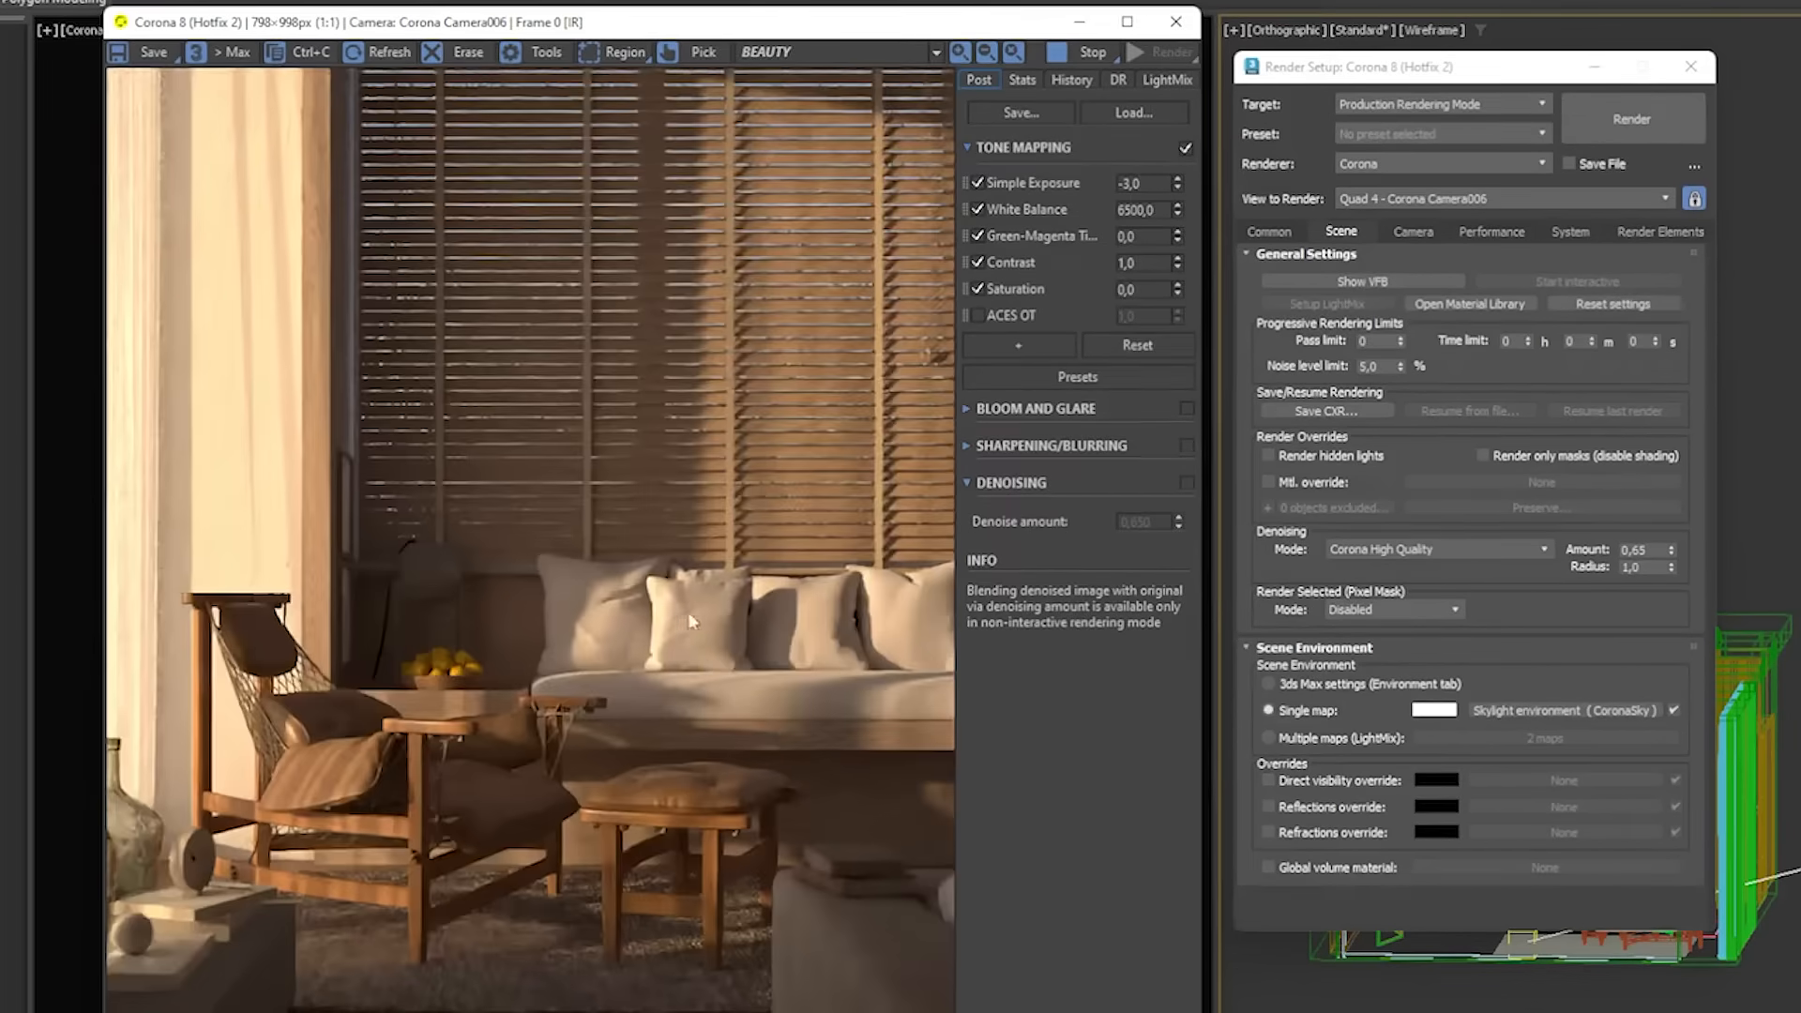
click(1067, 77)
click(1069, 248)
drag(528, 667, 289, 772)
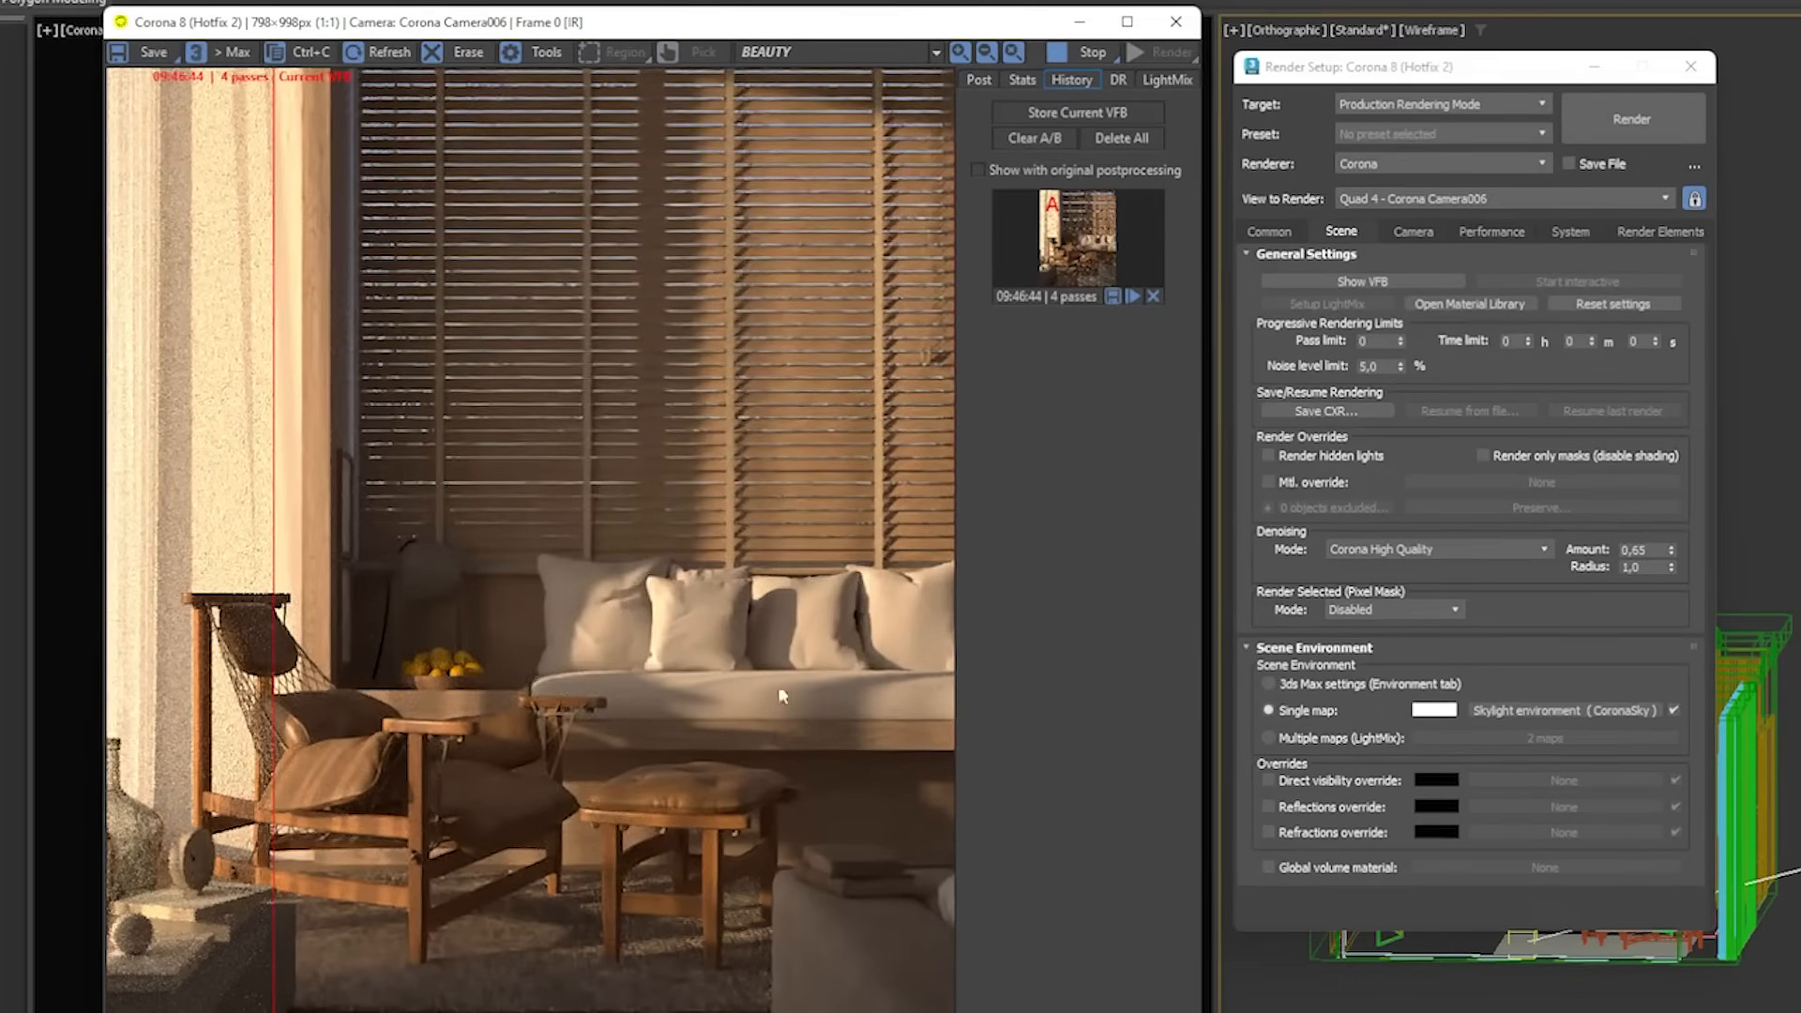
drag(273, 722, 954, 740)
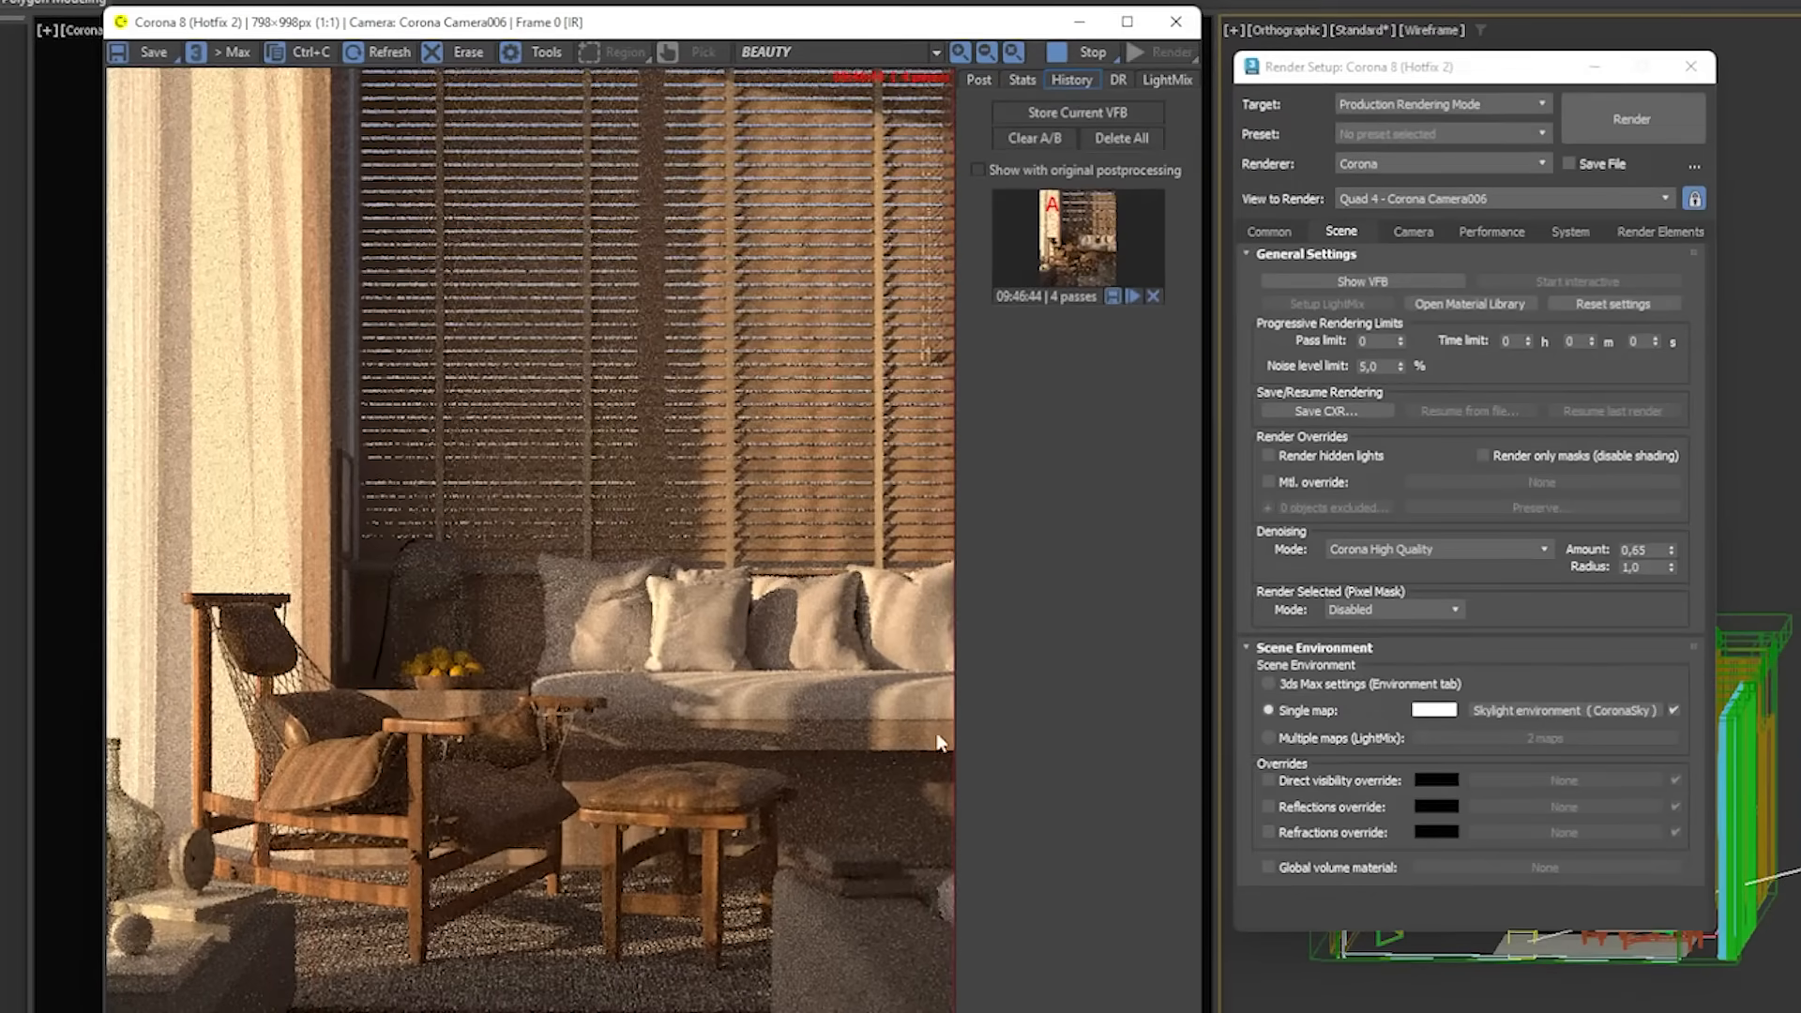
click(1088, 54)
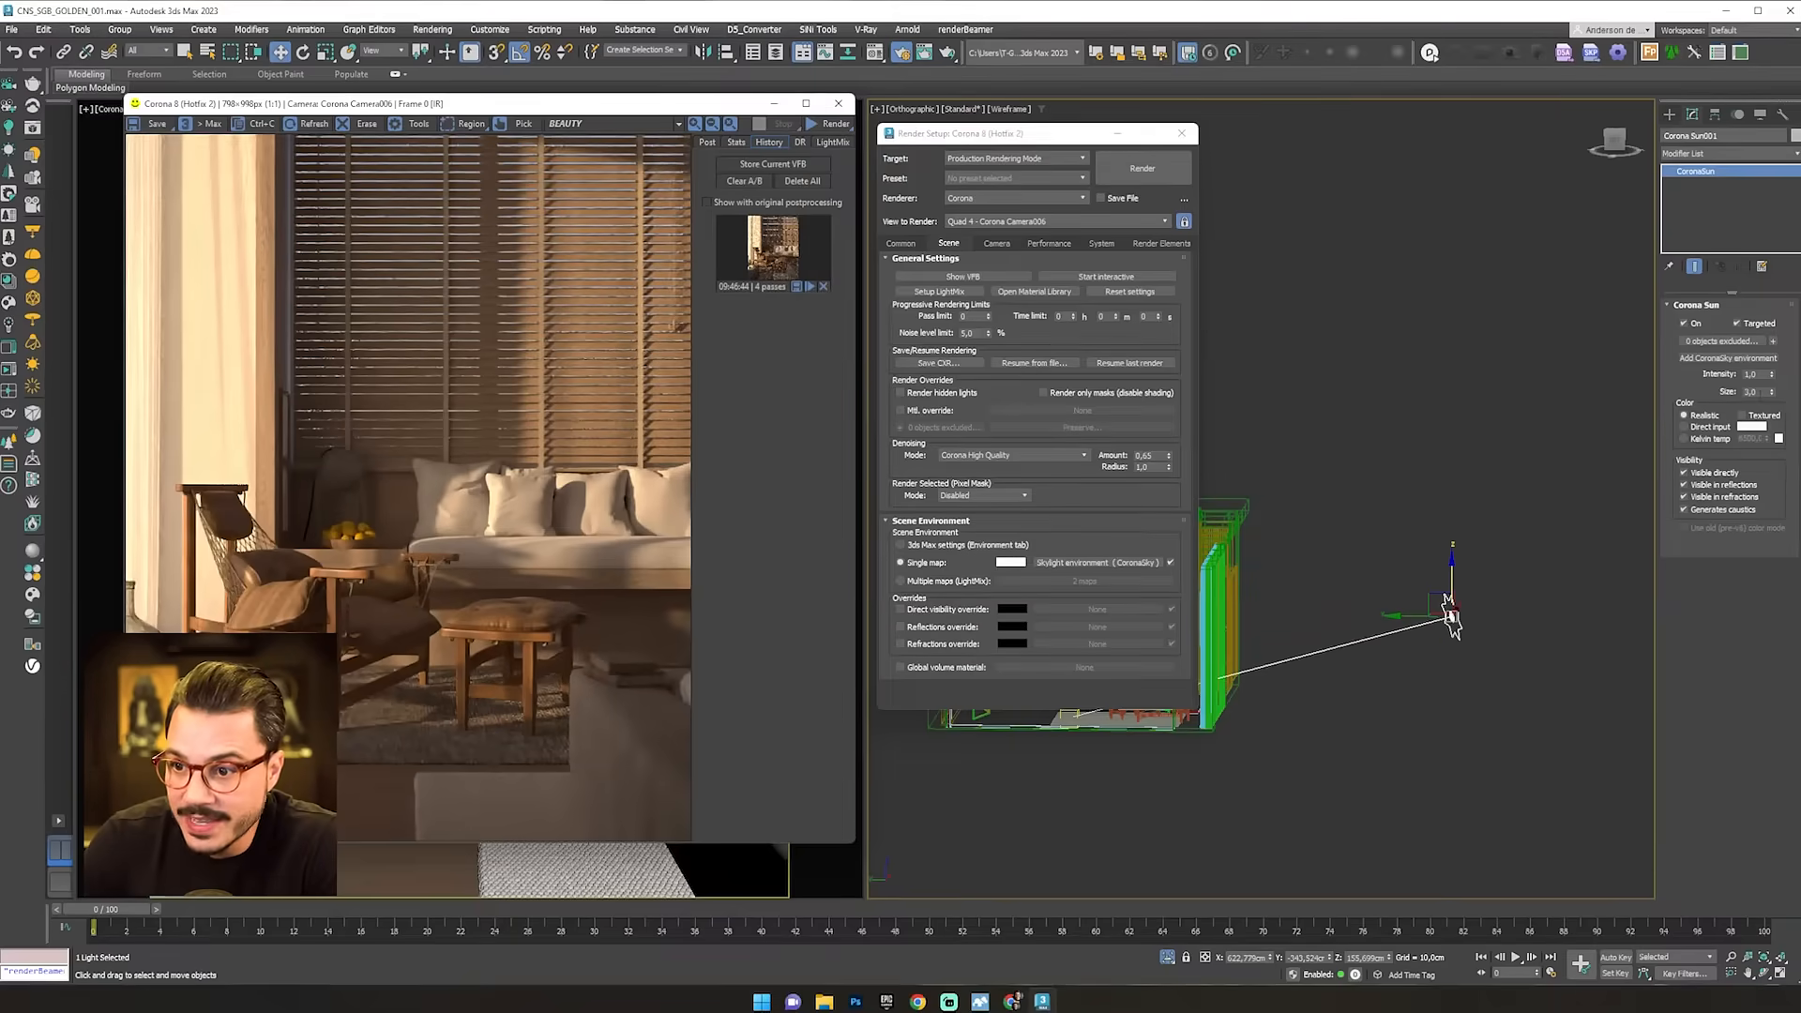
drag(993, 137, 989, 133)
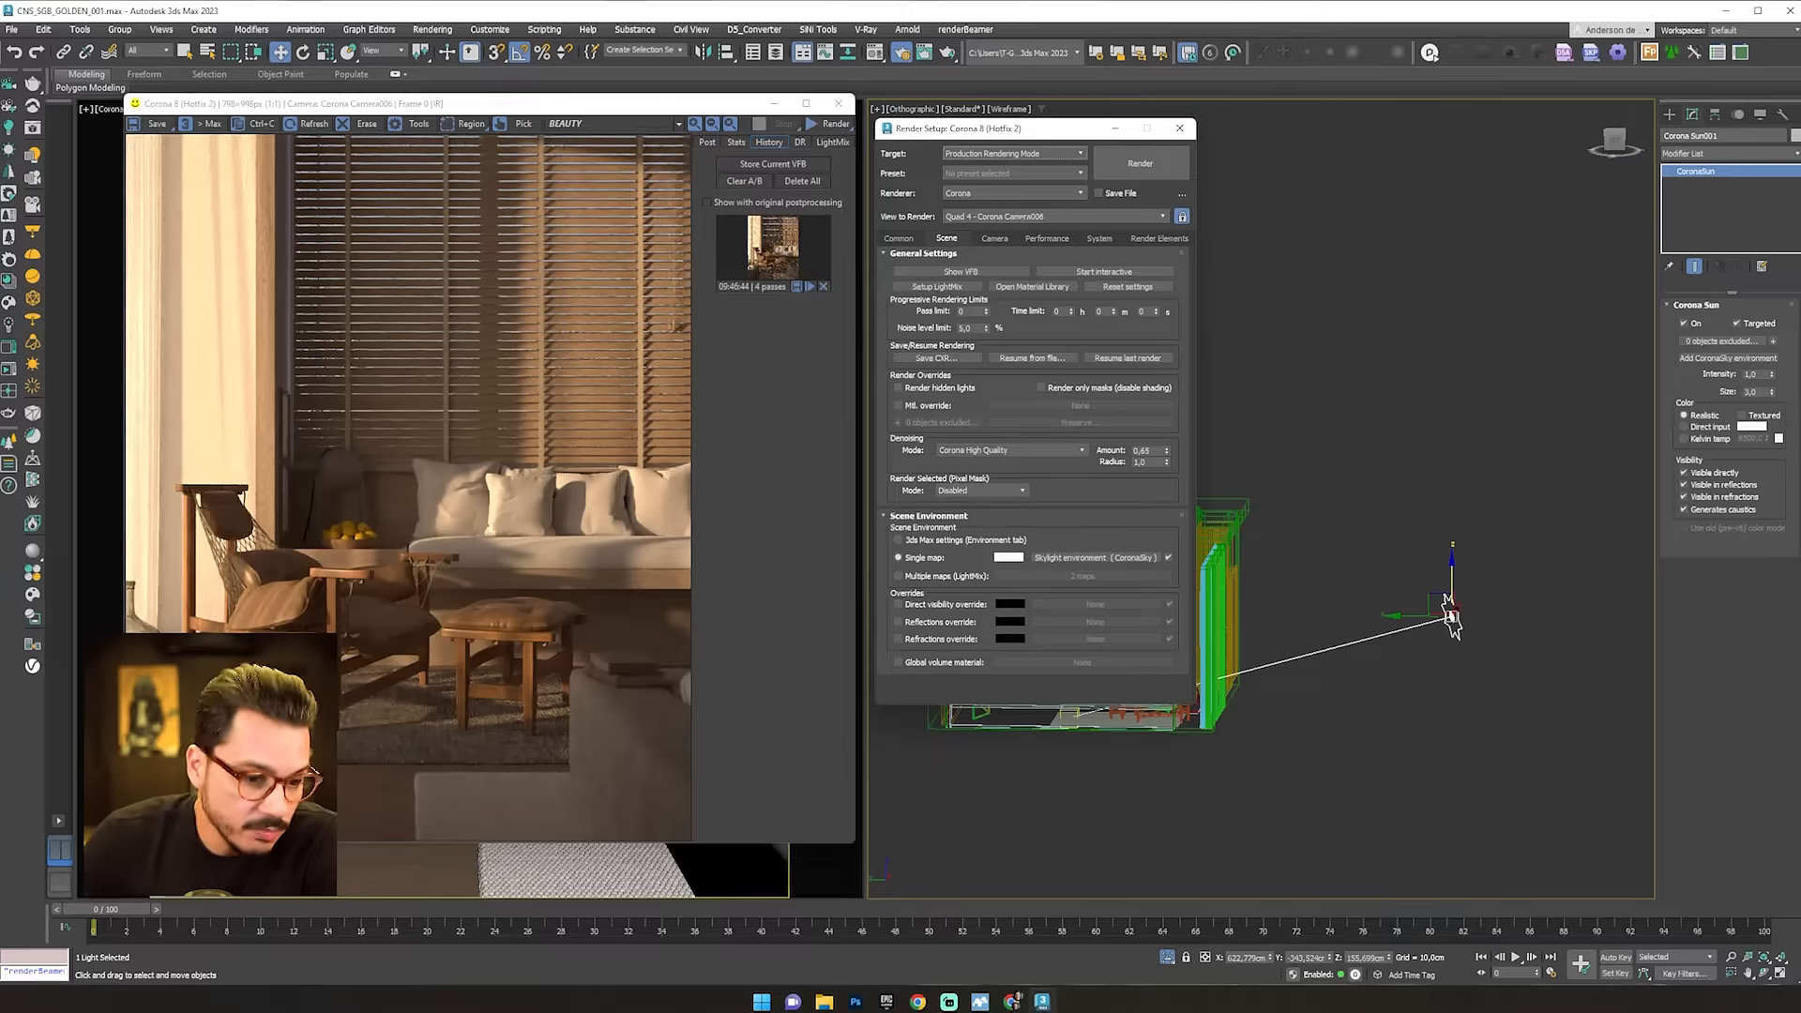
- Switch to the Golden Hour board on Pinterest, review its reference photos, and return to the render
mouse_move(1012, 998)
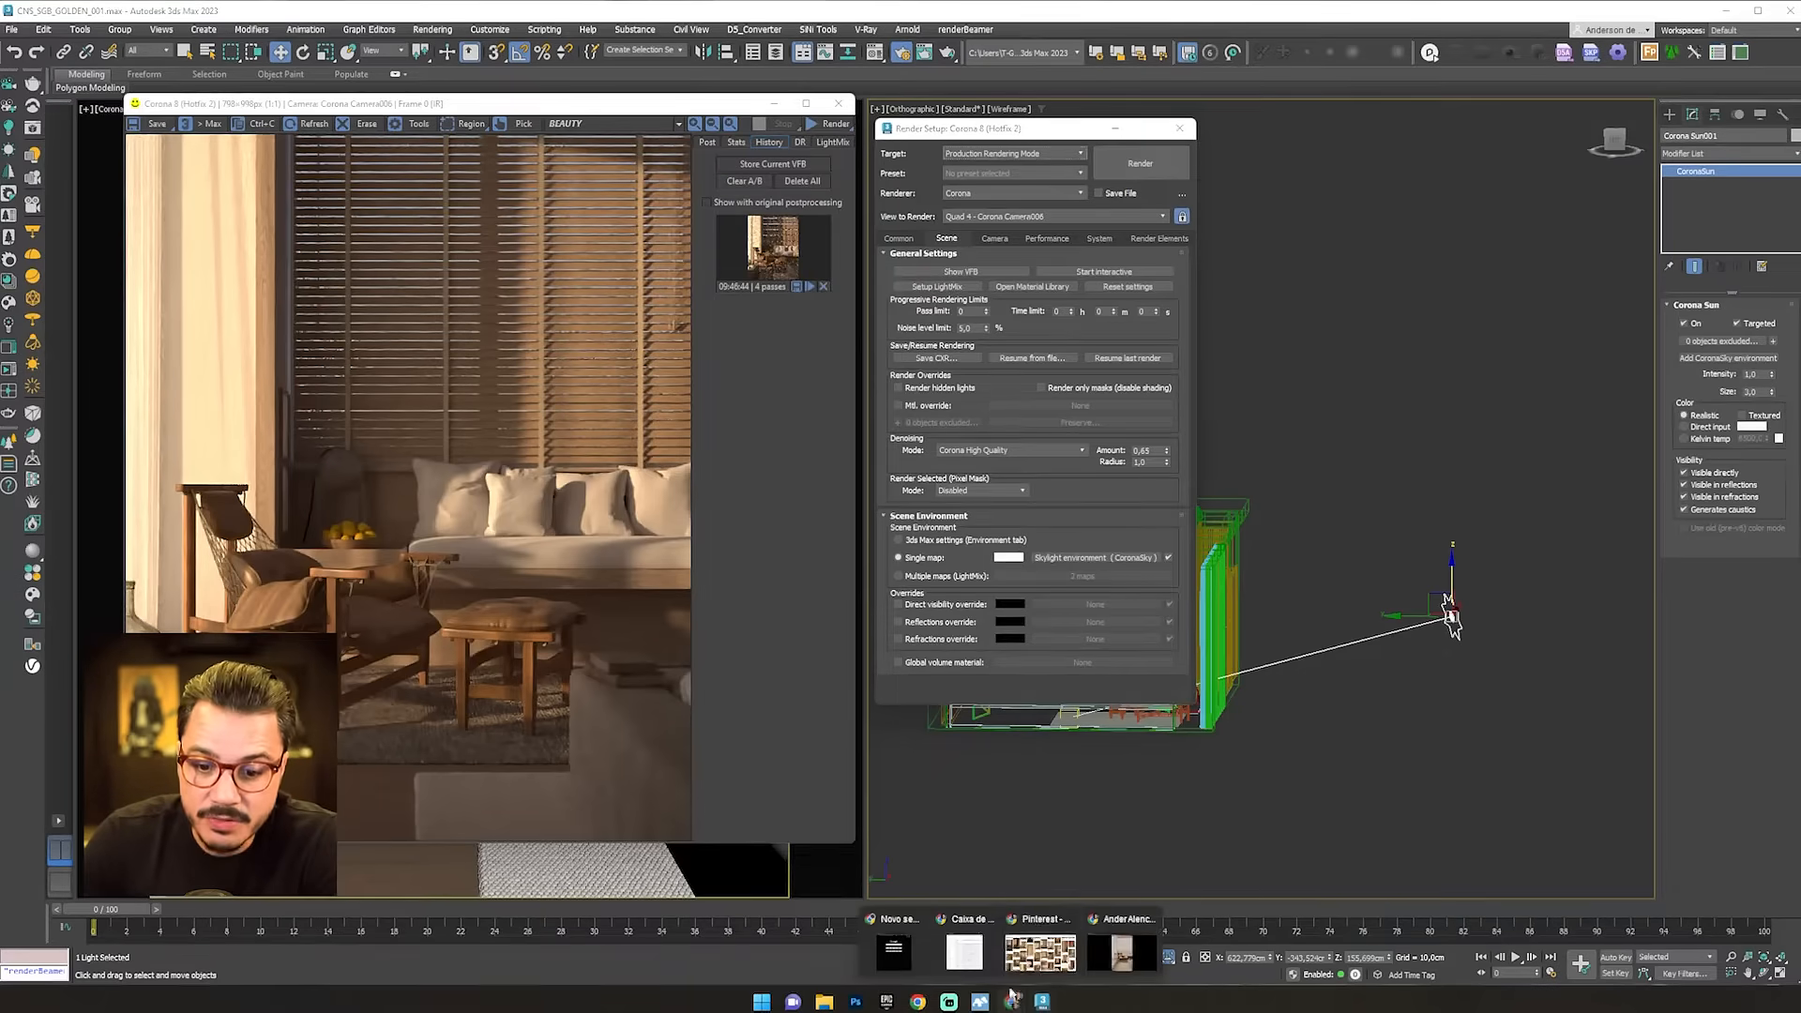
click(1040, 952)
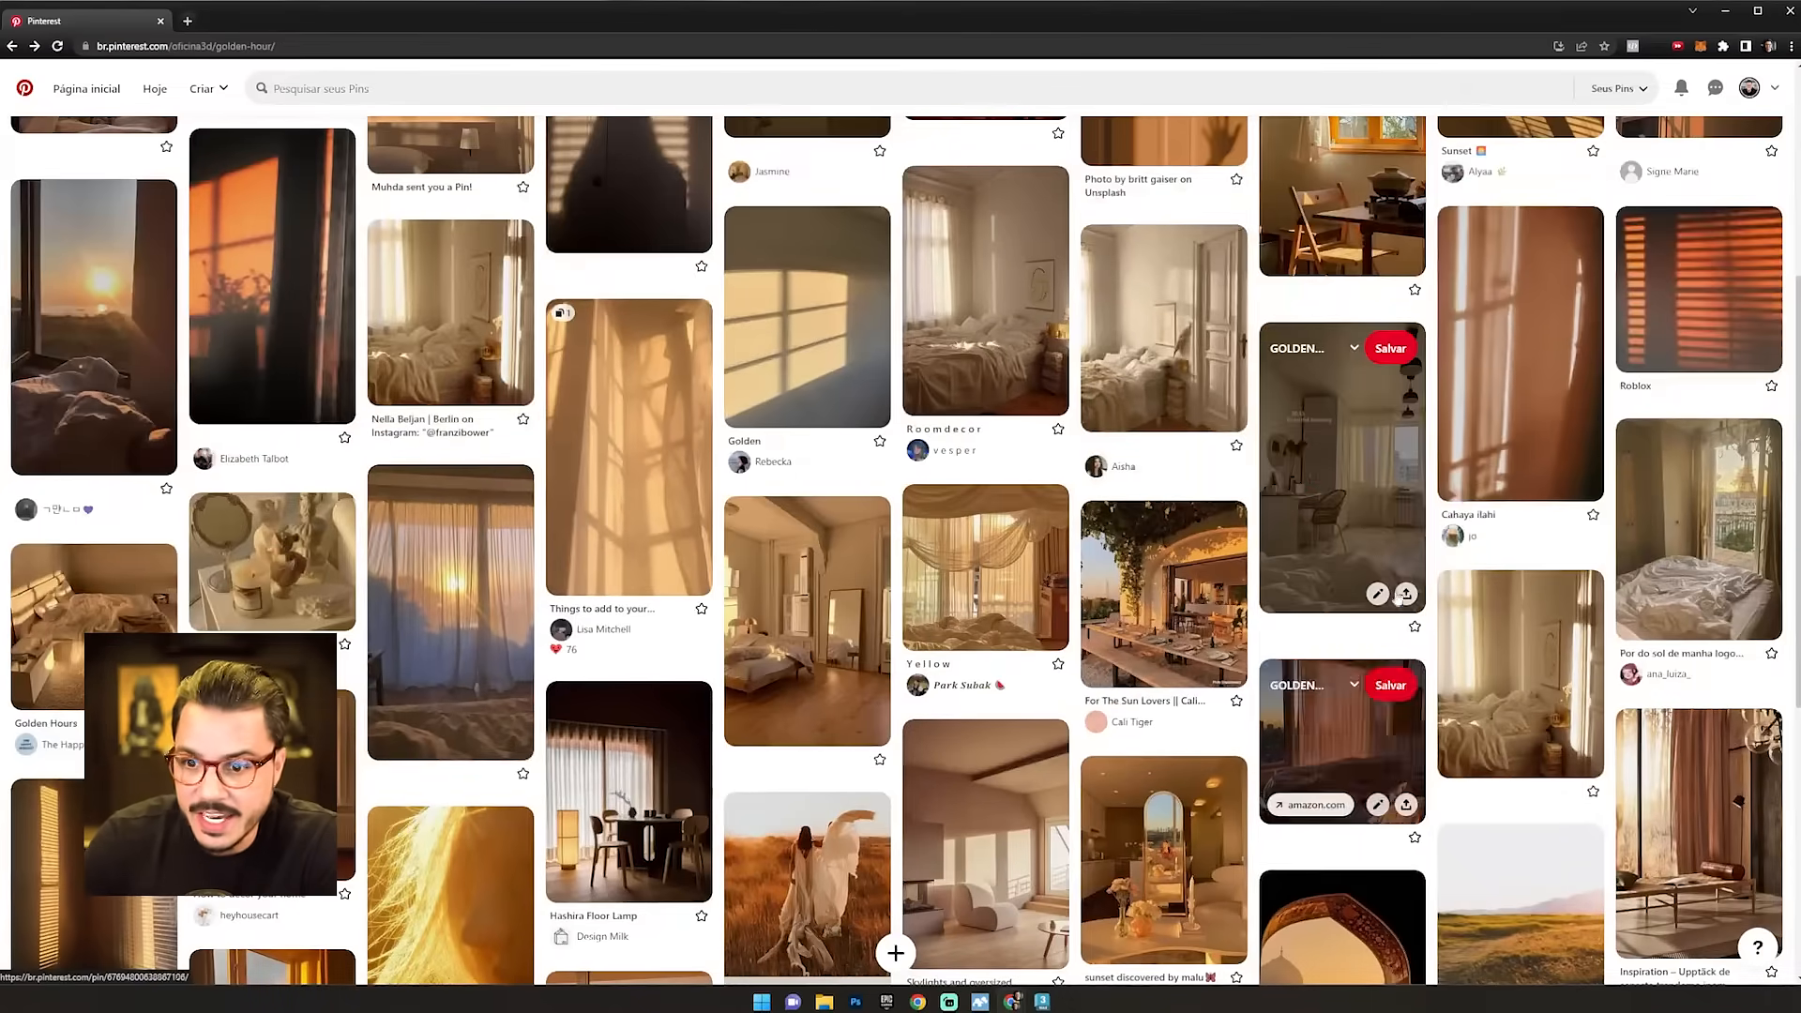
scroll(483, 643, down, 2)
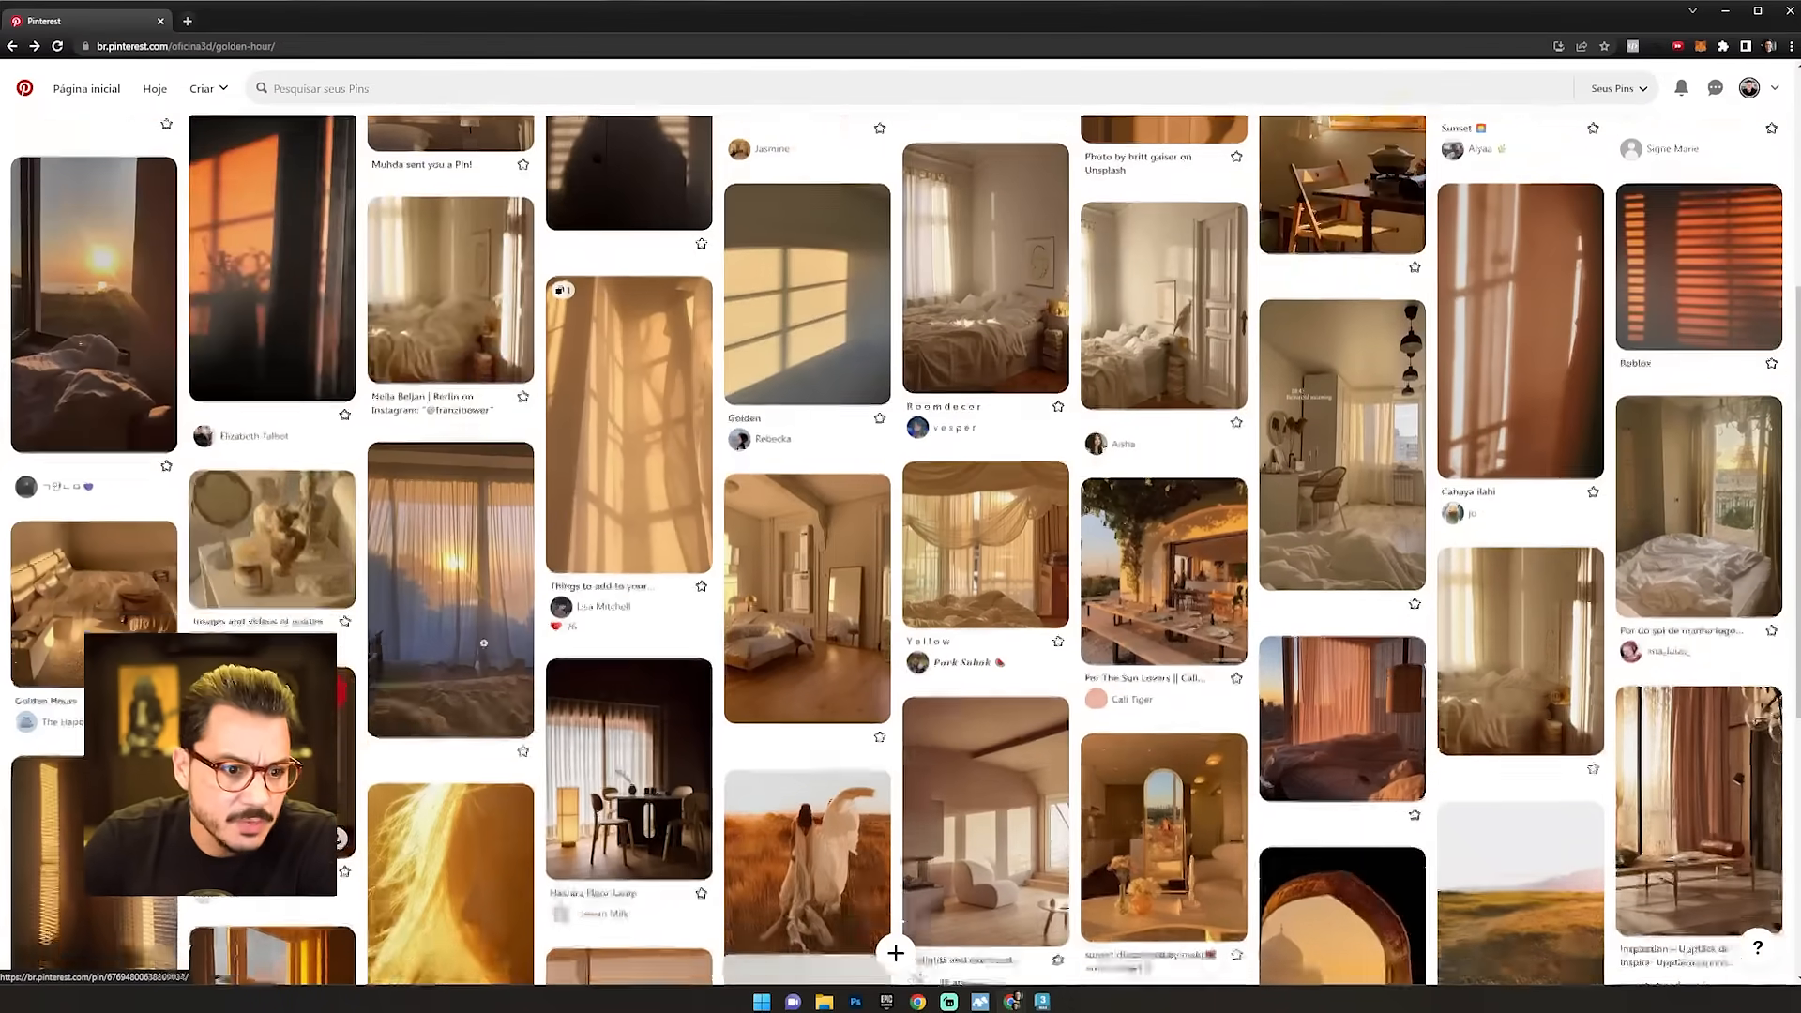
scroll(483, 643, down, 4)
scroll(1206, 600, up, 8)
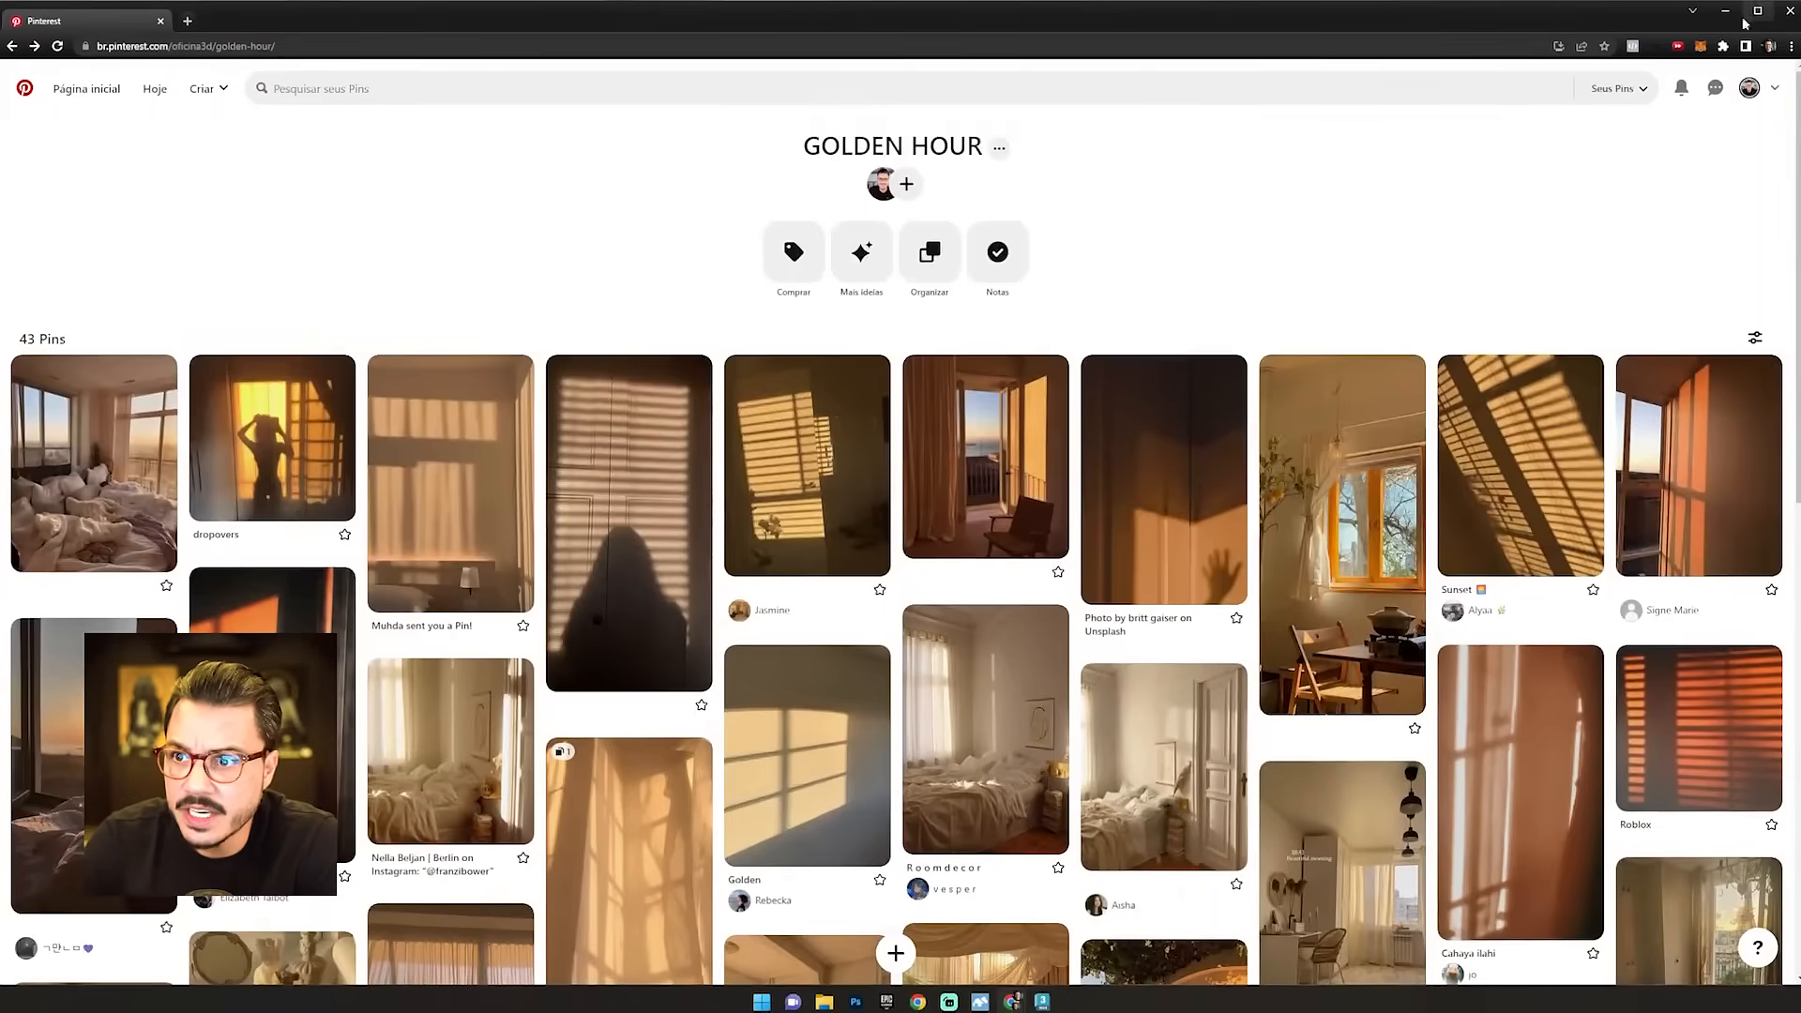
click(1724, 11)
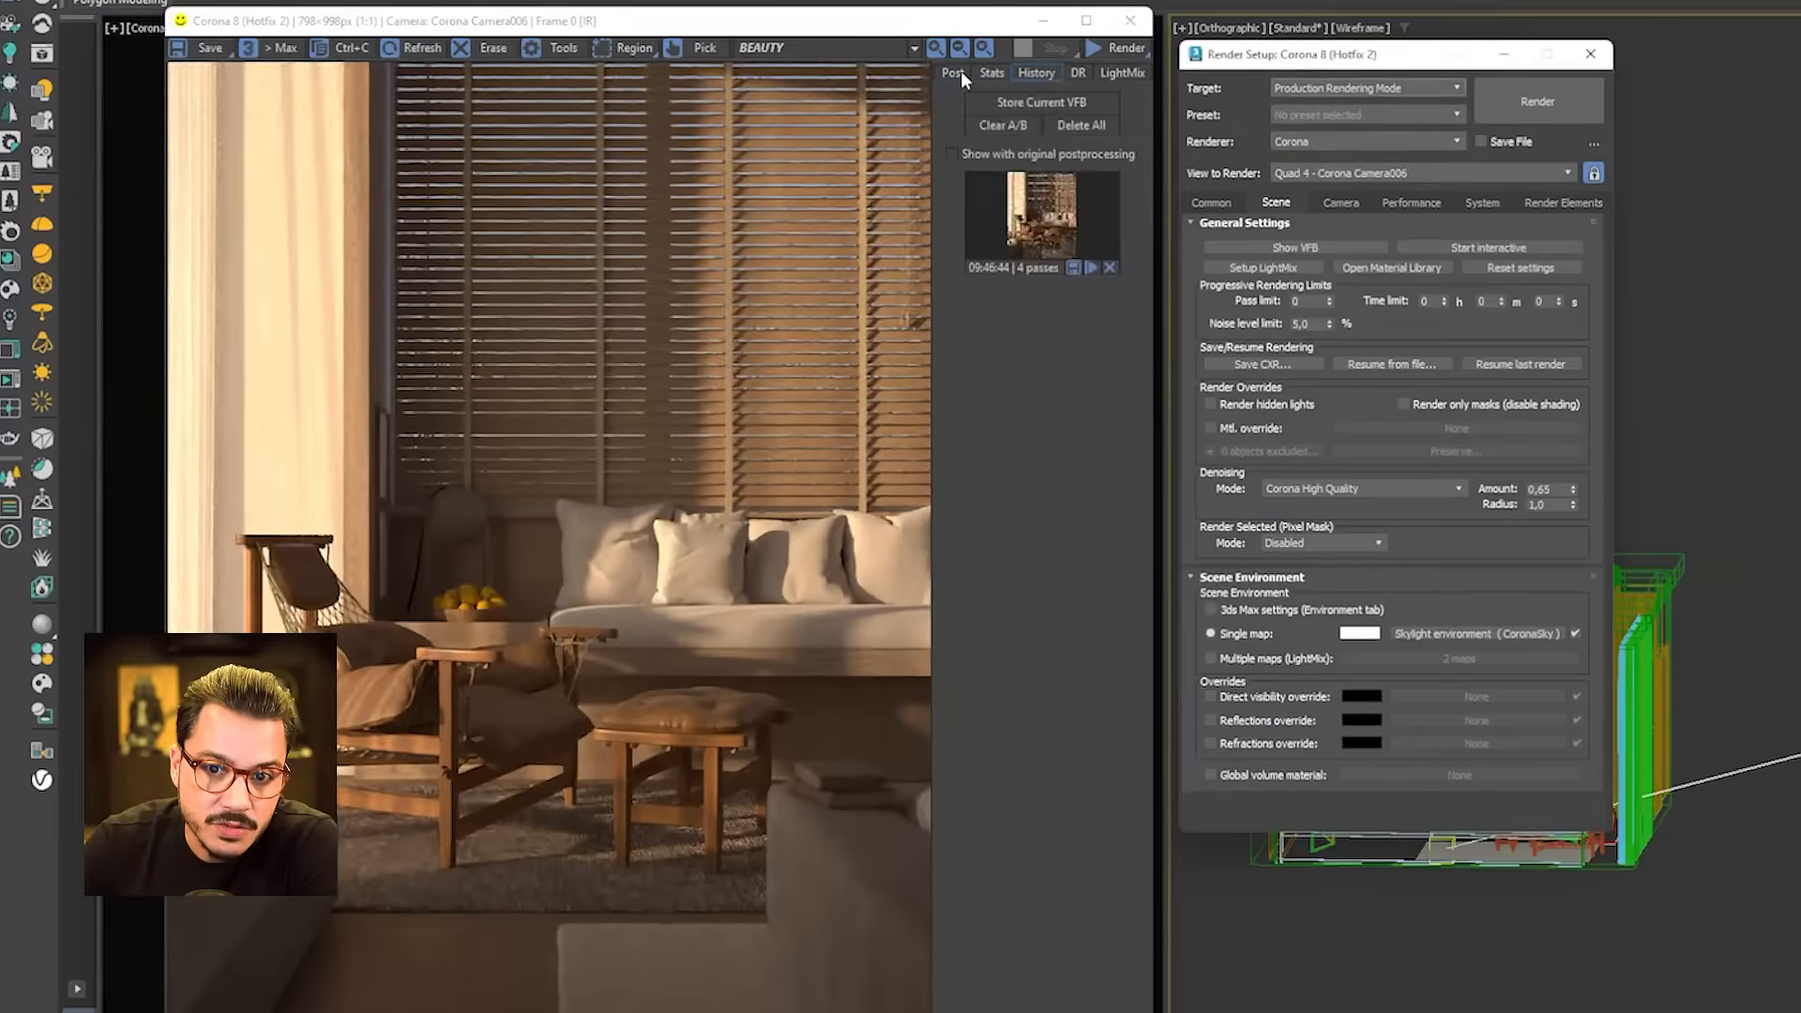
- Try a Simple Exposure of 0 in the render's tone mapping and set it back to -3
click(708, 141)
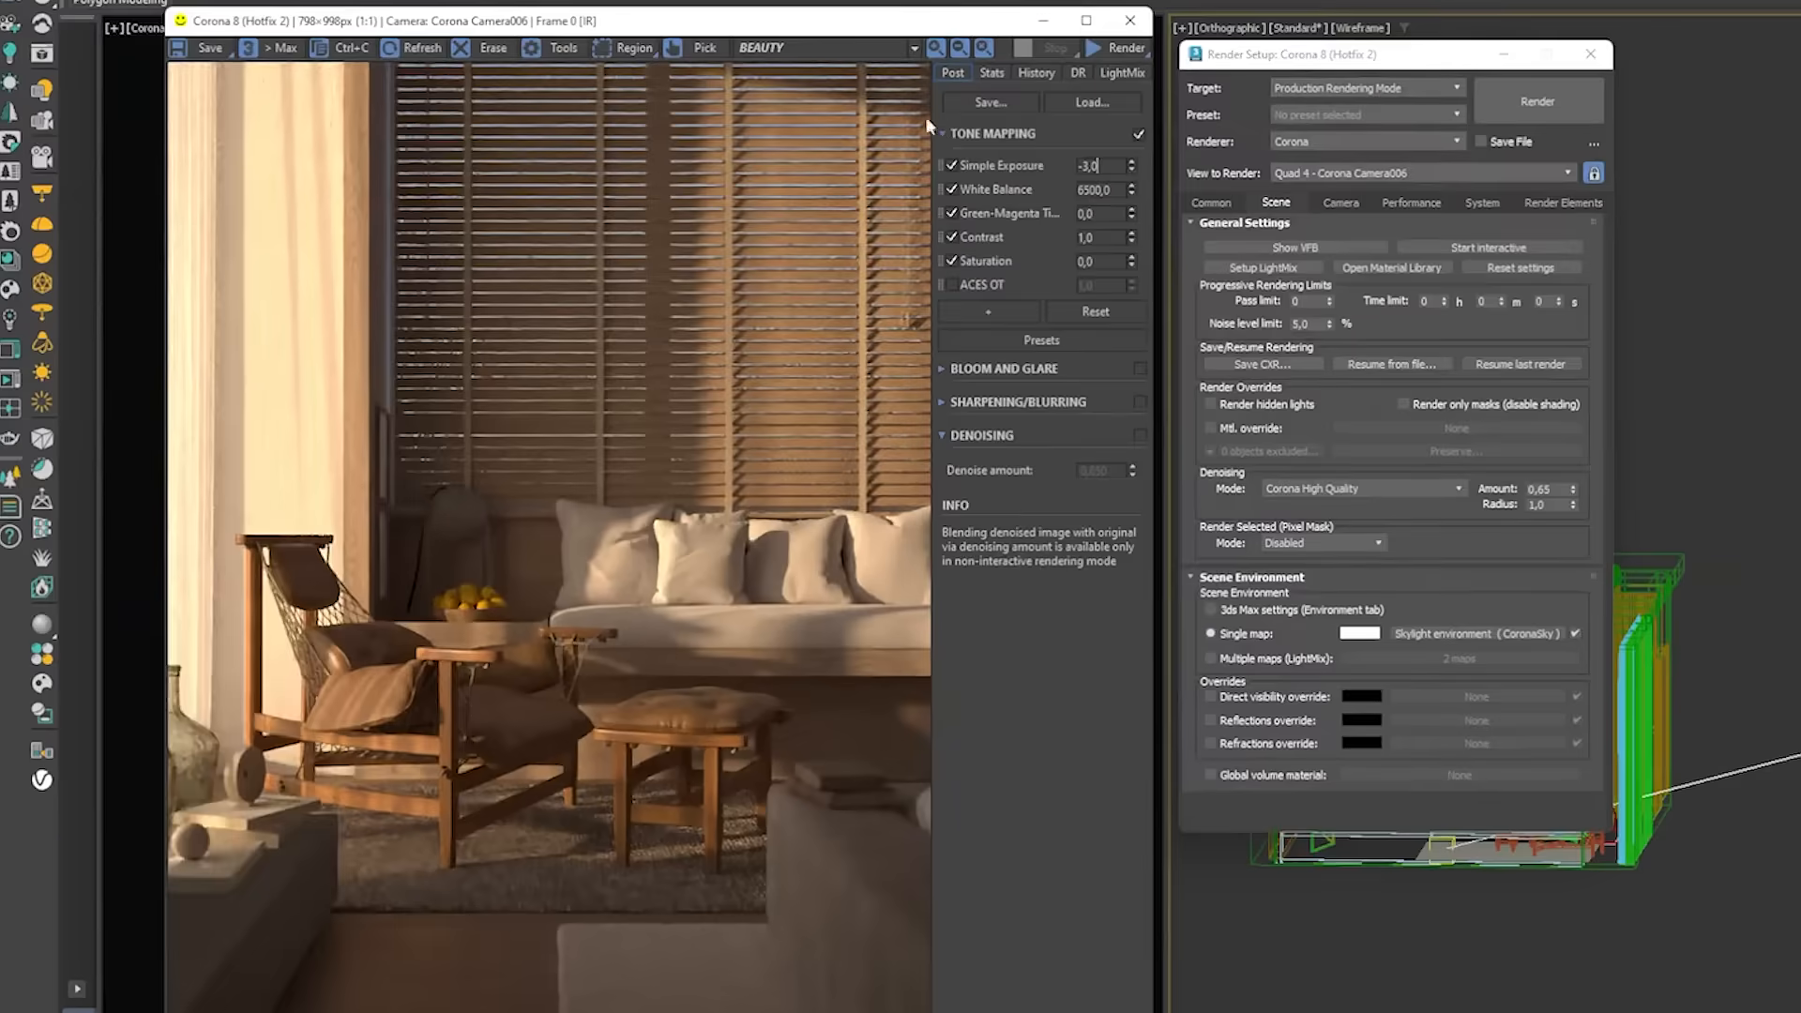
key(Return)
text(0)
key(Return)
text(-3)
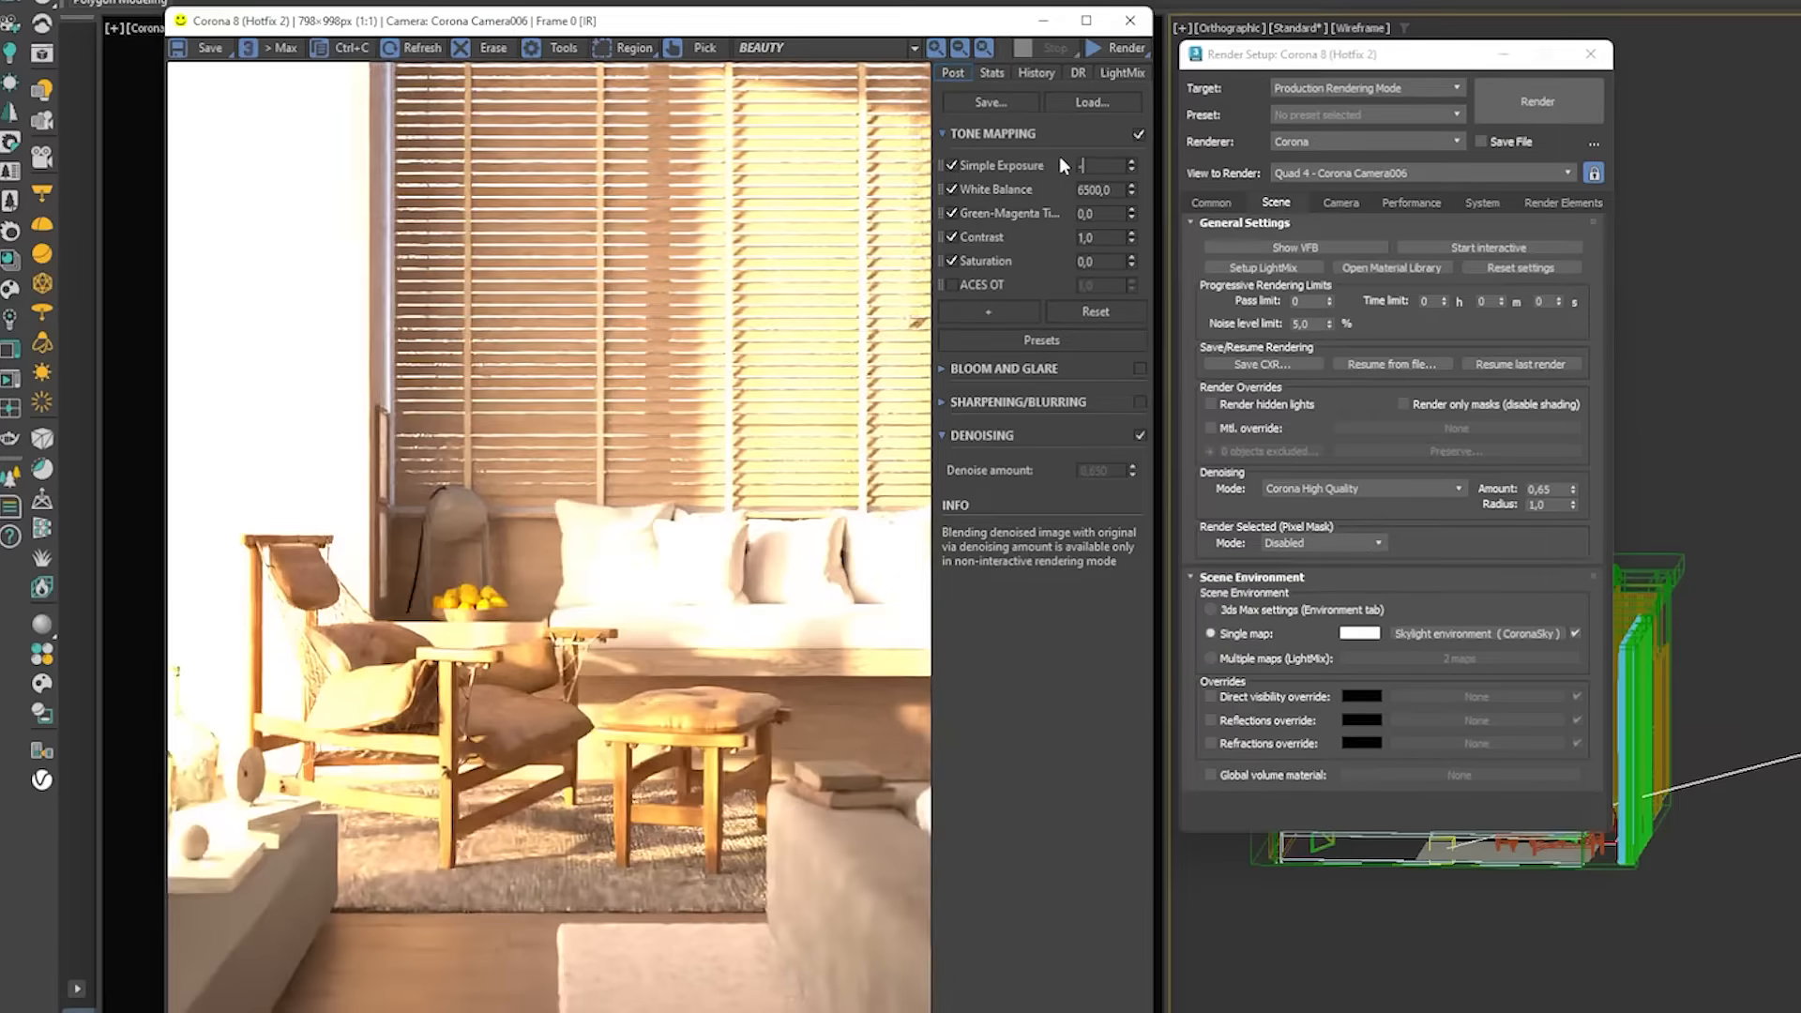
key(Return)
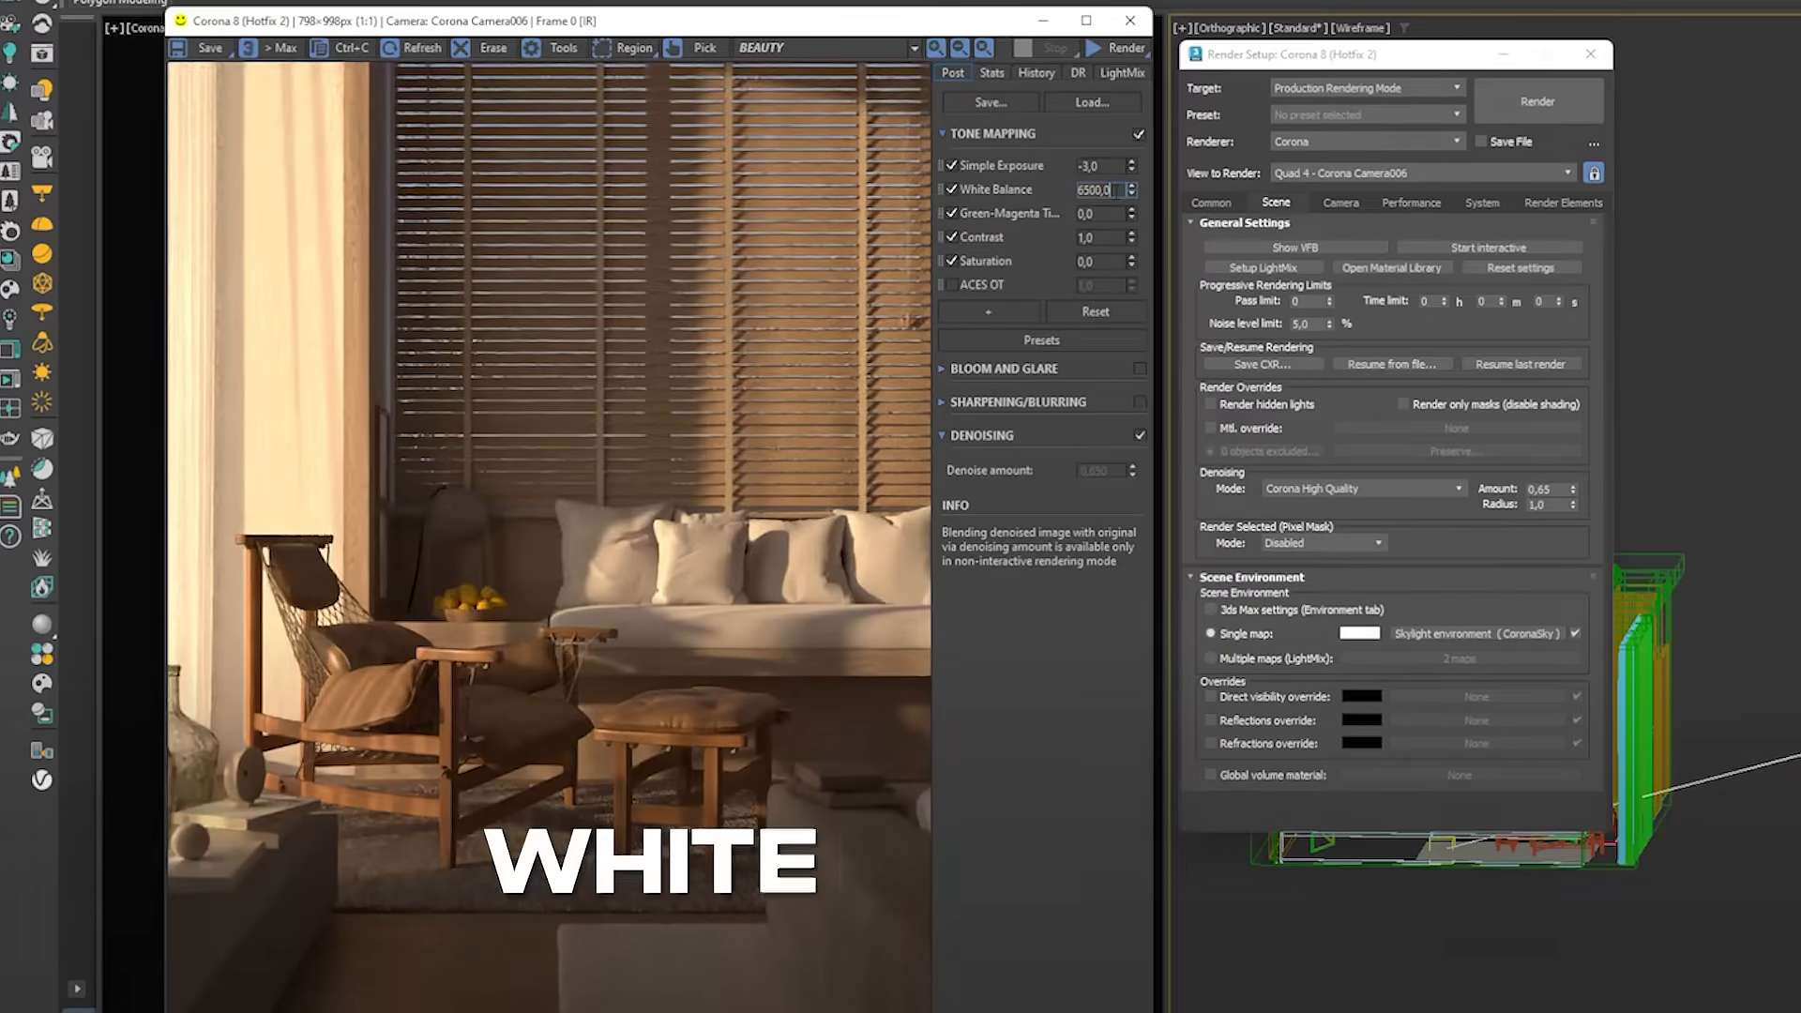
- Try White Balance values of 4500 and 9500 on the render, and settle on 8500
key(Tab)
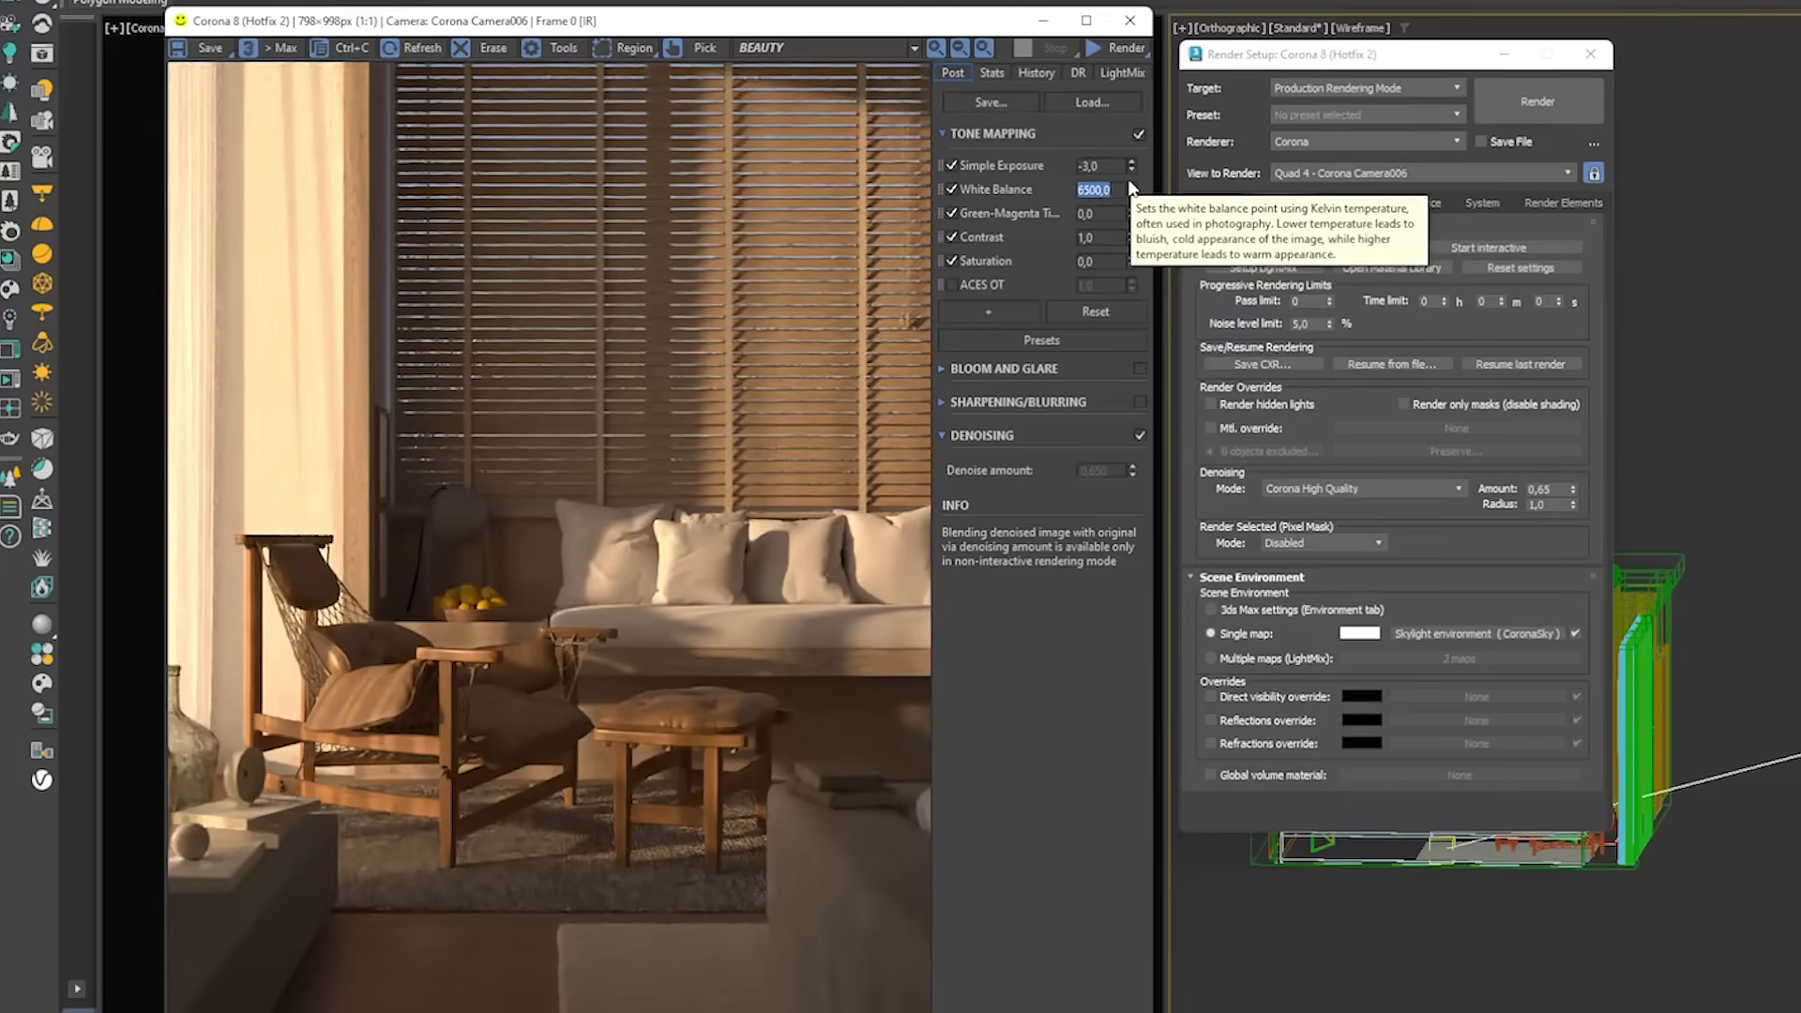
text(4500)
key(Return)
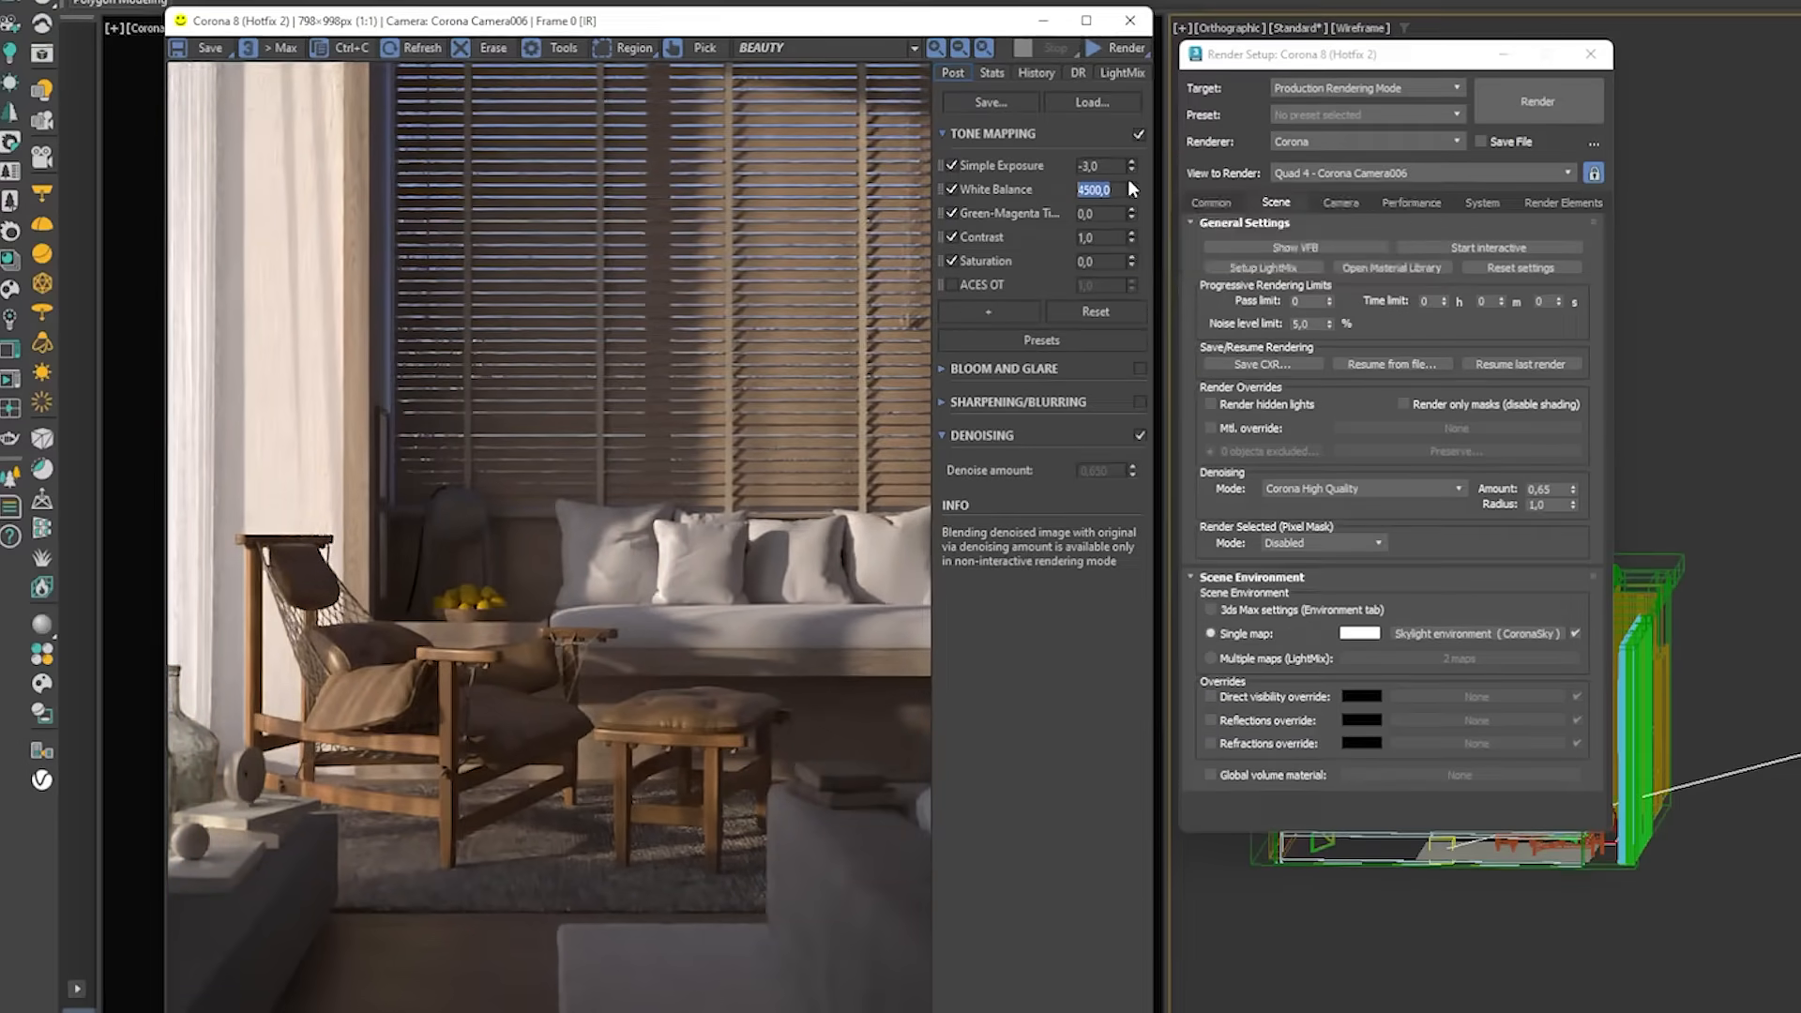
text(6500)
key(Return)
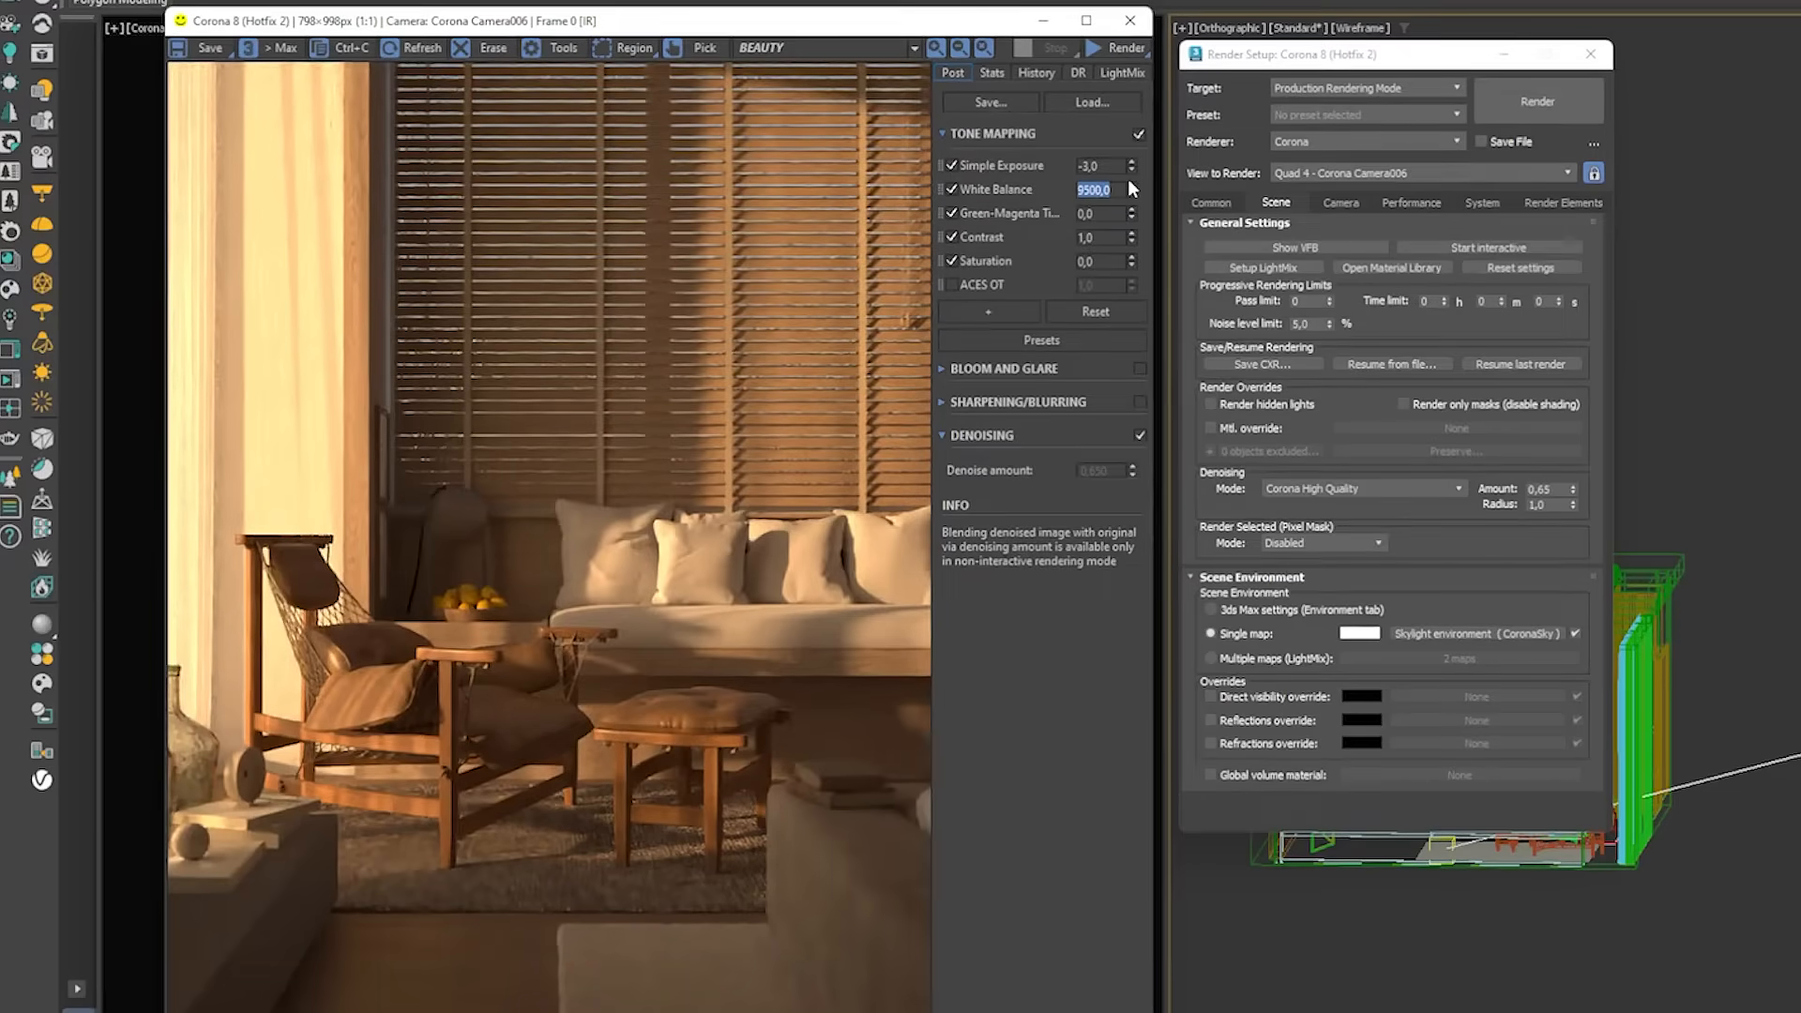
text(8500)
key(Return)
- Test tone mapping Contrast values of 5 and 10, and set the Contrast to 4
click(1112, 234)
text(5)
key(Return)
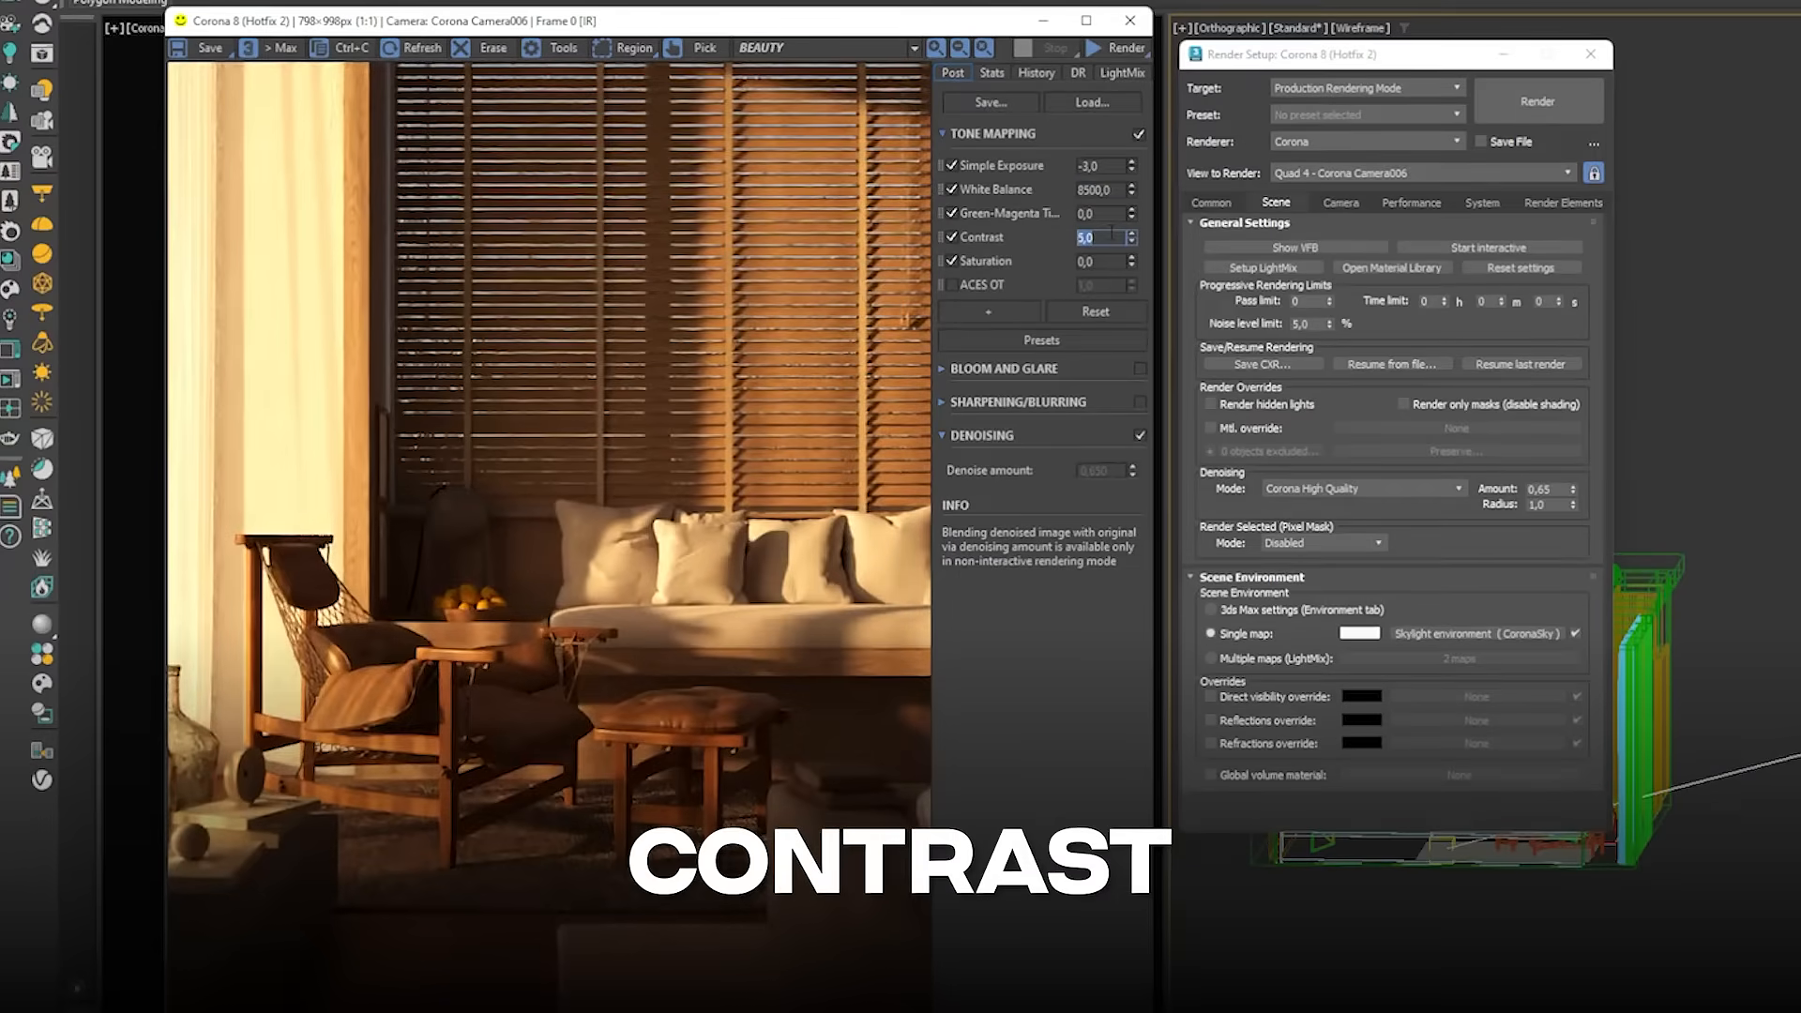
text(10)
key(Return)
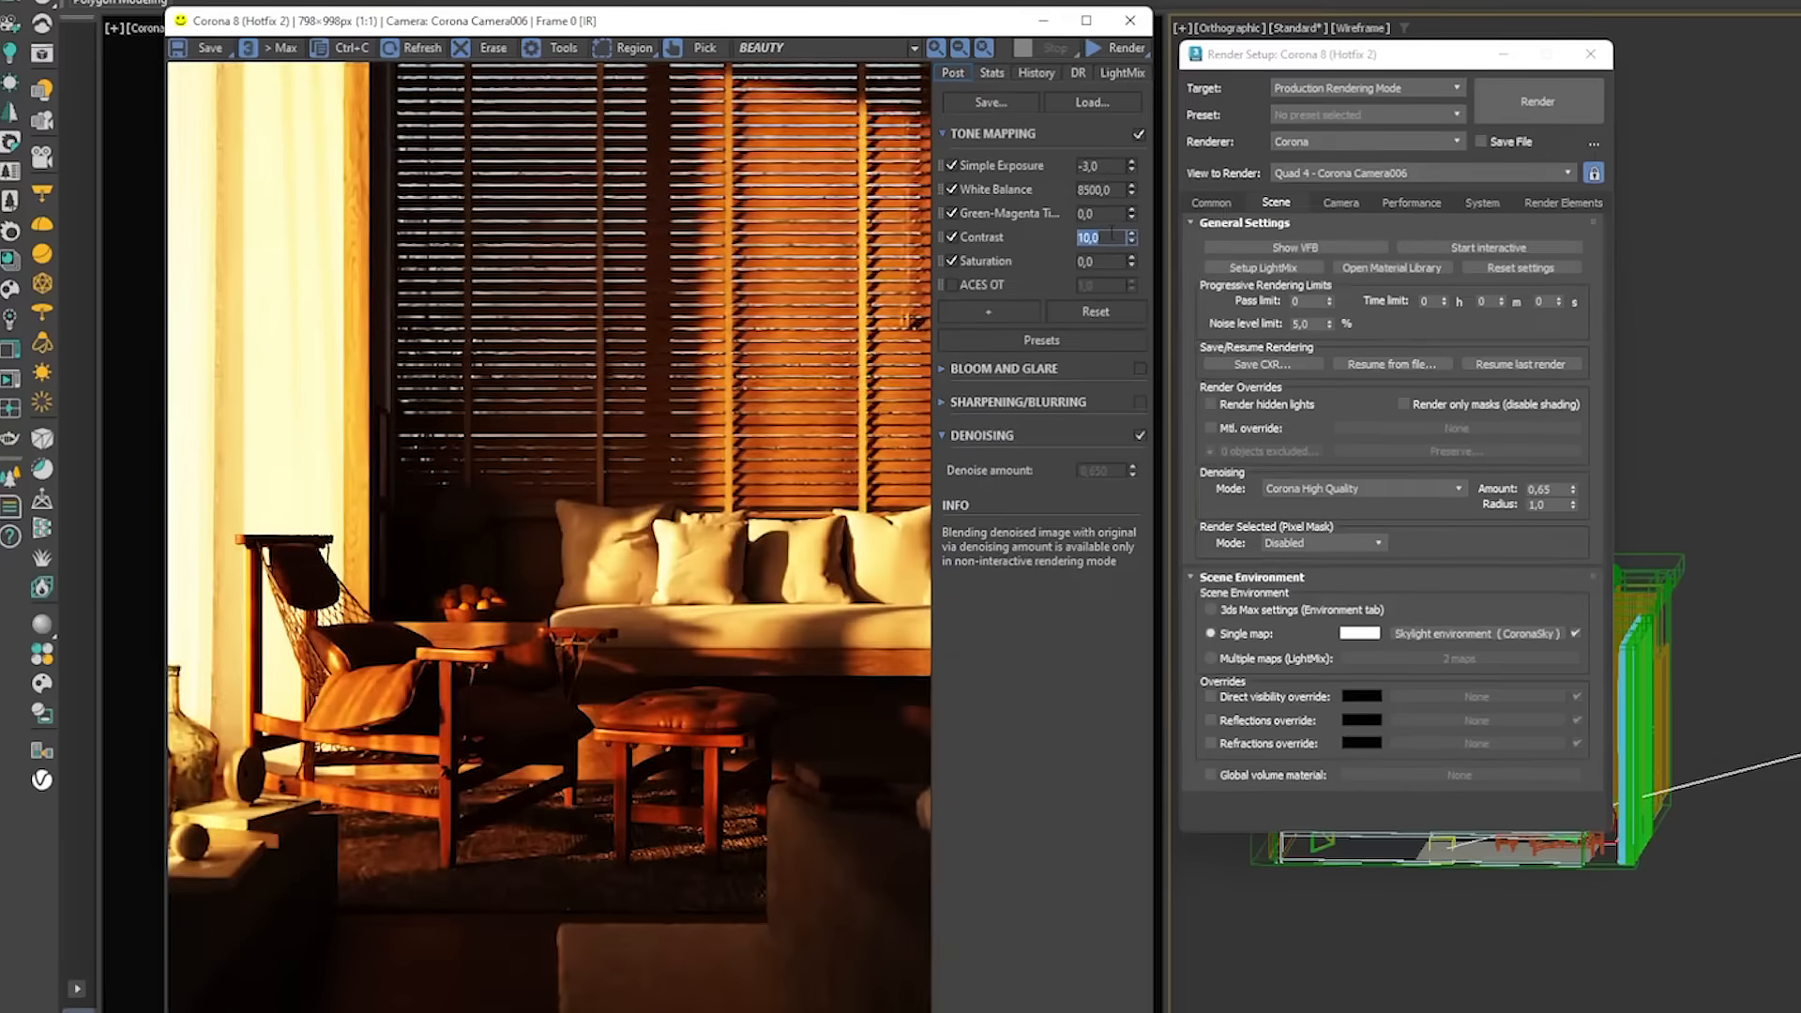
text(5)
key(Return)
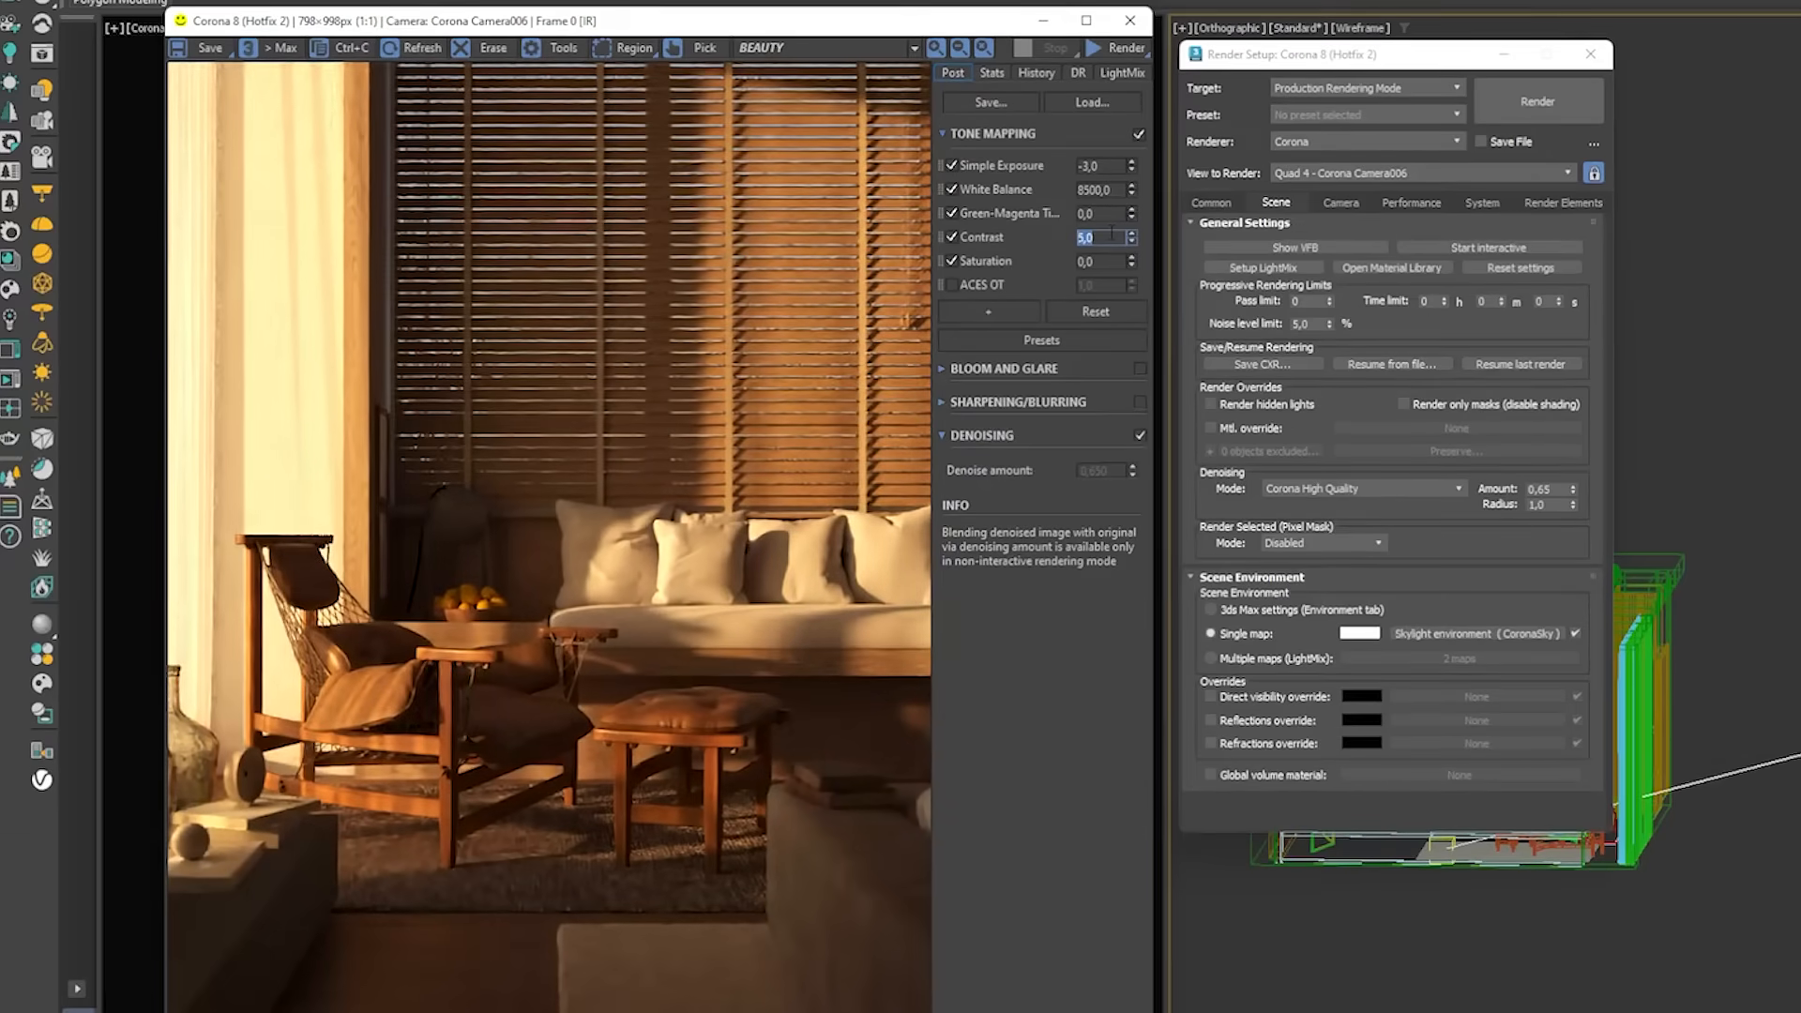
text(4)
key(Return)
- Add a Highlight Compression operator to the tone mapping stack and inspect the sunlit curtain behind the chair up close
click(1010, 312)
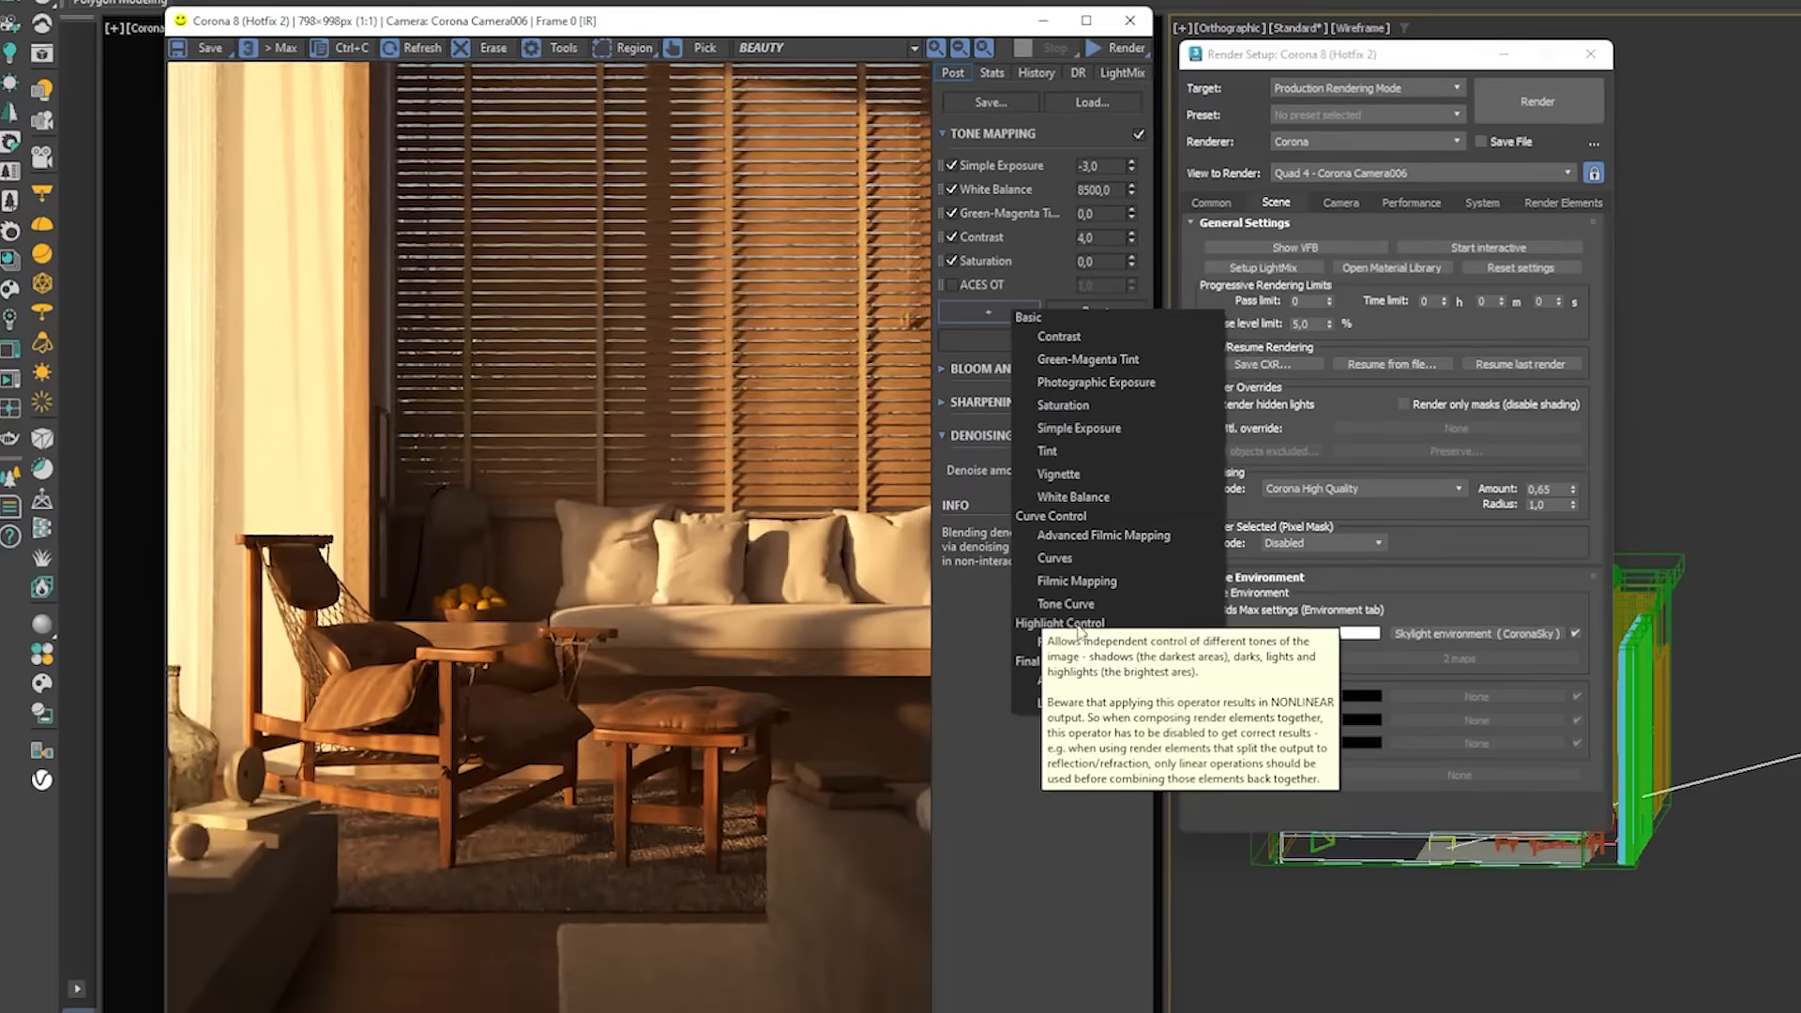
click(1114, 646)
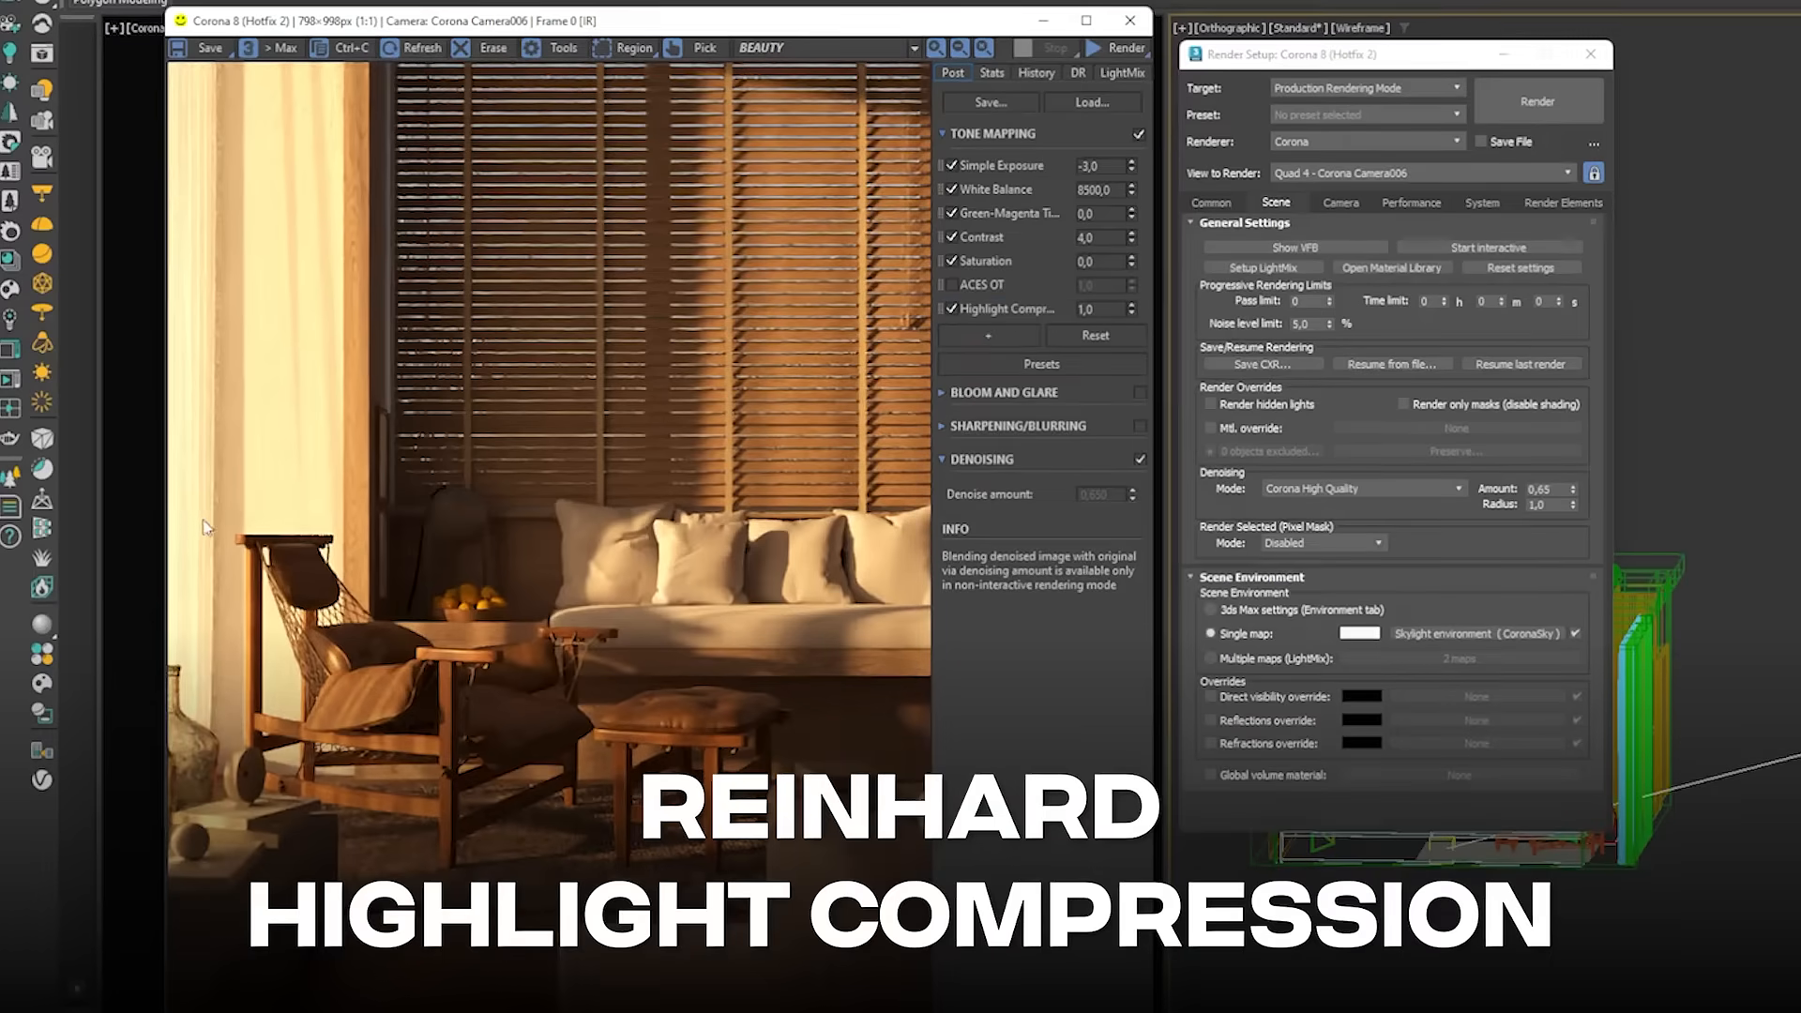
scroll(206, 537, up, 2)
middle_drag(274, 583, 374, 535)
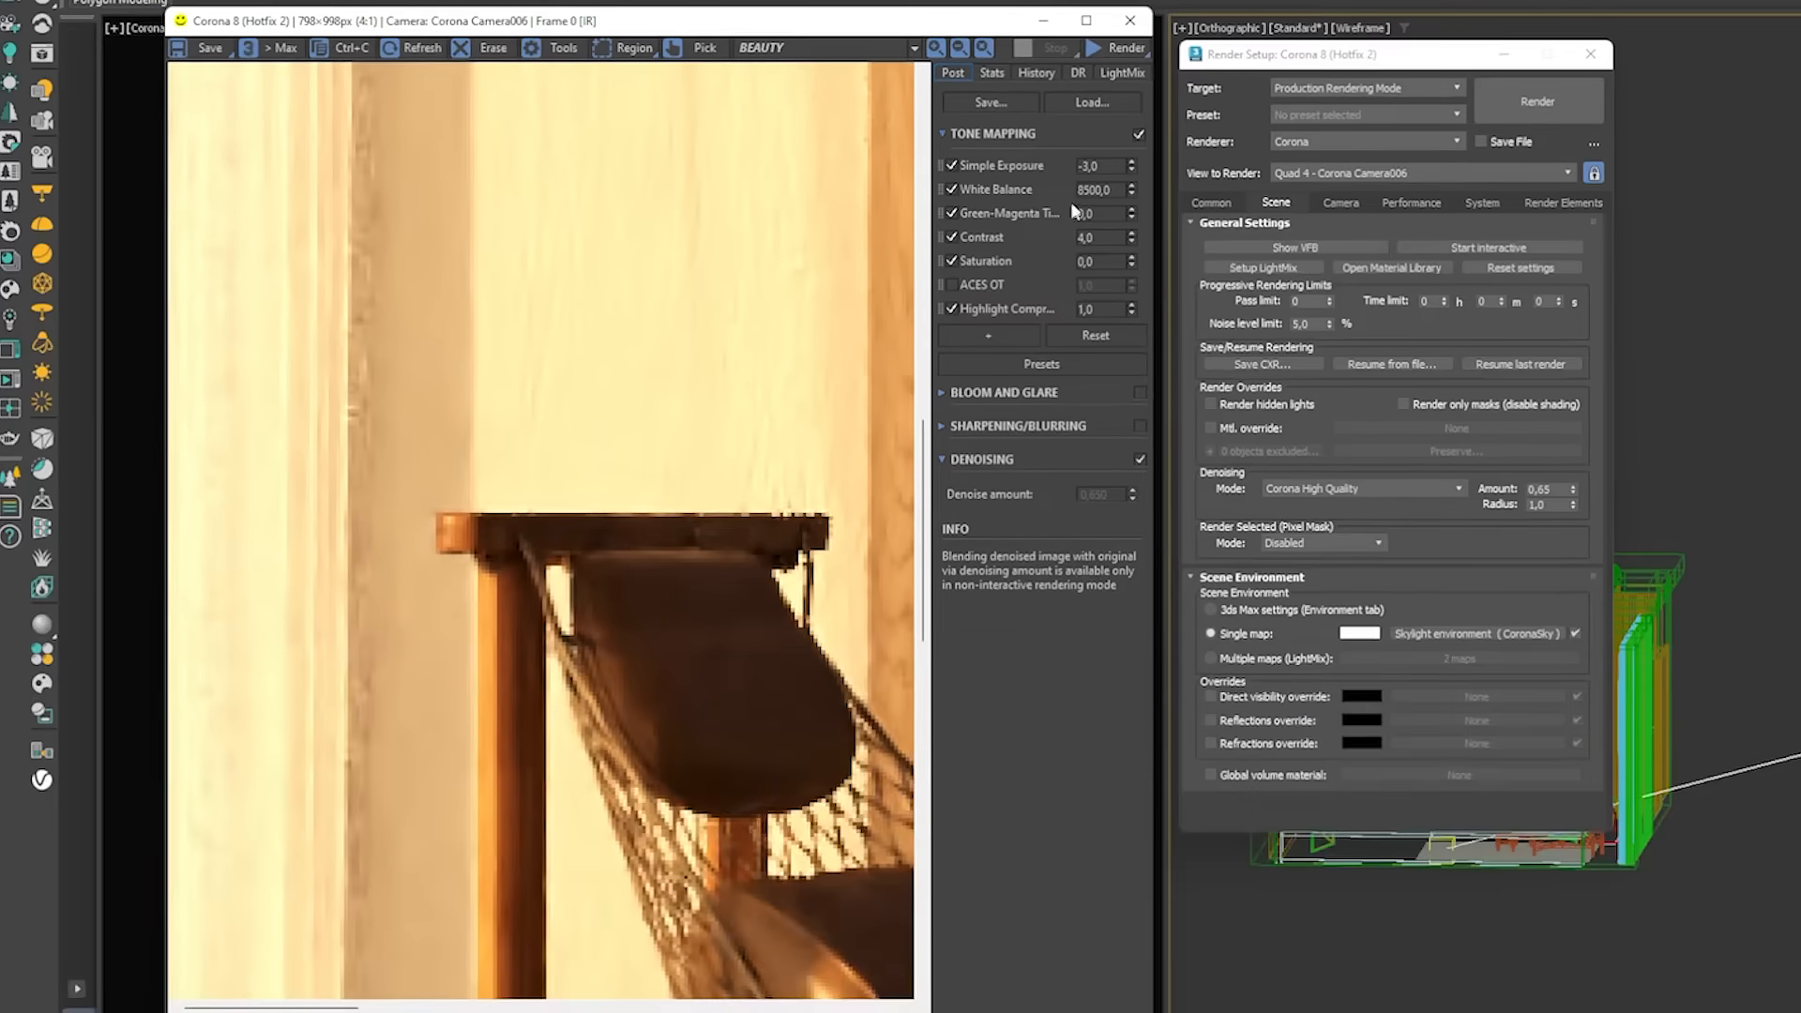
scroll(767, 395, down, 2)
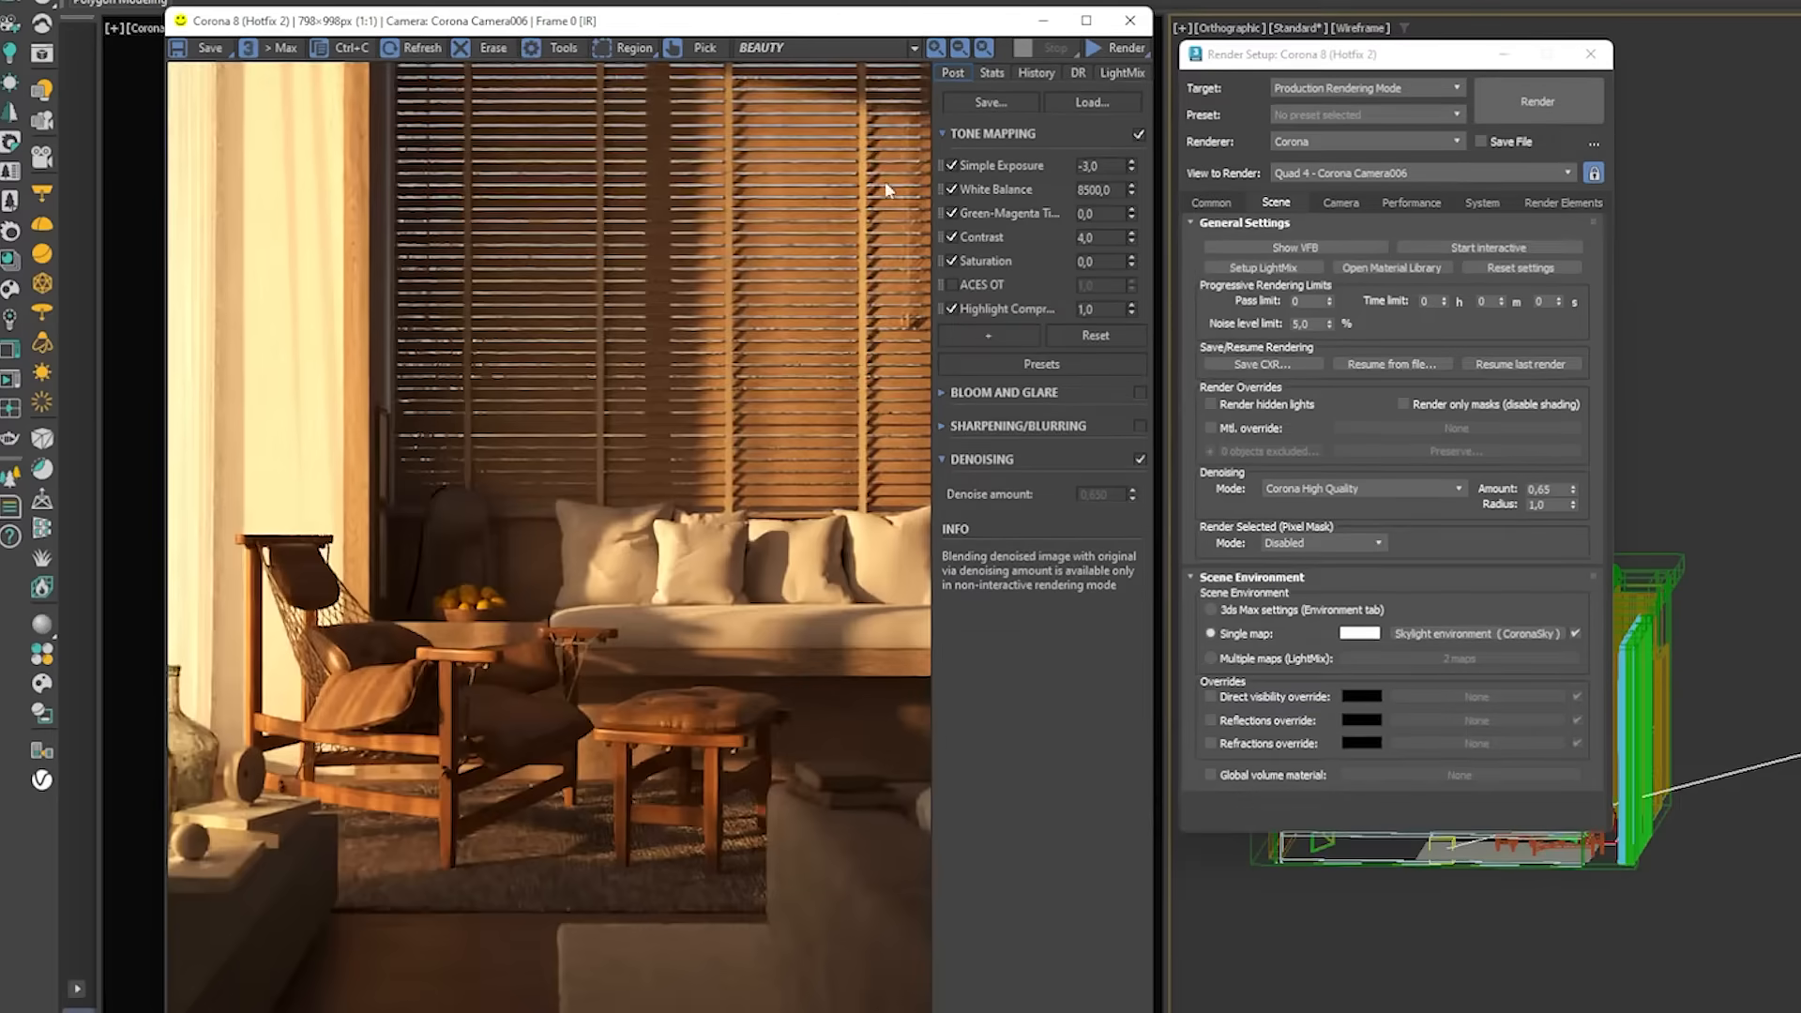
- Raise the Simple Exposure to -2 and inspect the brightest areas of the curtain
double_click(1088, 166)
text(-2)
key(Return)
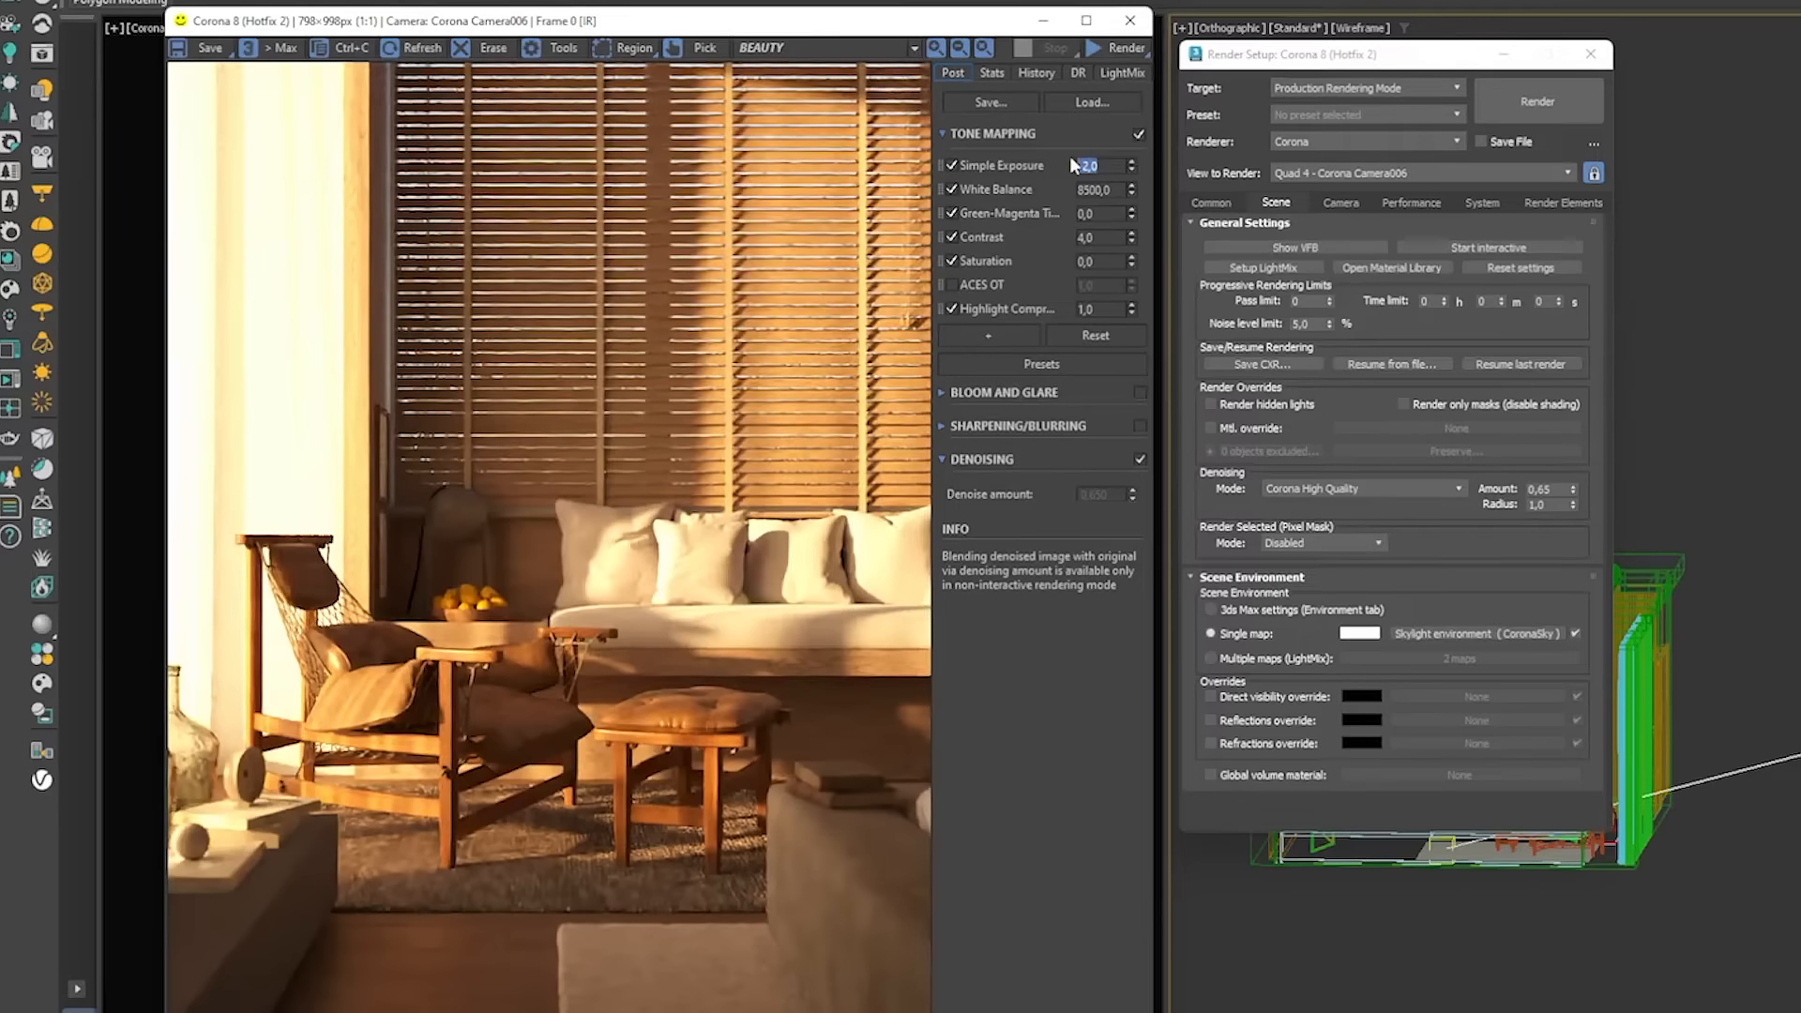
scroll(248, 392, up, 1)
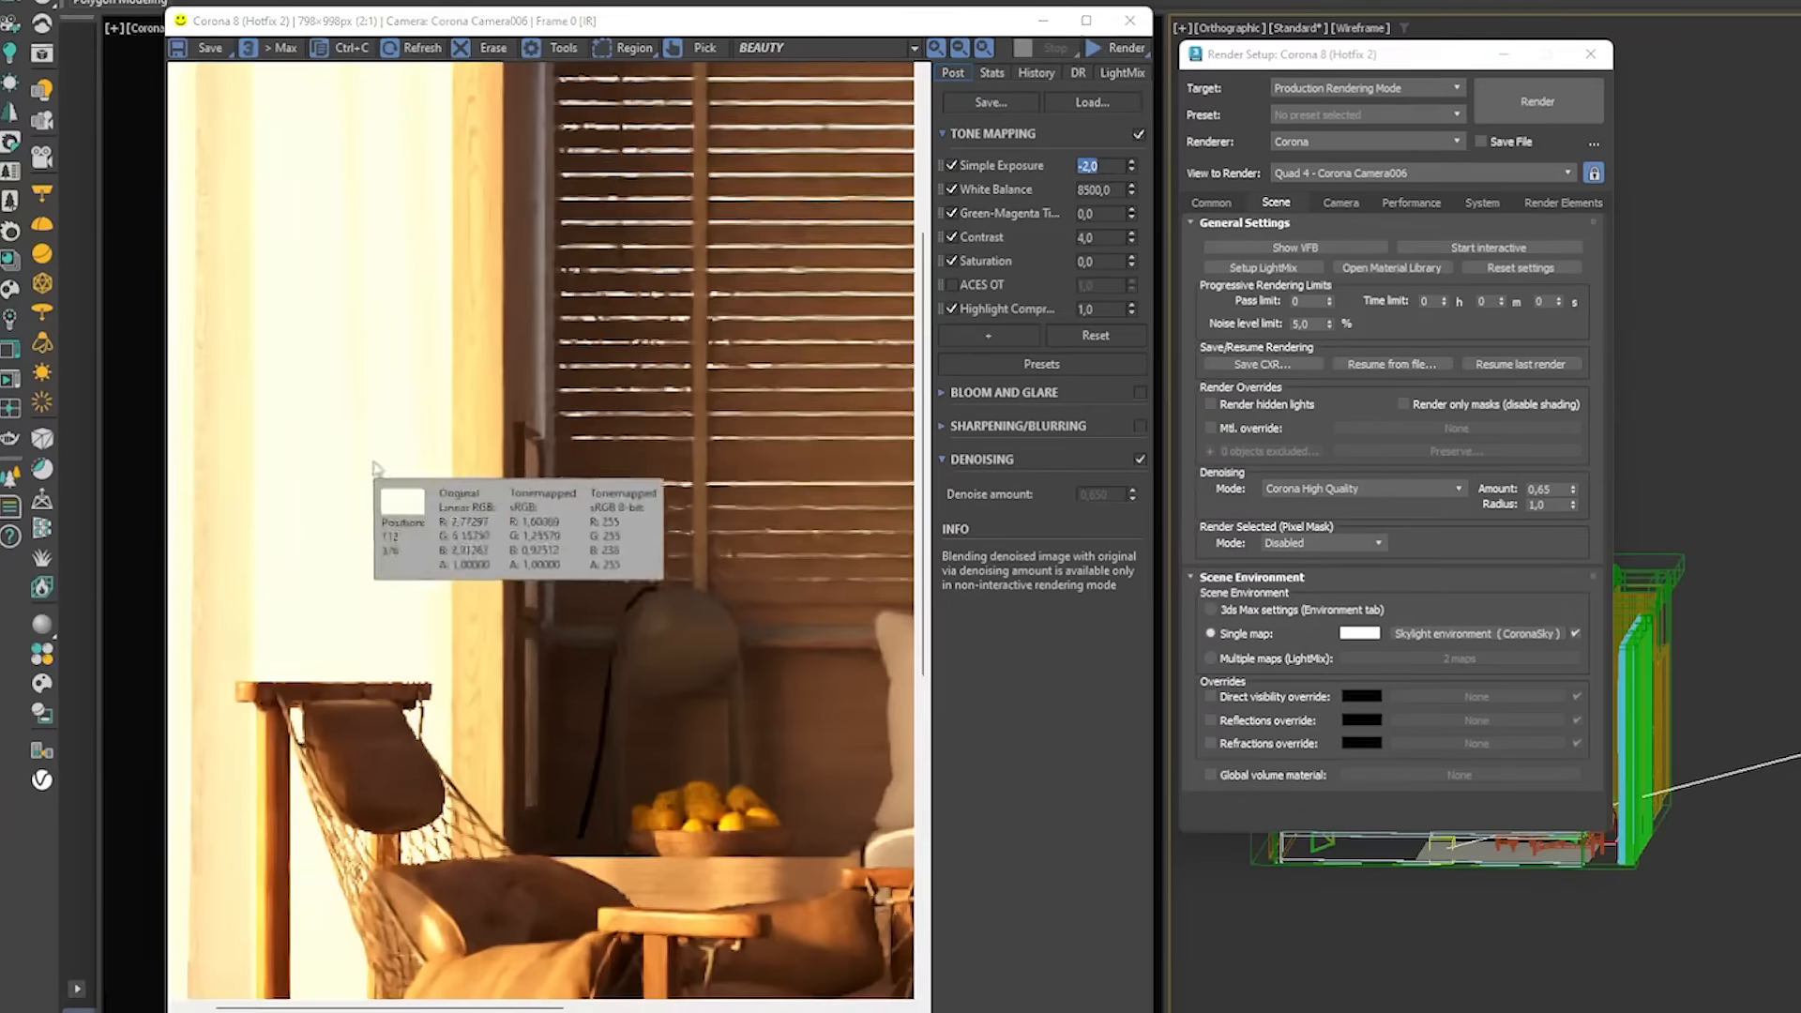
middle_drag(814, 503, 881, 489)
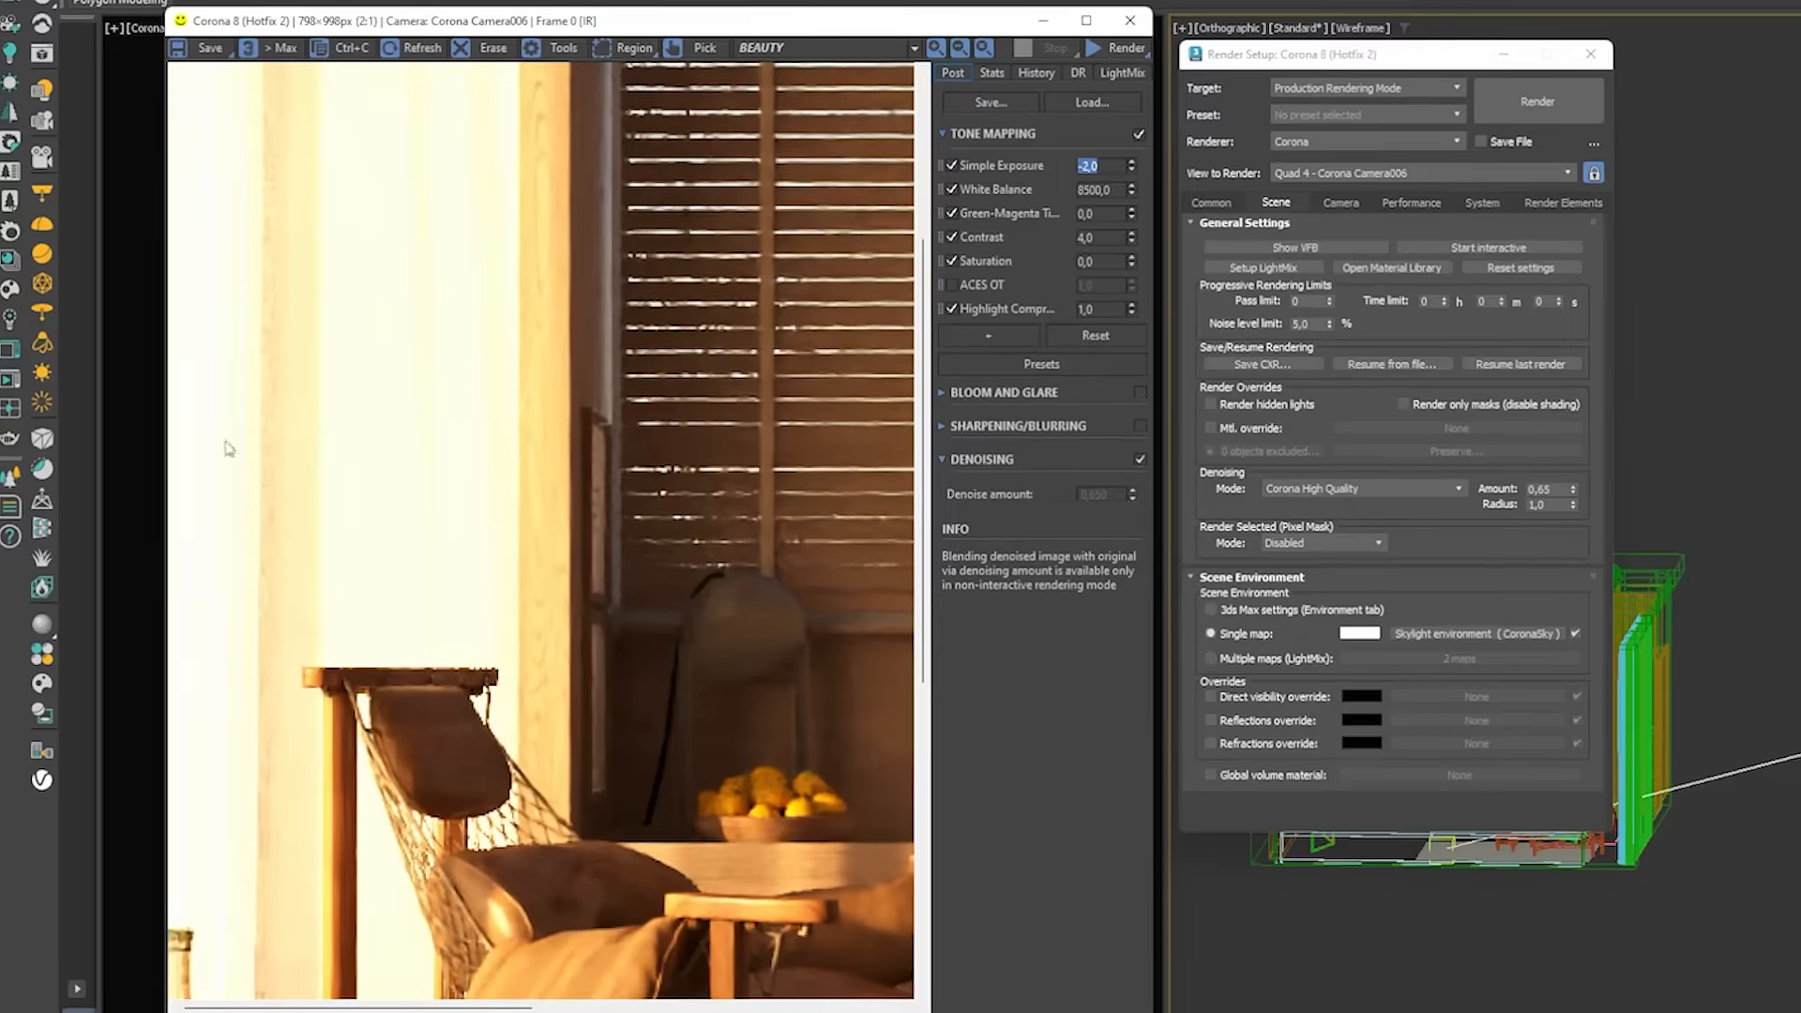
- Try Highlight Compression values of 3 and 2.5, and set it to 2 while checking the whole image
click(1094, 309)
double_click(1118, 311)
text(3)
key(Return)
text(2,5)
key(Return)
scroll(633, 404, down, 1)
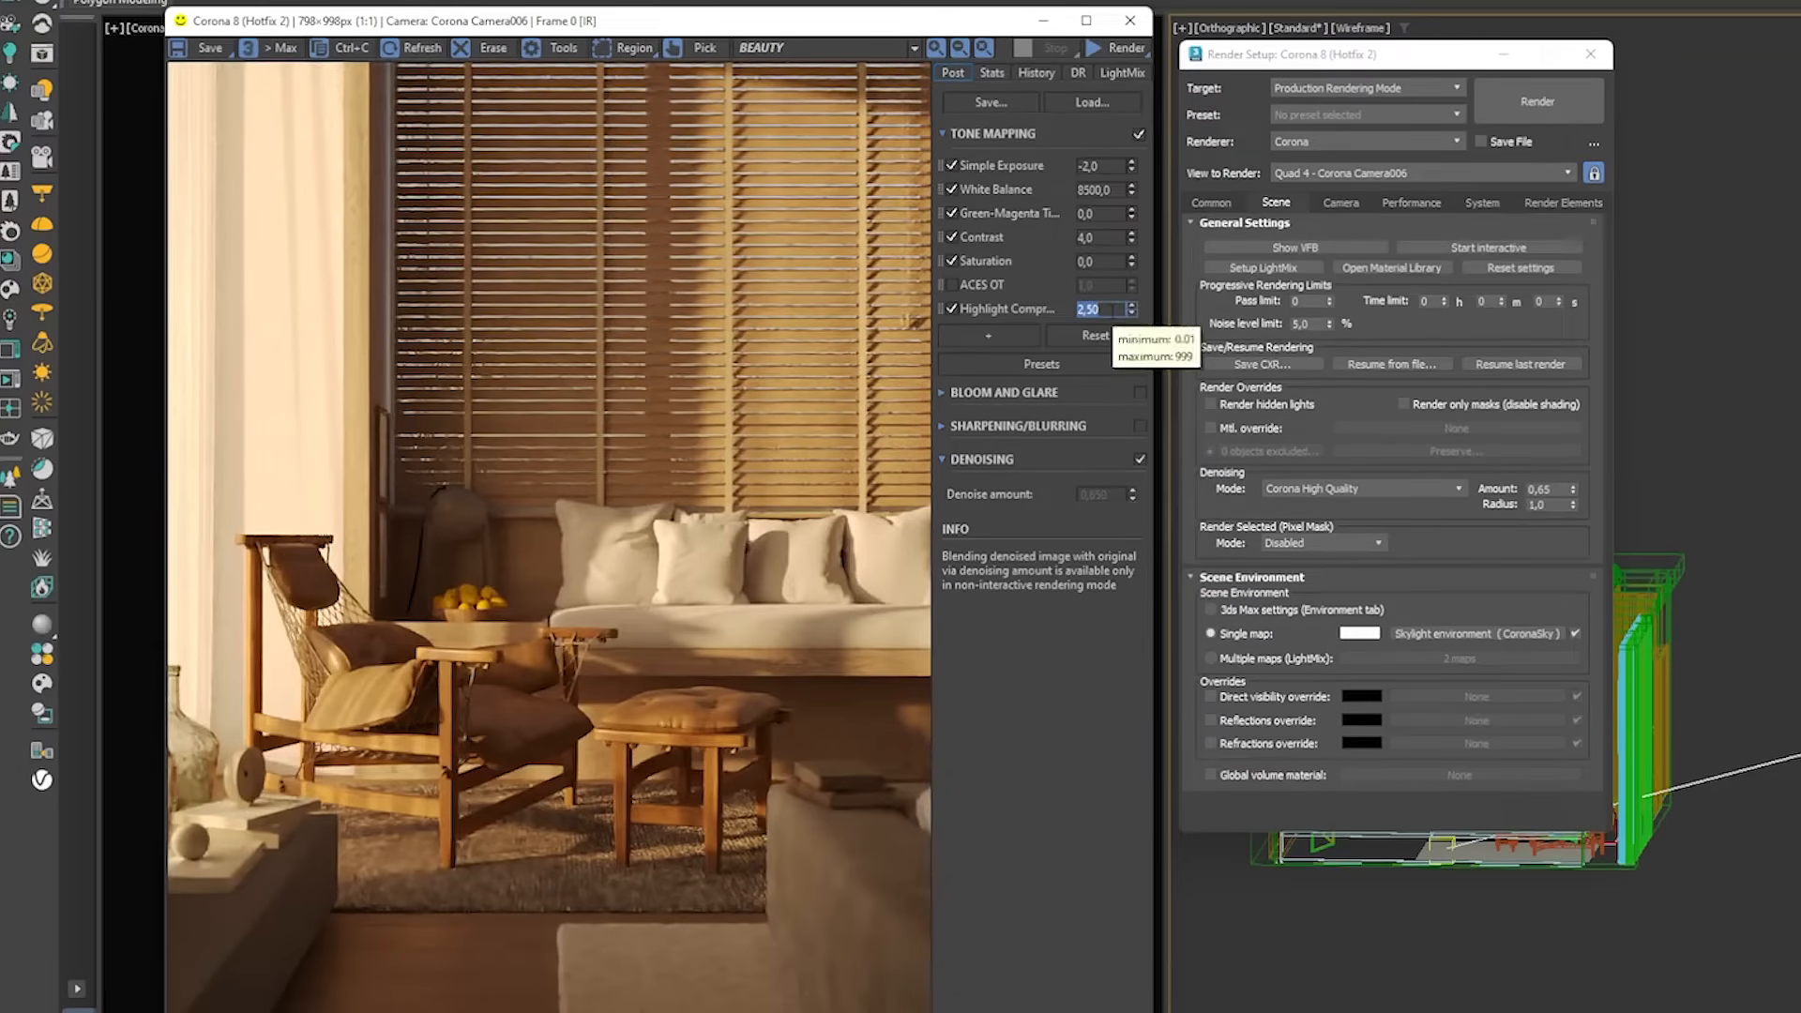
text(2)
key(Return)
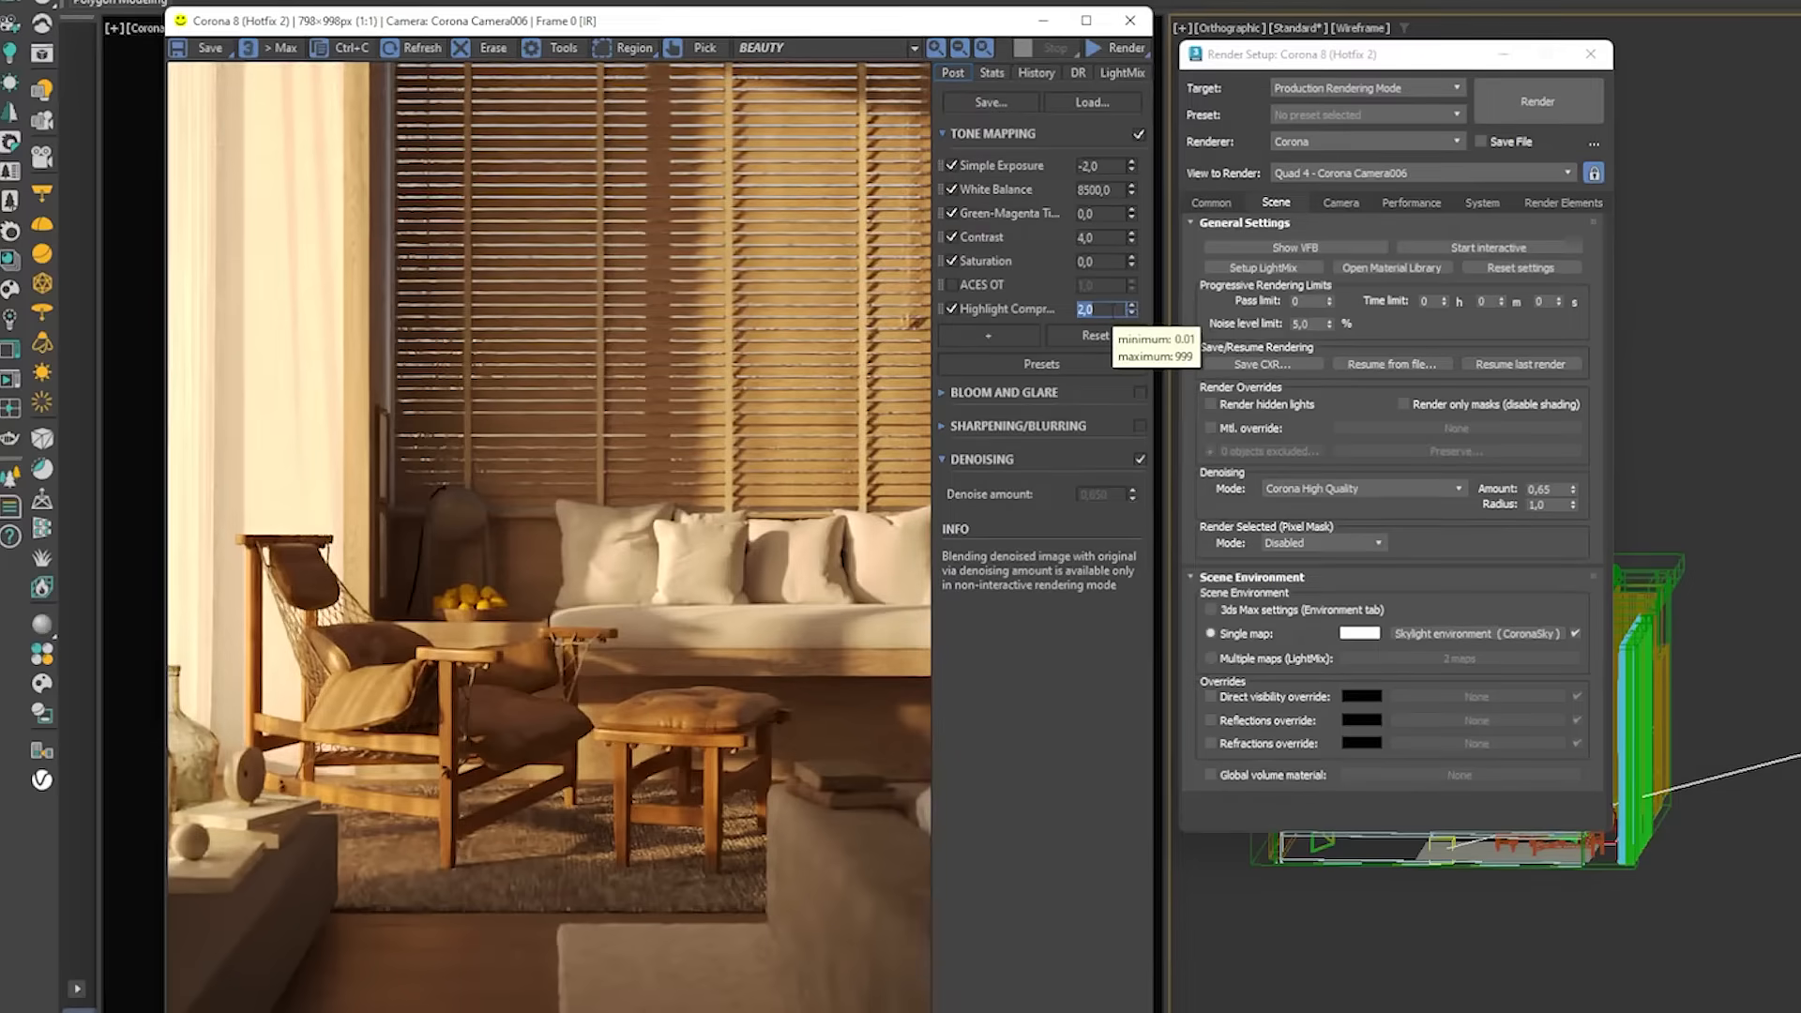
- Test Saturation values of 0.2, 0.1 and 0.02, and set the Saturation to 0.01
double_click(1103, 262)
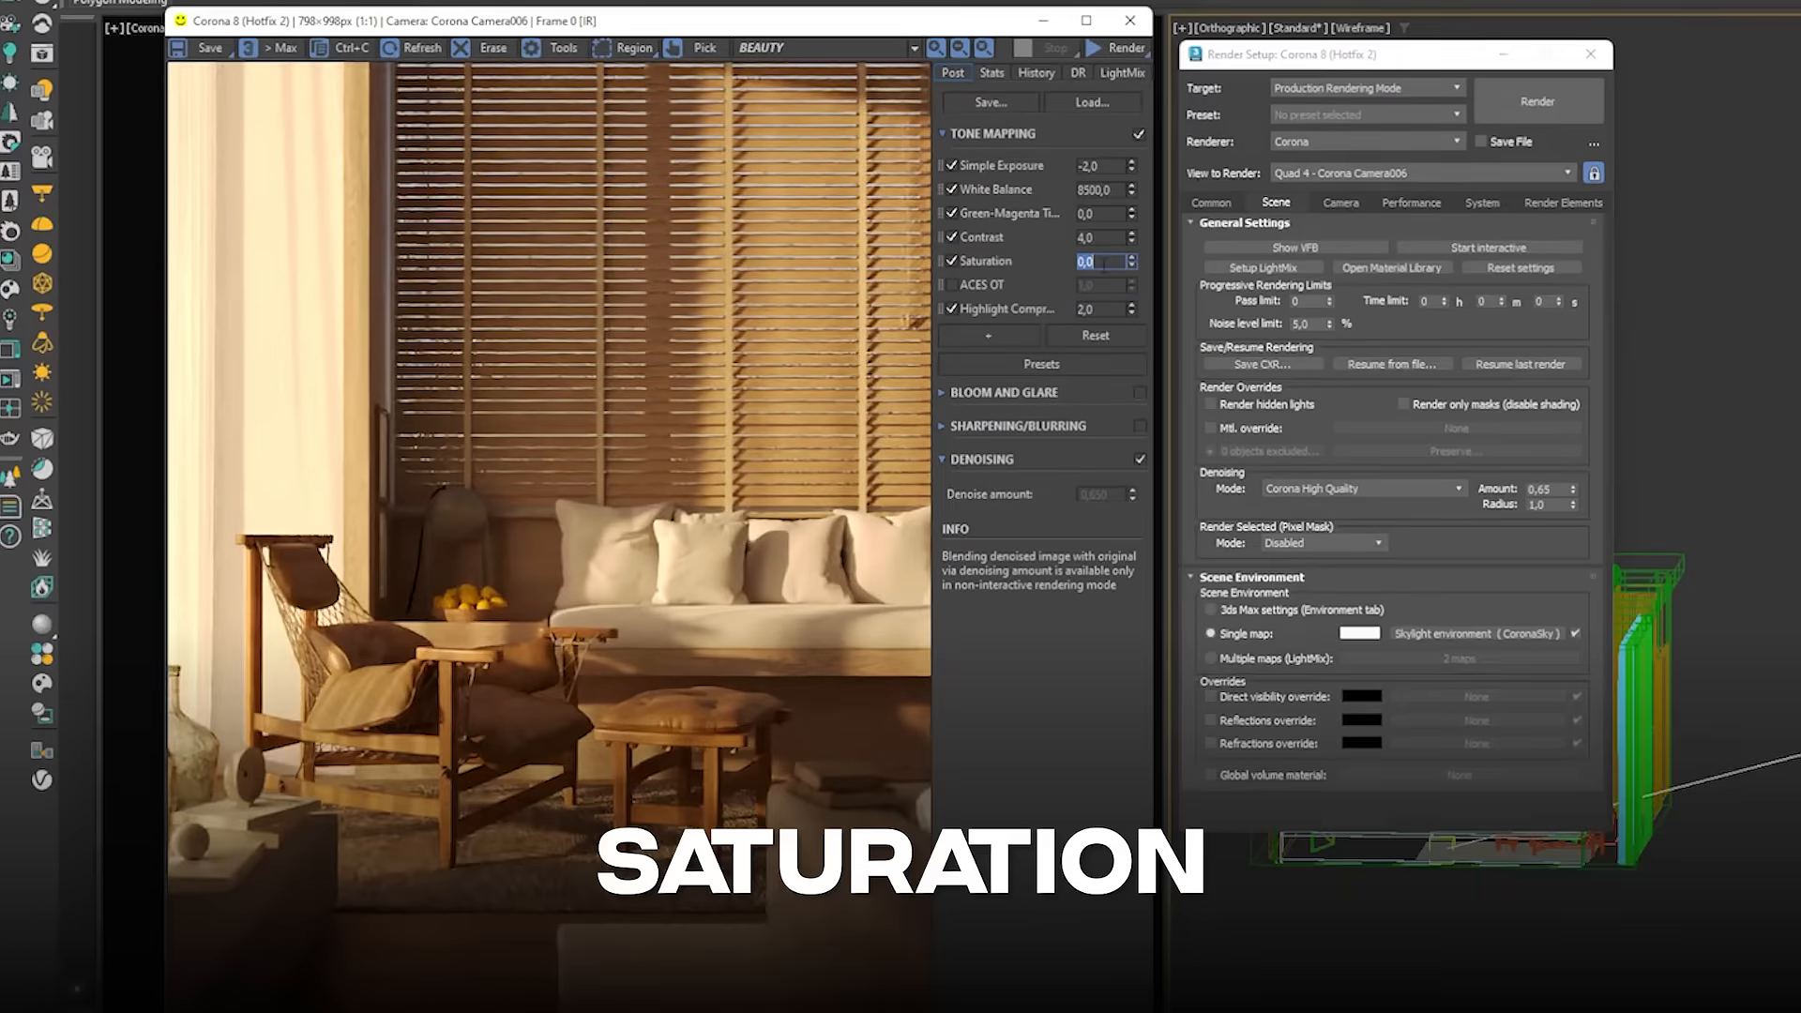
text(0,2)
key(Return)
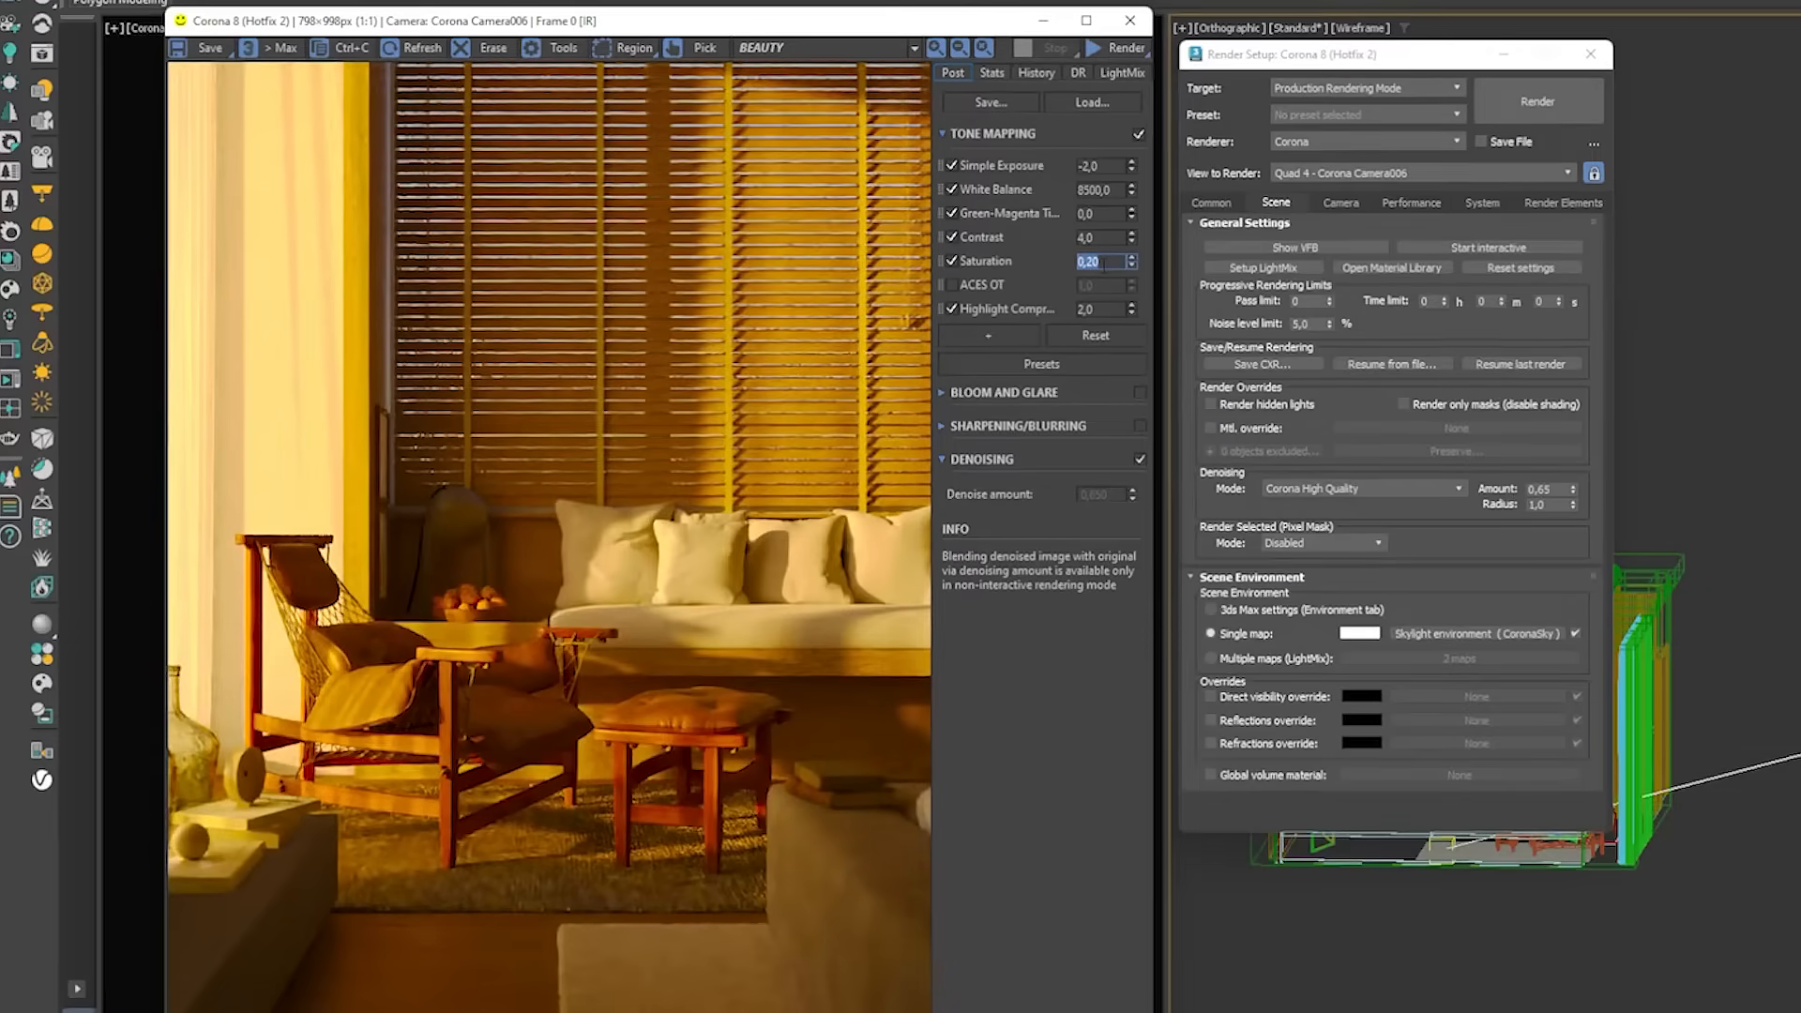
text(0,1)
key(Return)
text(0,01)
key(Return)
text(0,02)
key(Return)
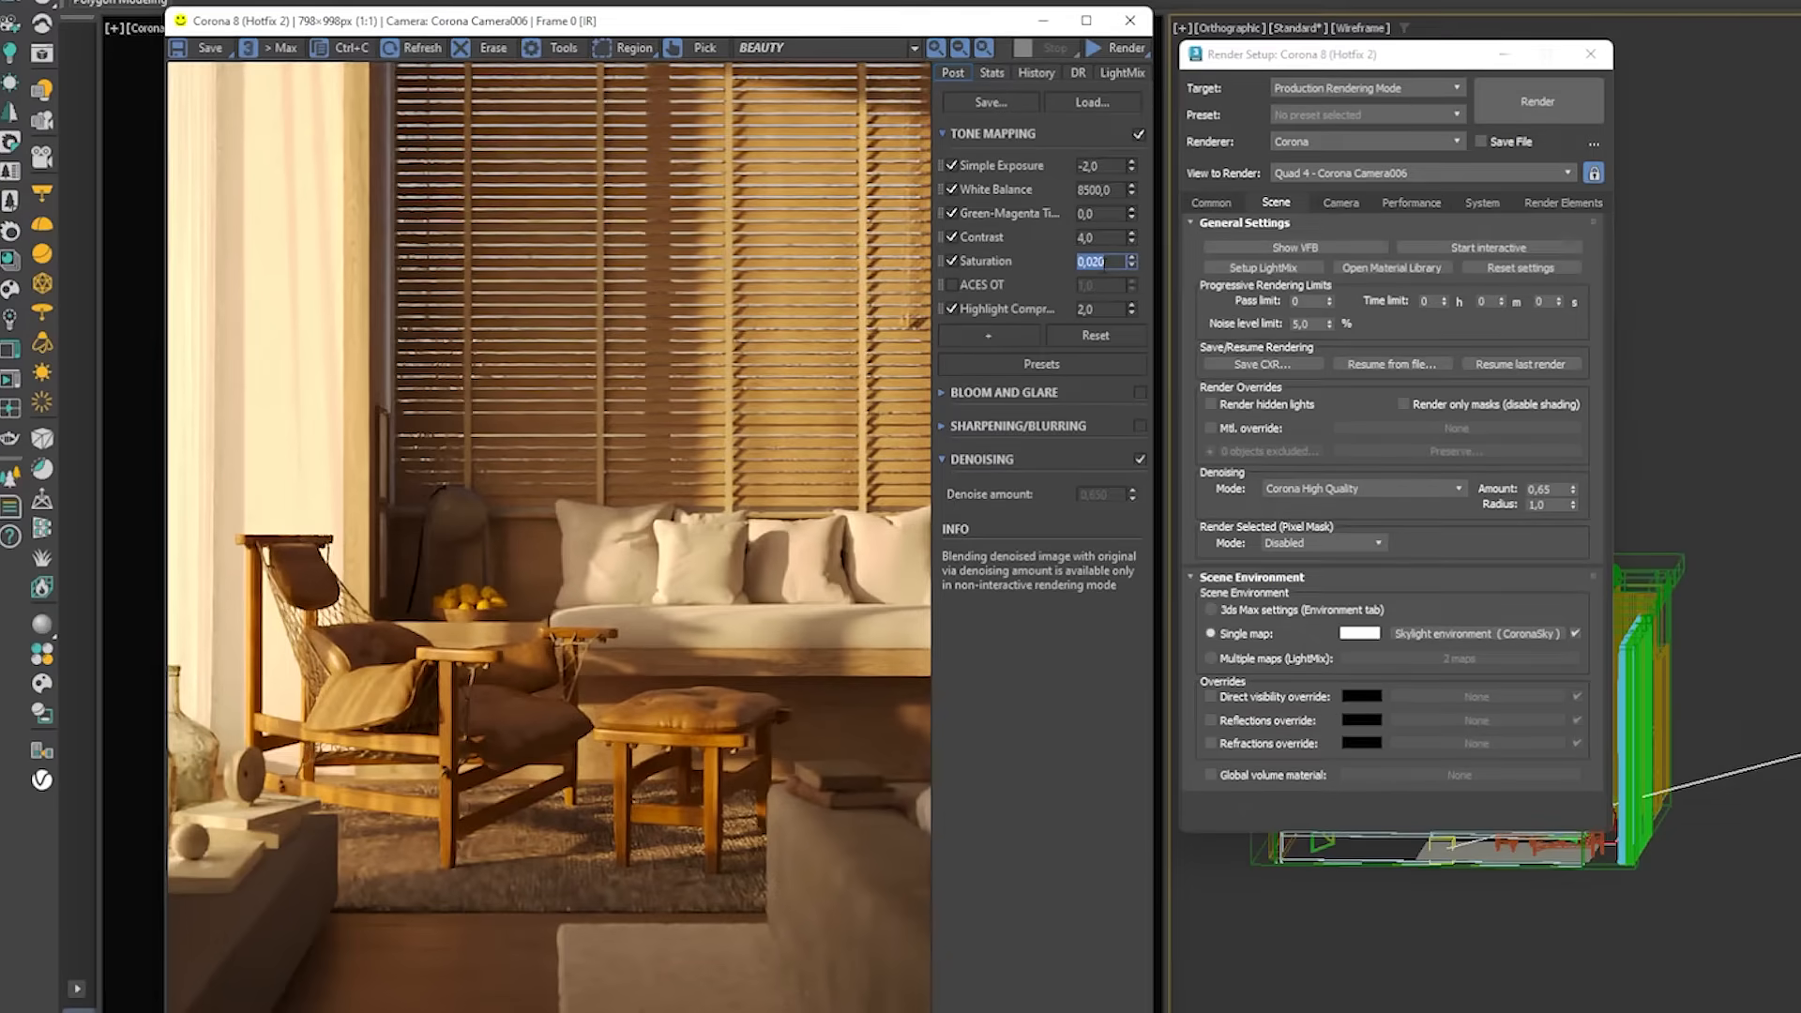
text(0,01)
key(Return)
click(1102, 261)
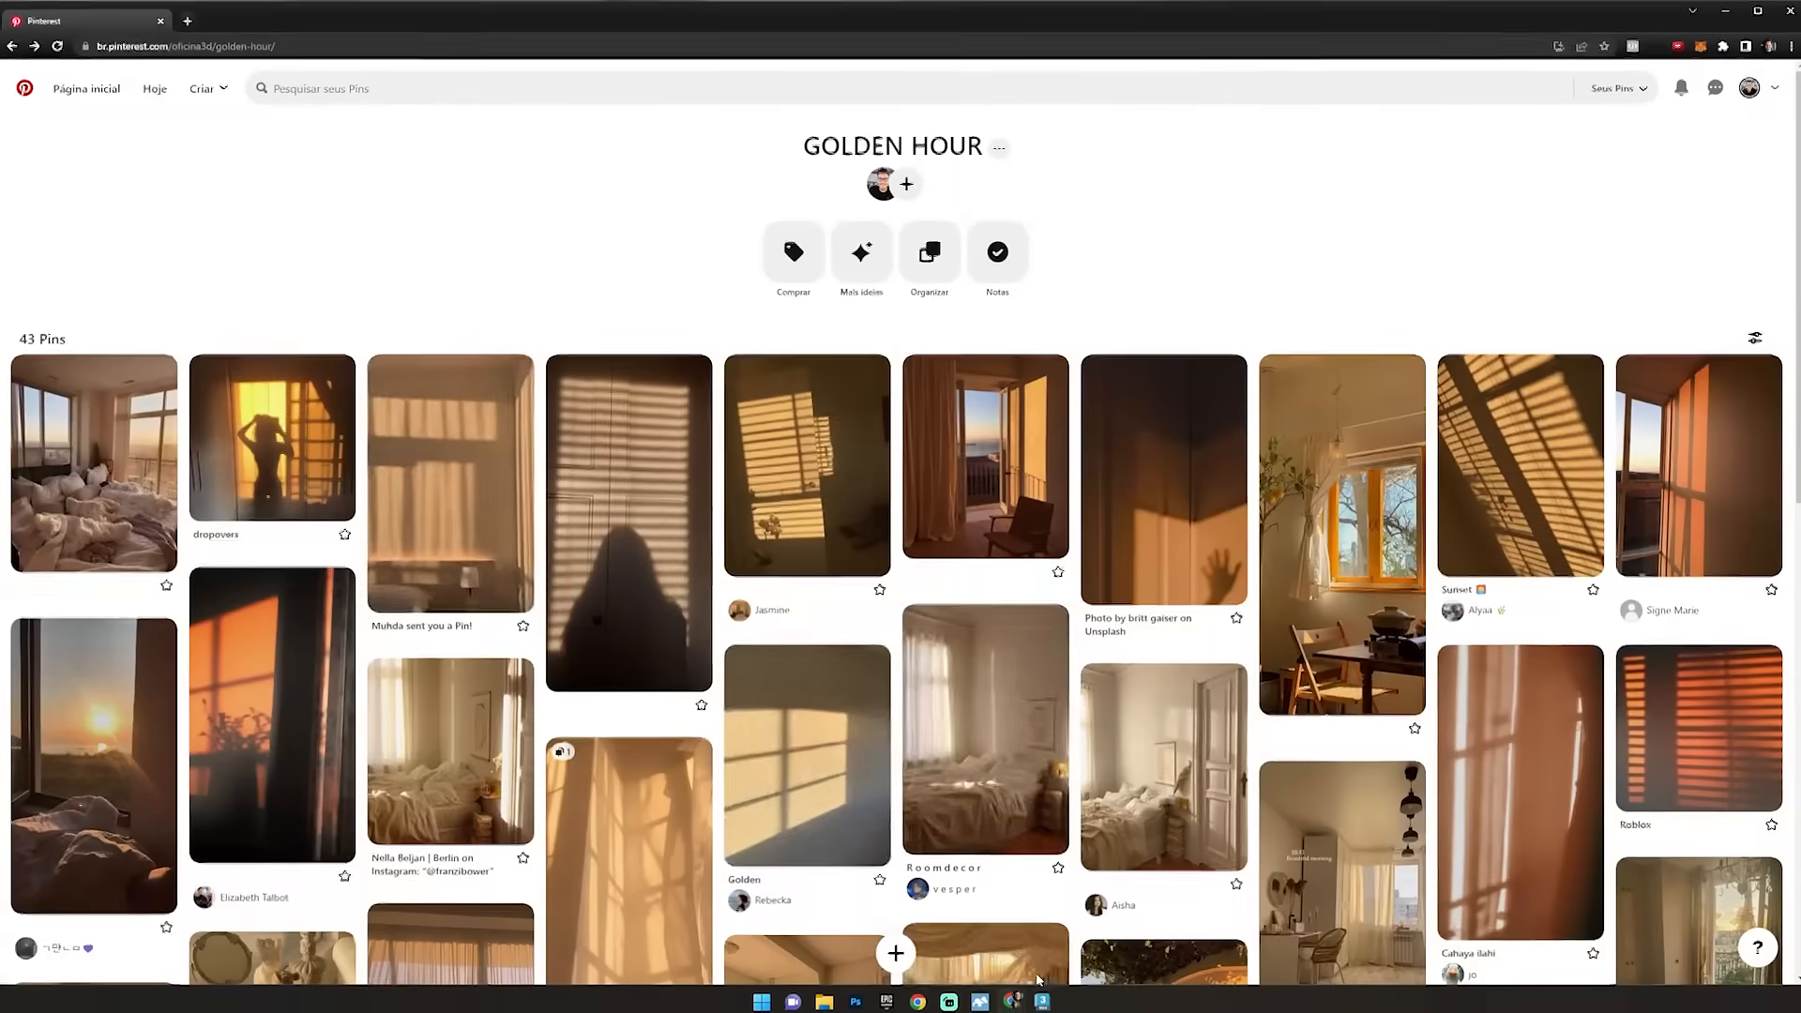
- Place the Pinterest Golden Hour board beside the render and compare the colours of its reference photos with the image
click(1012, 1002)
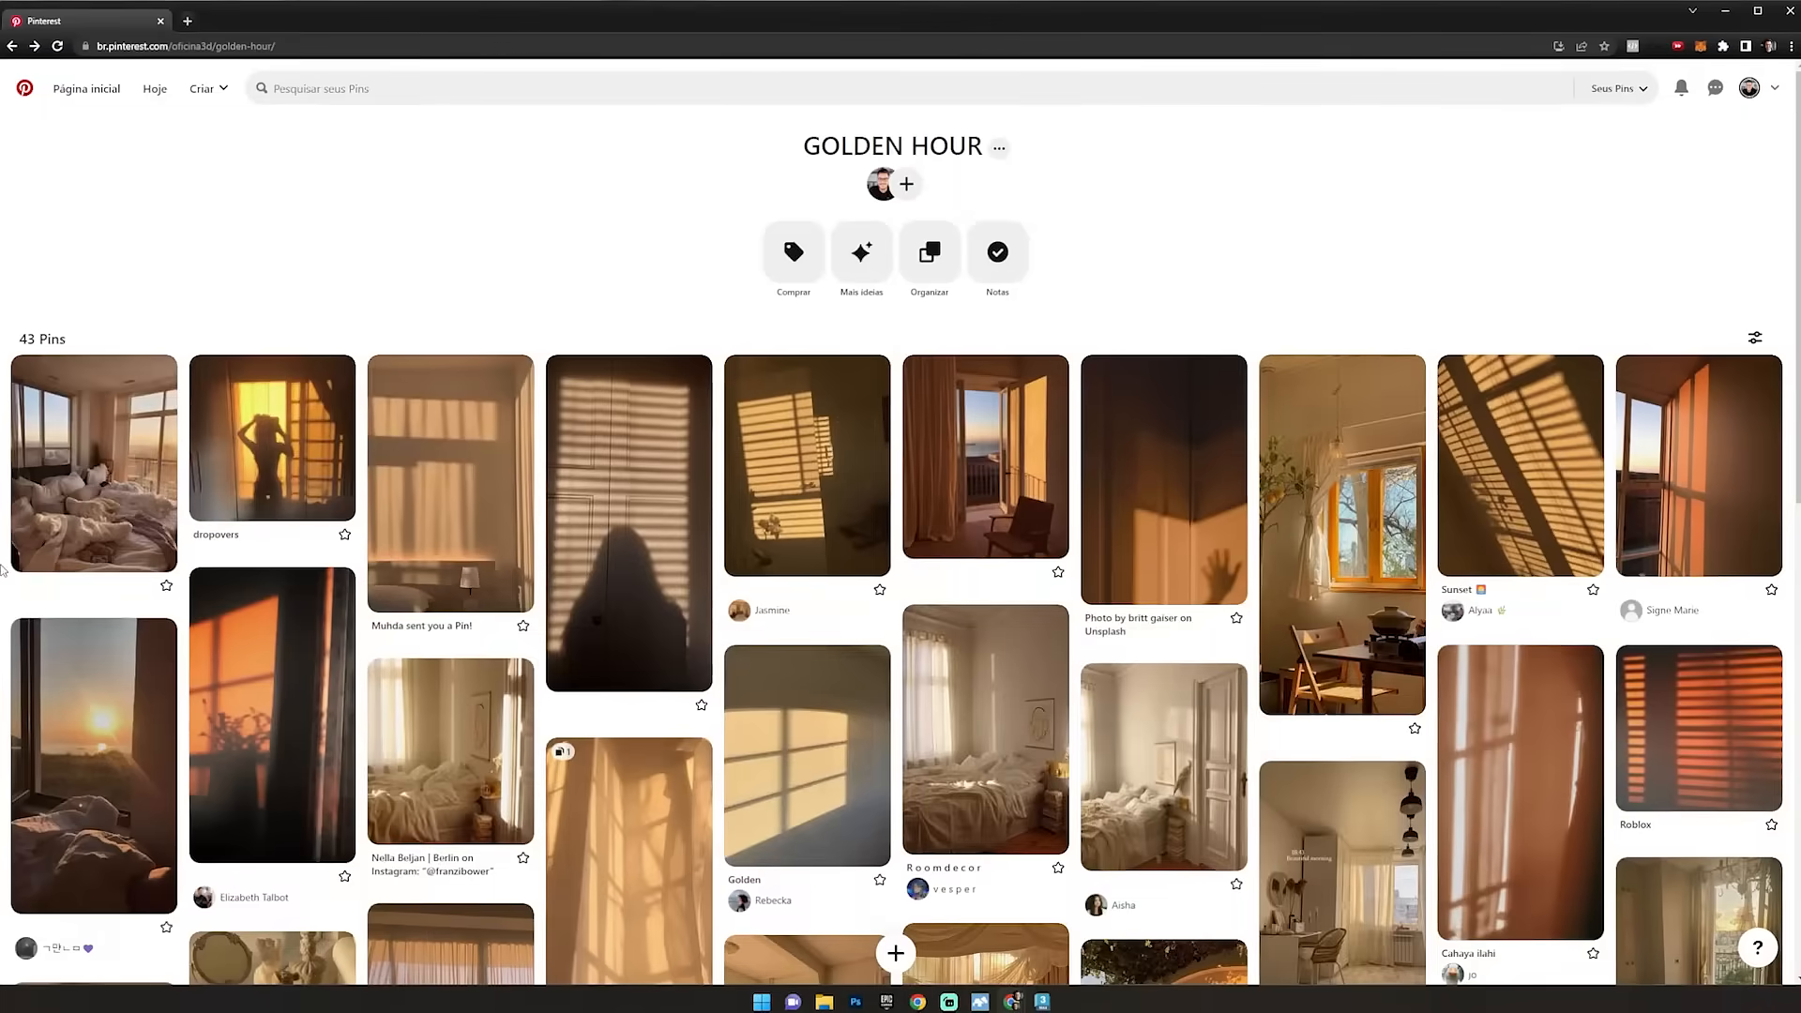
key(super+Right)
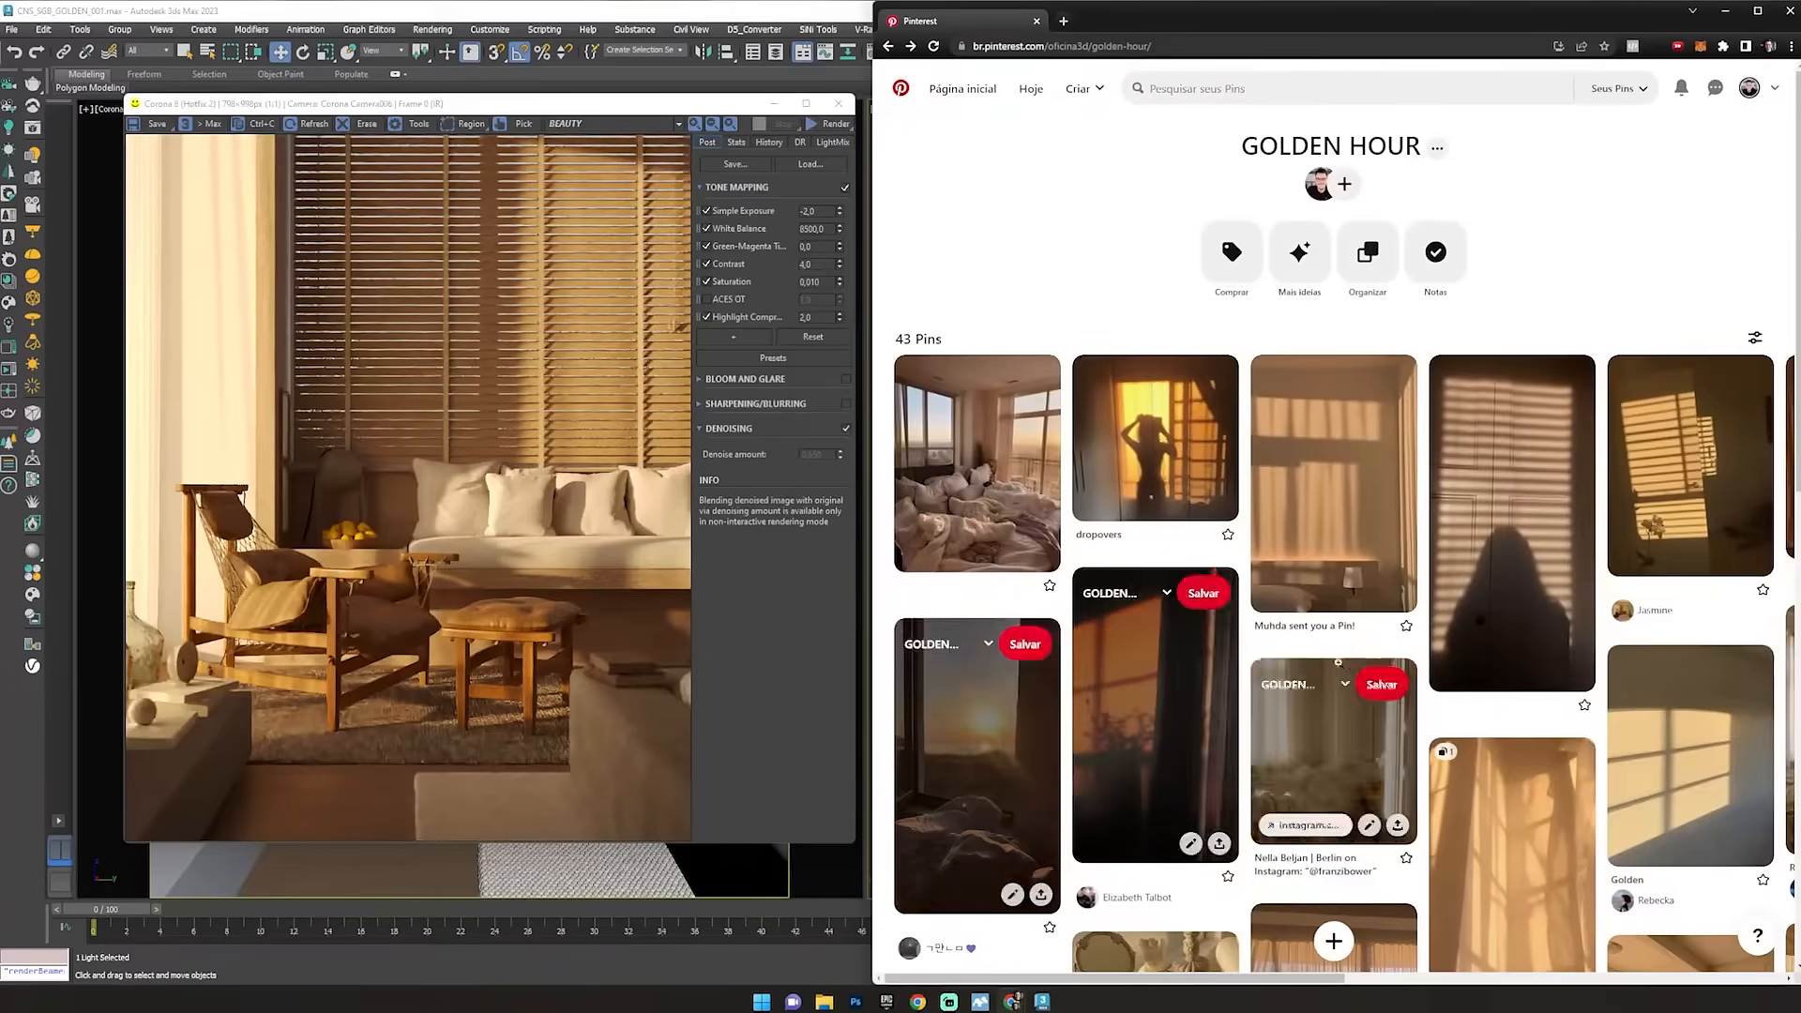
scroll(1372, 642, down, 8)
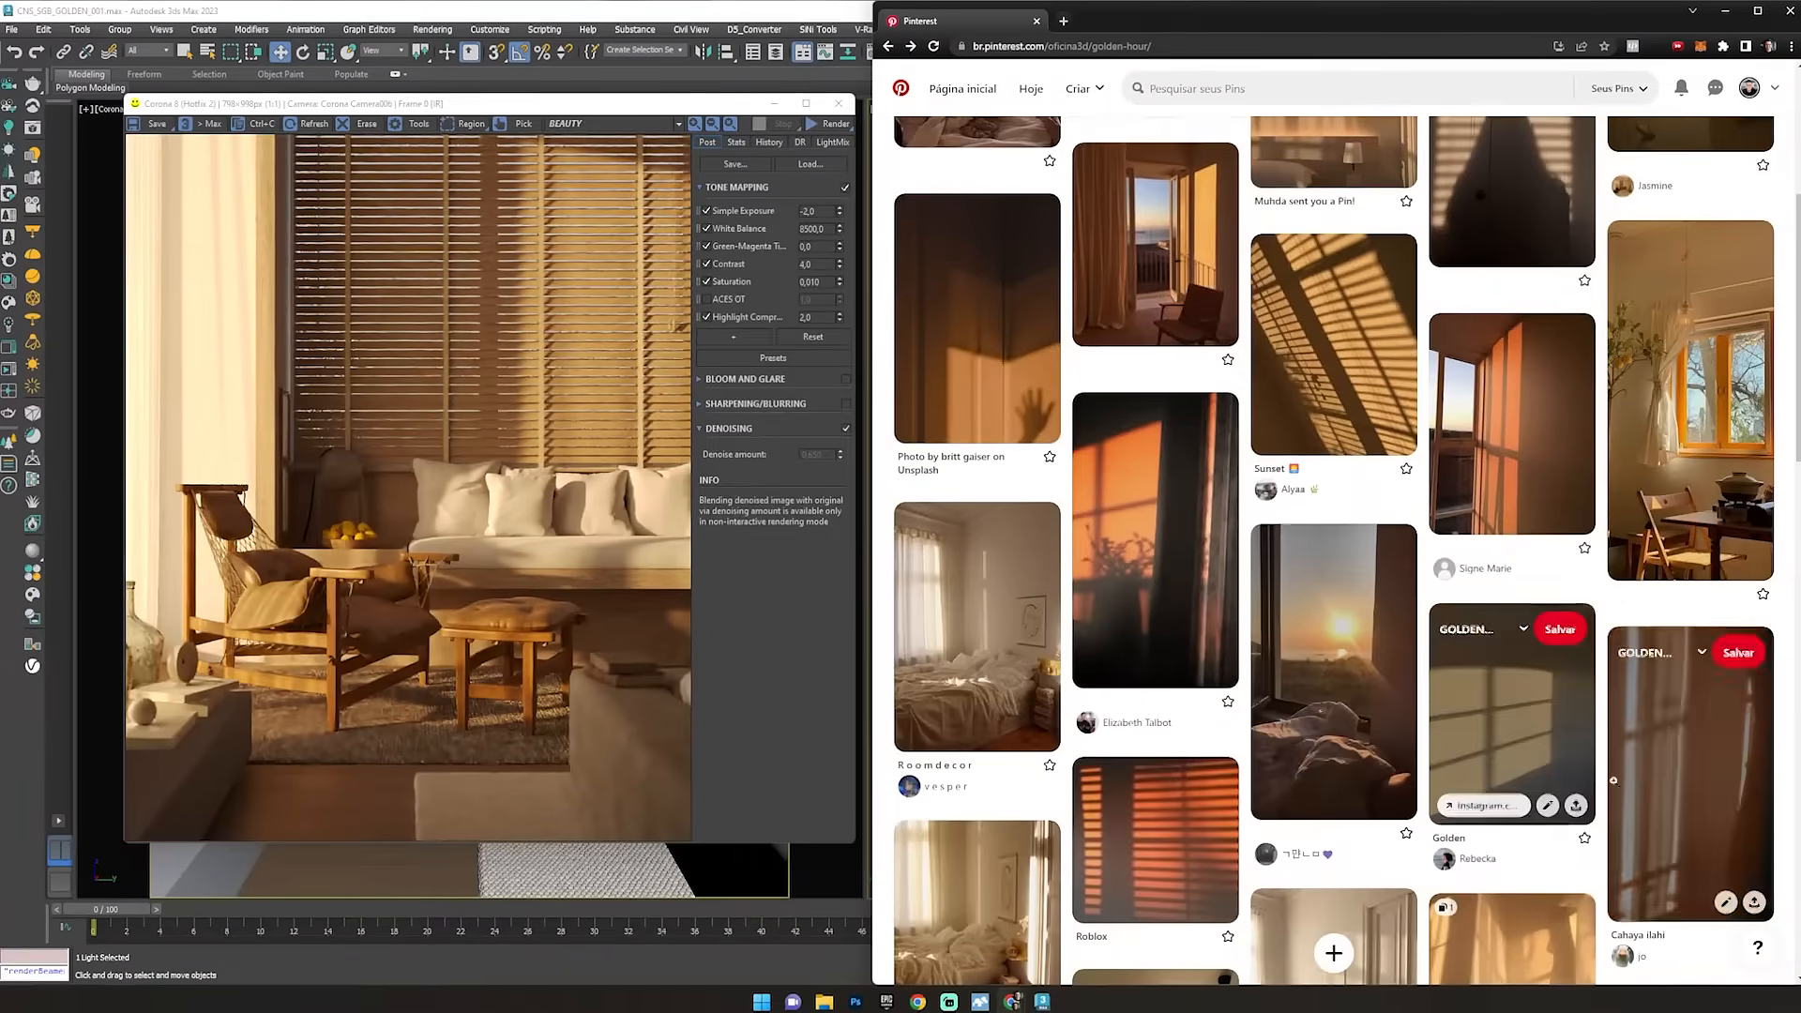
scroll(1312, 563, down, 2)
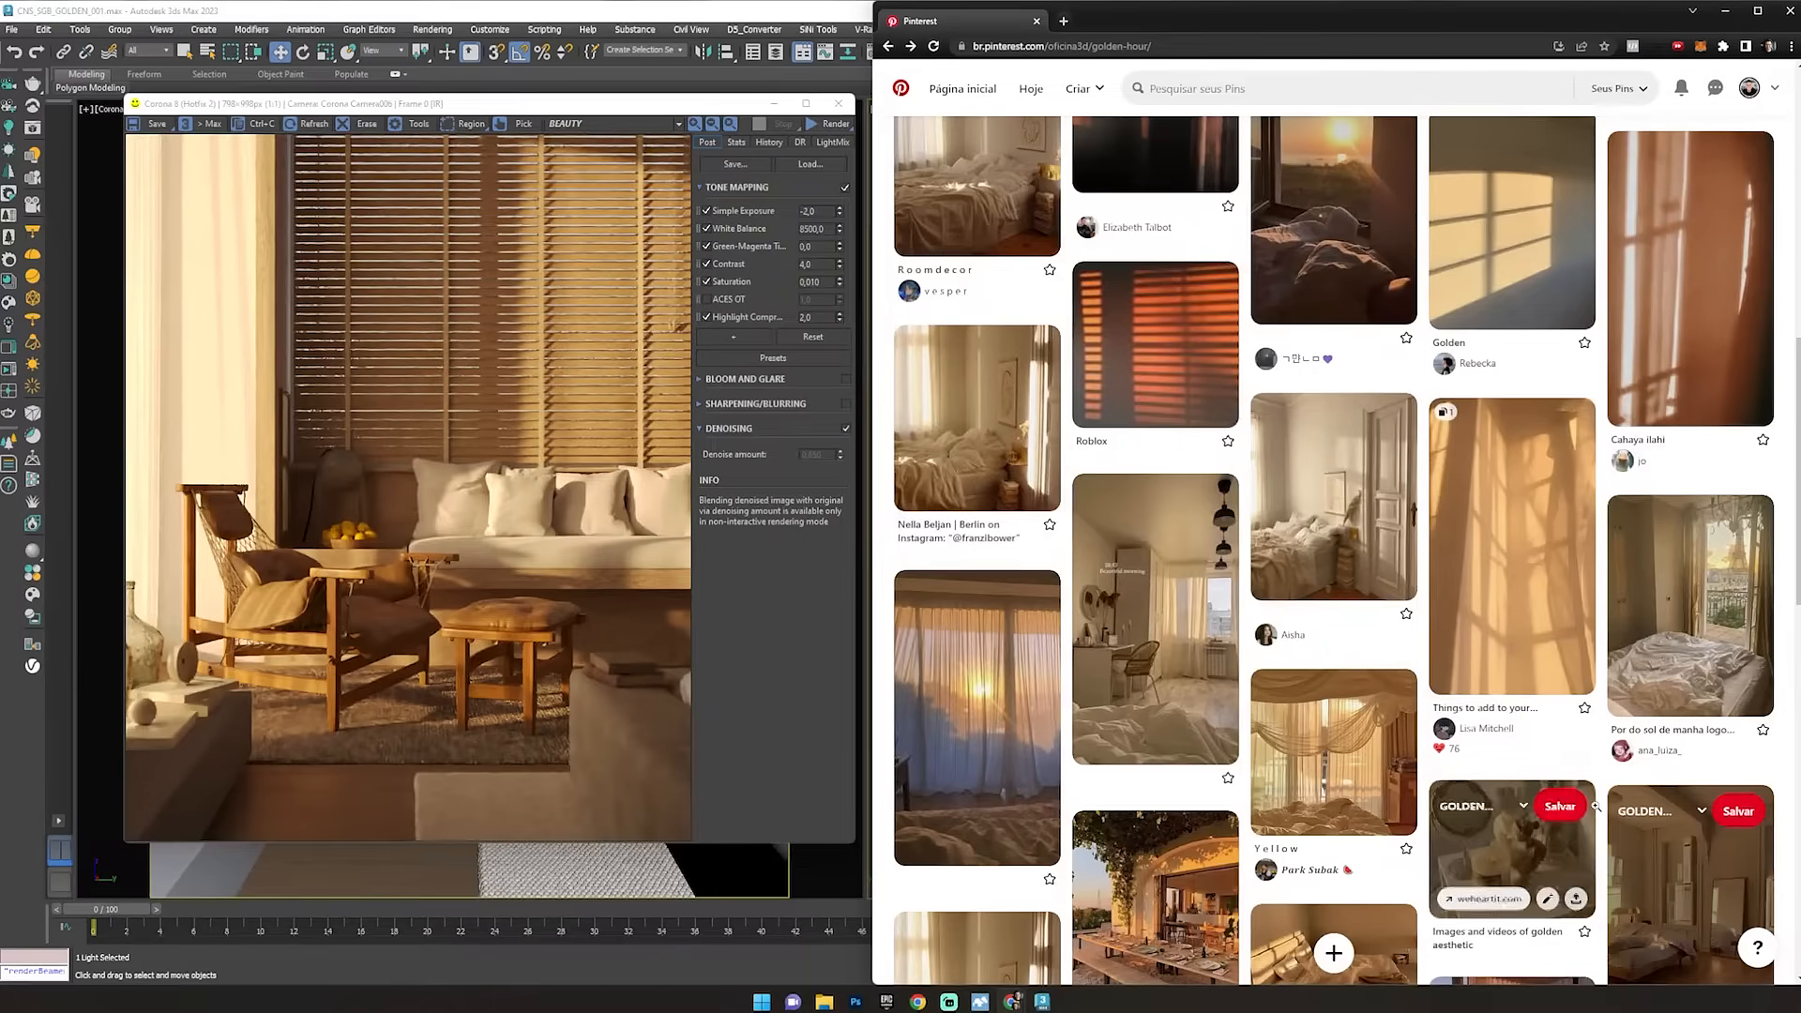
scroll(1449, 769, down, 2)
scroll(1448, 769, down, 2)
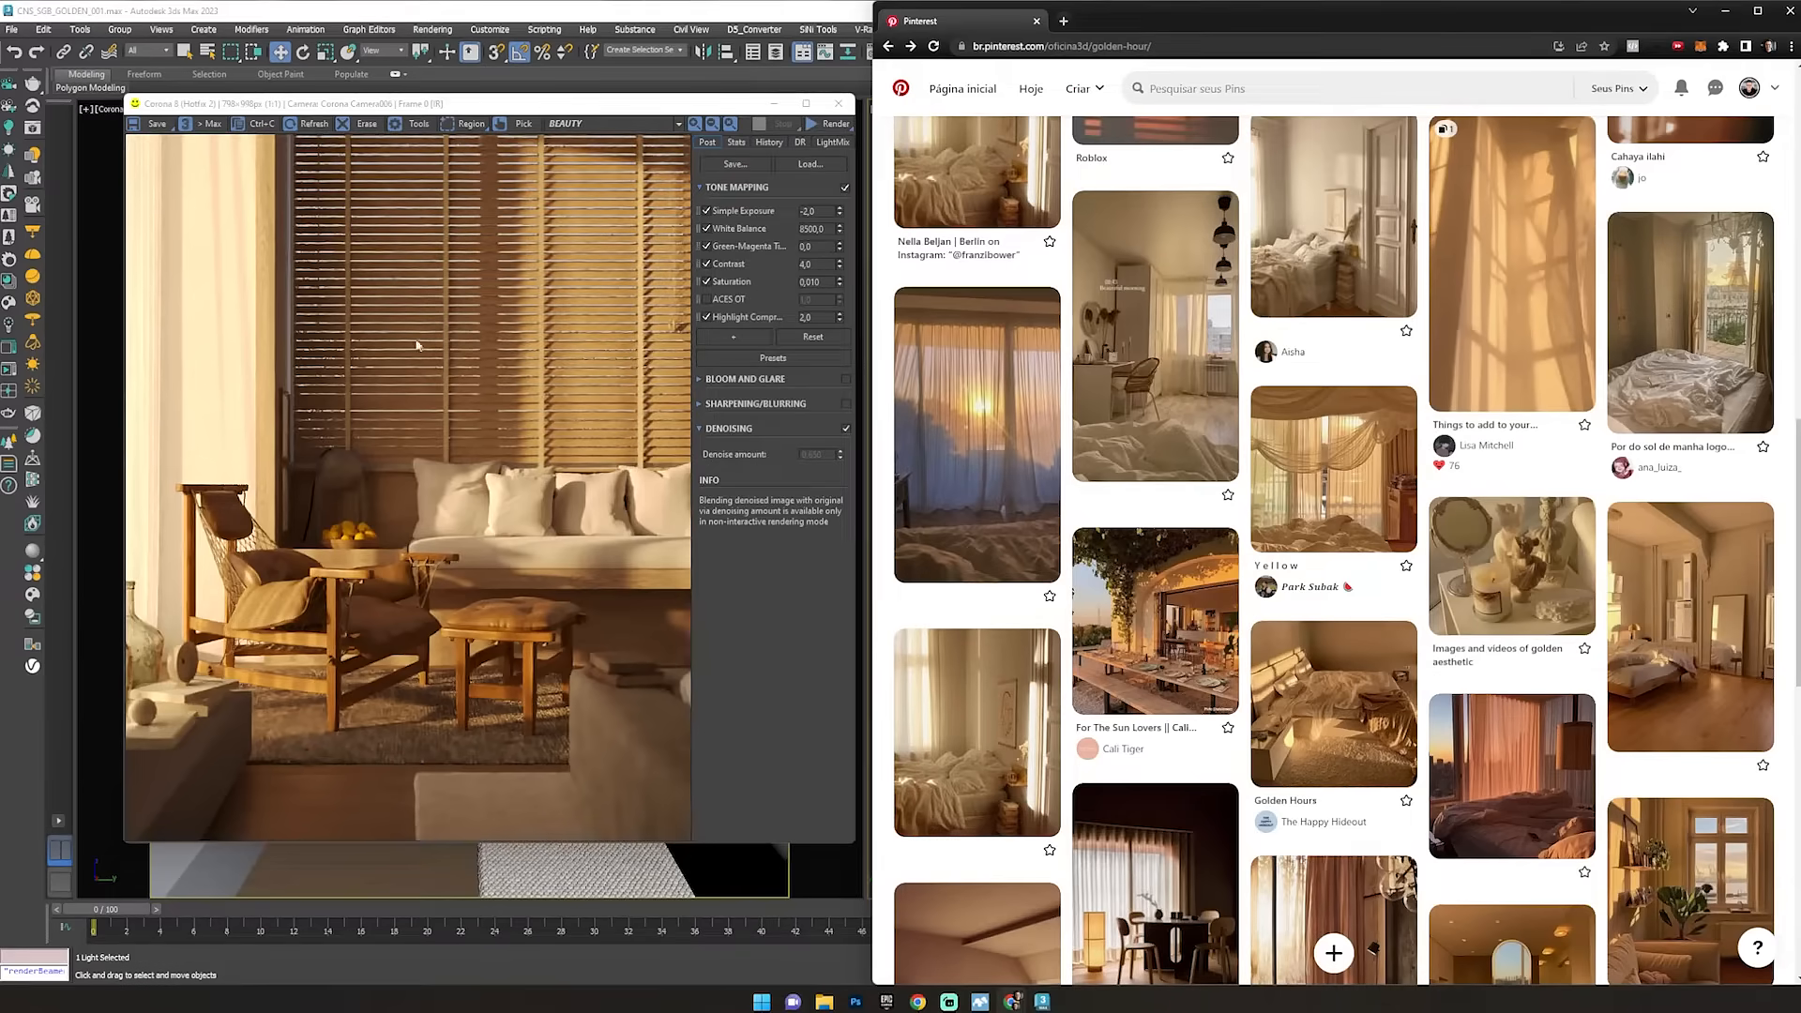
scroll(1184, 591, down, 1)
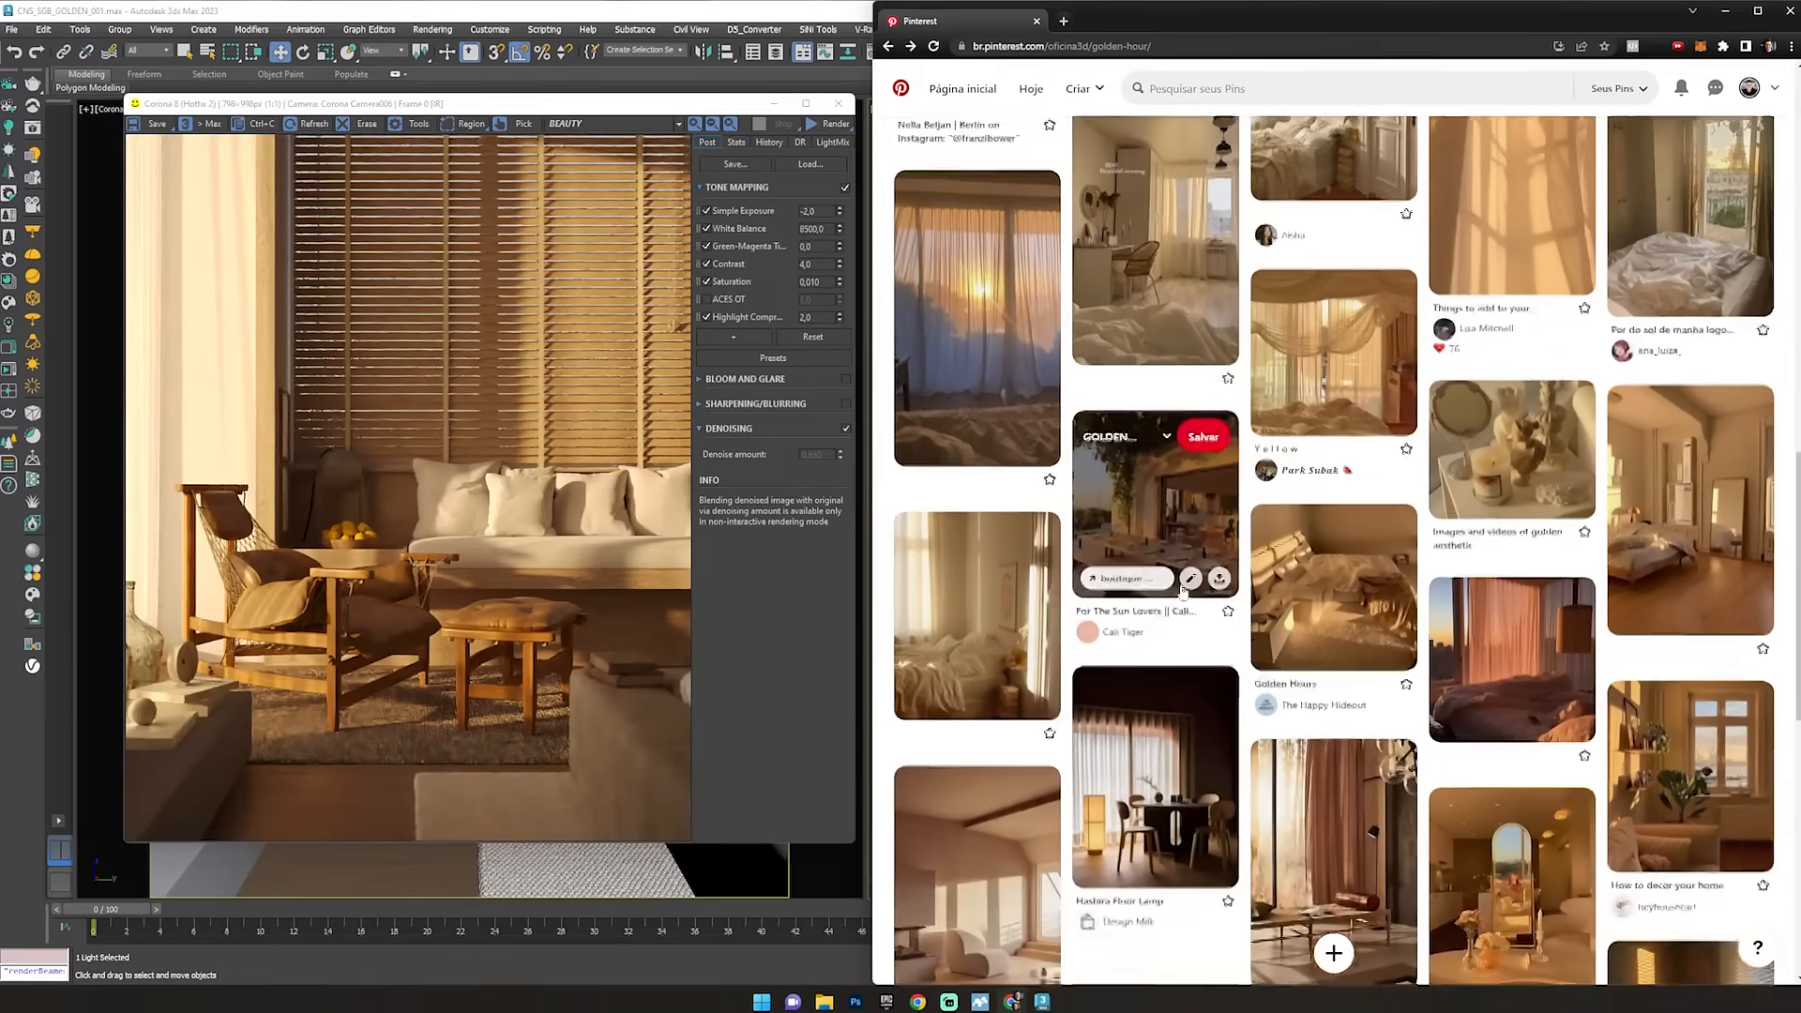
scroll(1184, 591, down, 1)
scroll(1332, 713, down, 1)
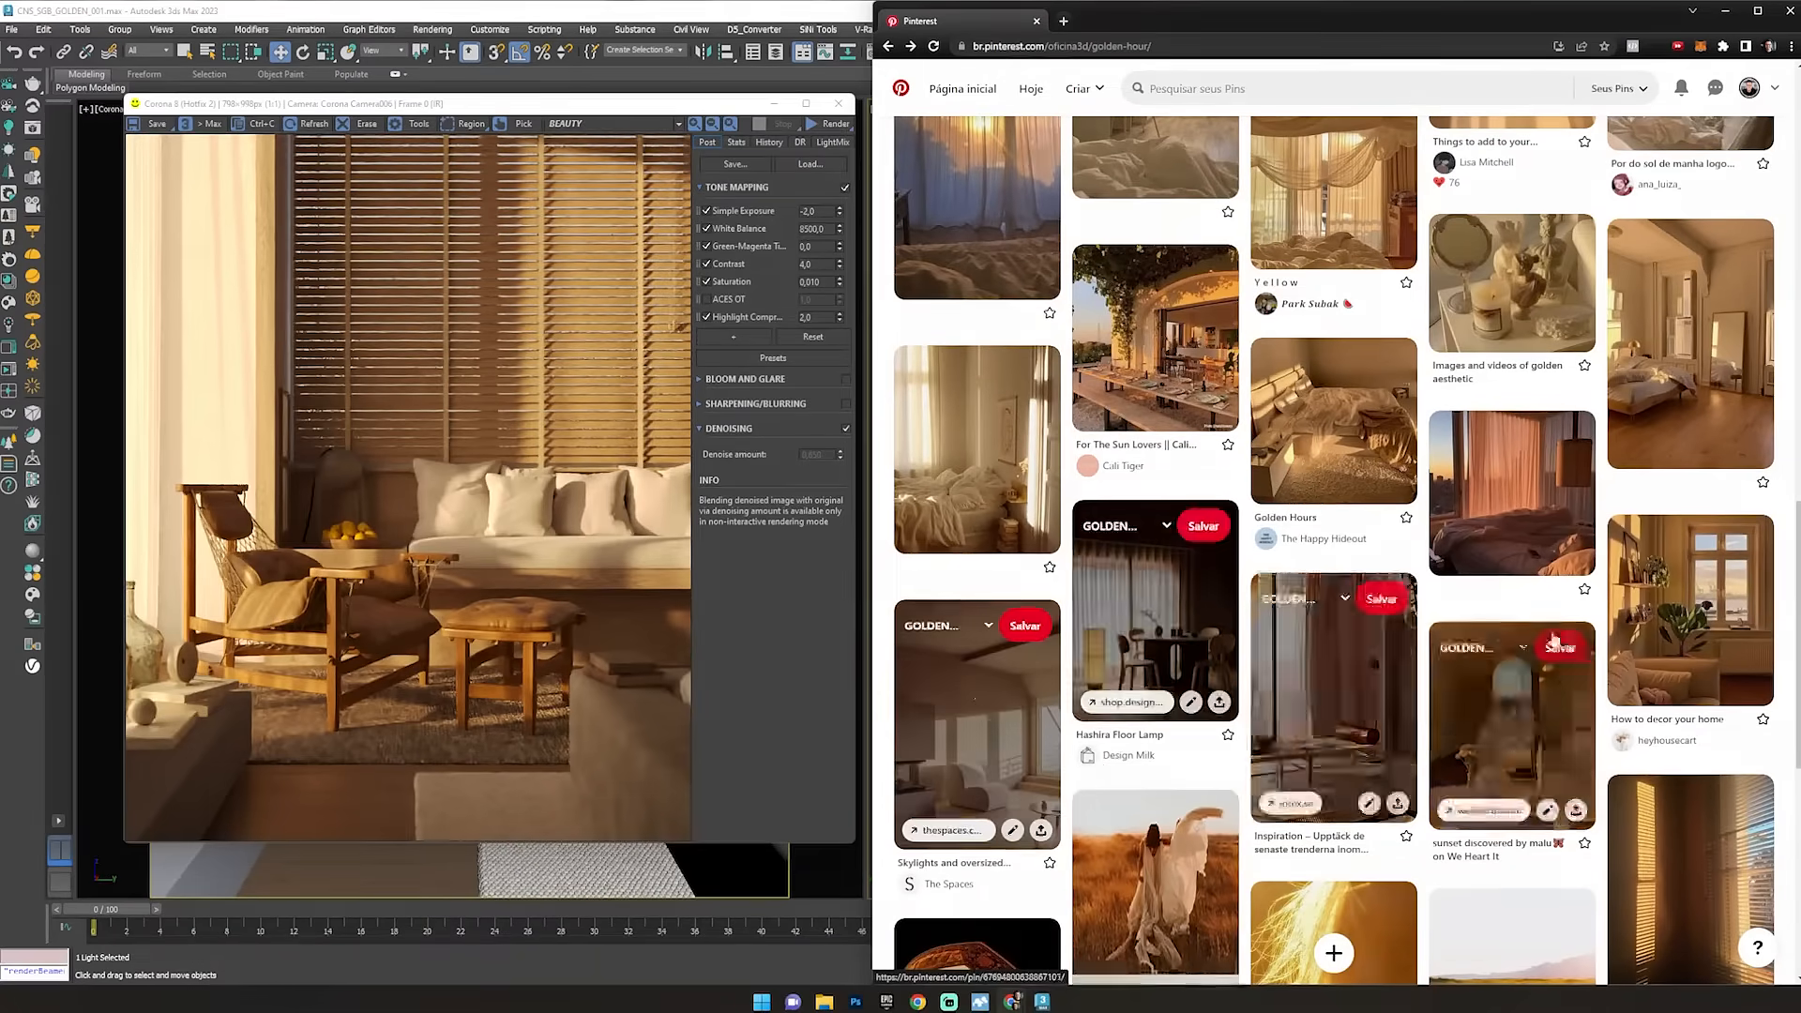
click(379, 421)
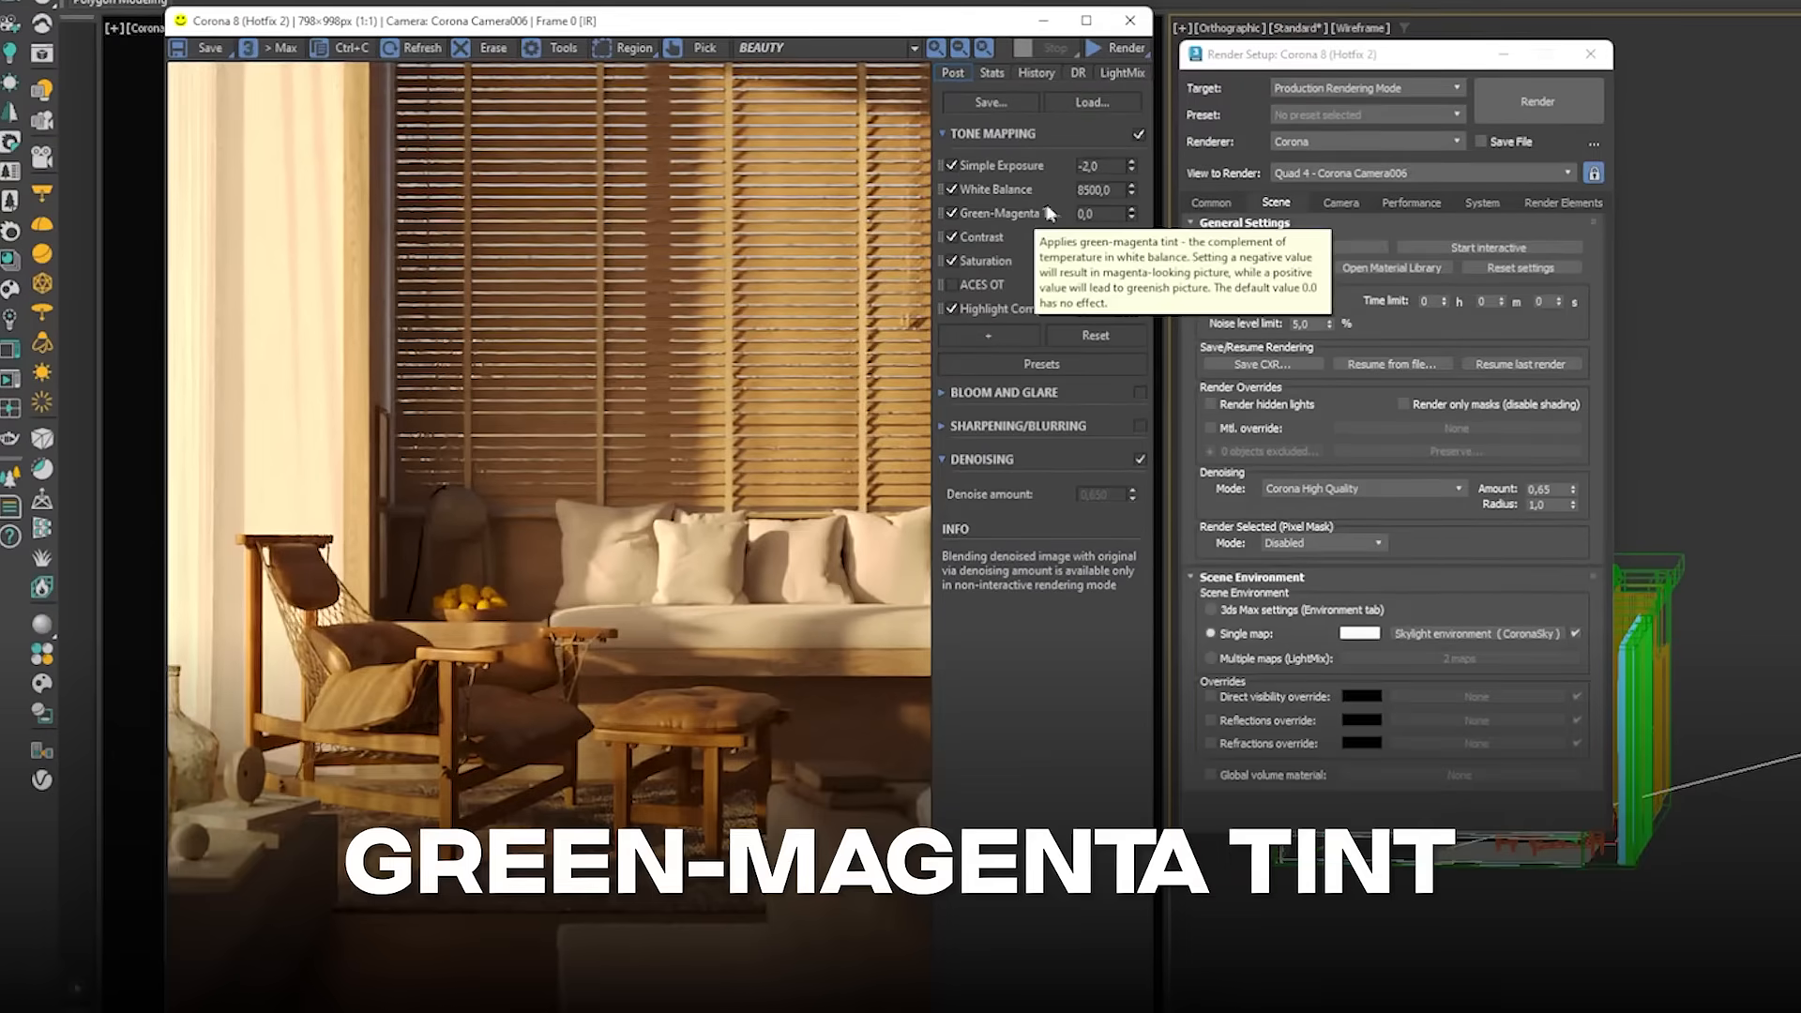
- Test Green-Magenta Tint values of -1 and 1, and return the tint to 0
double_click(1115, 215)
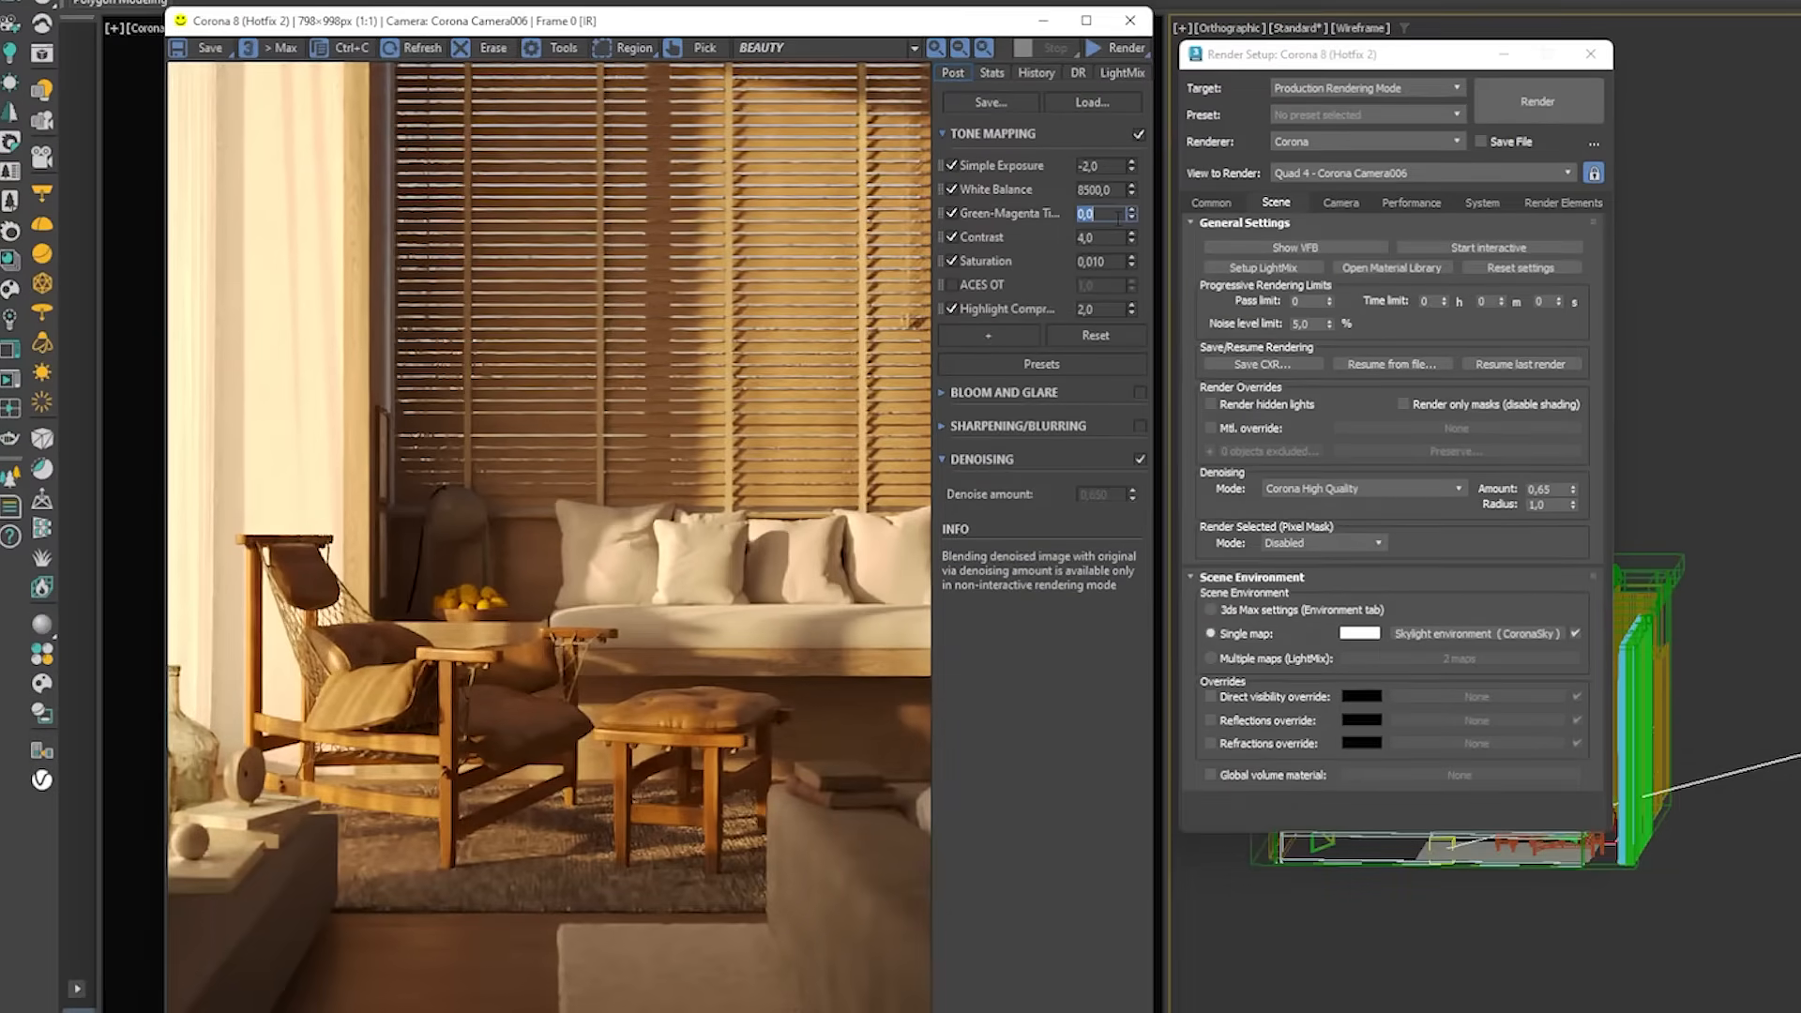
text(-1)
key(Return)
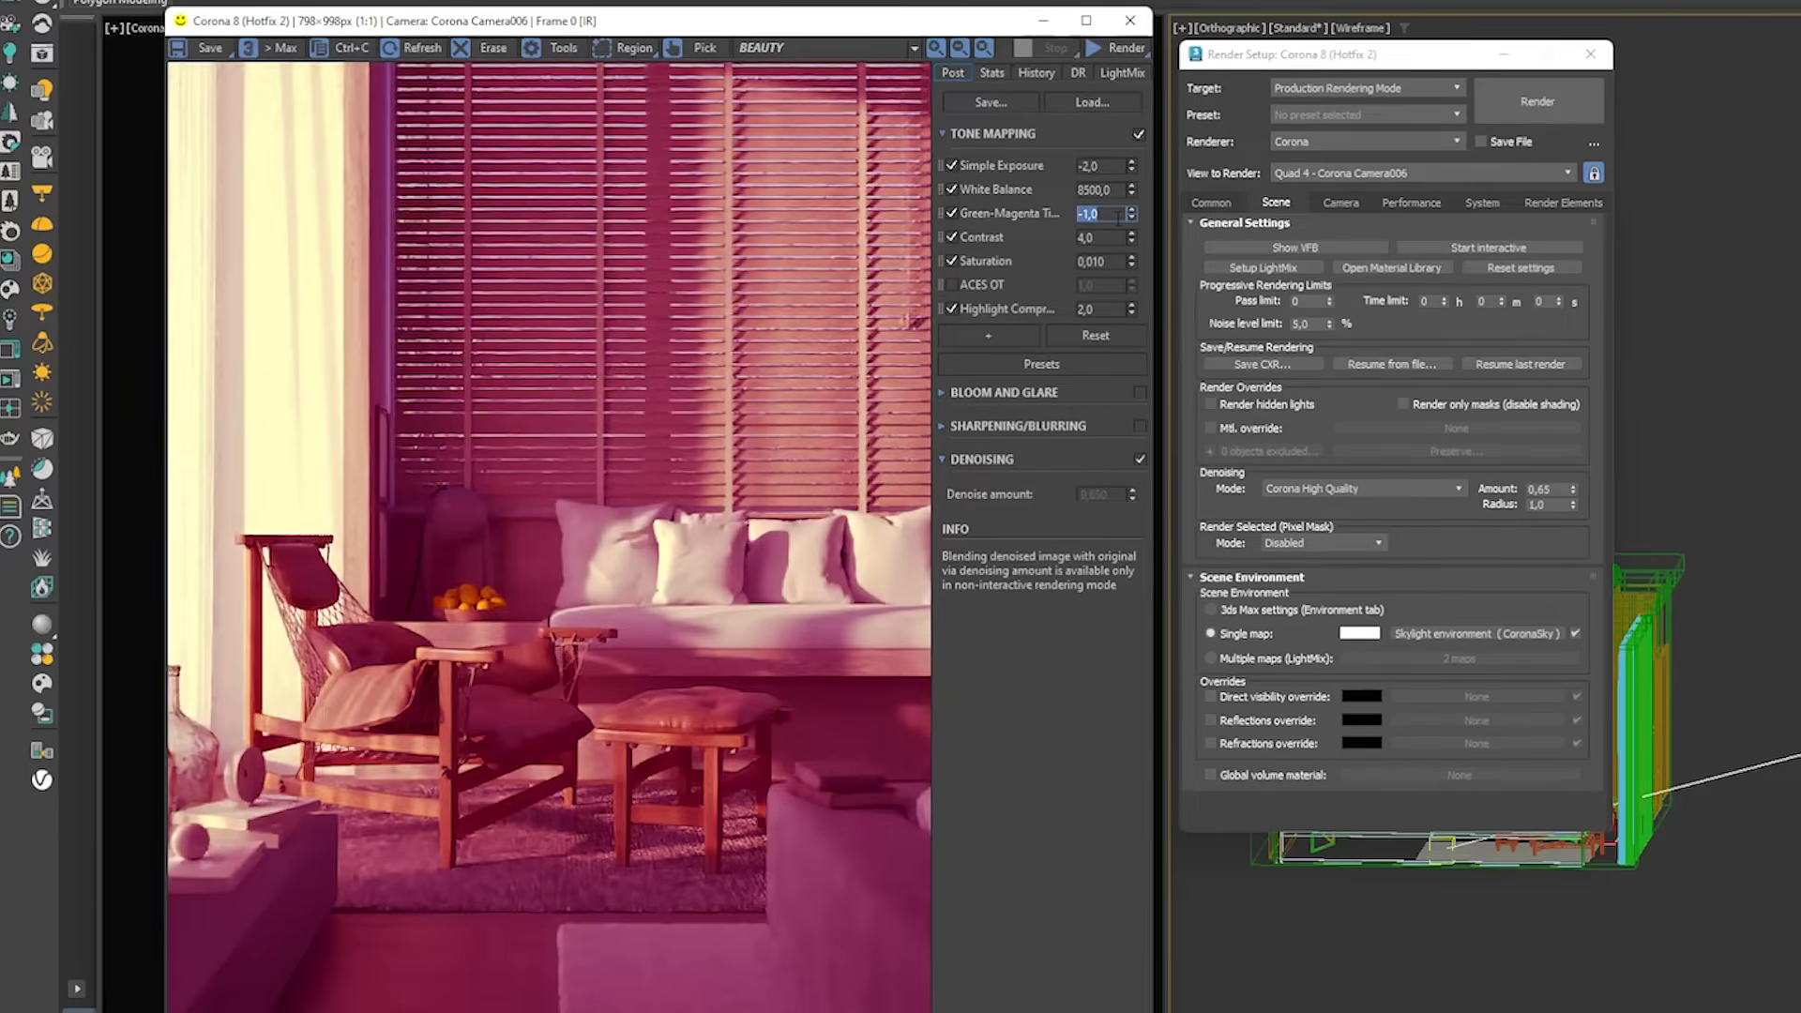
text(1)
key(Return)
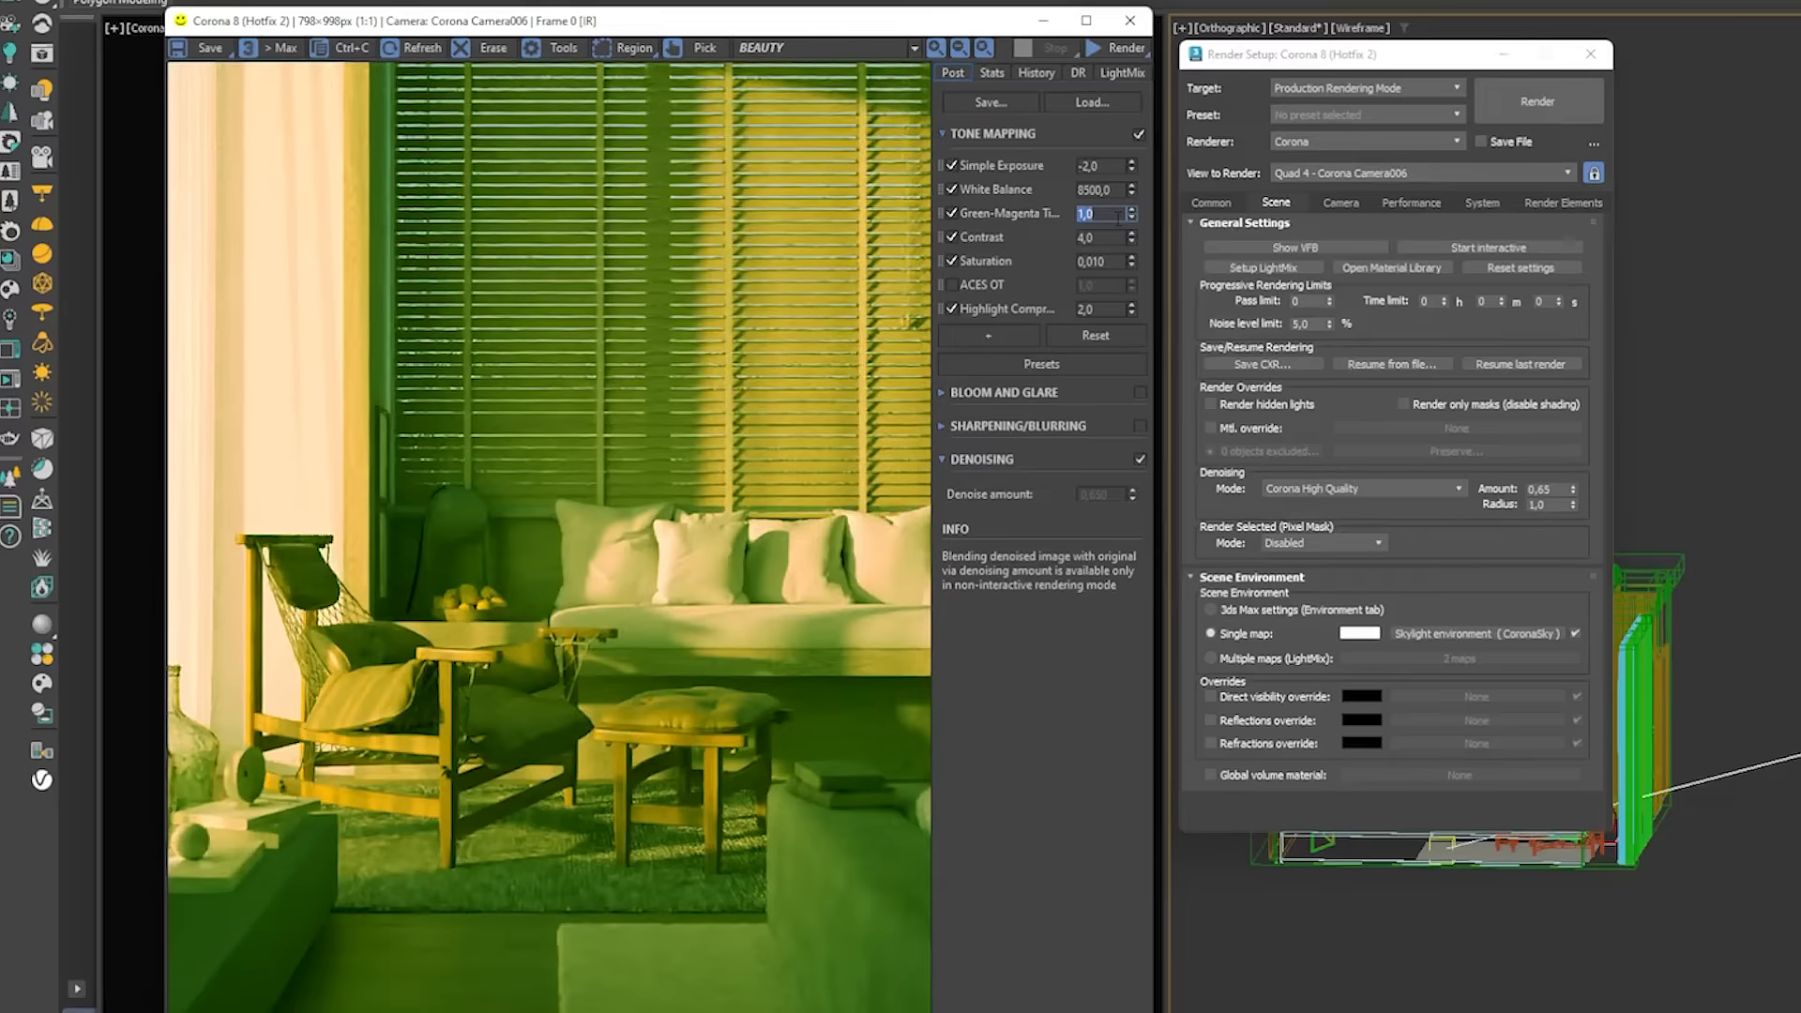
text(0)
key(Return)
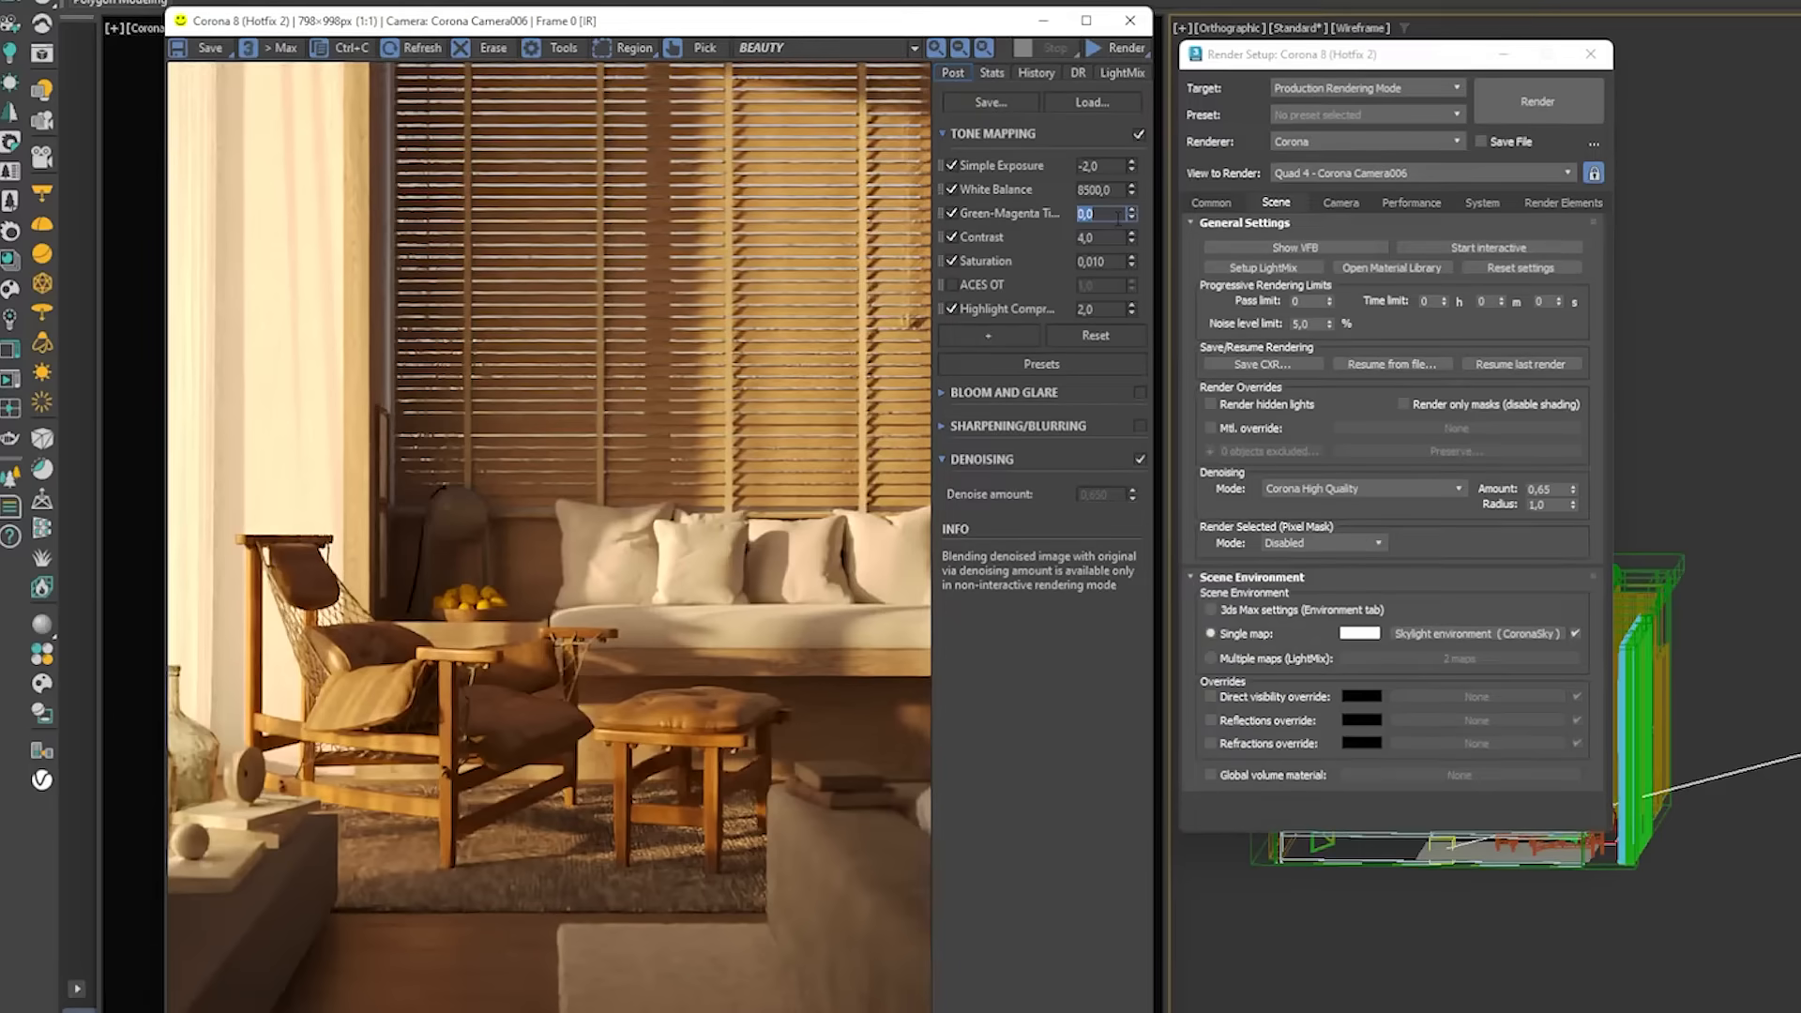
- Try subtle Green-Magenta Tint values of -0.1, -0.5 and -0.2, and set the tint back to -0.1
text(-0,1)
key(Return)
text(-0,5)
key(Return)
text(-0,1)
key(Return)
text(-0,2)
key(Return)
text(-0,1)
key(Return)
- Set the Saturation to 0 and compare the image with tone mapping switched off and on
key(Tab)
key(Tab)
text(0)
key(Return)
click(1140, 132)
click(1140, 134)
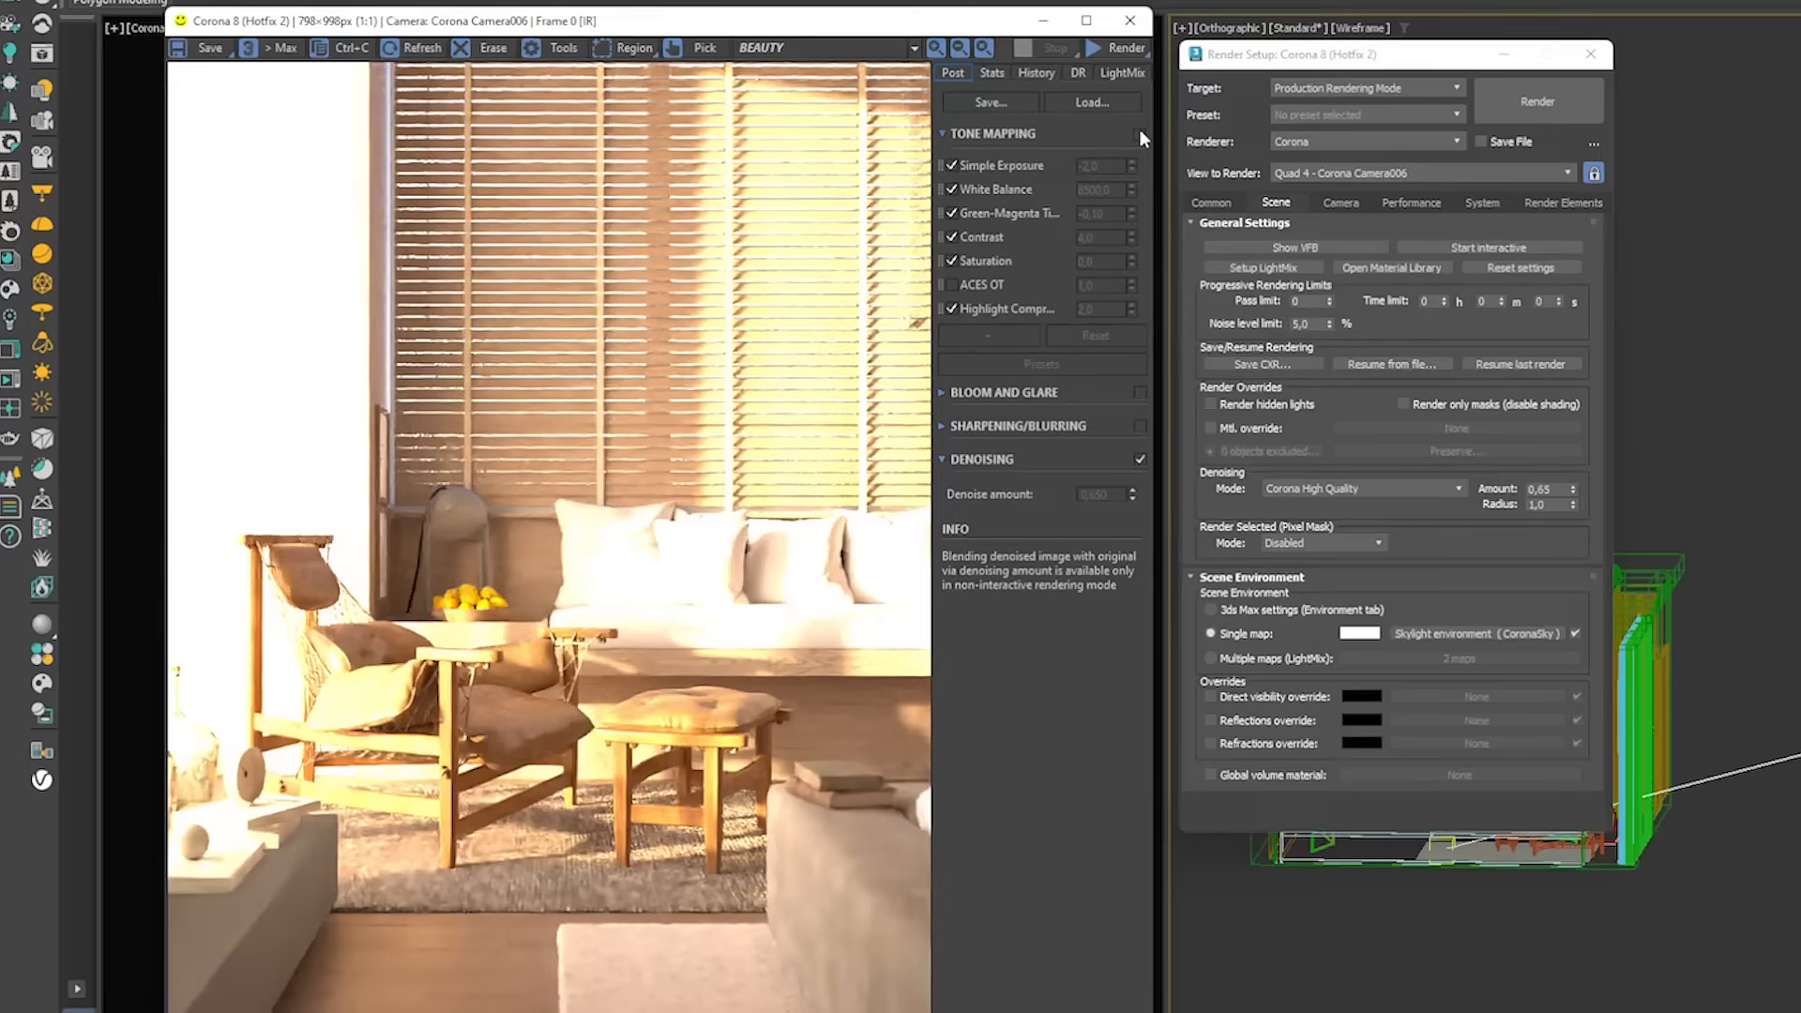
click(1139, 133)
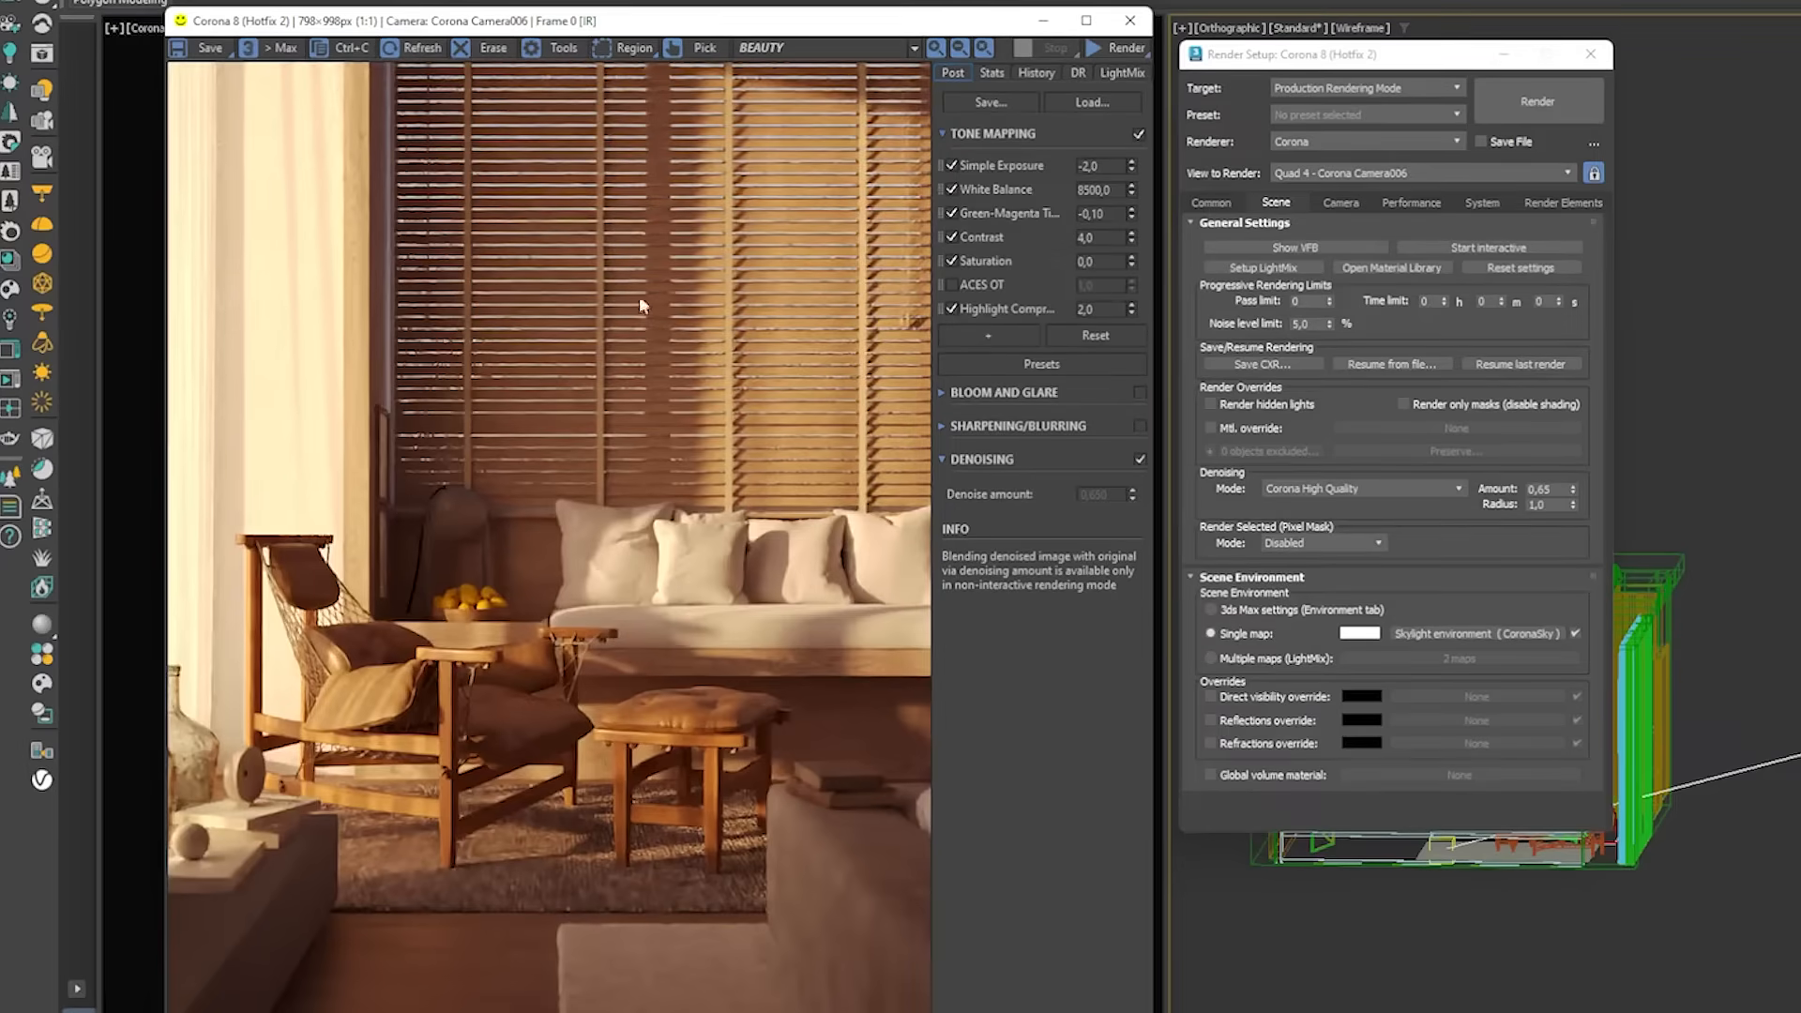
- Set the Green-Magenta Tint to -0.05 and enable Bloom and Glare and Sharpening/Blurring for the render
double_click(1099, 213)
text(05)
key(Return)
click(1140, 390)
click(1141, 425)
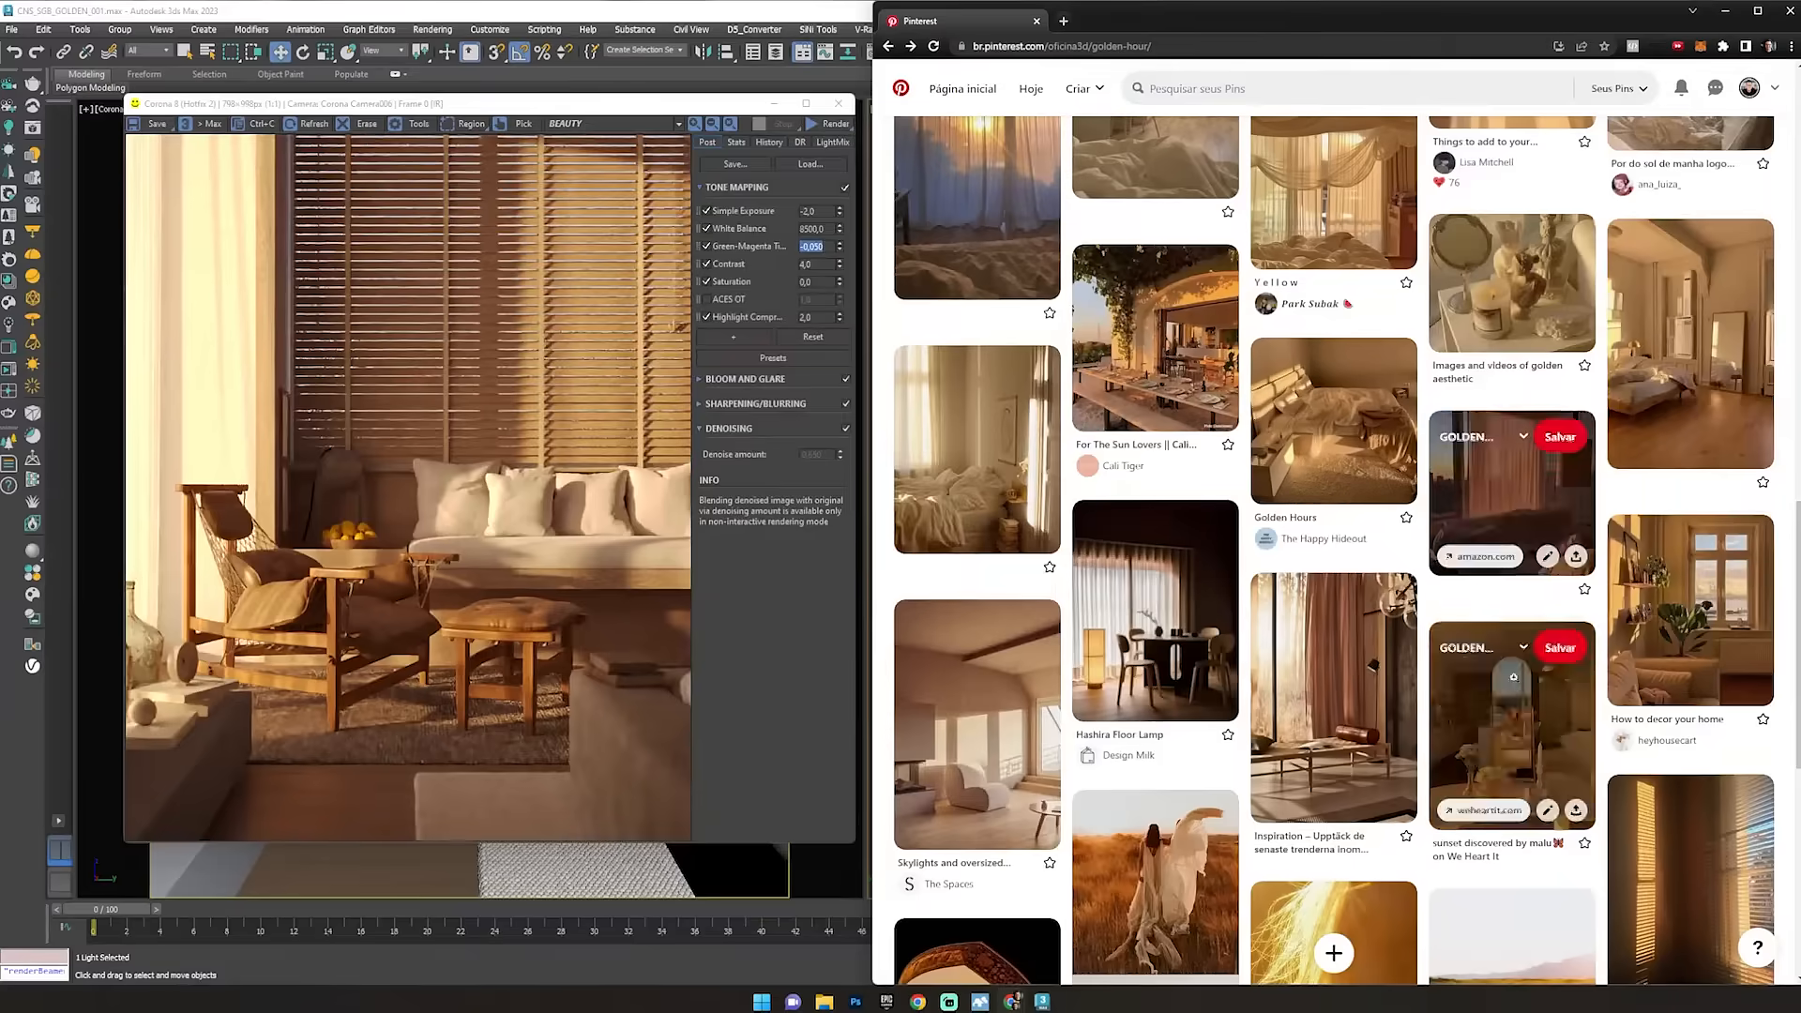
click(552, 484)
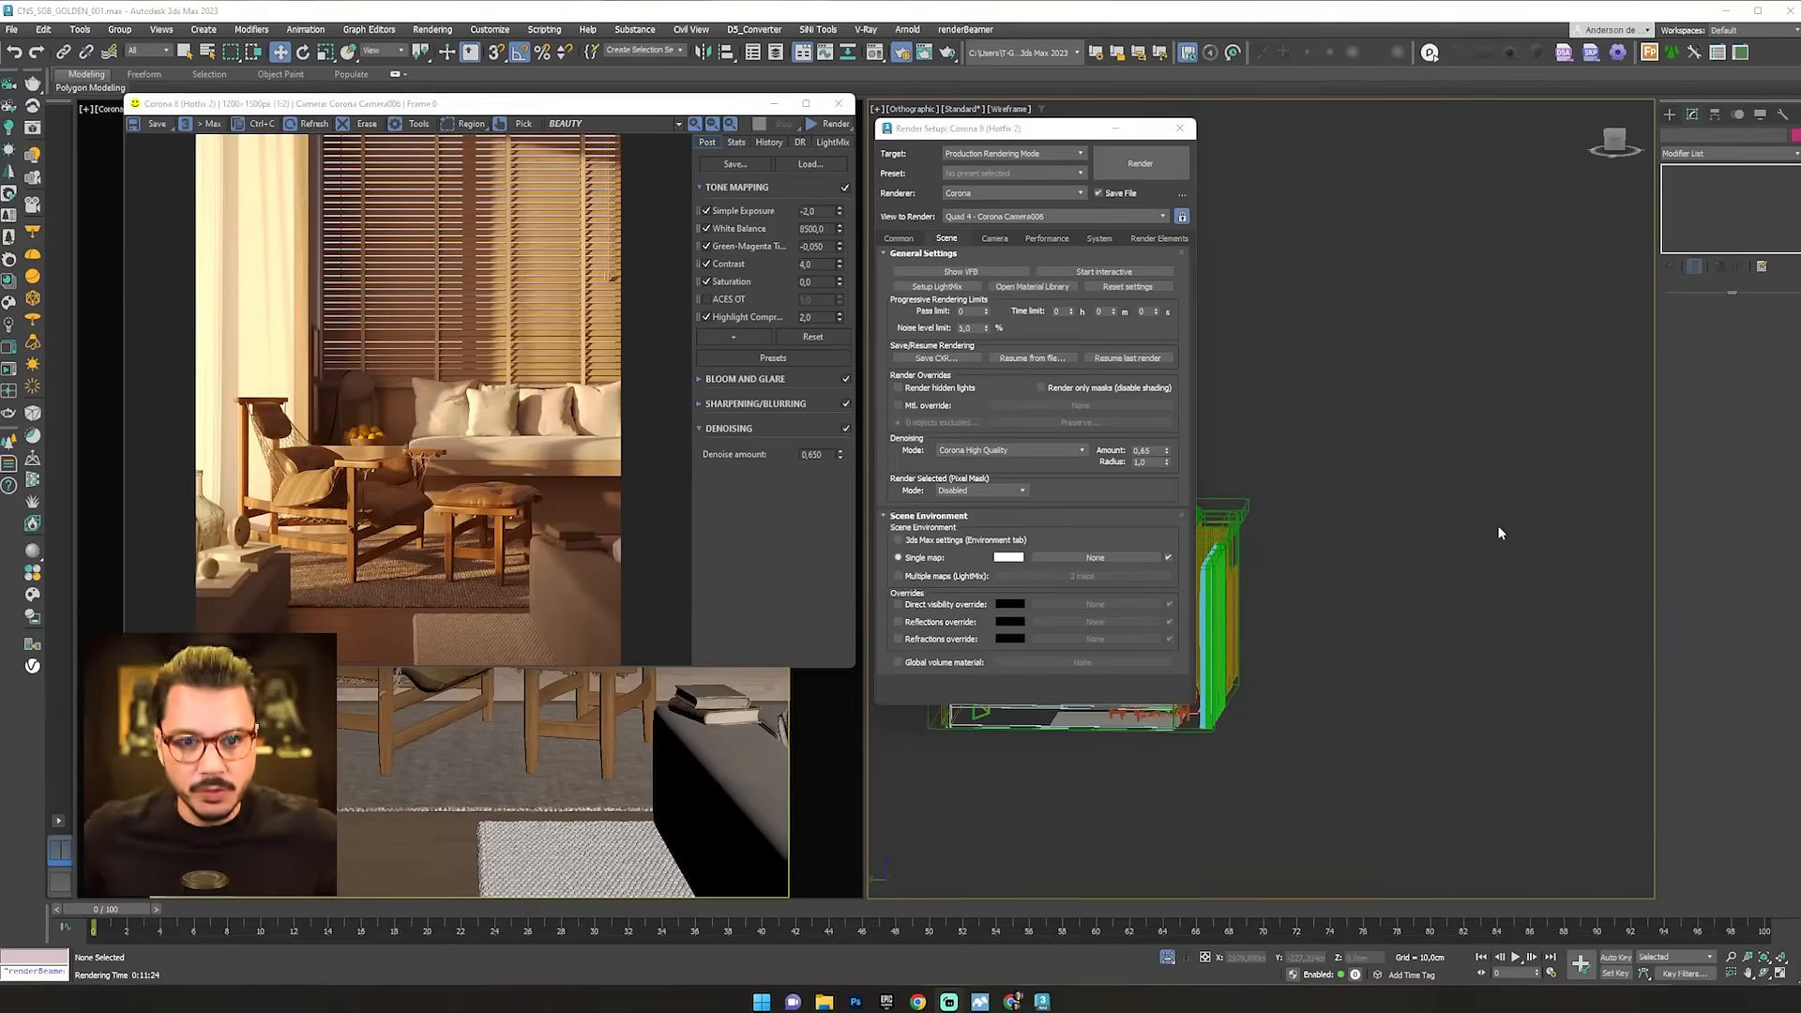
- Inspect the finished render around the armchair, and reset the tone mapping settings to their defaults
scroll(277, 495, up, 1)
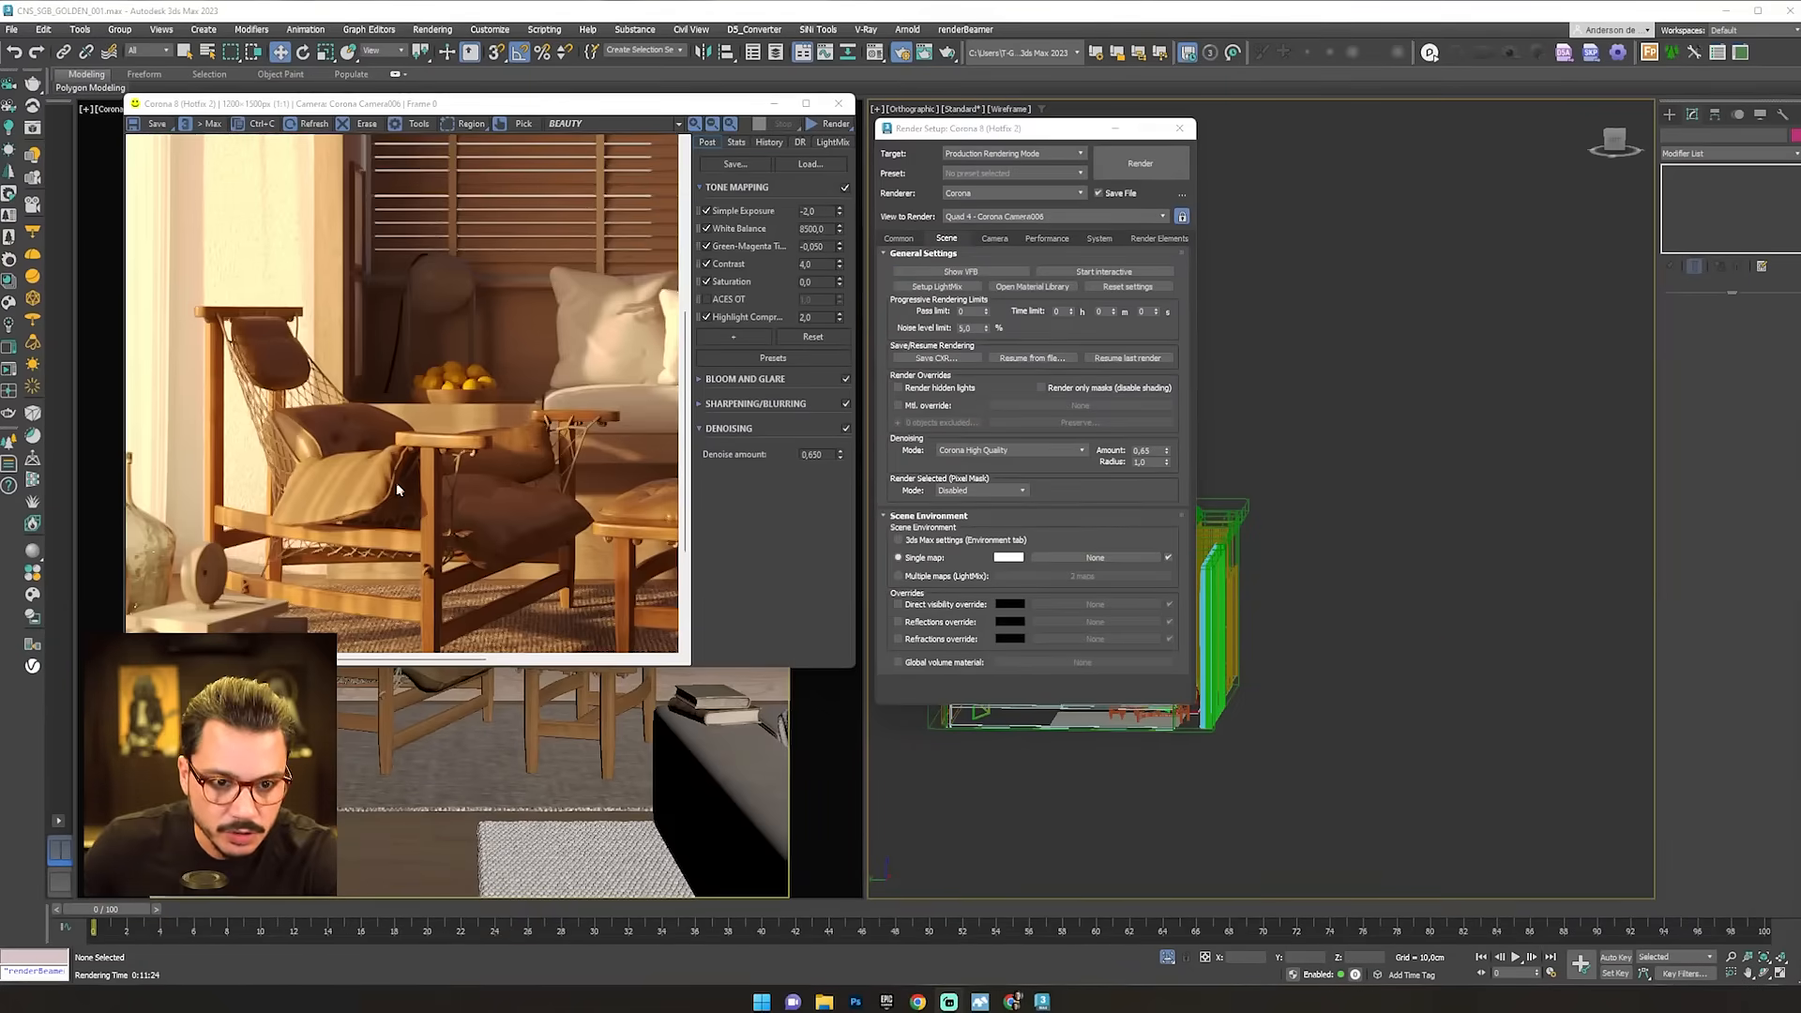
scroll(395, 482, down, 2)
scroll(396, 482, up, 1)
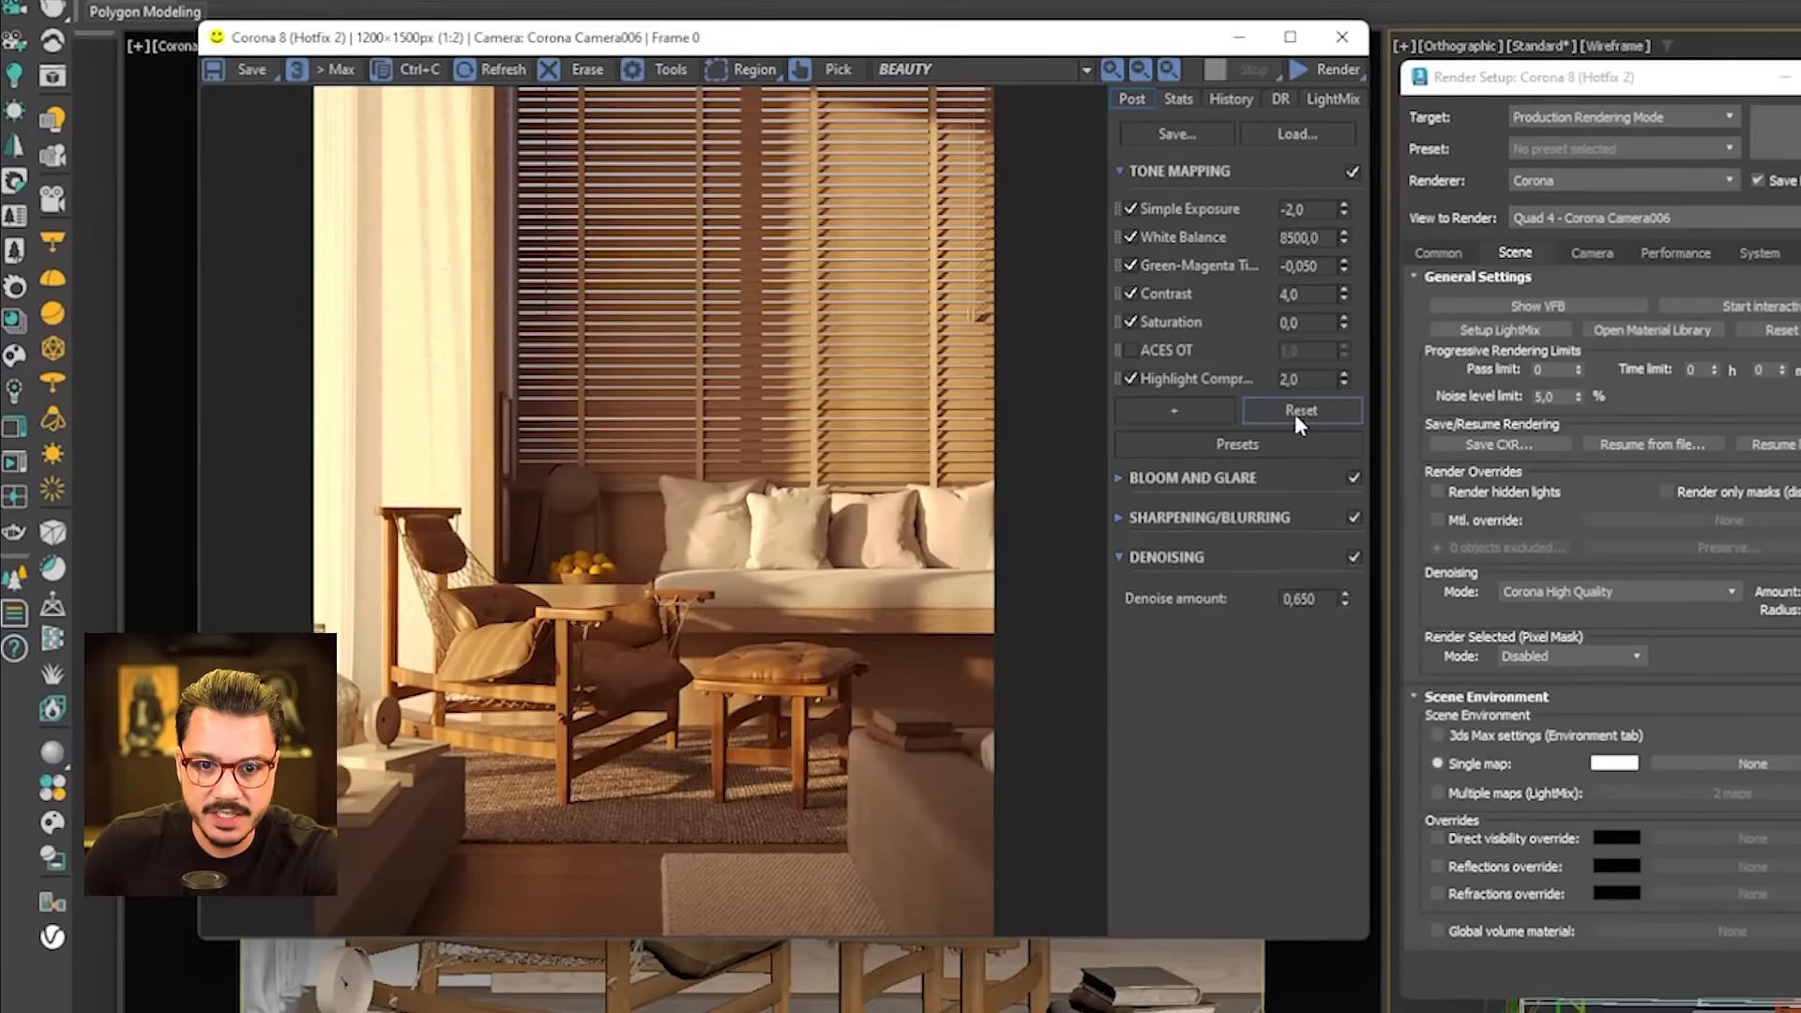
click(812, 336)
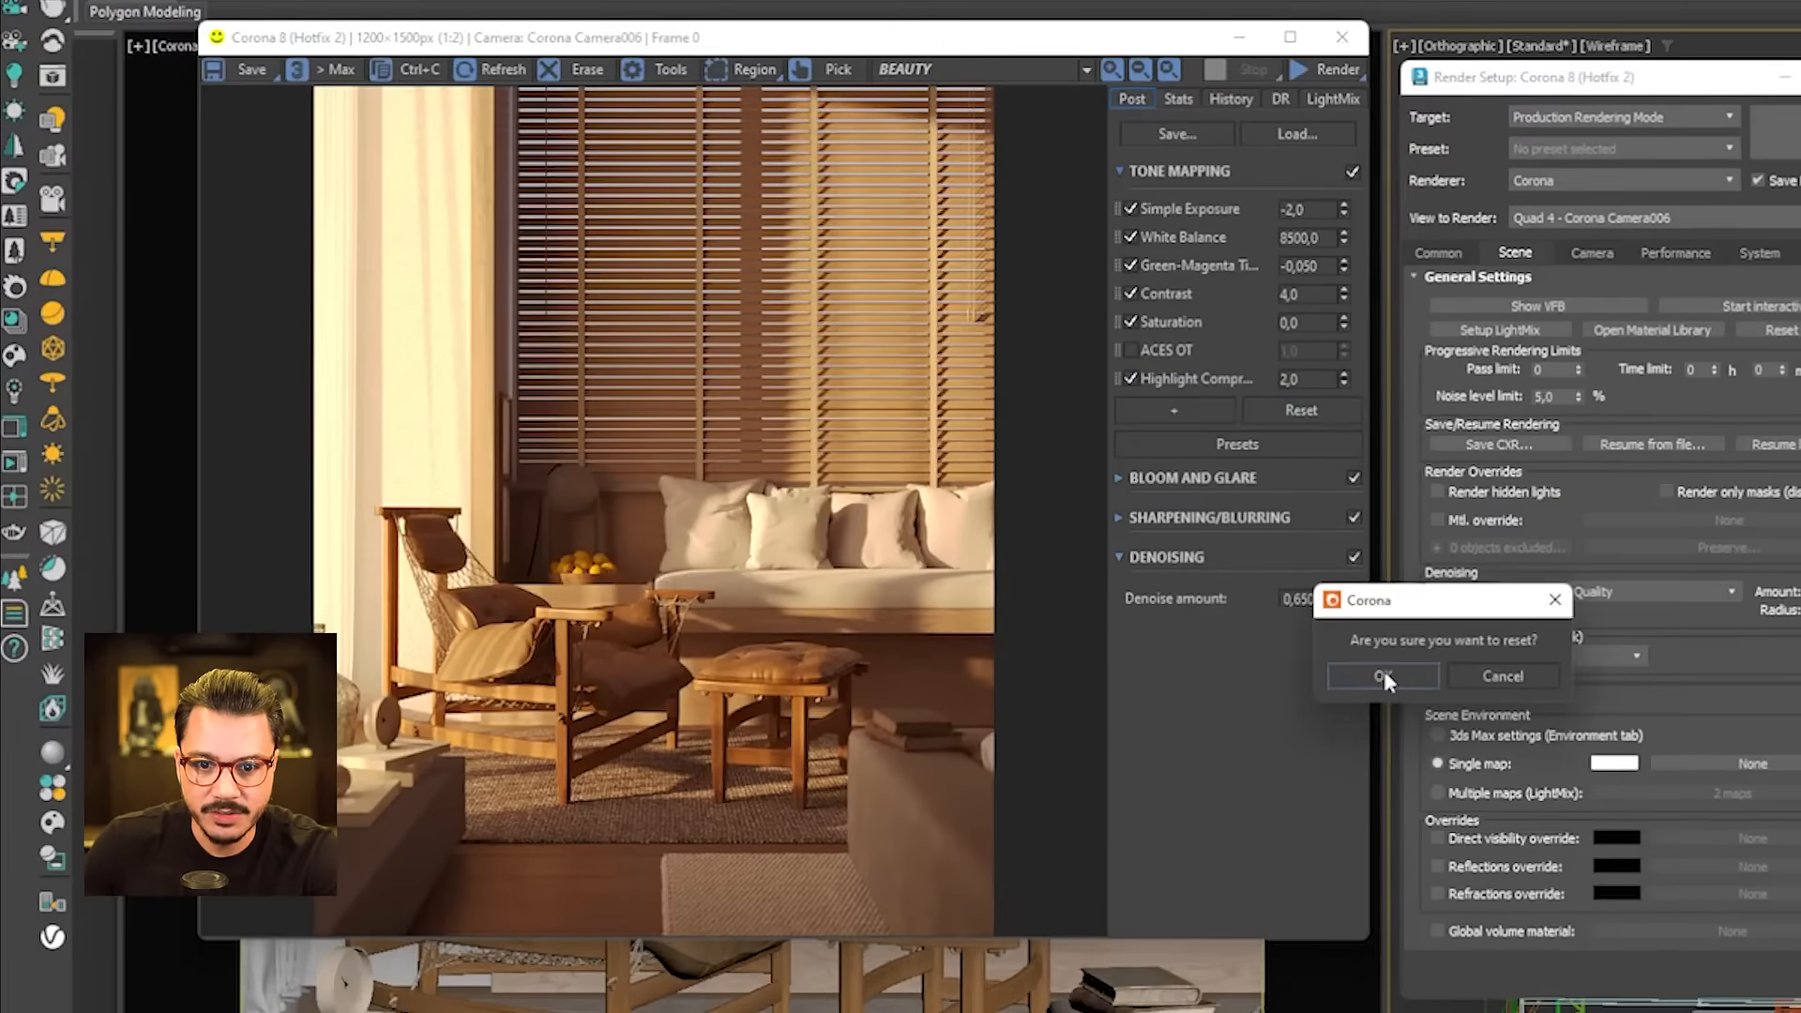
click(1382, 676)
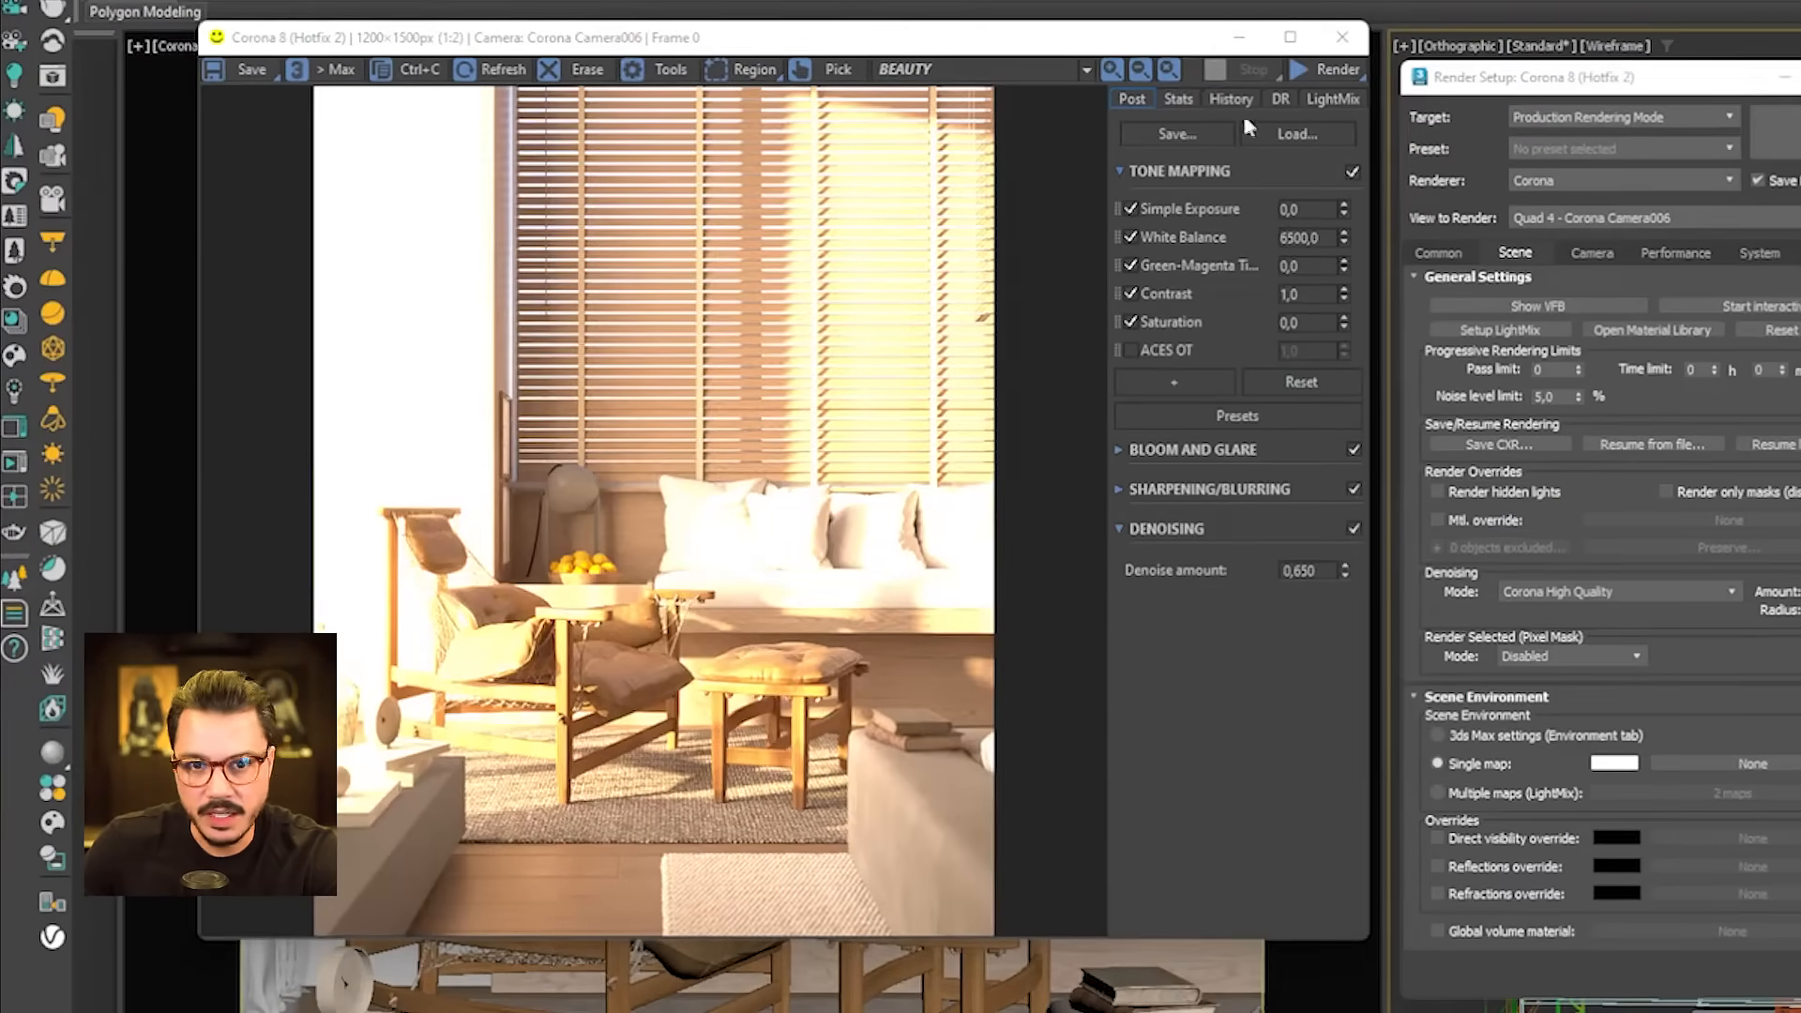
- Clear the windows off the viewports and check the camera view in an interactive render with an empty environment map
click(1238, 38)
click(1783, 77)
middle_drag(1621, 868, 1763, 855)
scroll(1440, 405, down, 2)
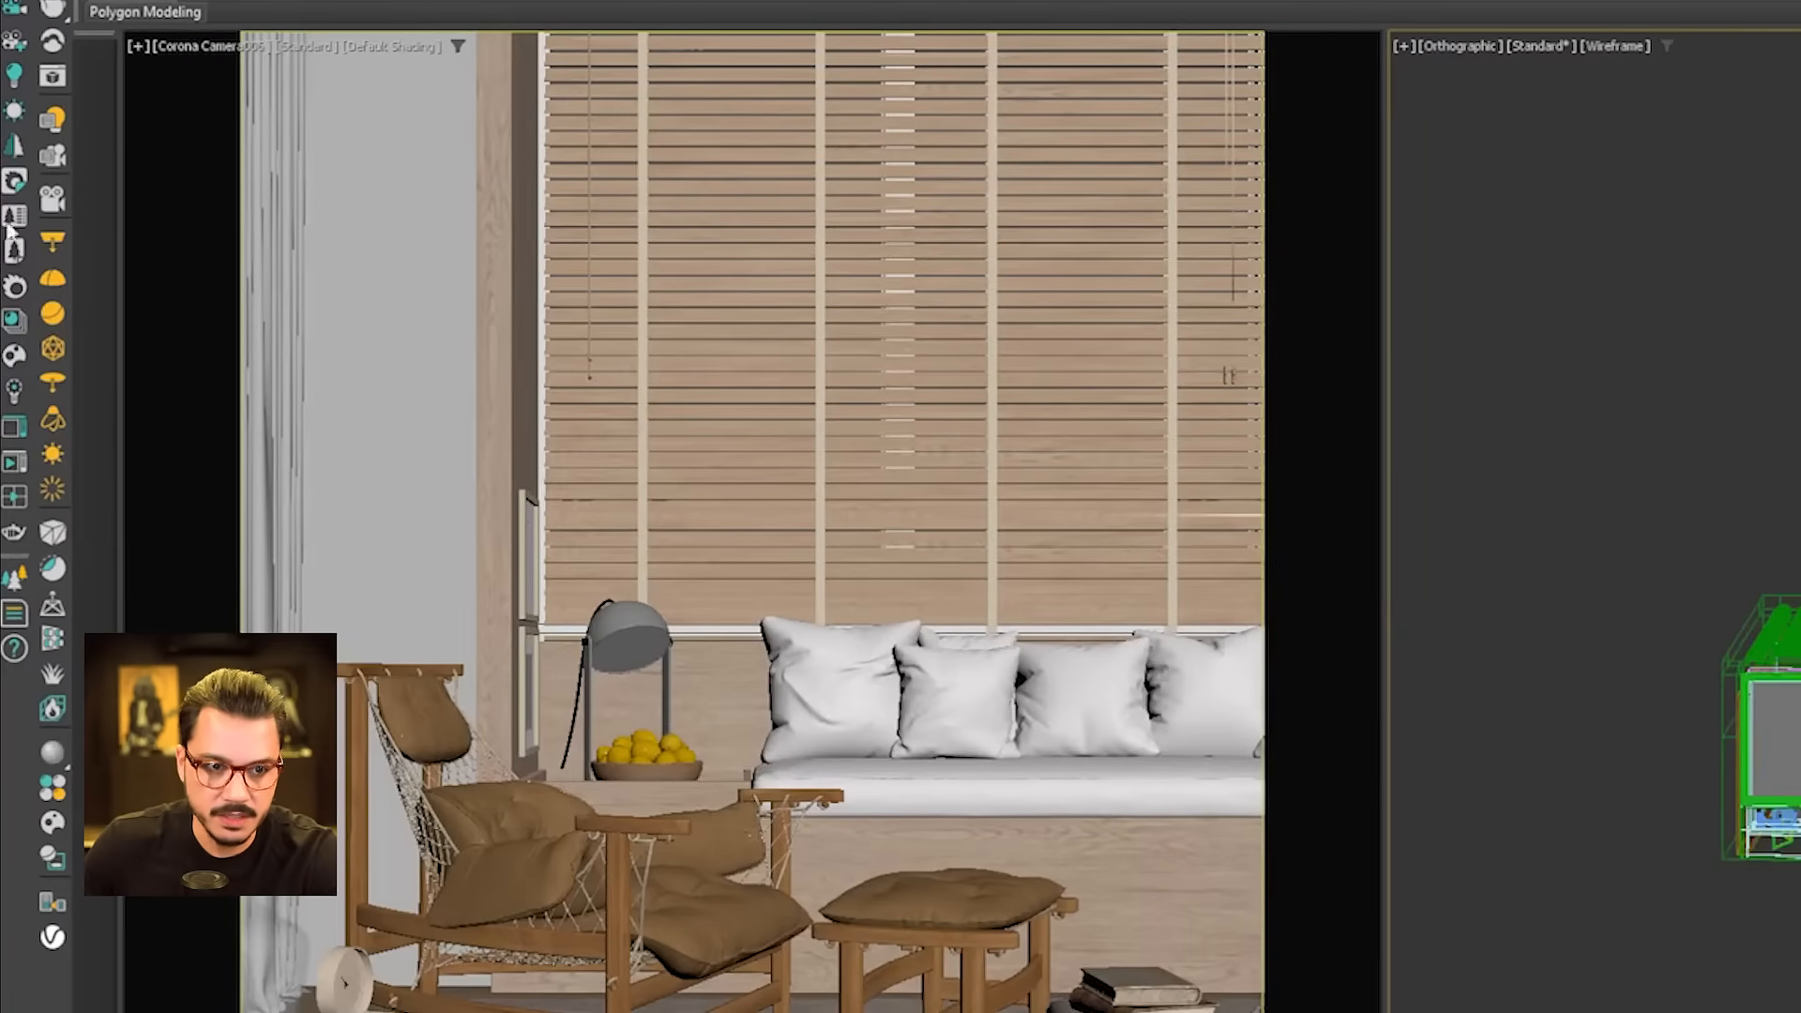
click(16, 462)
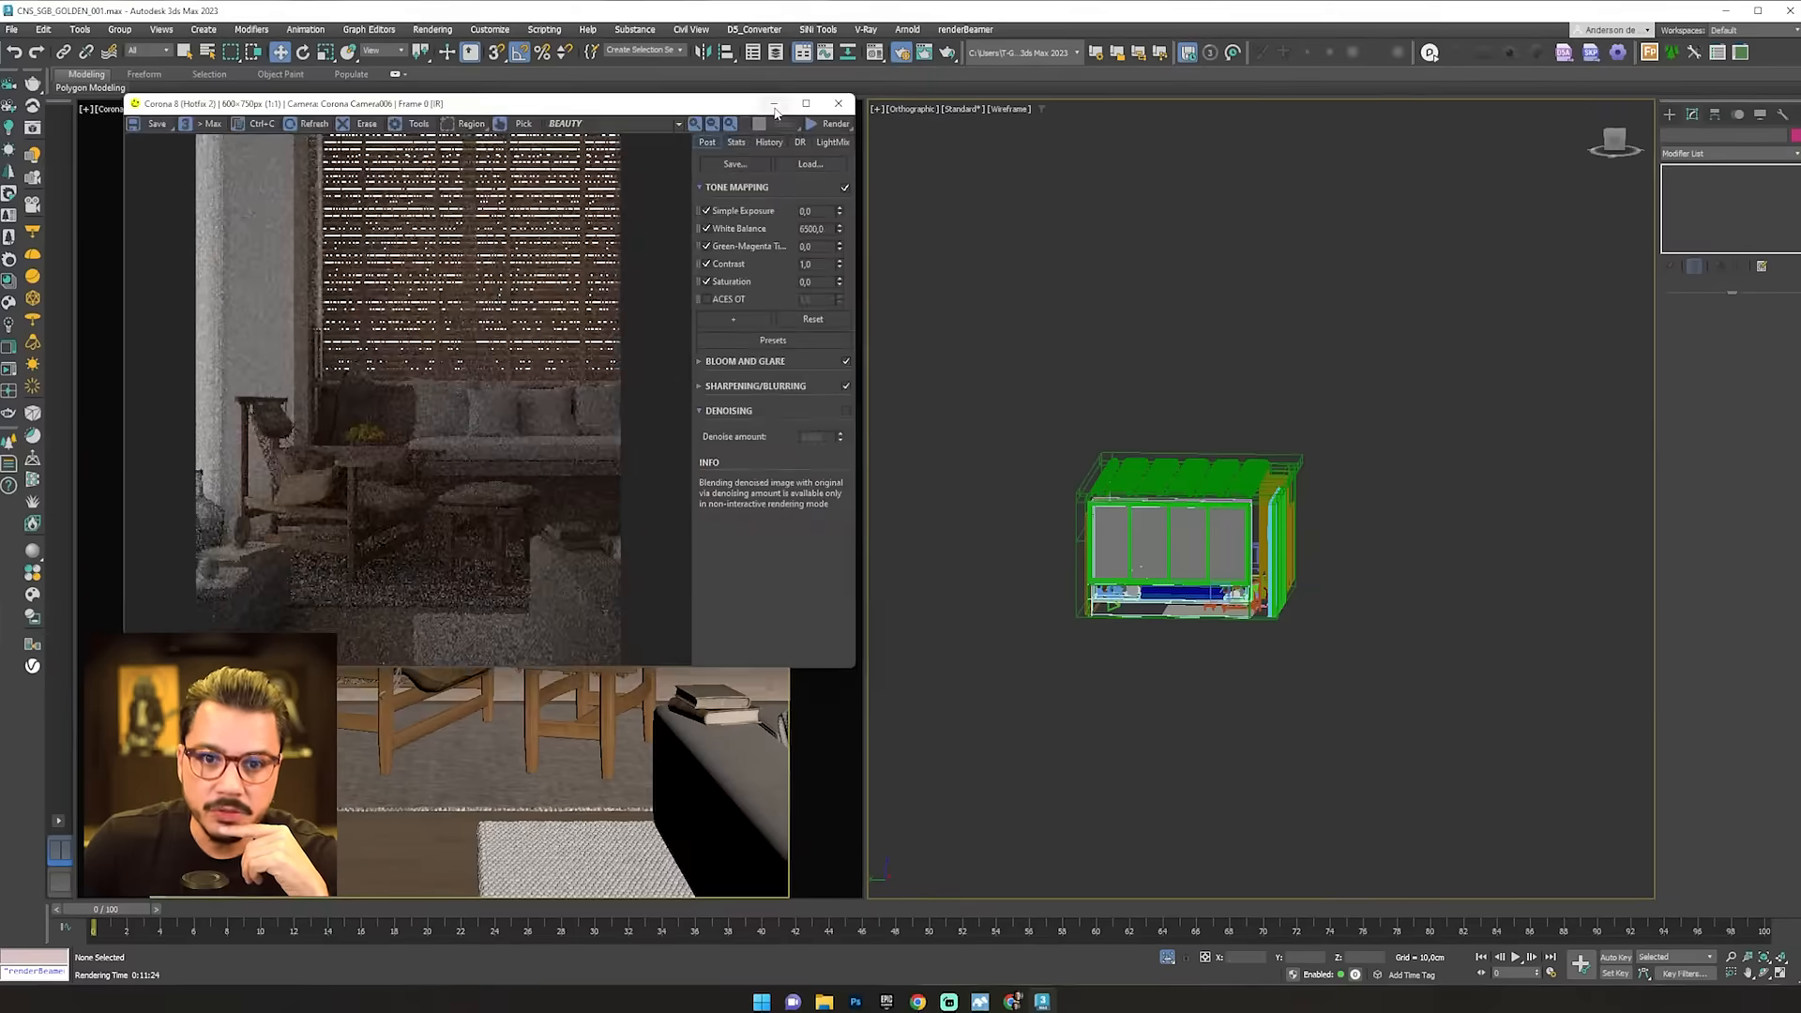
click(773, 104)
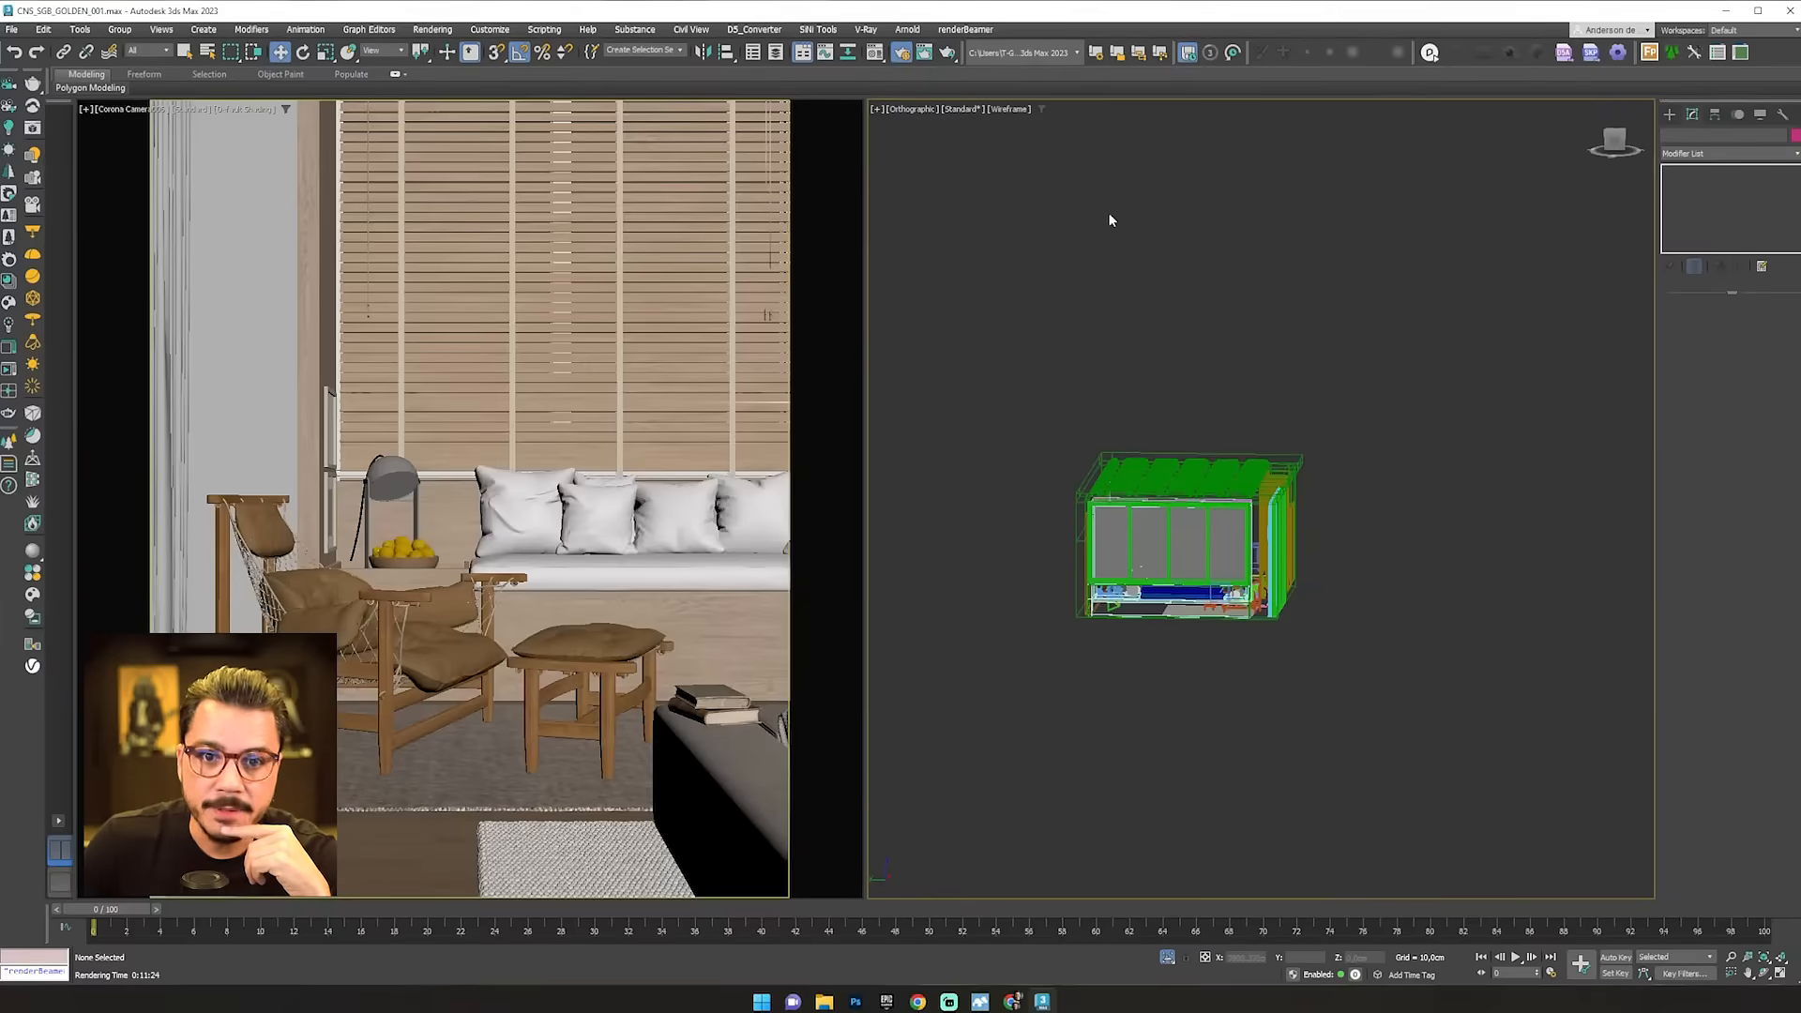
- Create a photometric Sun Positioner beside the building, with a compass radius of about 27 cm, 0° north offset and a sun distance of about 1412 cm
click(1669, 115)
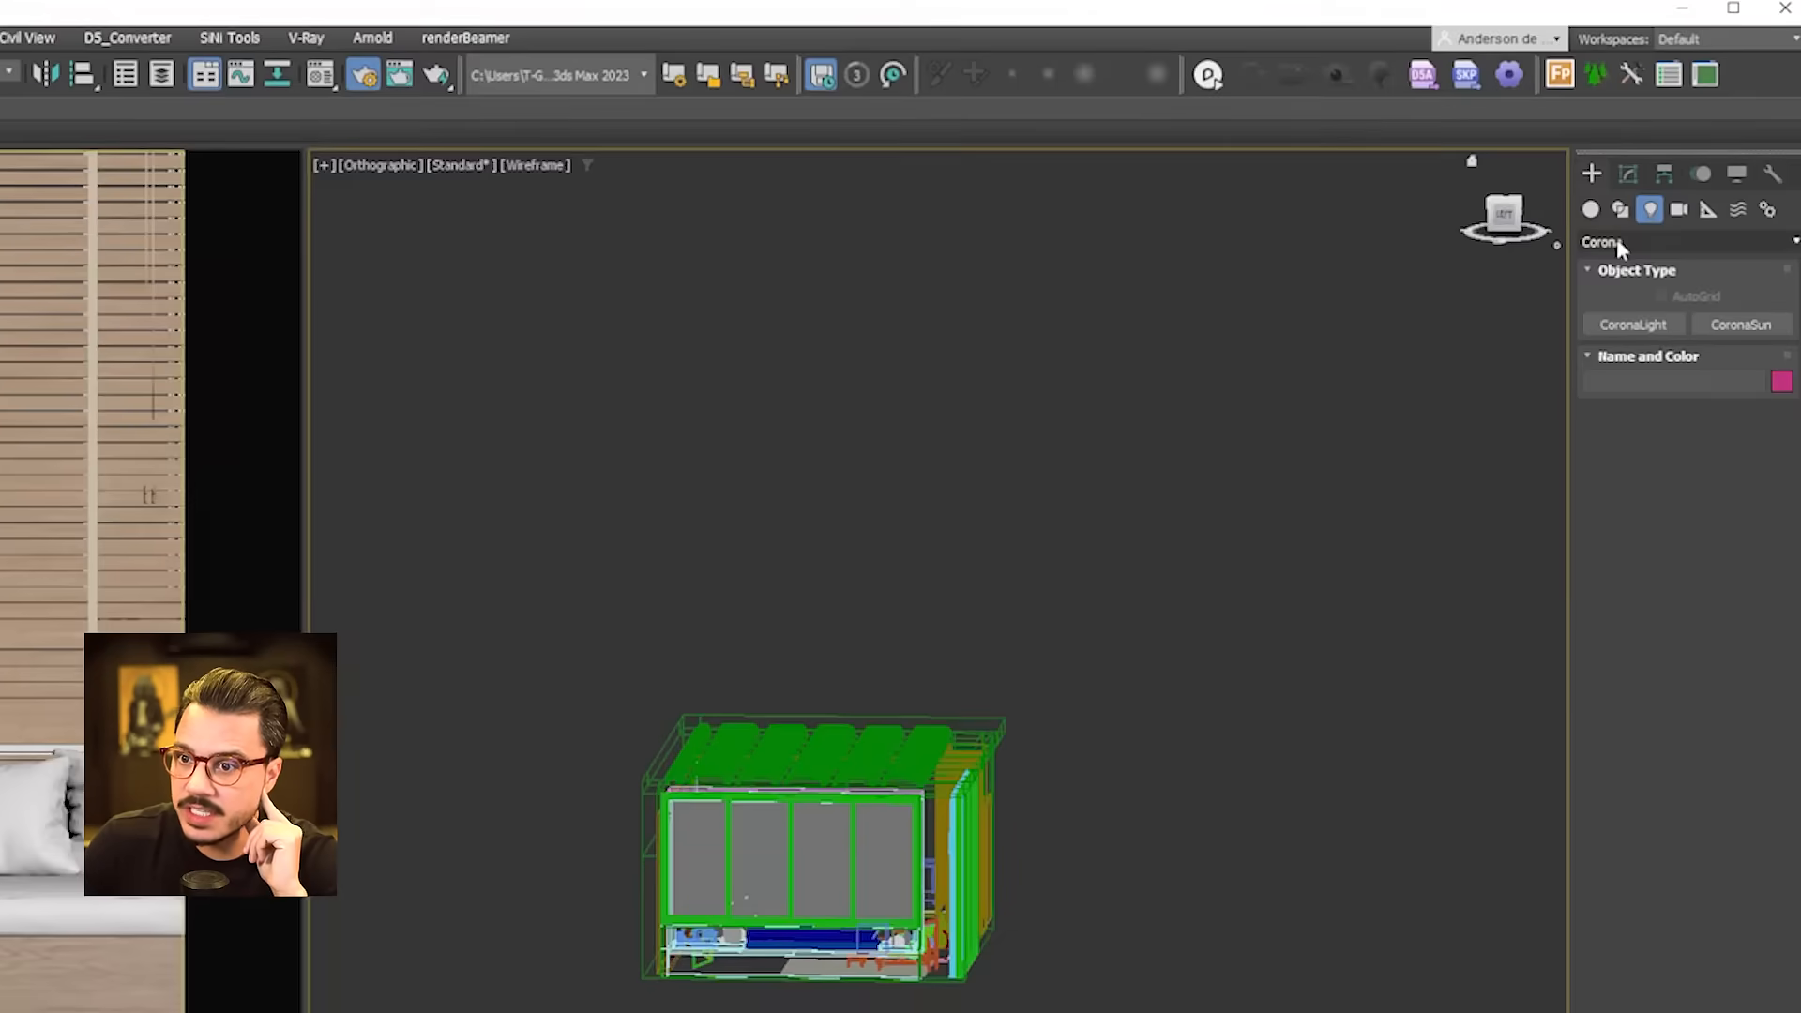
click(1726, 242)
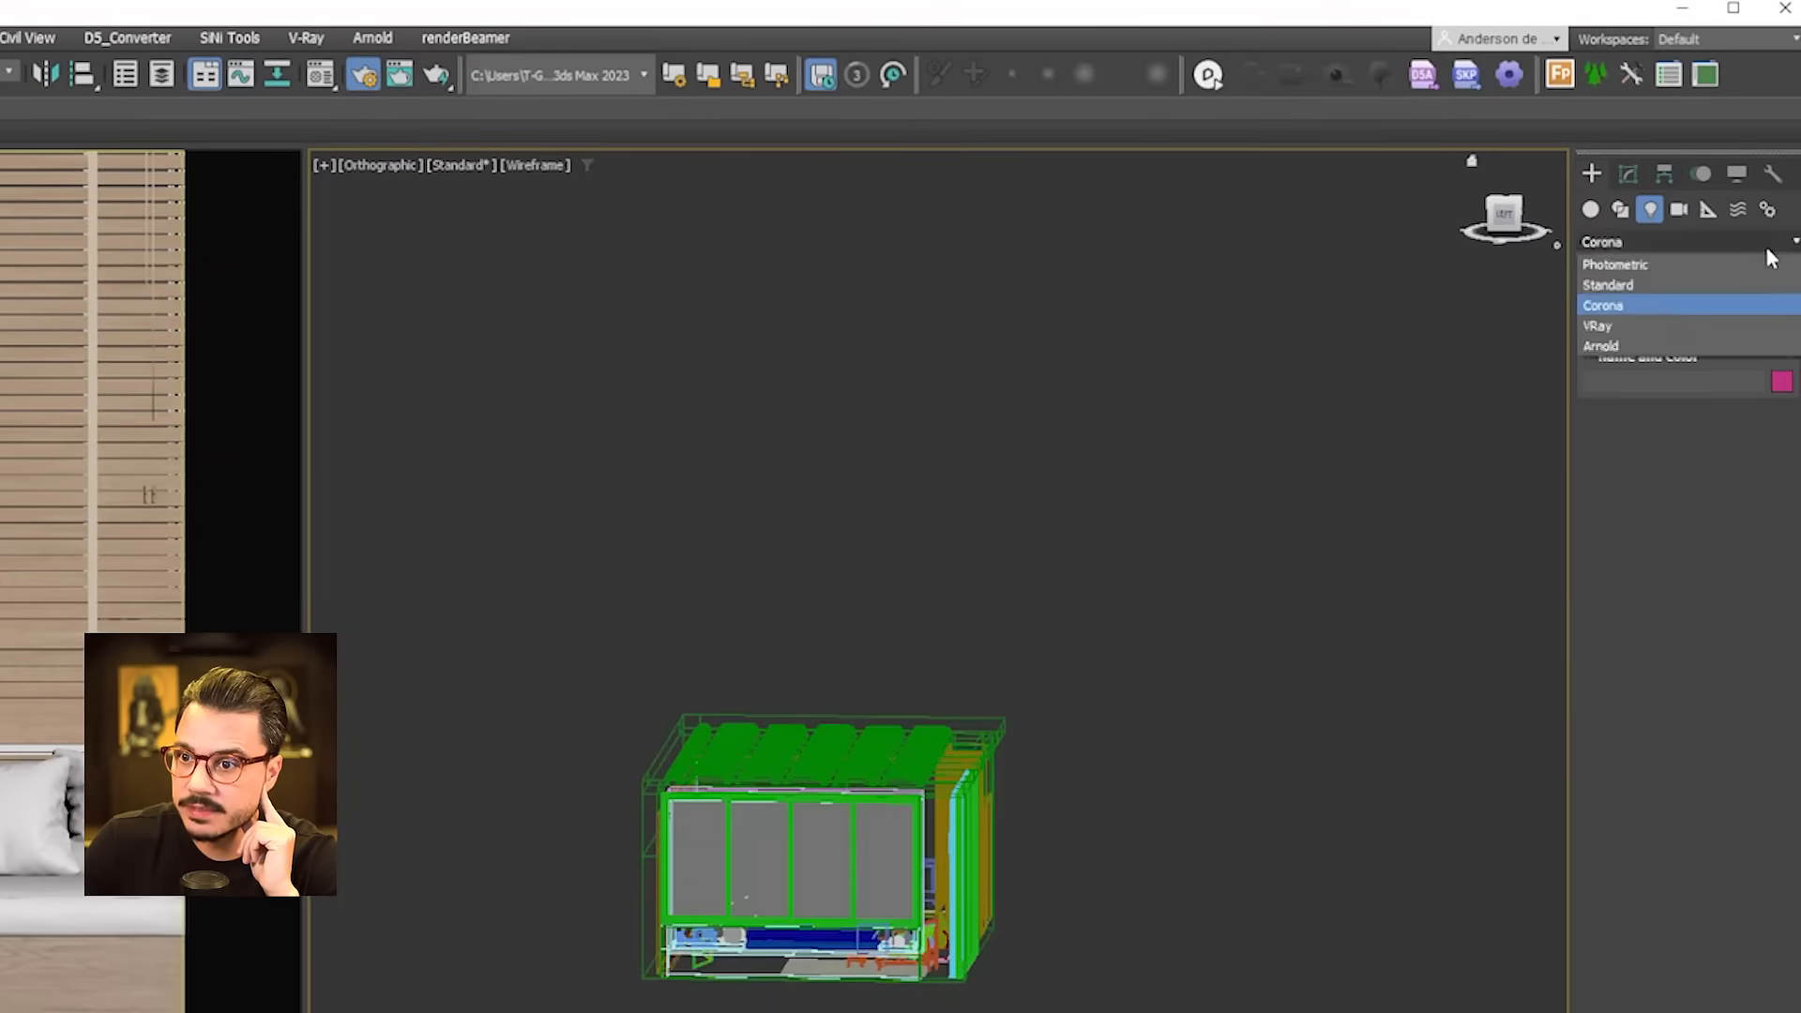
click(1708, 261)
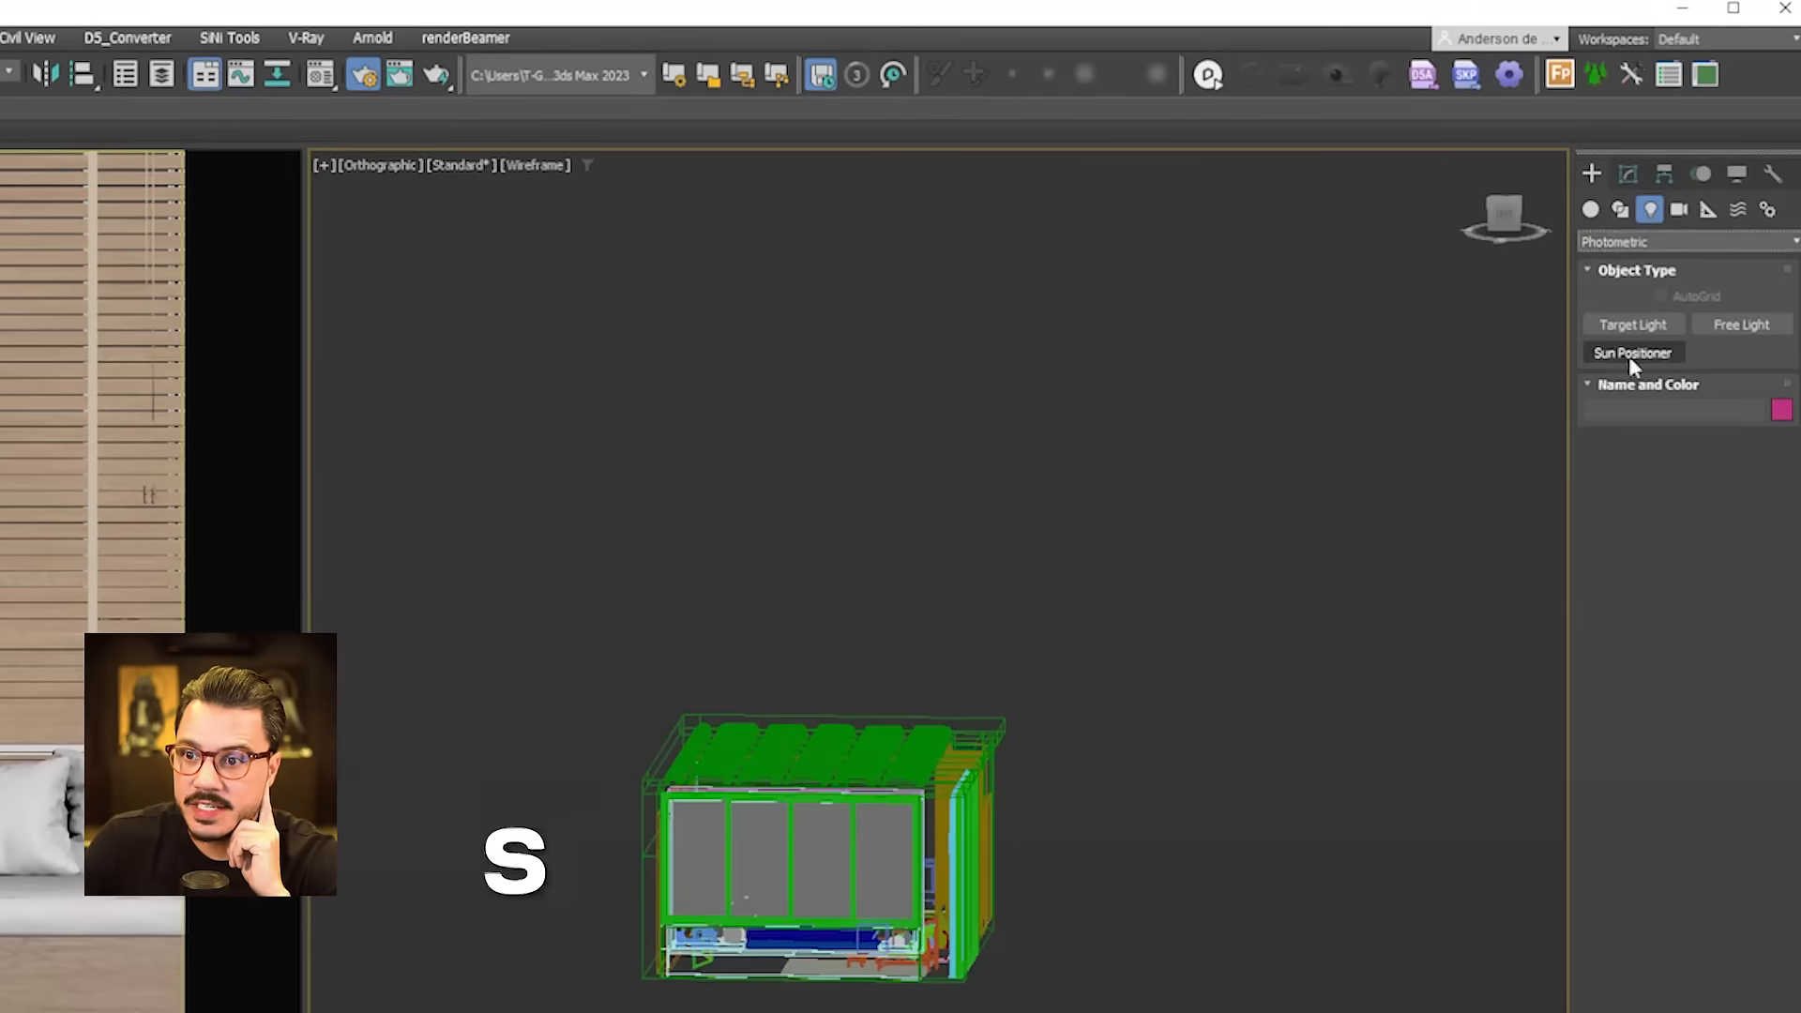
key(t)
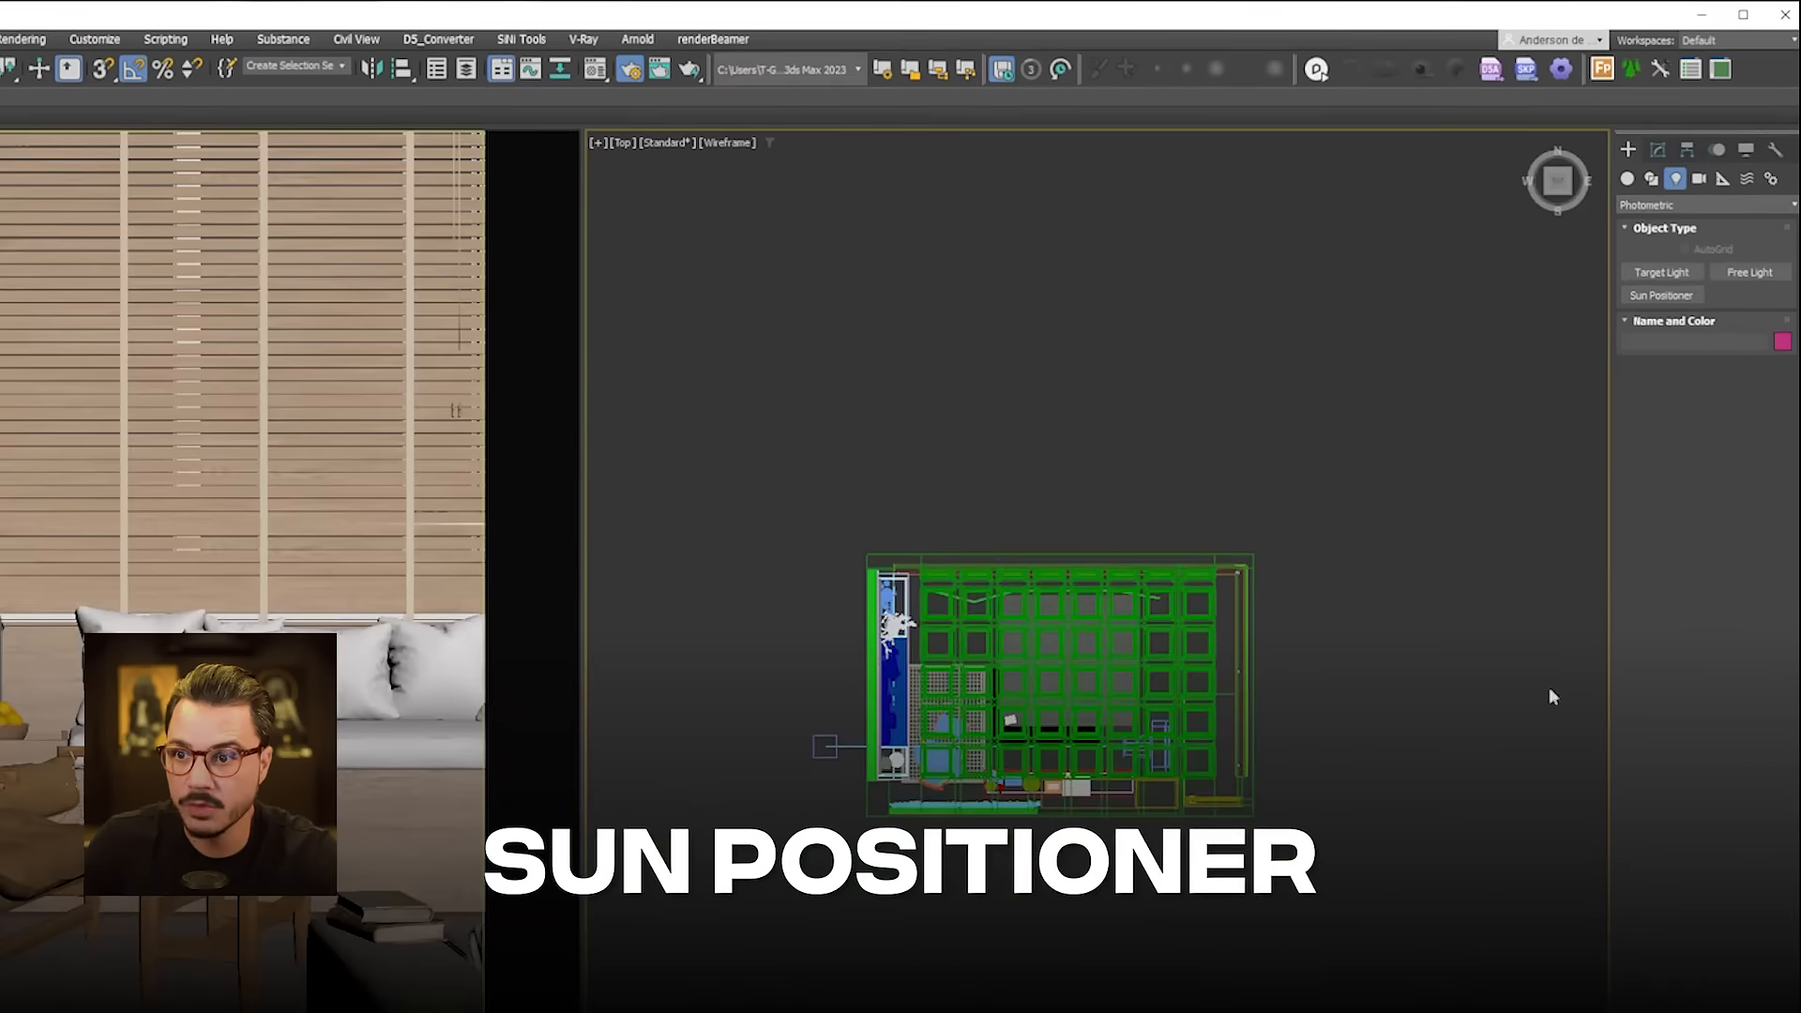
click(1656, 294)
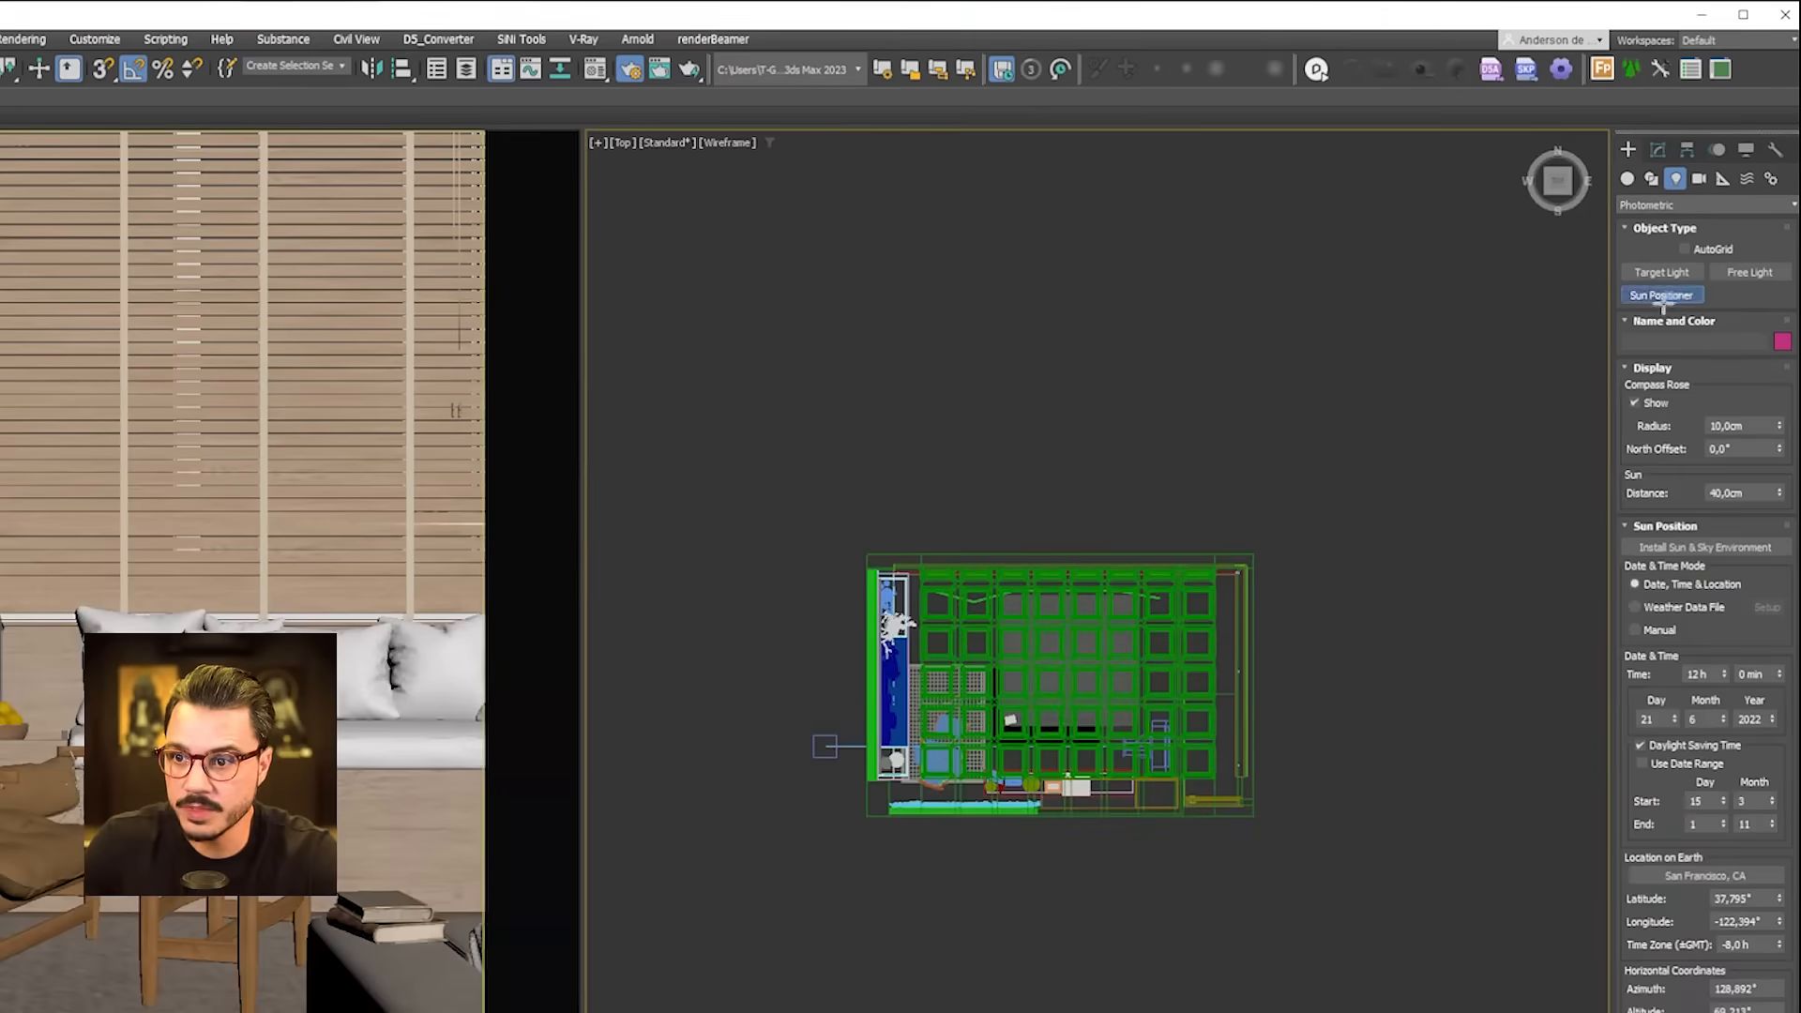
drag(1393, 668, 1498, 668)
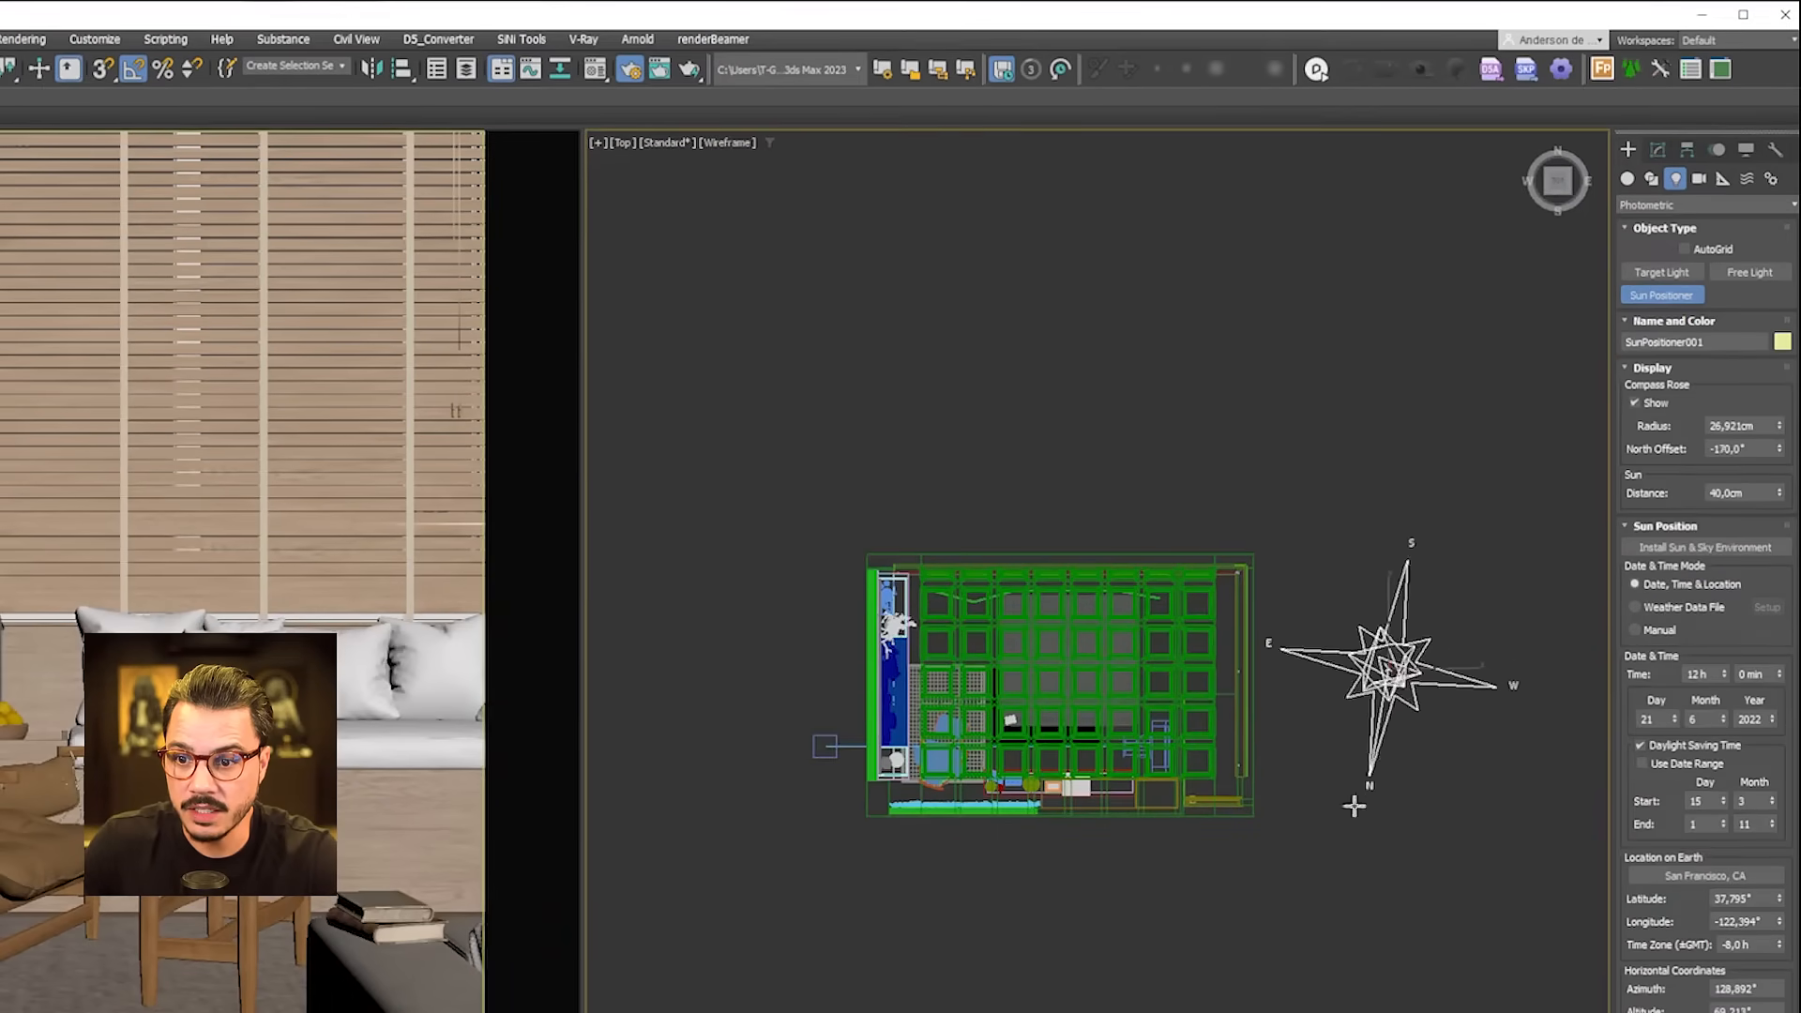
click(1391, 520)
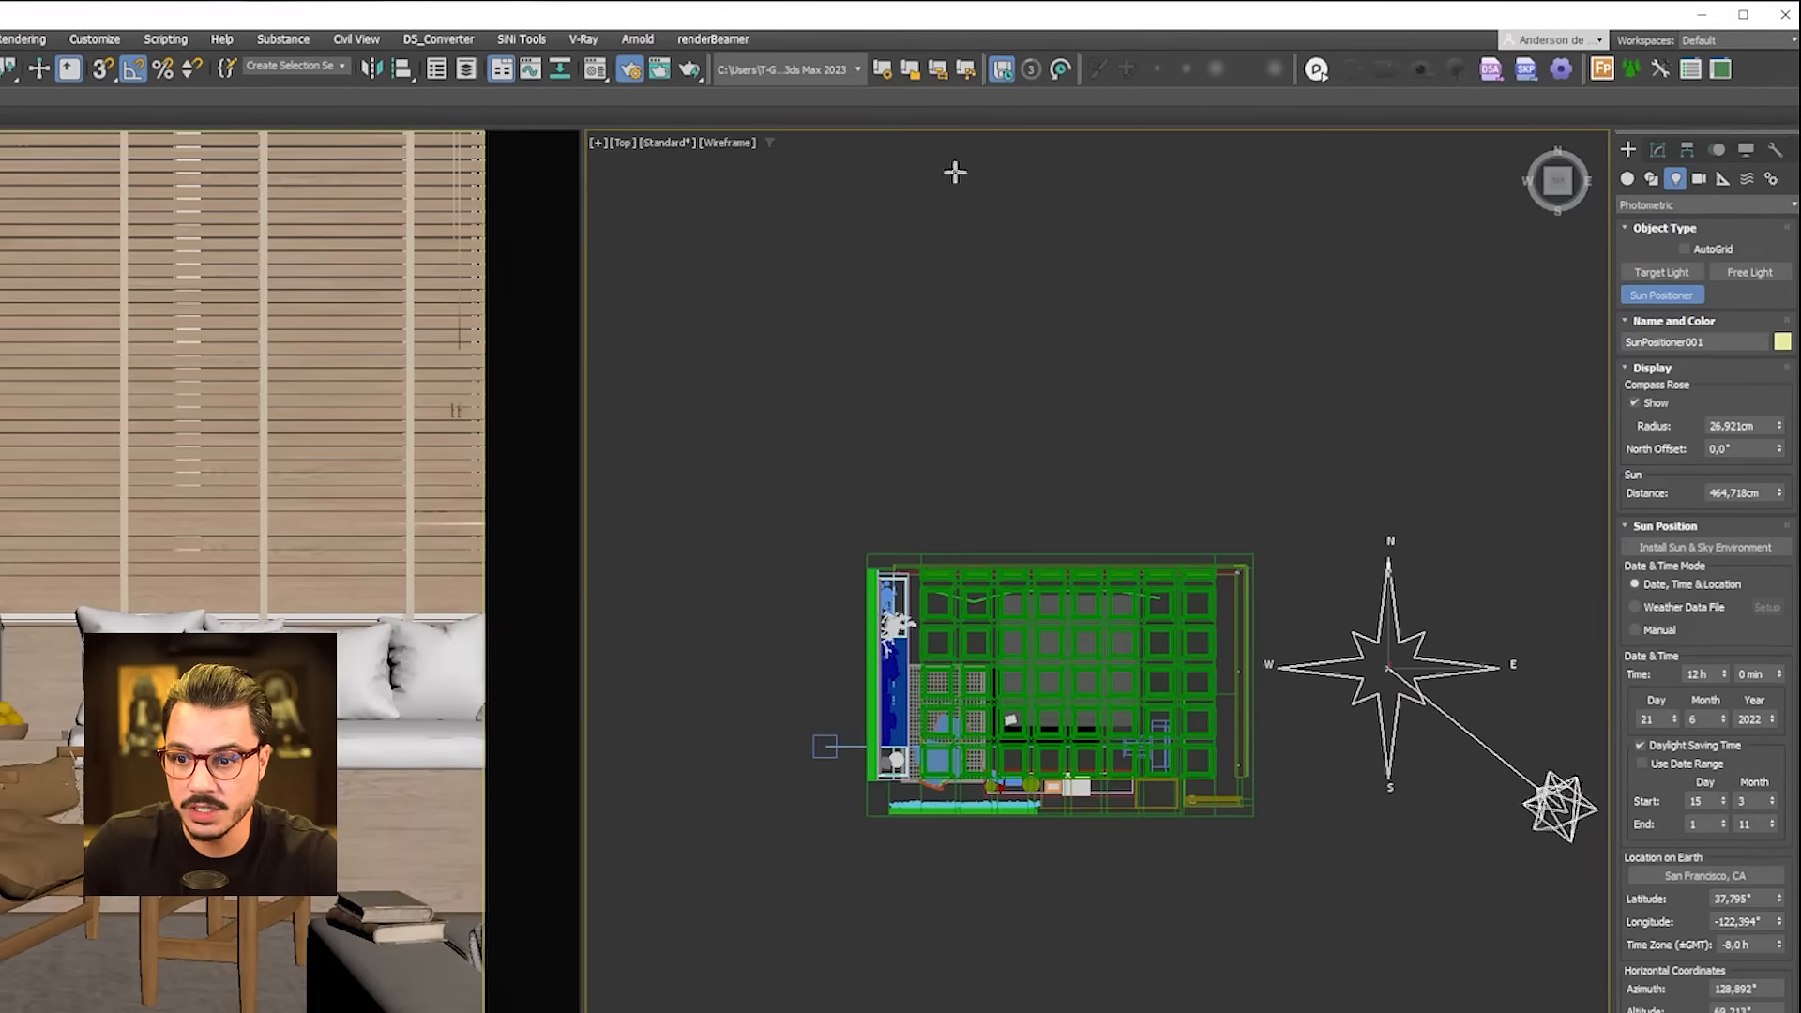
click(916, 153)
alt+middle_drag(1511, 872, 1342, 603)
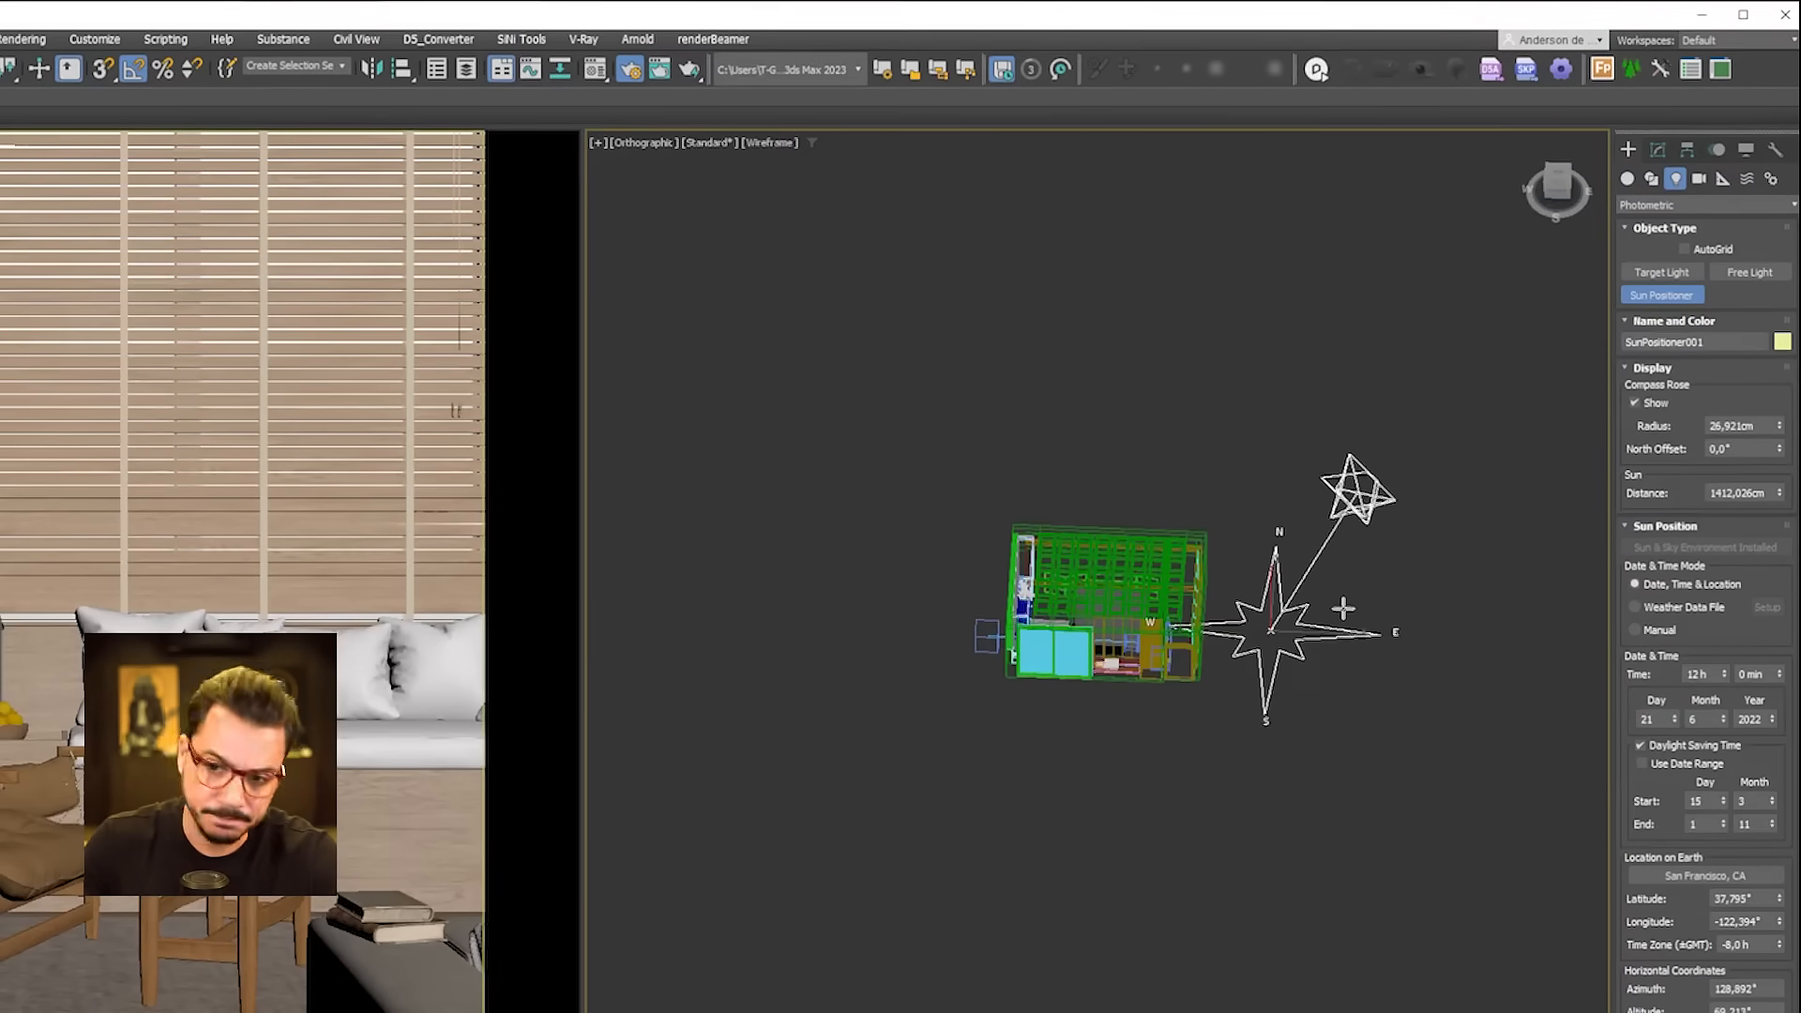
- Return to the top view and check the Sun Positioner's effect in a short interactive render of the camera view
key(t)
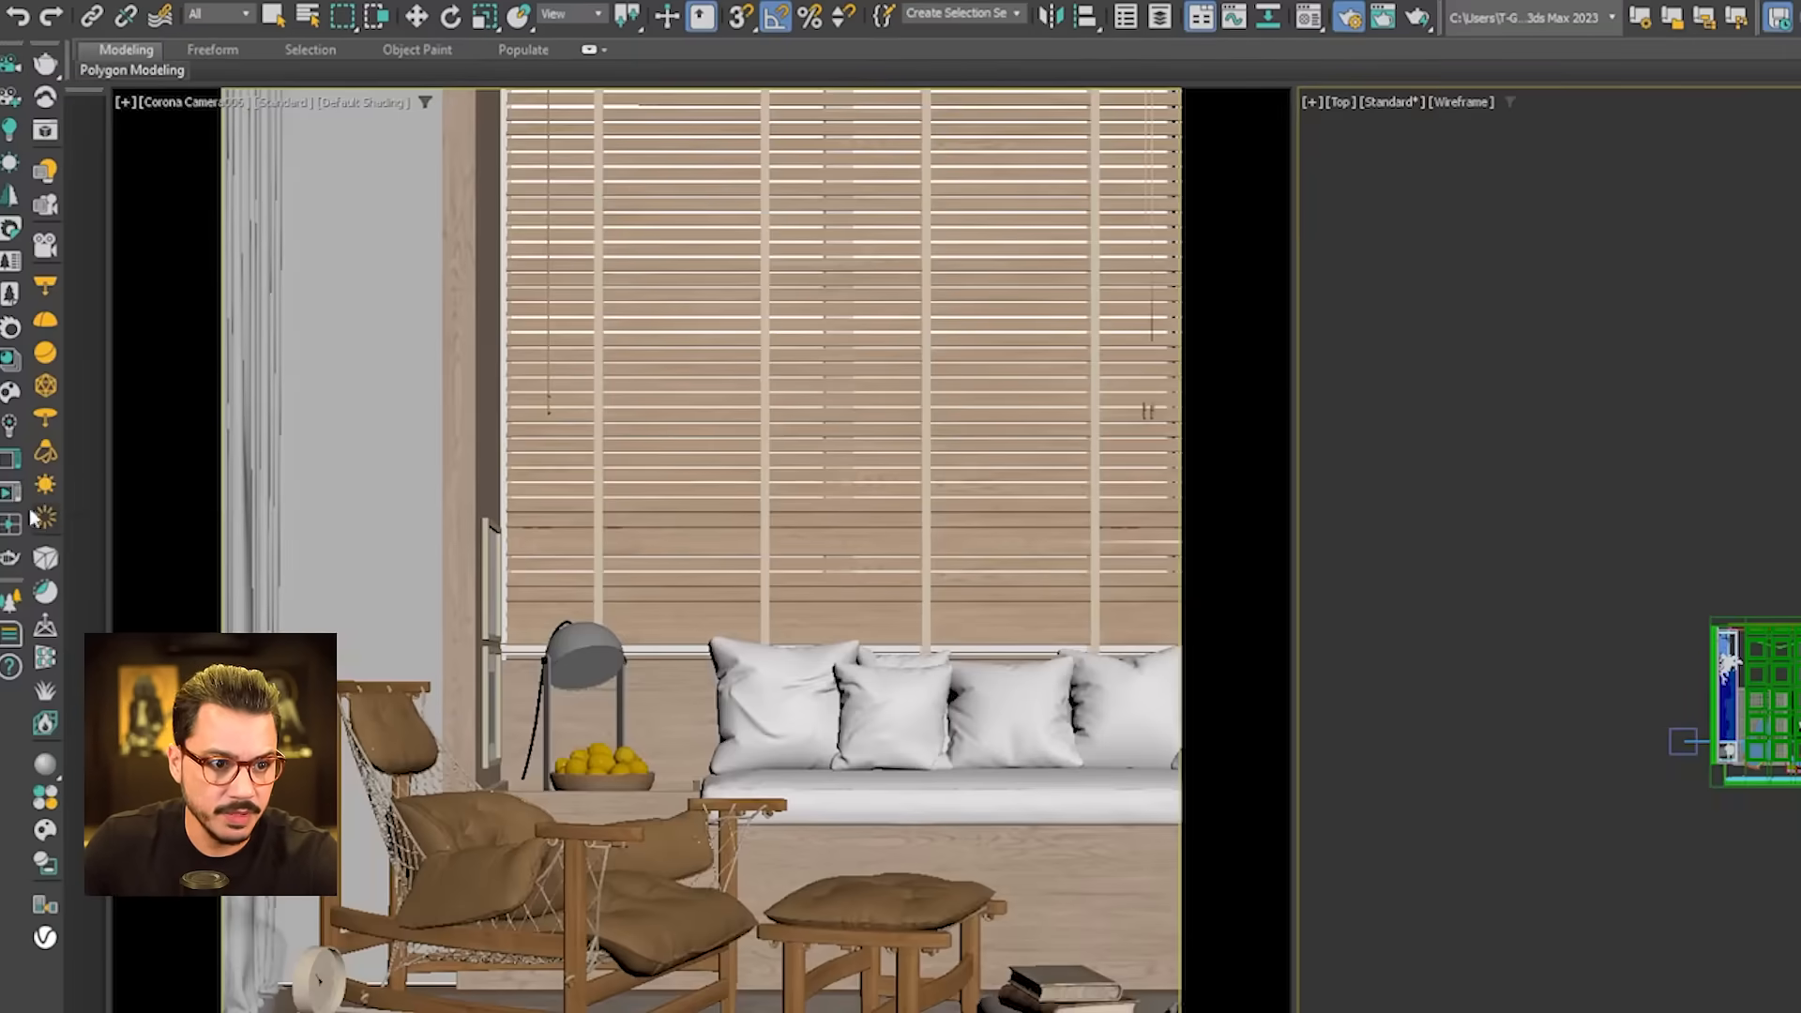
click(12, 492)
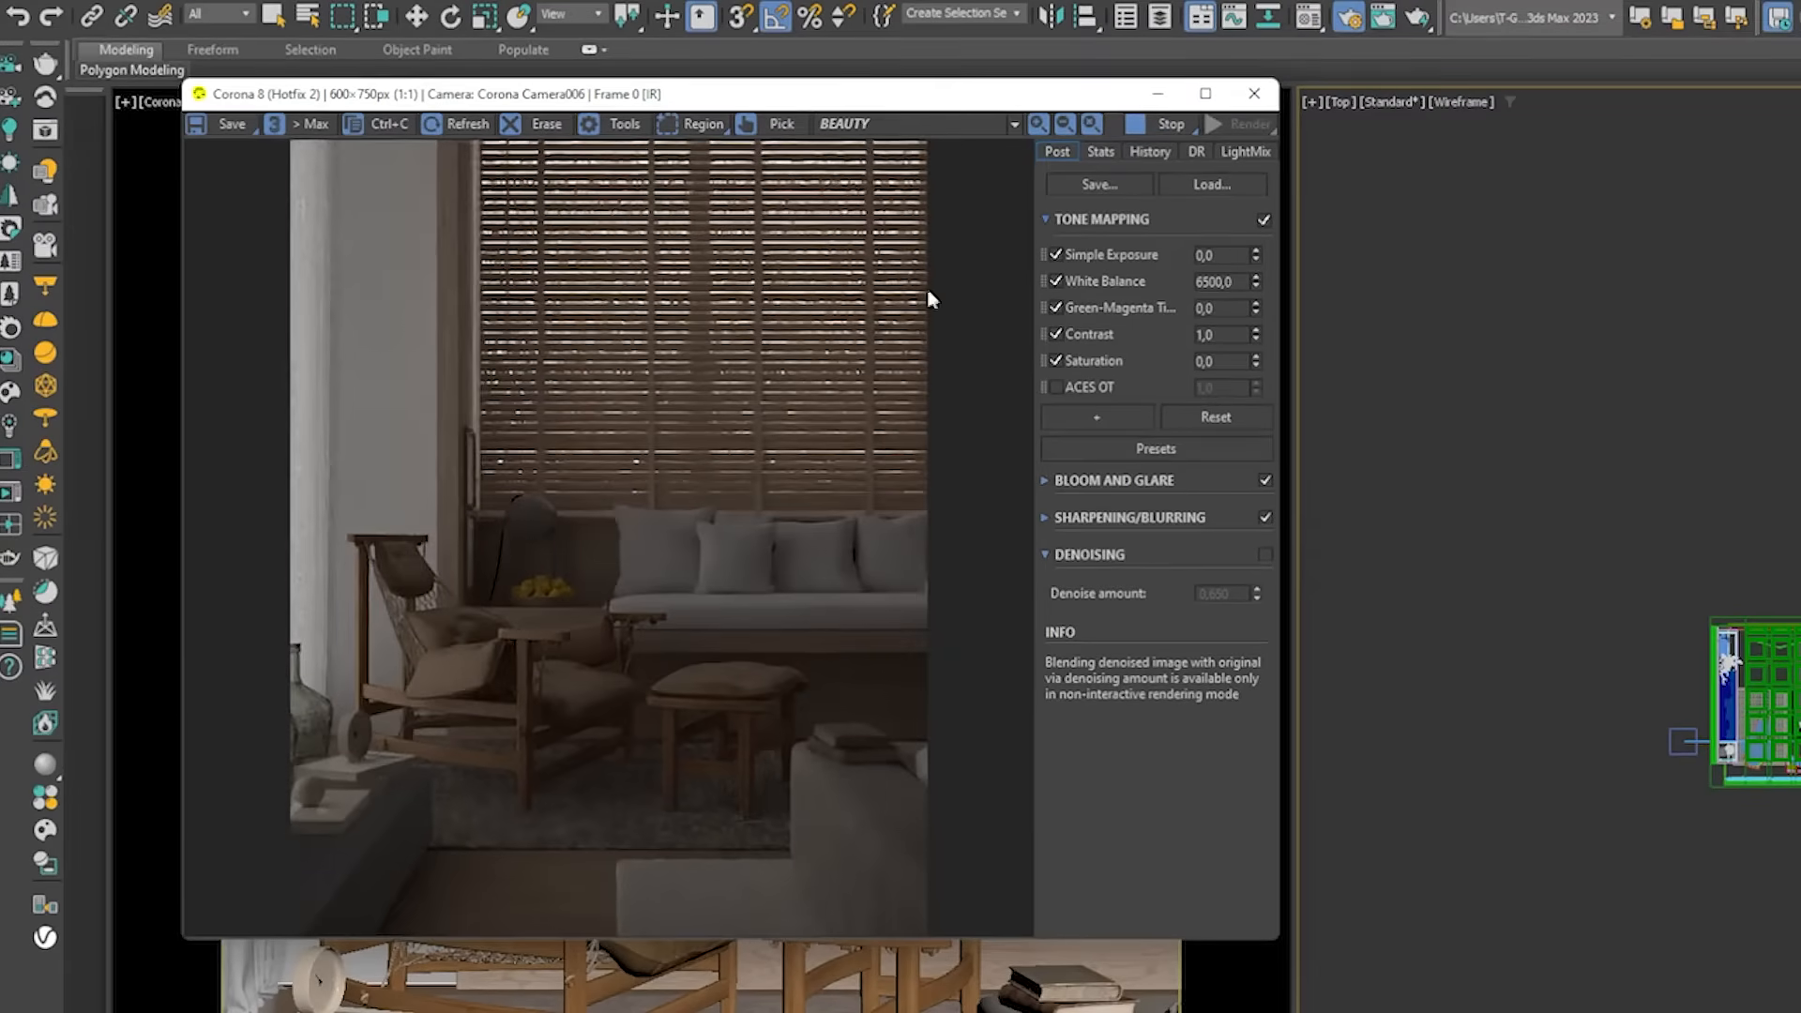
click(1163, 123)
- Instance the Physical Sun & Sky Environment map from the Environment settings into the Single map slot of Corona's Scene Environment
key(8)
drag(1078, 141, 1037, 166)
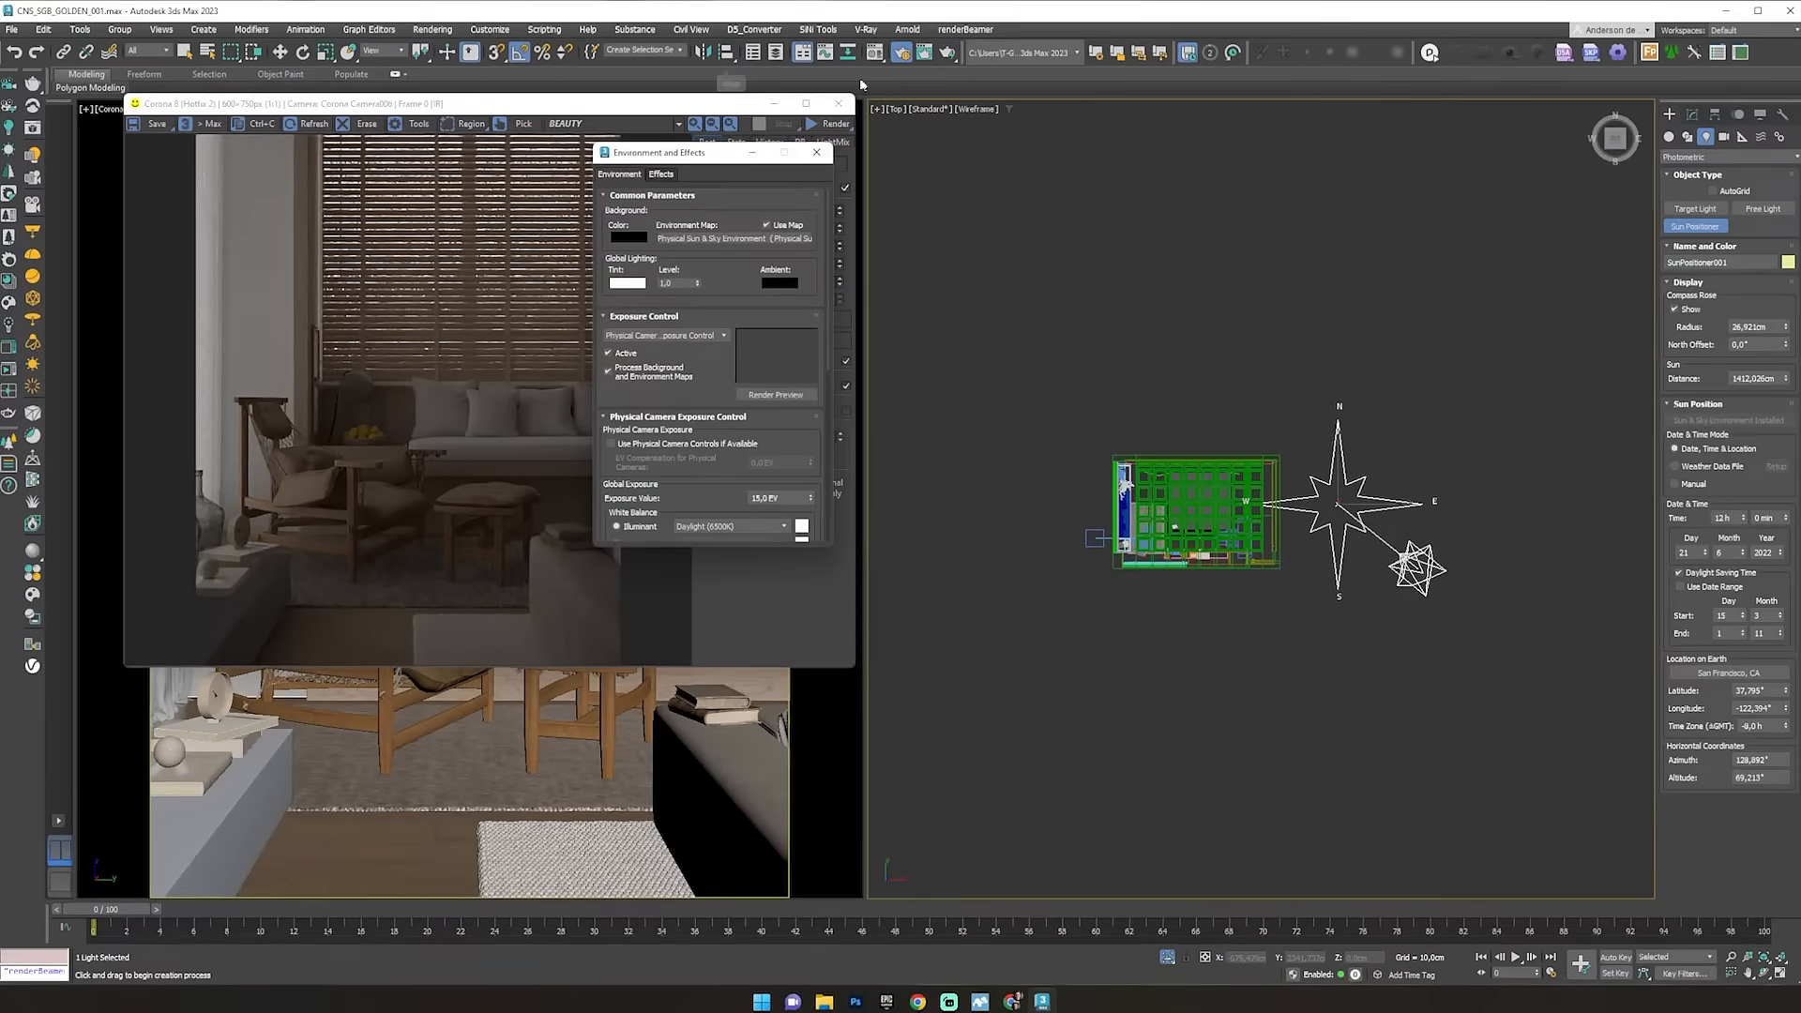
right_click(998, 282)
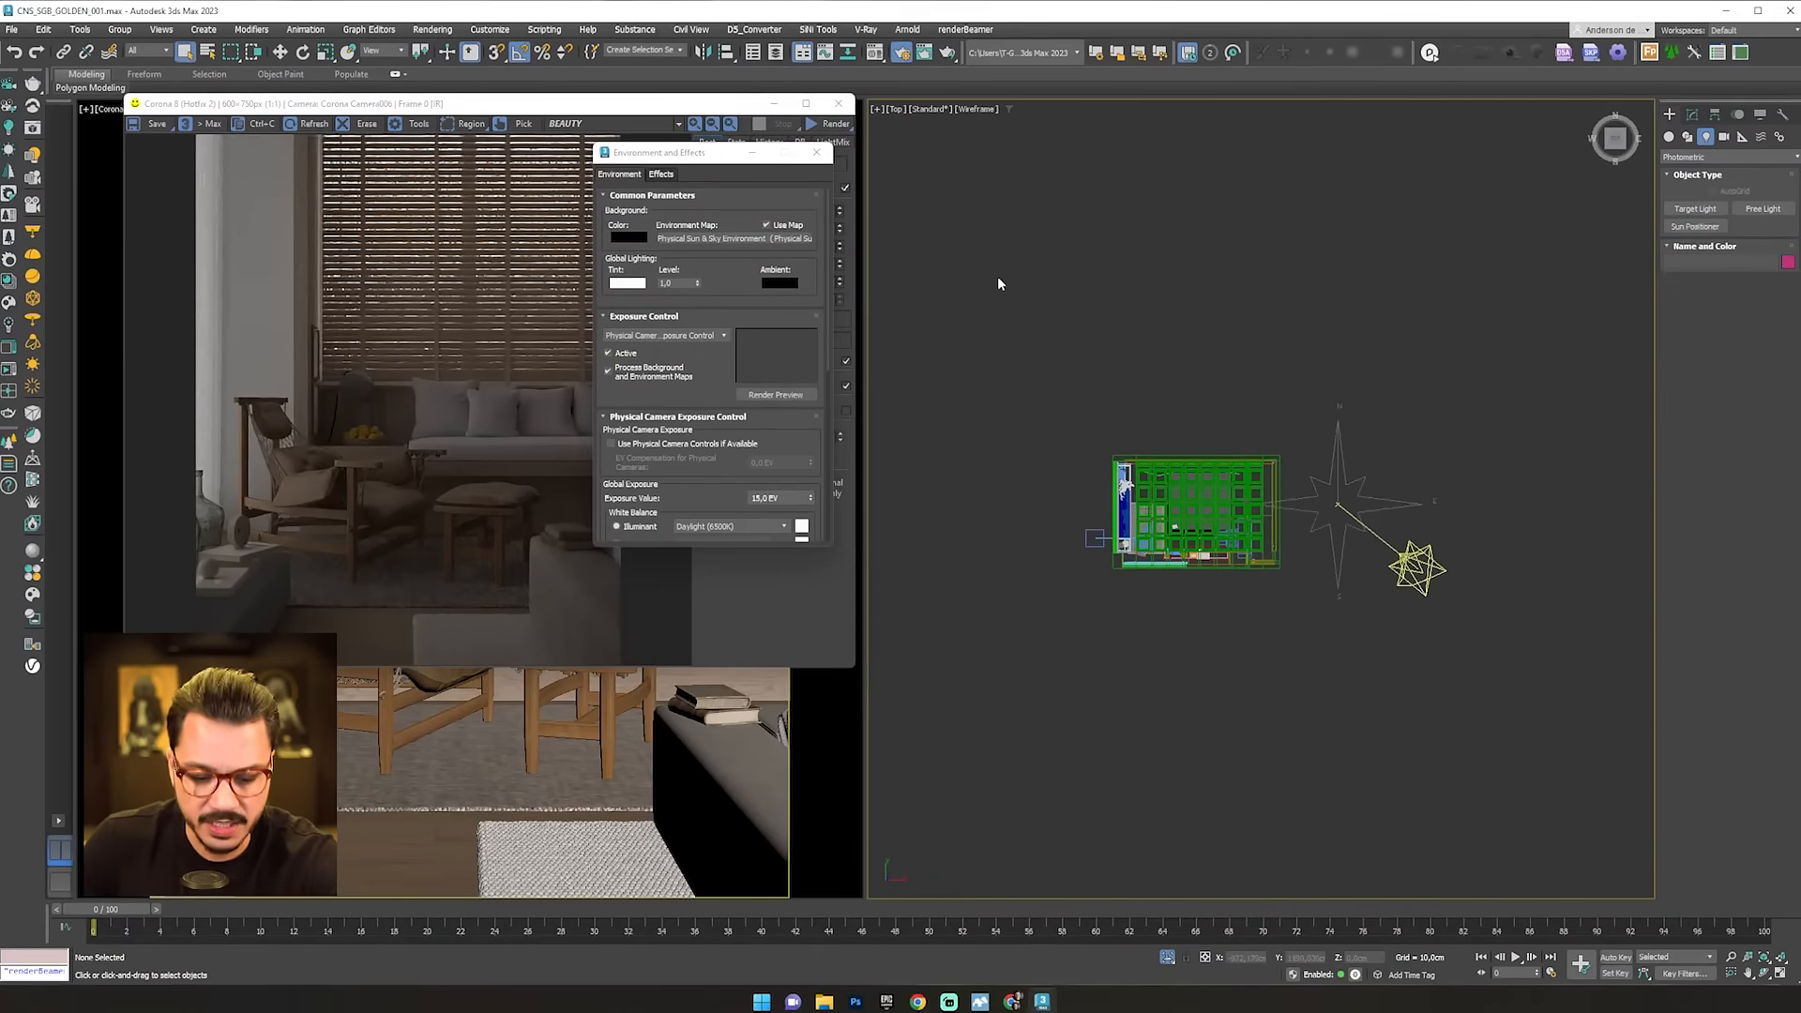
key(F10)
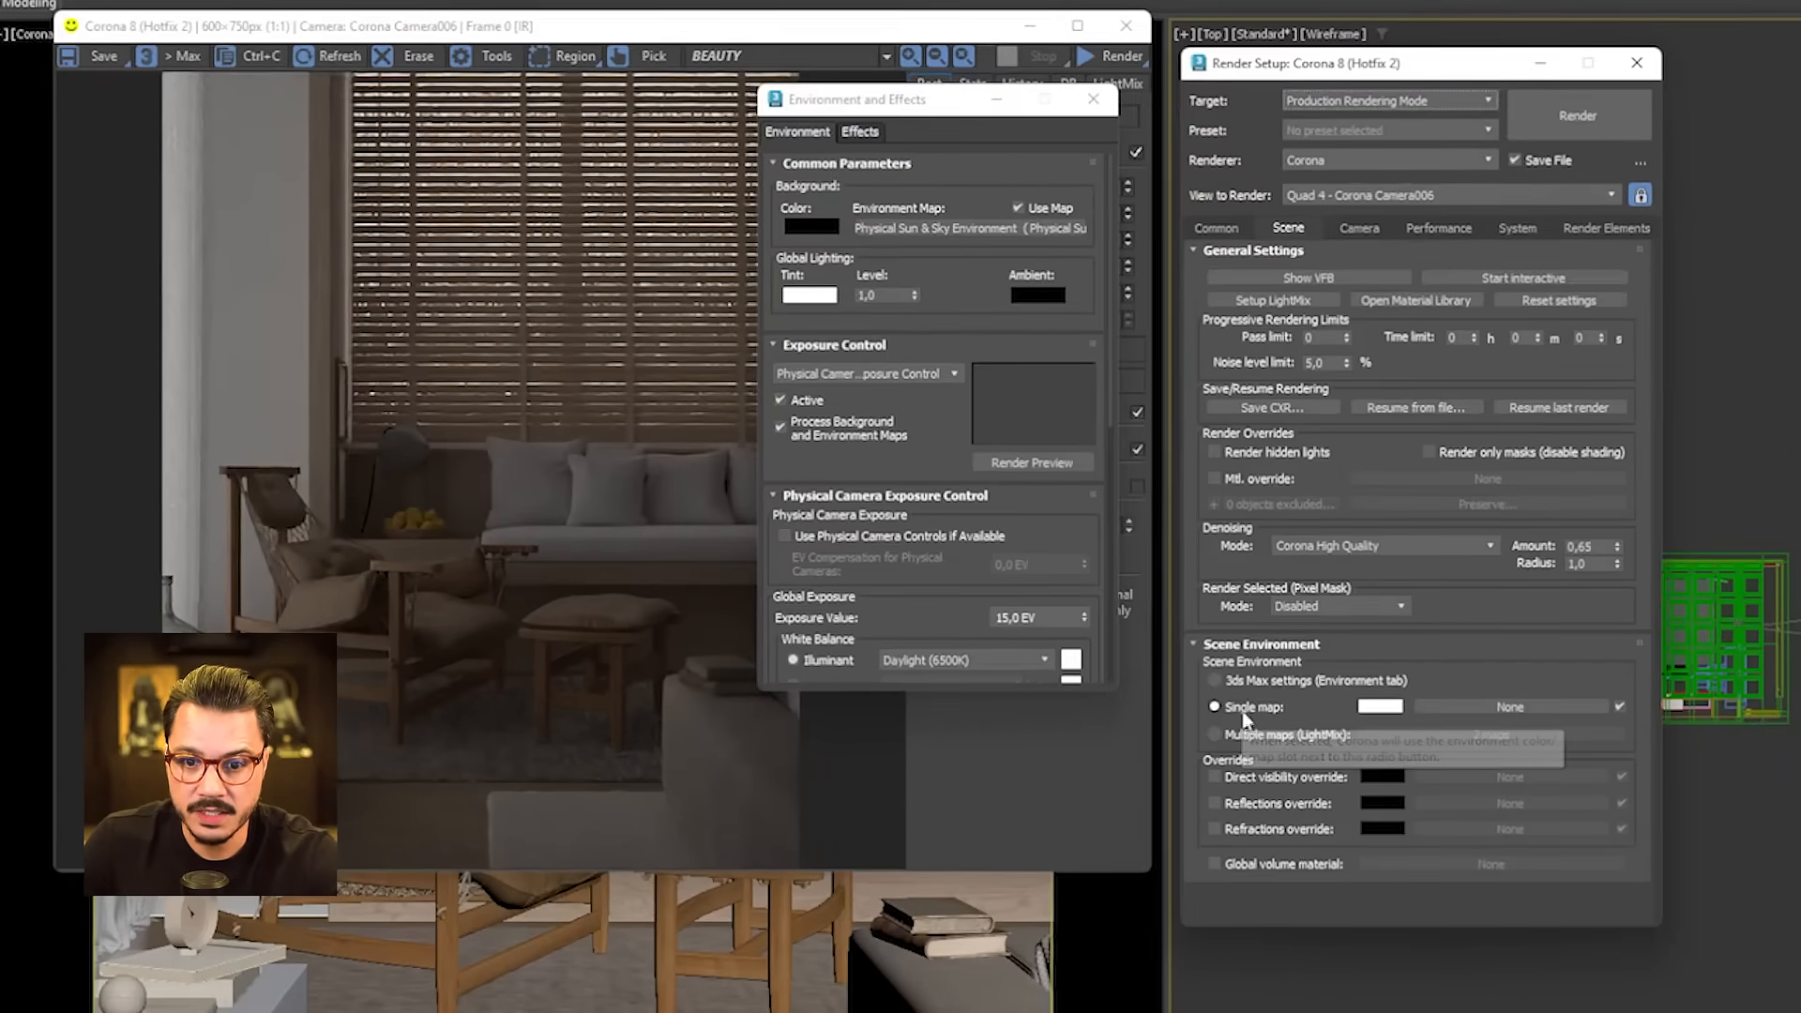
drag(889, 234, 1476, 703)
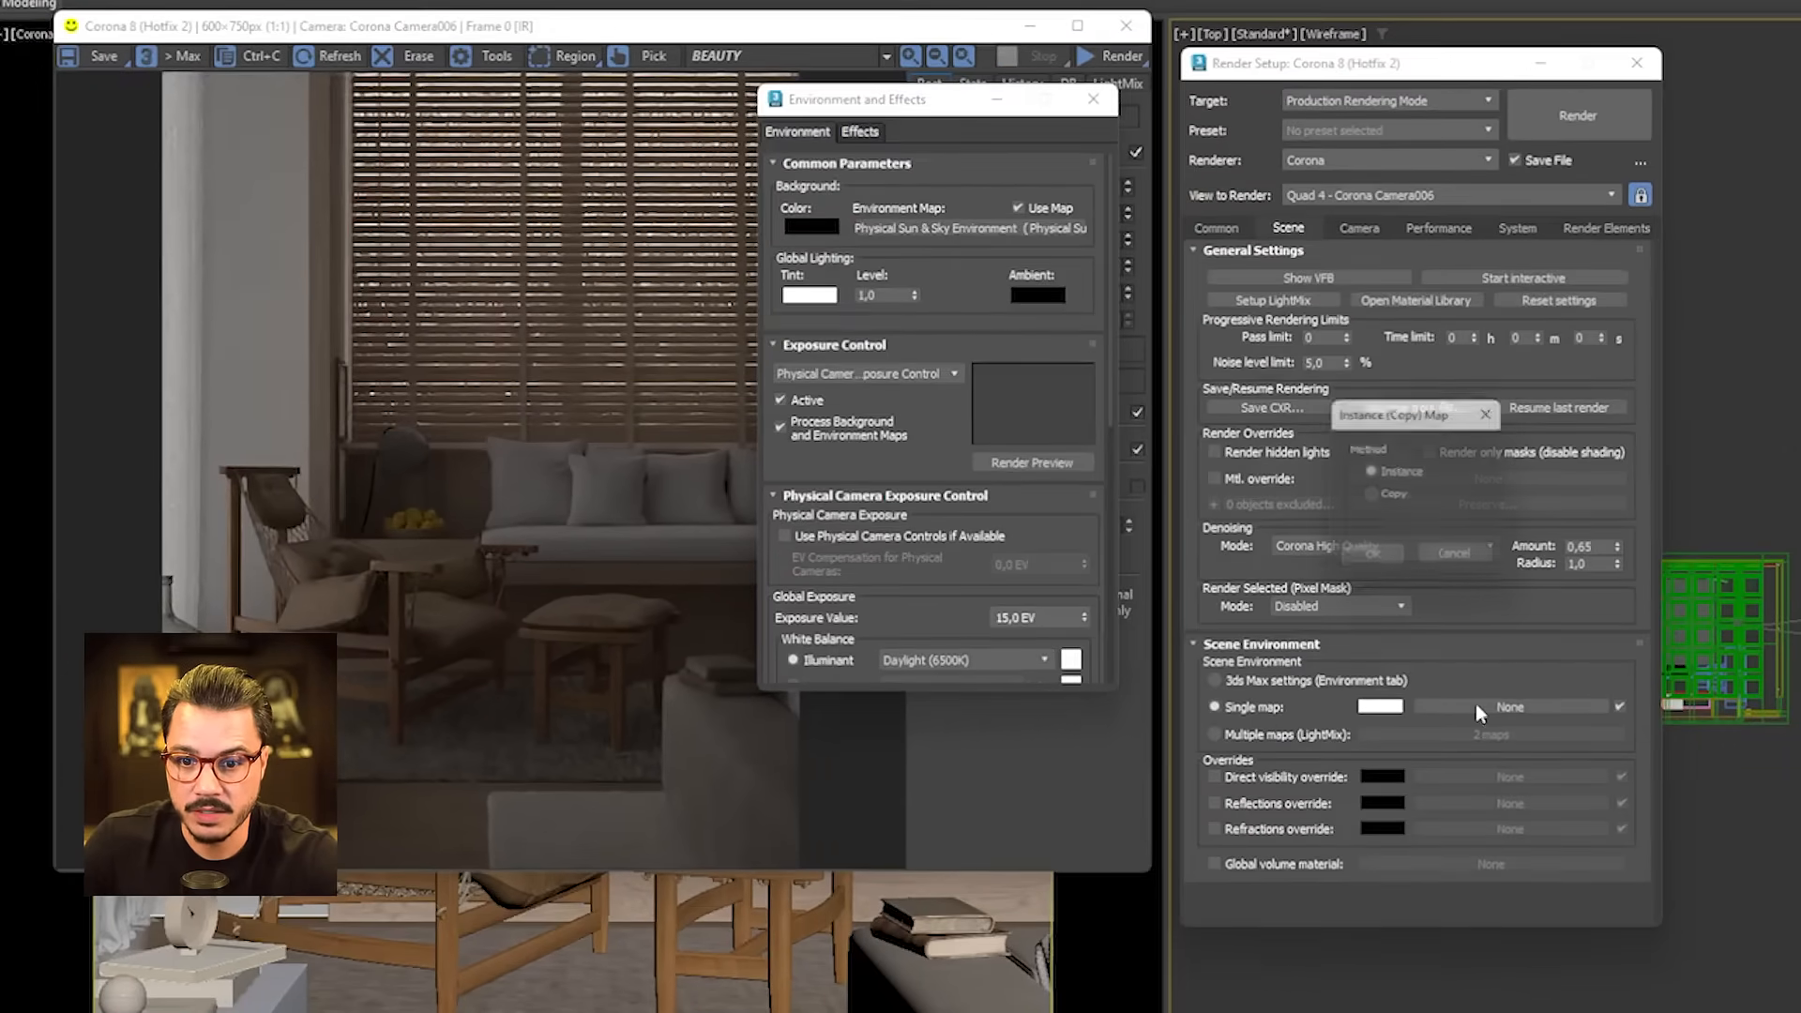
click(1378, 559)
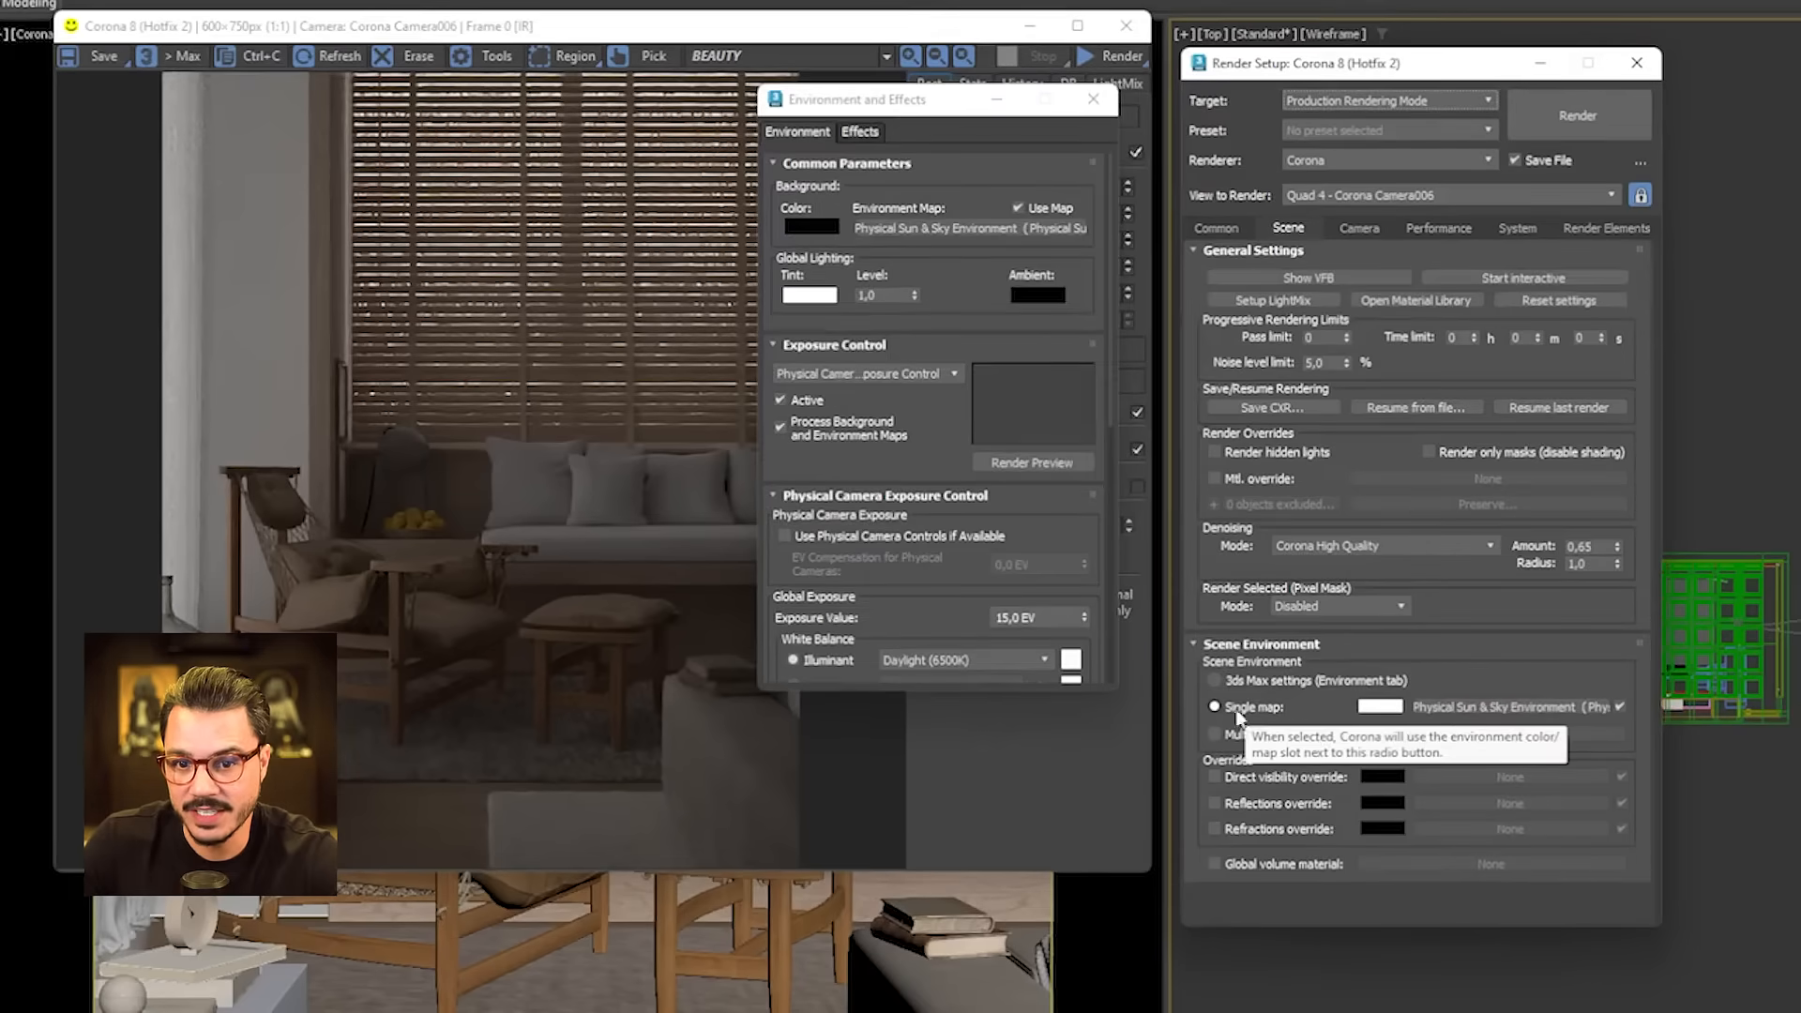
click(1099, 101)
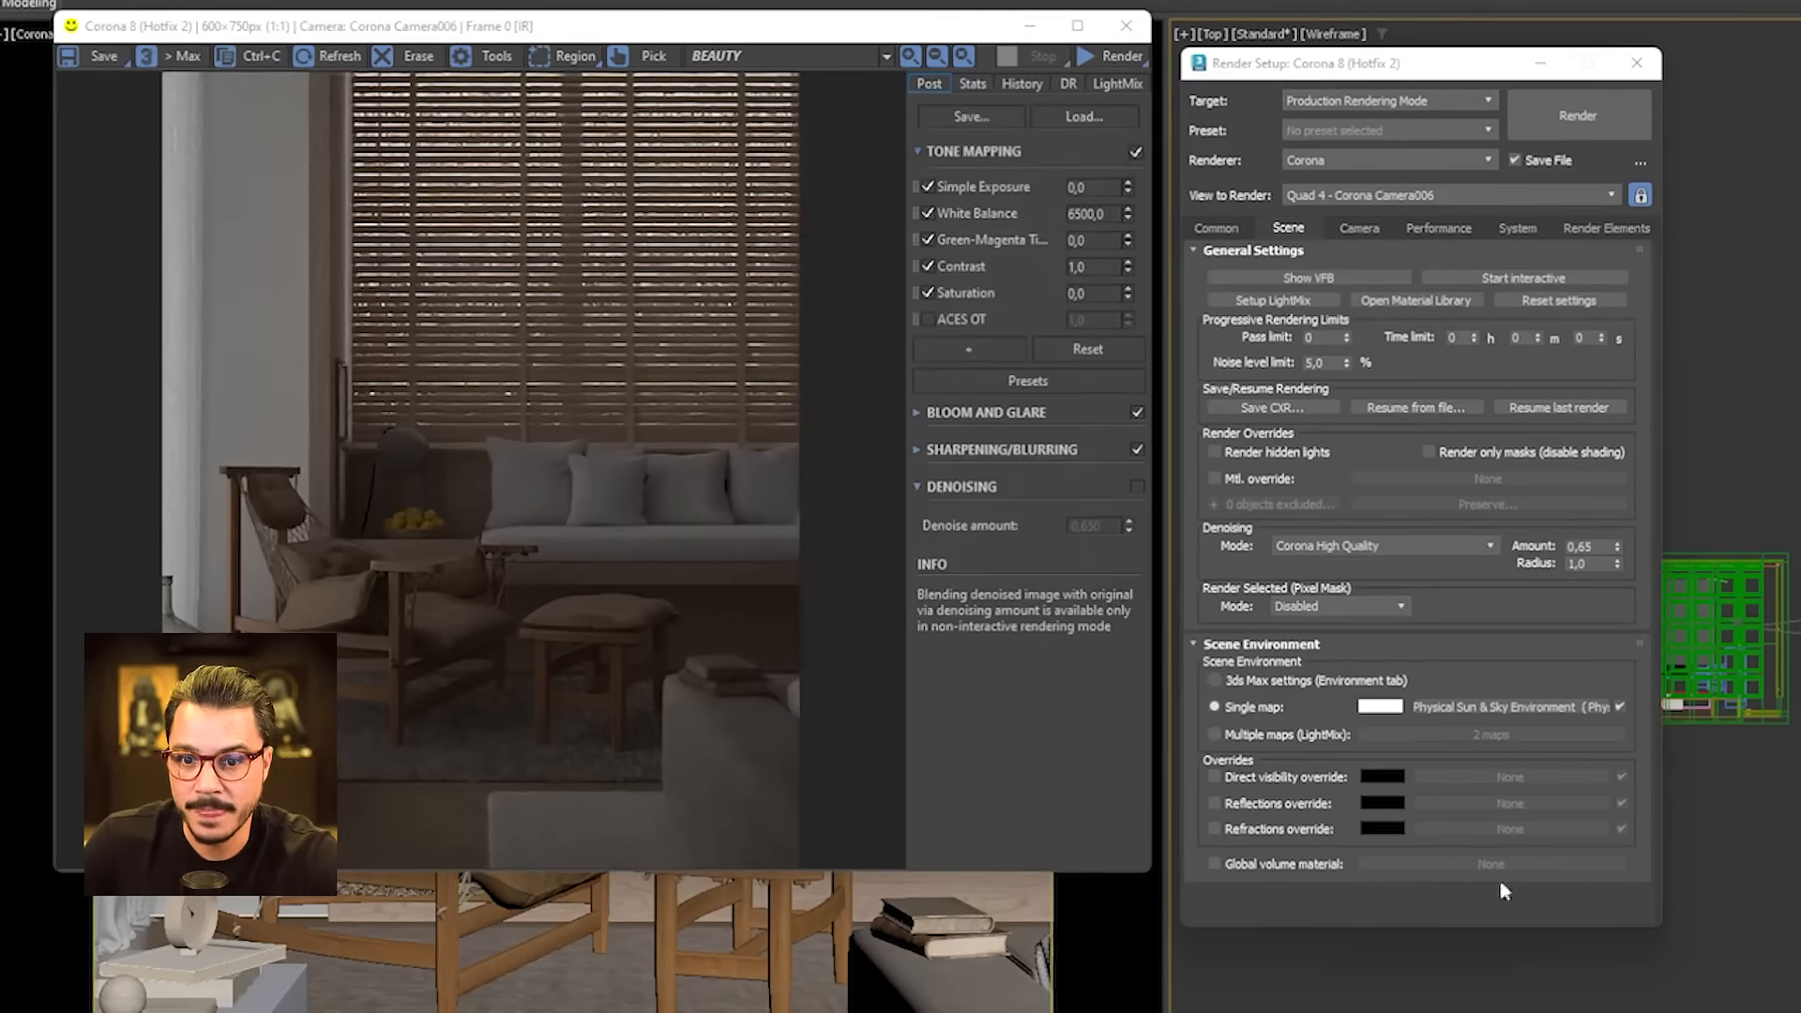
- Run an interactive render with the Physical Sun & Sky Environment map, and stop it after checking the lighting
click(1101, 53)
click(1112, 83)
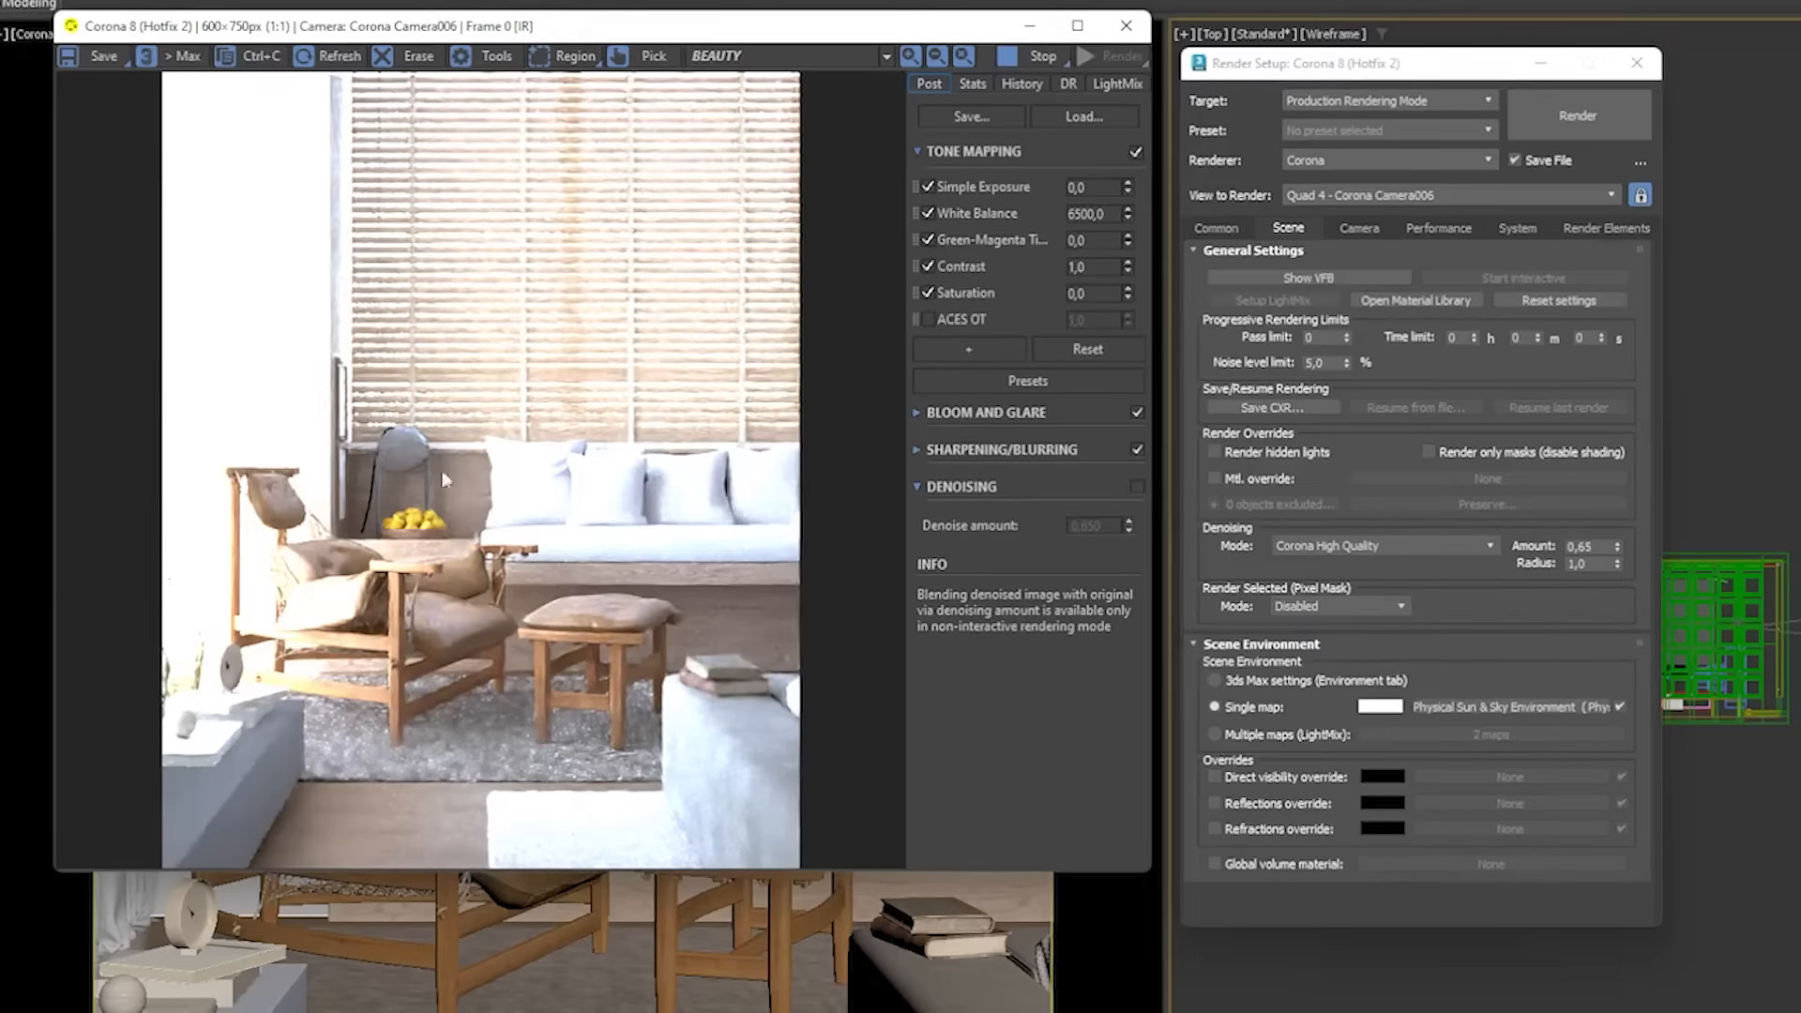
click(1043, 56)
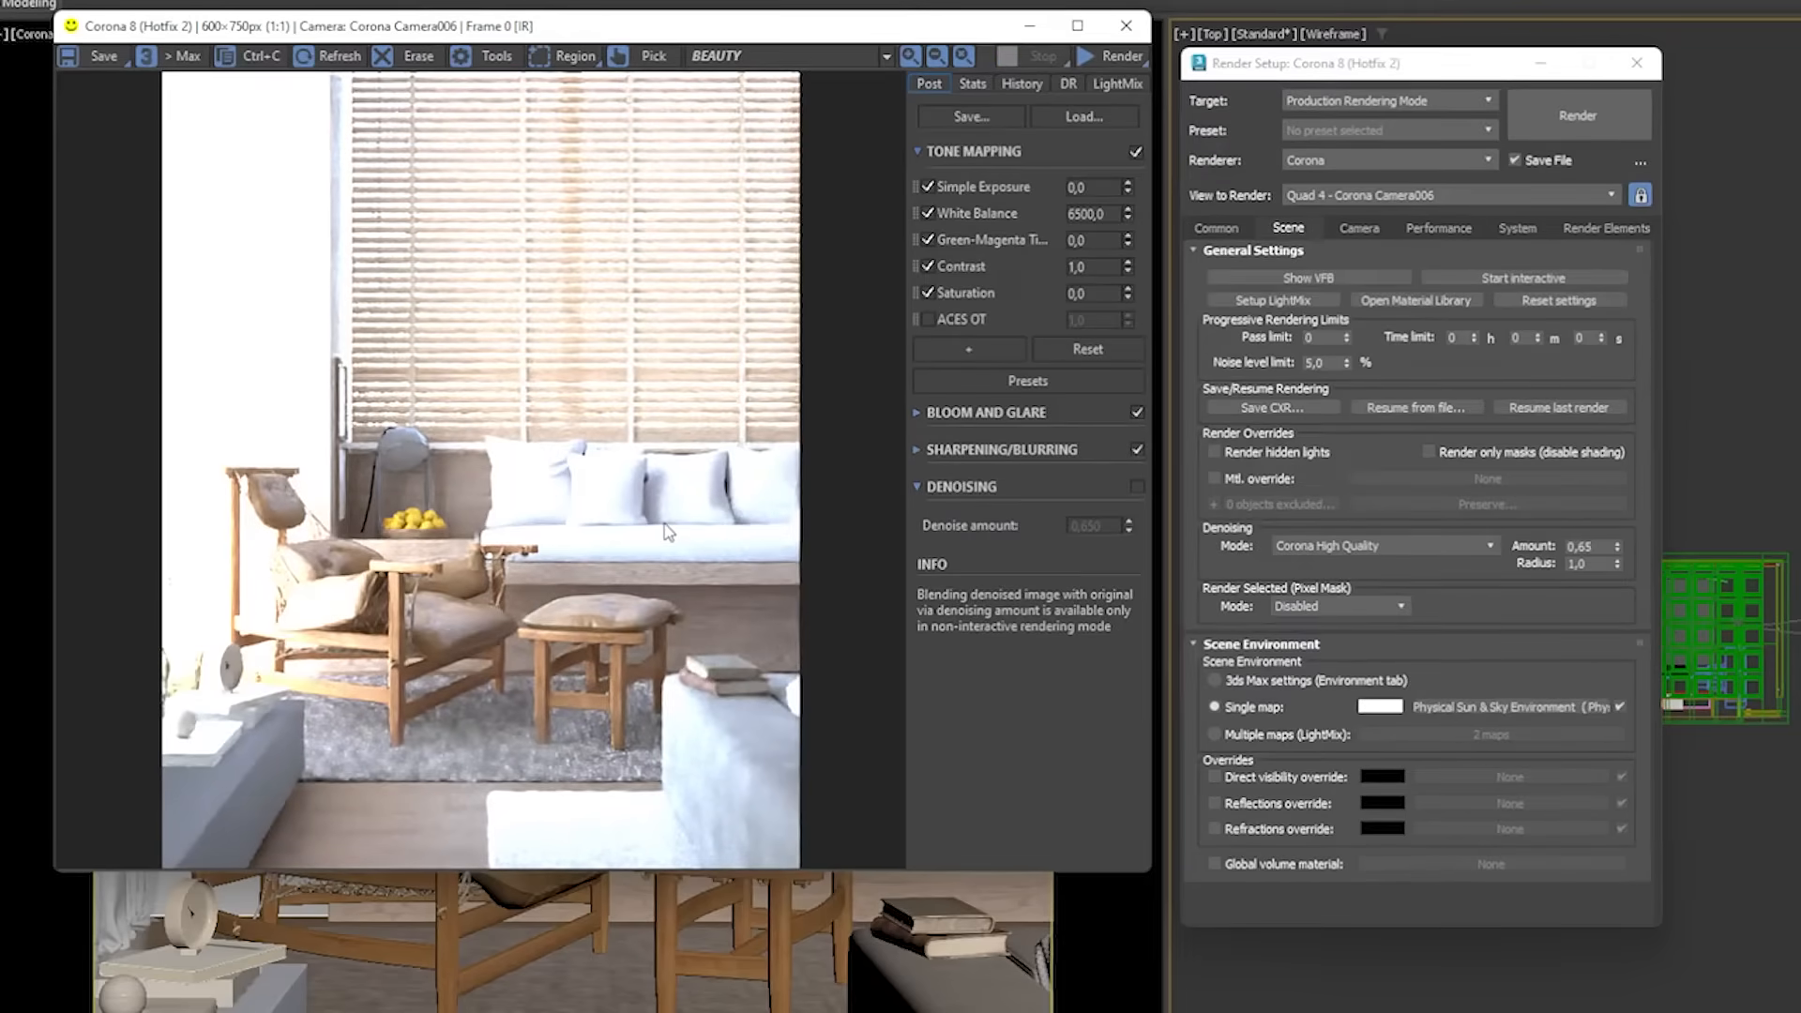
- Minimize the render settings, select the Sun Positioner's sun in the top view, and open its parameters for editing
click(1541, 67)
click(1227, 707)
scroll(1228, 708, down, 2)
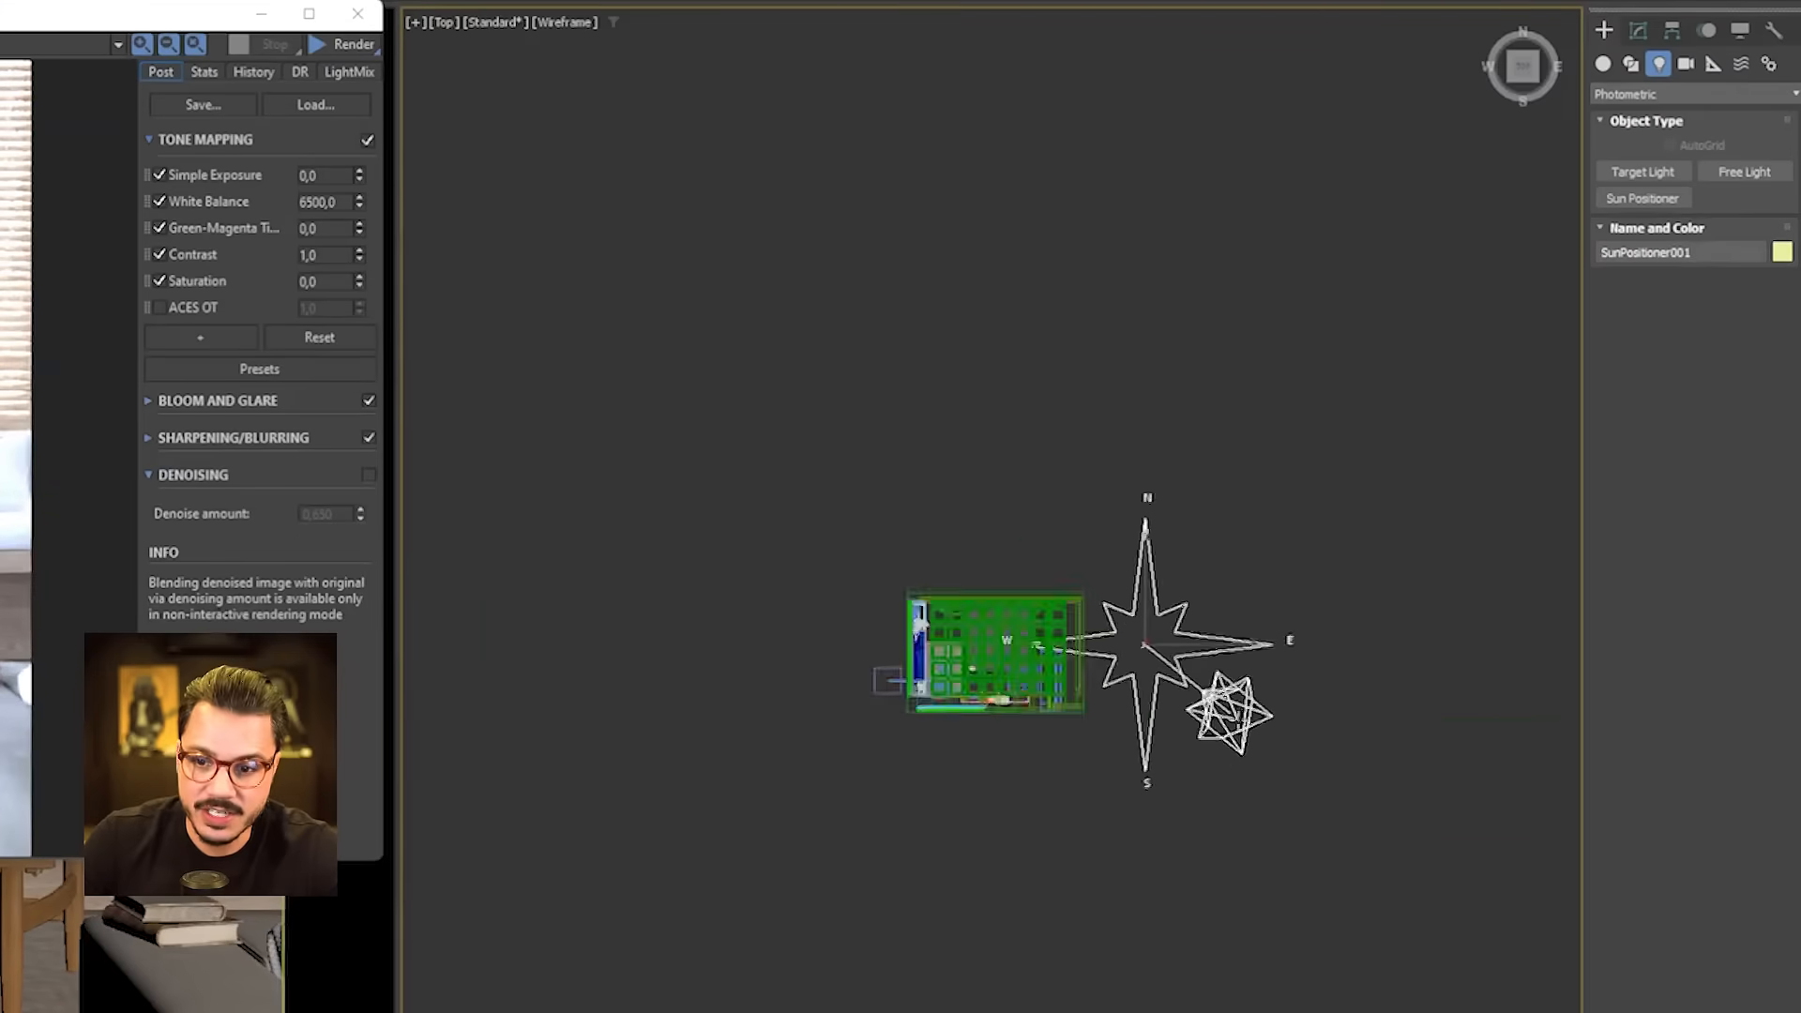
alt+middle_drag(1228, 707, 1304, 535)
key(w)
alt+middle_drag(1361, 765, 1257, 910)
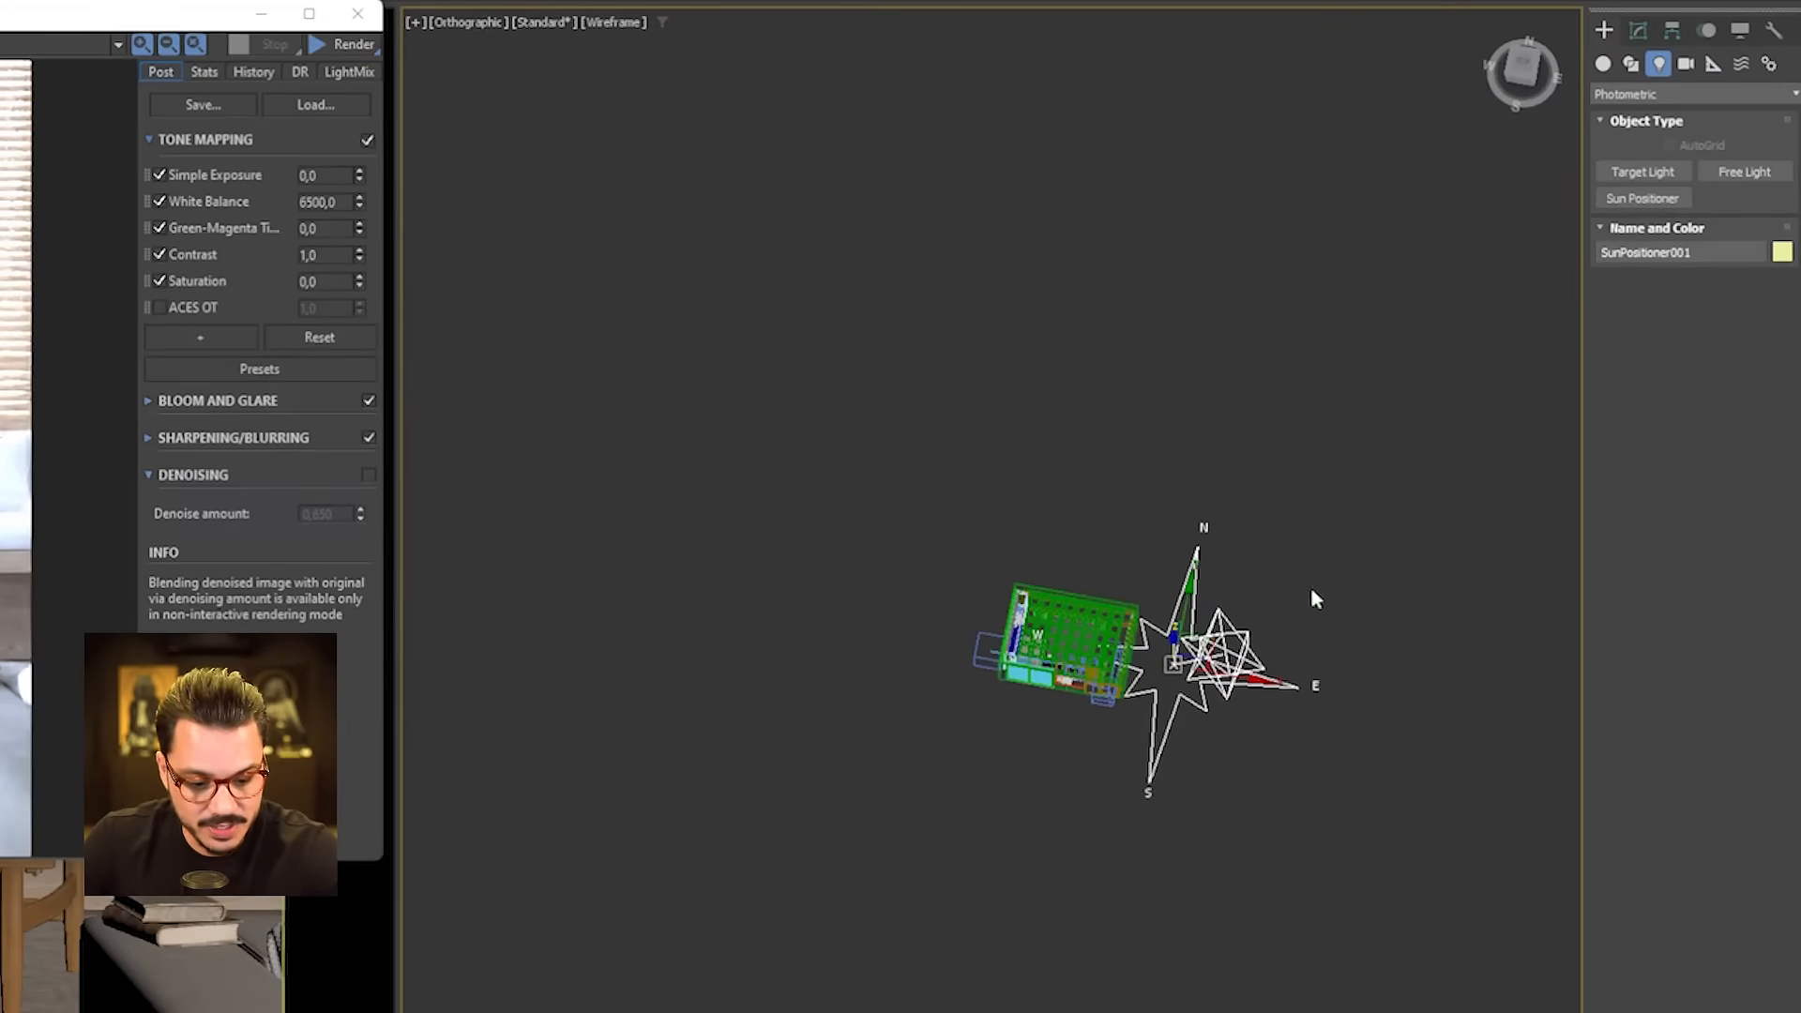
click(1310, 599)
key(t)
scroll(1274, 732, up, 3)
click(1232, 717)
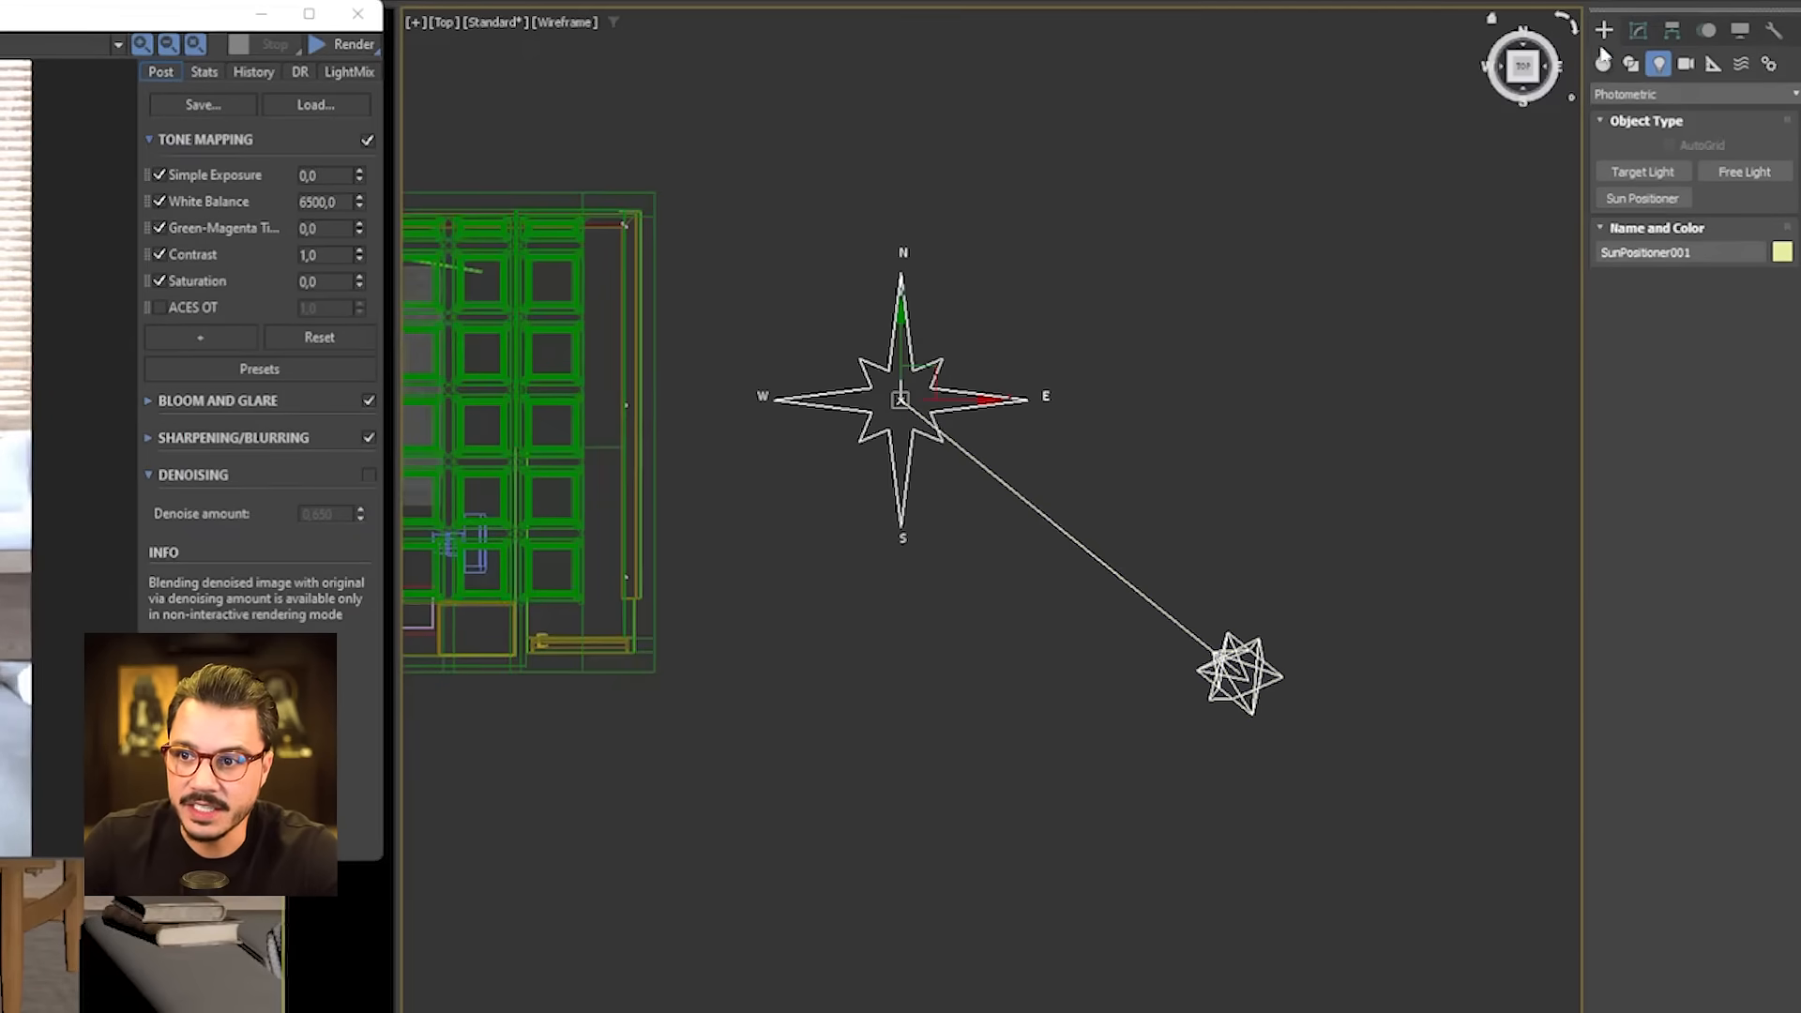
click(1635, 37)
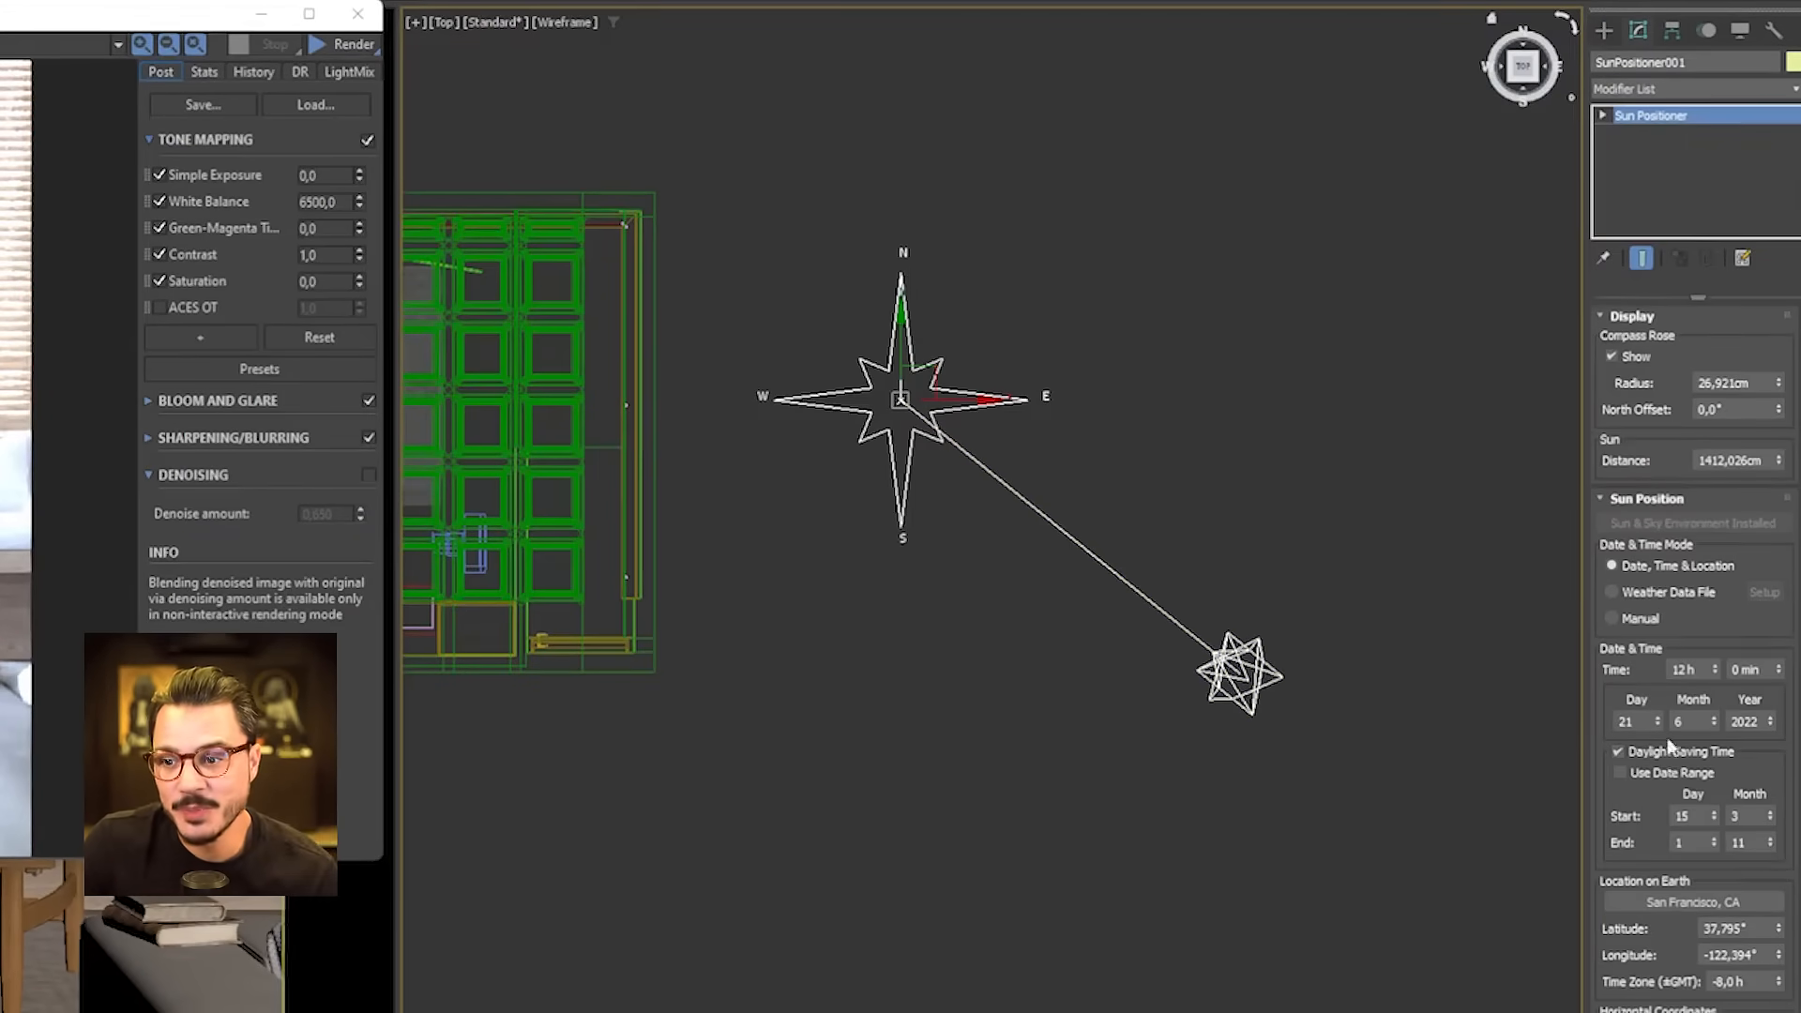
- Set the Sun Positioner's time to 18 h and check the sun's height from an orbited view
scroll(1296, 557, down, 2)
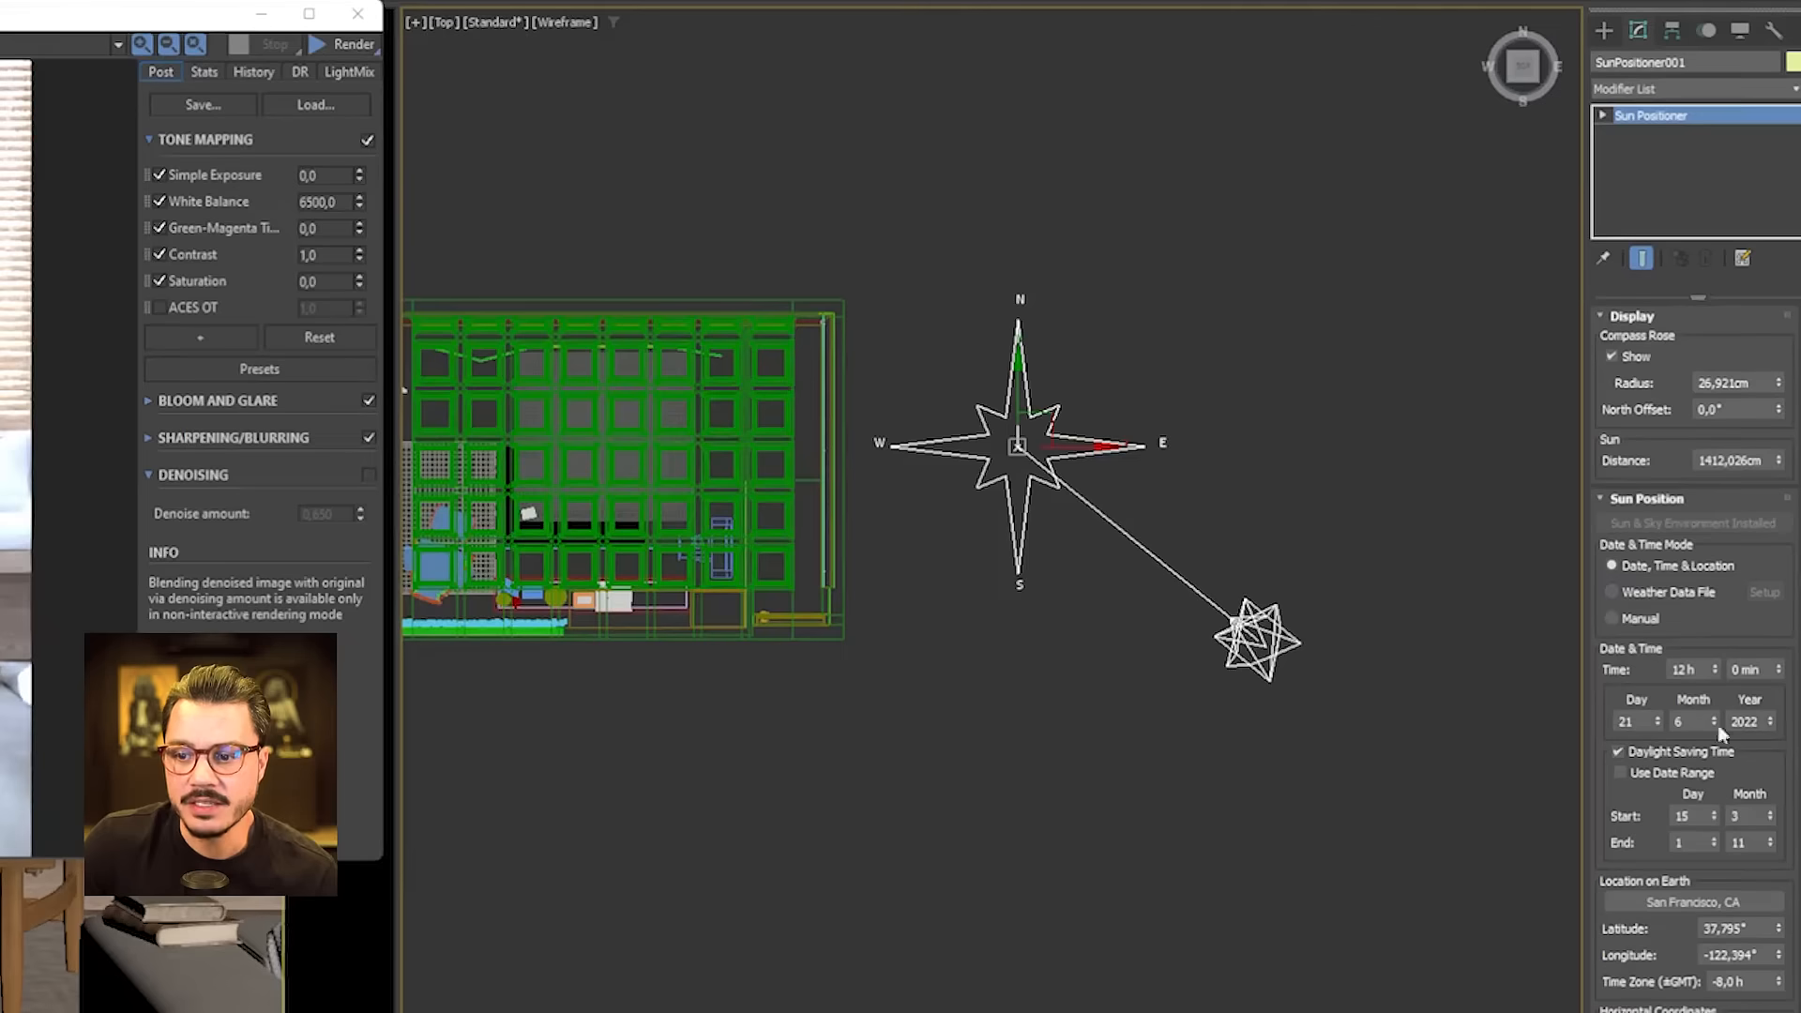
double_click(1685, 668)
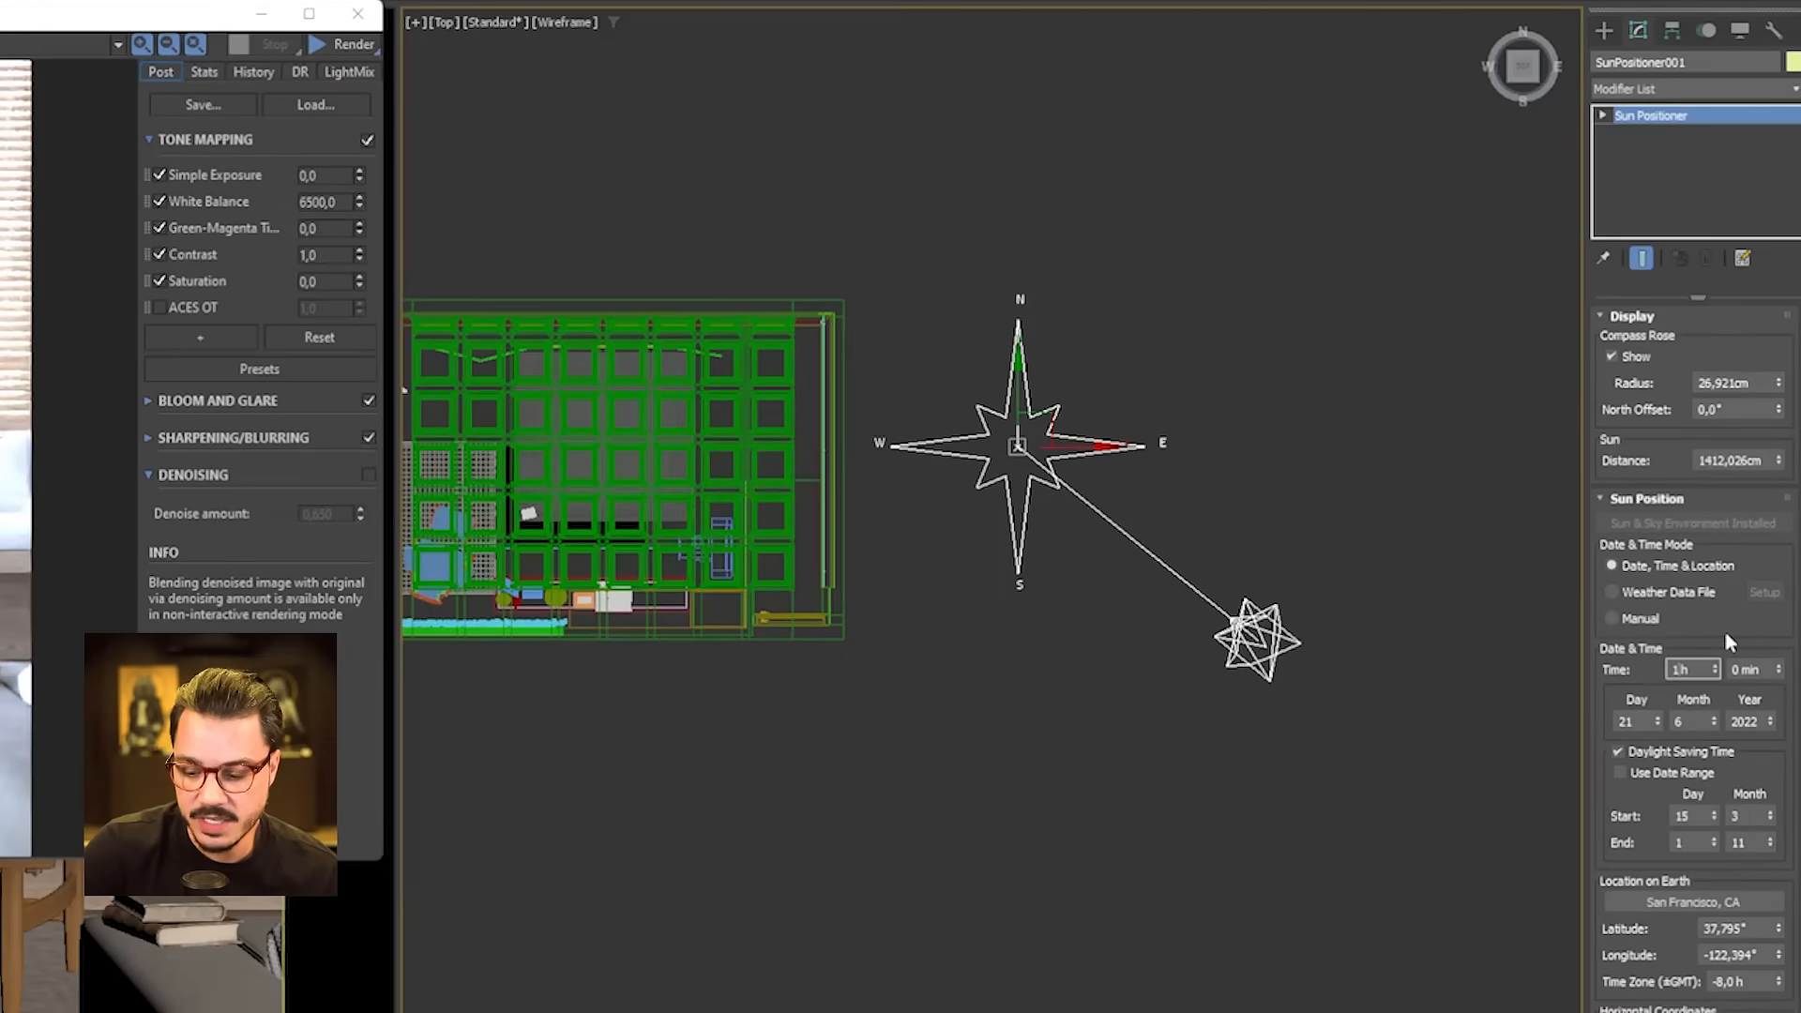
key(Return)
scroll(993, 619, down, 5)
alt+middle_drag(994, 623, 670, 437)
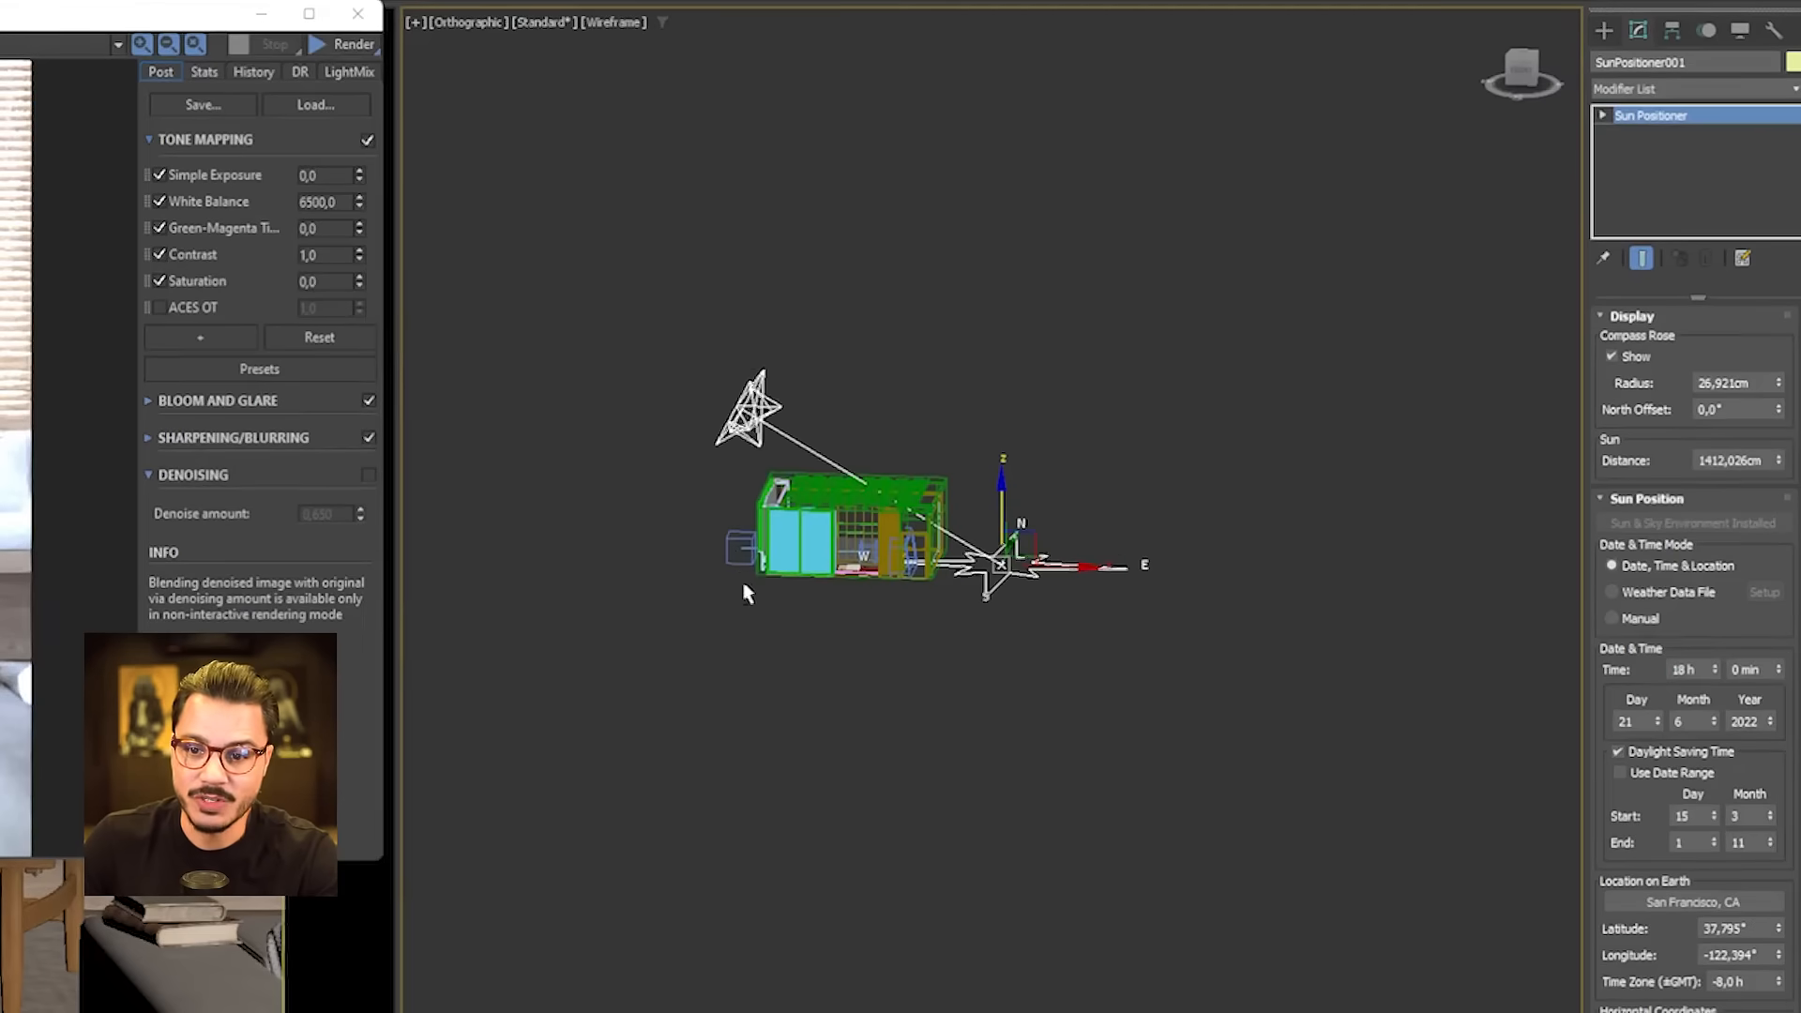
alt+middle_drag(740, 583, 745, 597)
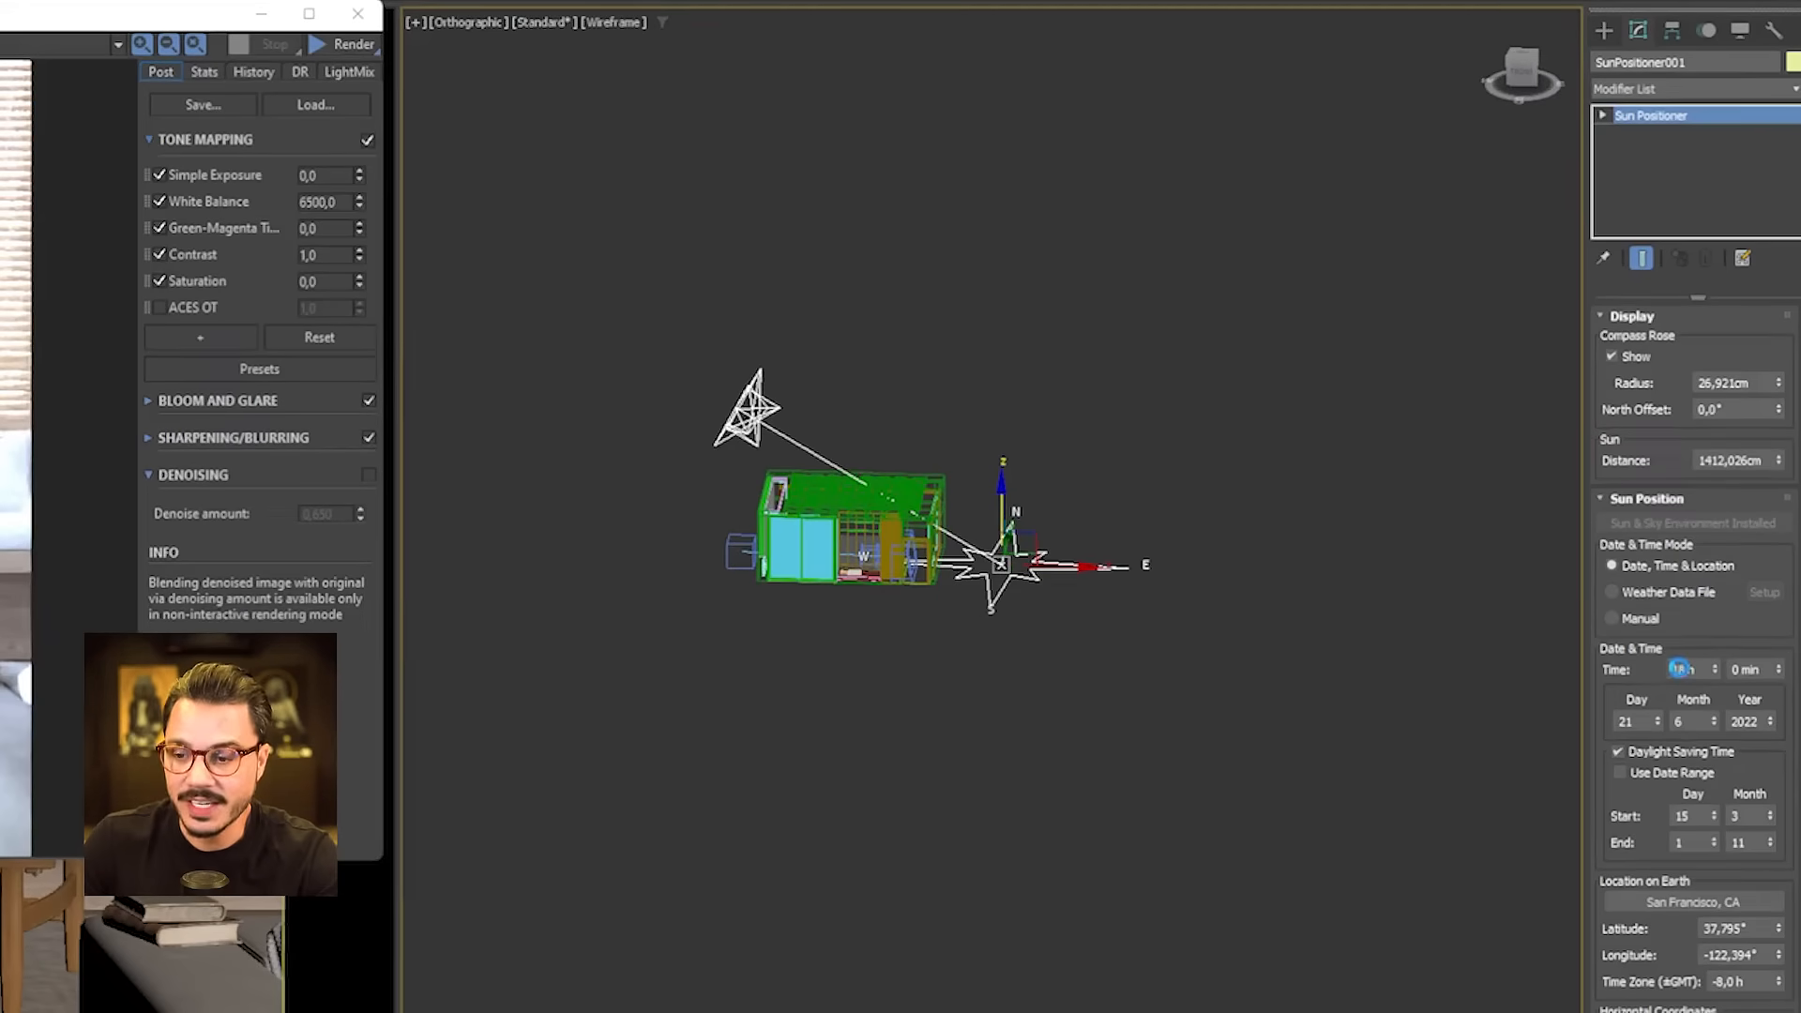
- Set the Sun Positioner's time to 19 h and check the sun's direction relative to the building from above
double_click(1679, 669)
text(19)
key(Return)
key(t)
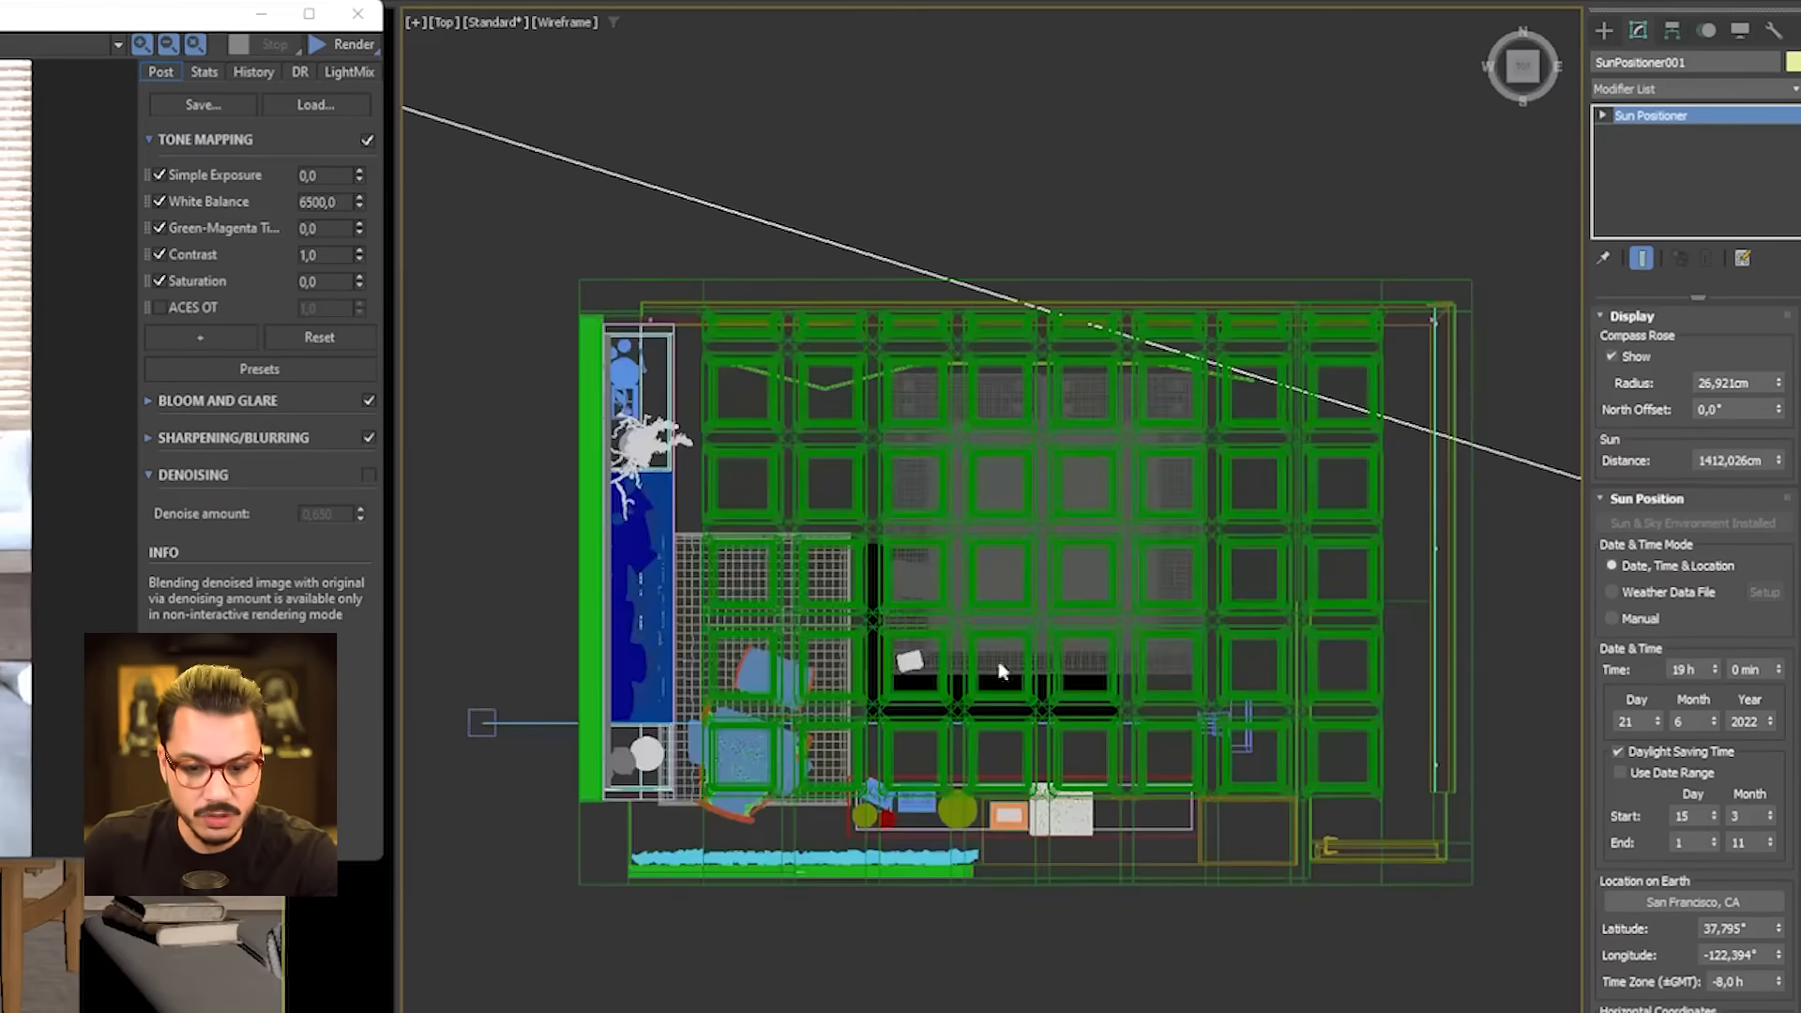
scroll(942, 657, down, 6)
middle_drag(840, 607, 835, 572)
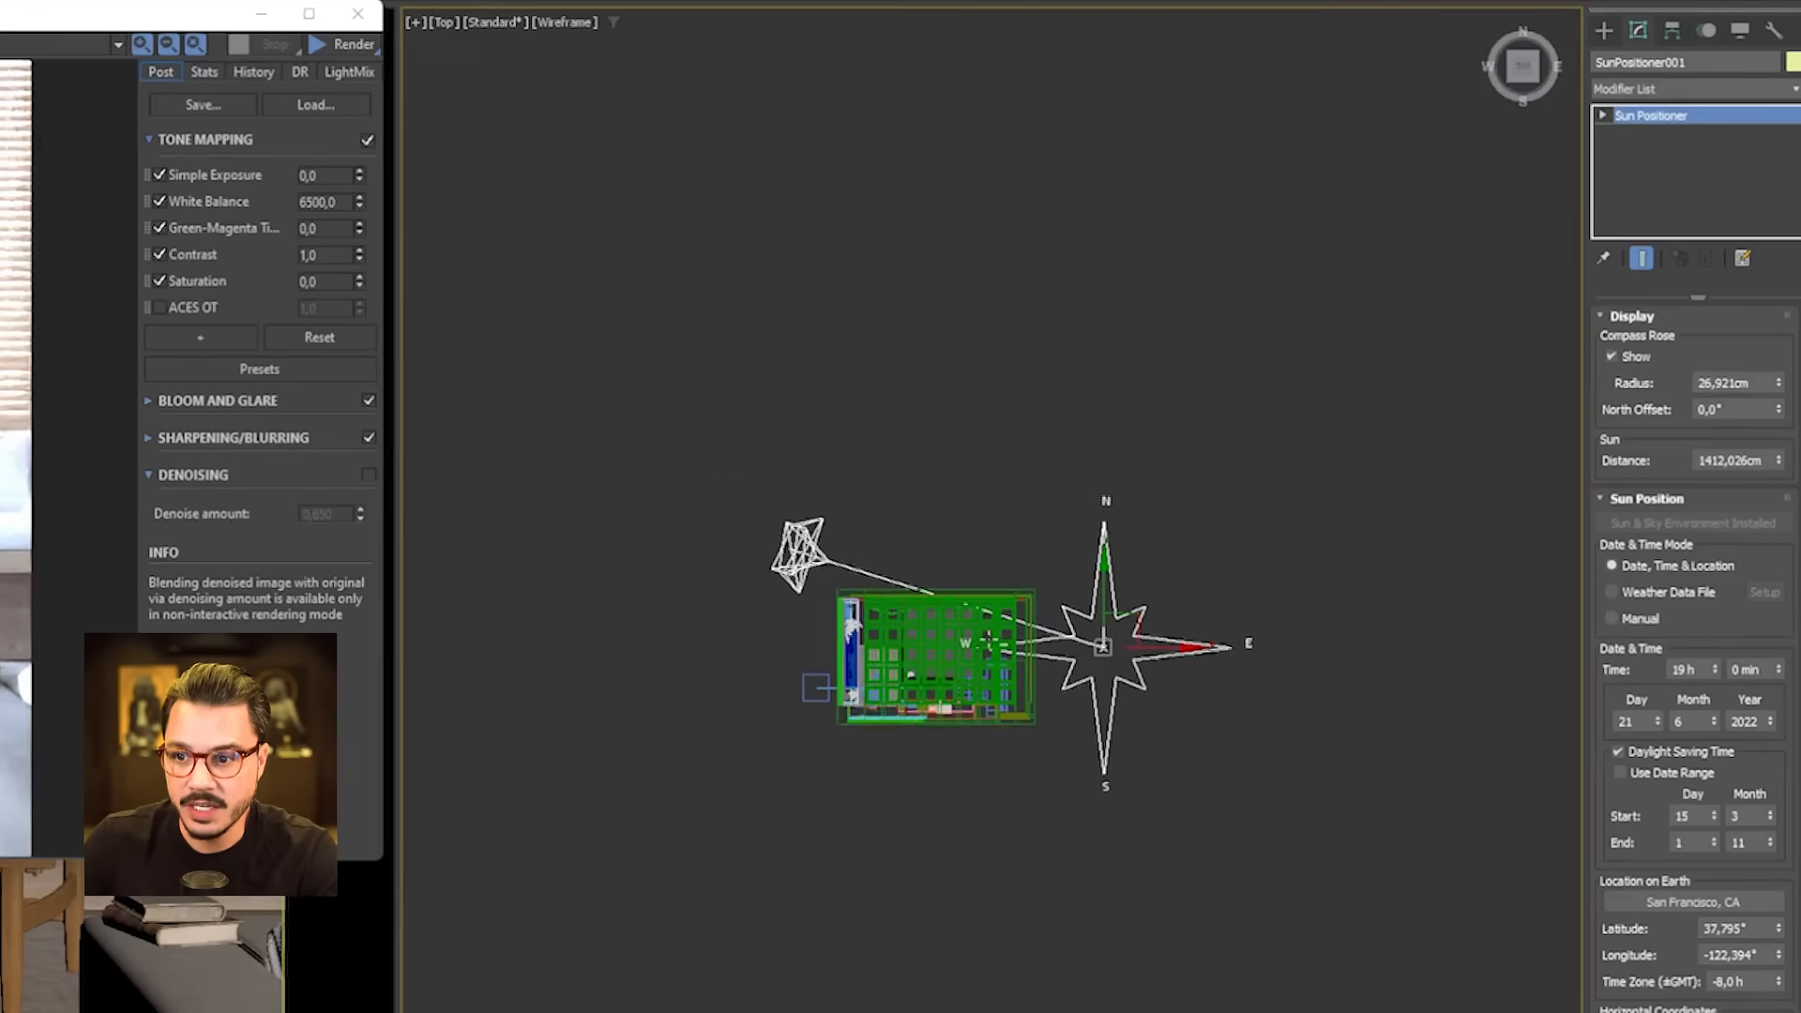
scroll(977, 606, up, 4)
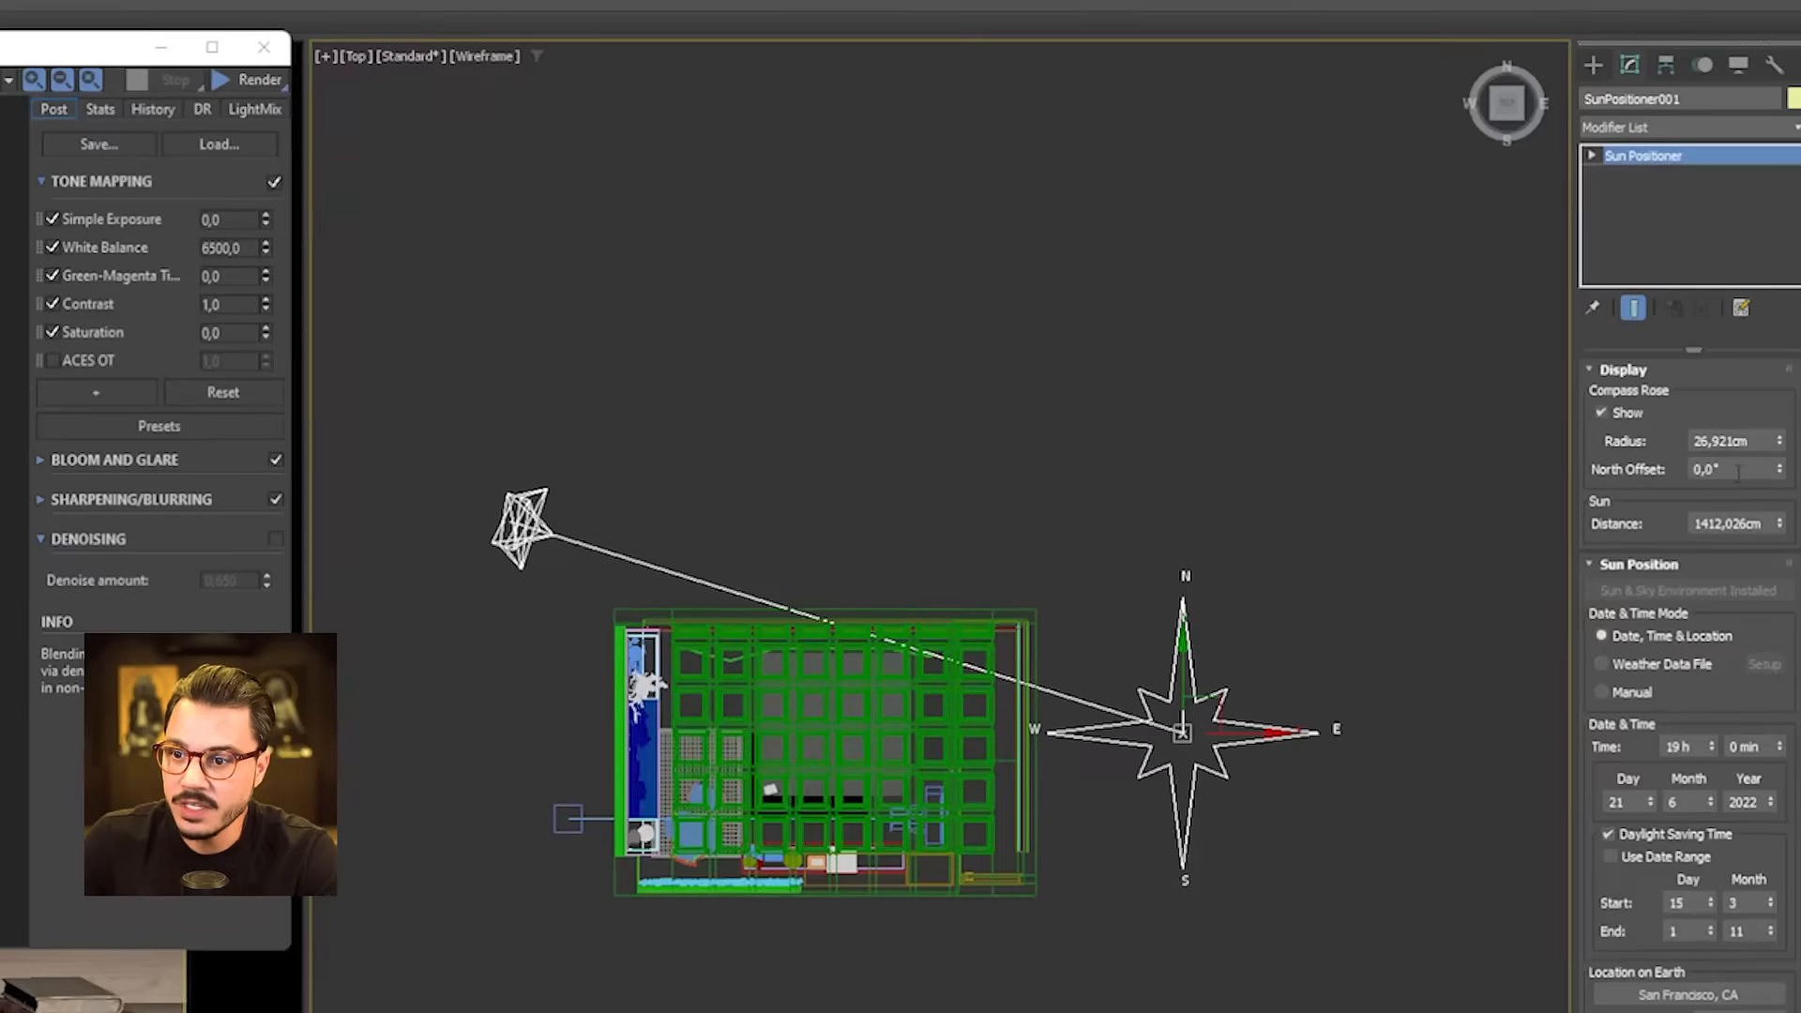
- Try compass north offsets of 90°, 180° and 270° on the Sun Positioner to compare sun directions
click(1760, 367)
text(90)
key(Return)
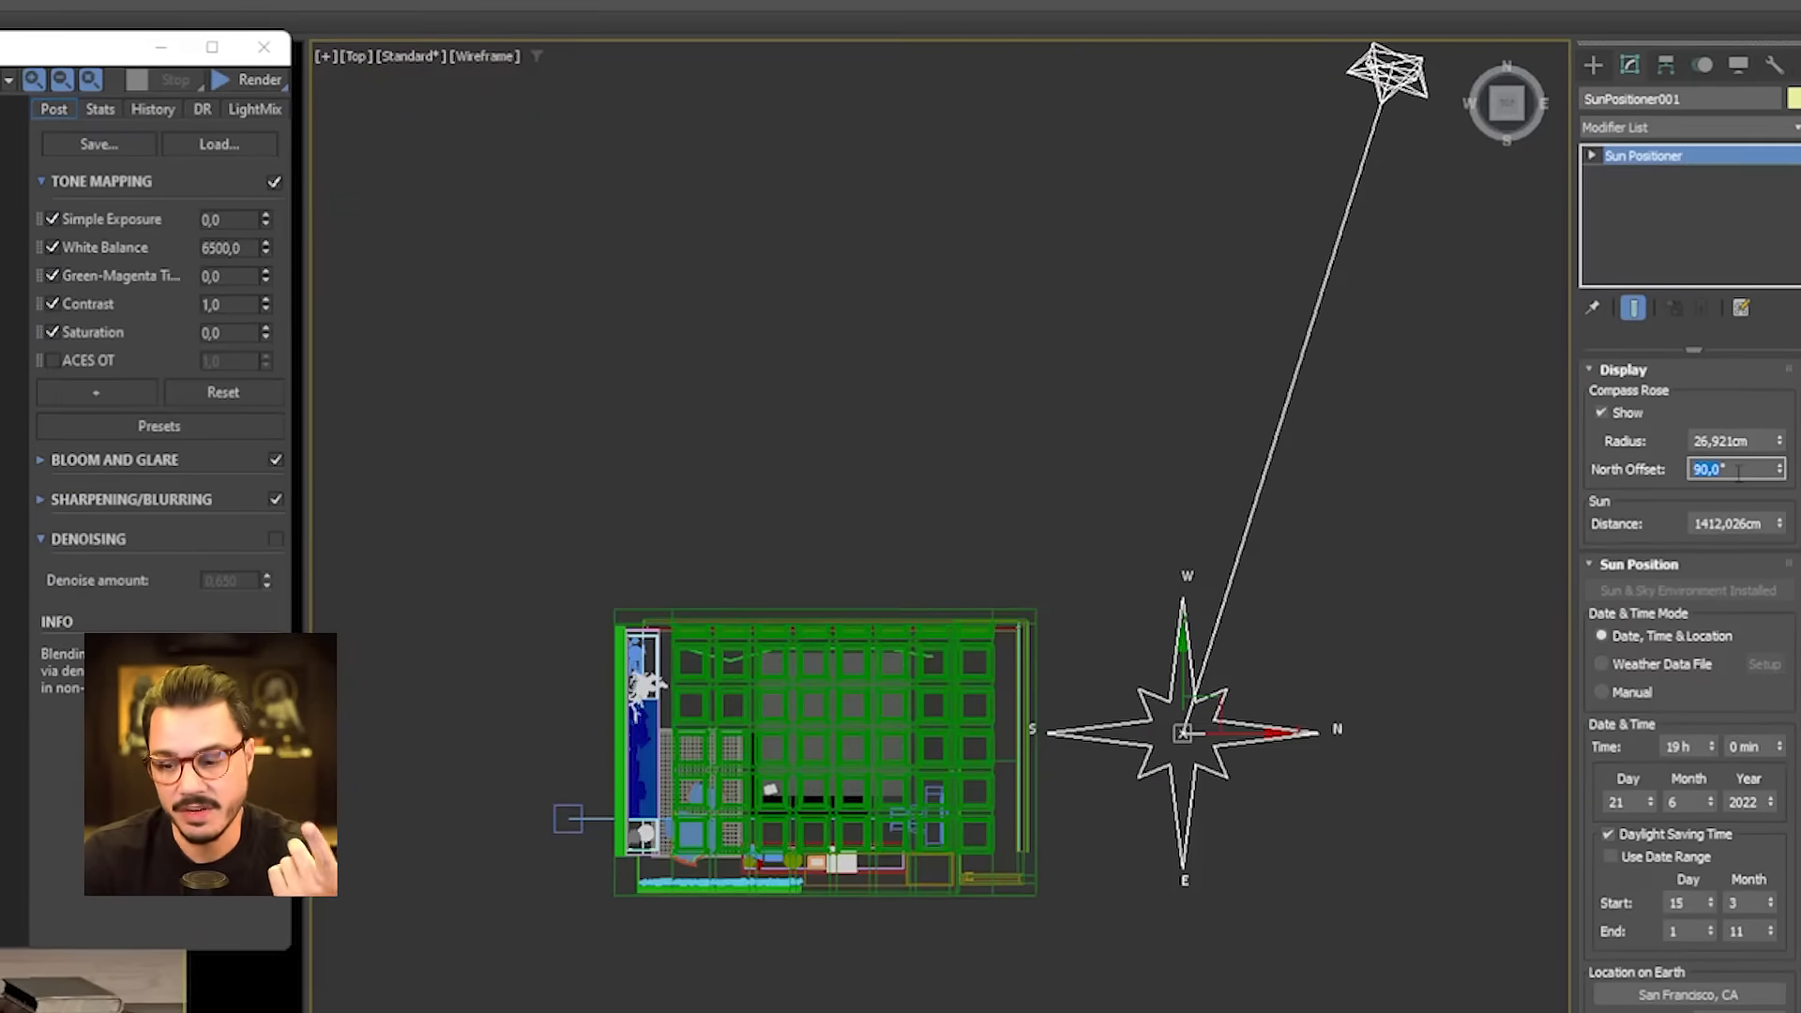
text(180)
key(Return)
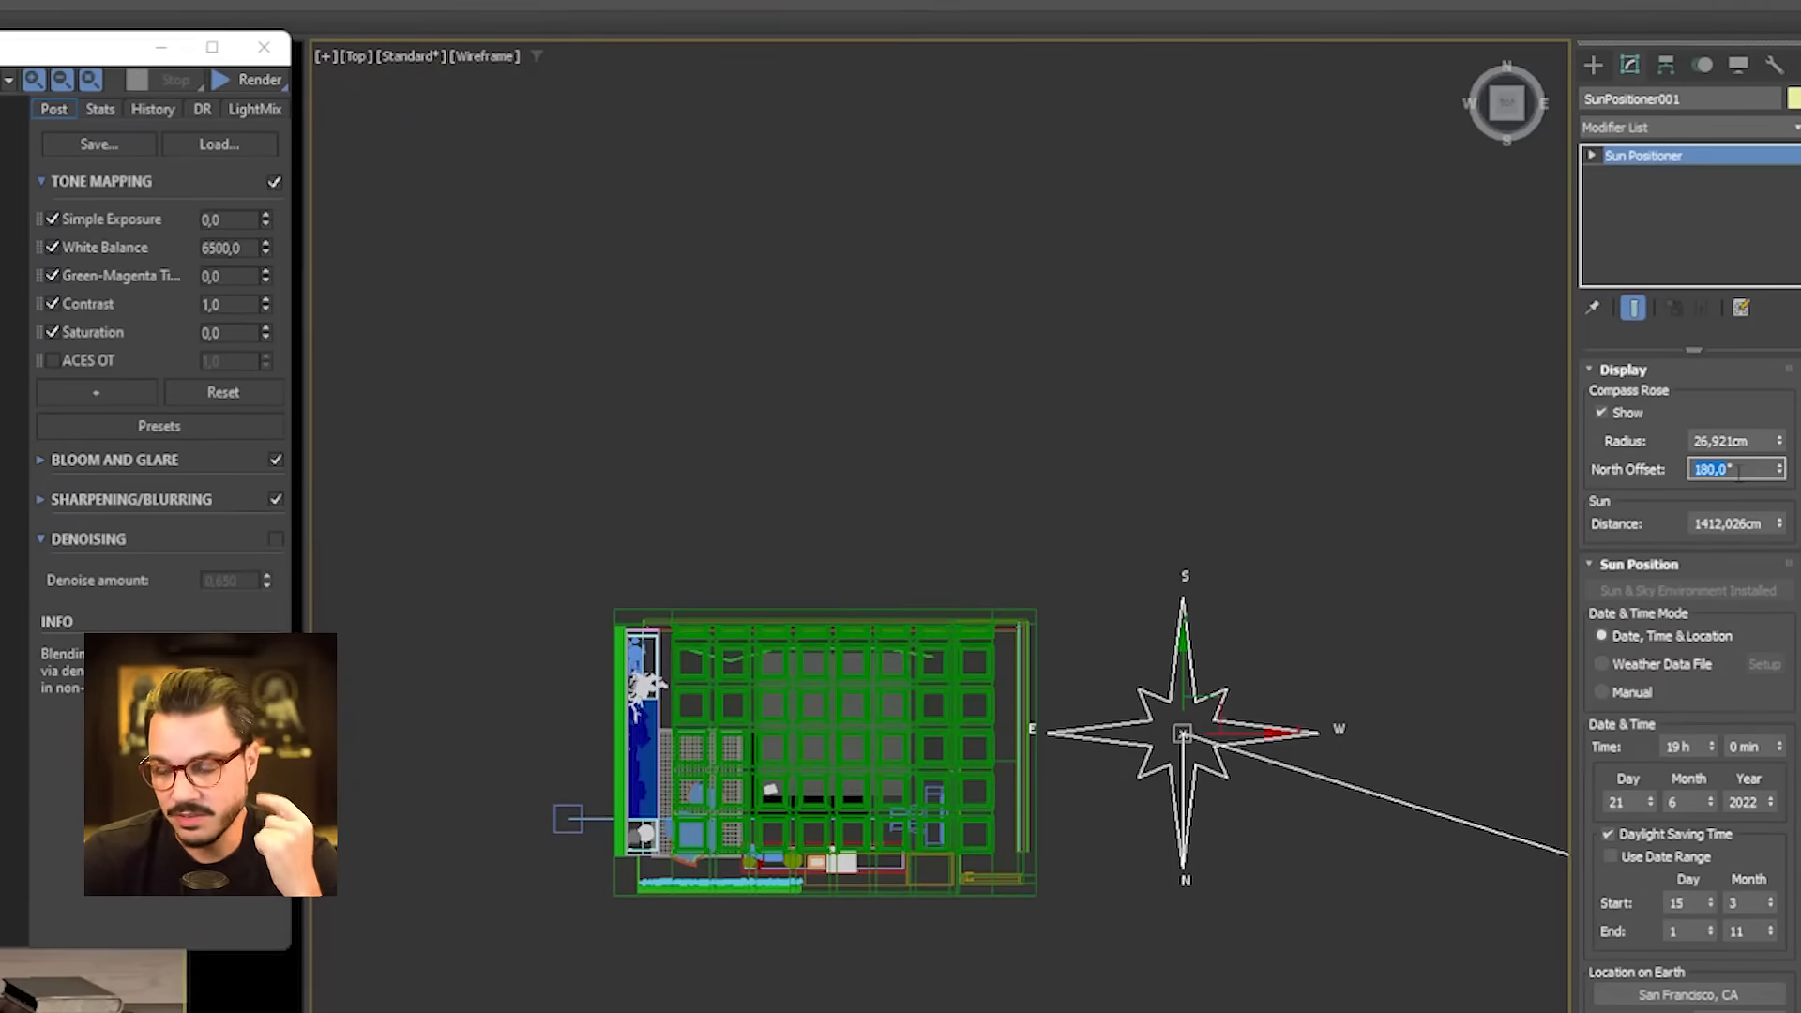
text(270)
key(Return)
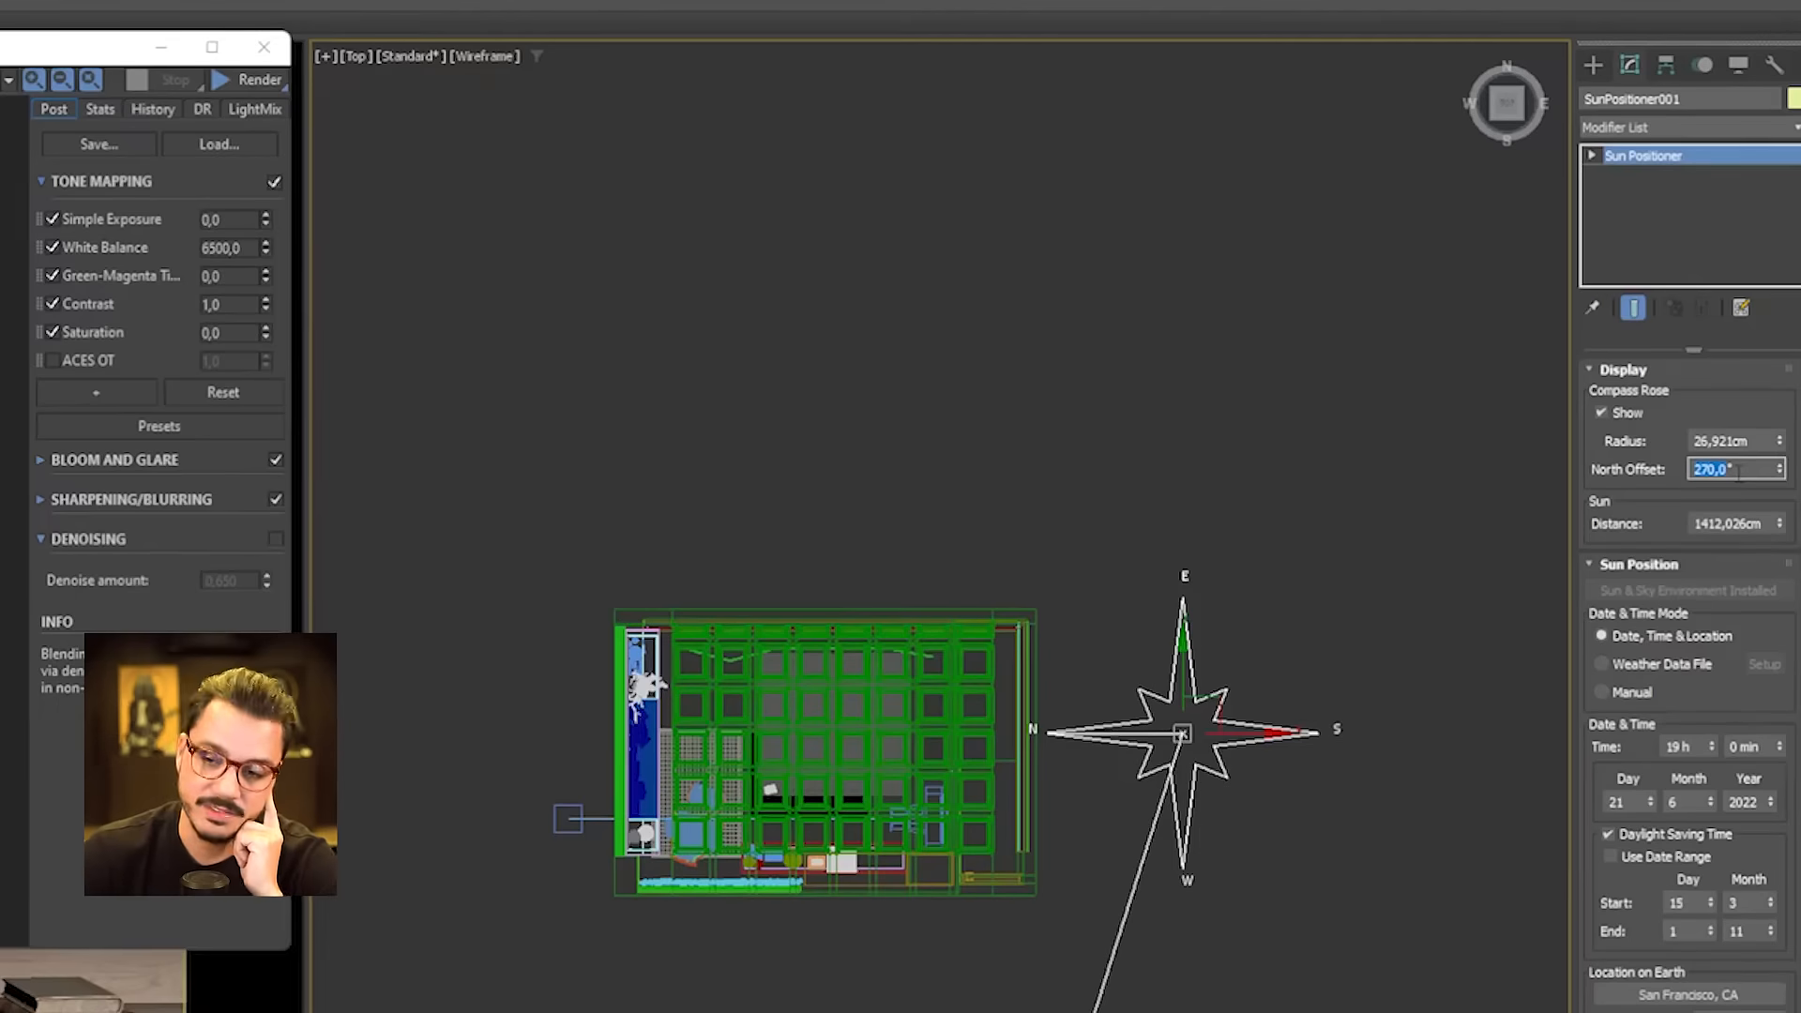
- Refine the Sun Positioner's north offset through 240° and 230°, and set it to 220°
text(240)
key(Return)
text(23)
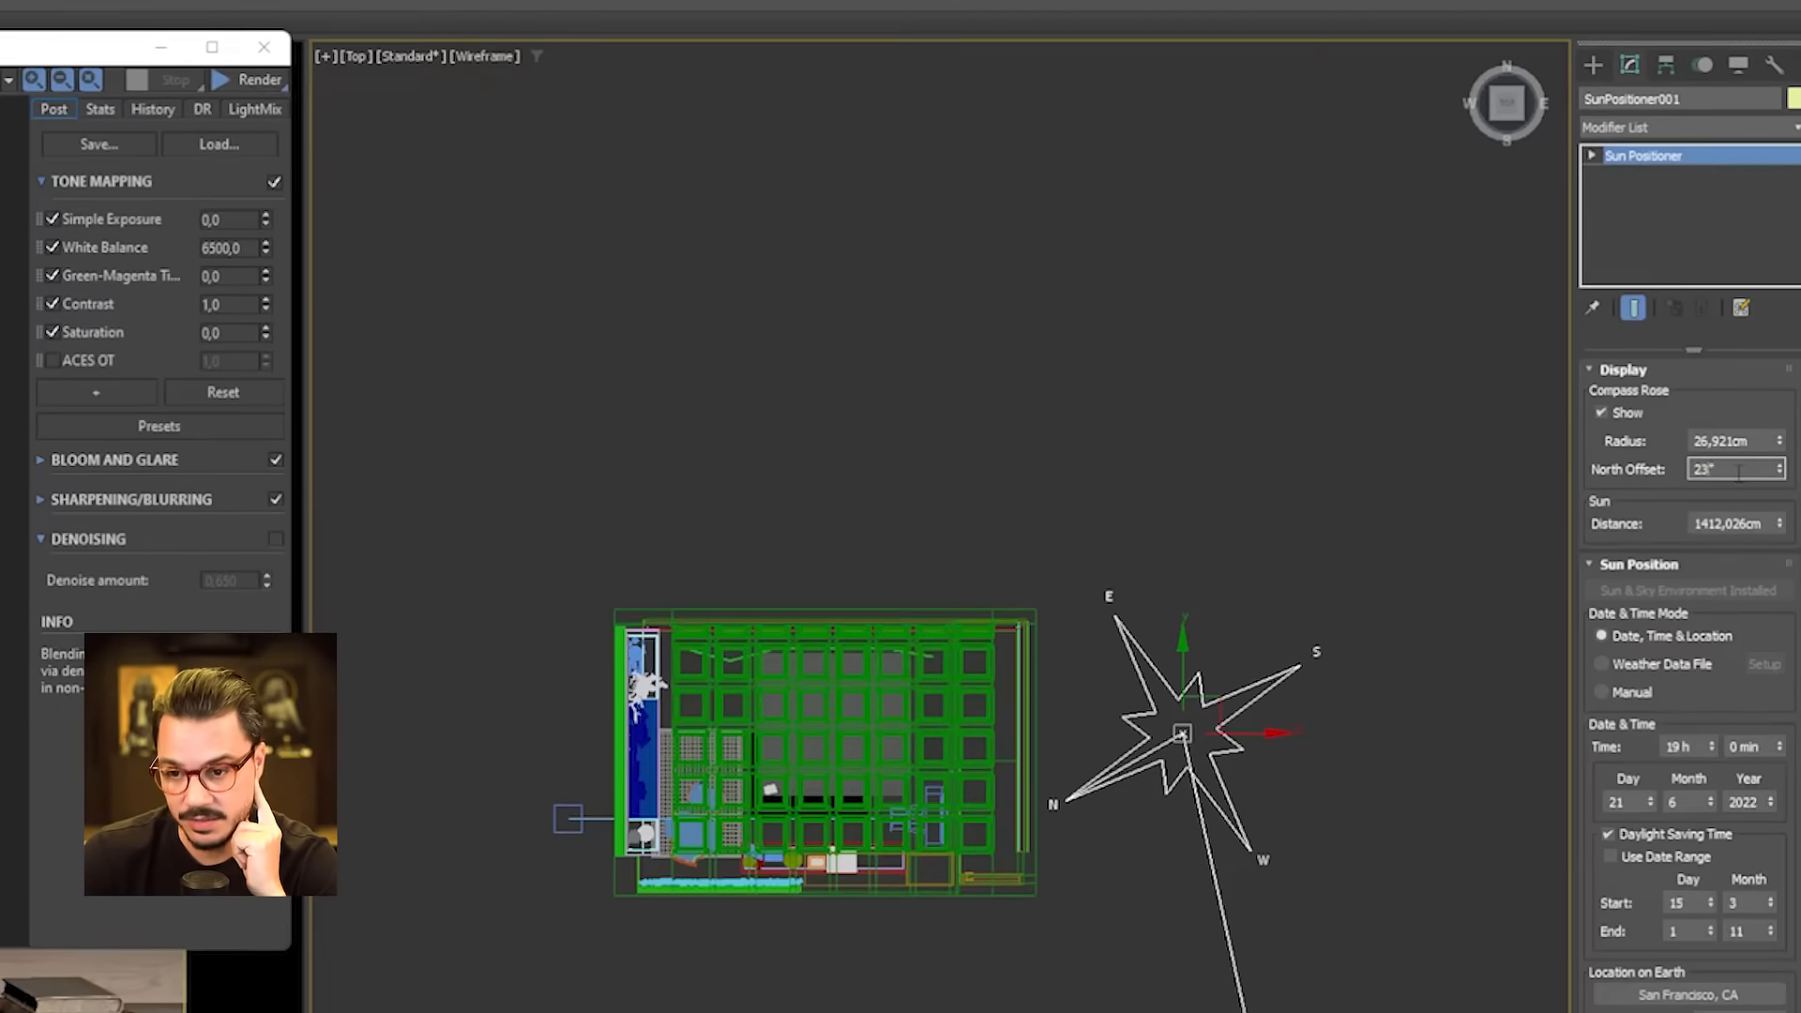
text(0)
key(Return)
text(220)
key(Return)
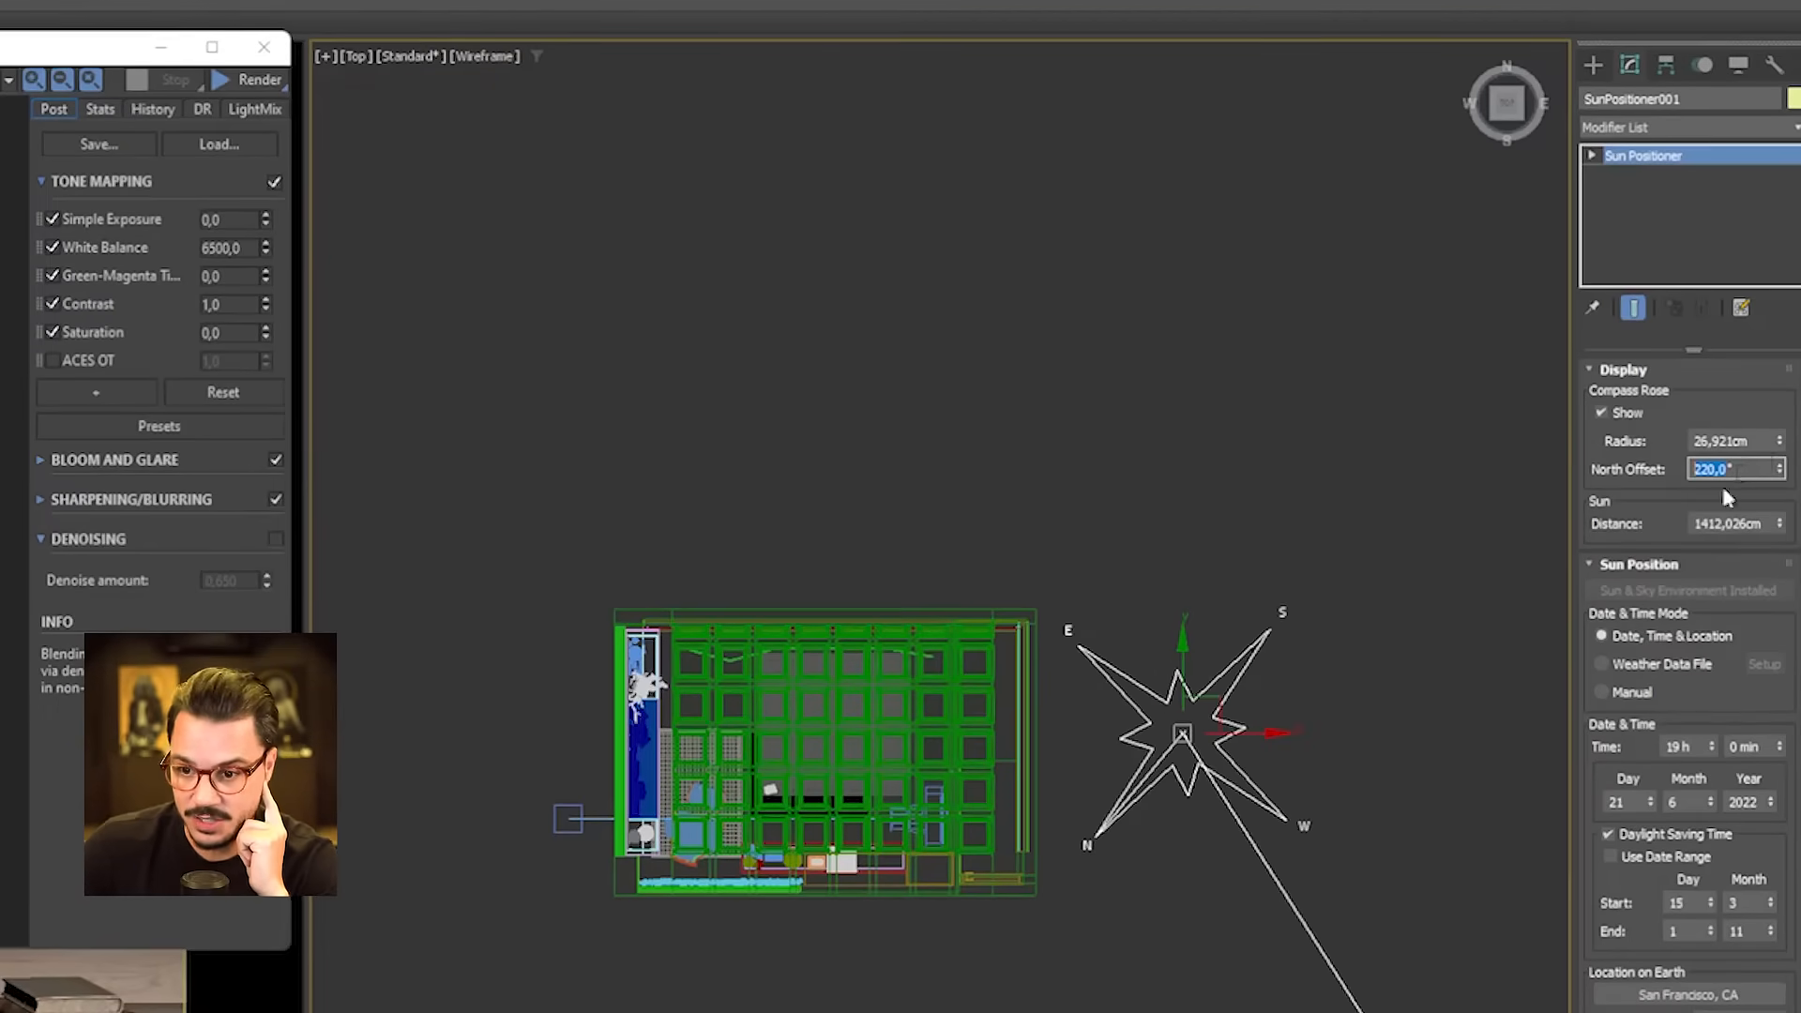
- Check the rotated sun's direction in the top view and start an interactive render of the camera view
scroll(1139, 347, down, 3)
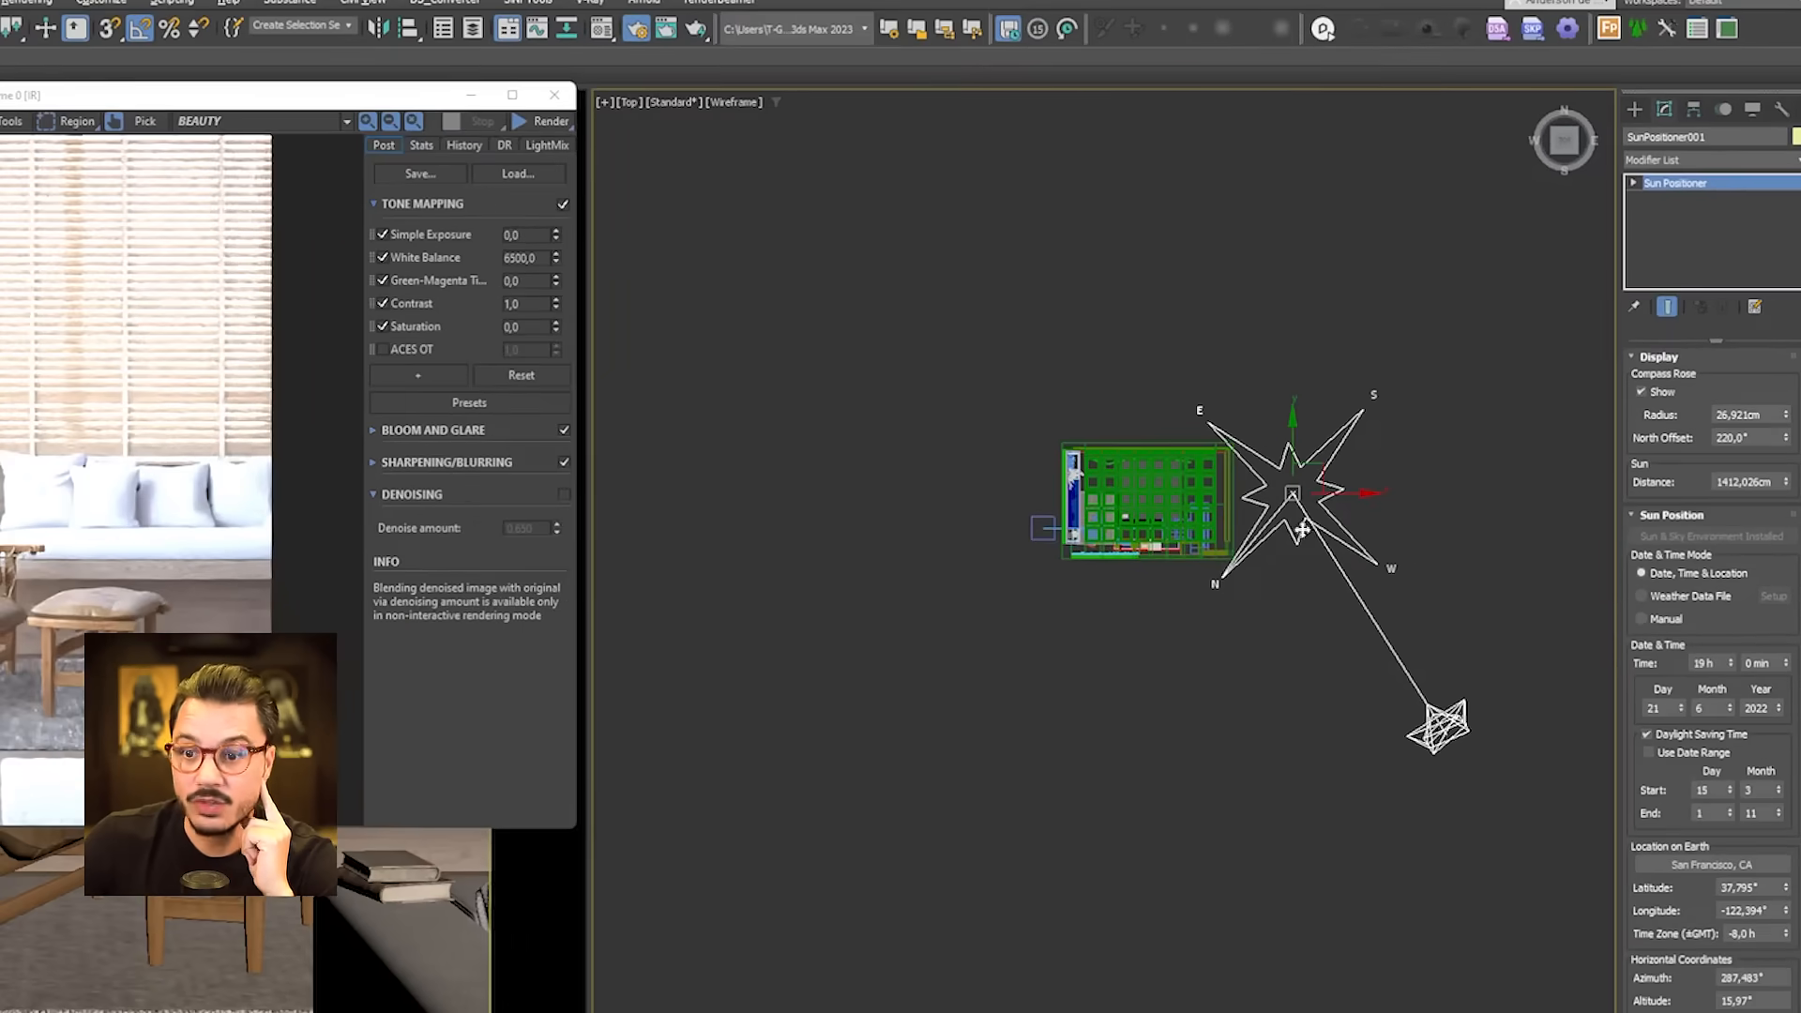
click(1322, 411)
mouse_move(1320, 410)
alt+middle_down()
mouse_move(1342, 394)
mouse_move(1305, 409)
alt+middle_up()
key(t)
key(z)
click(1241, 467)
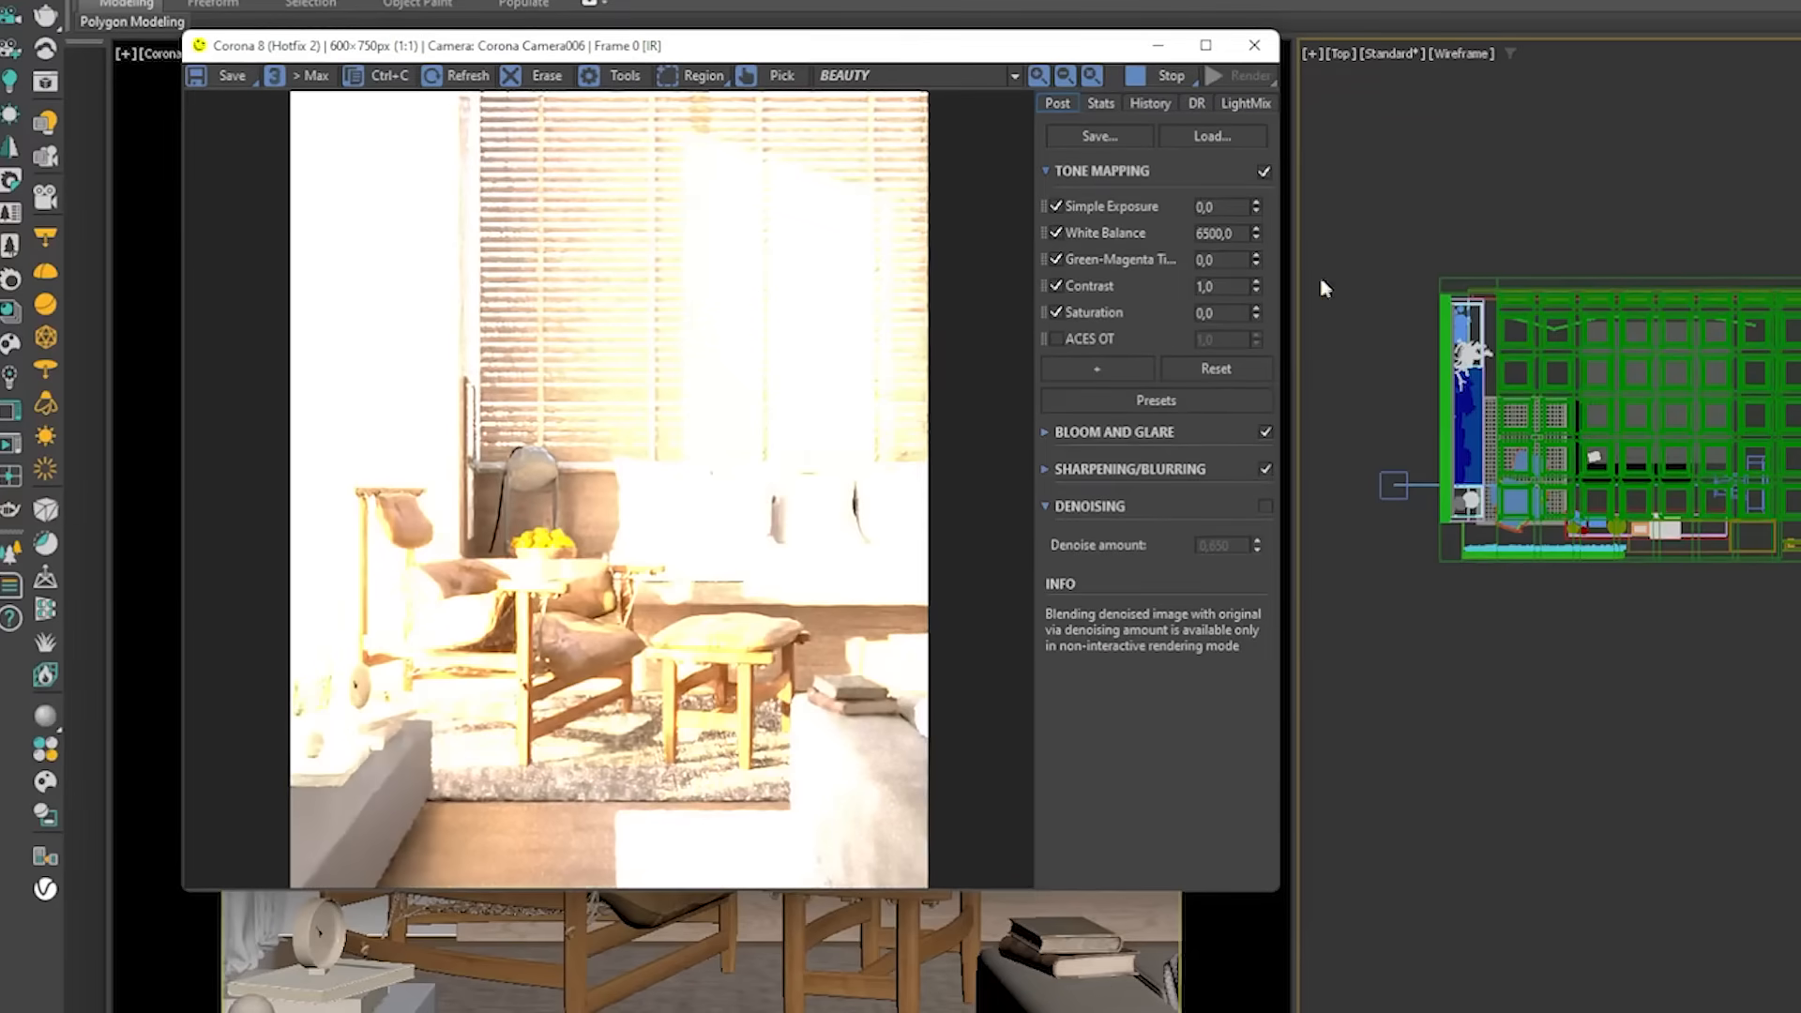
- Set Simple Exposure to -3 and add Reinhard Highlight Compression with a value of 2 to the tone mapping
text(-3)
key(Return)
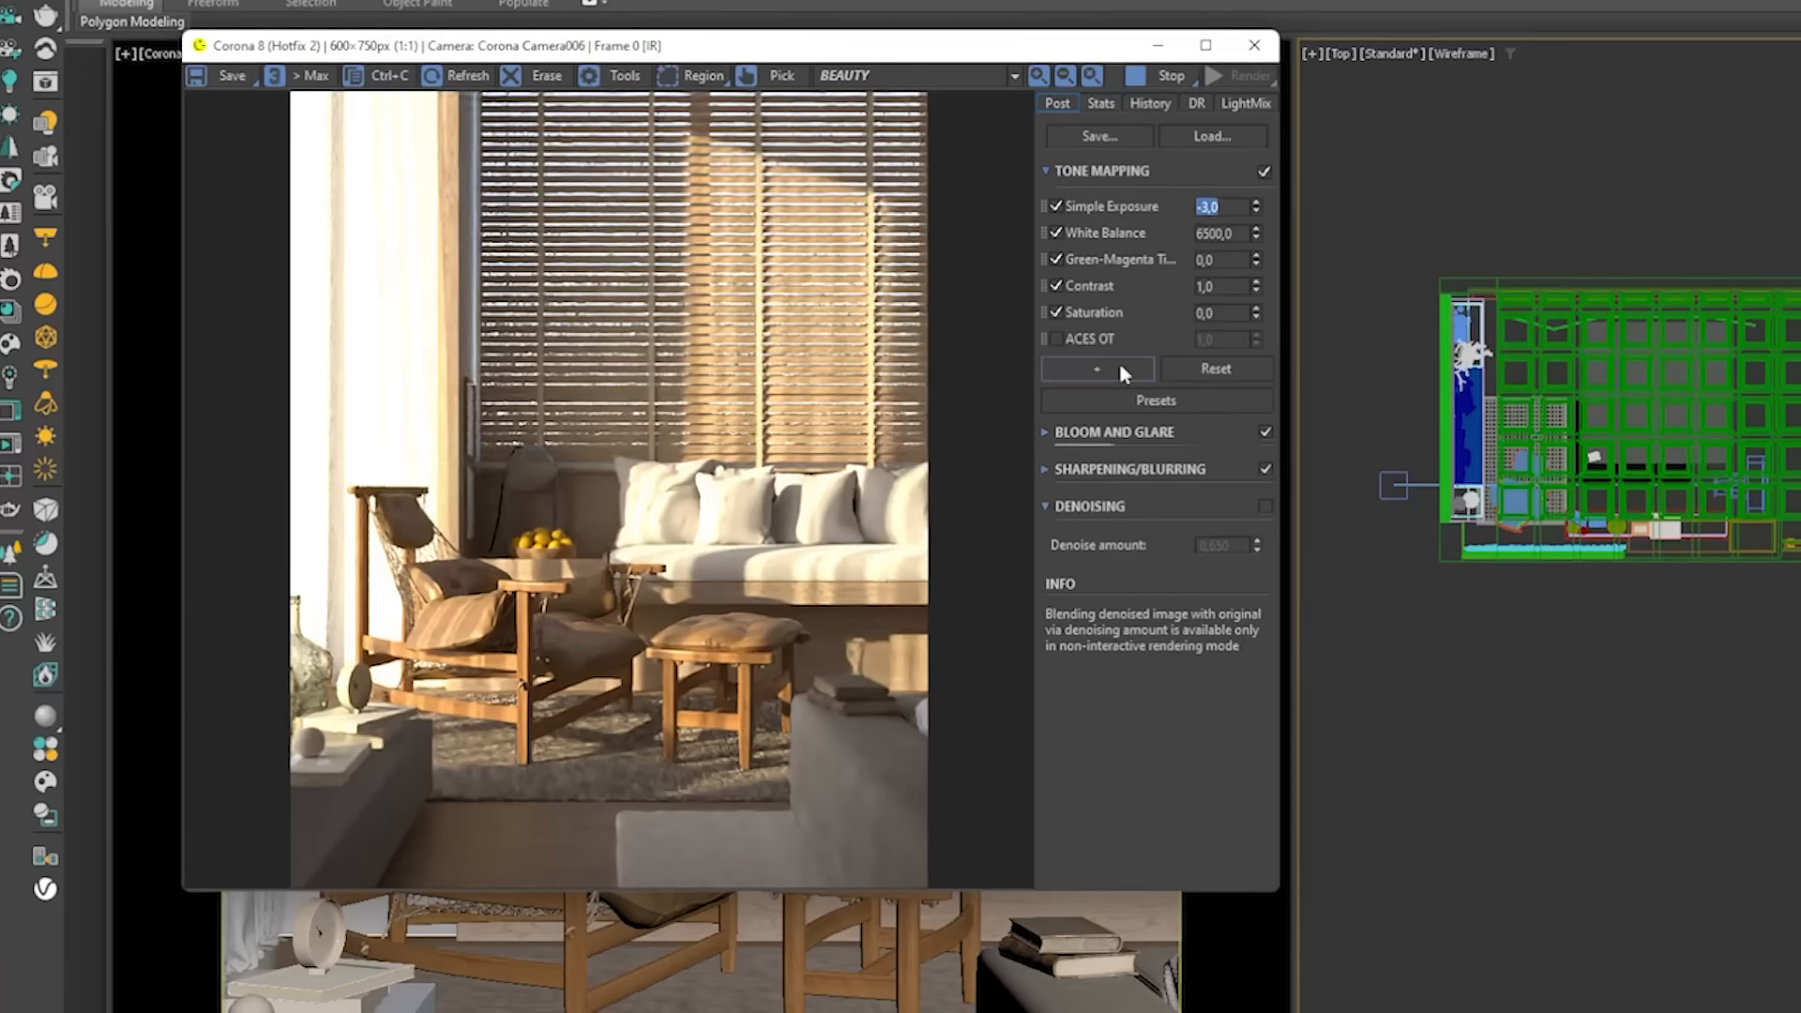
click(1118, 366)
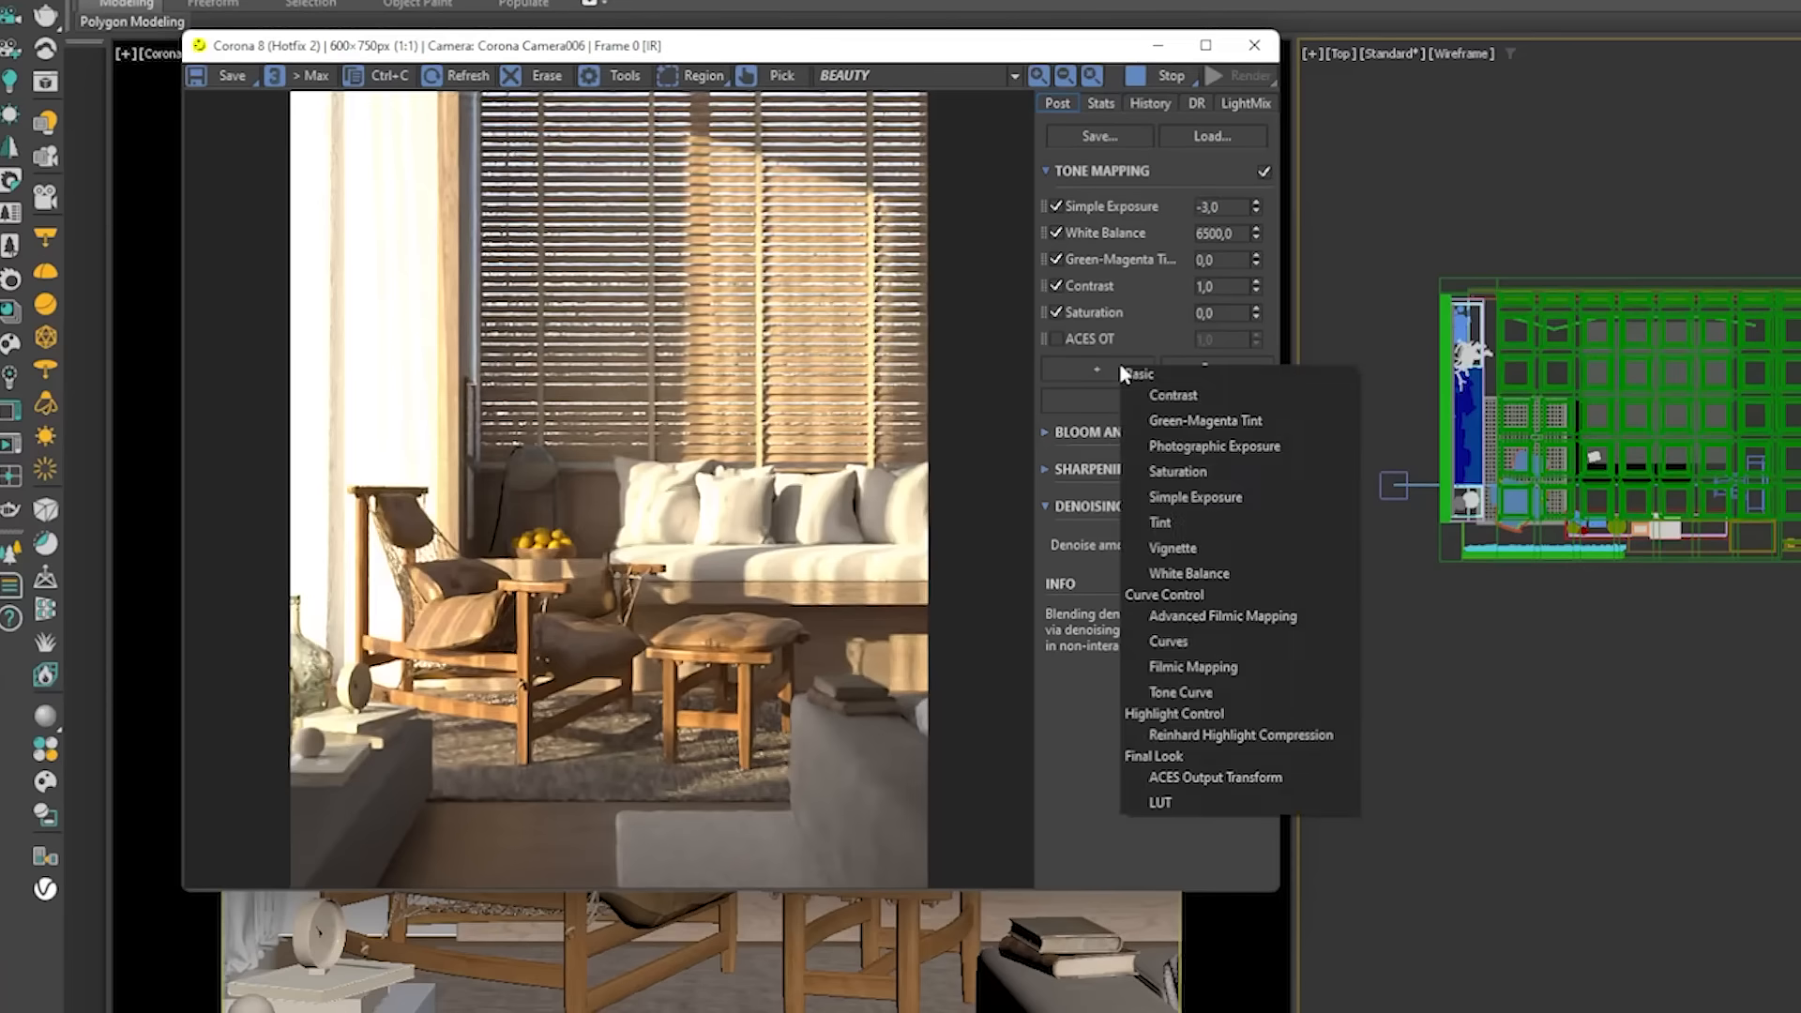
click(1219, 734)
text(2)
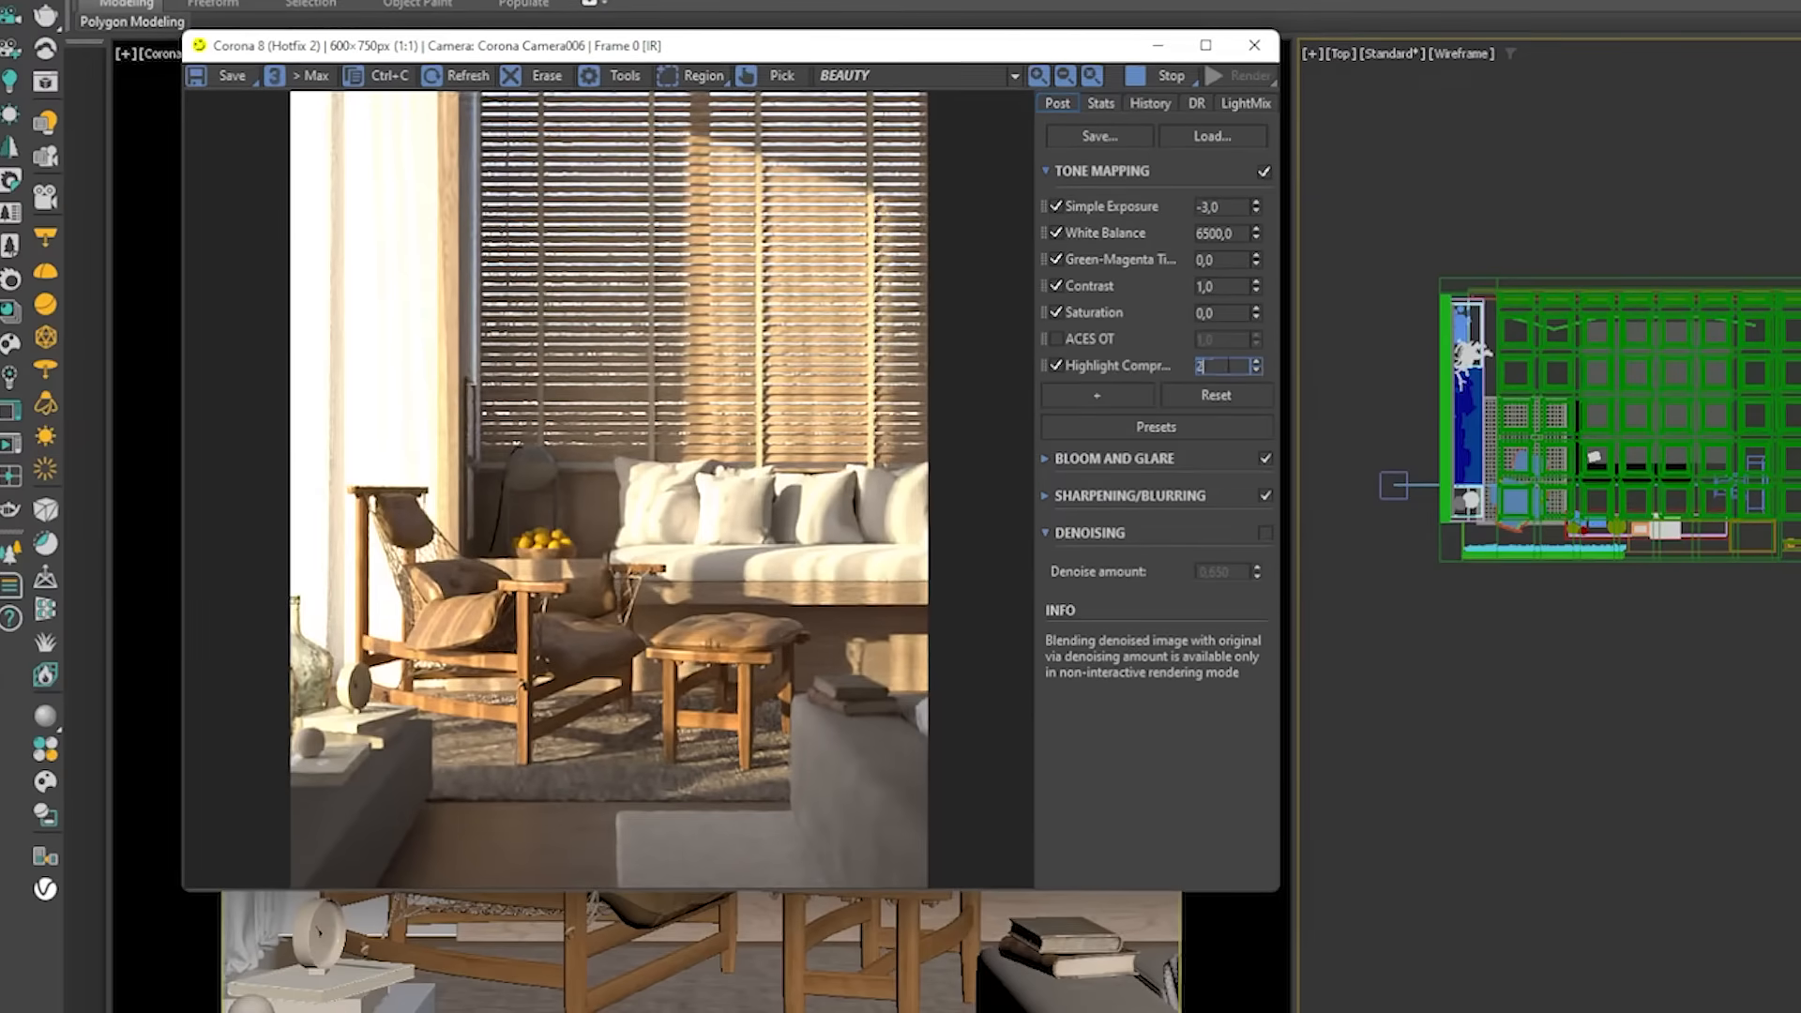
key(Return)
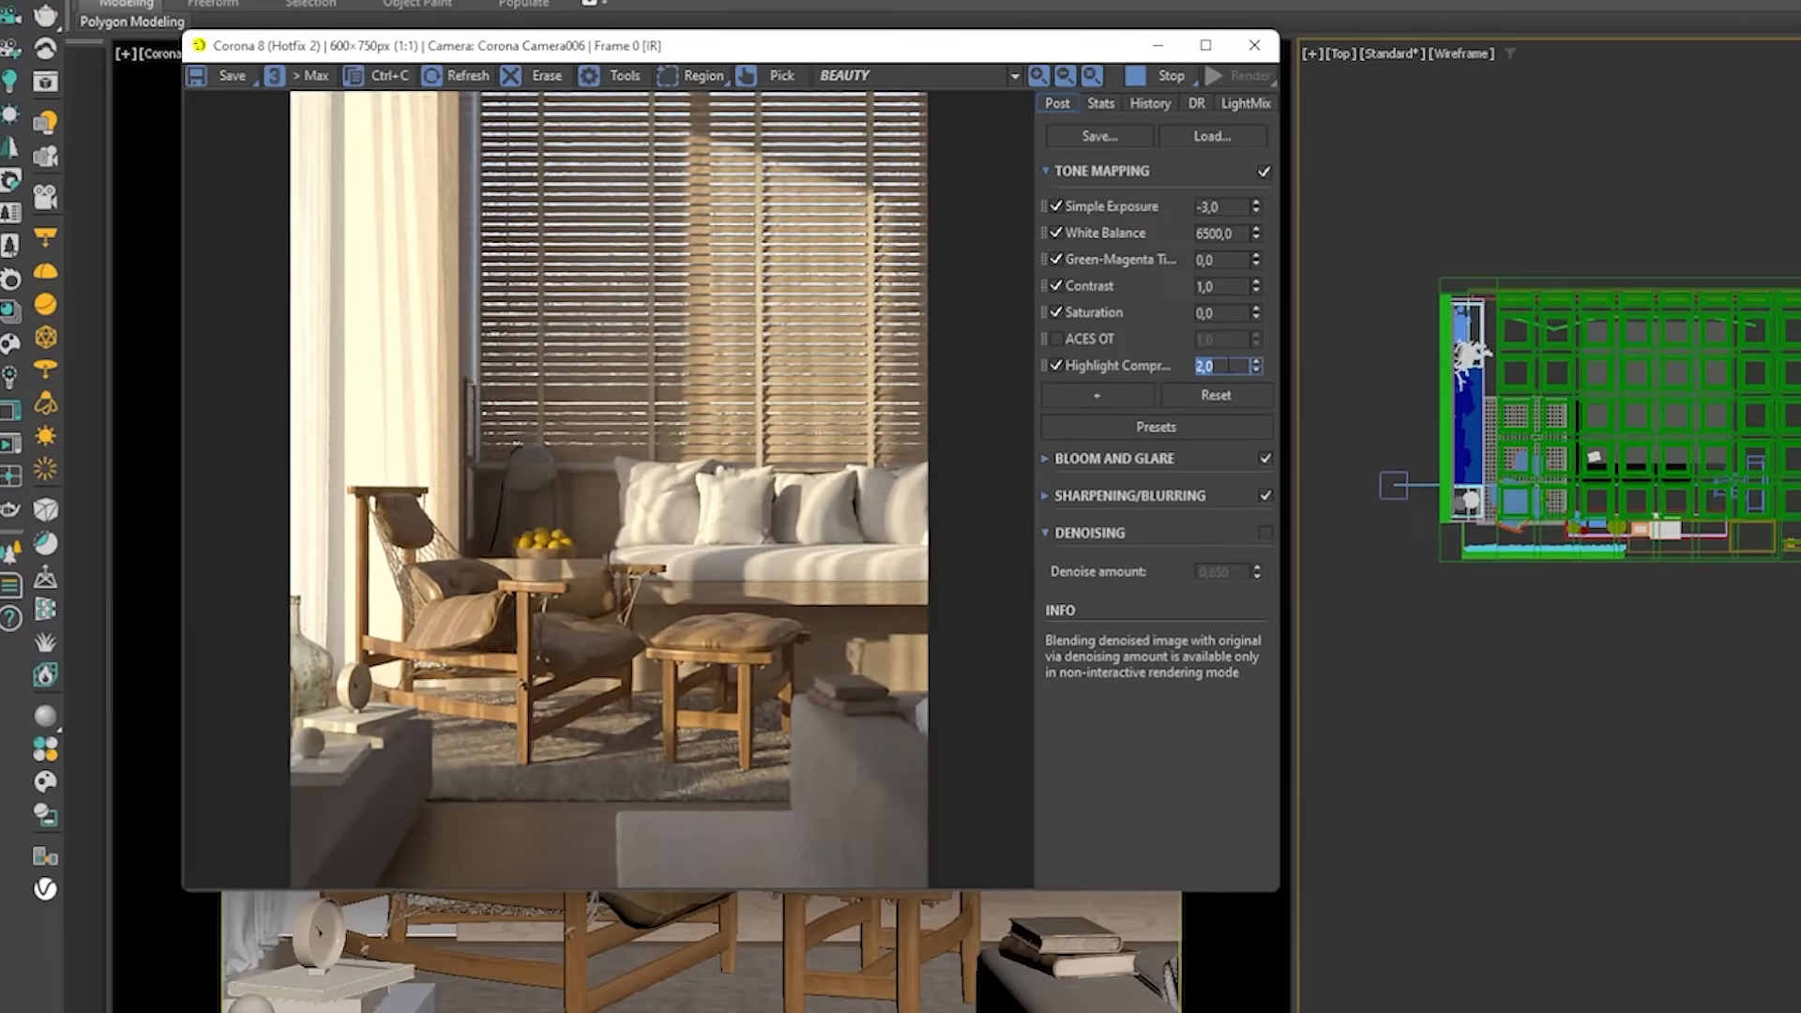
- Warm up and deepen the render by setting White Balance to 9500 and Contrast to 4
double_click(1237, 234)
text(8500)
key(Return)
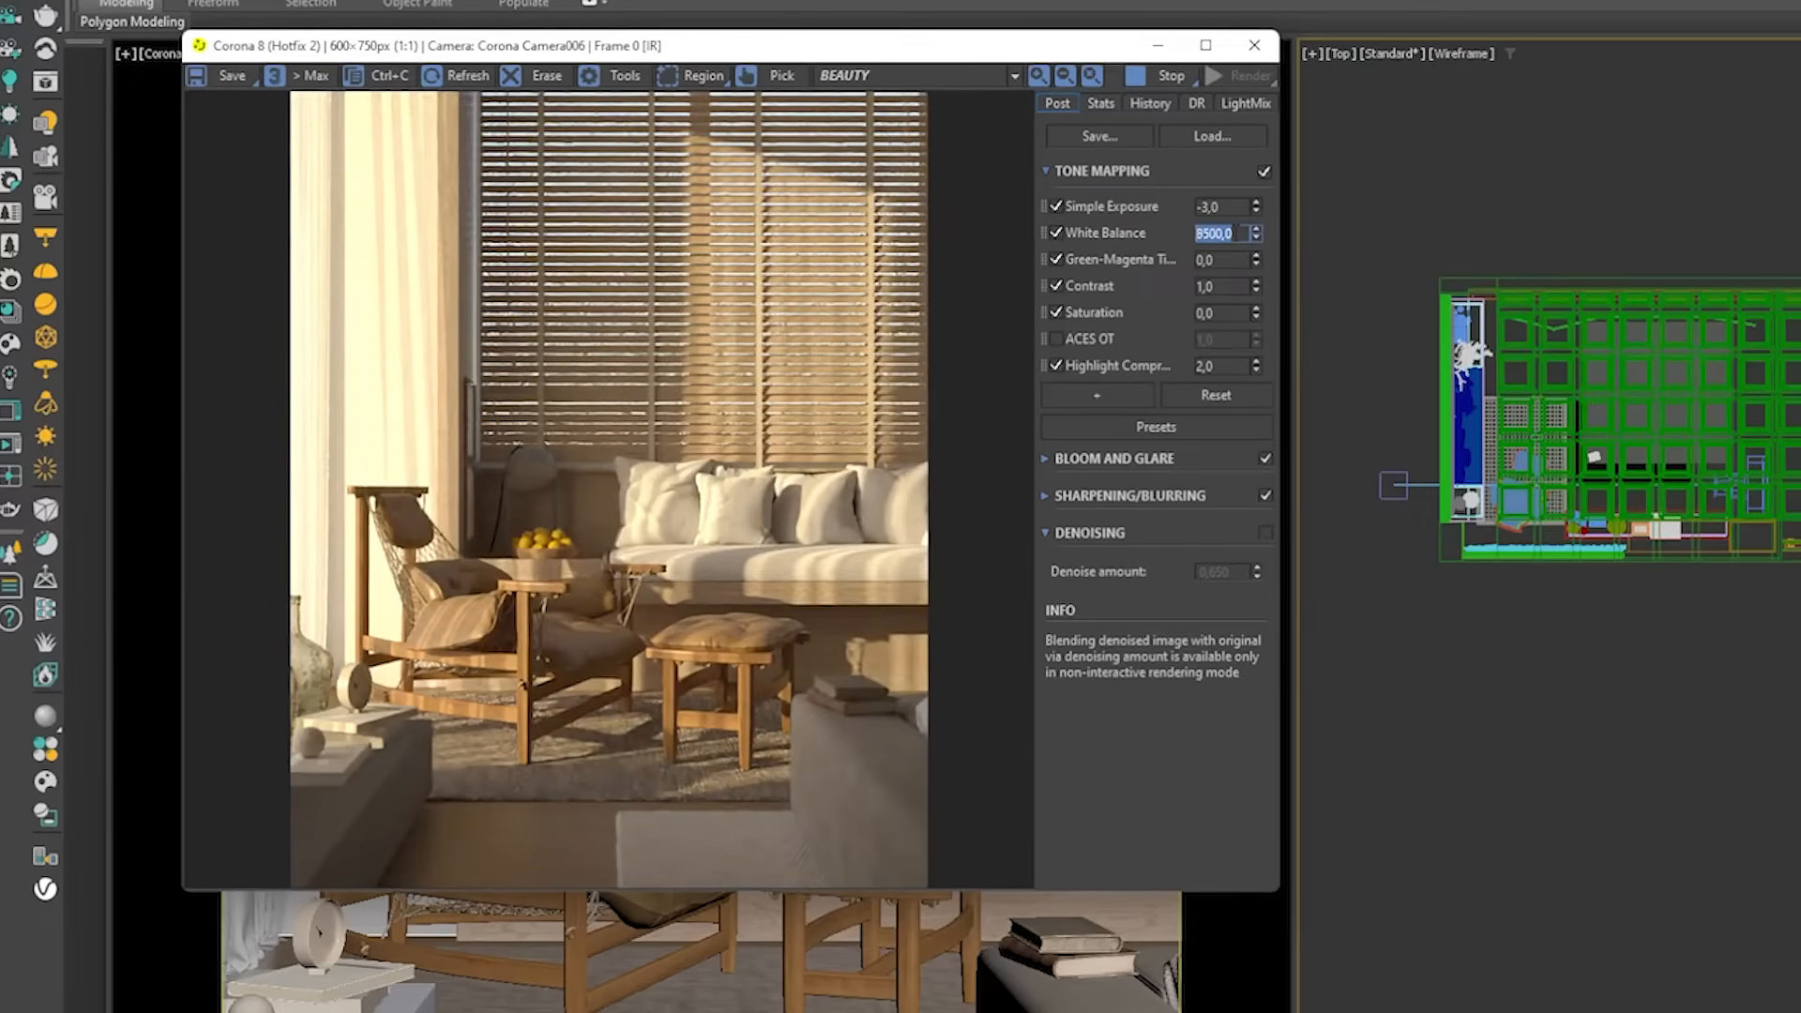
text(9500)
key(Return)
click(1213, 287)
text(3)
key(Return)
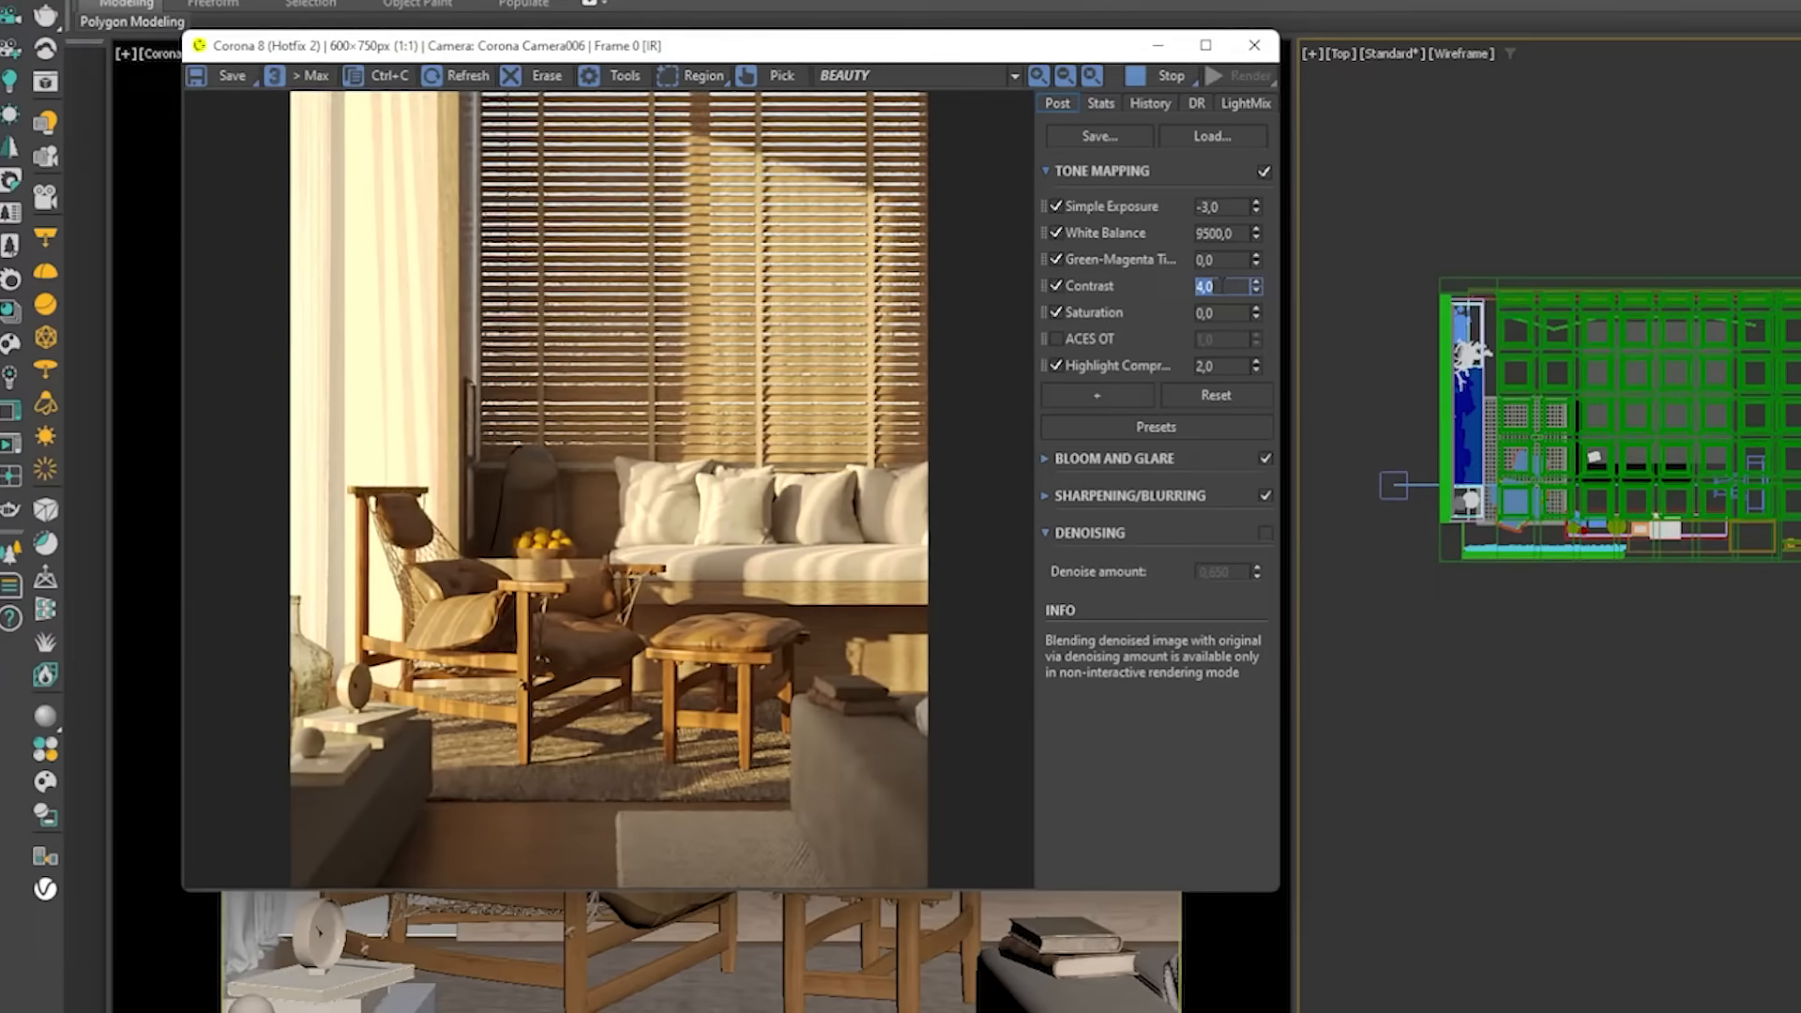
- Inspect the sofa and chair lighting up close in the render, and stop the interactive rendering
scroll(853, 561, up, 1)
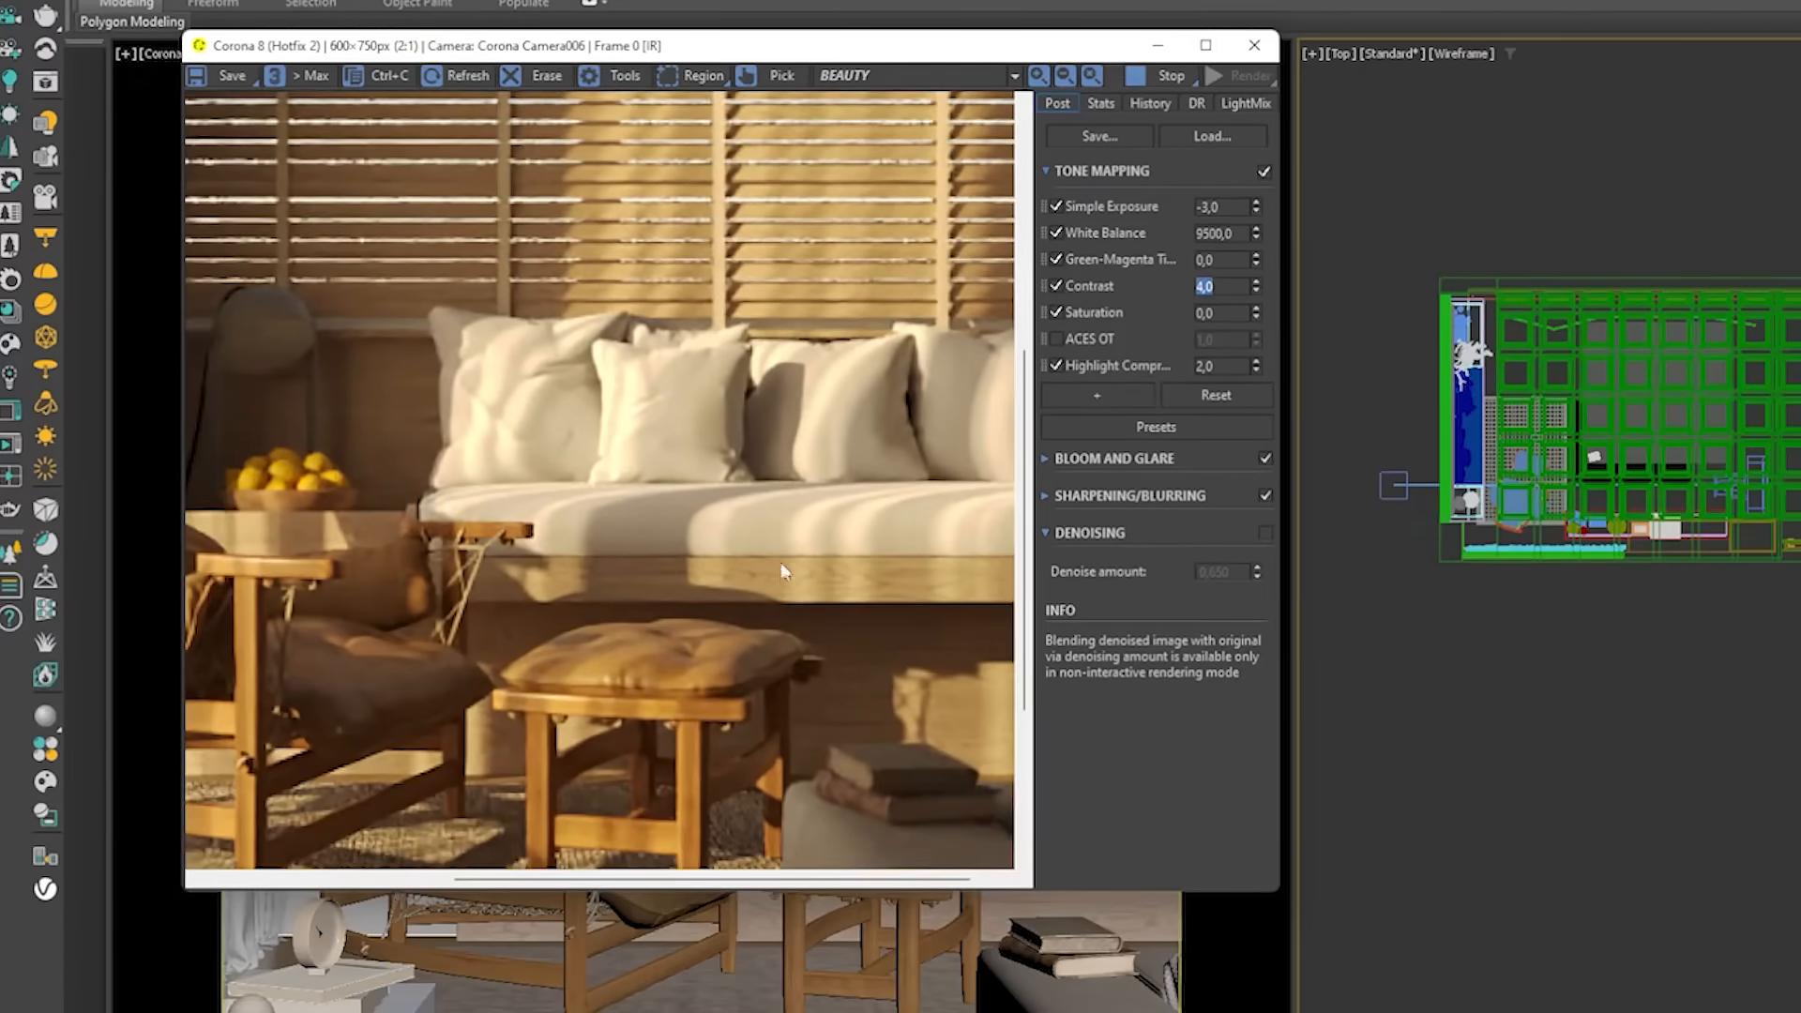
scroll(758, 553, down, 1)
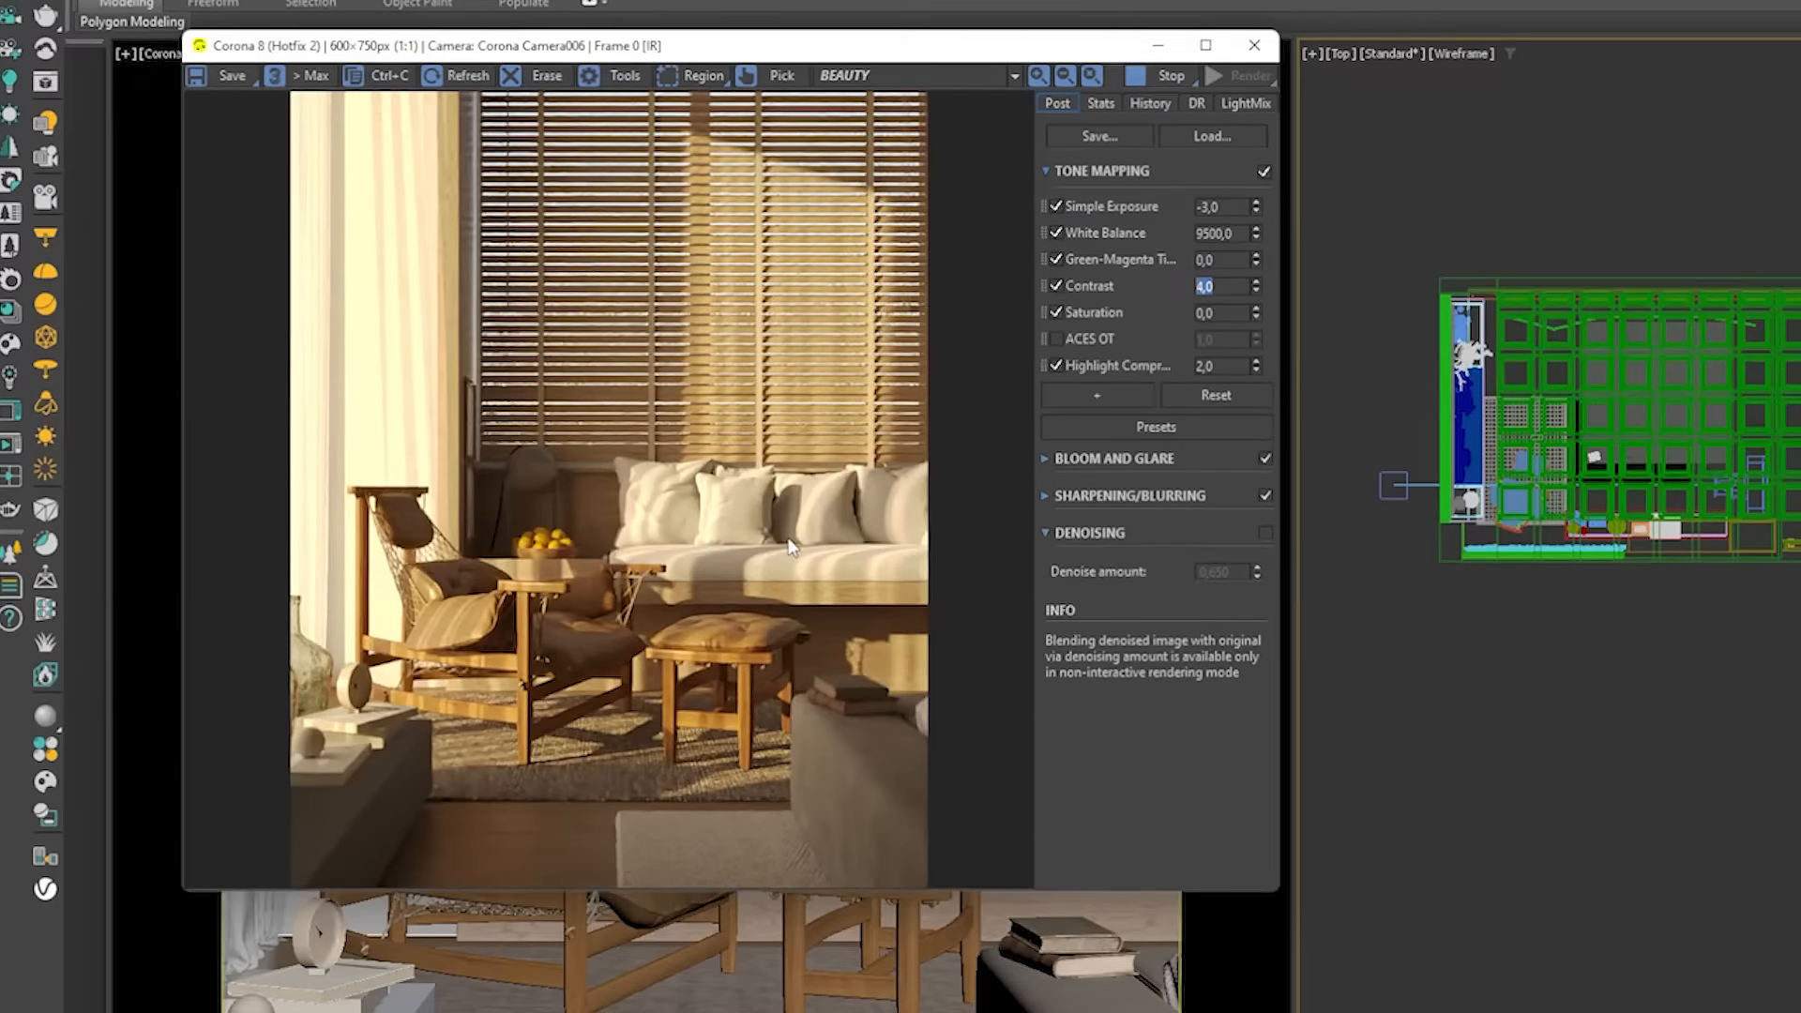
scroll(418, 368, up, 1)
scroll(419, 368, down, 1)
click(1165, 85)
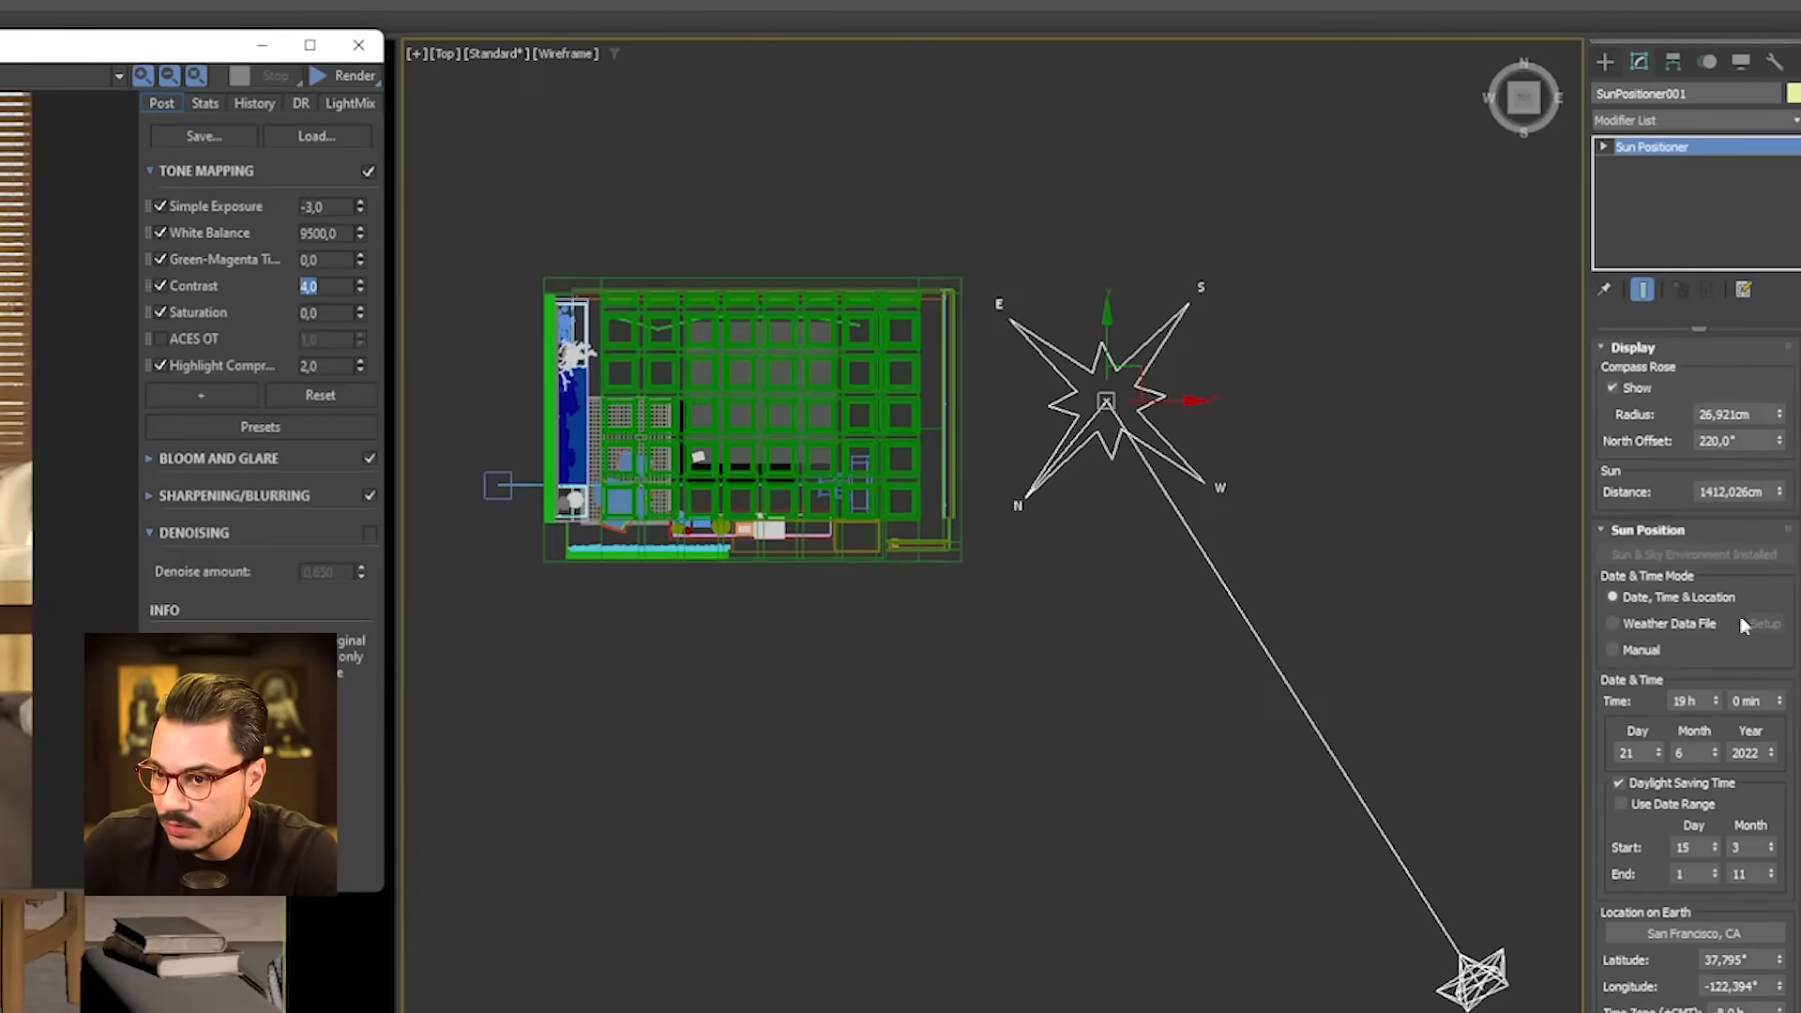
- Instance the Physical Sun & Sky Environment map from Corona's Single map slot into the second Material Editor slot, and close Render Setup
click(1146, 696)
middle_drag(1146, 695, 936, 771)
key(m)
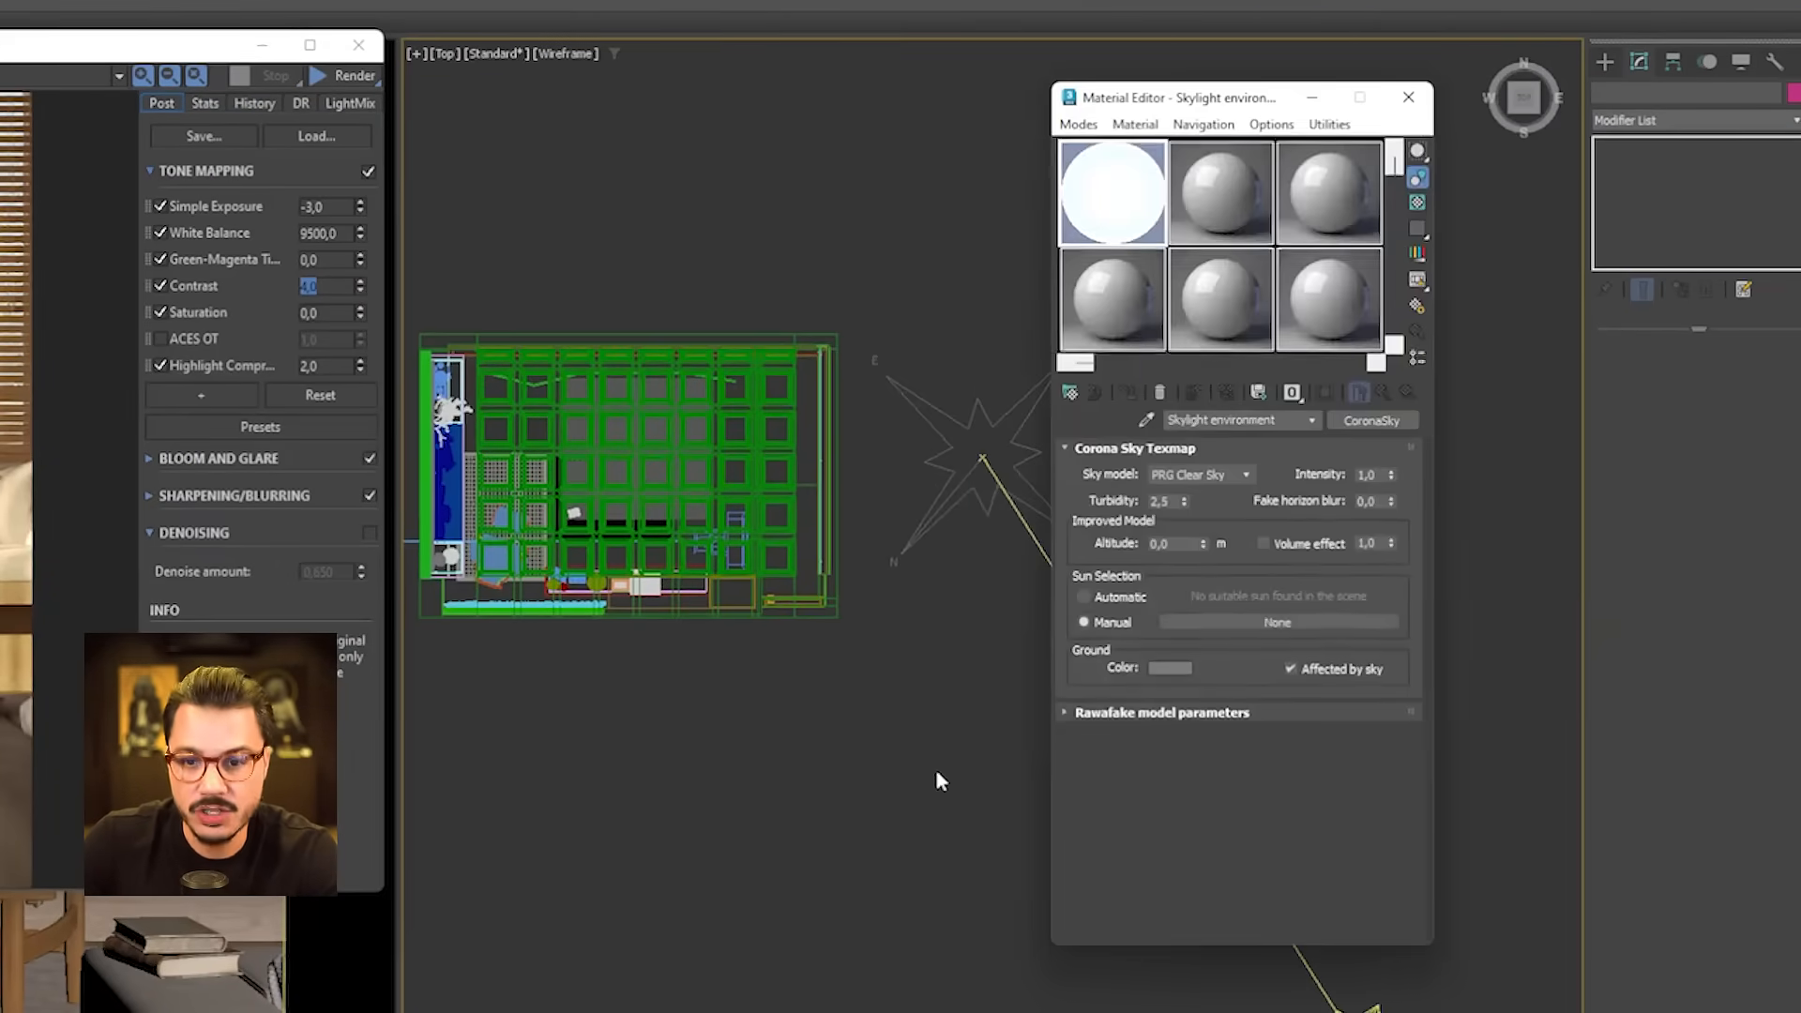
drag(1191, 101, 1217, 131)
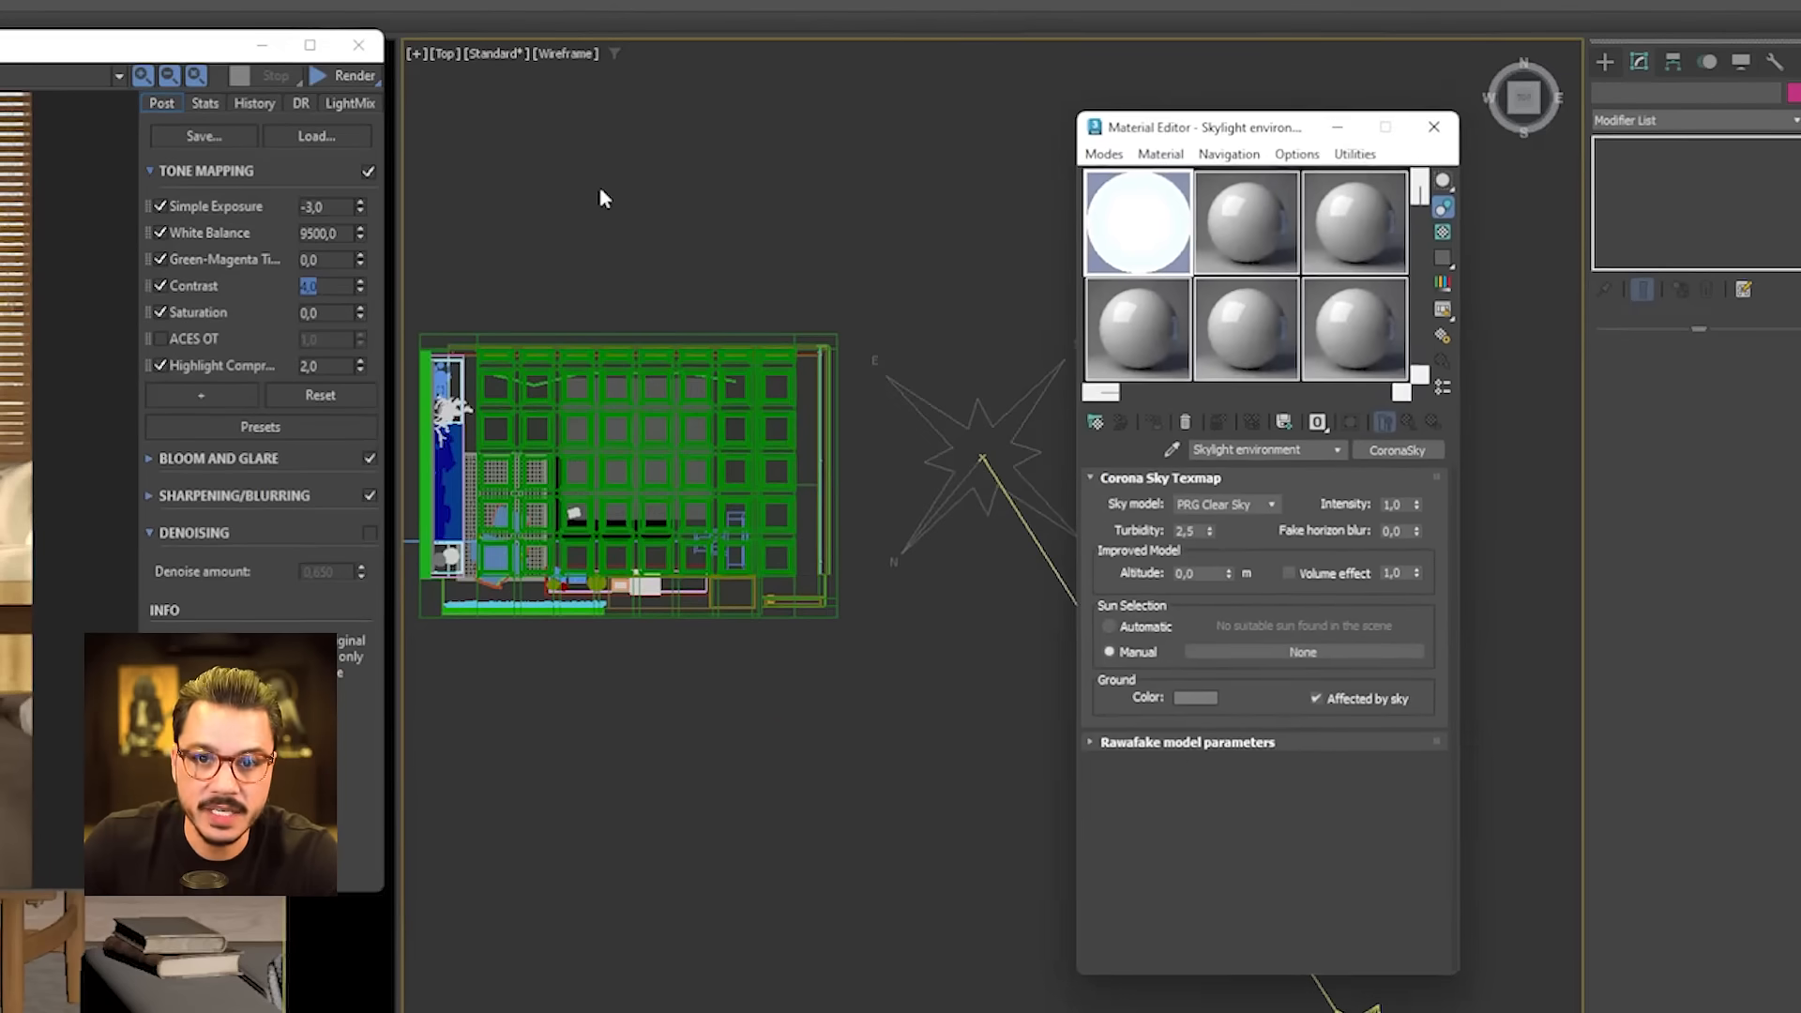
key(F10)
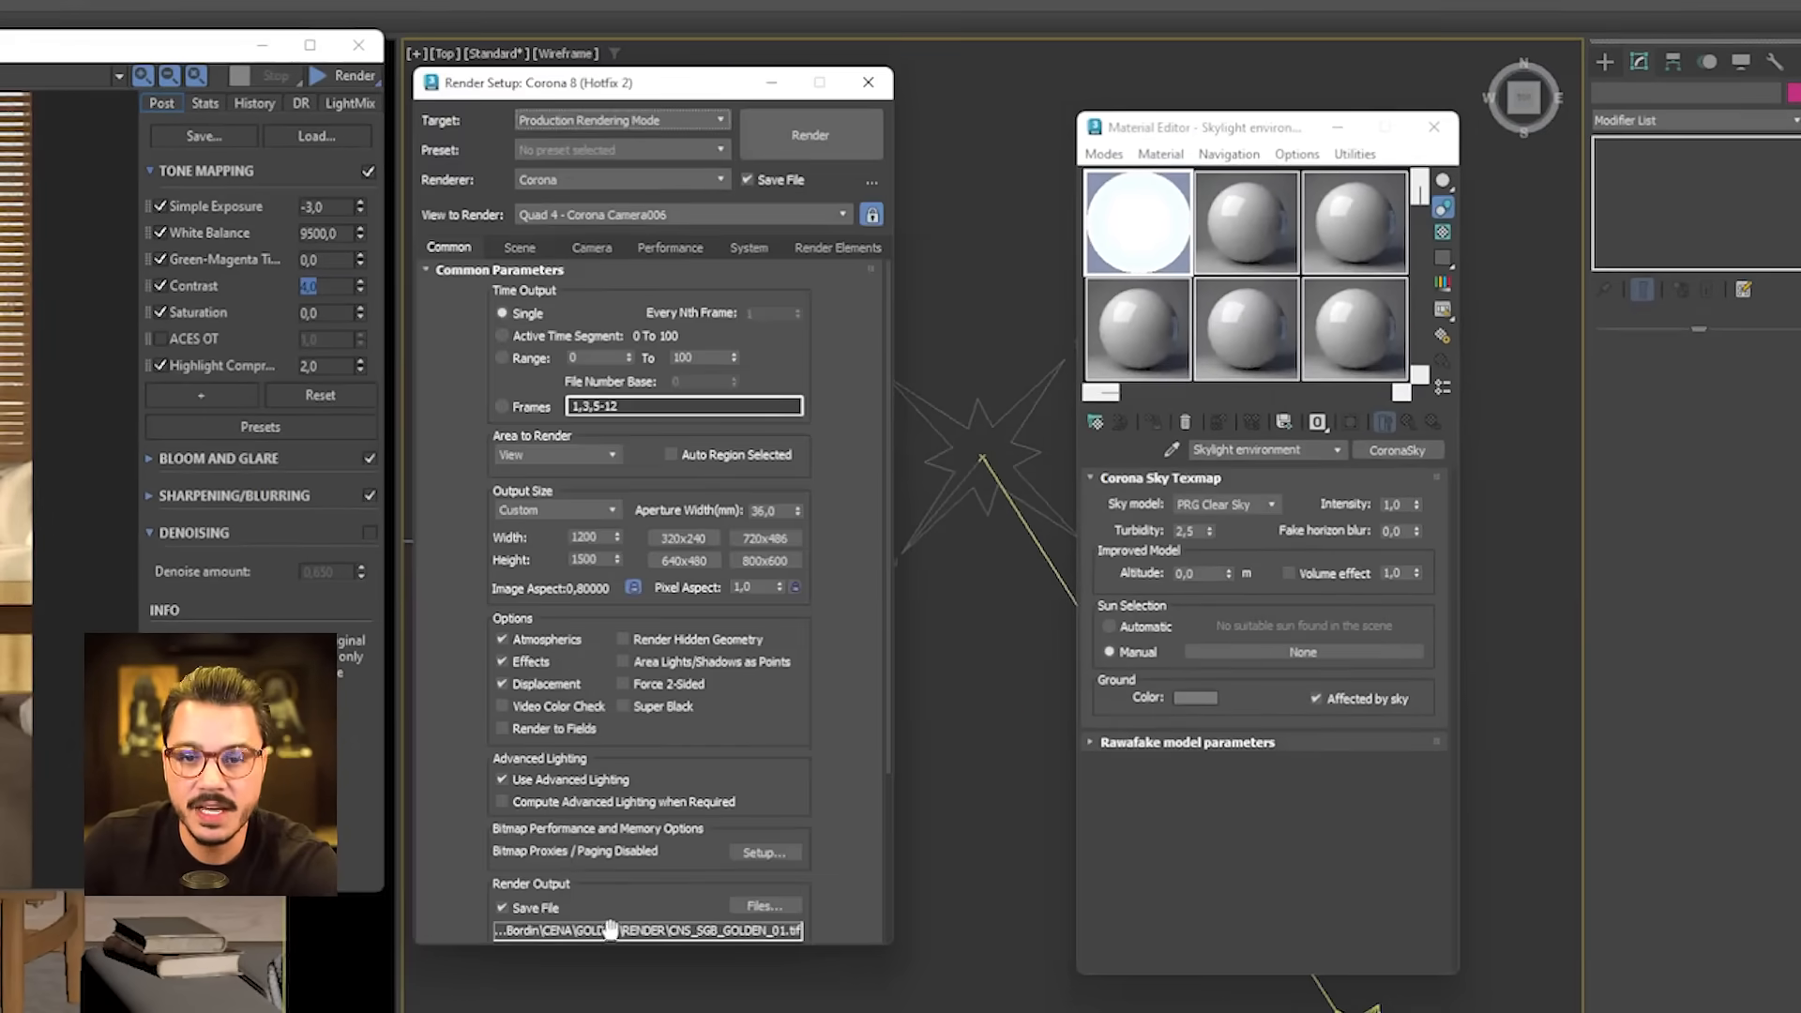
click(520, 248)
drag(715, 730, 1246, 242)
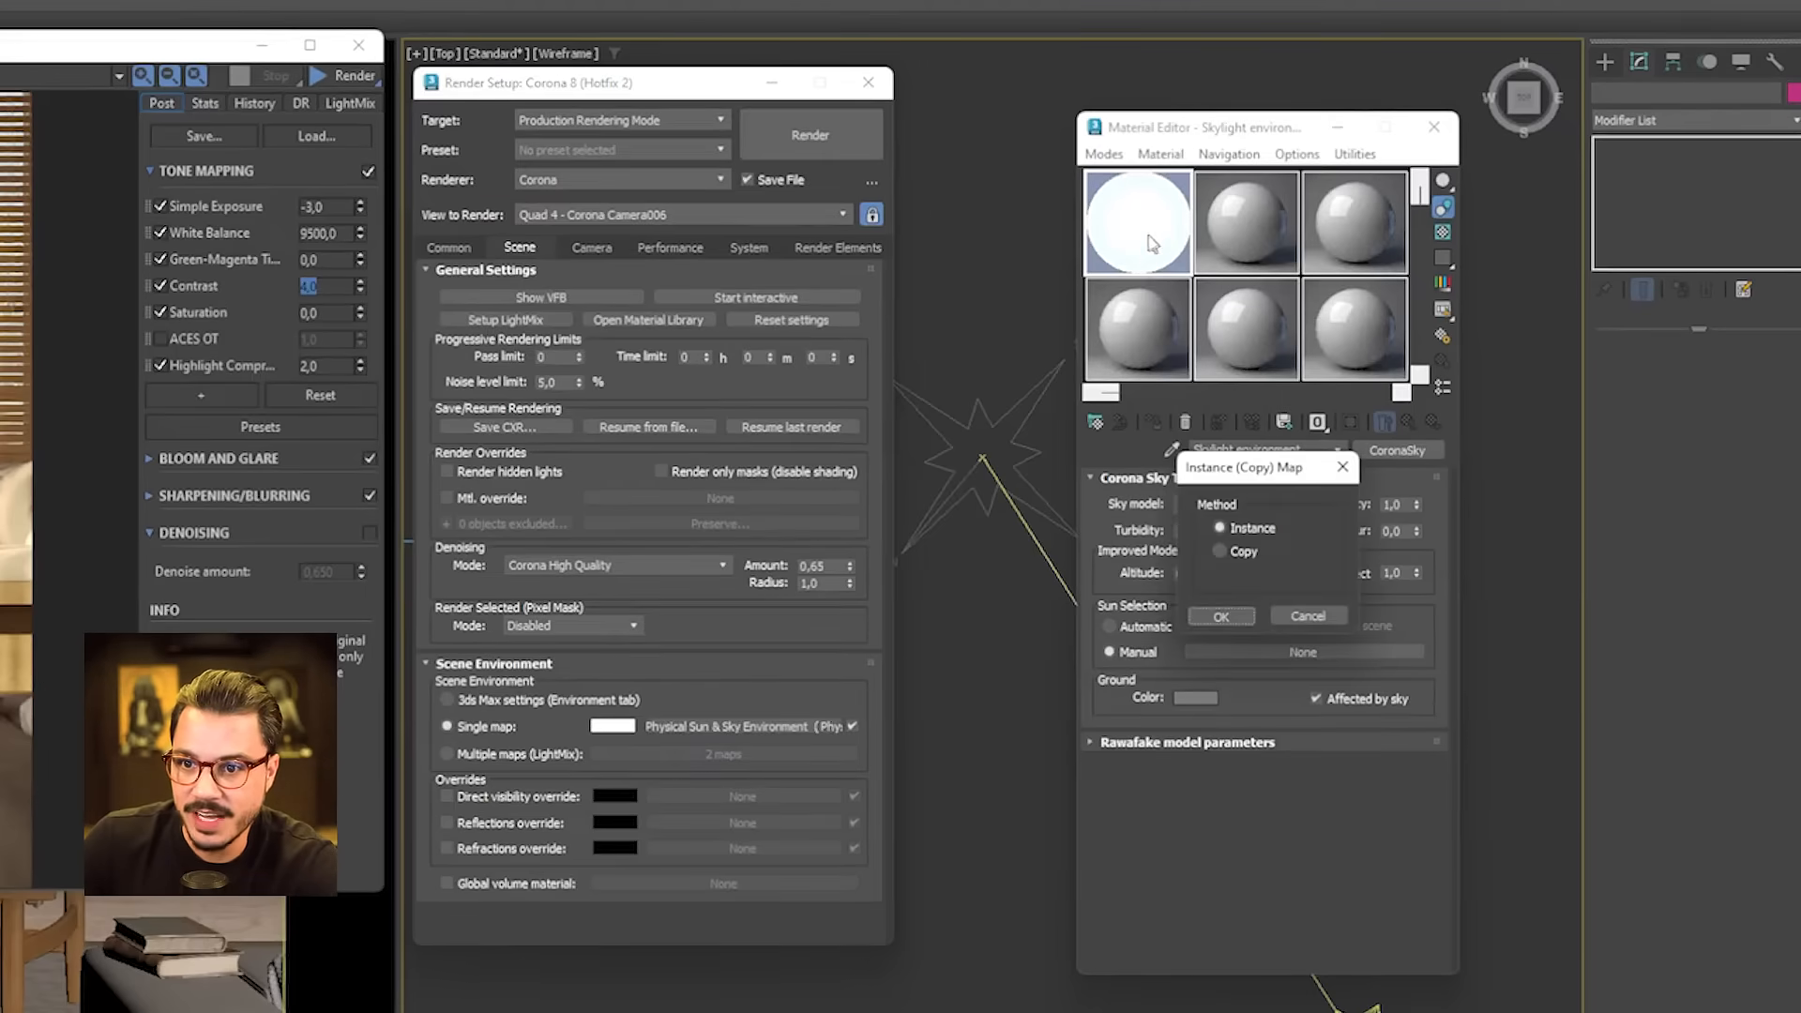
click(1222, 617)
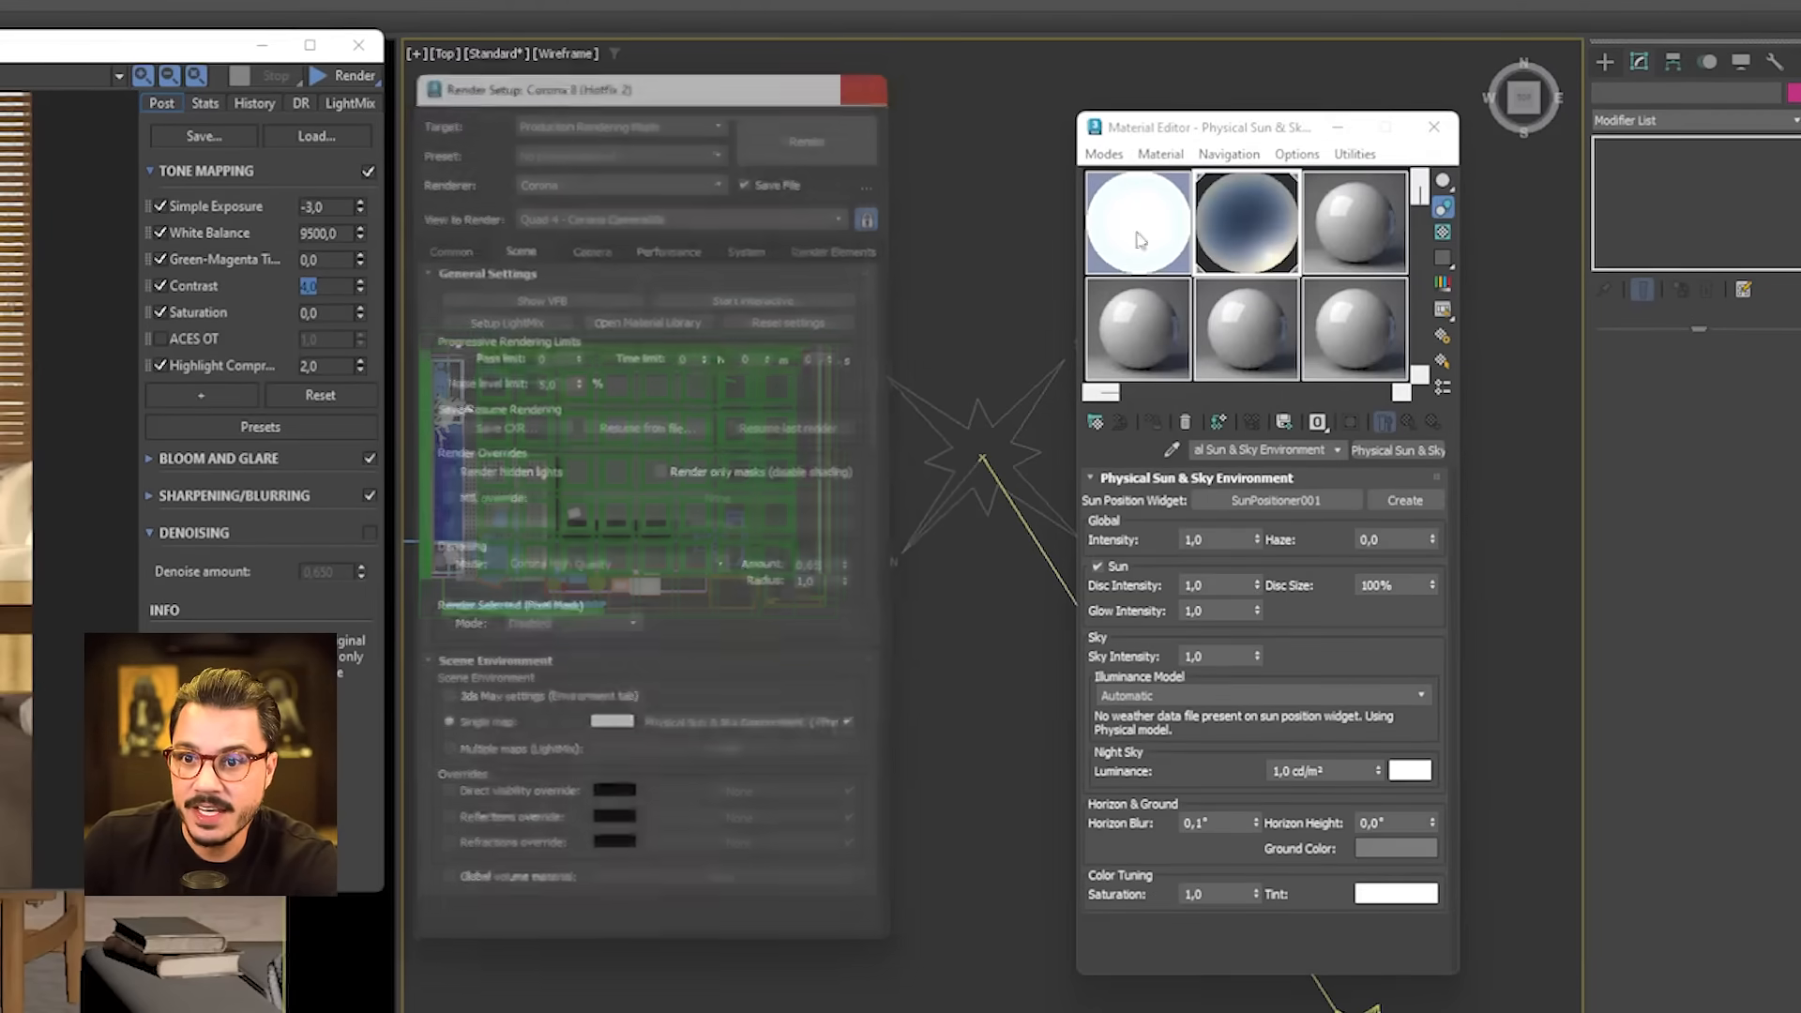
click(868, 83)
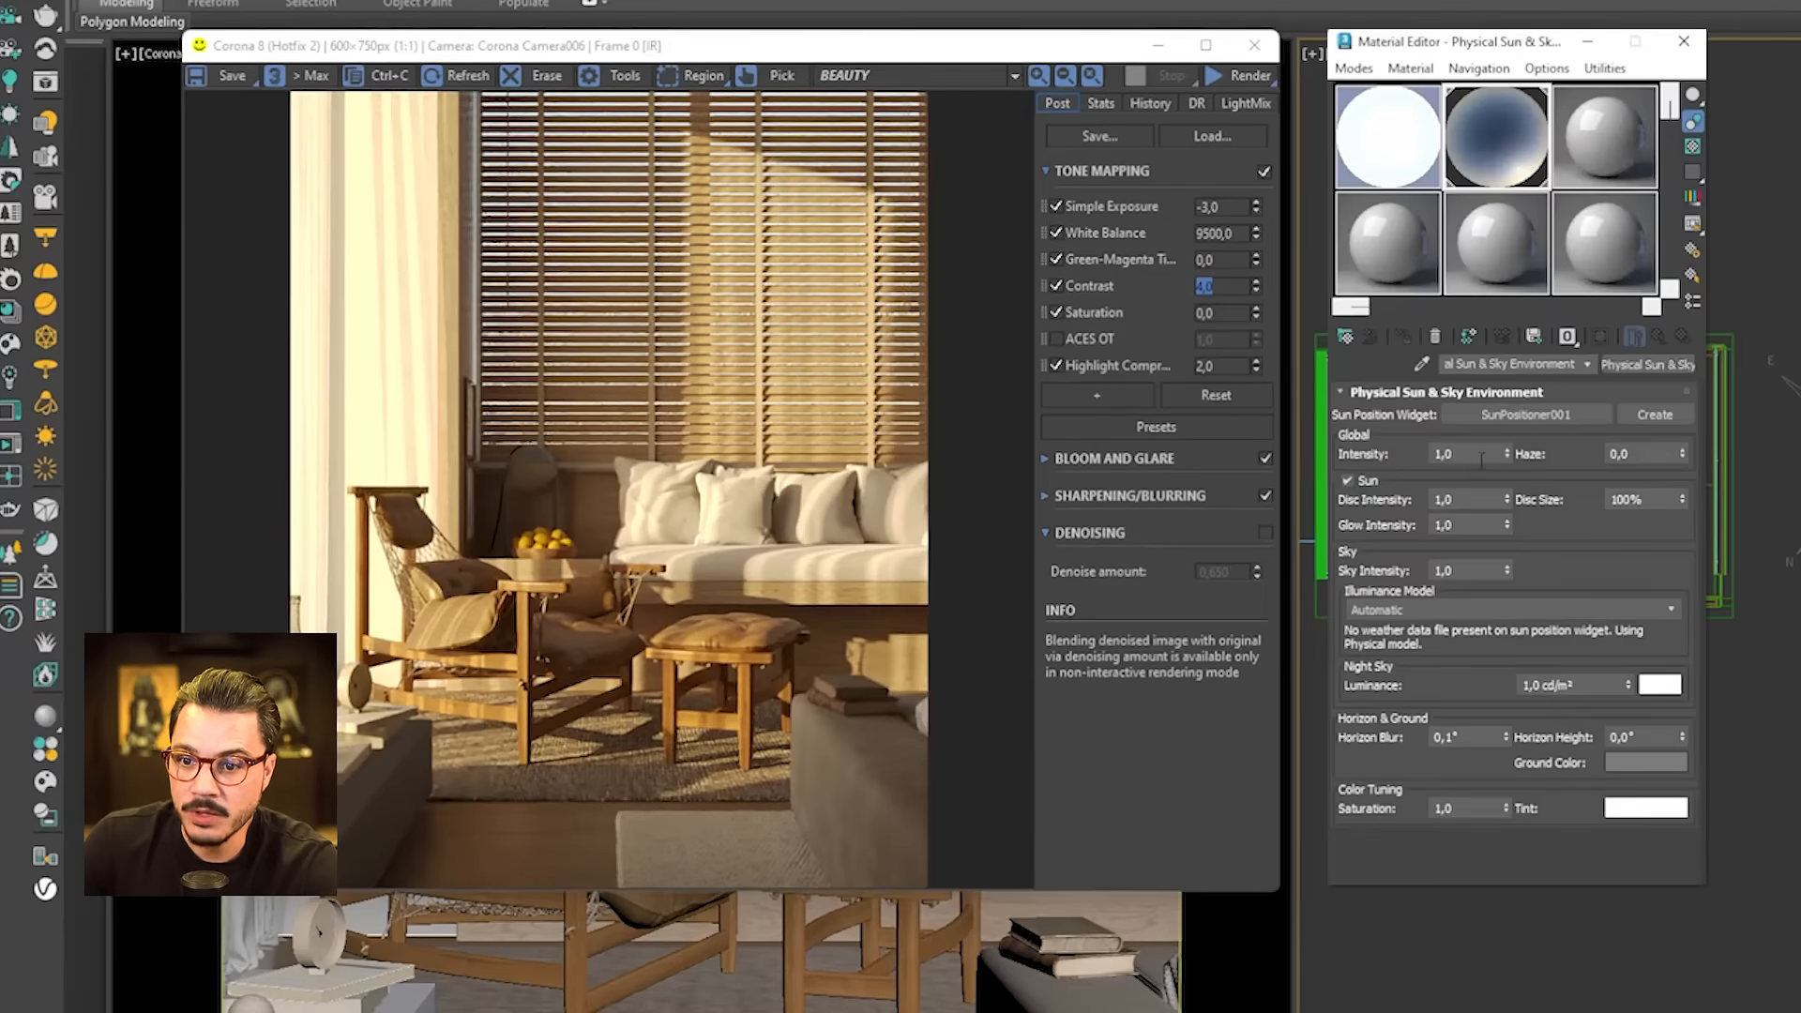
- Set the sun's Disc Size to 300% in the Physical Sun & Sky Environment map
click(1480, 456)
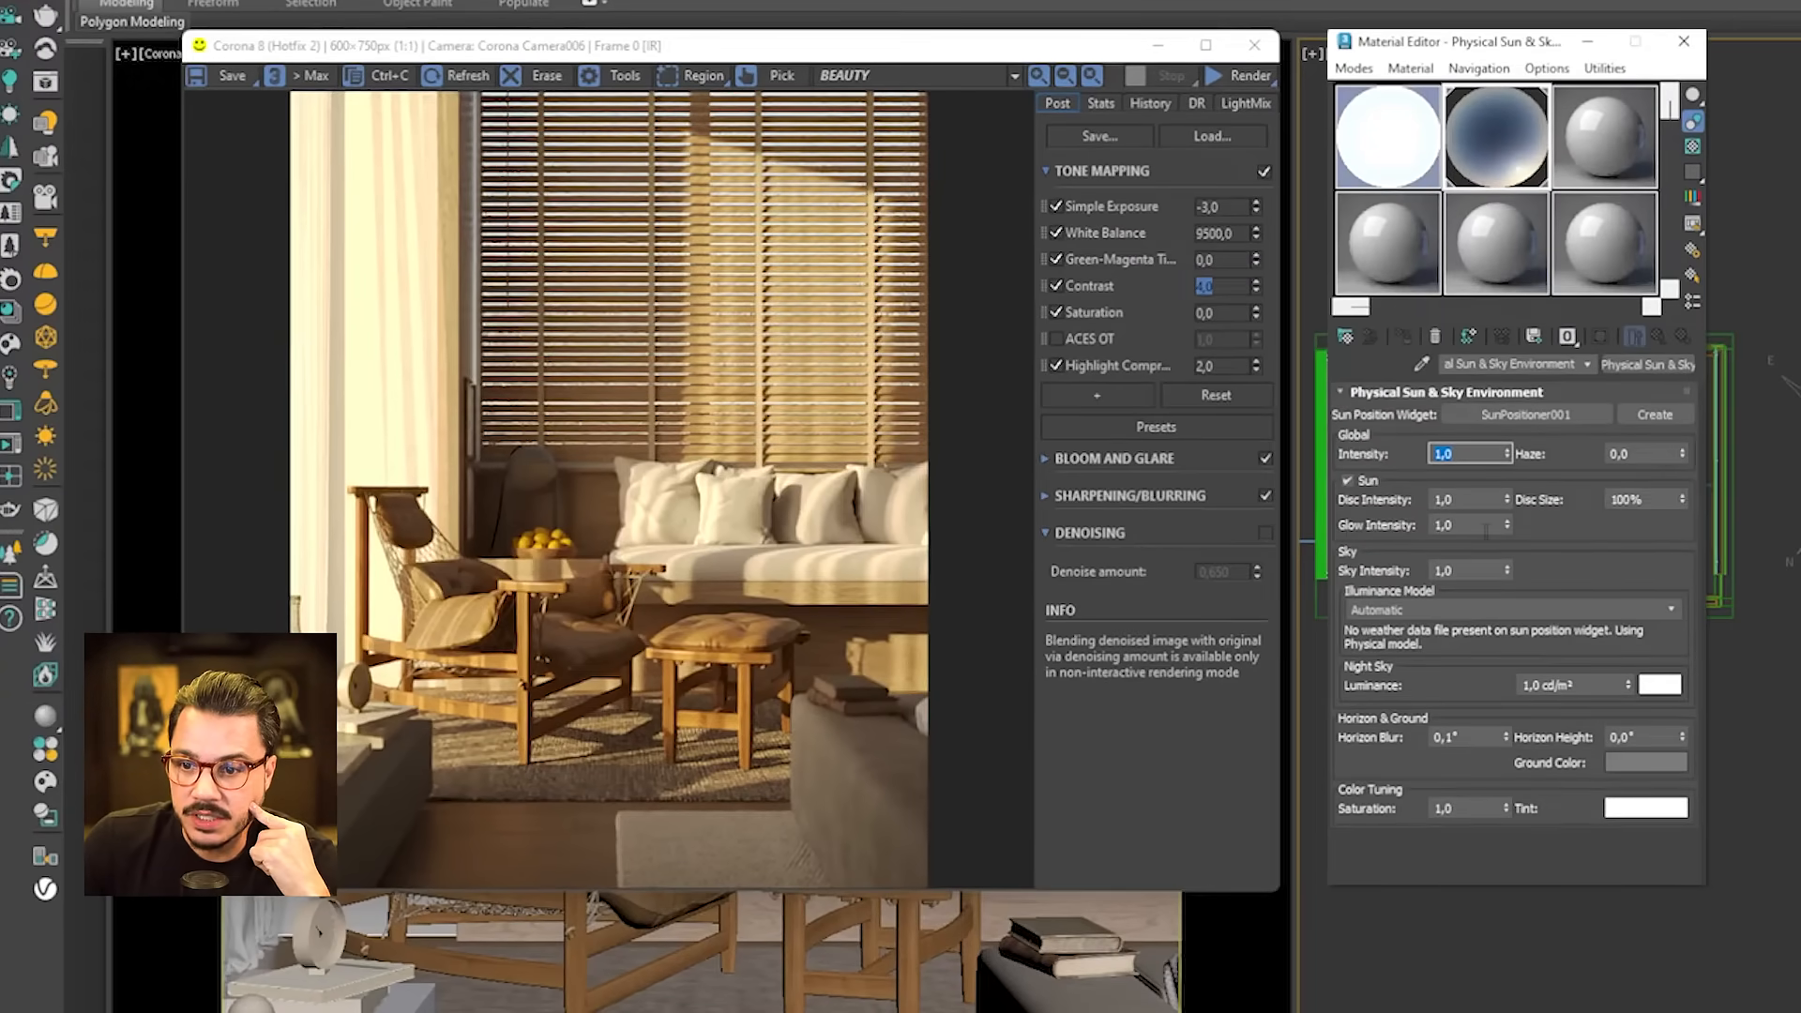
click(1655, 497)
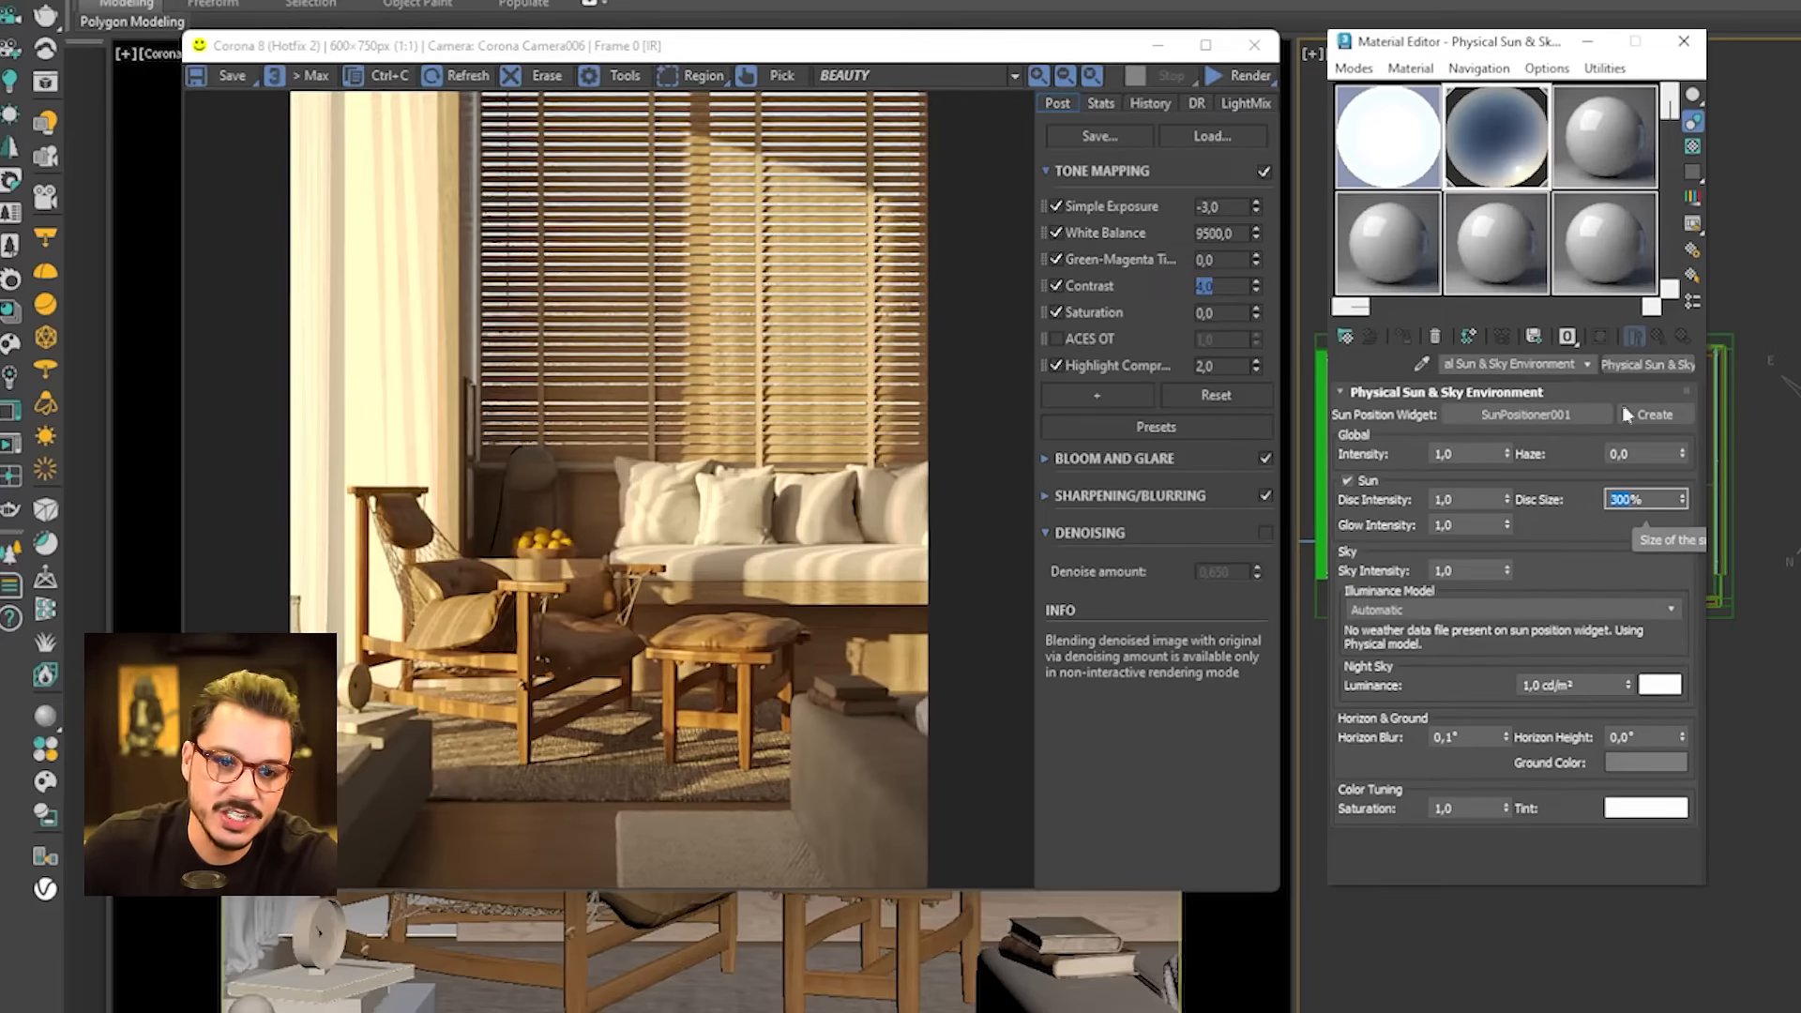
- Run the interactive rendering with the enlarged sun disc, examine the shadow softness on the sofa up close, and stop it
click(1266, 85)
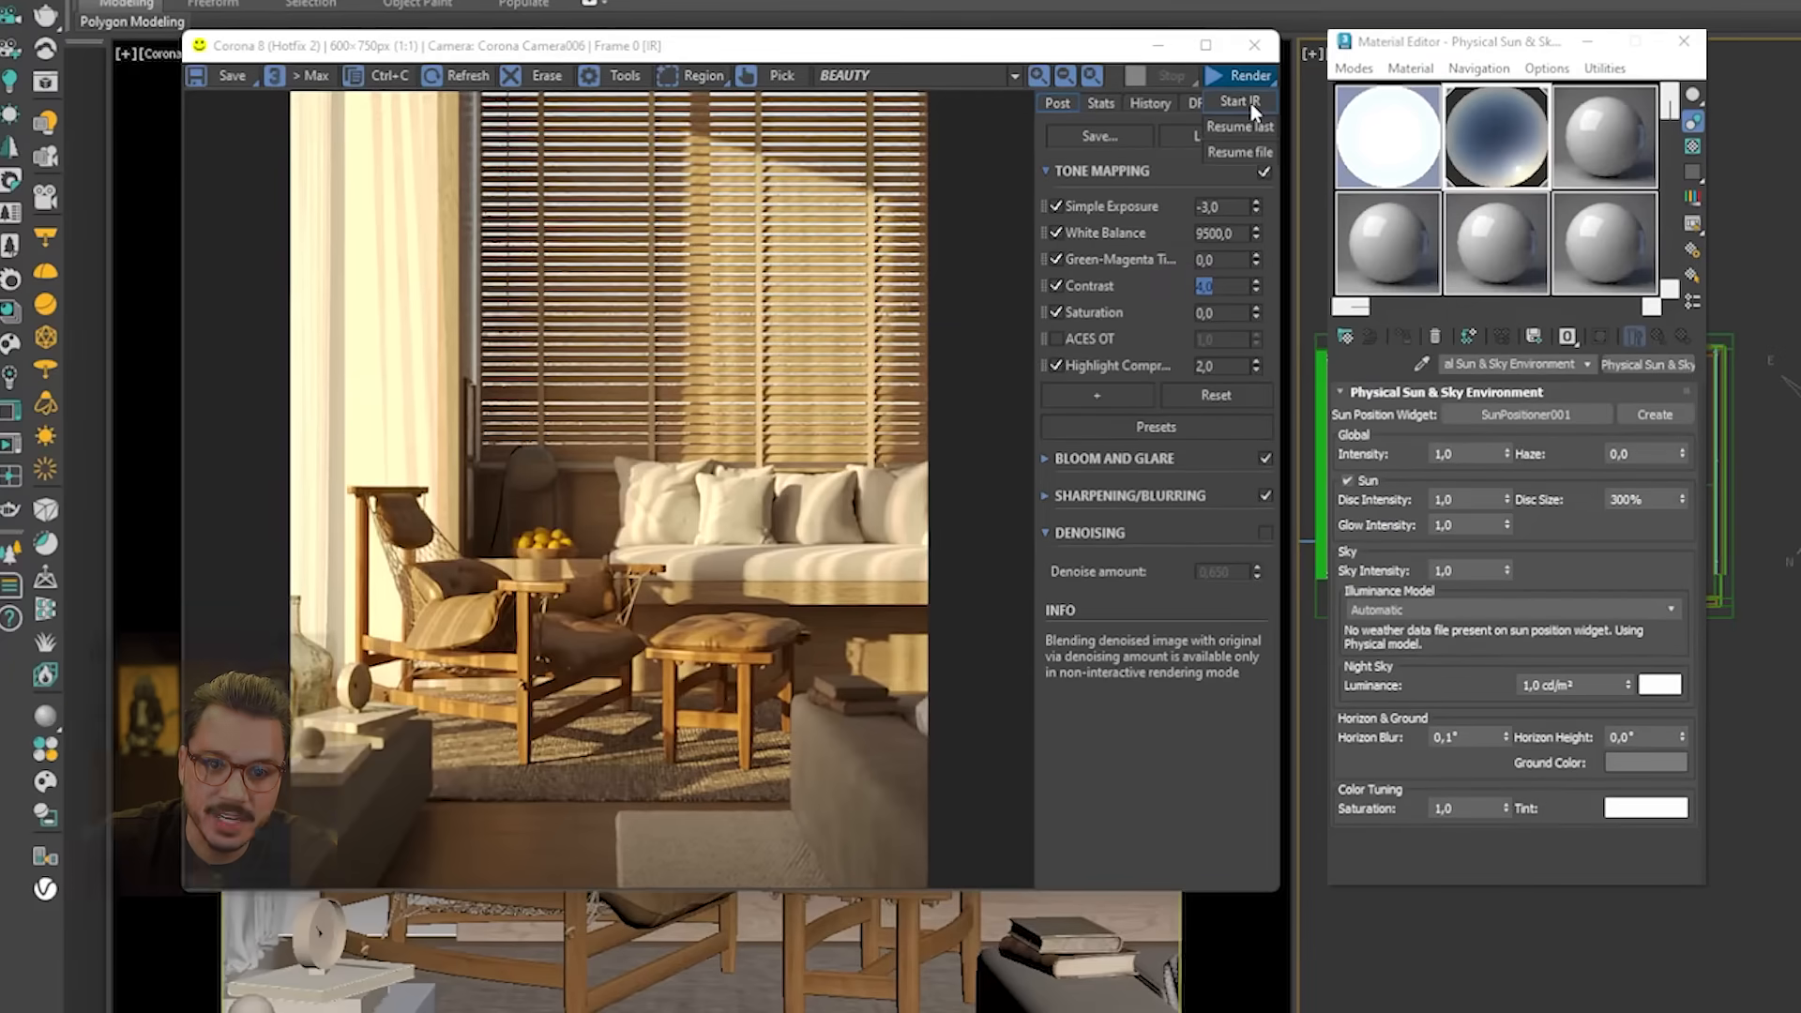
click(1252, 108)
scroll(726, 532, up, 5)
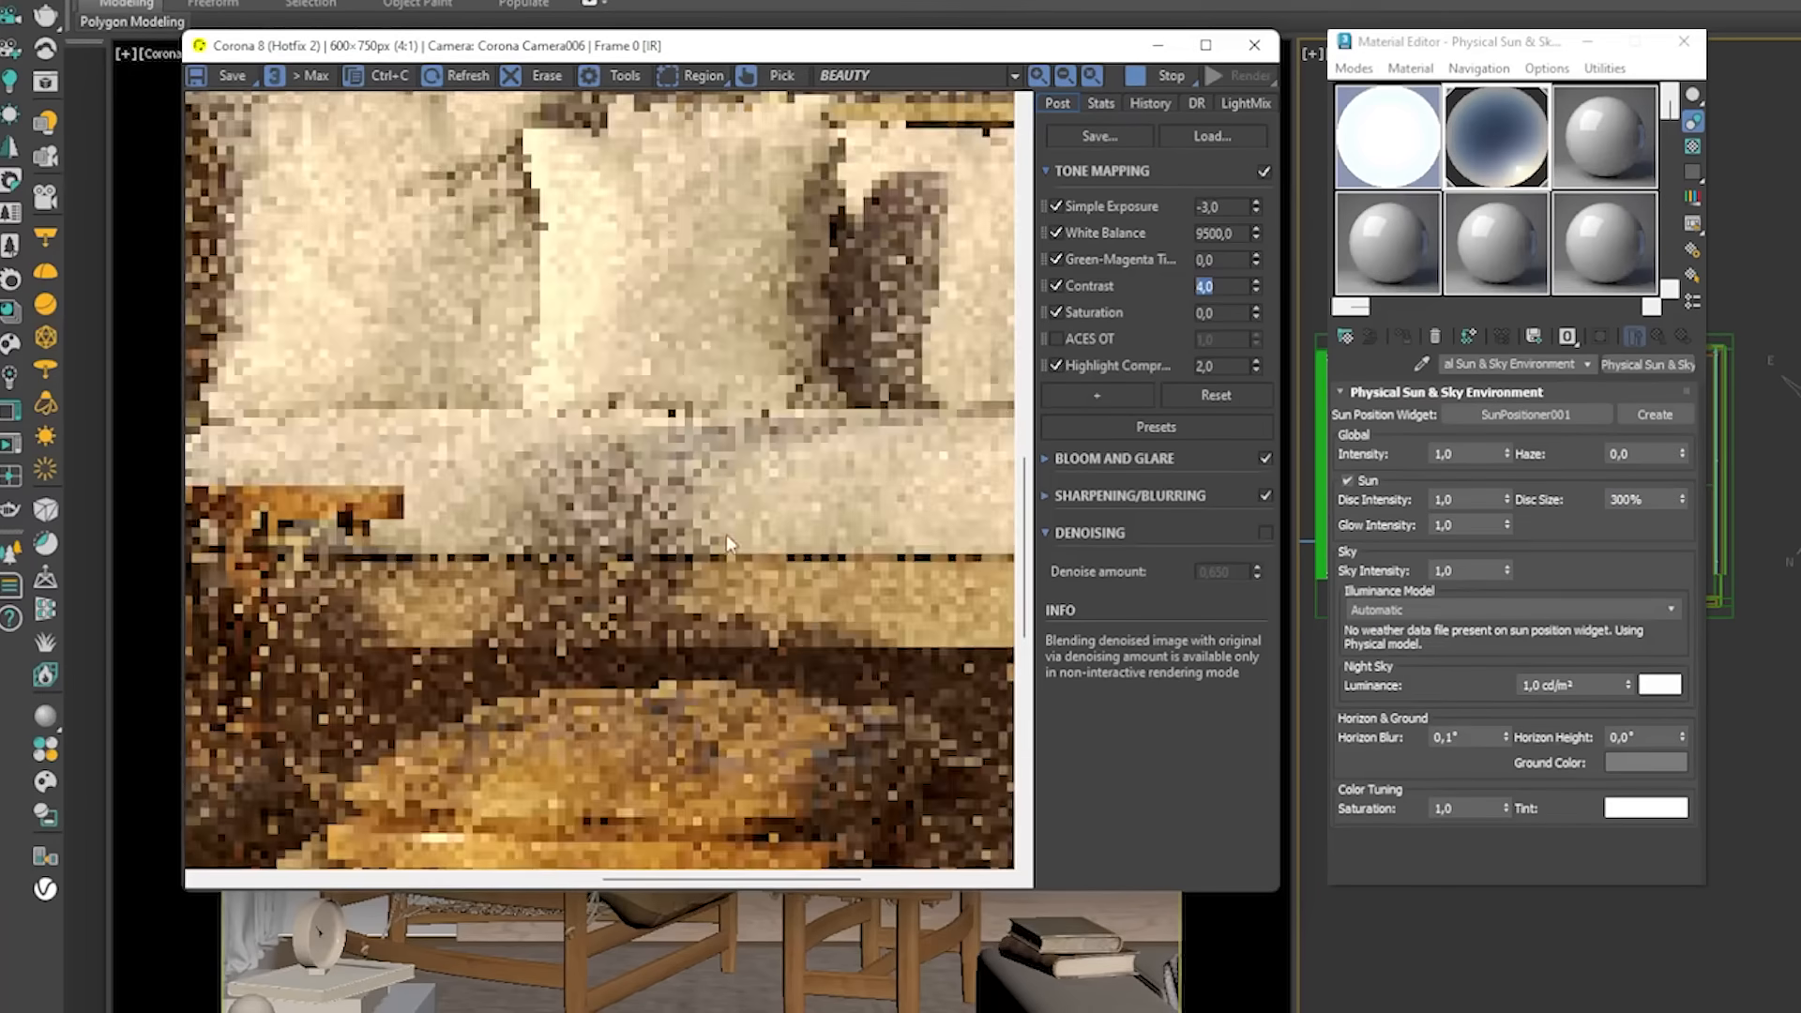
scroll(777, 538, down, 5)
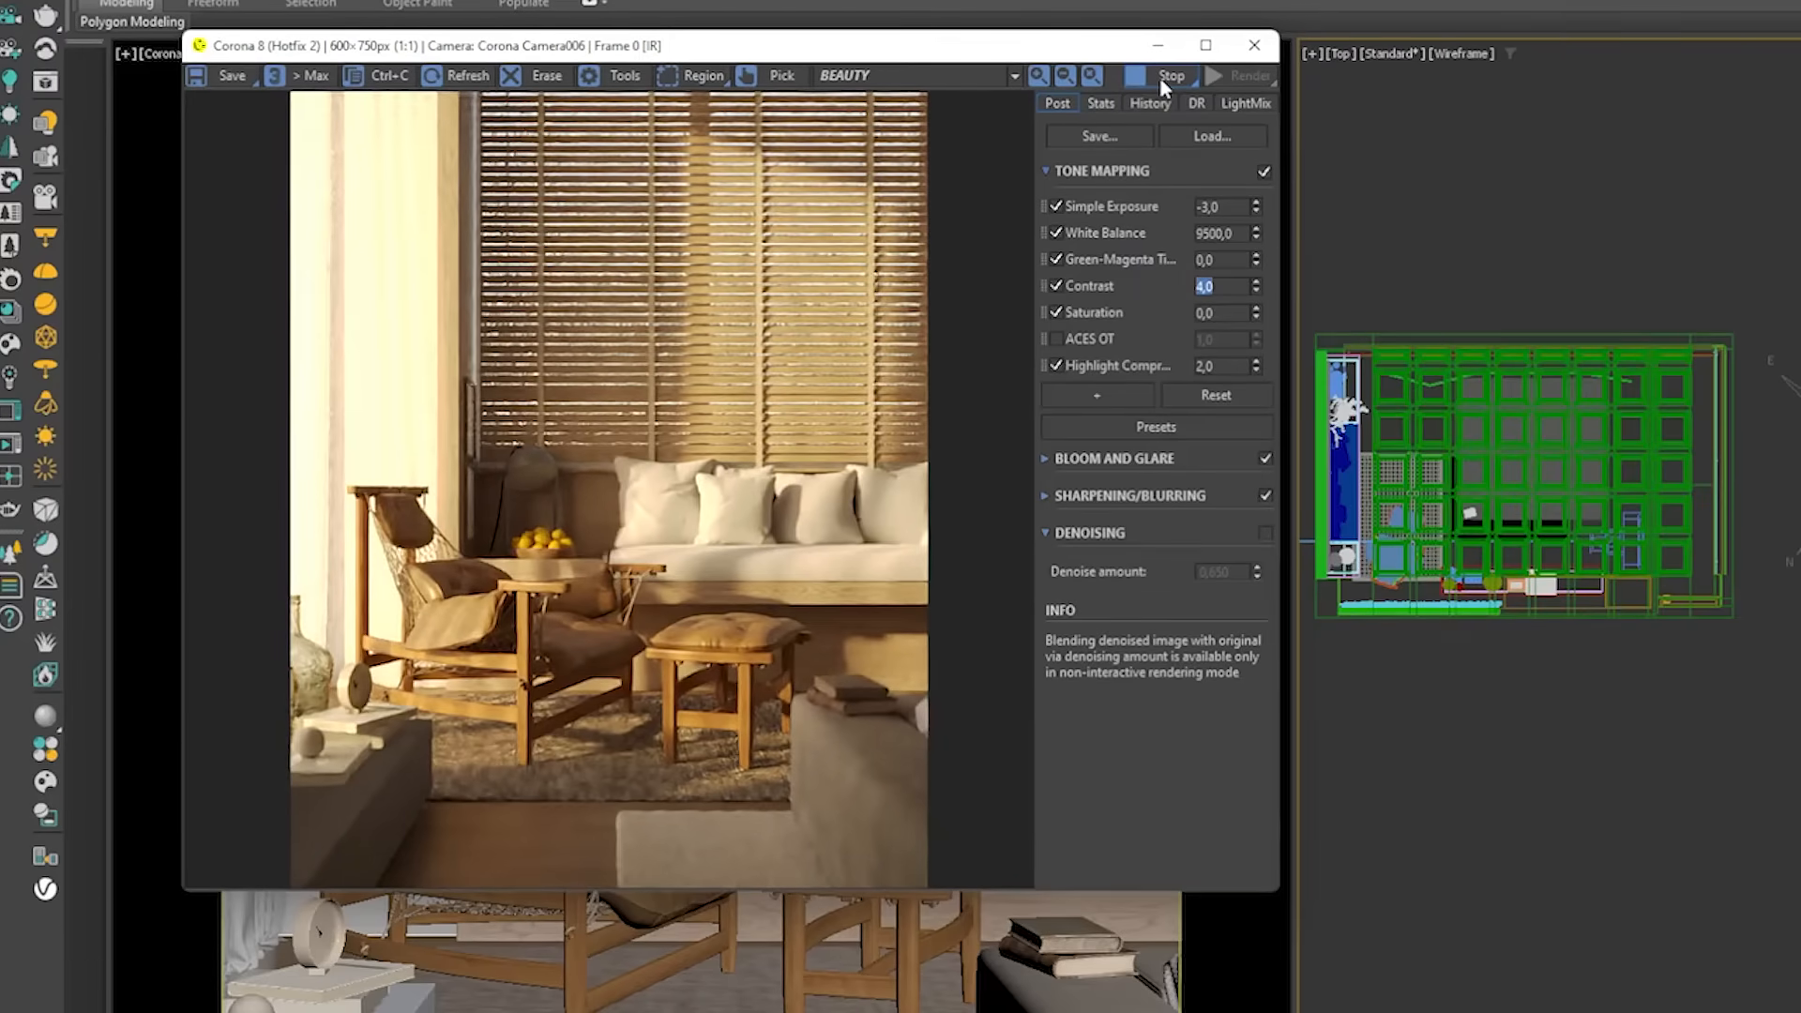
click(1159, 77)
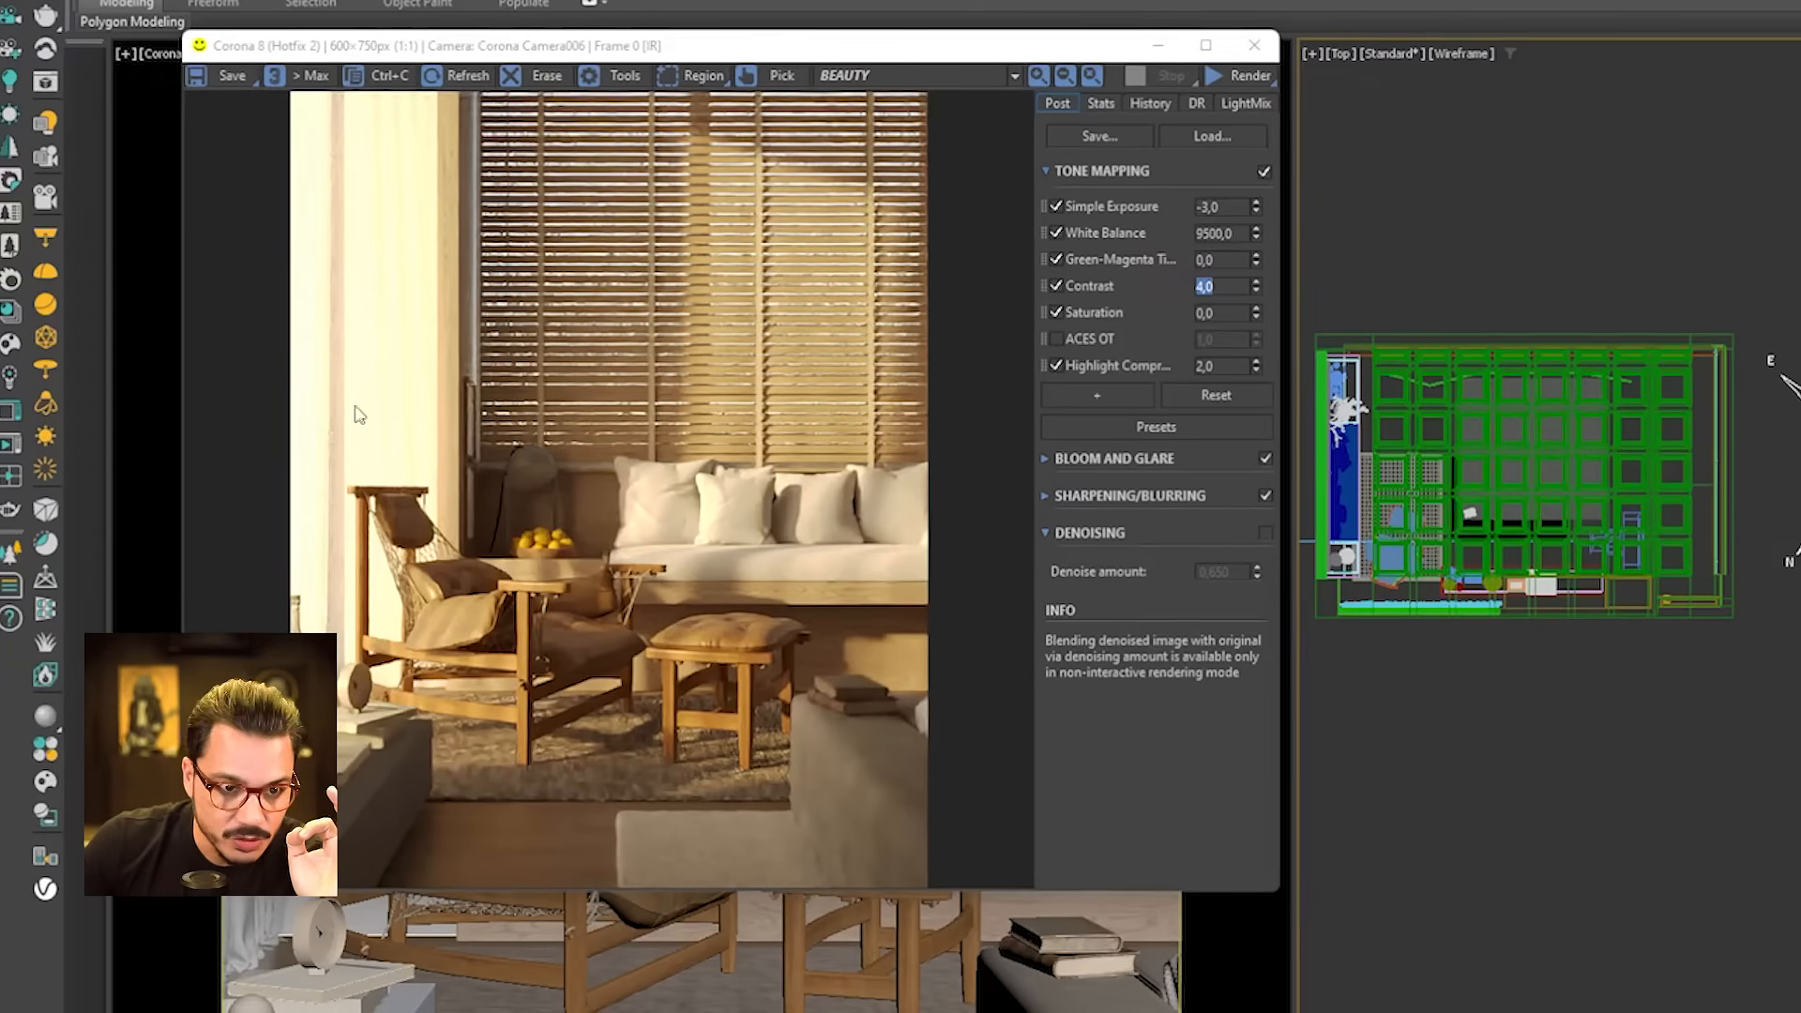
- Set Highlight Compression to 3 in the tone mapping and check the bright curtain beside the blinds
scroll(330, 368, up, 1)
scroll(346, 369, down, 1)
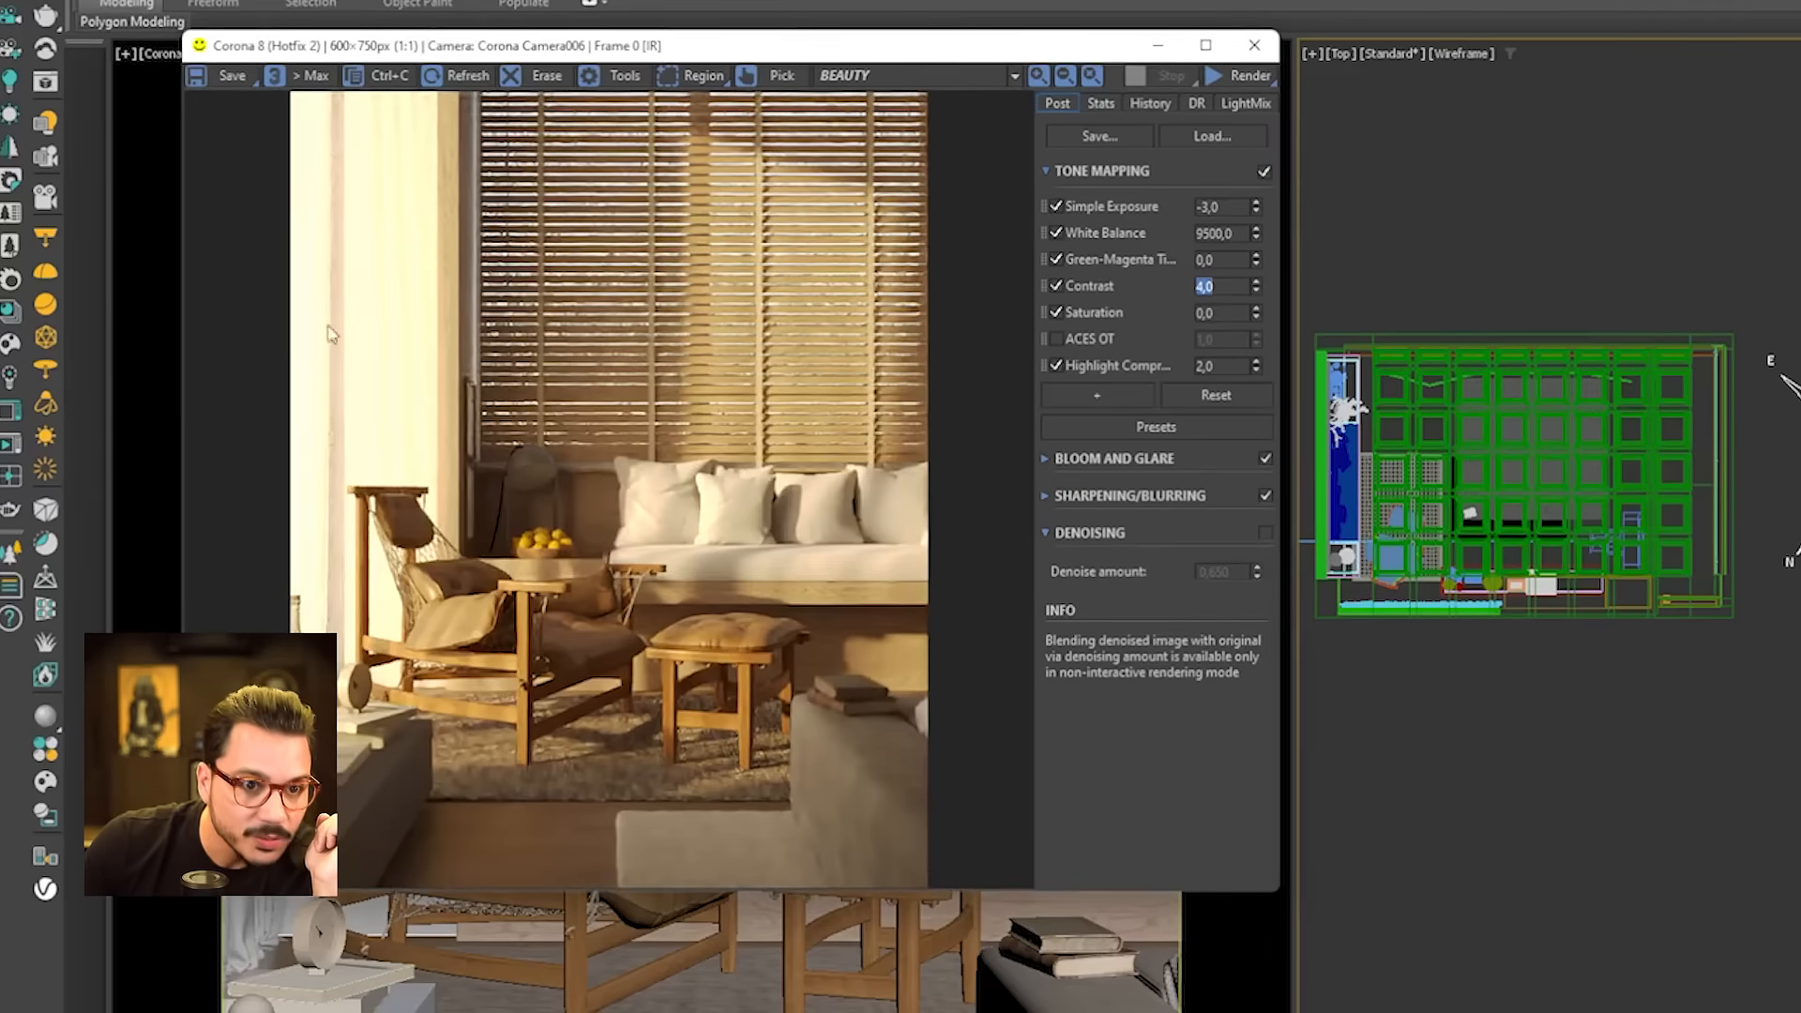
click(1219, 365)
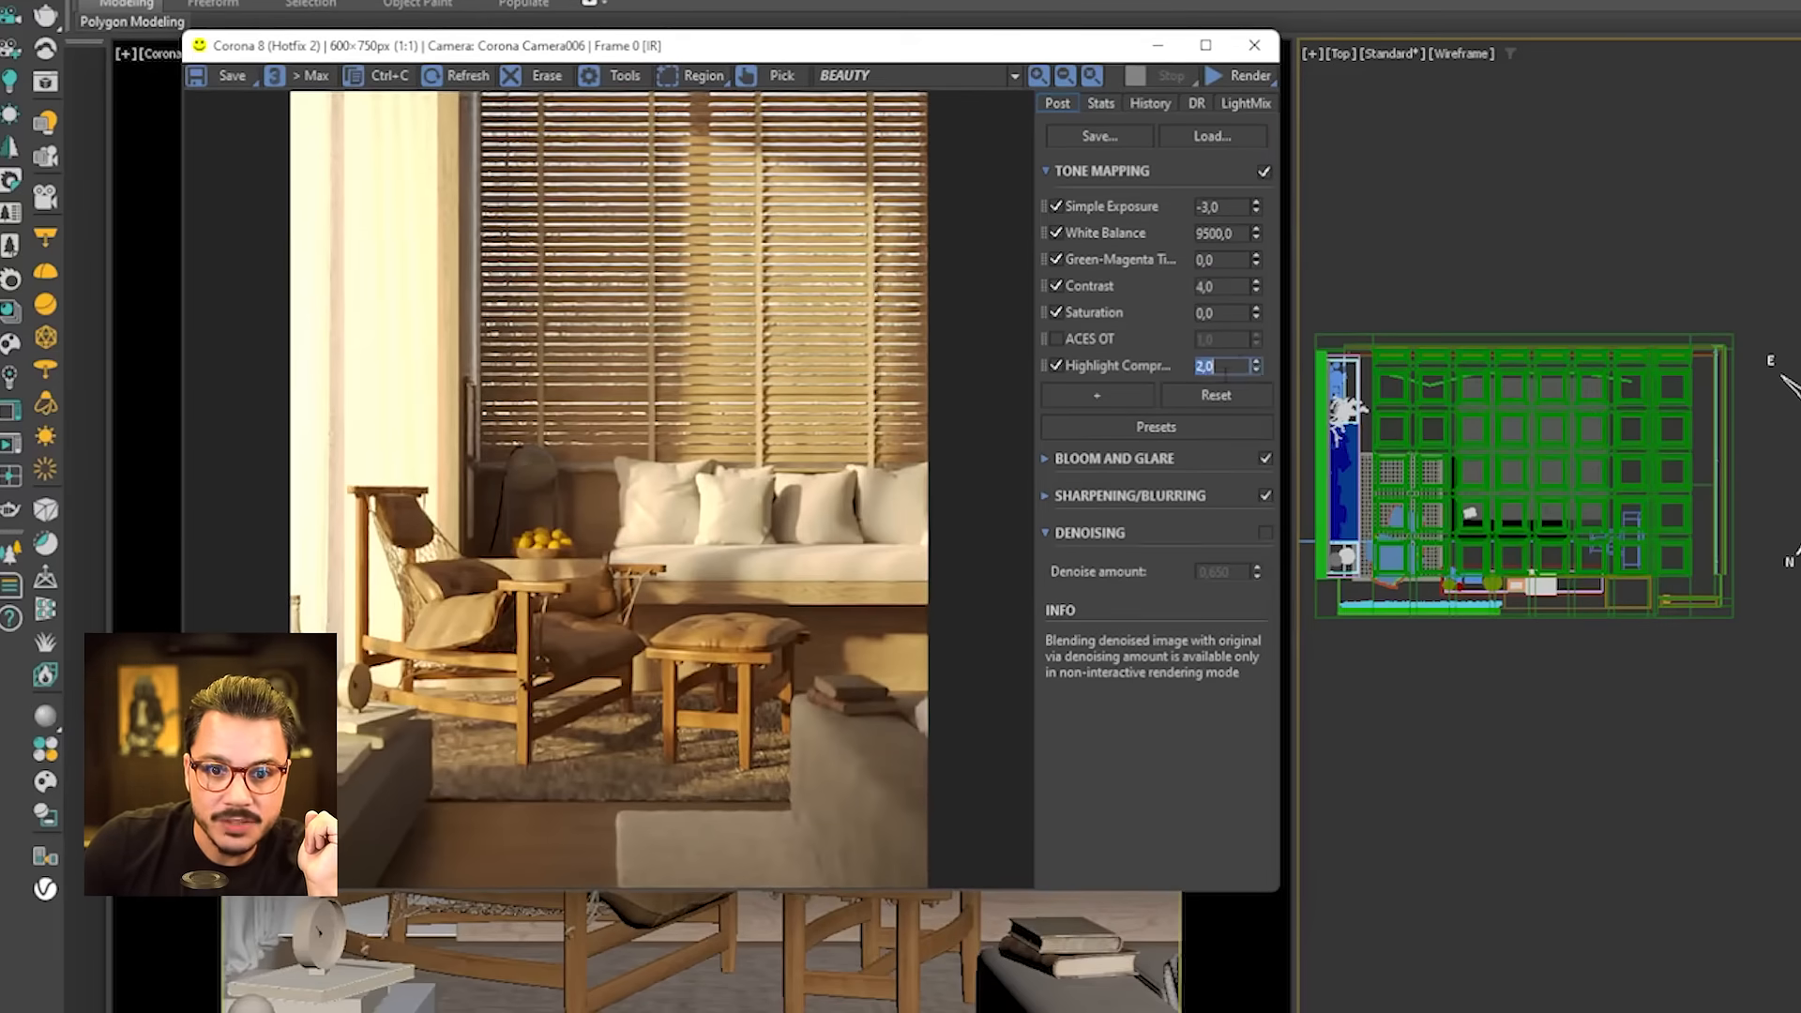
text(3)
key(Return)
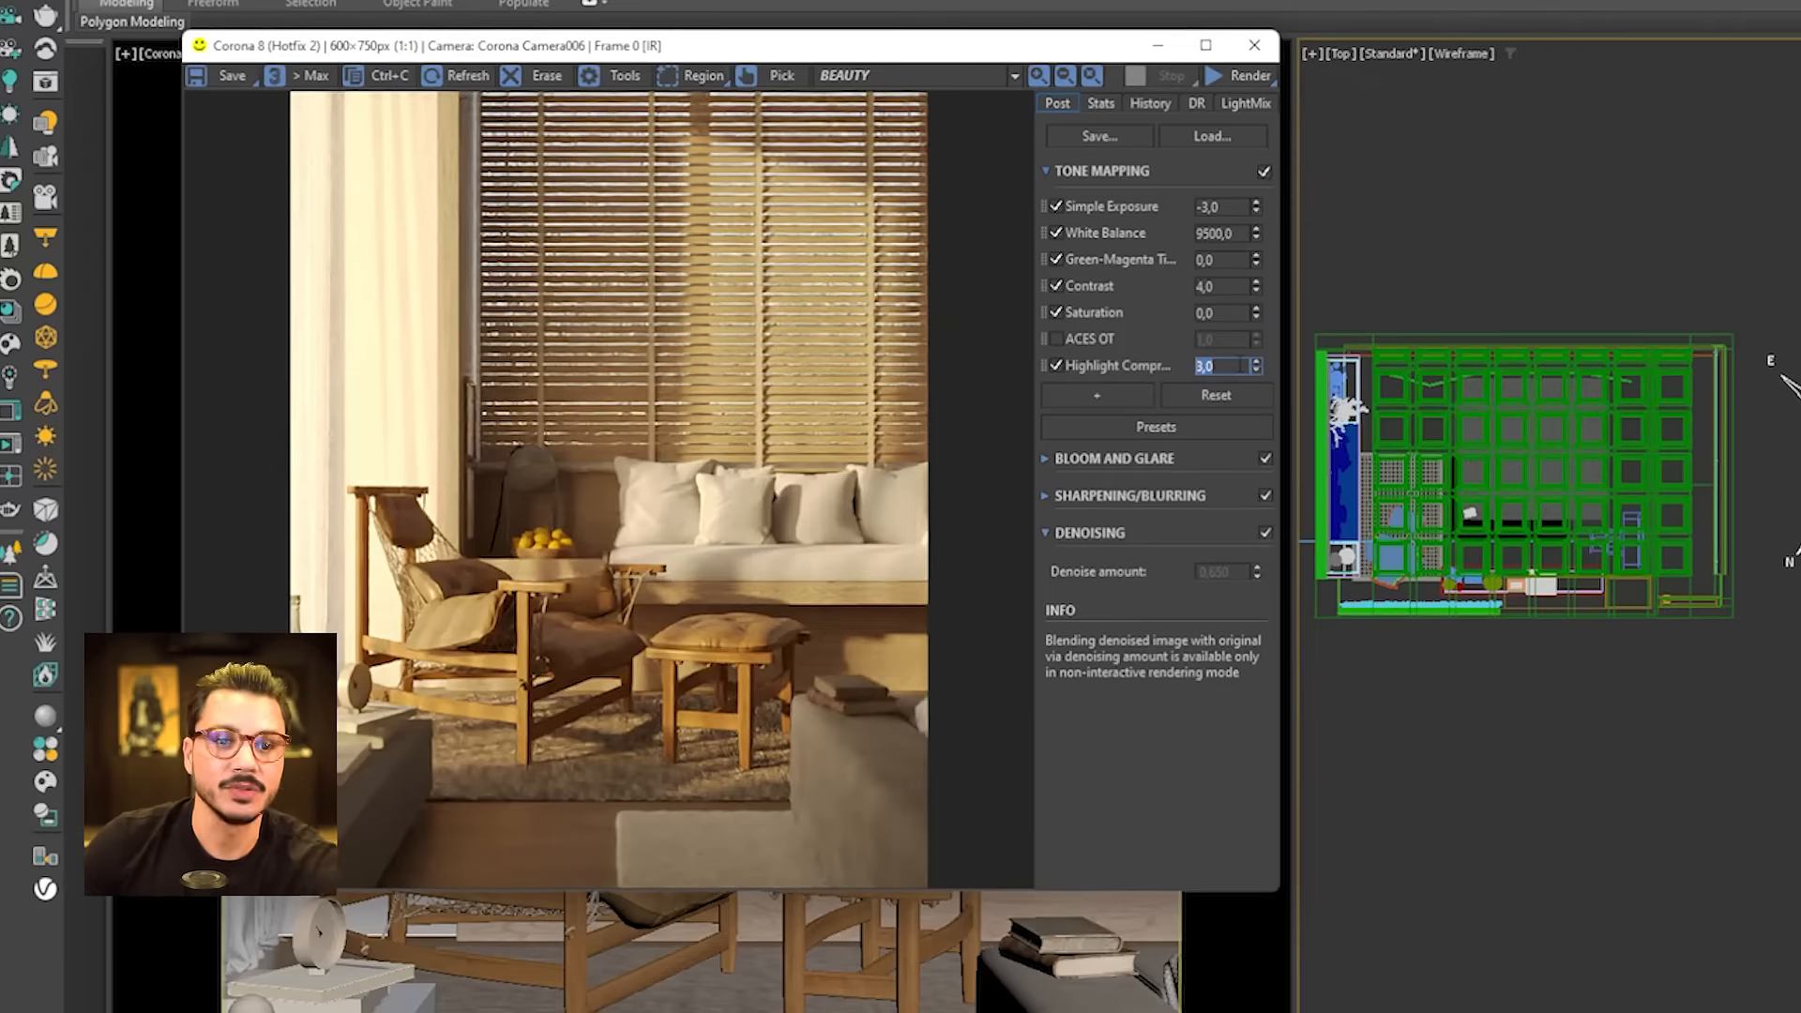
scroll(345, 334, up, 1)
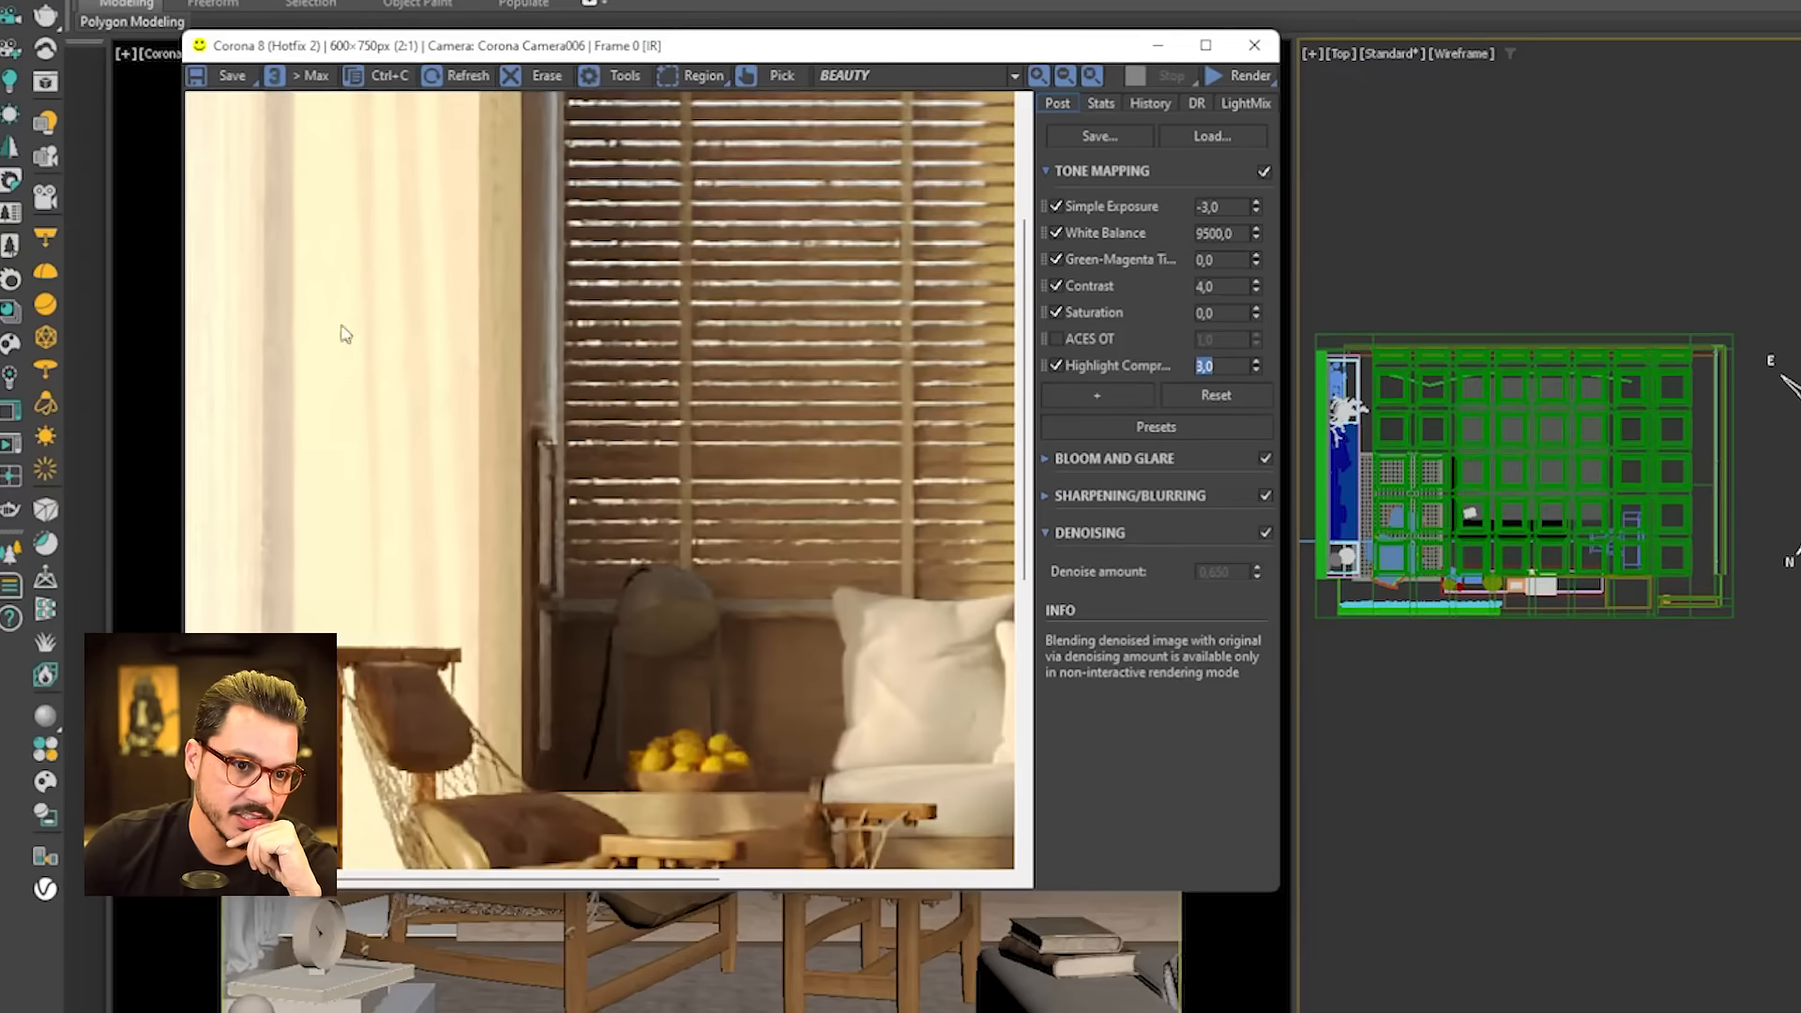
scroll(417, 416, down, 1)
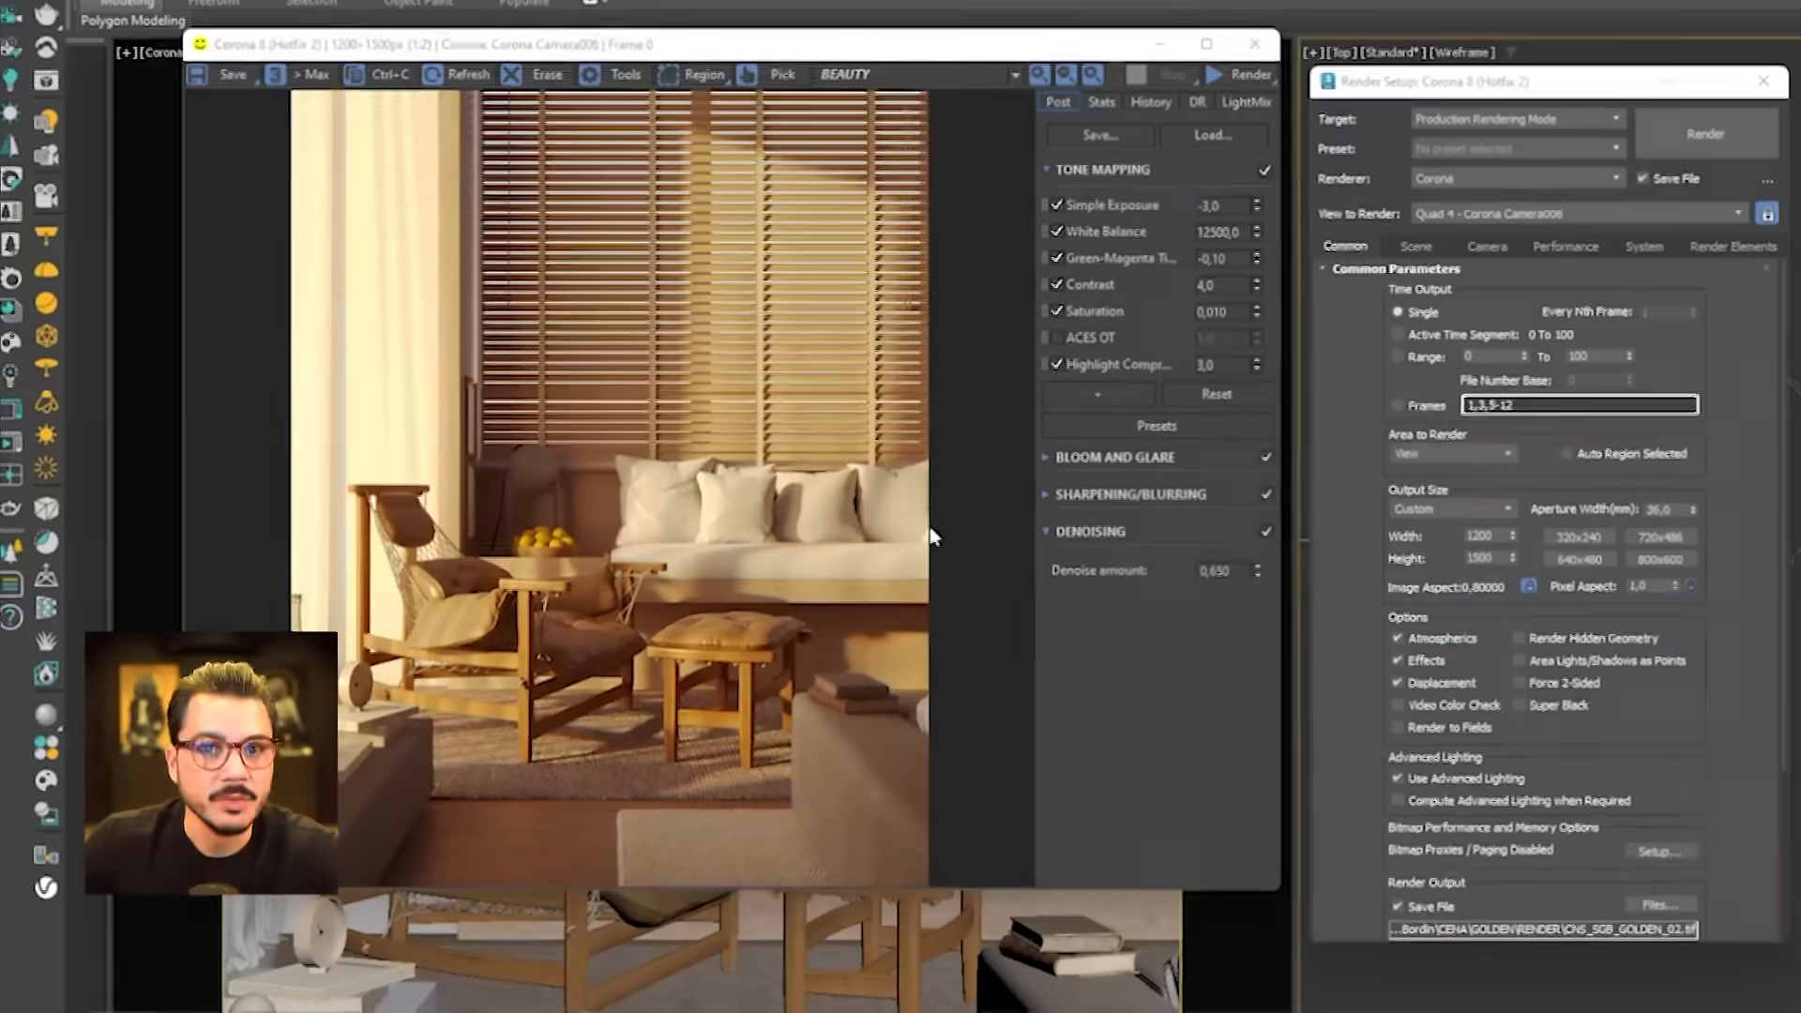
- Clear the Physical Sun & Sky Environment map from Corona's Single map slot in the scene environment and close Render Setup
scroll(441, 706, up, 1)
scroll(455, 504, down, 1)
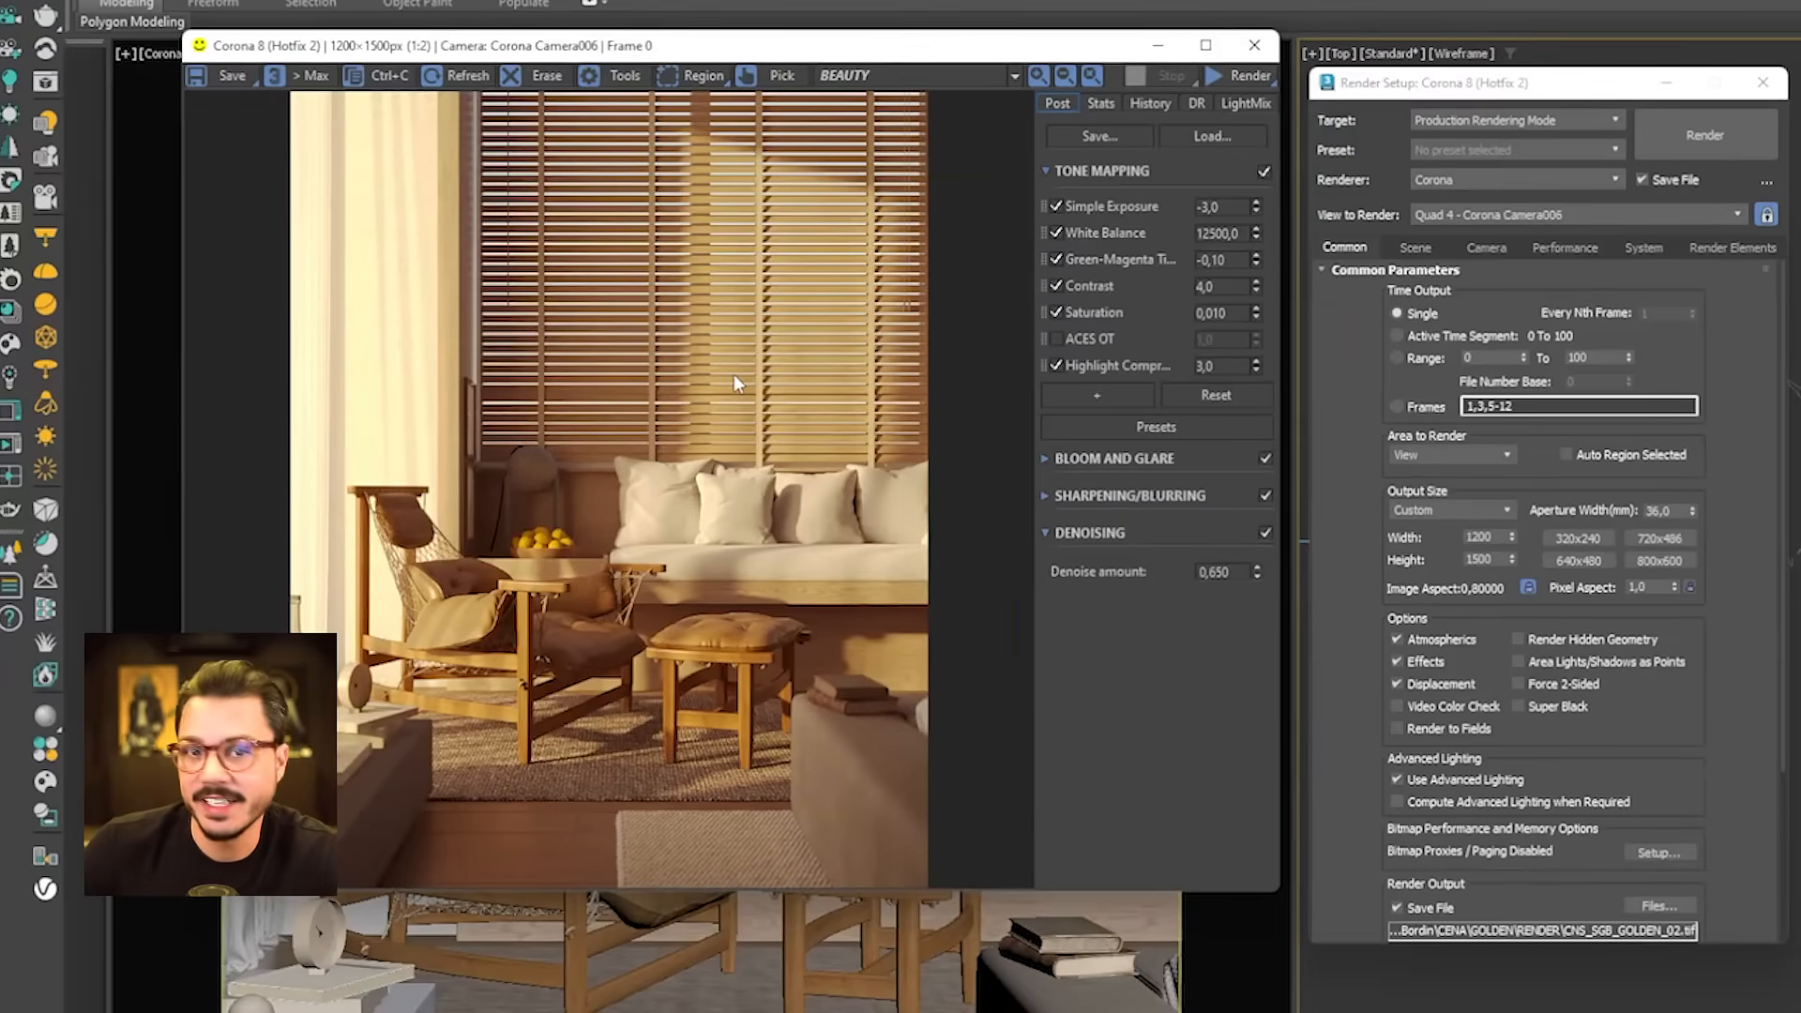
click(1412, 248)
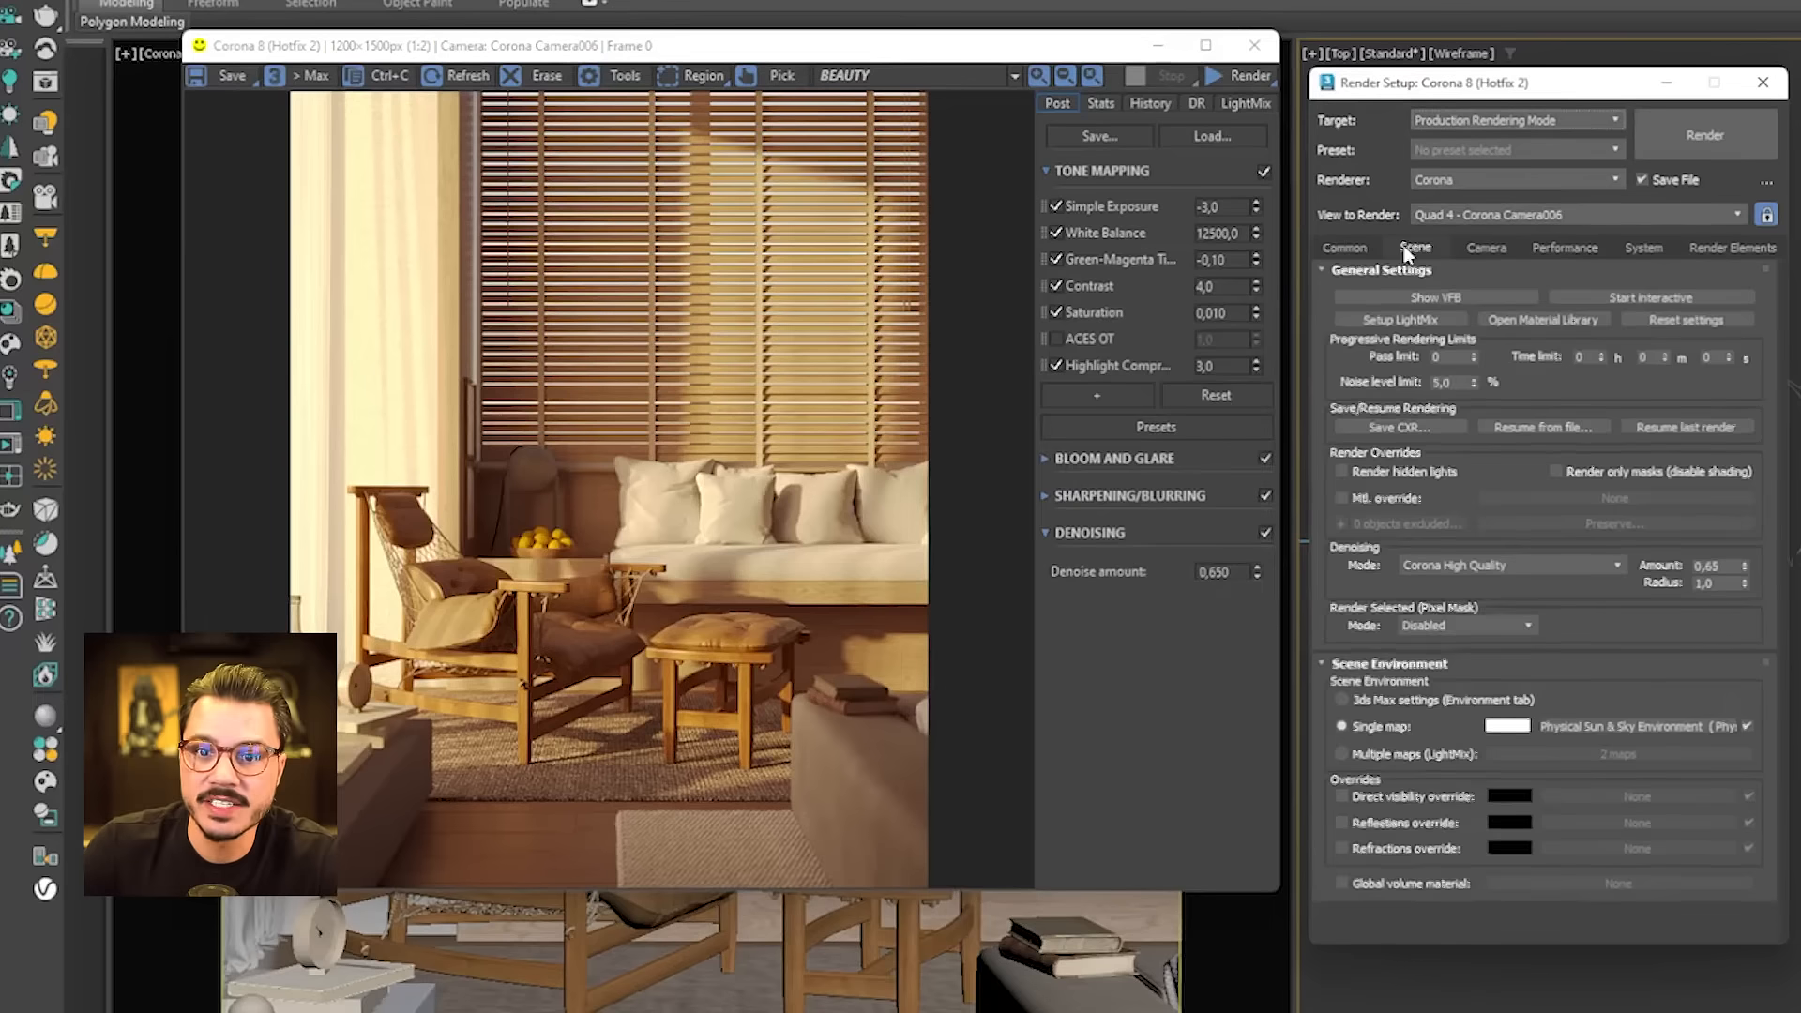
right_click(1615, 726)
click(1679, 781)
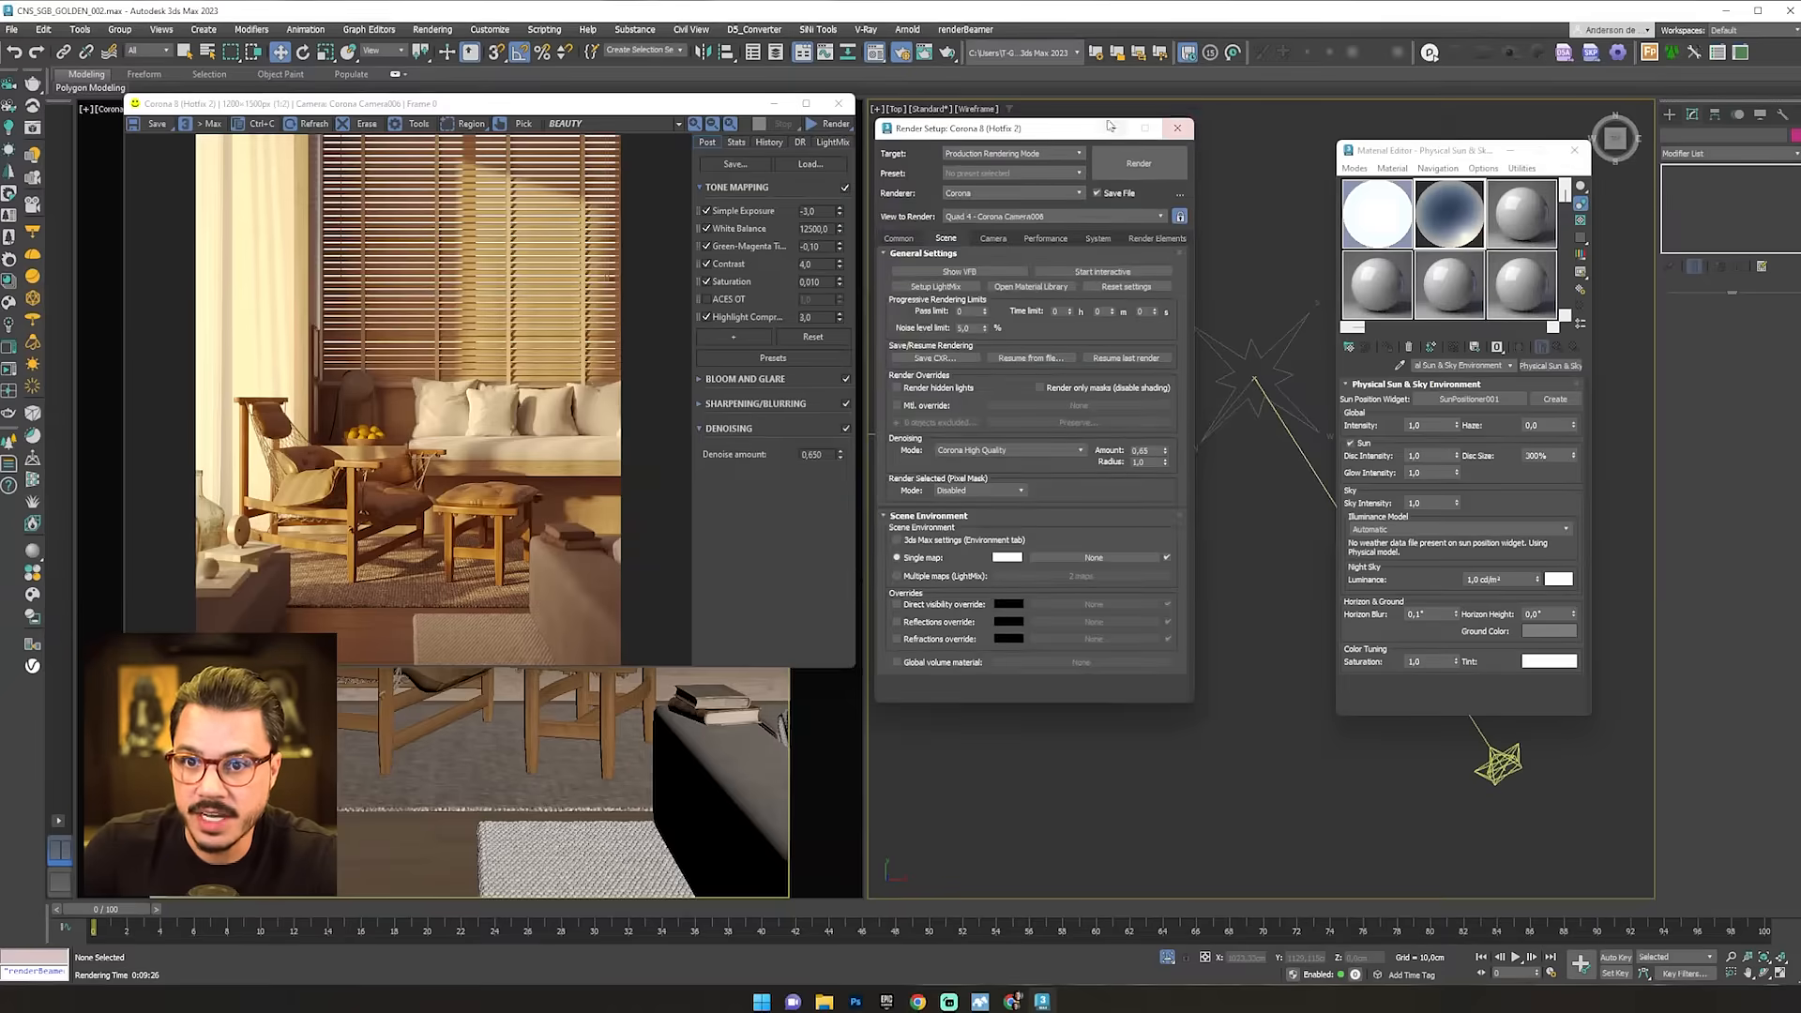
drag(1652, 79, 1596, 87)
click(1707, 91)
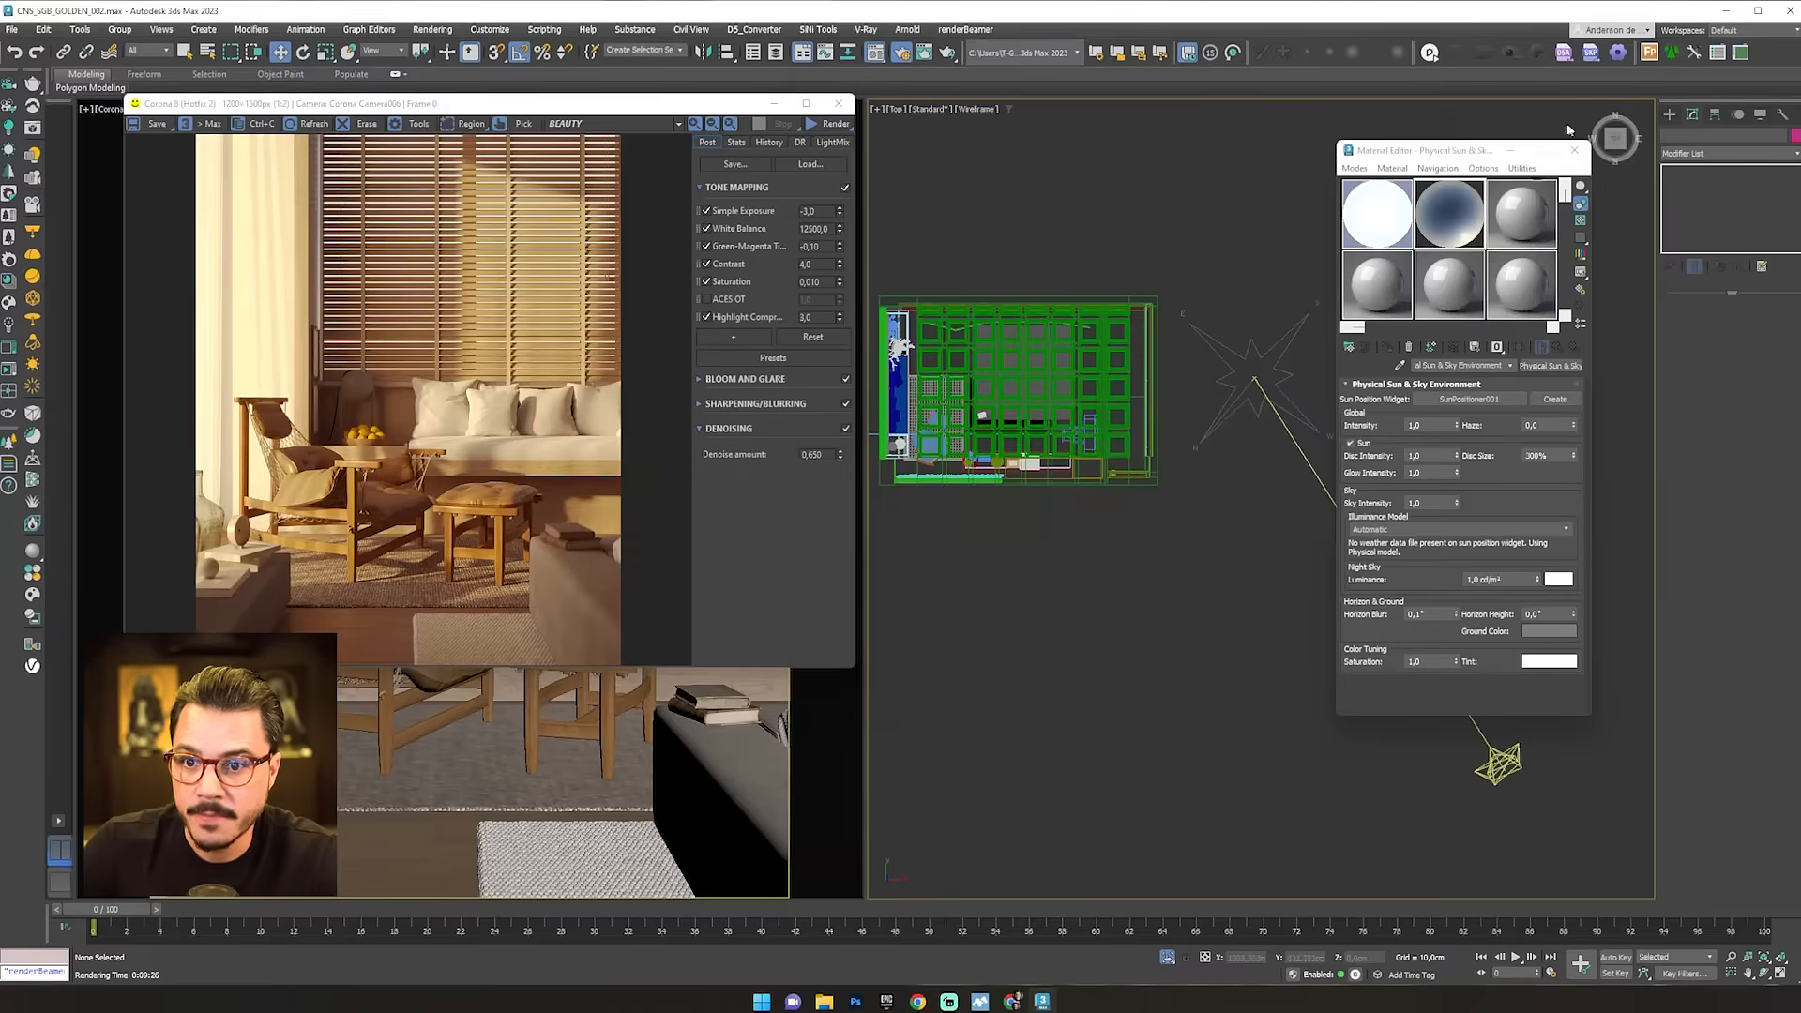
- Close the Material Editor and delete the Sun Positioner from the scene
click(1575, 150)
click(1331, 500)
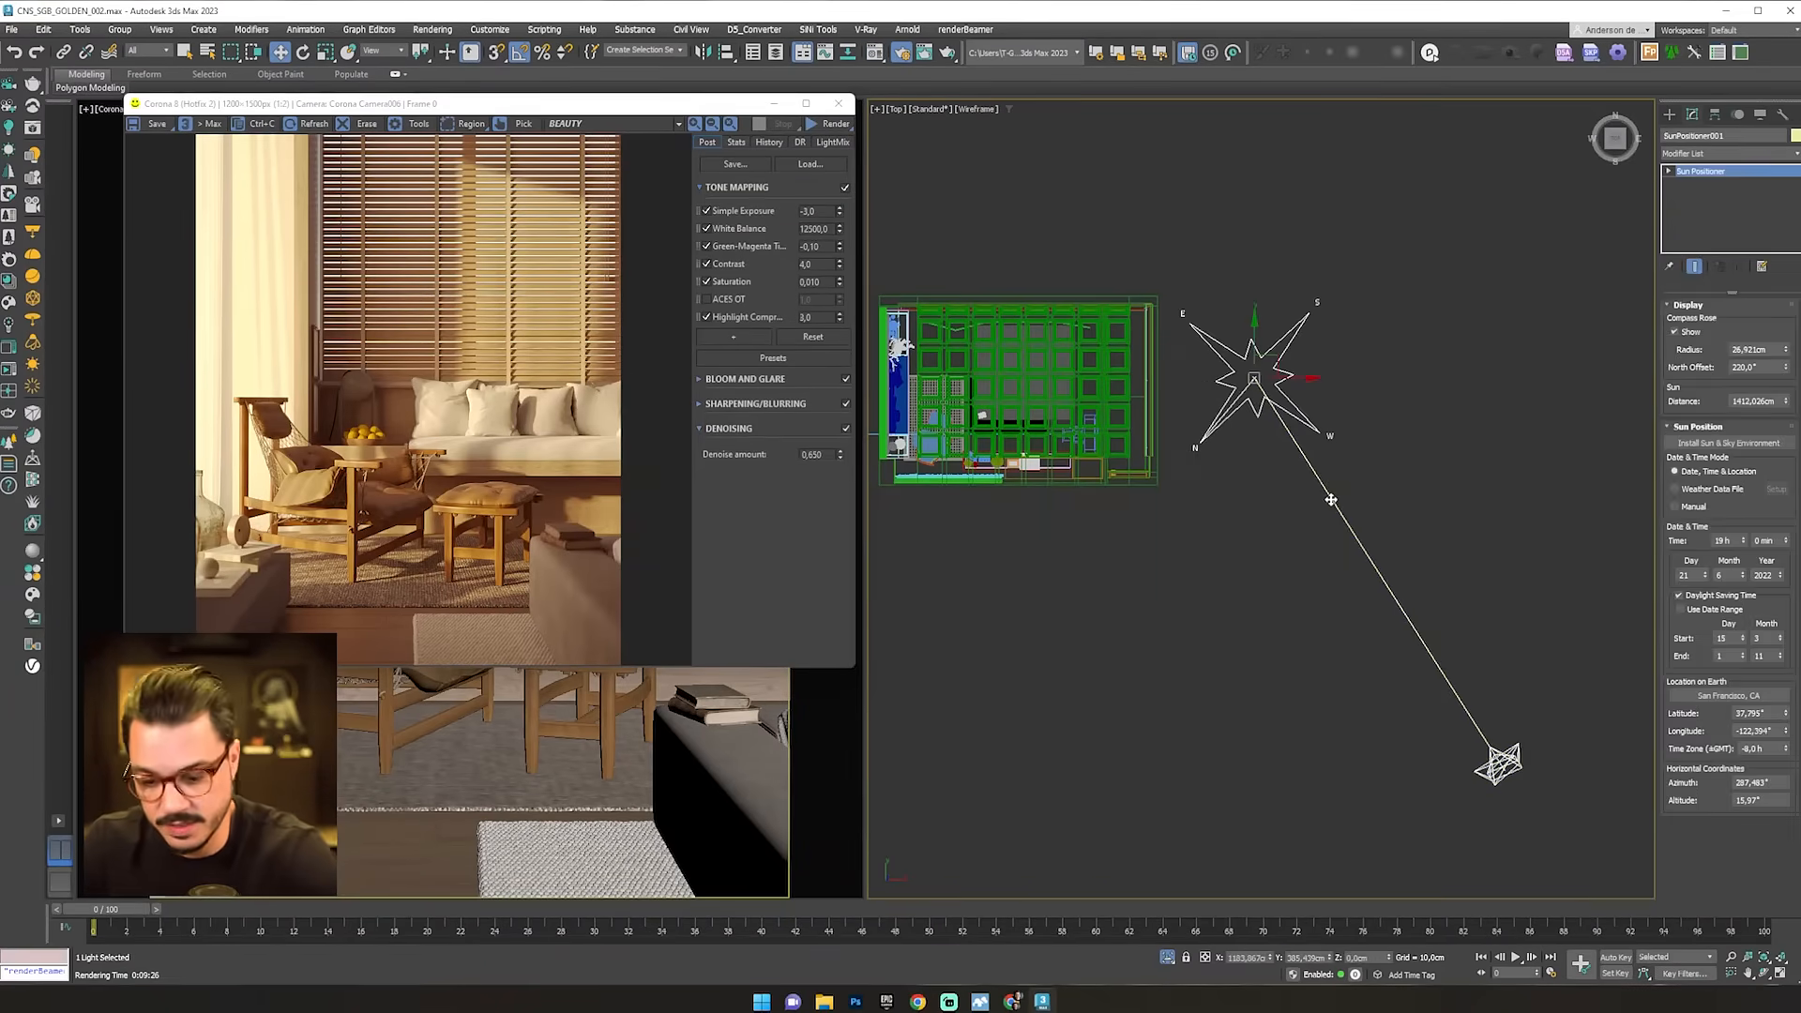
key(Delete)
middle_drag(1123, 532, 1293, 570)
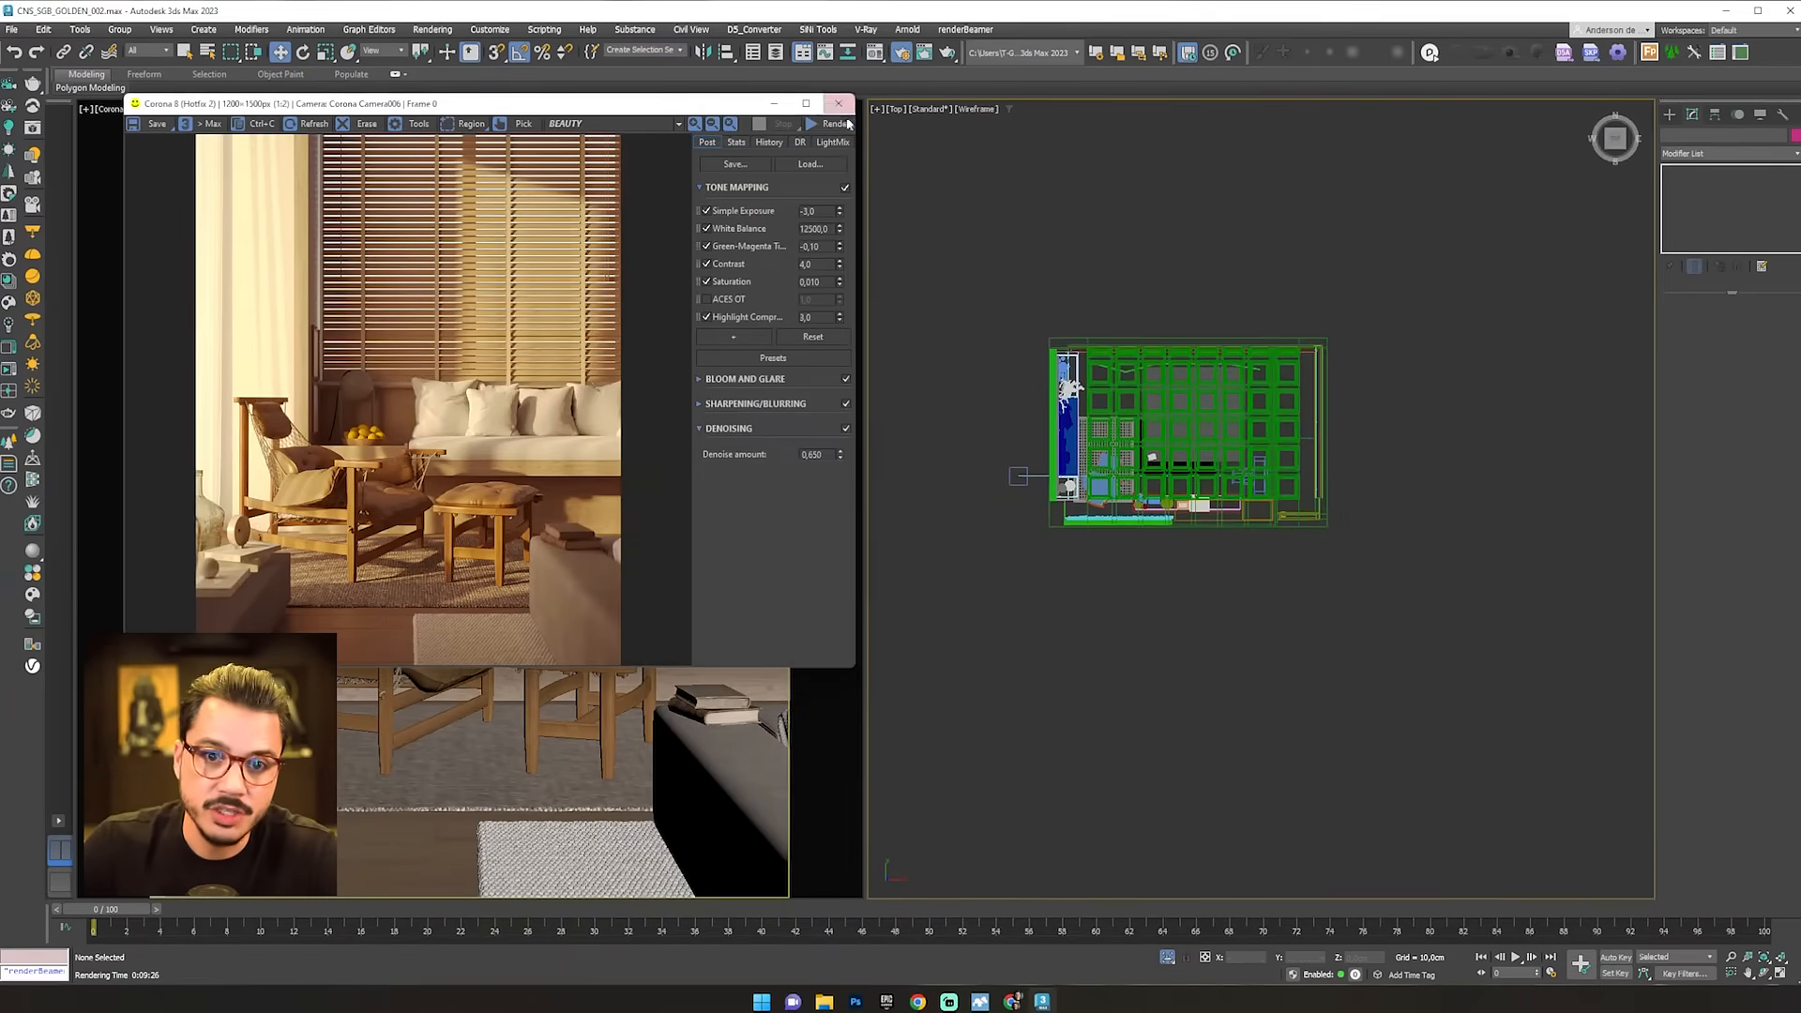
middle_drag(1194, 620, 1171, 620)
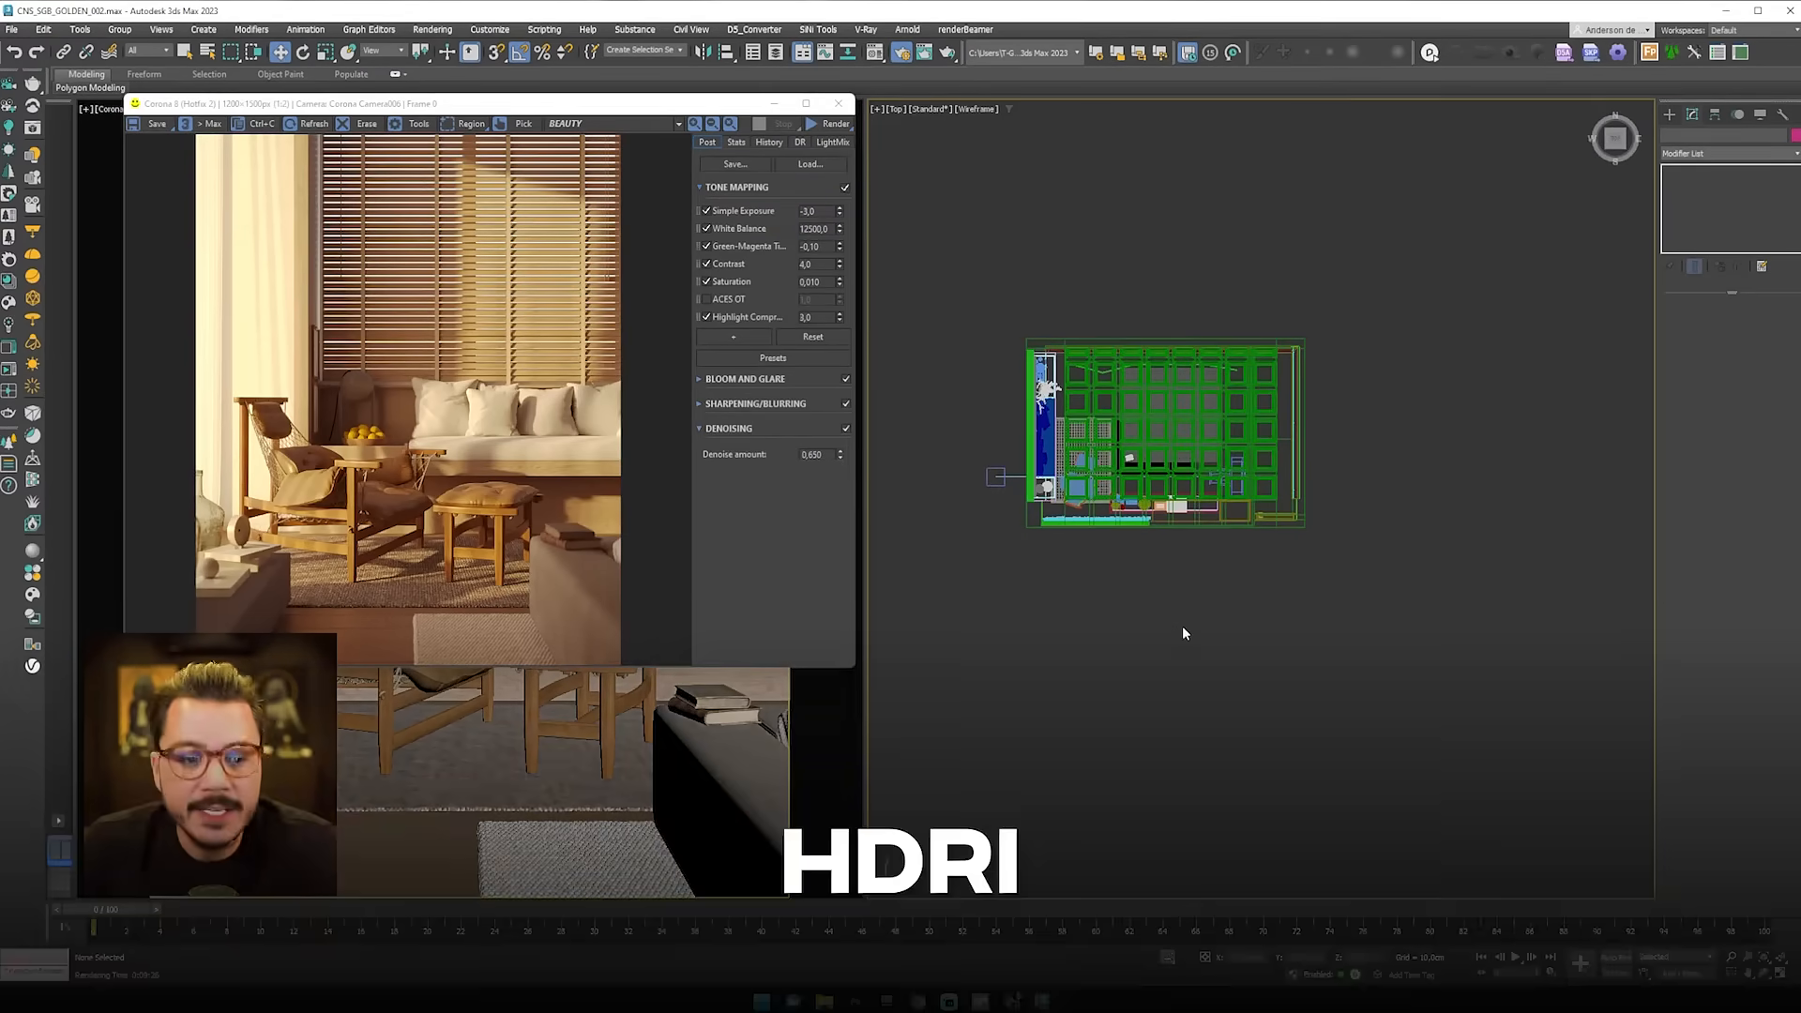
- Switch to the browser, open the HDRIs library on polyhaven.com, and browse the available environments
click(1011, 1002)
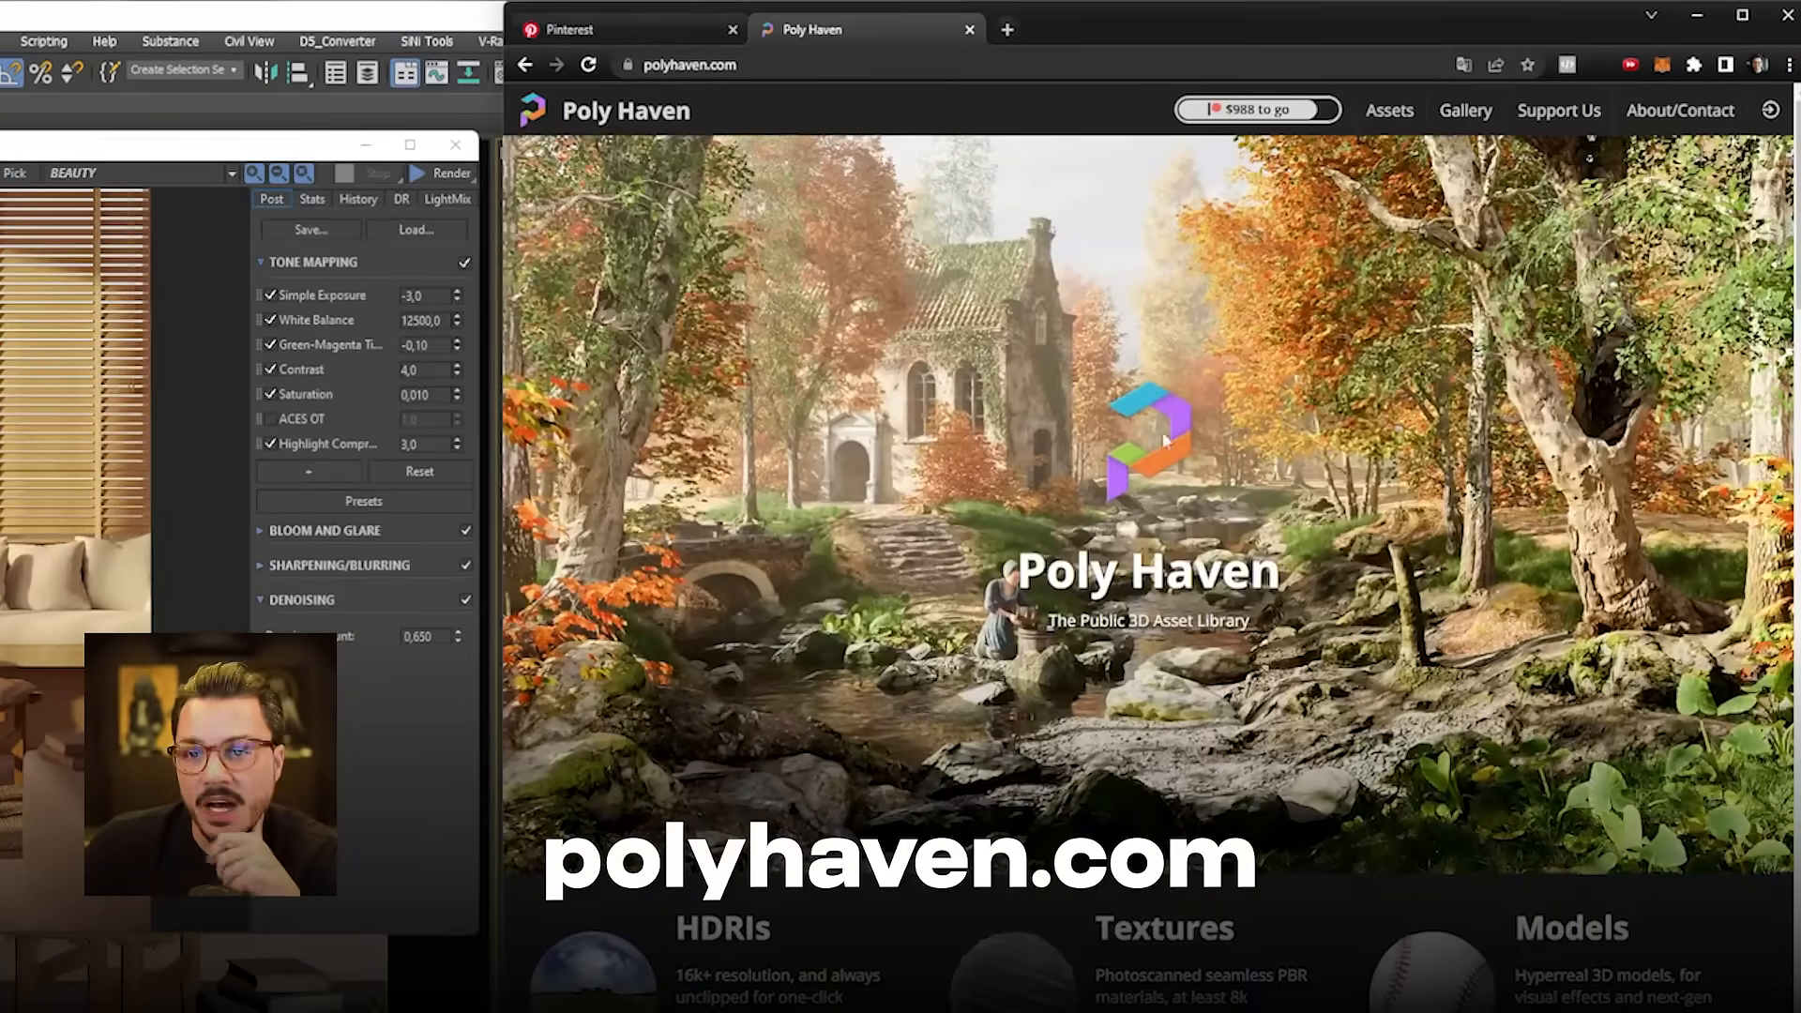
scroll(1333, 375, down, 2)
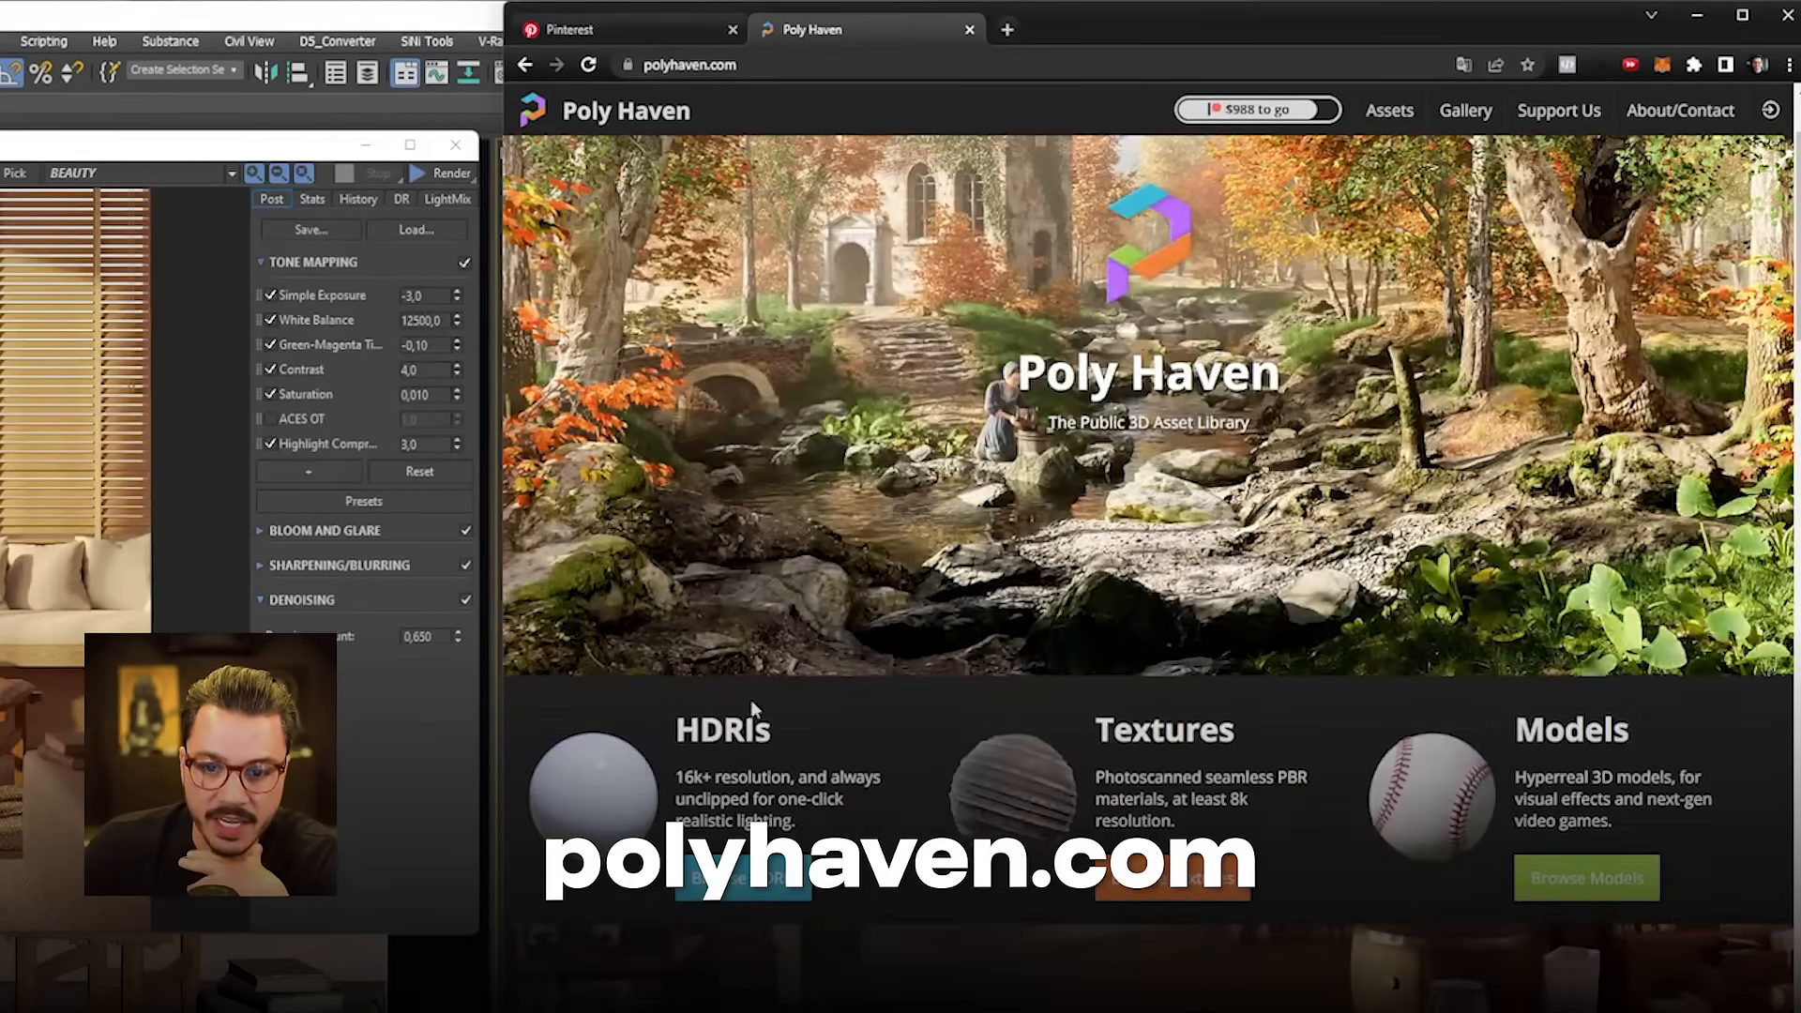
click(614, 802)
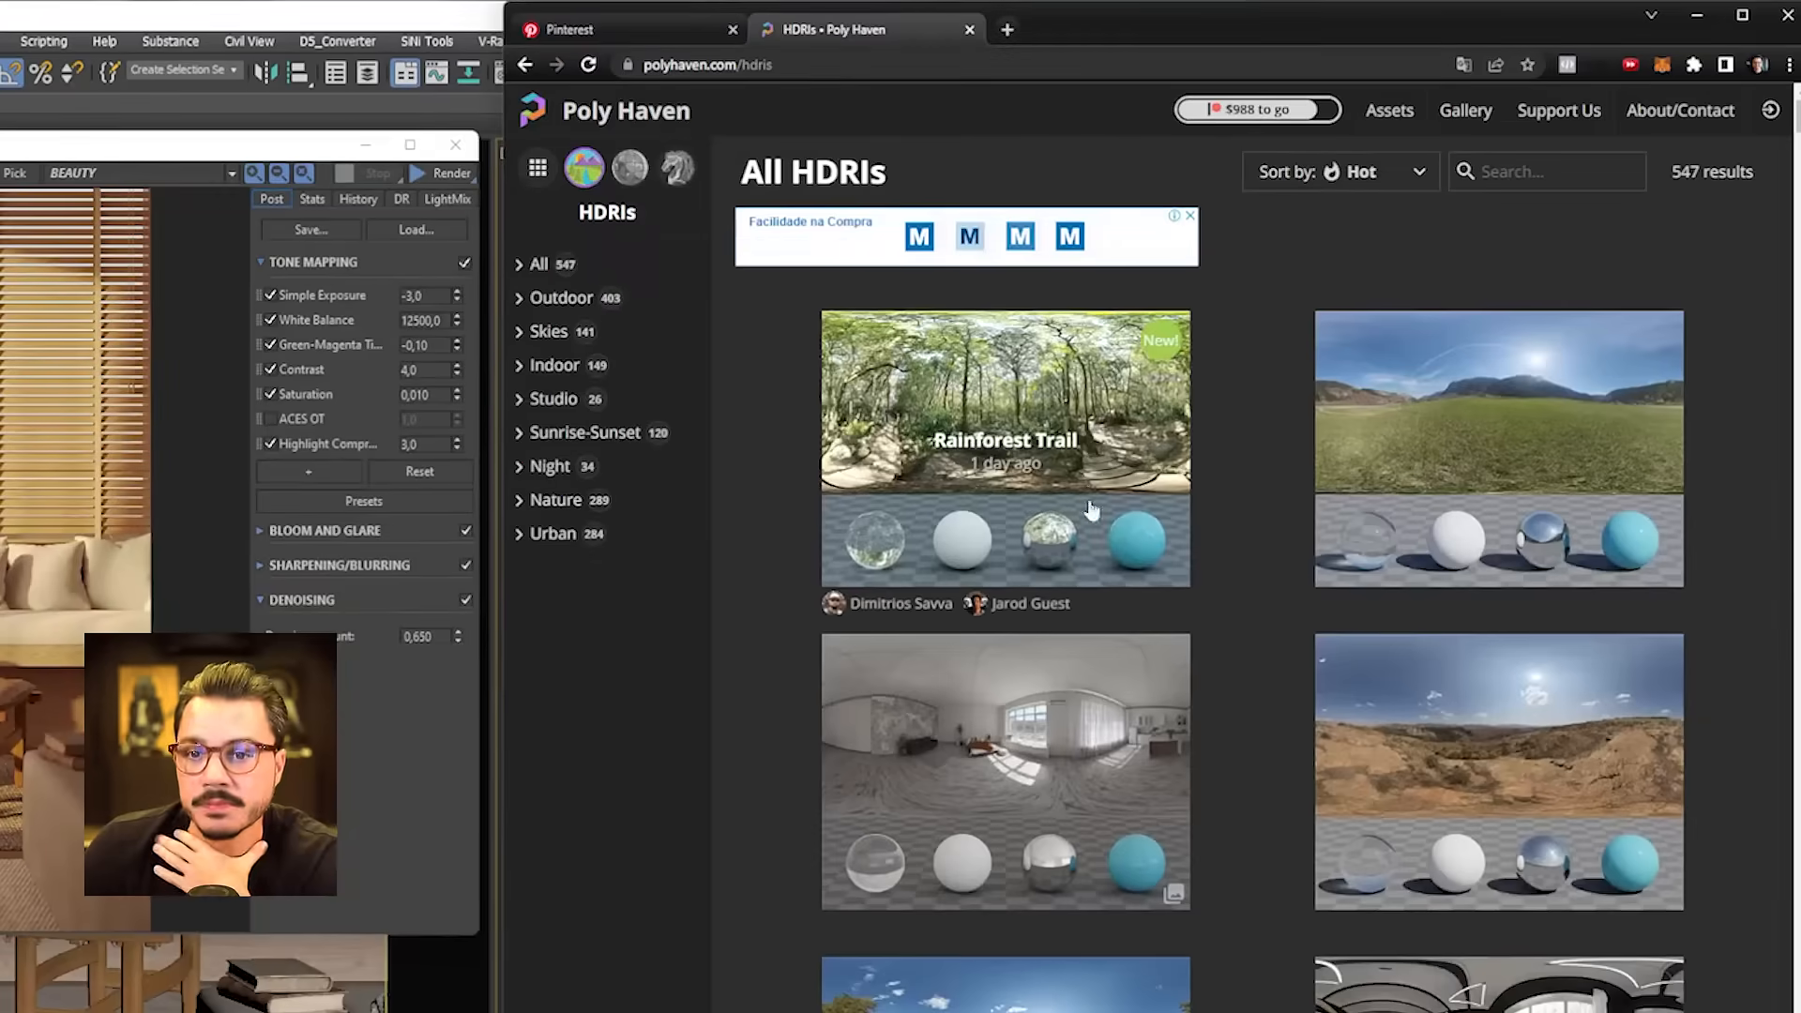
scroll(1041, 550, down, 6)
scroll(1382, 667, down, 4)
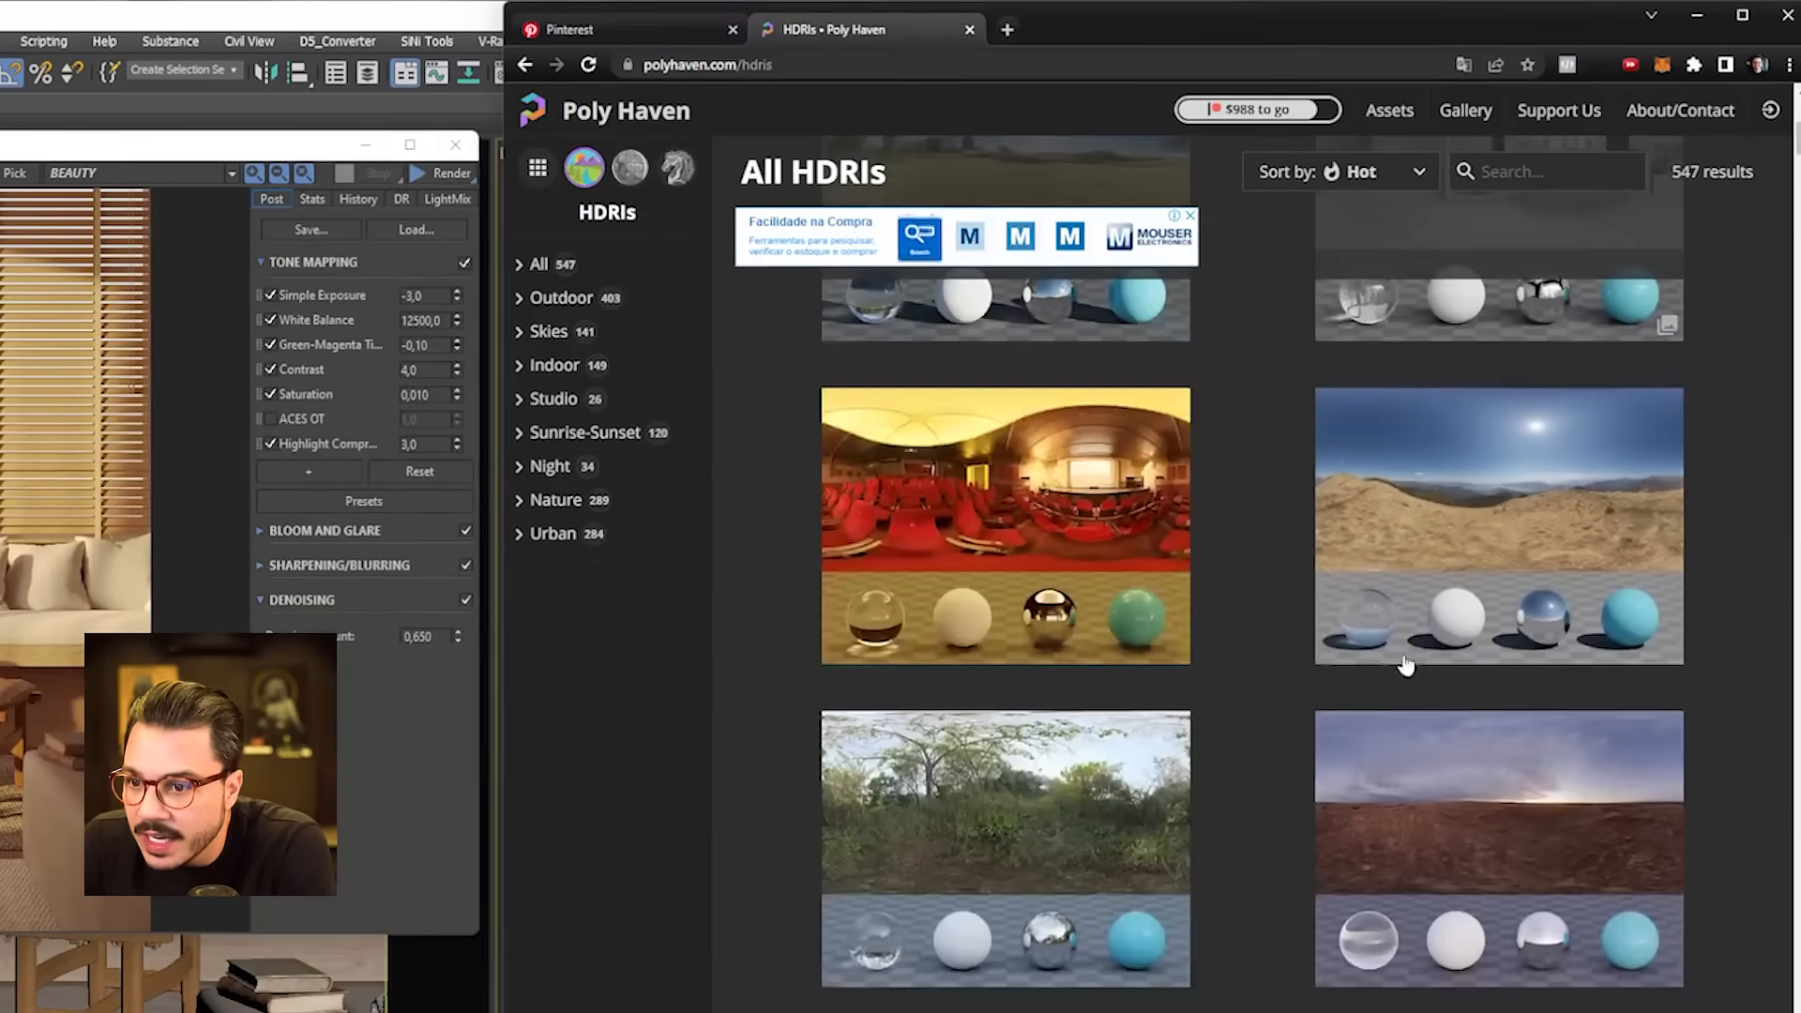
scroll(1357, 699, down, 3)
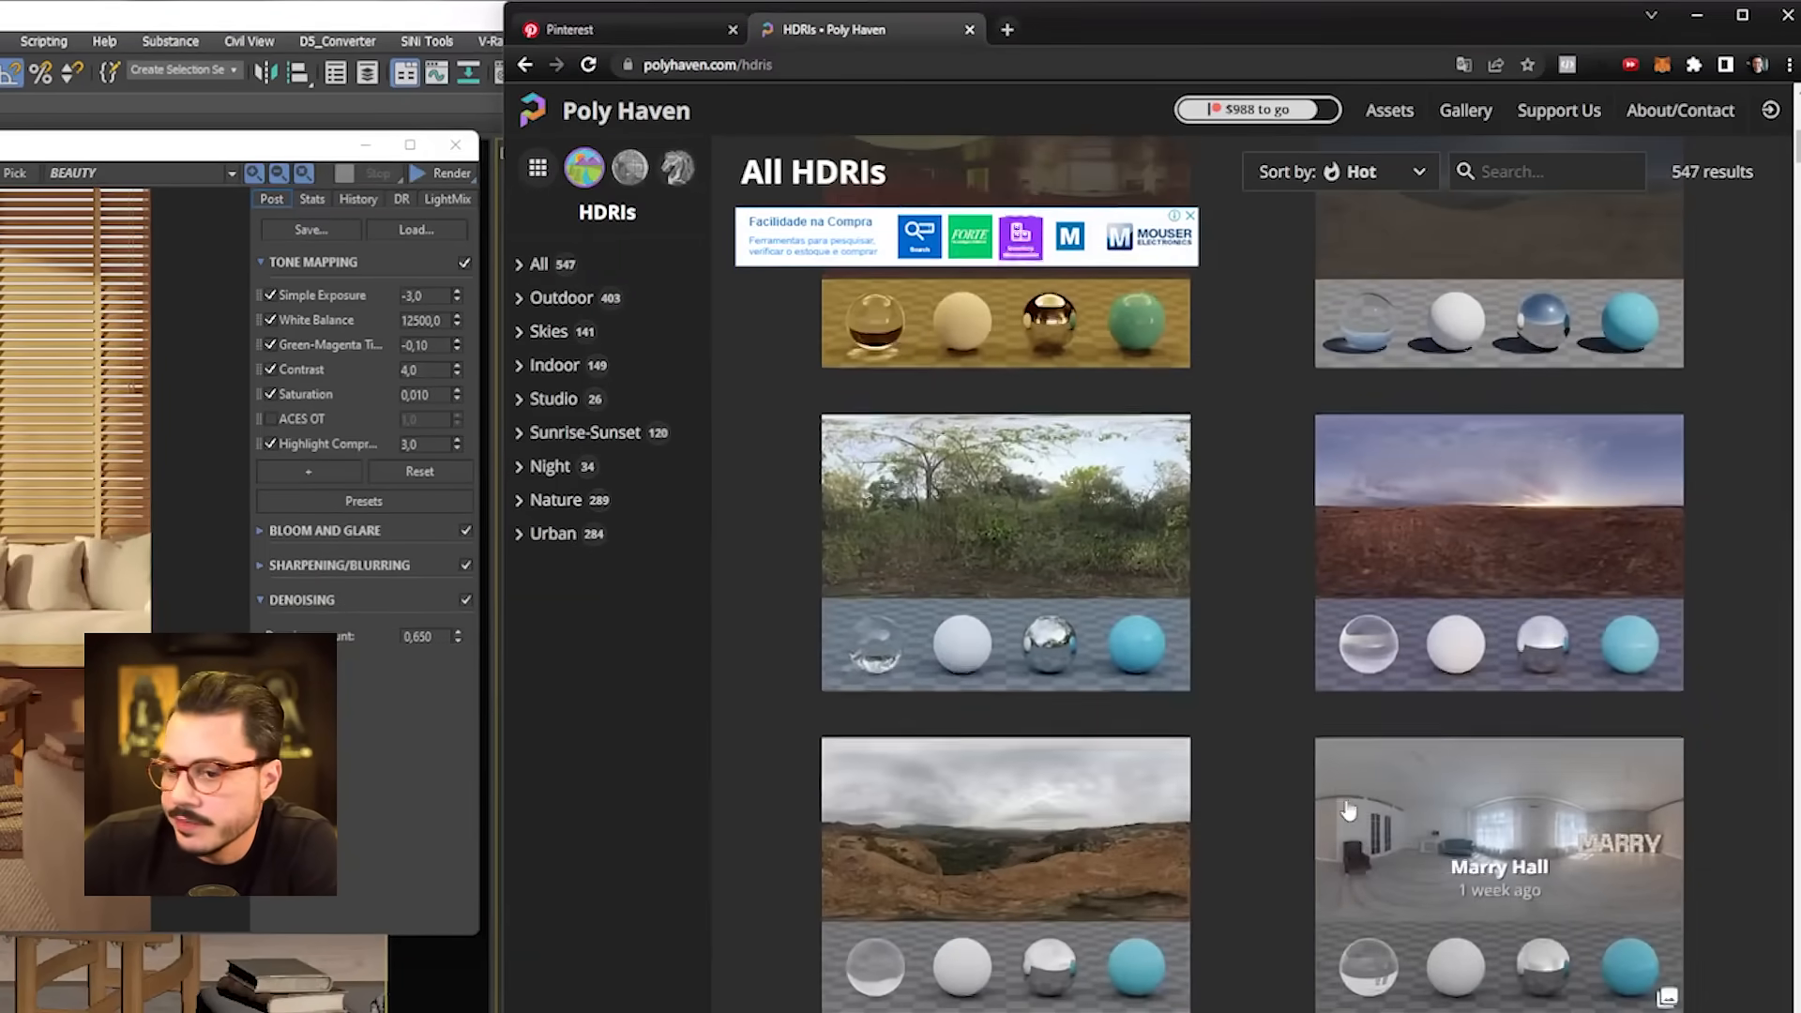
scroll(1339, 808, up, 10)
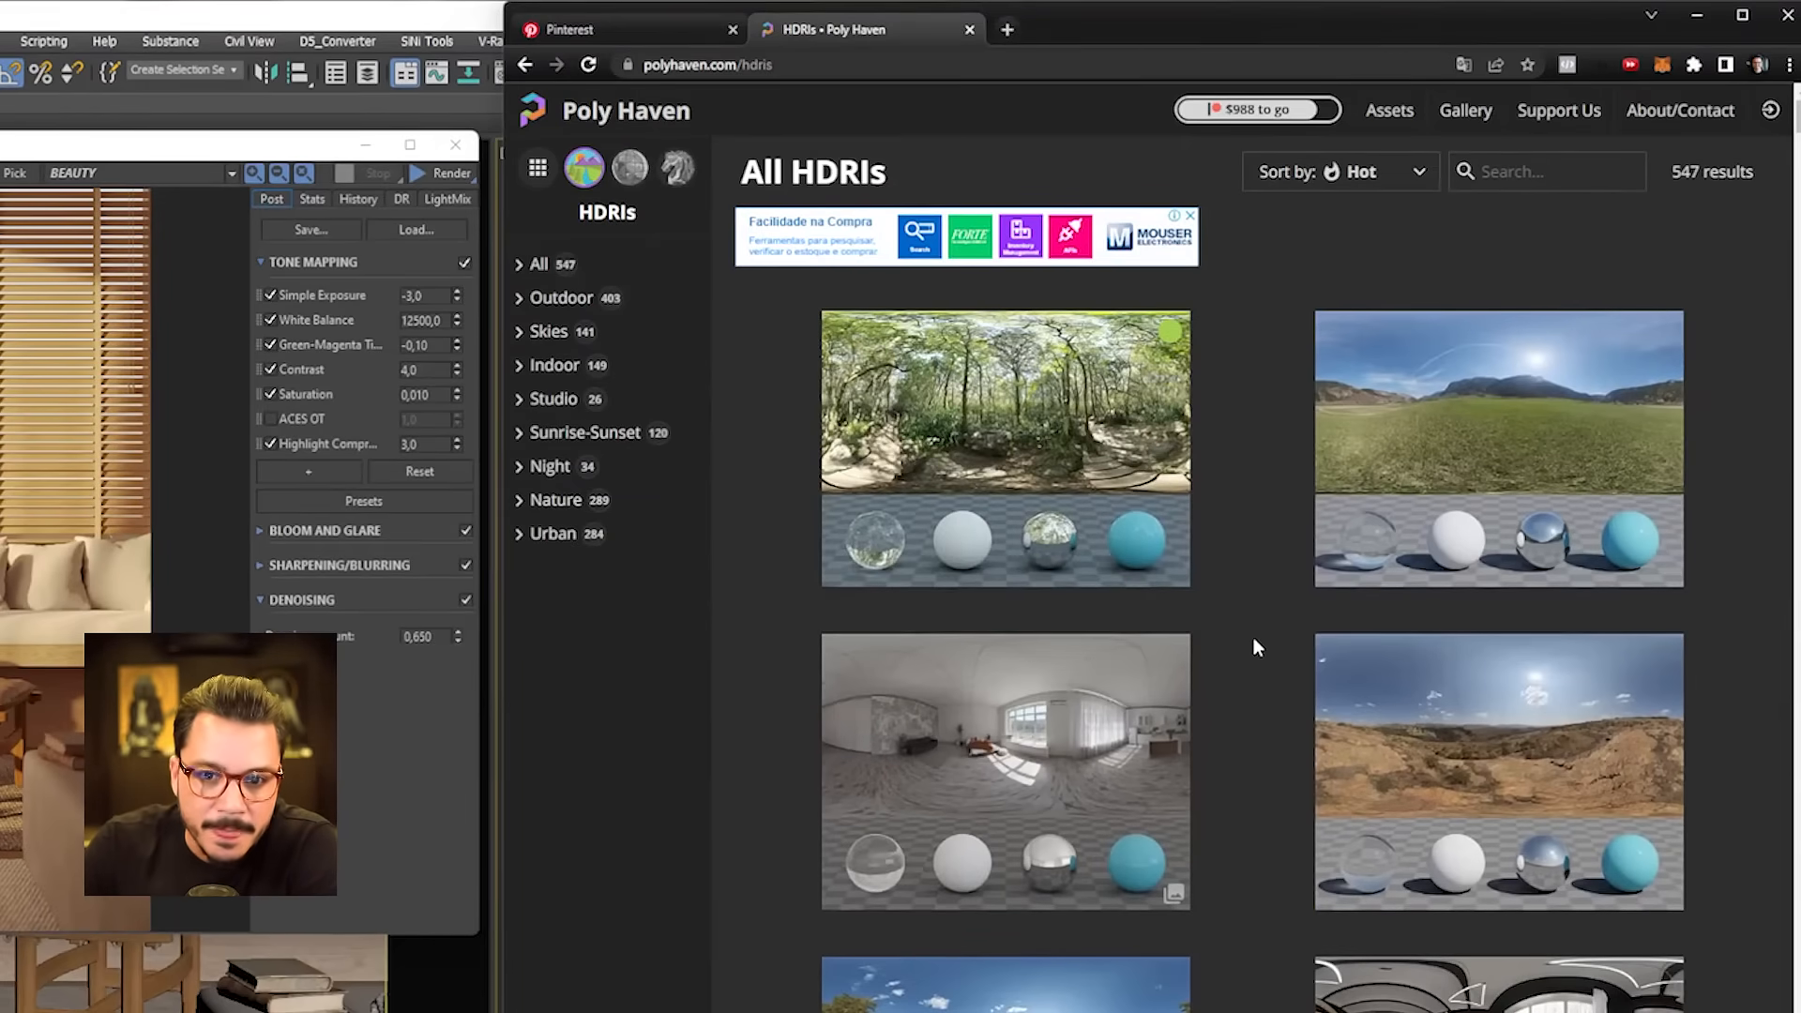
- Narrow the Poly Haven HDRIs to Sunrise-Sunset > Skies and look through them for a low warm sun
click(582, 436)
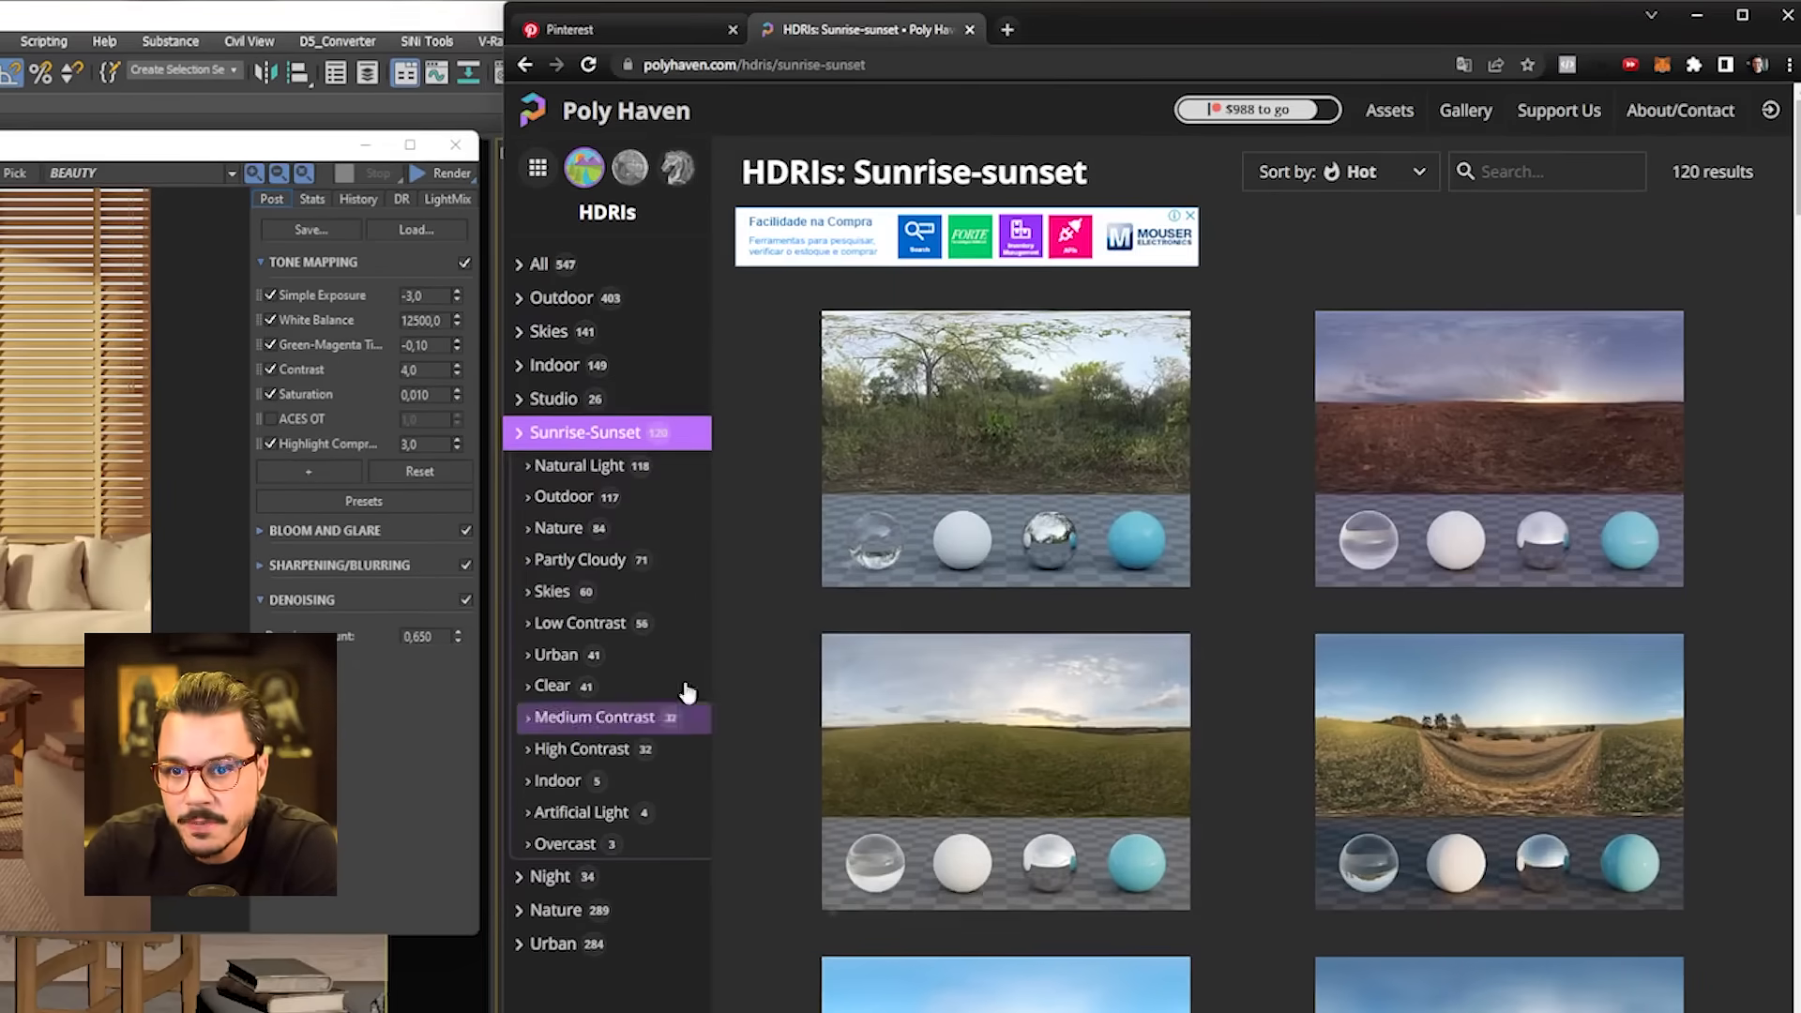
click(533, 598)
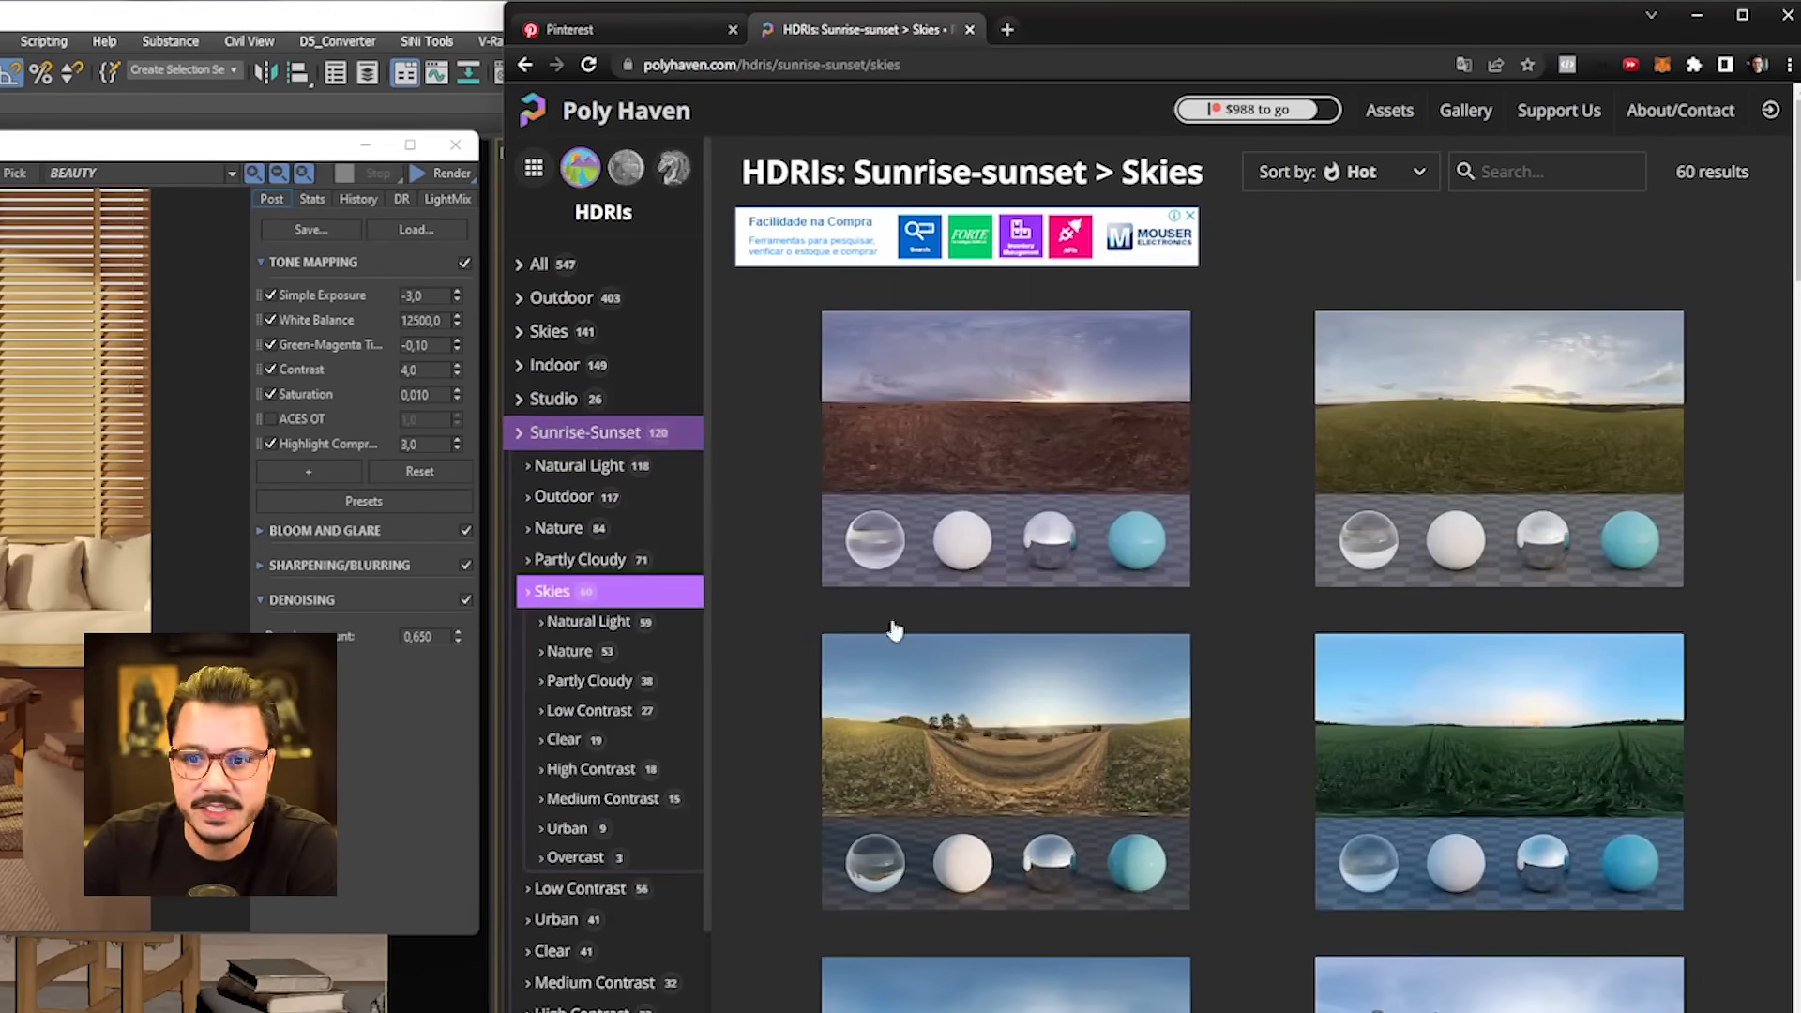
scroll(1094, 450, down, 3)
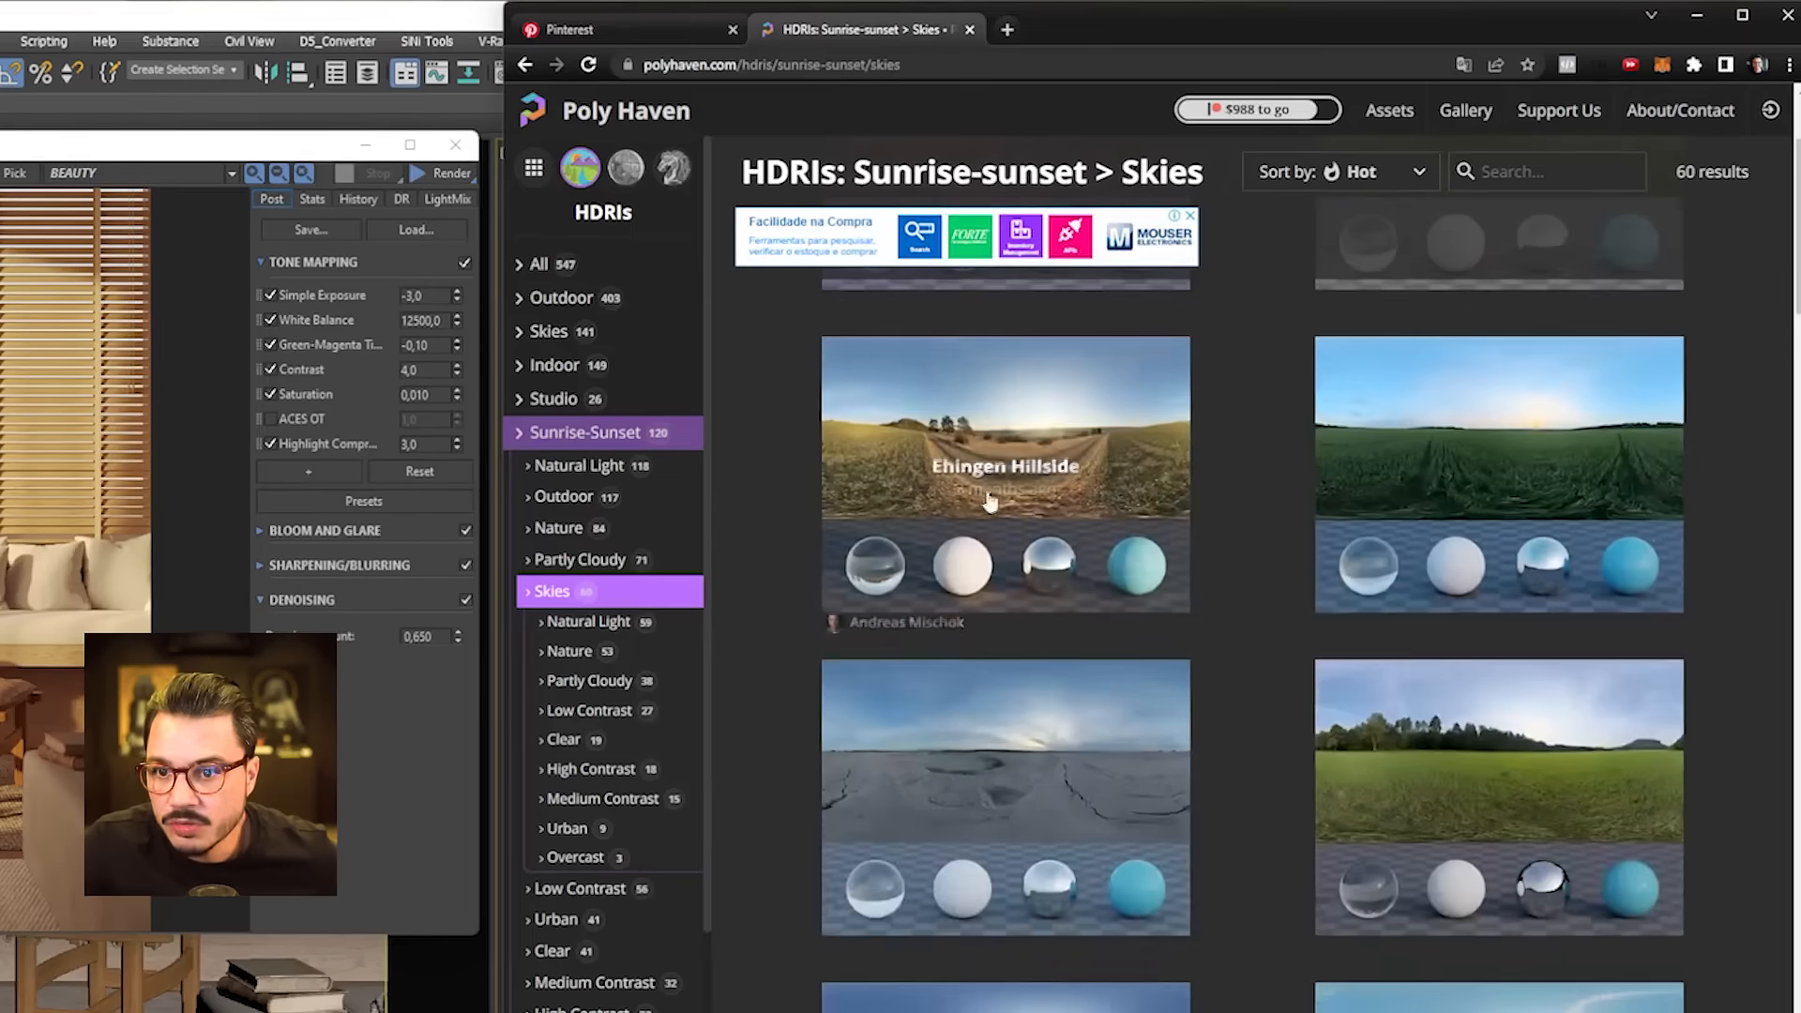
scroll(1244, 538, down, 5)
scroll(1313, 600, up, 5)
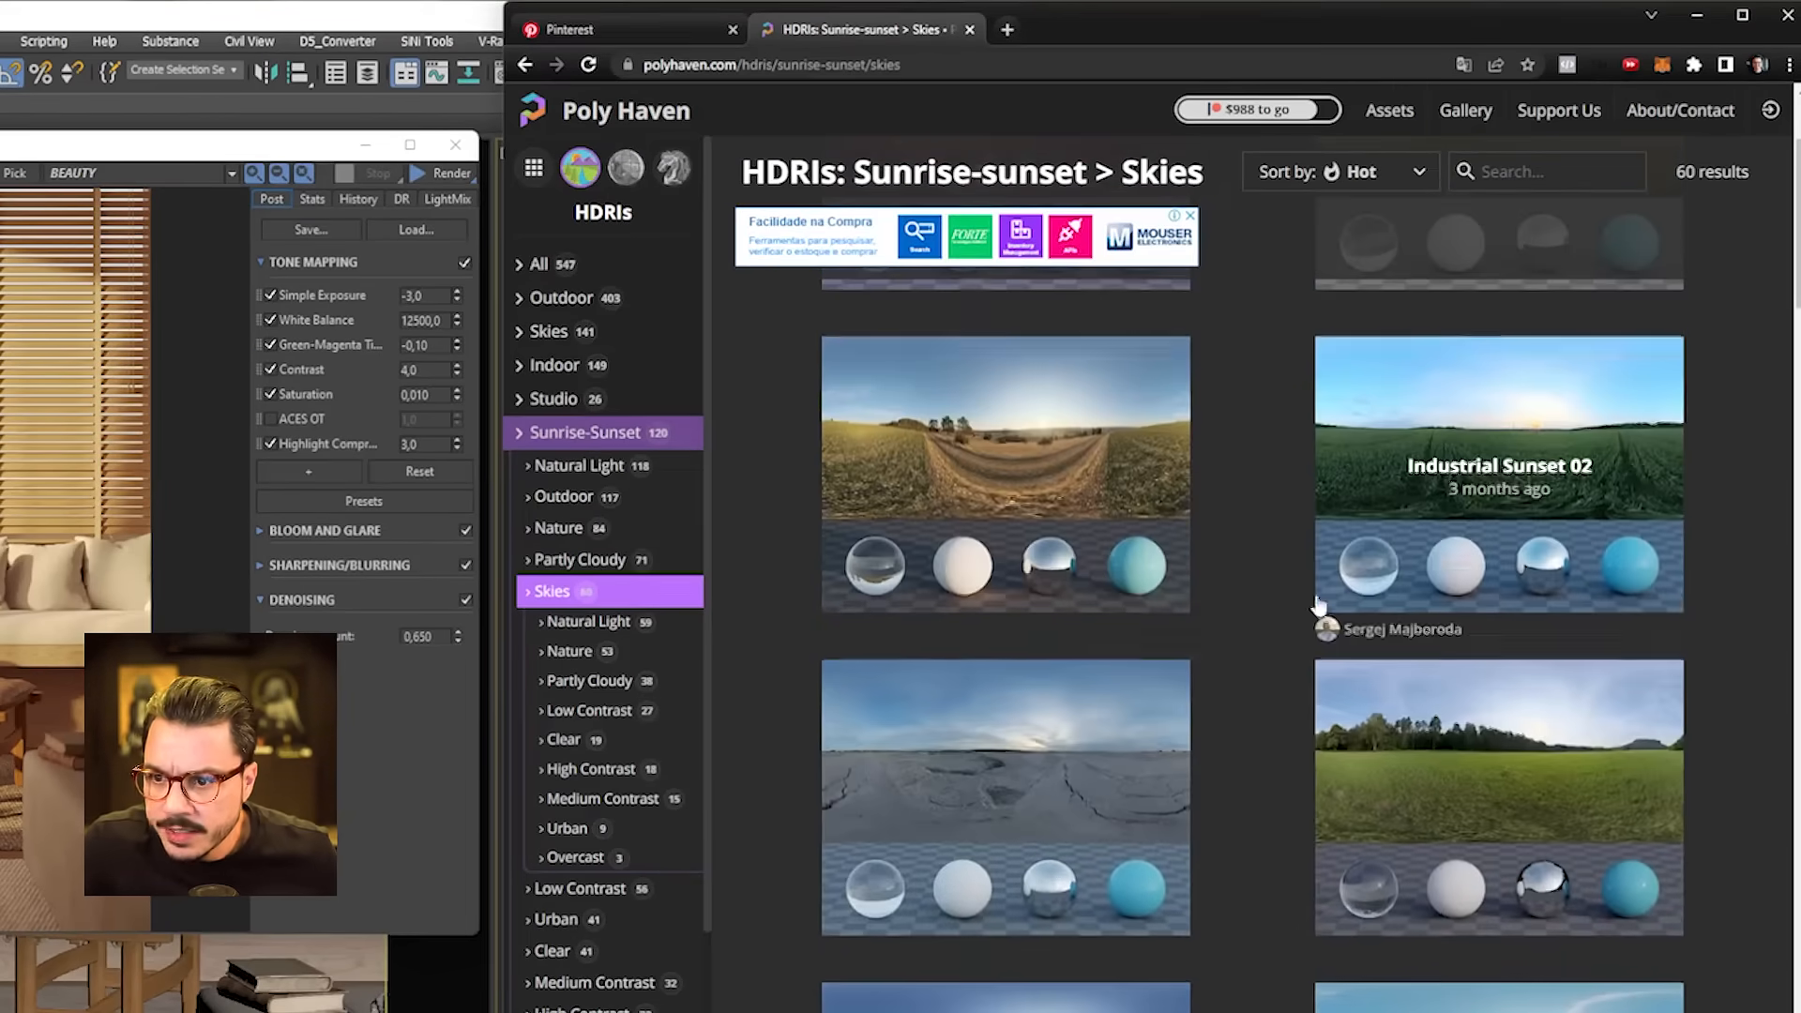
scroll(1235, 629, down, 6)
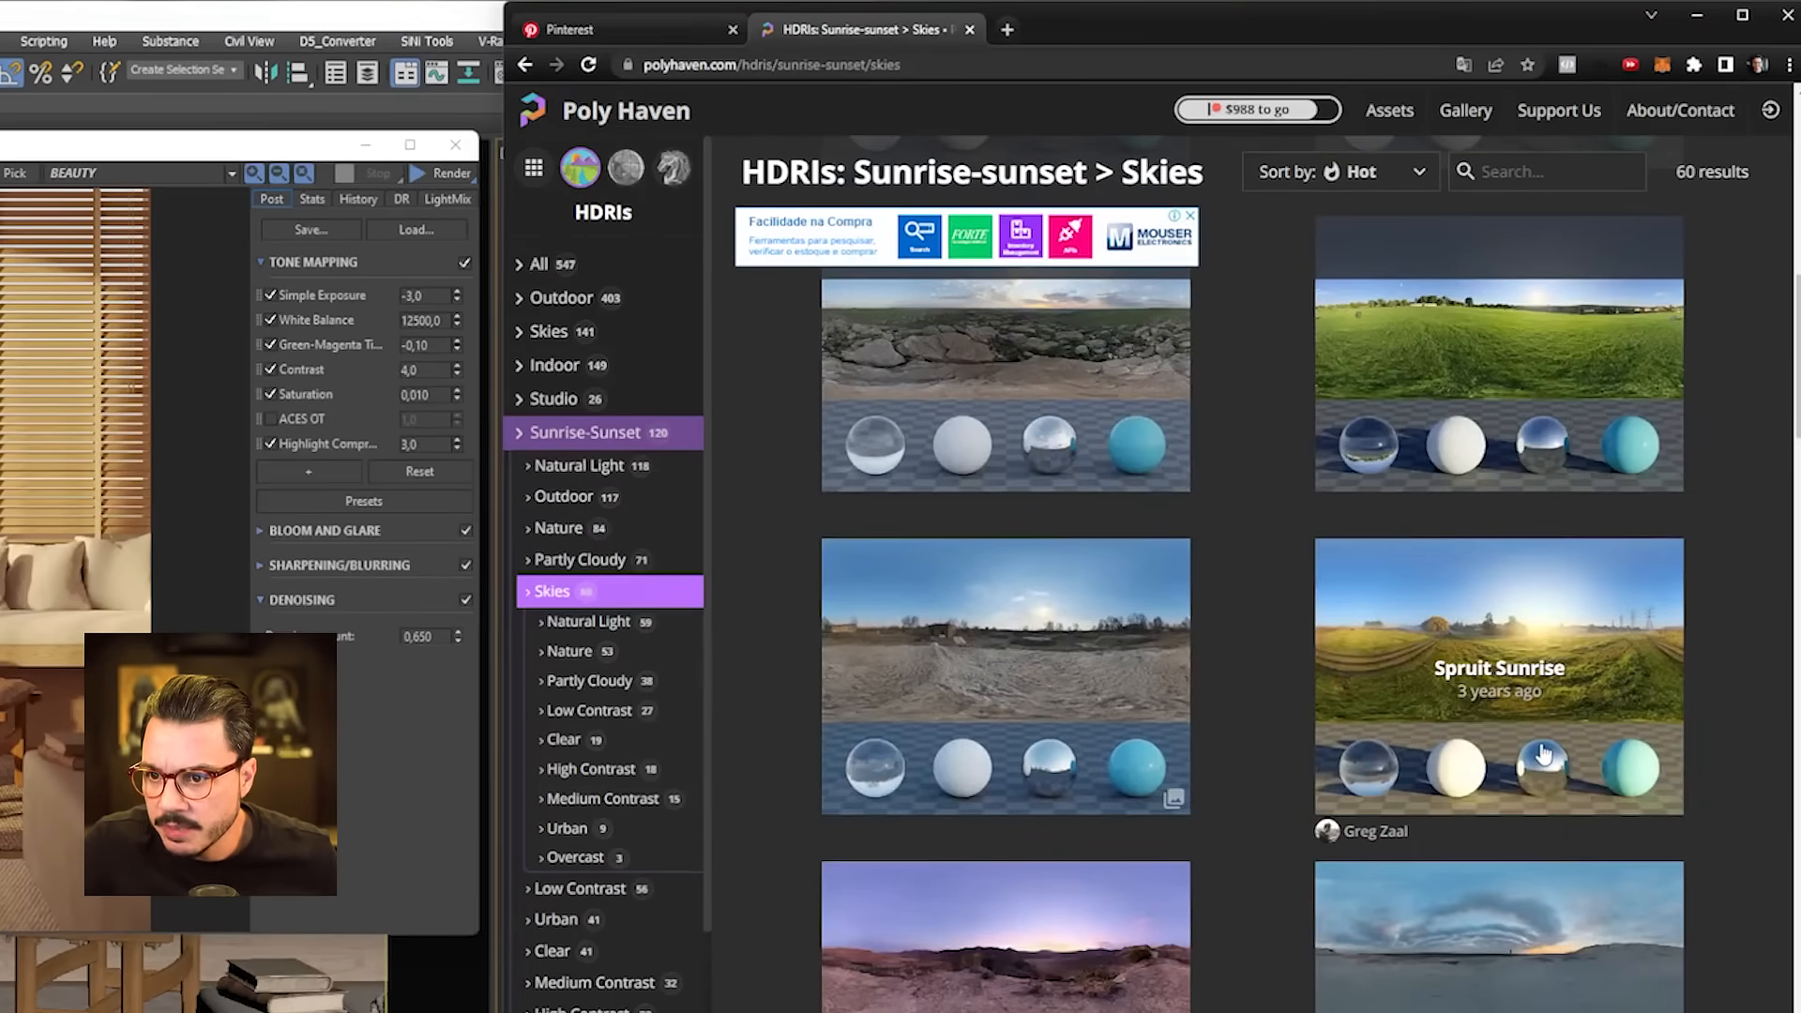
- Download the Spruit Sunrise HDRI in HDR format at 4K resolution
click(1559, 746)
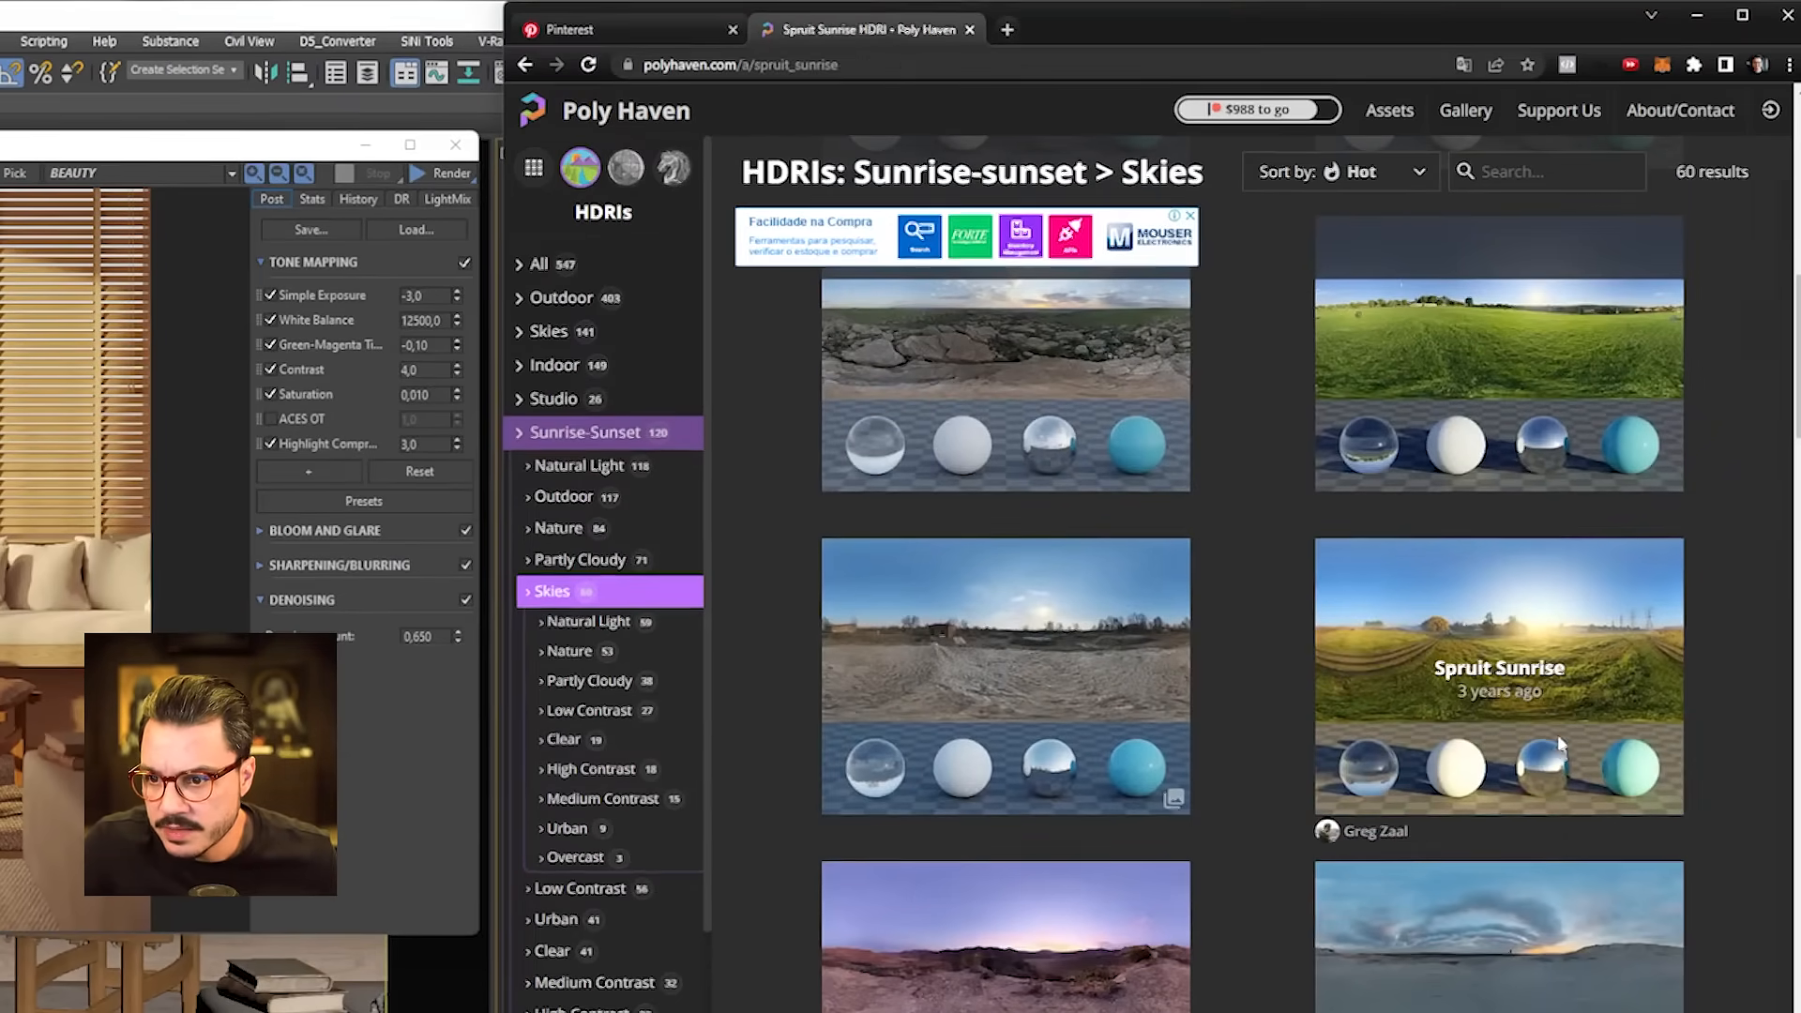
click(1500, 188)
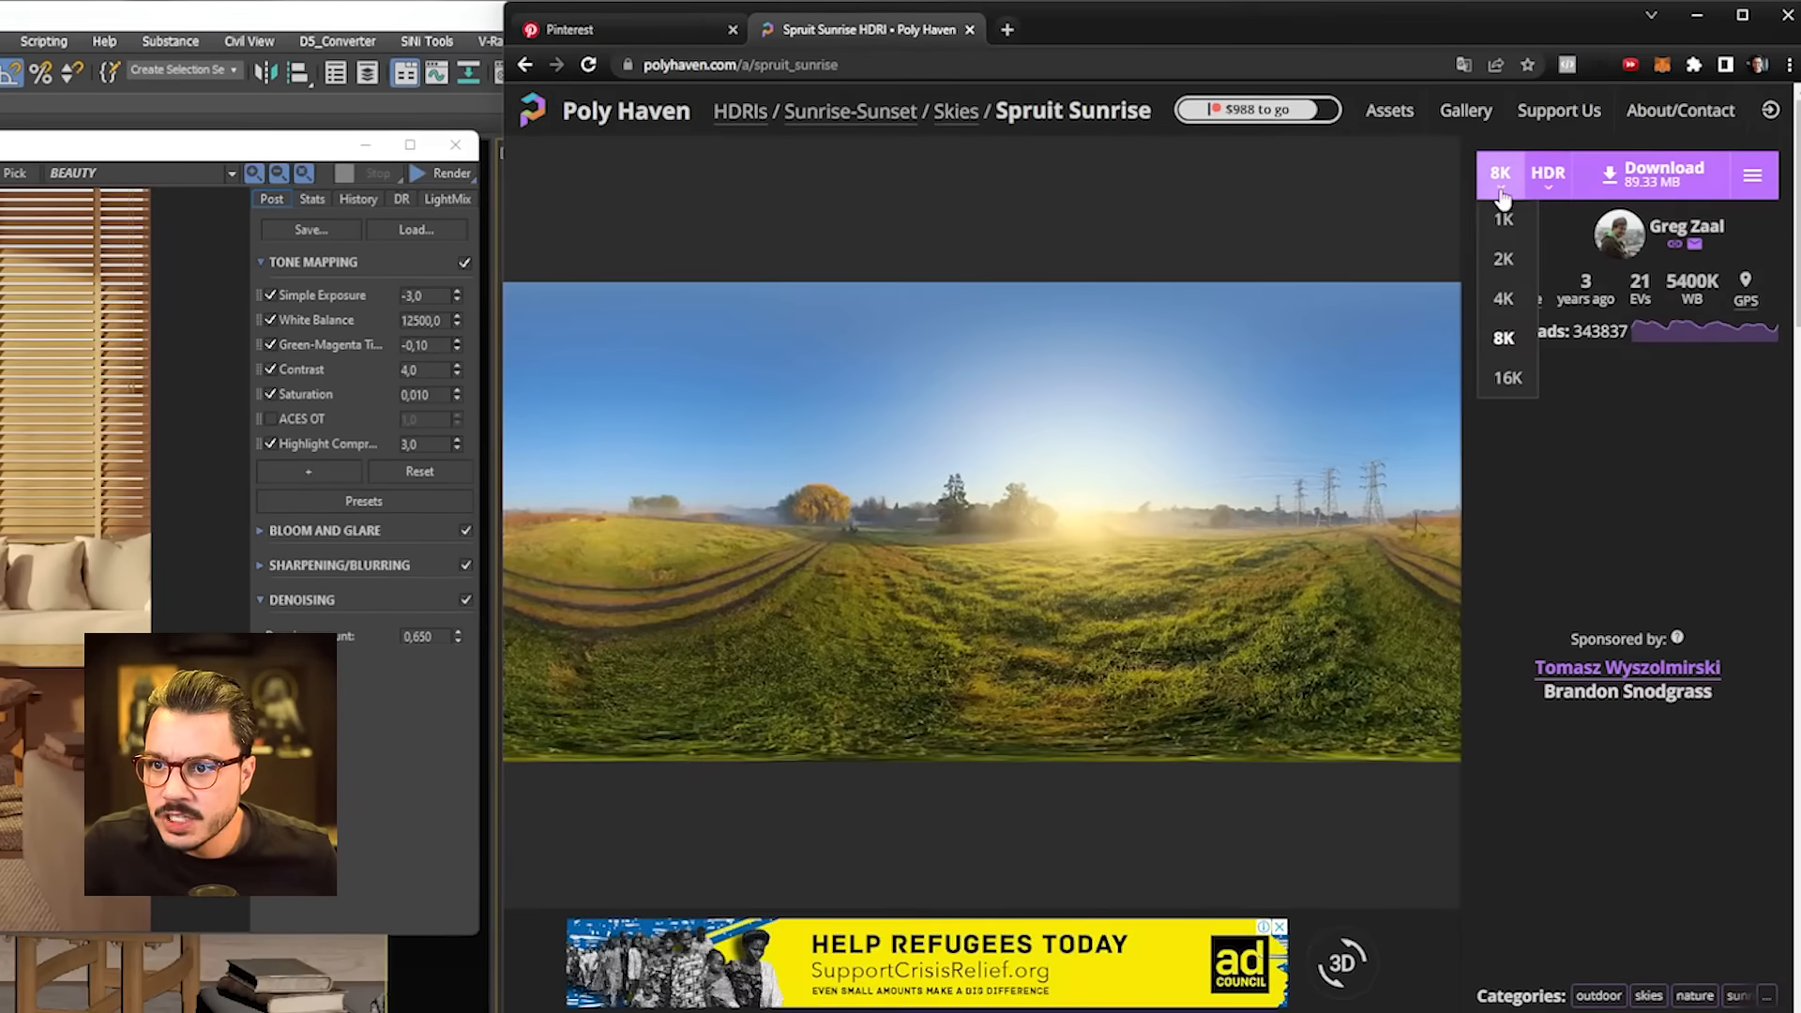
click(1500, 314)
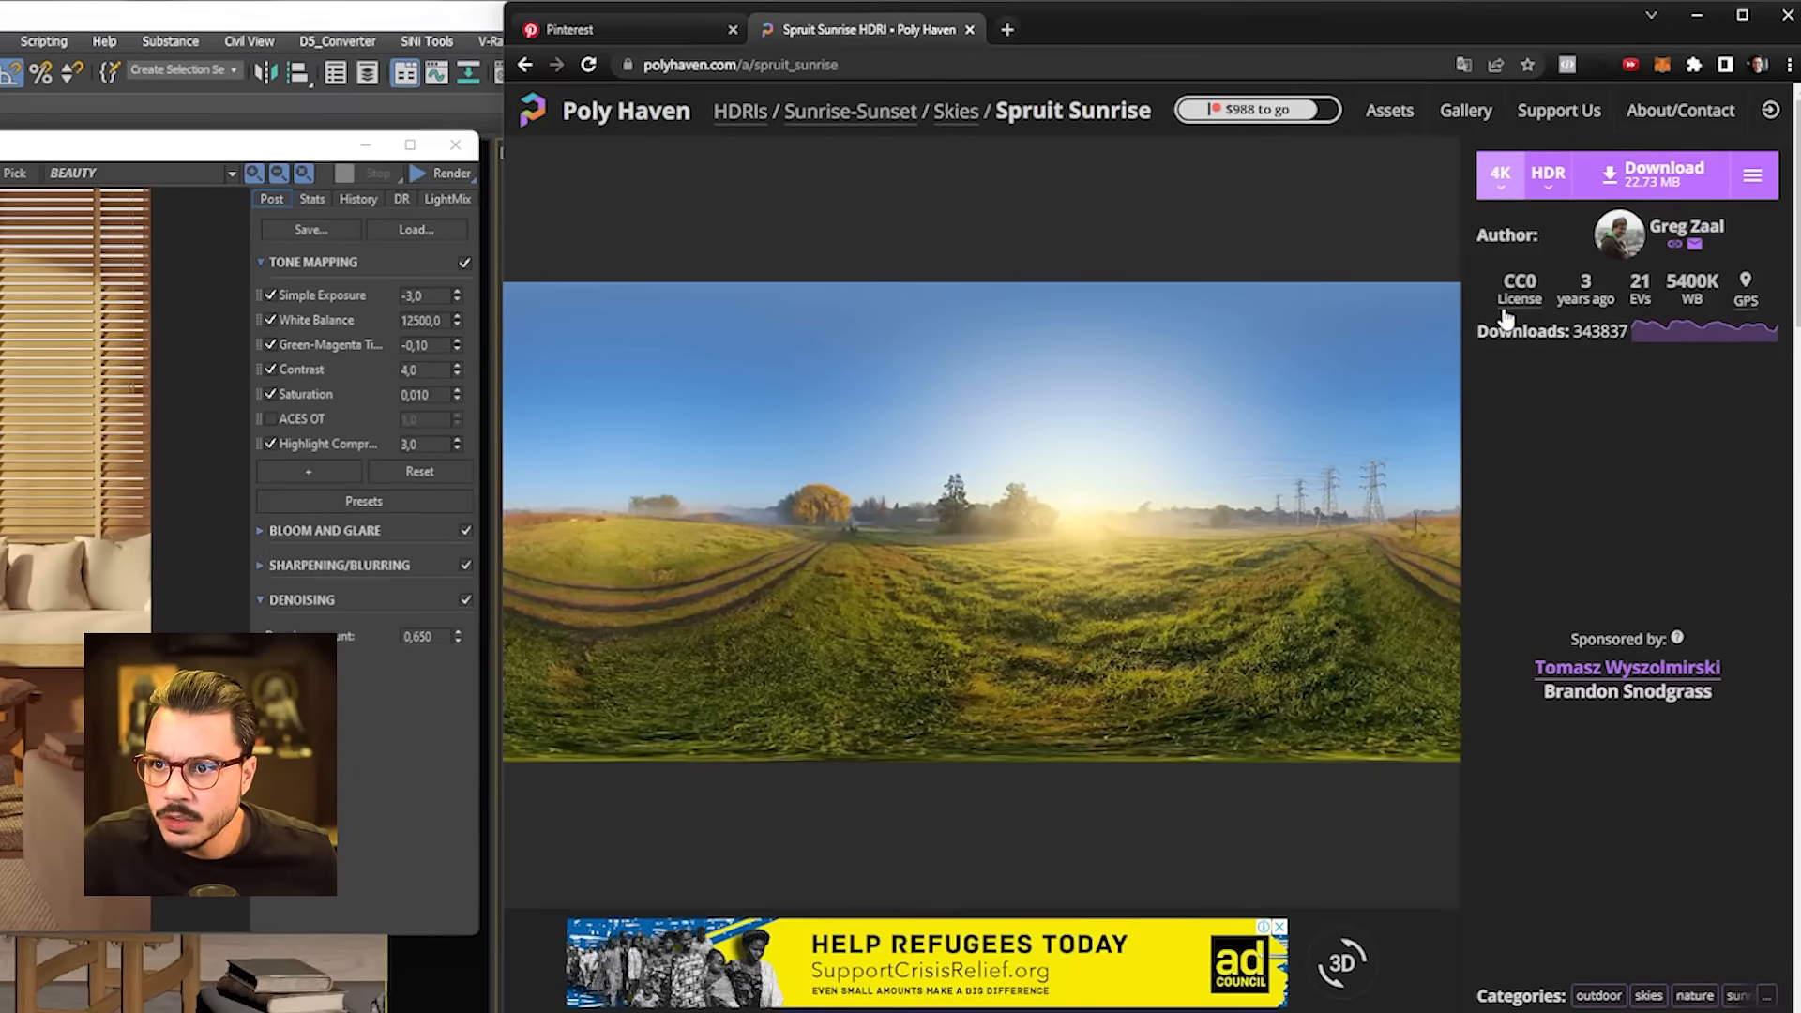
click(1651, 180)
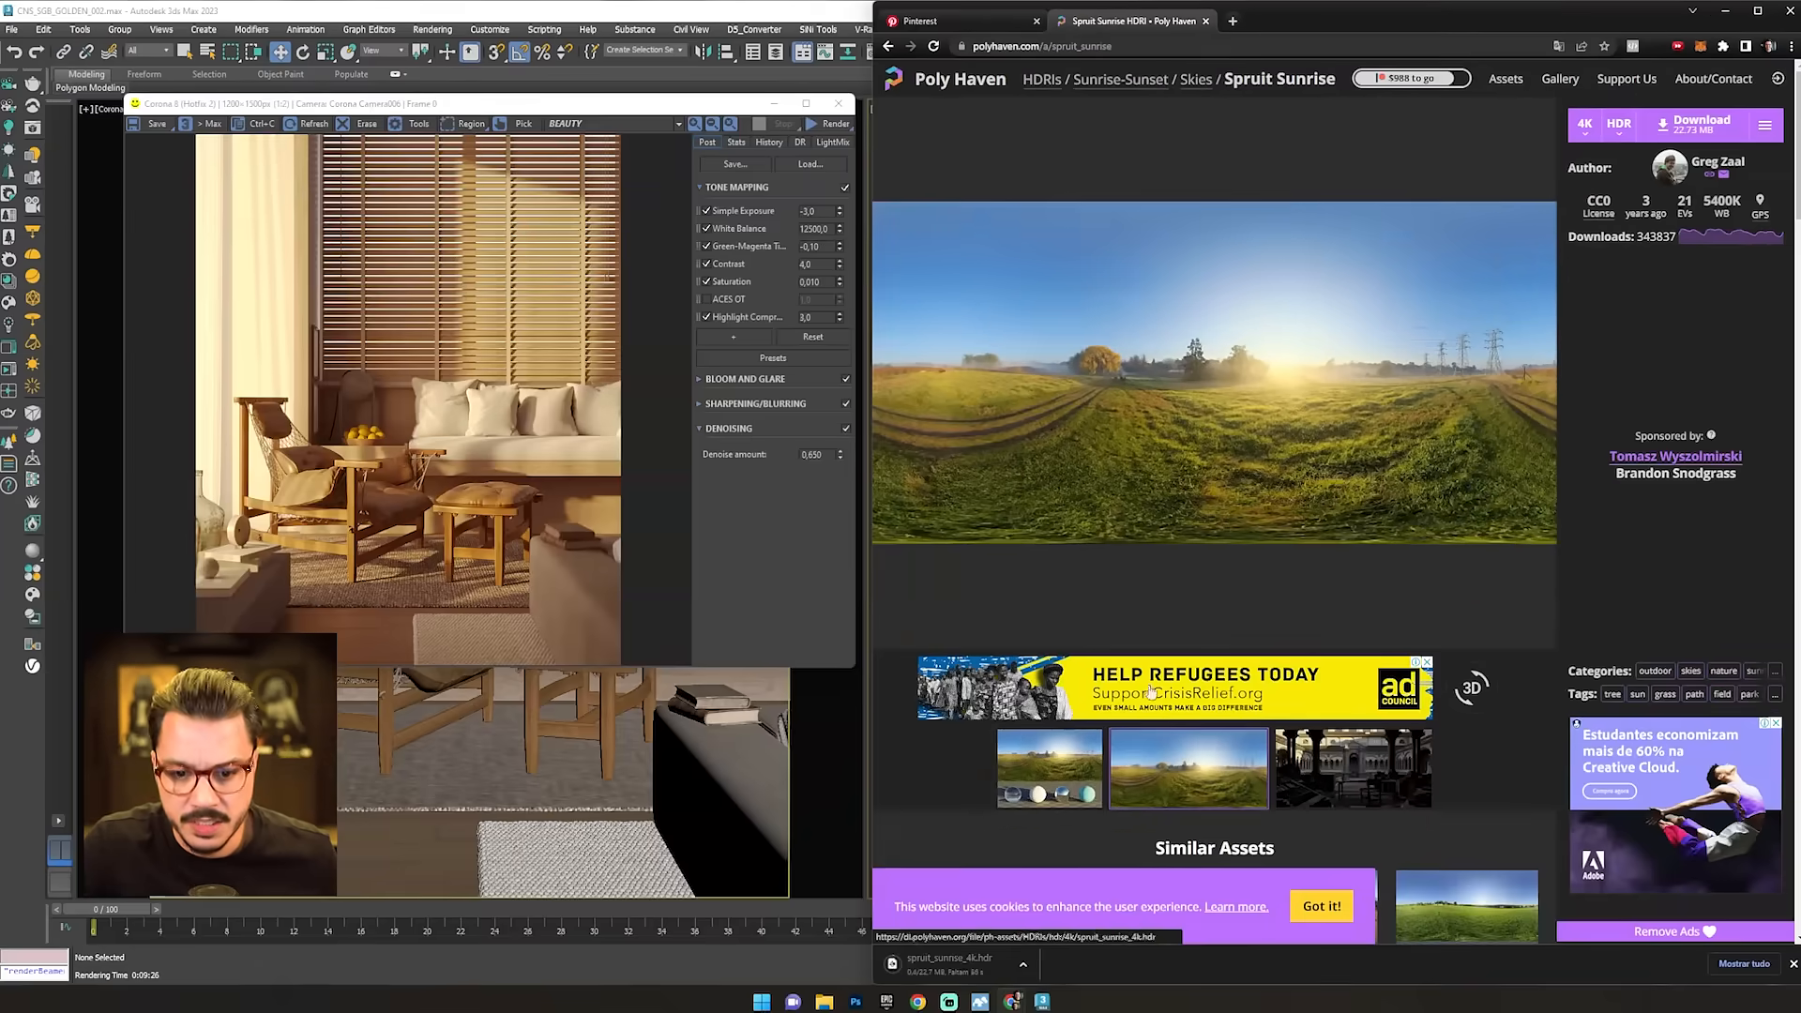
- Return to the Sunrise-Sunset > Skies listing and look through the other HDRIs further down
click(888, 47)
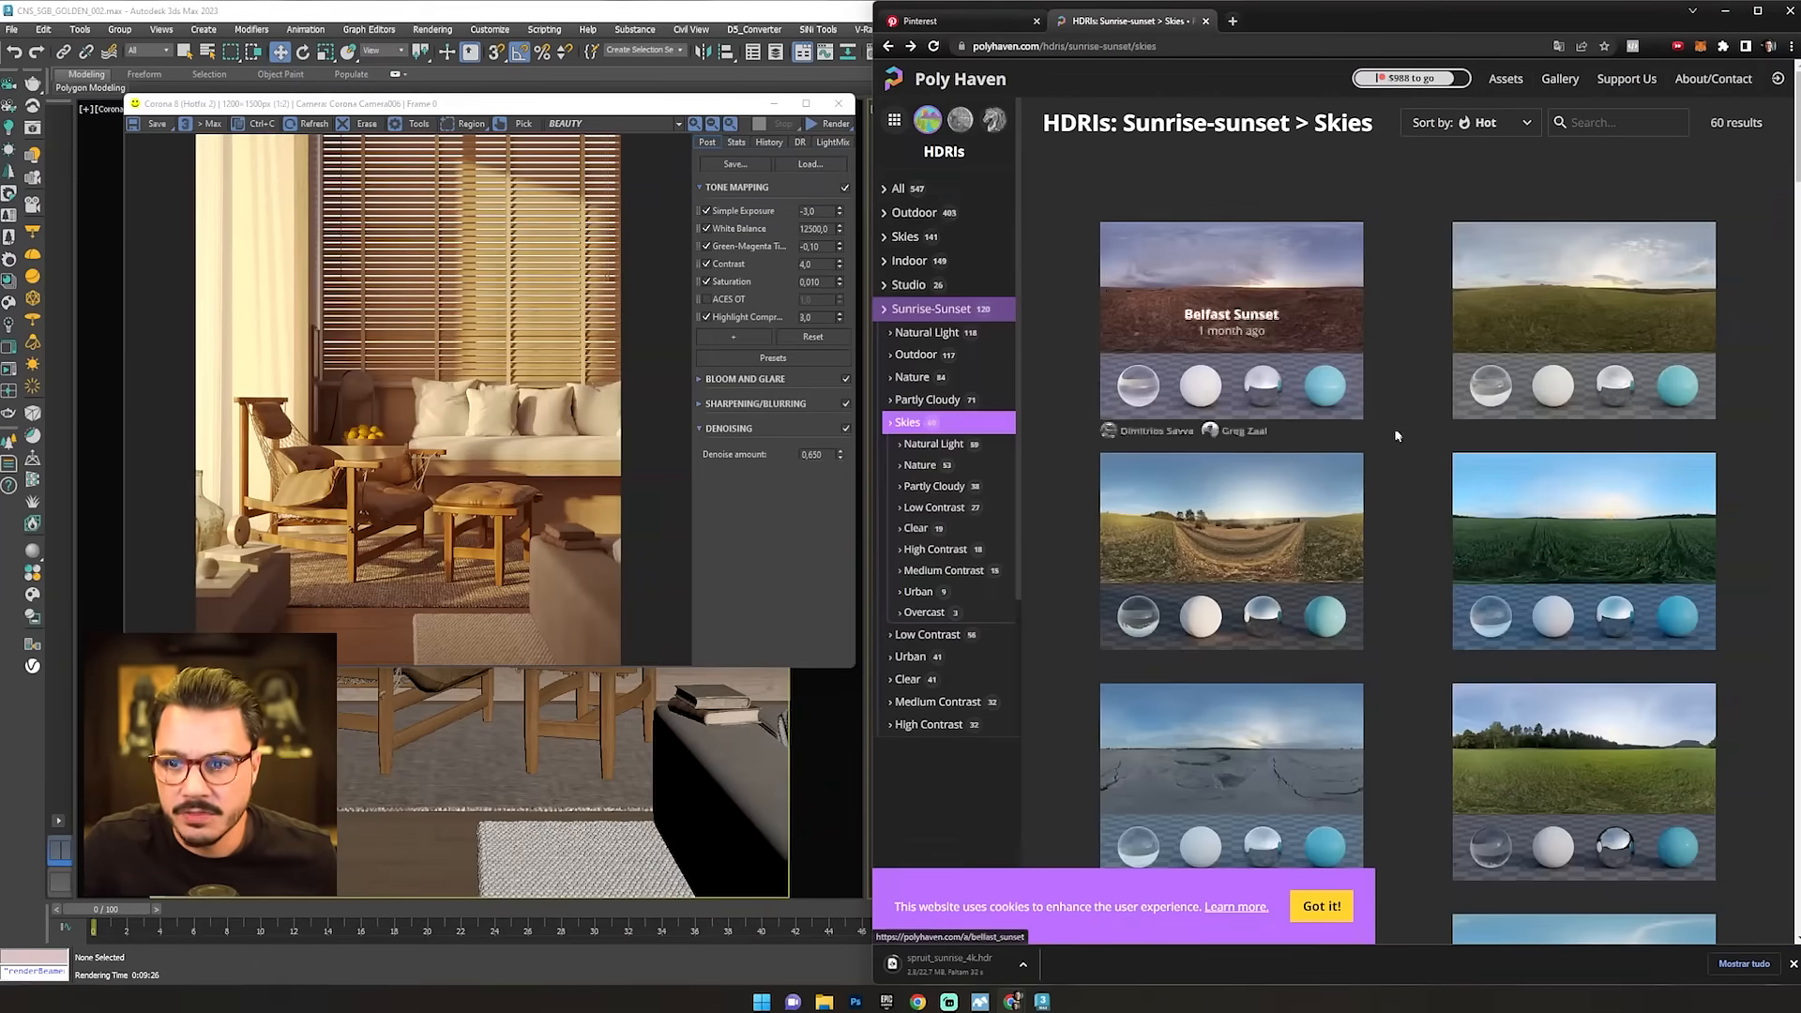
scroll(1501, 450, down, 2)
scroll(1583, 436, down, 6)
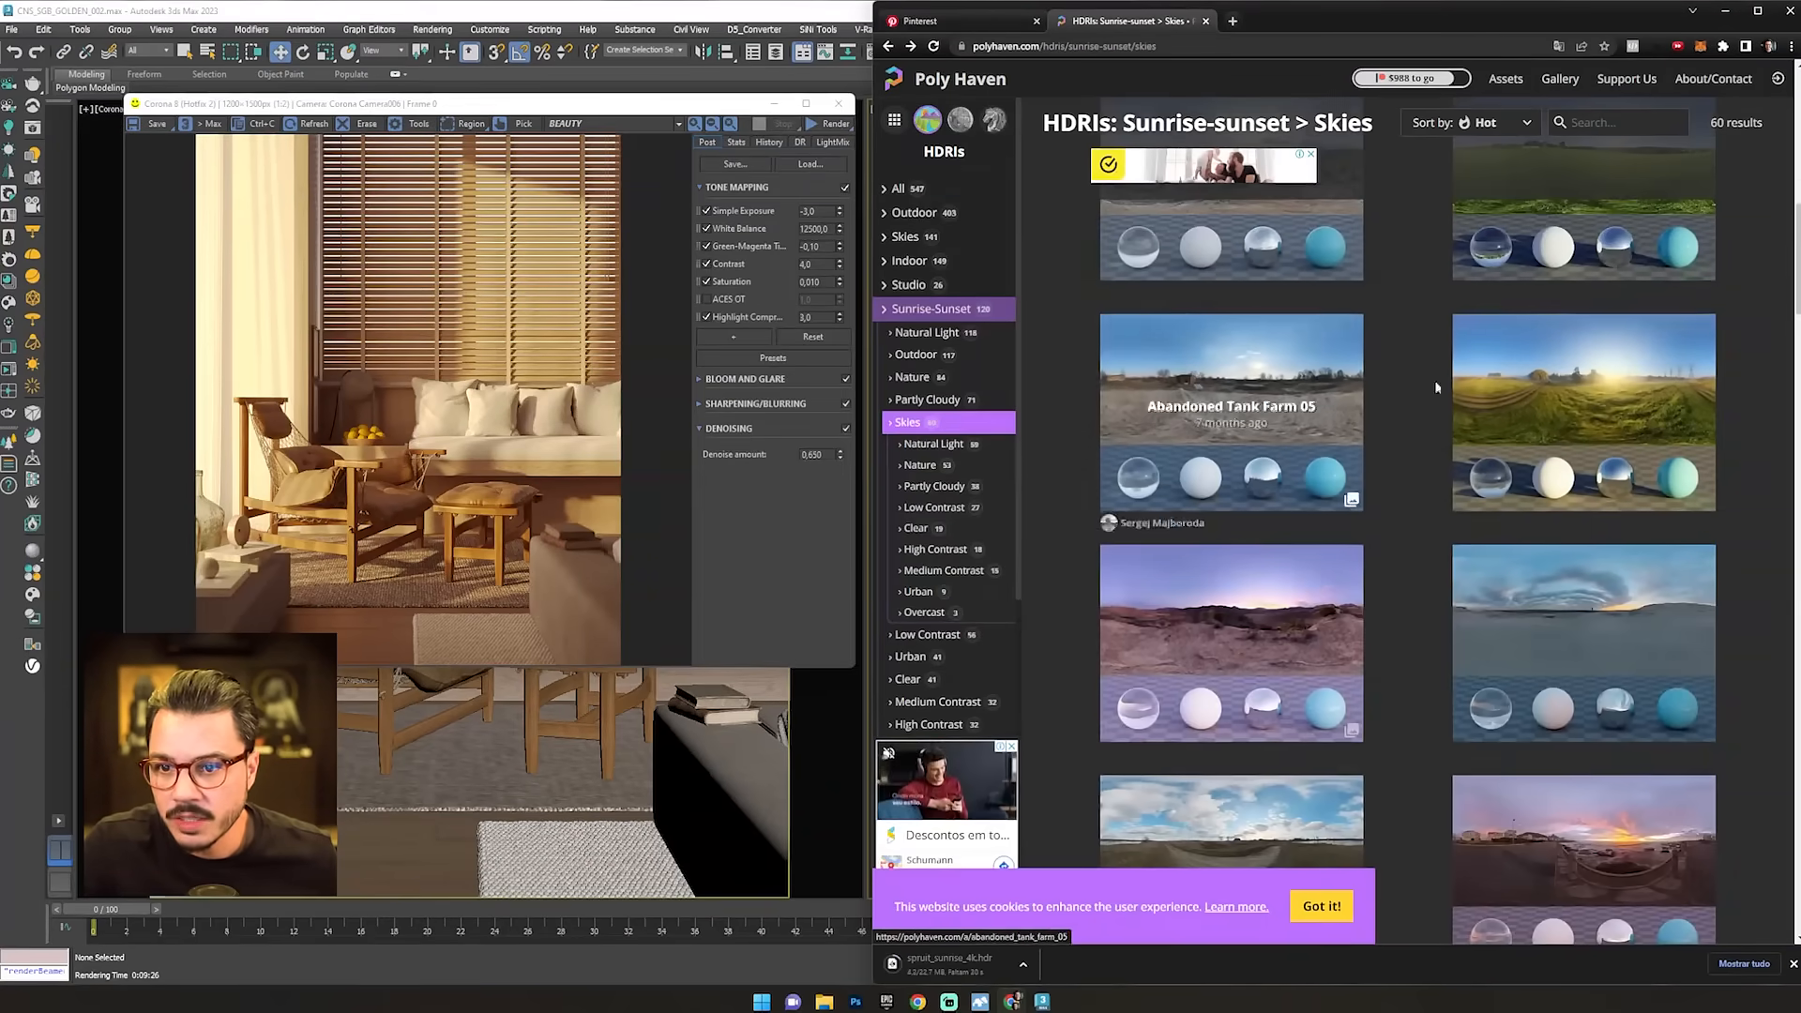
scroll(1395, 489, down, 3)
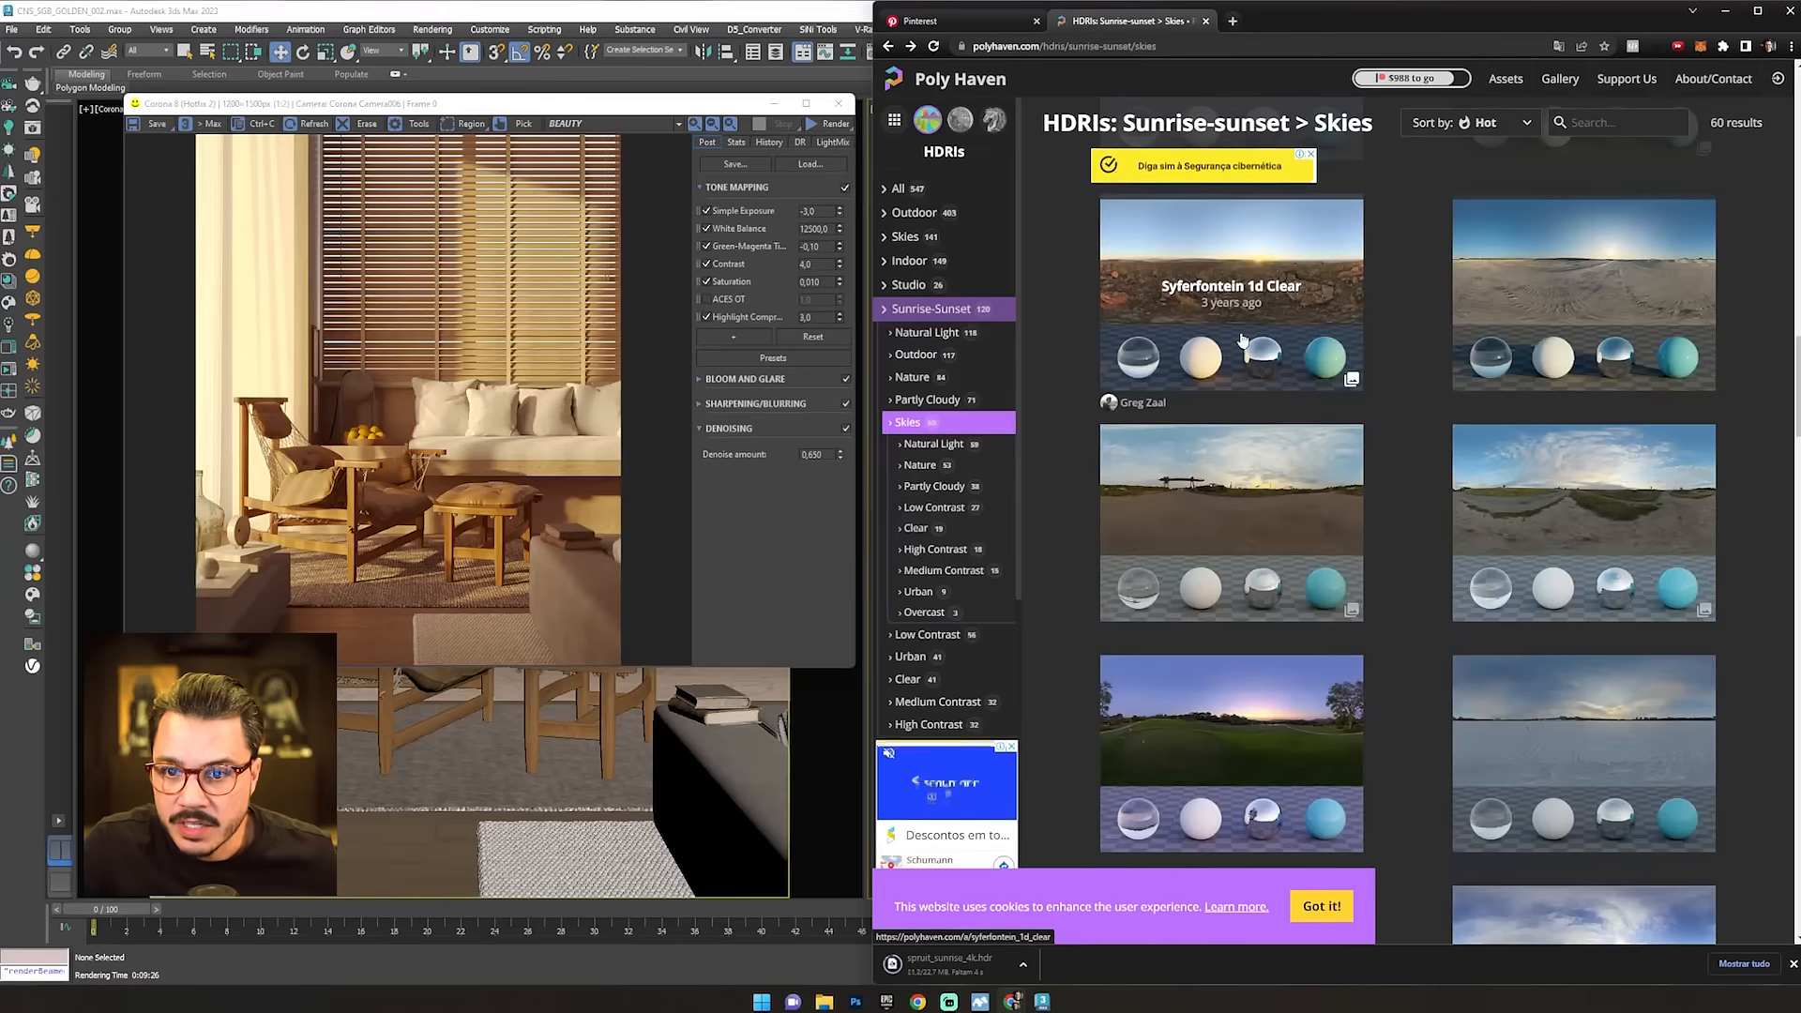
scroll(1241, 342, up, 1)
scroll(1241, 341, down, 4)
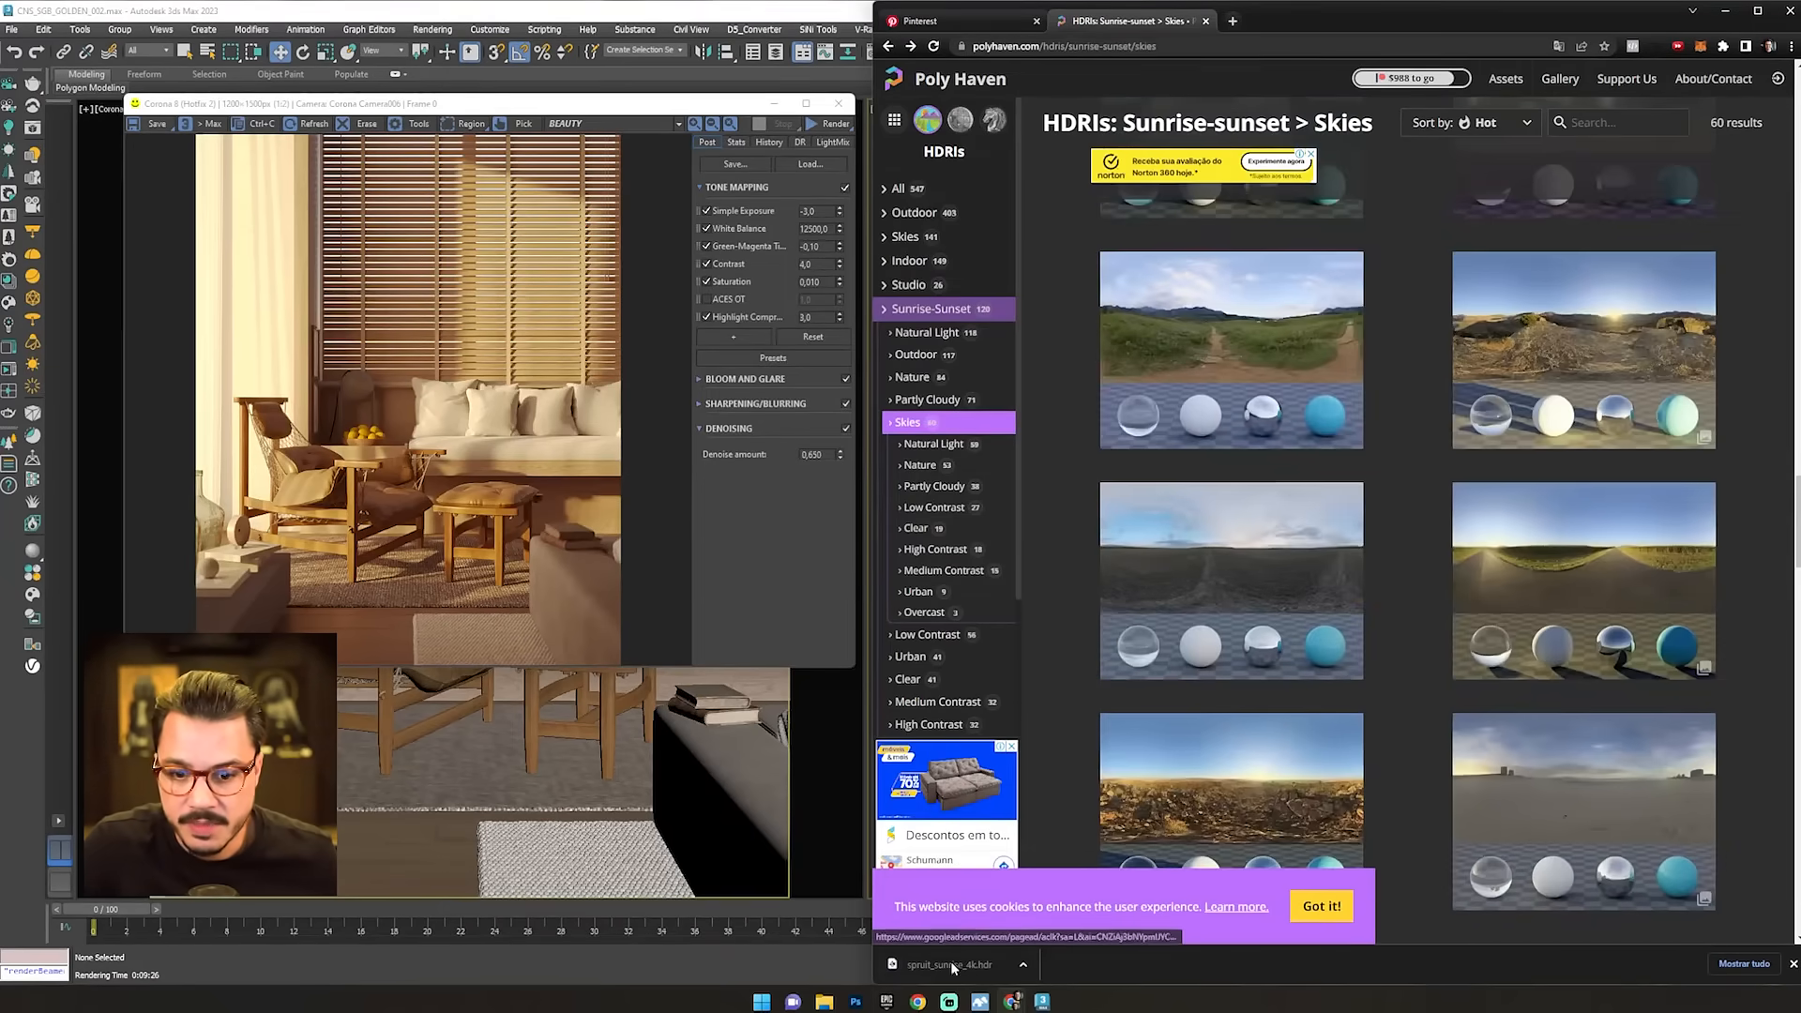
- Return to 3ds Max and open the Material Editor together with the Scene settings of the Corona render setup
drag(1360, 25, 0, 328)
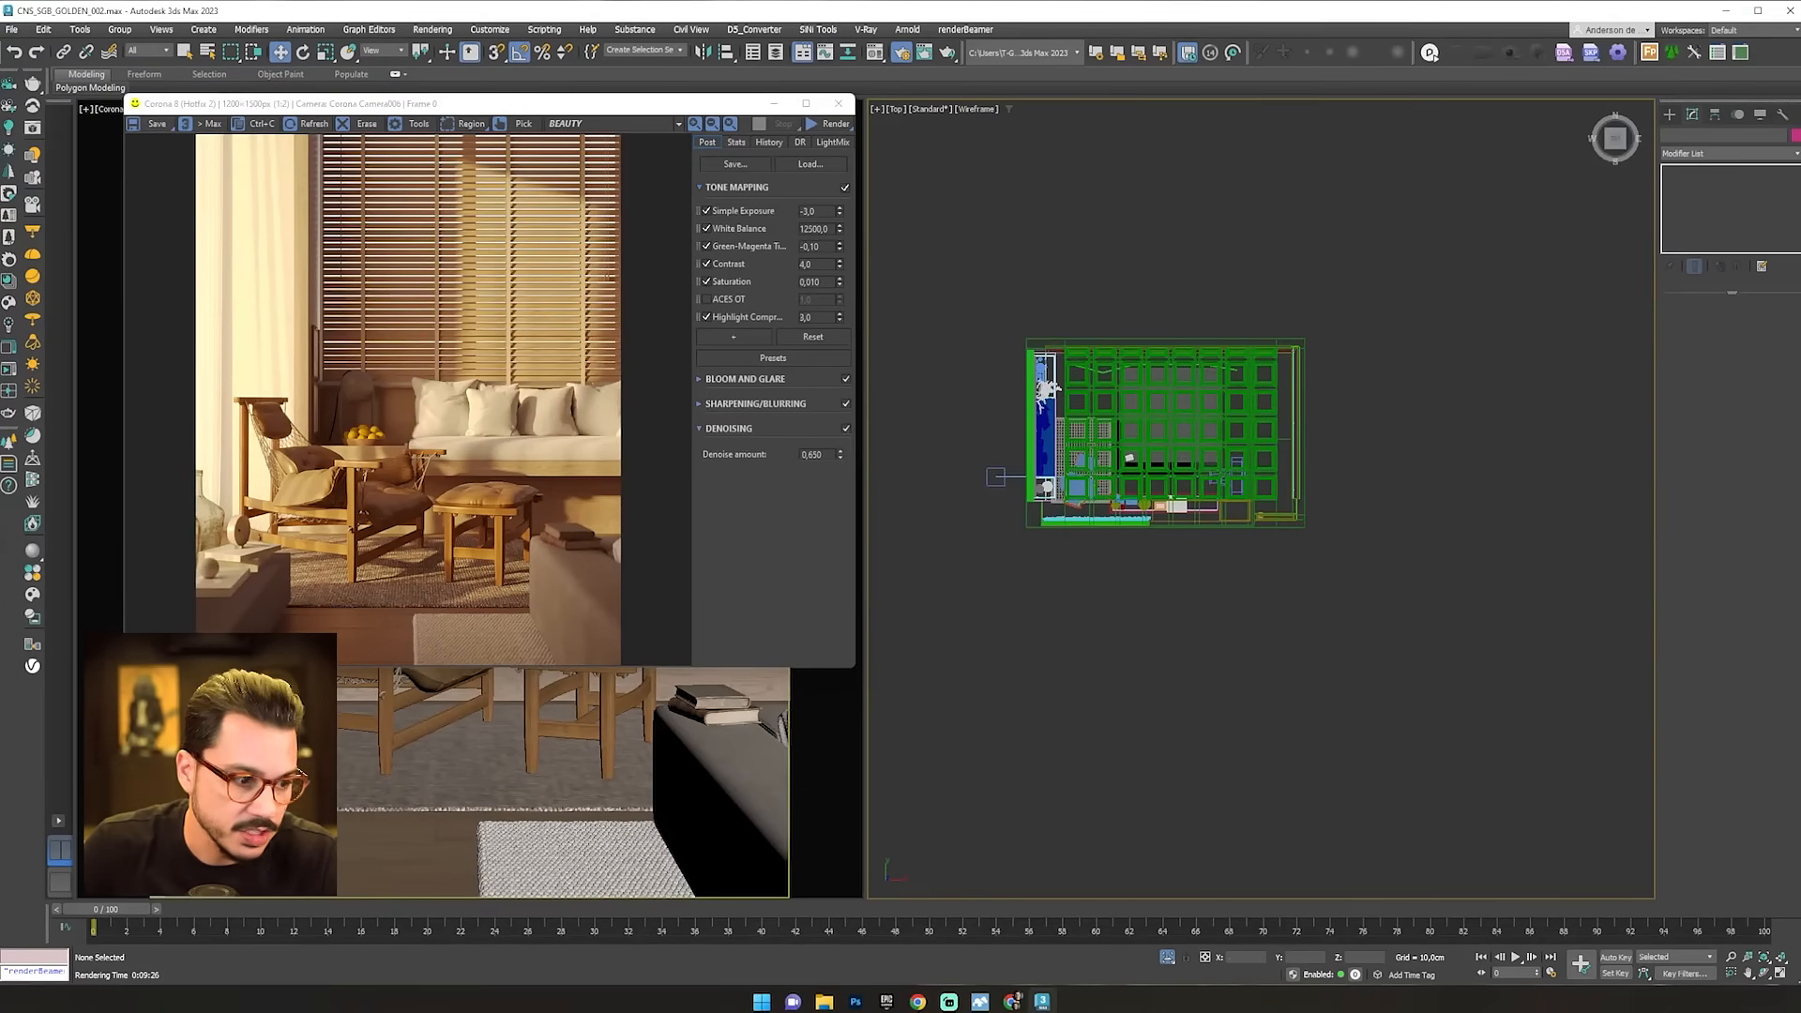
key(m)
key(F10)
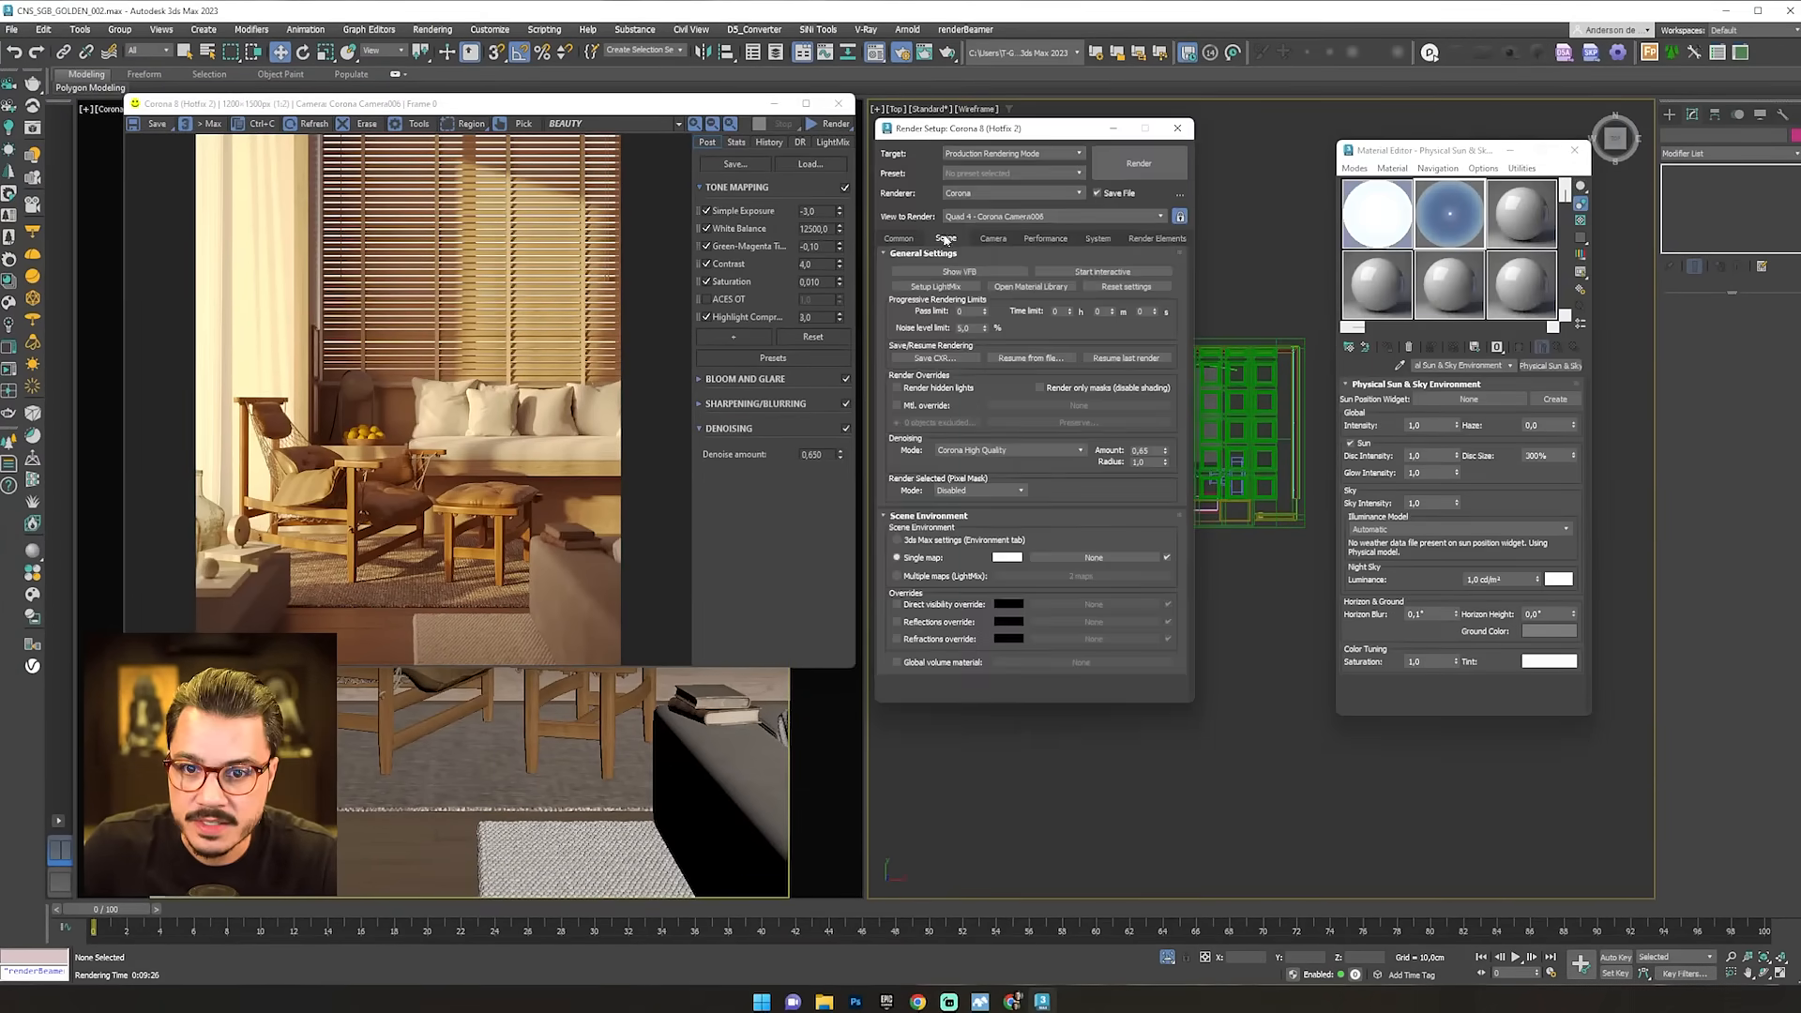
mouse_move(837, 68)
mouse_down()
mouse_move(814, 28)
mouse_move(829, 51)
mouse_up()
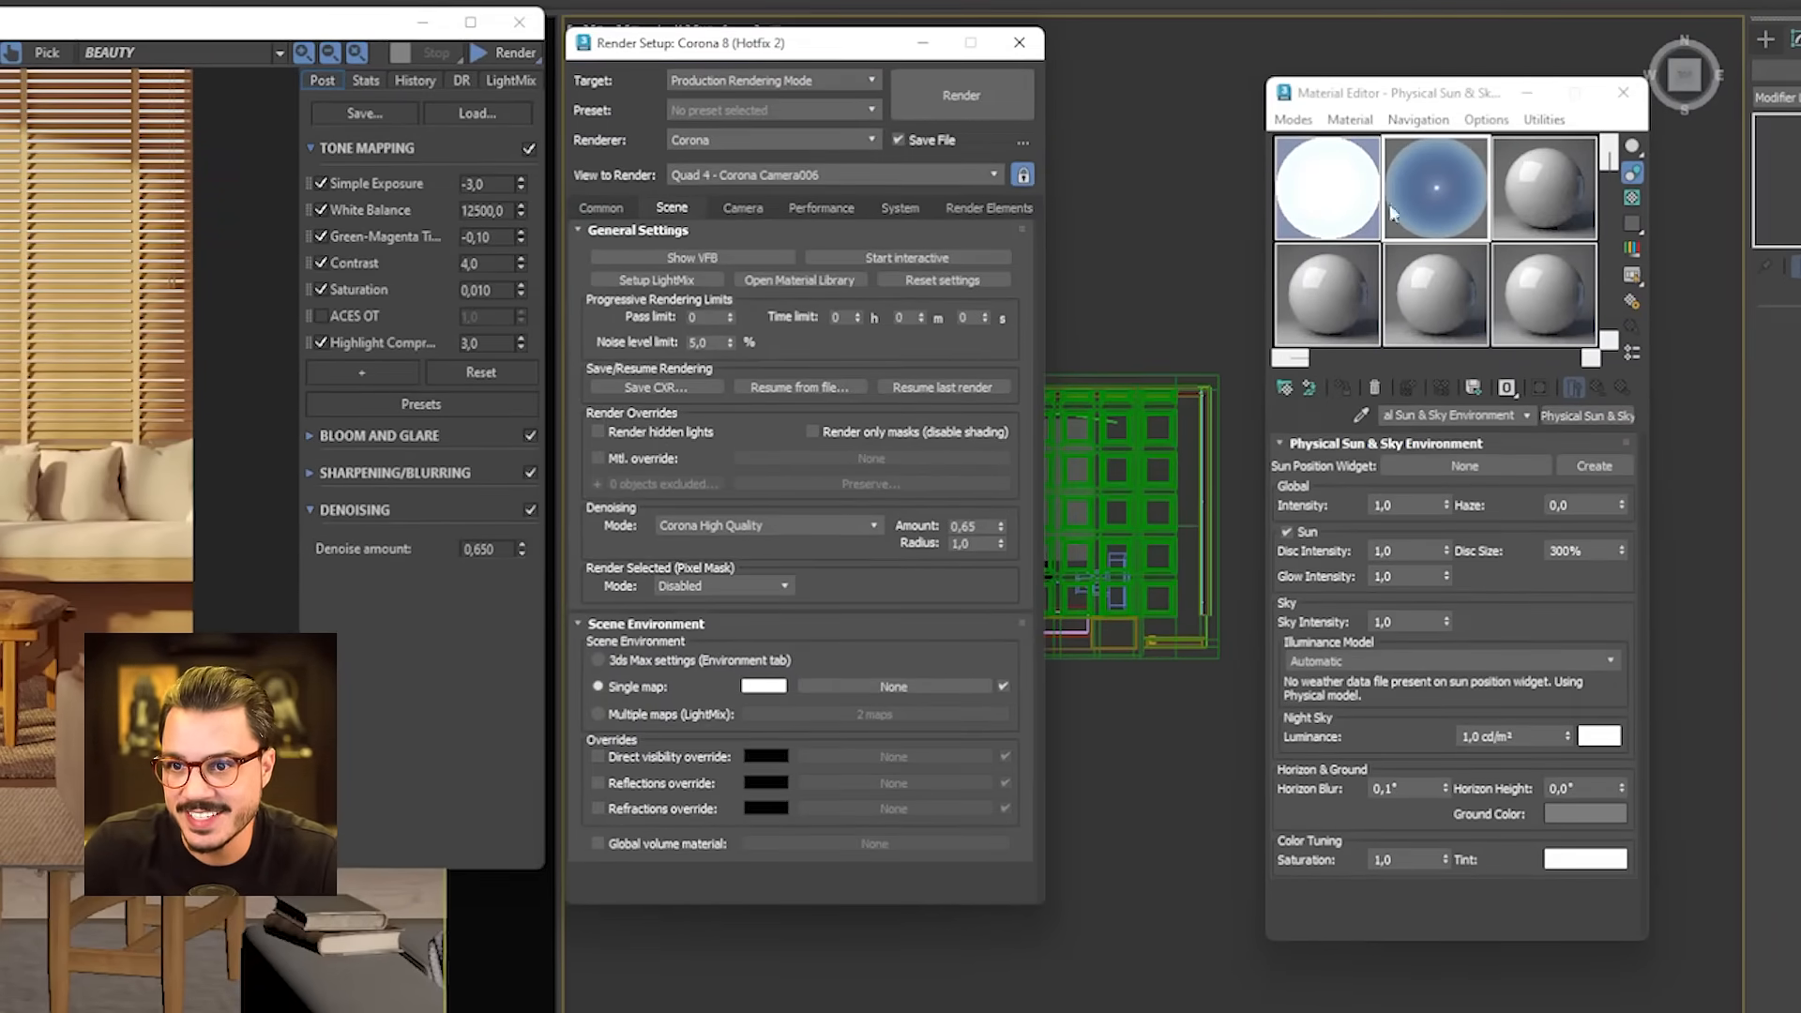
- Assign a CoronaColorCorrect map as the scene environment's single map and instance it into an empty Material Editor slot
click(886, 686)
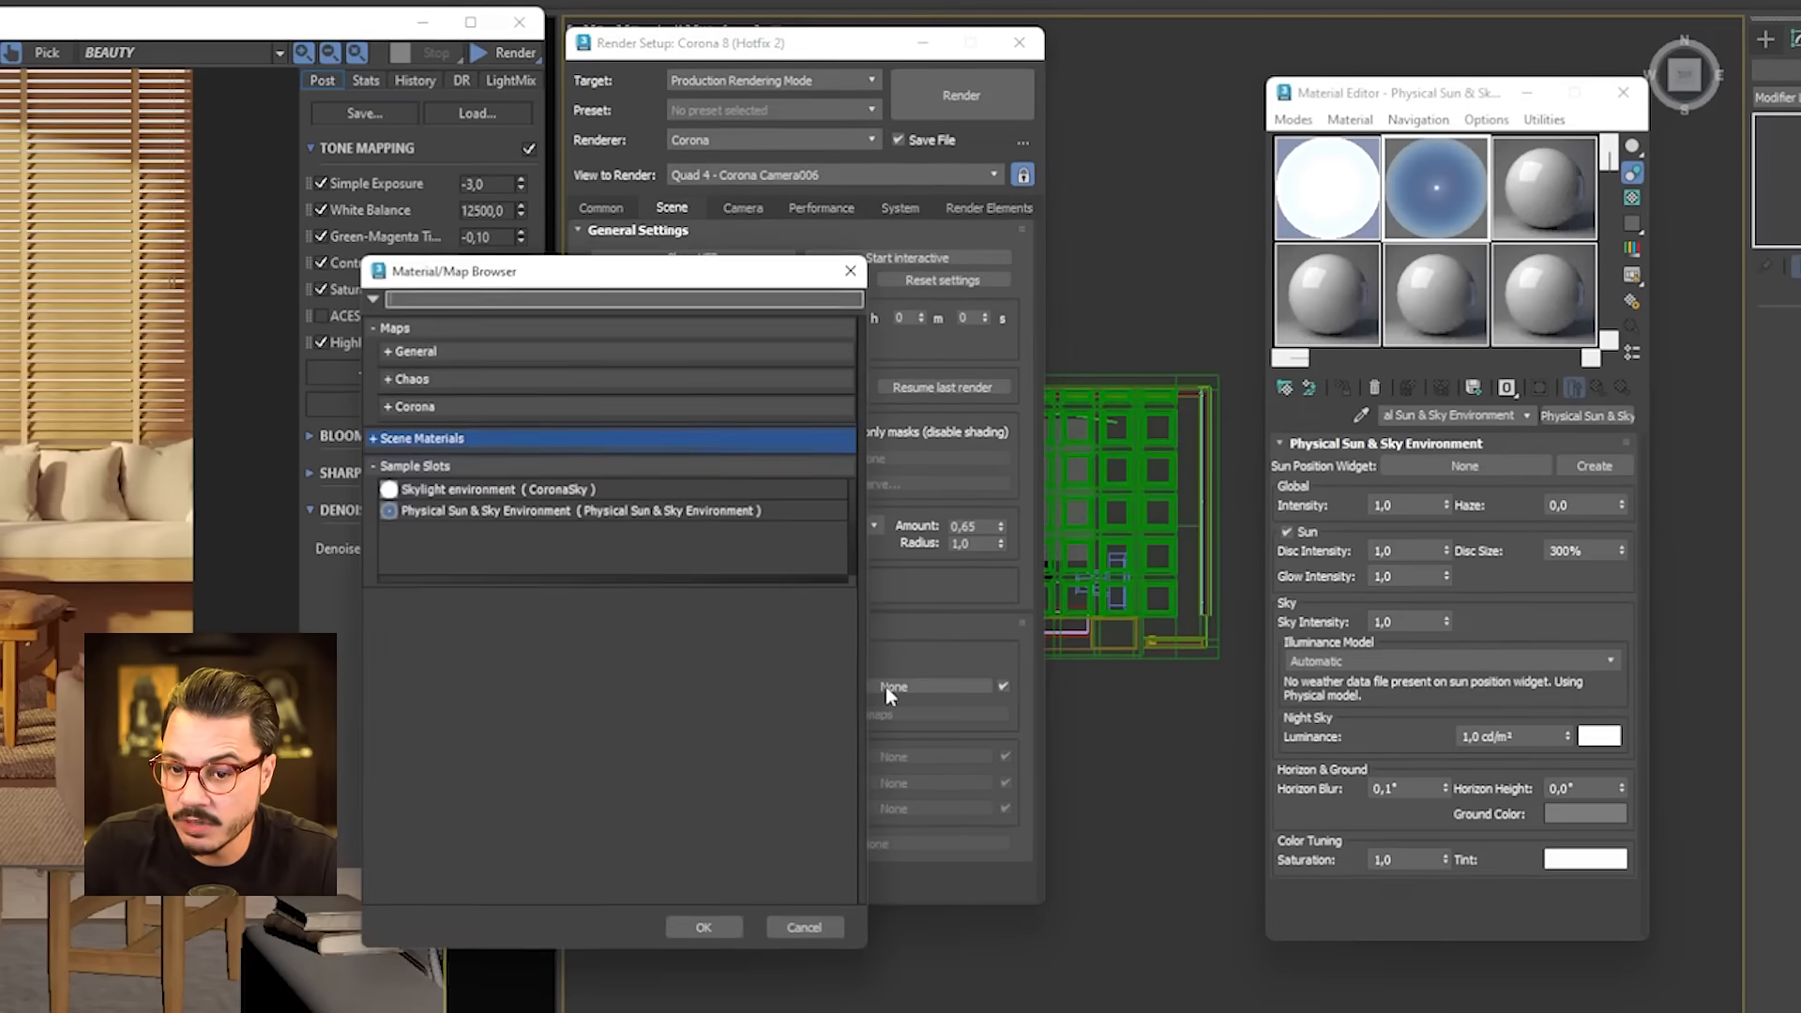
click(488, 407)
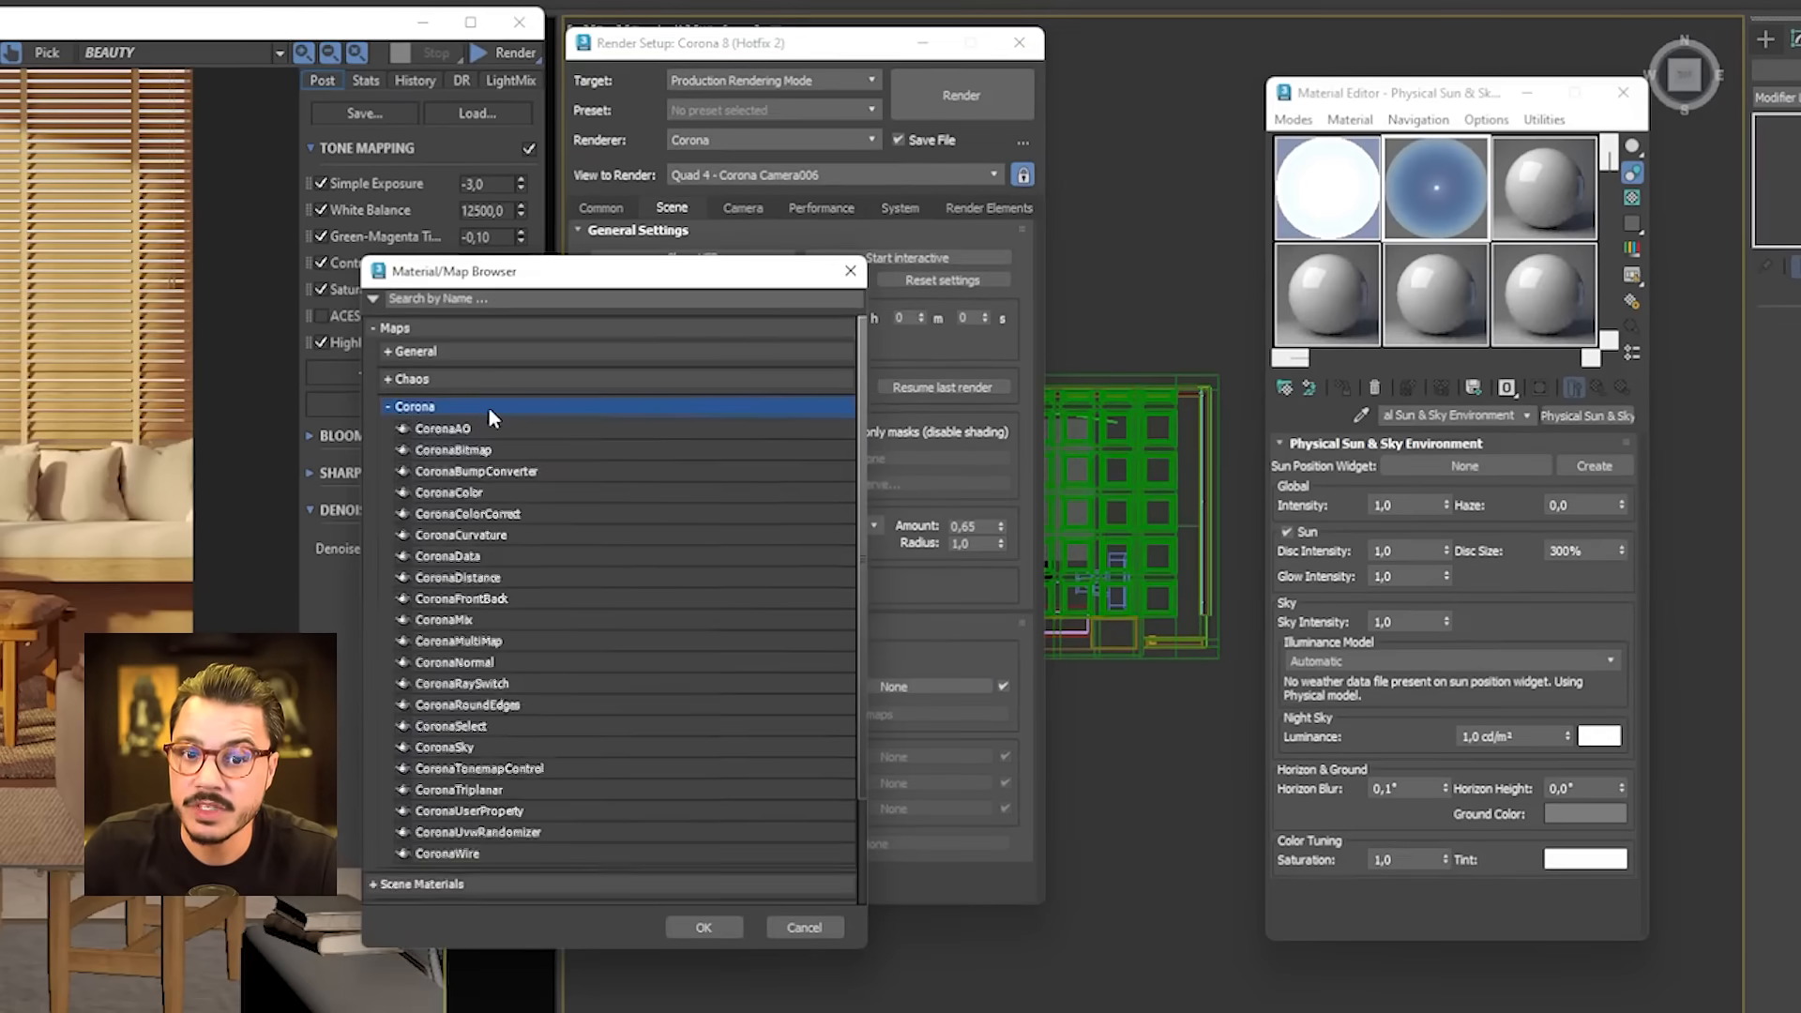
double_click(471, 513)
drag(854, 694, 1541, 208)
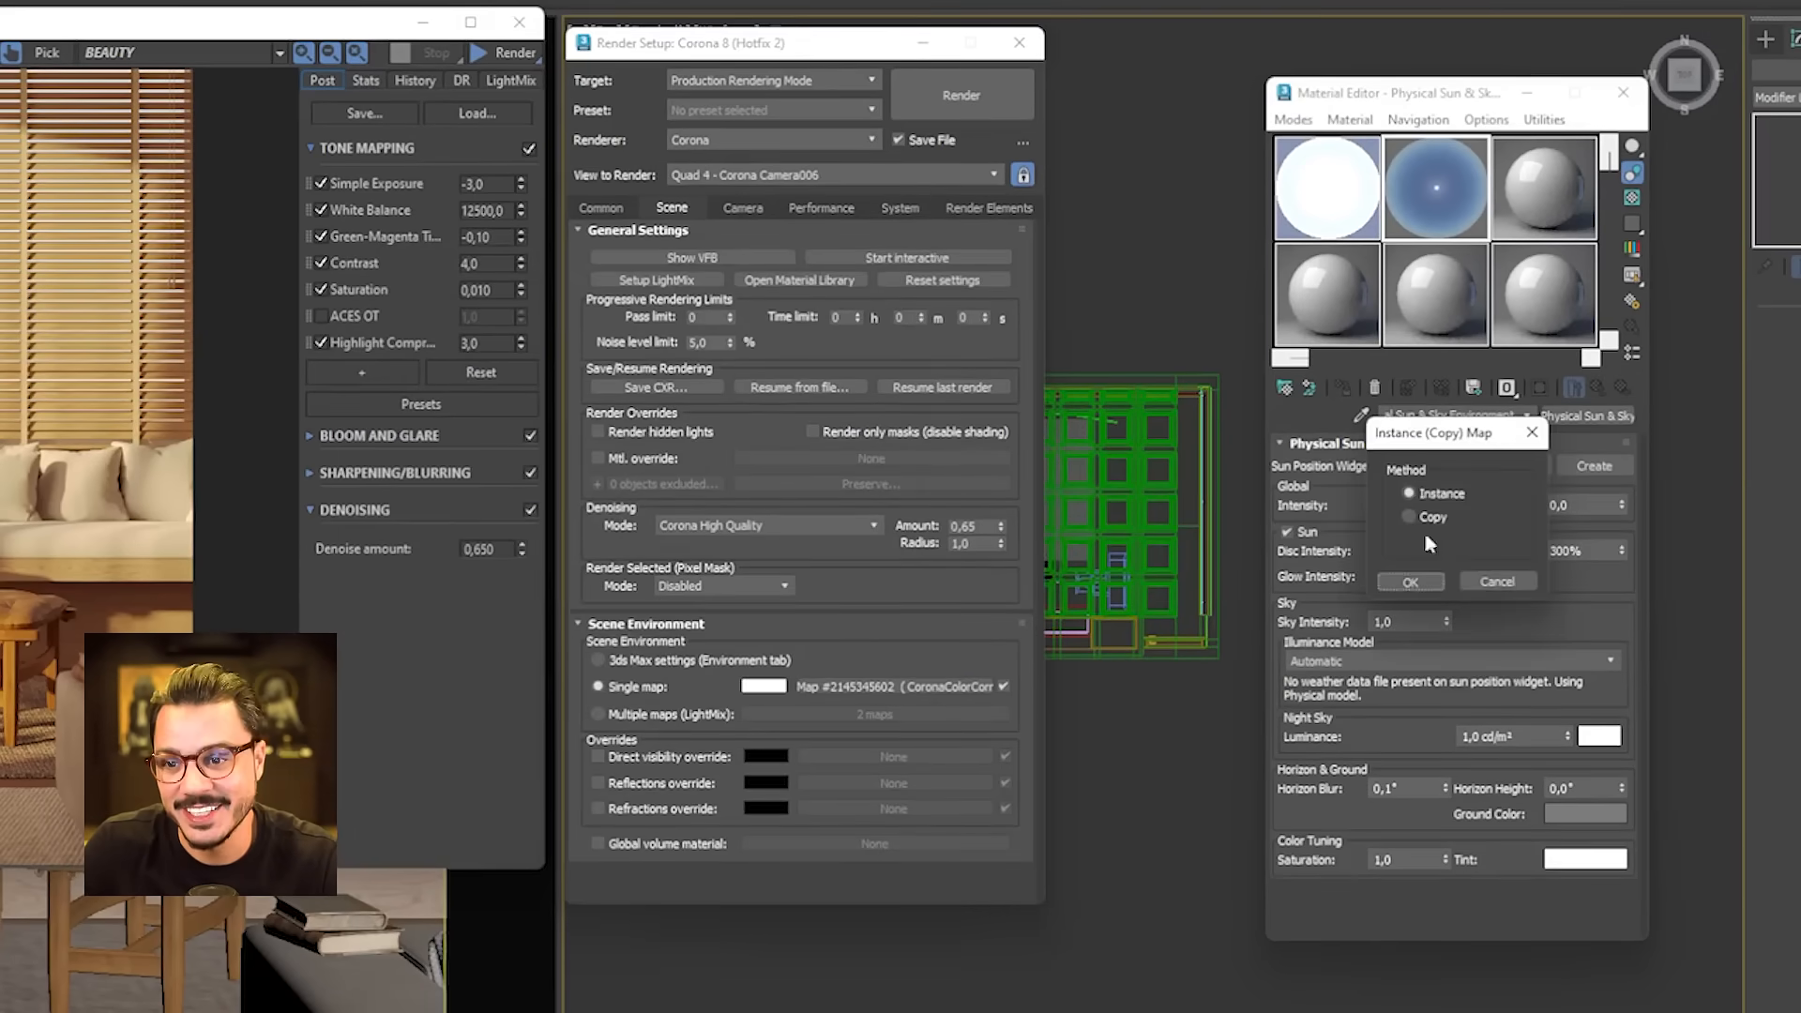
click(1408, 582)
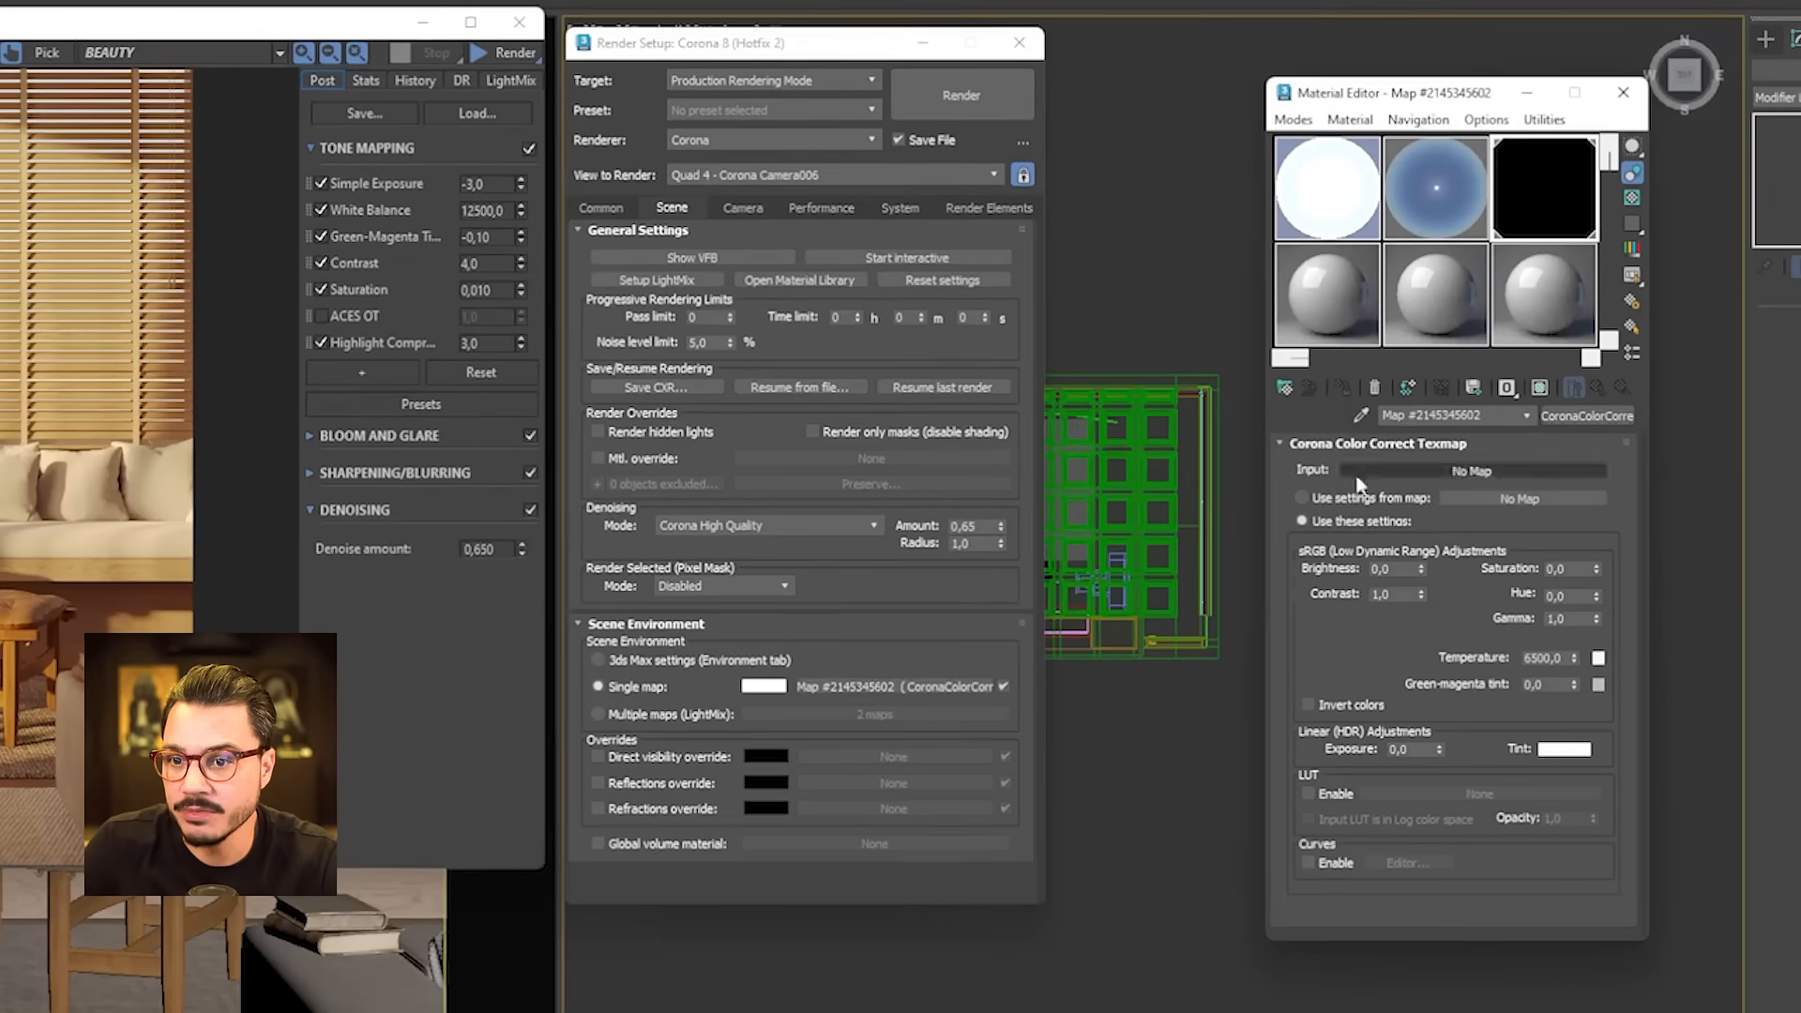
- Load spruit_sunrise_4k.hdr from Downloads through a CoronaBitmap in the color correct map's input, accepting the default HDRI load settings
click(1479, 471)
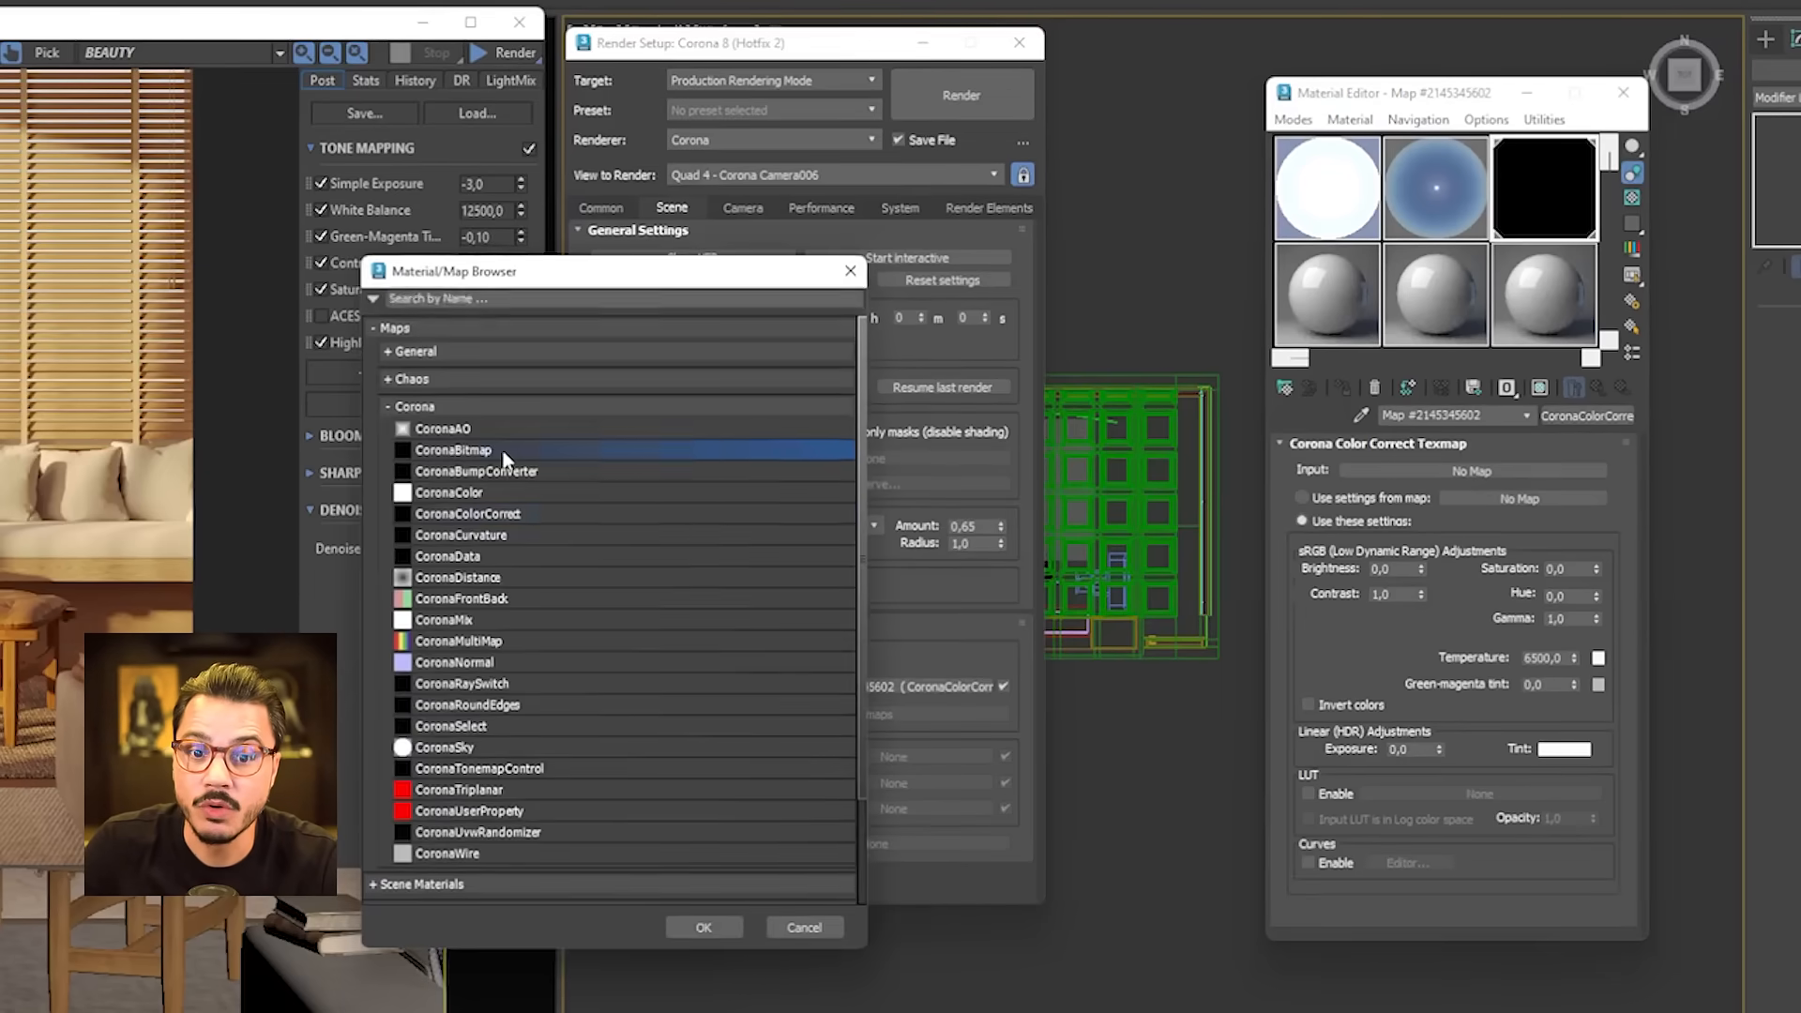
double_click(503, 451)
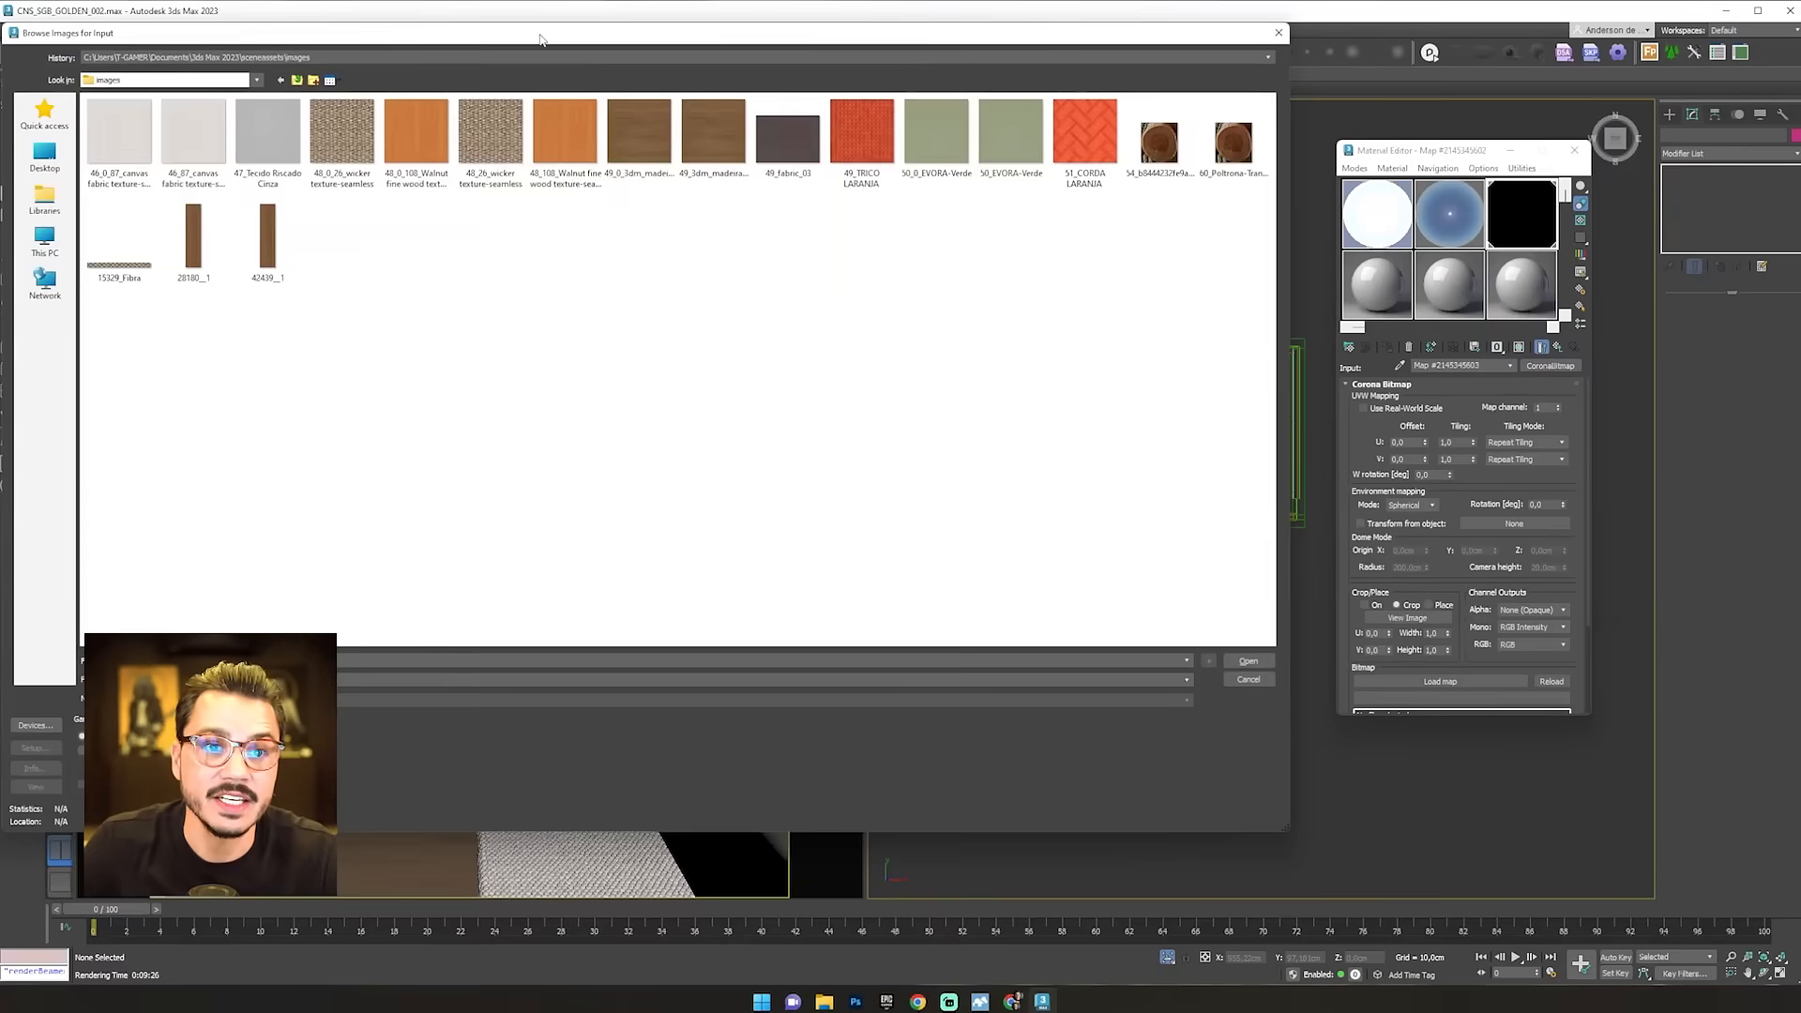
drag(539, 39, 154, 99)
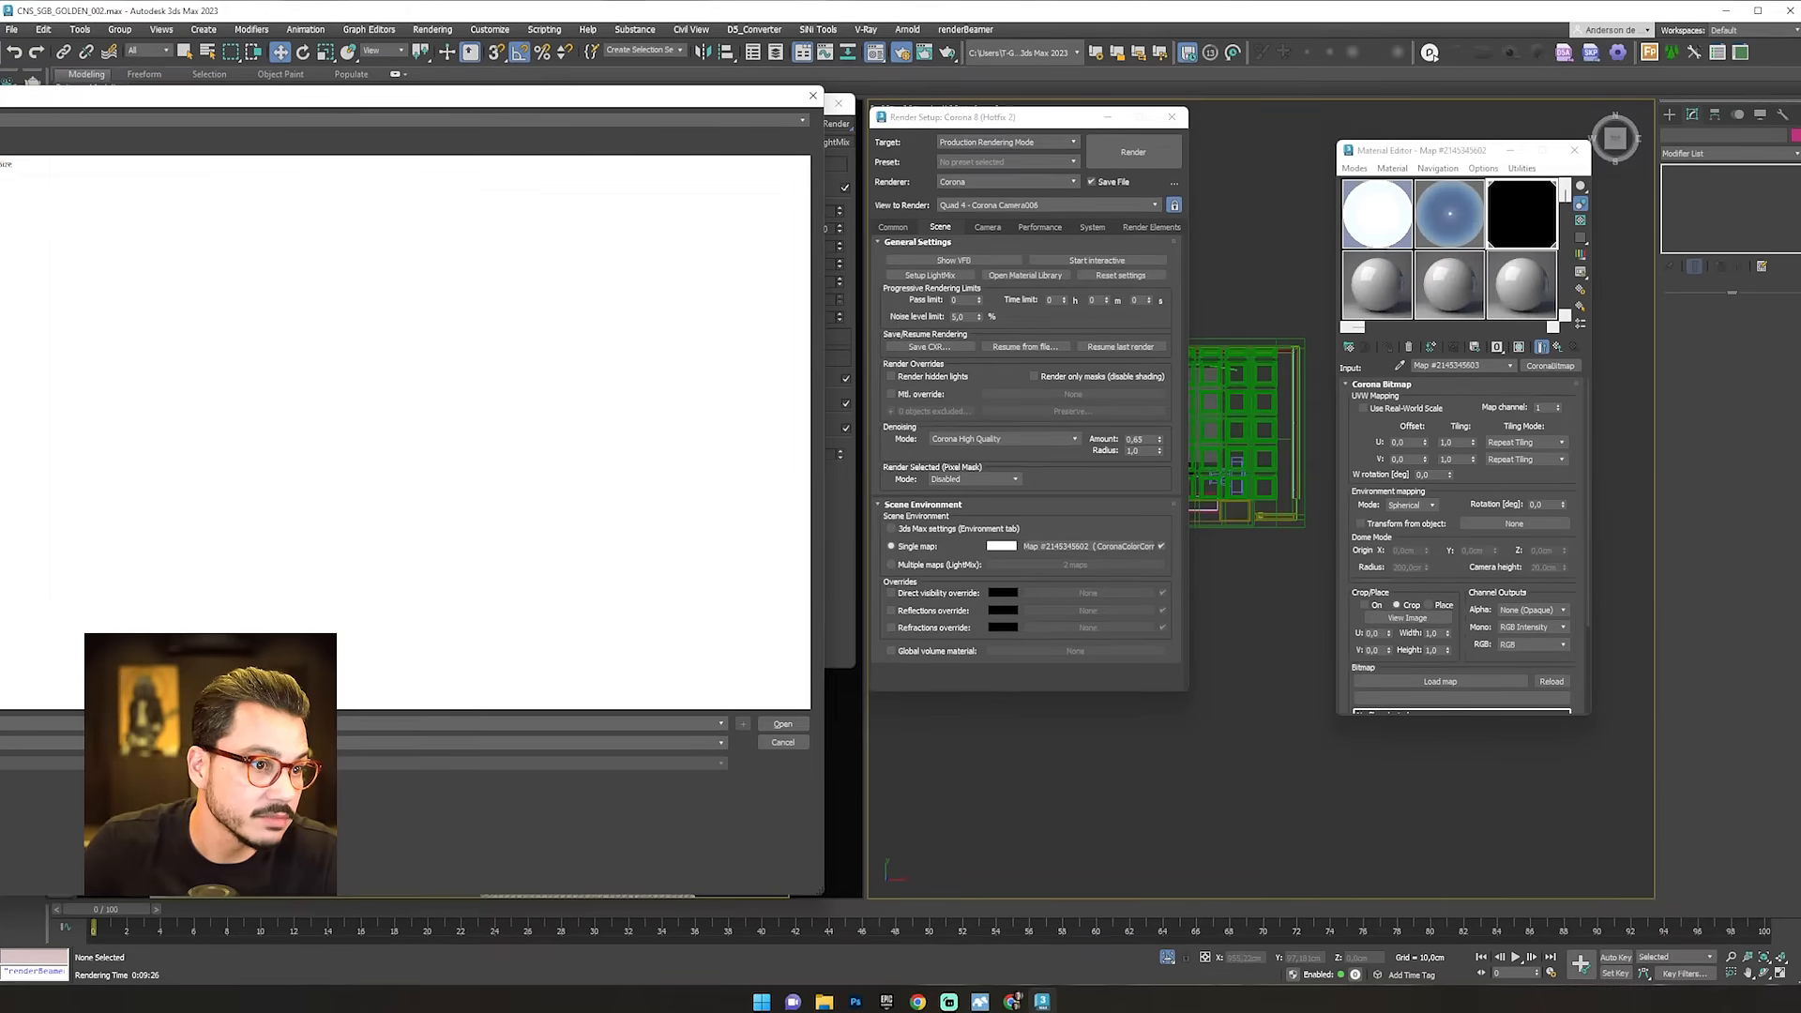
drag(0, 101, 734, 99)
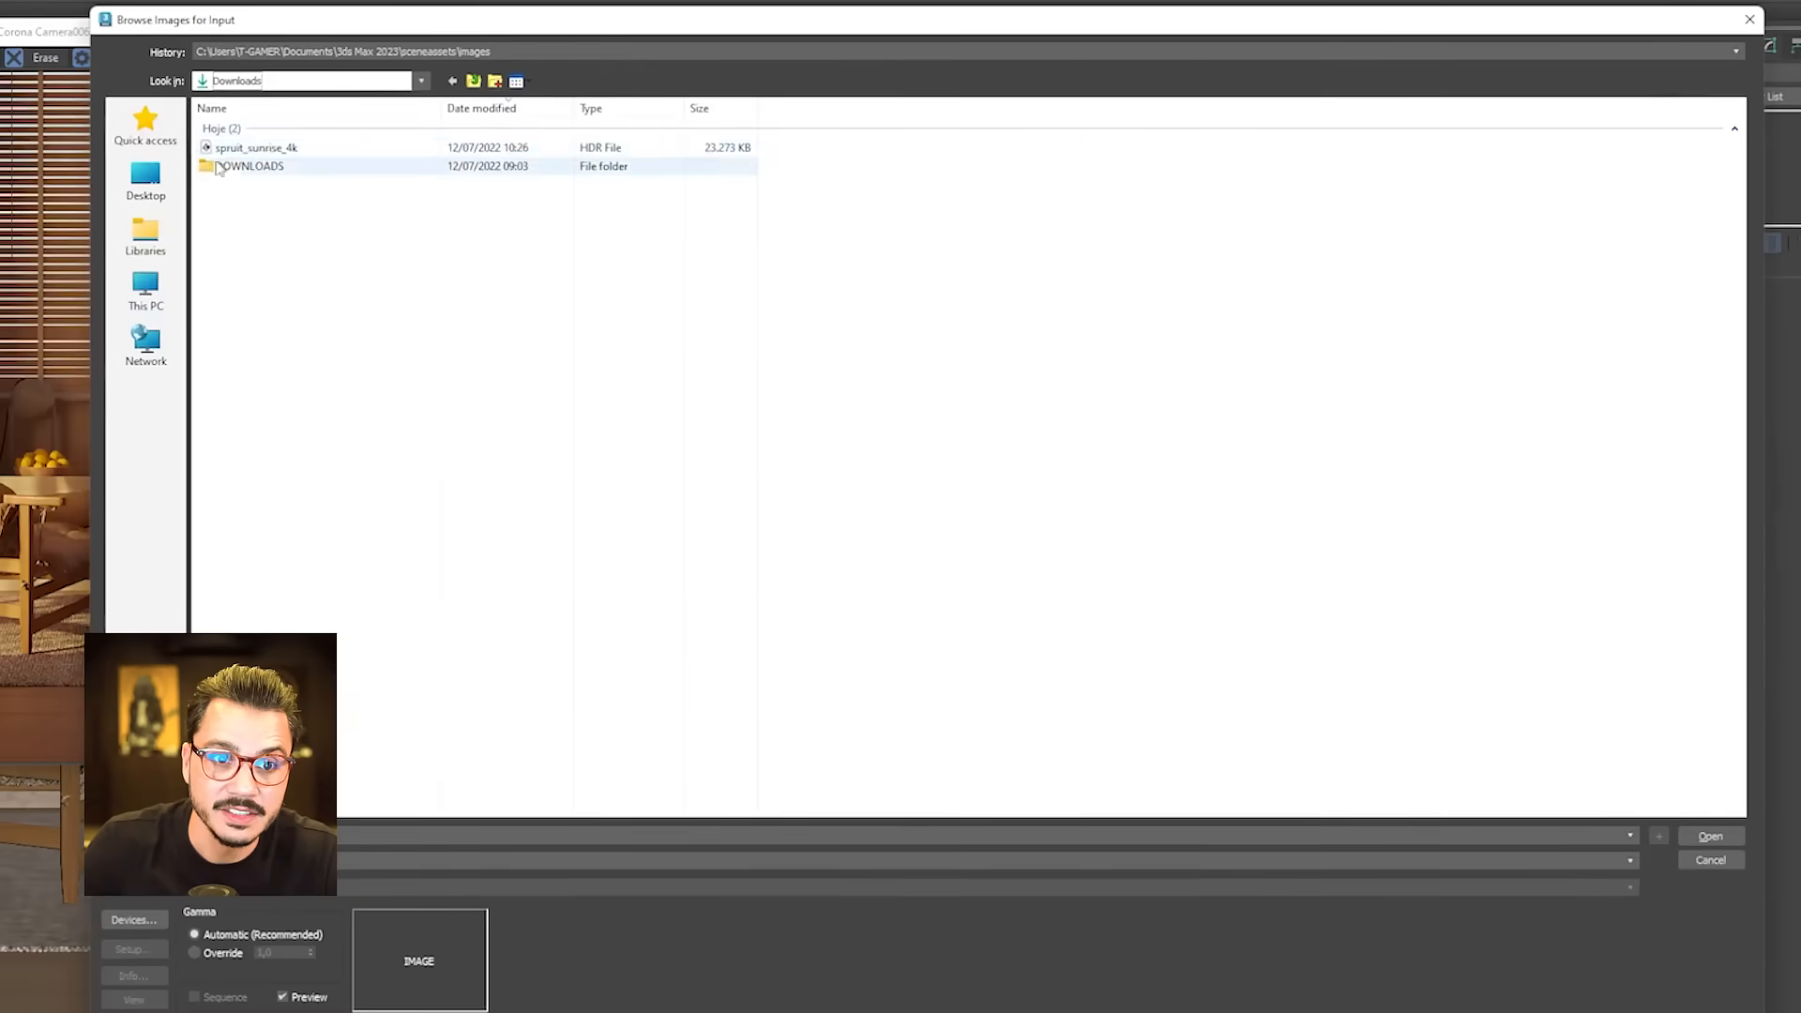
click(507, 193)
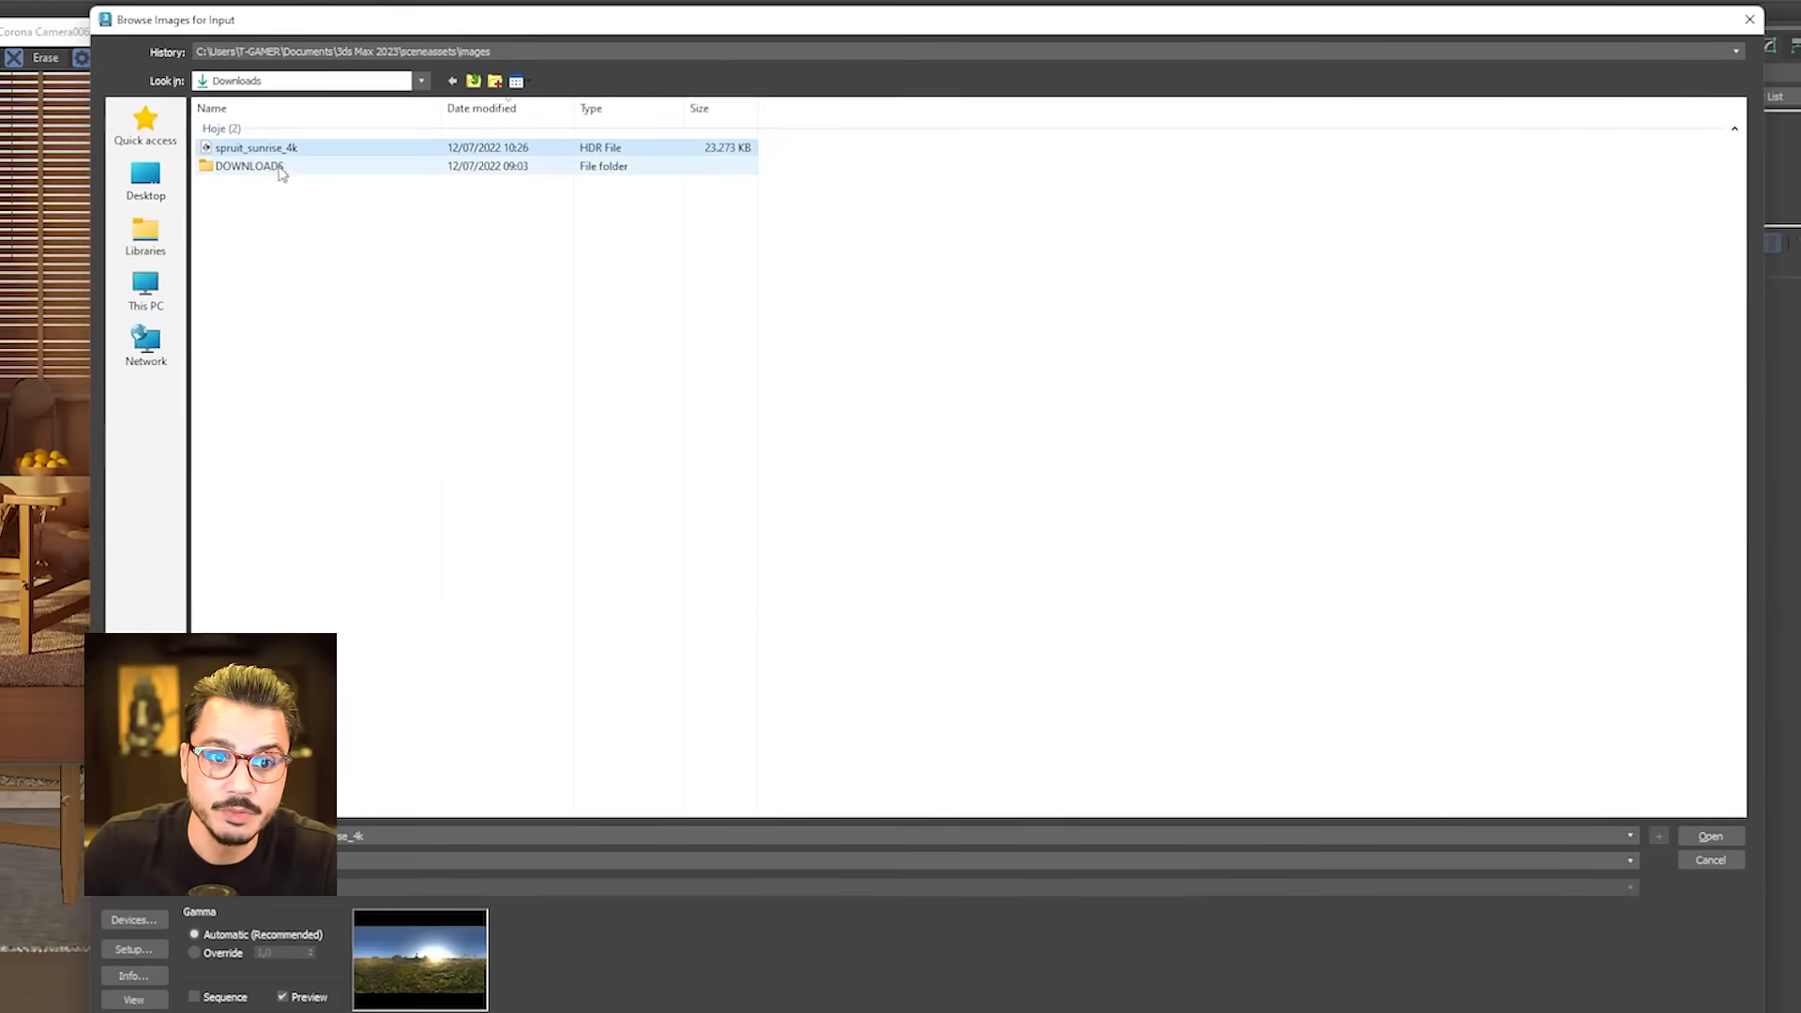
click(1701, 838)
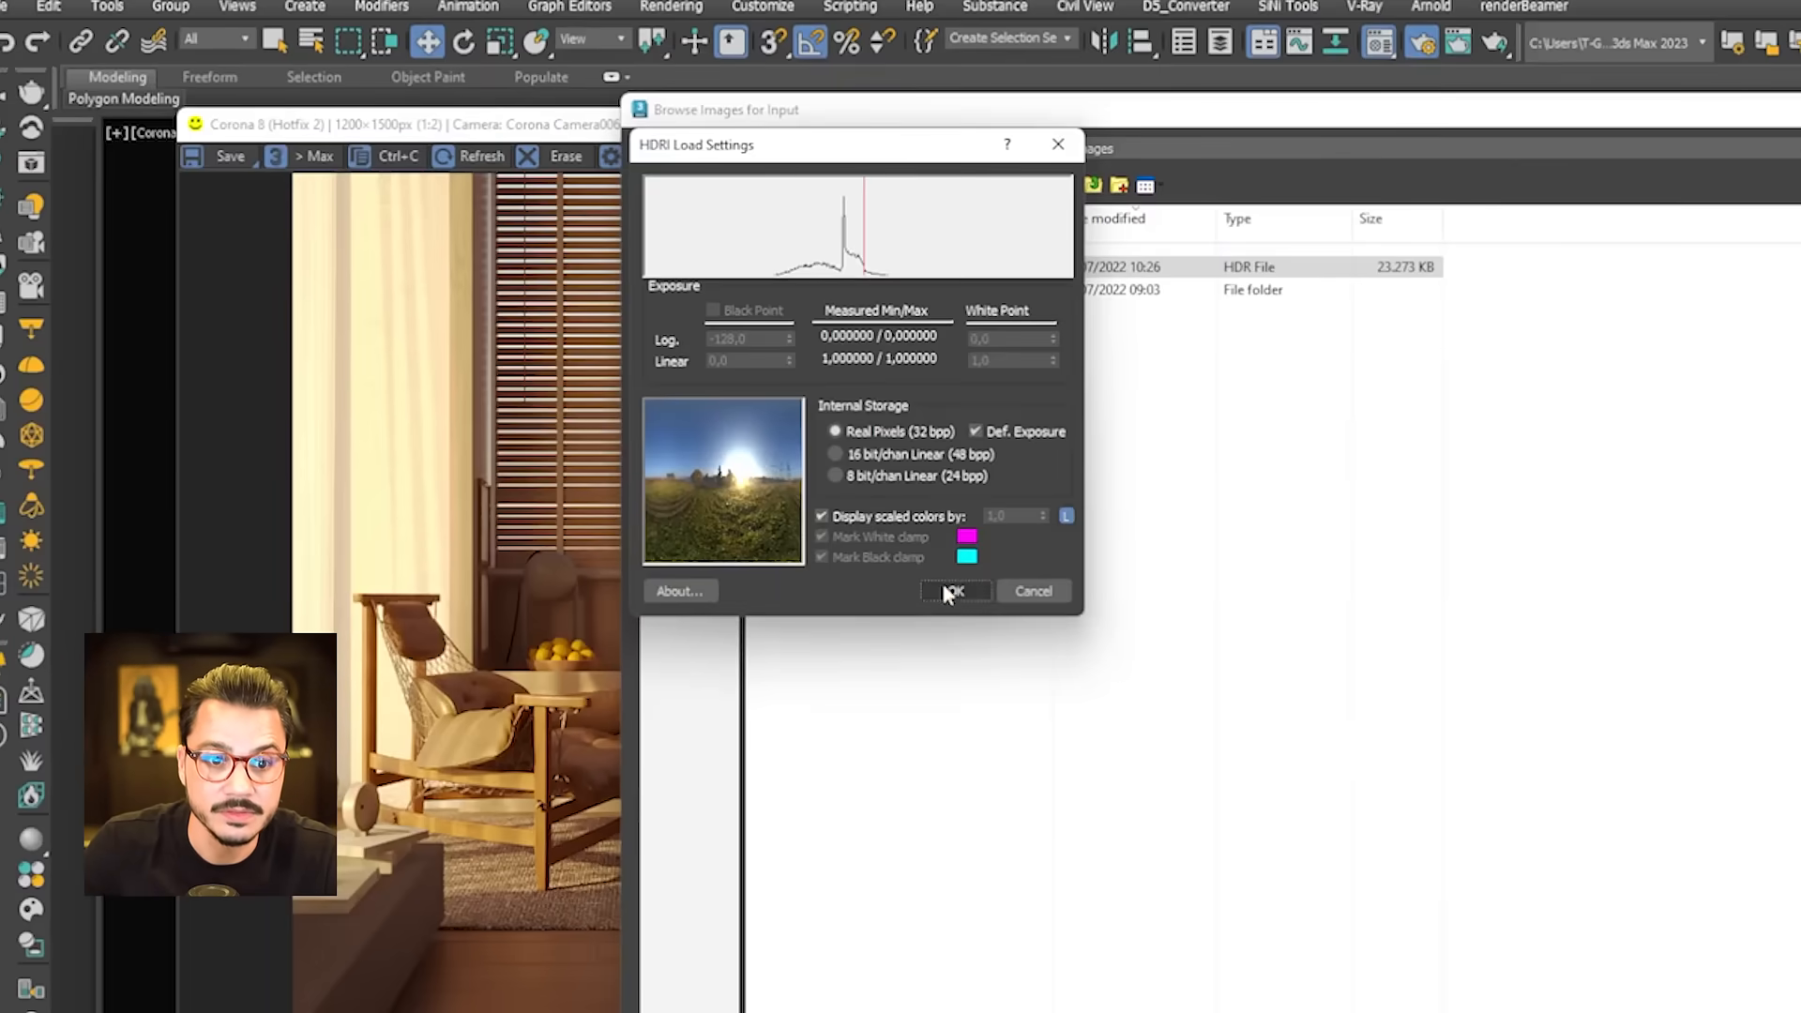
click(948, 592)
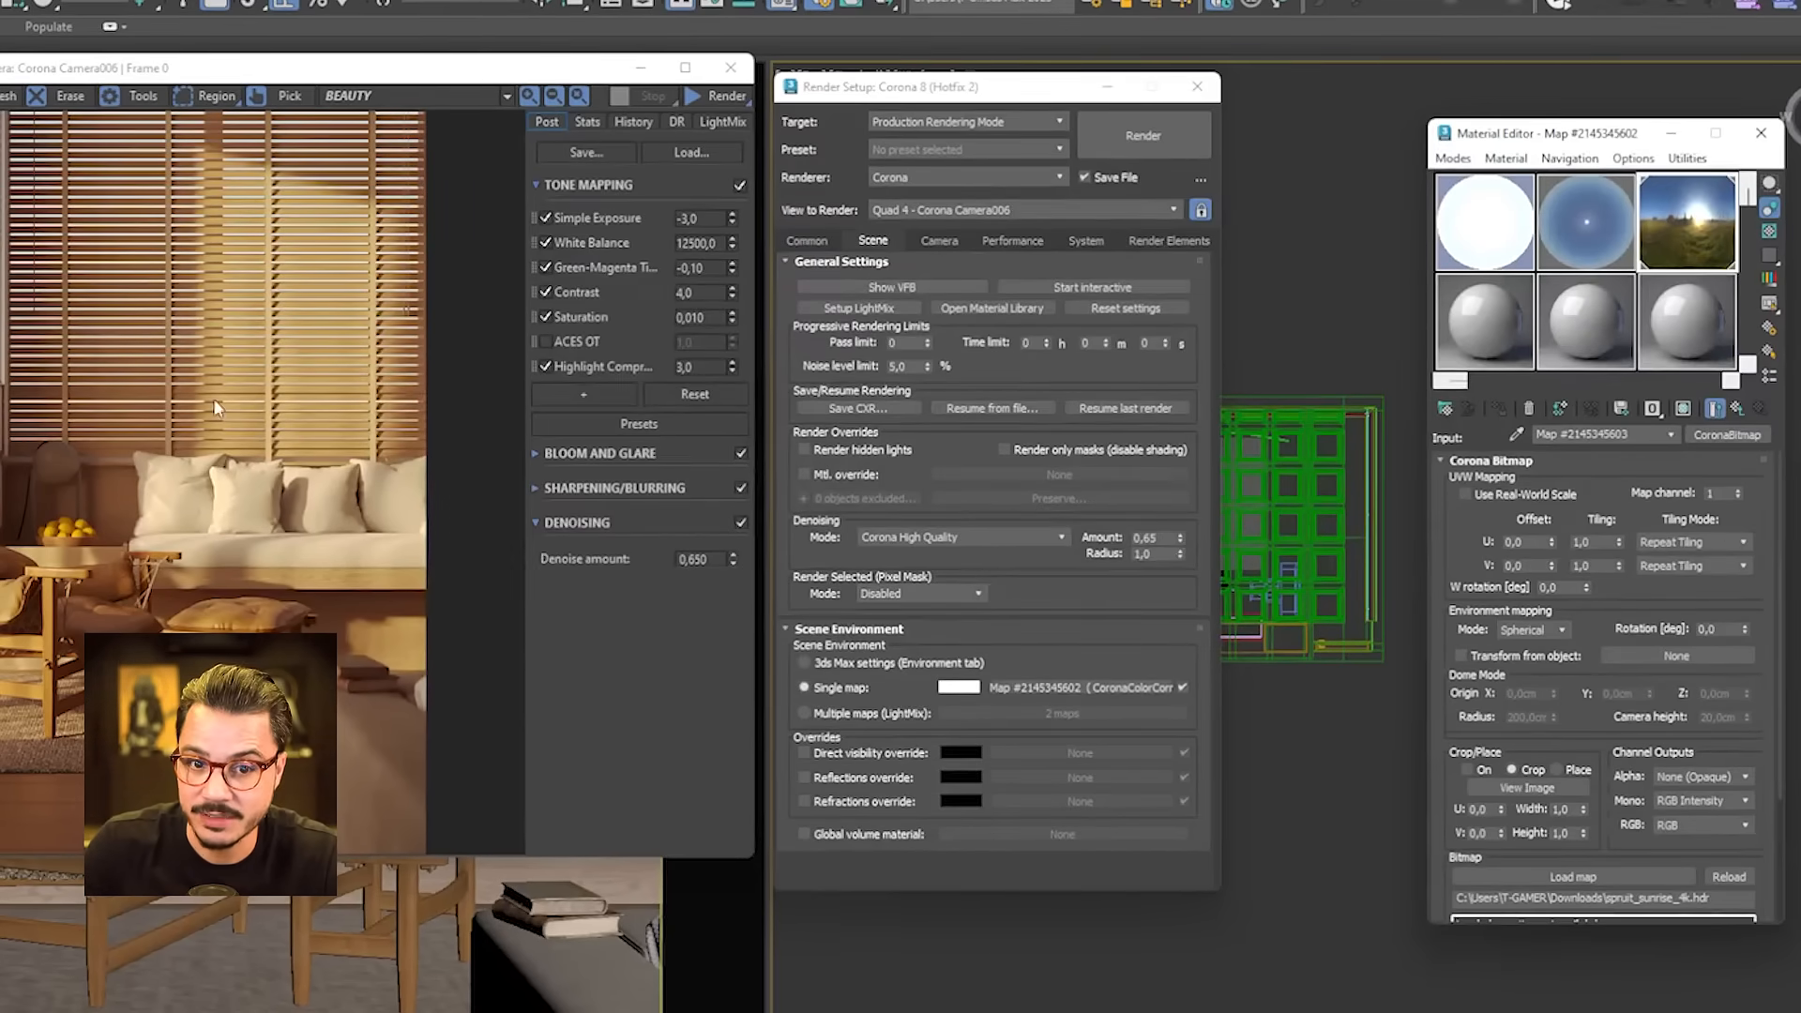
- Start an interactive Corona render and reset the tone mapping to its defaults
mouse_move(725, 101)
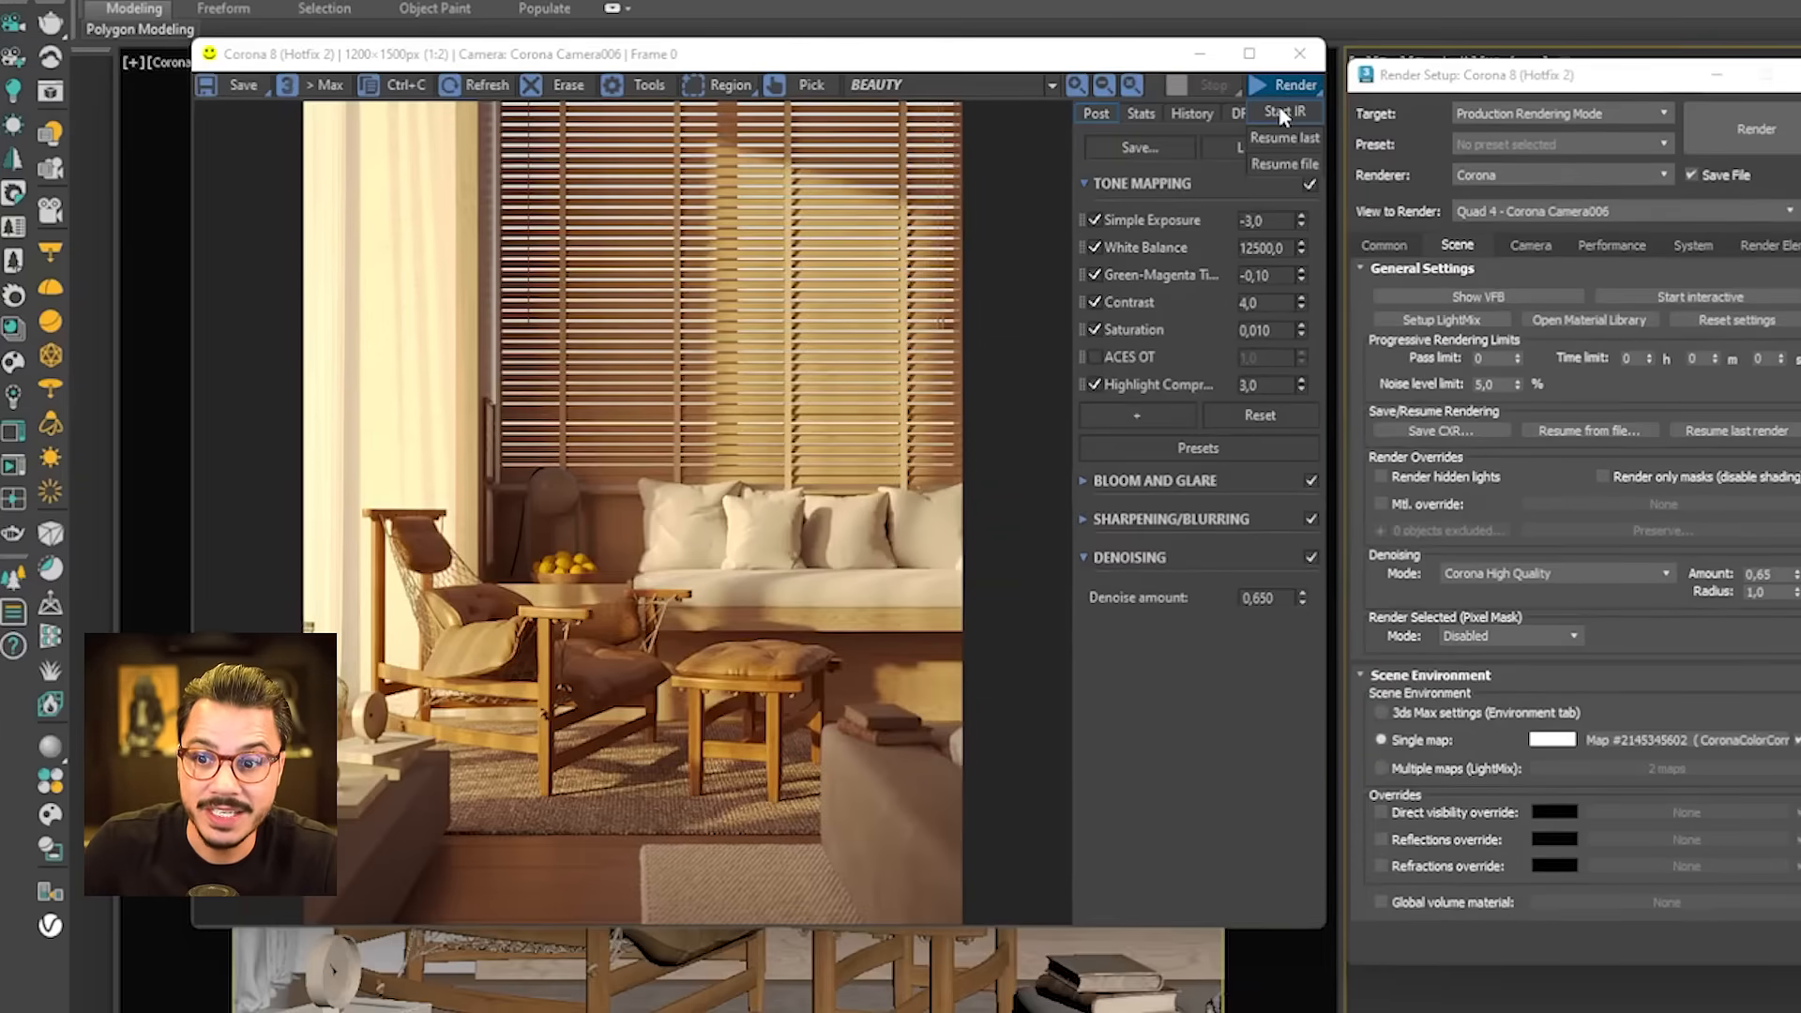
click(1282, 113)
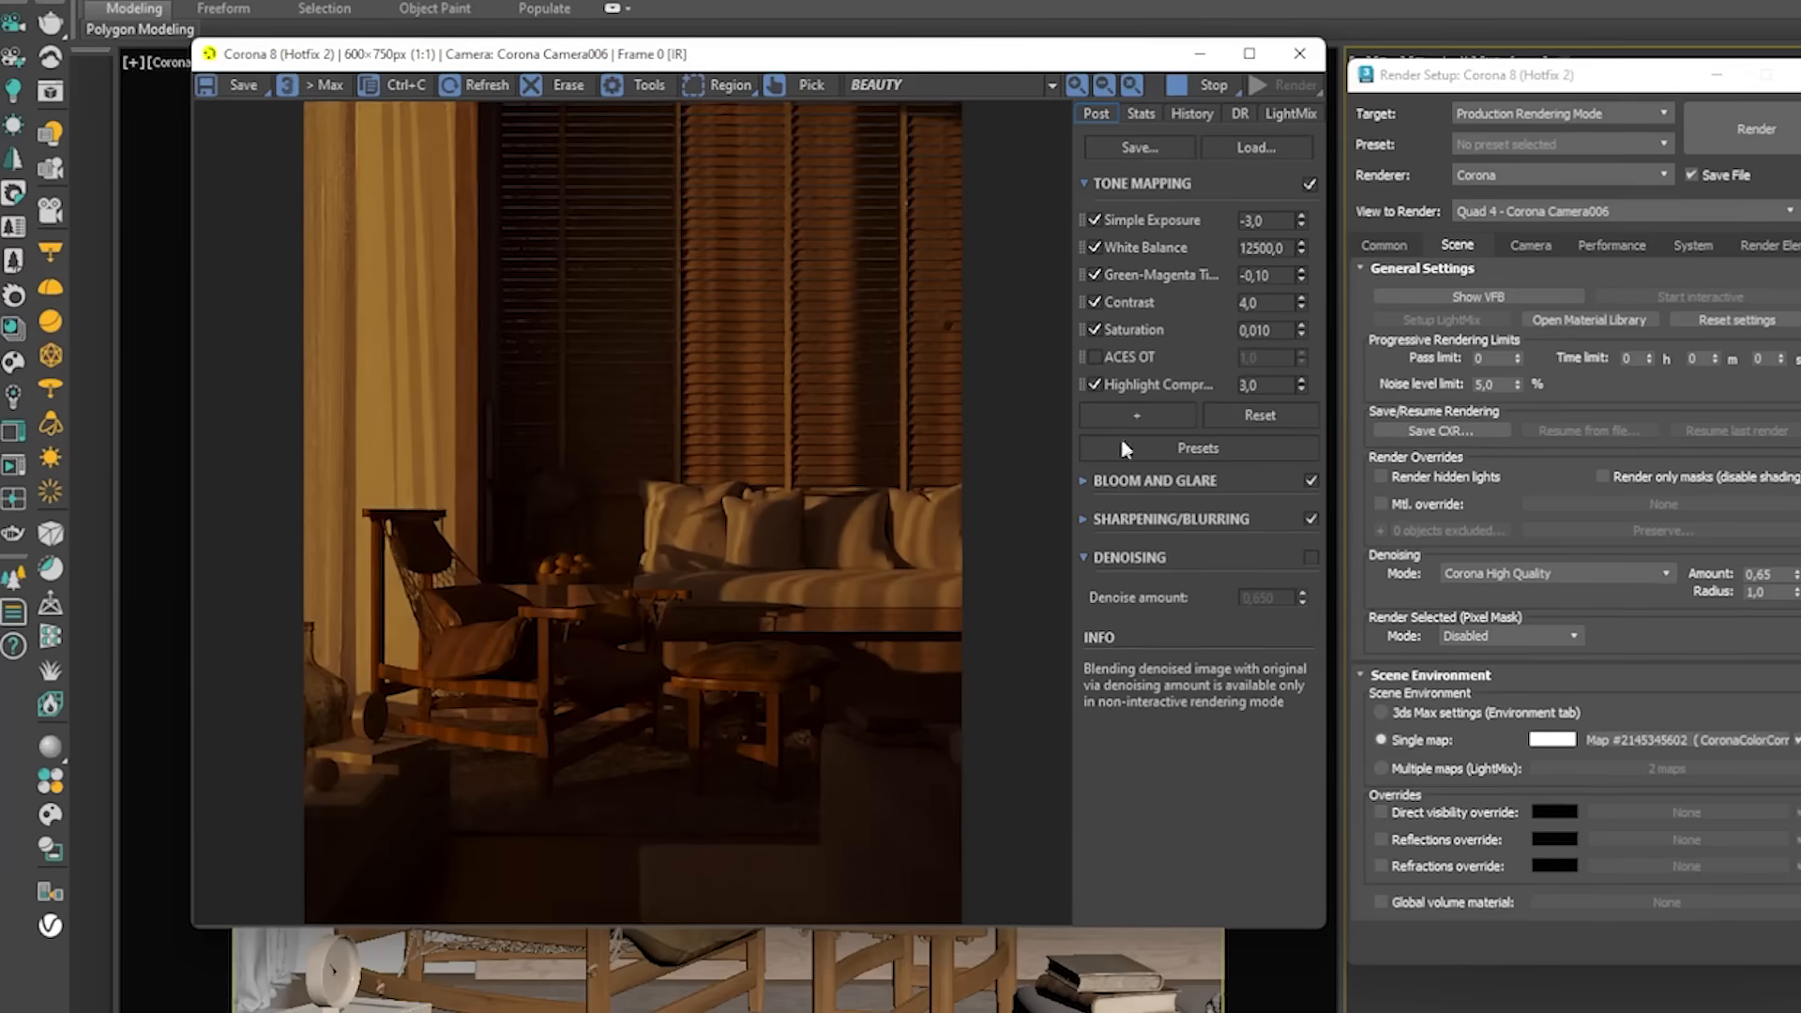
click(1262, 418)
click(1299, 671)
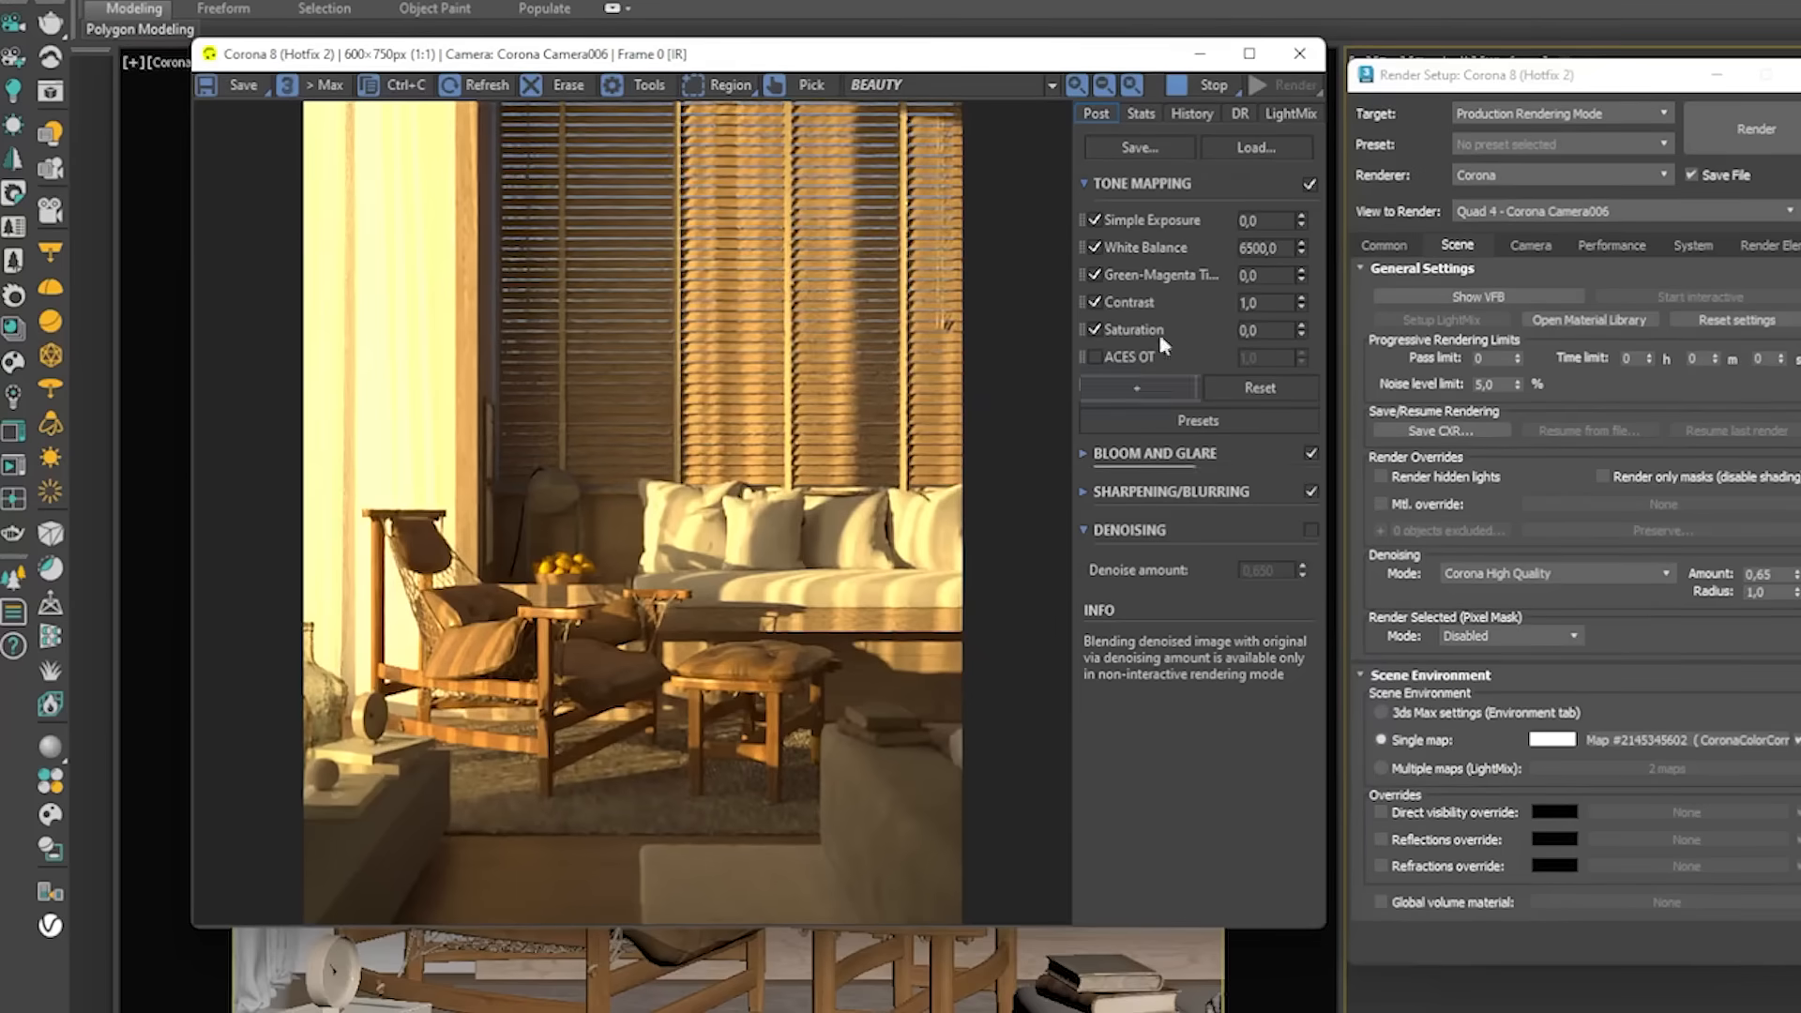
- Add Reinhard Highlight Compression to the tone mapping, try 2 and 2,5, and set it to 3
mouse_move(1166, 321)
click(1106, 391)
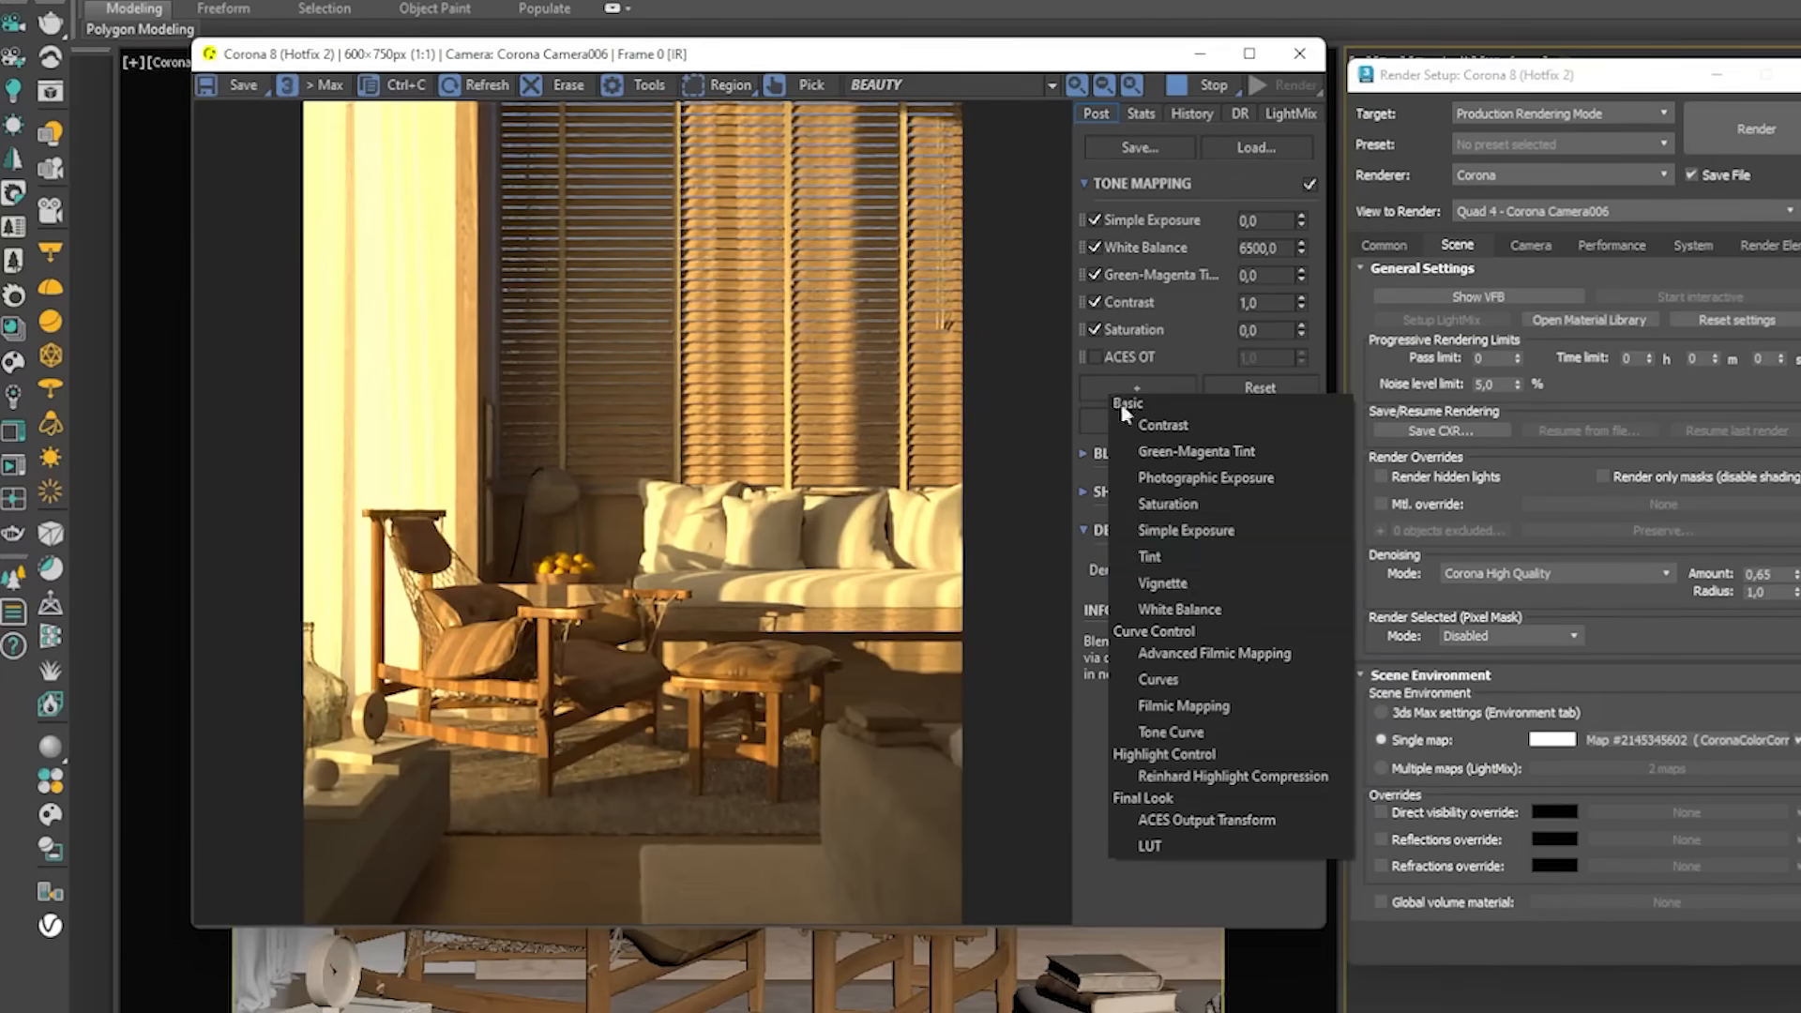
click(1191, 777)
double_click(1268, 385)
text(2)
key(Return)
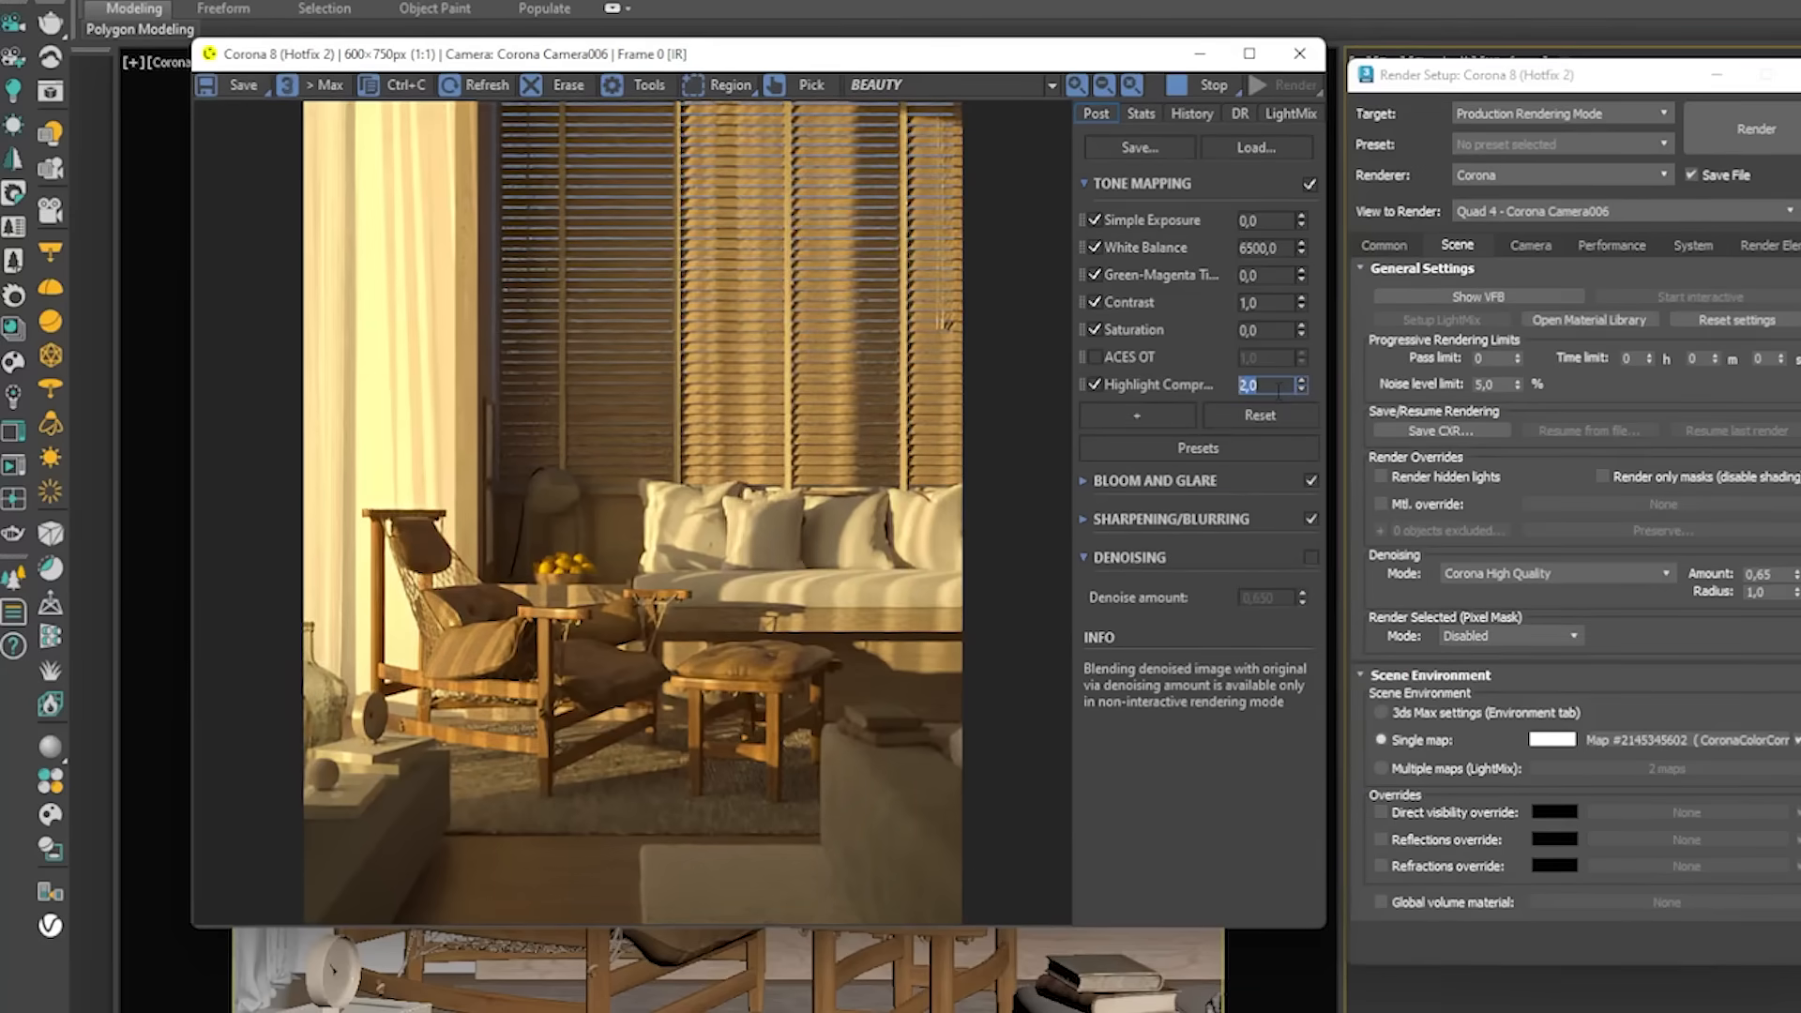
text(2,5)
key(Return)
text(3)
key(Return)
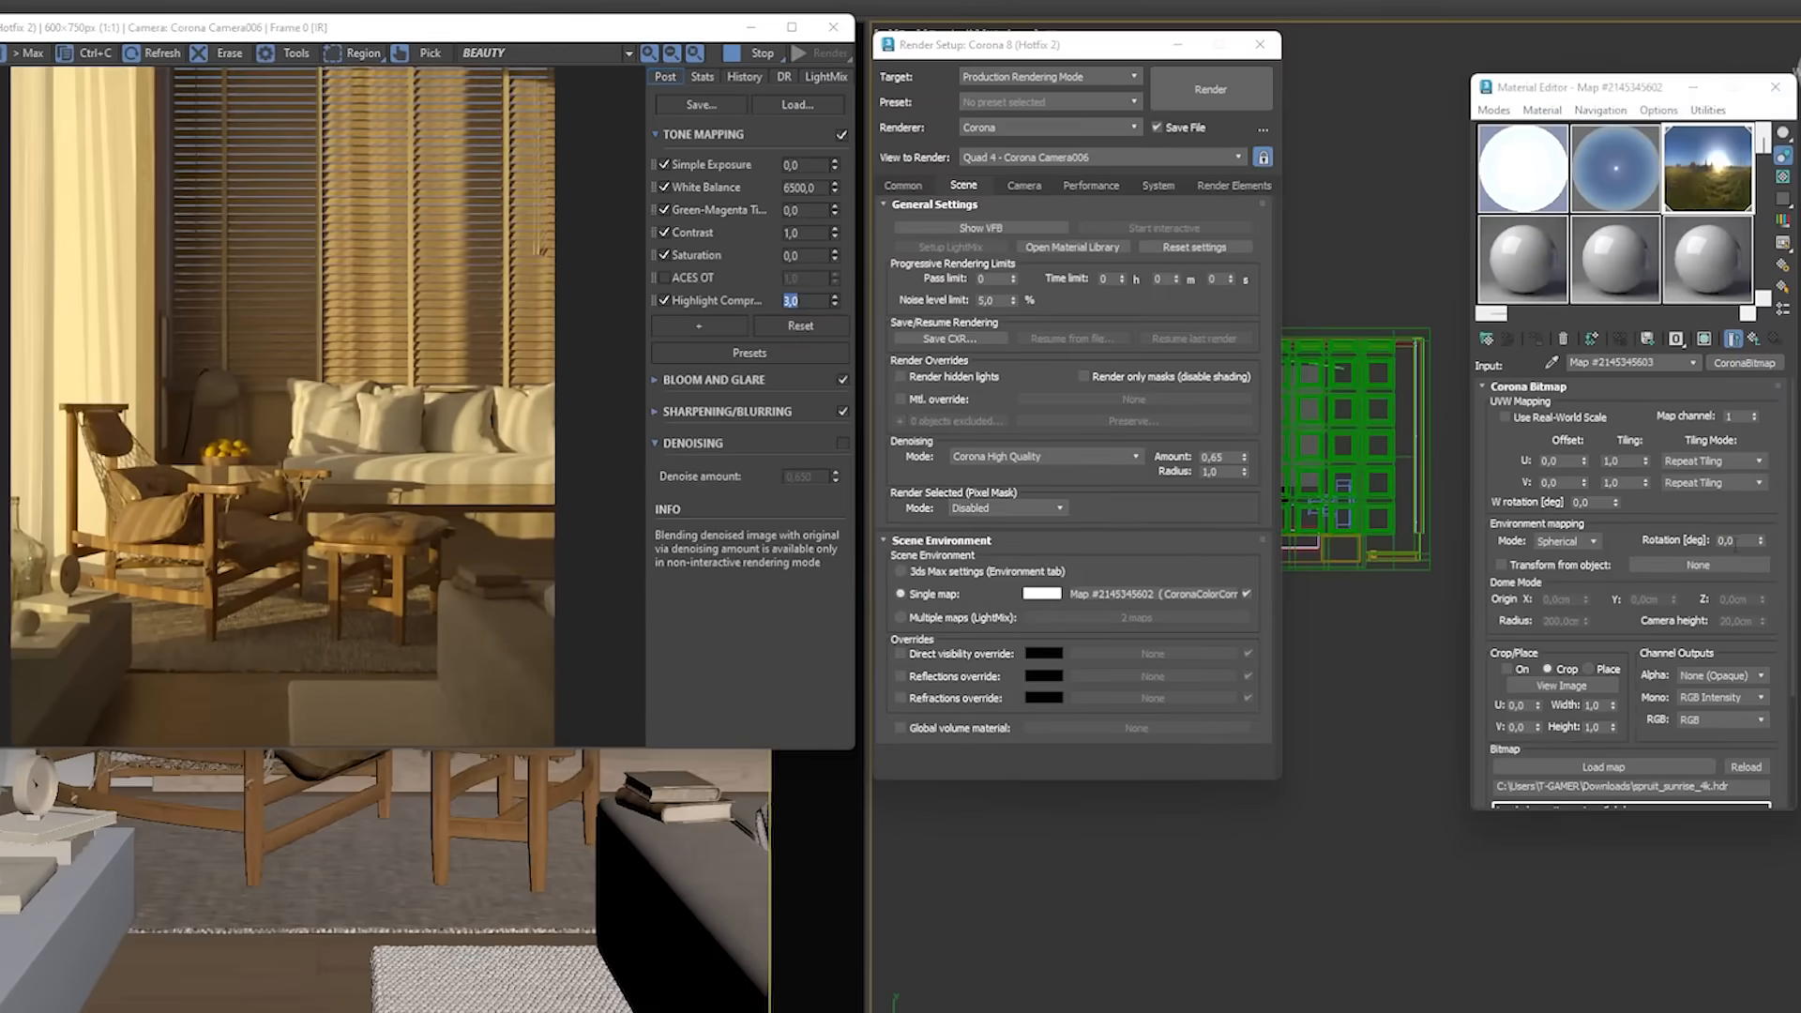
- Try HDRI environment rotations of 10, -10 and 90 degrees in the Corona Bitmap and reset the rotation
double_click(1730, 540)
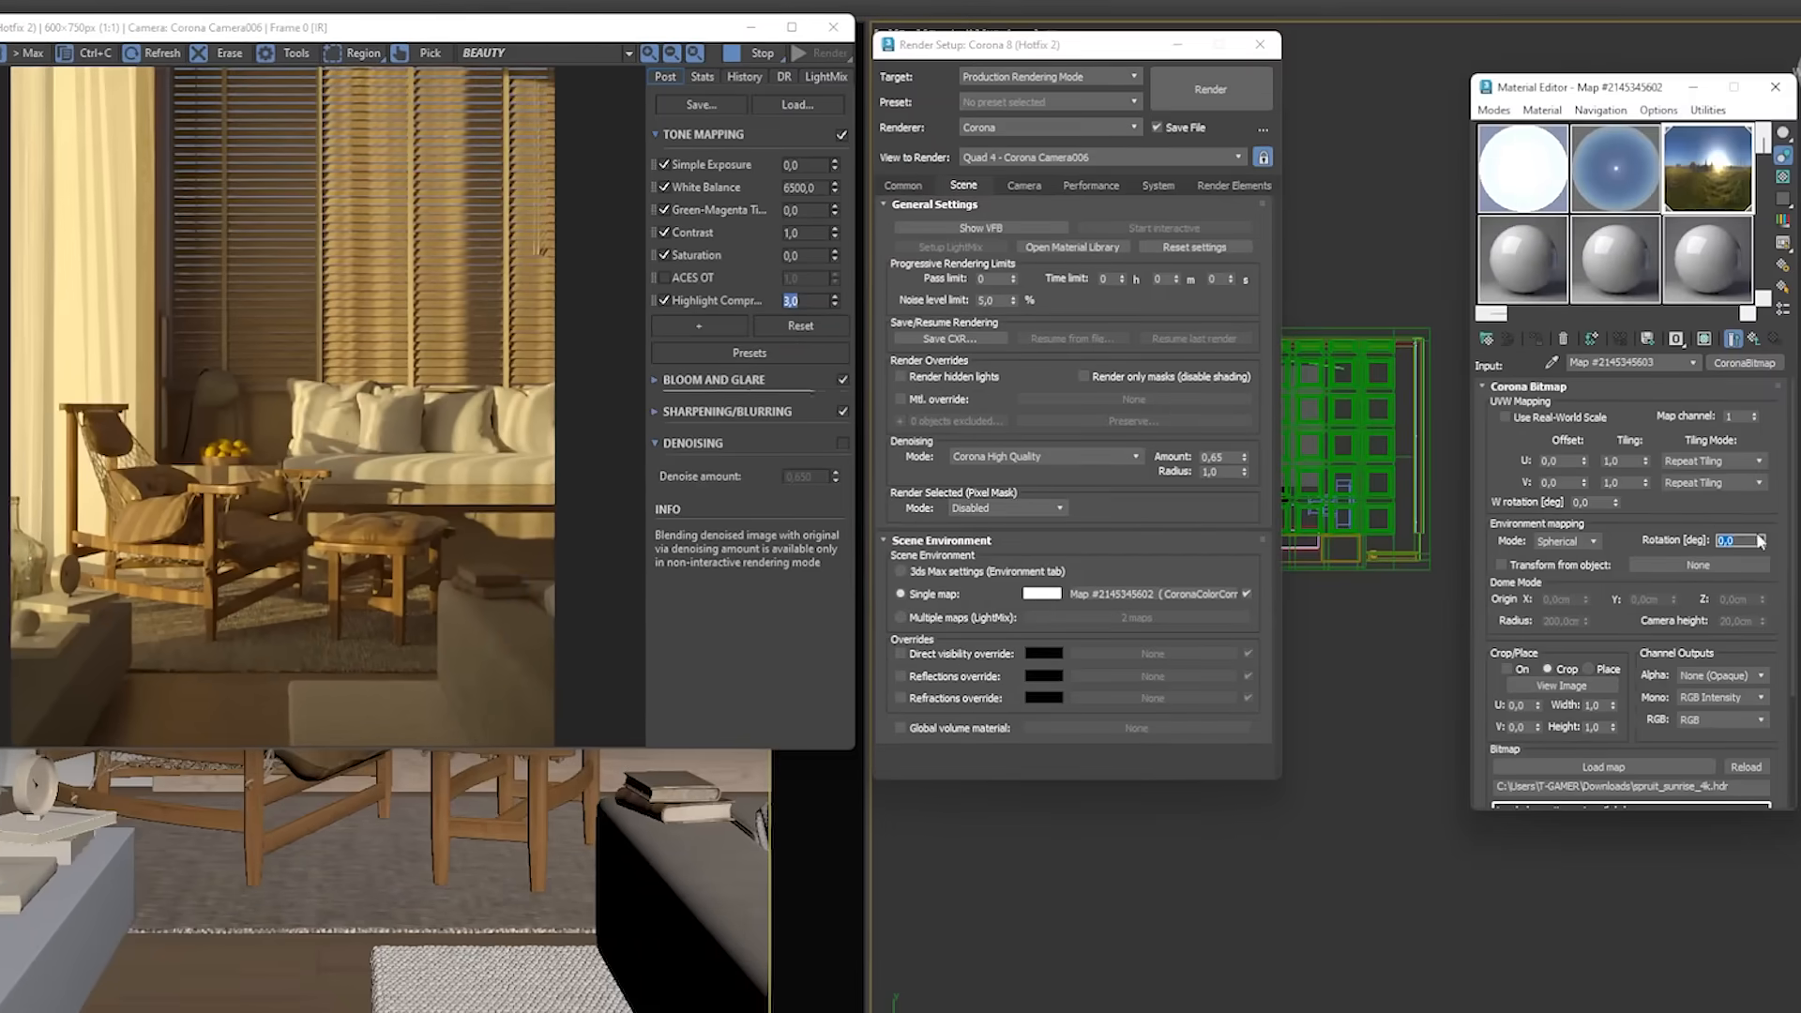
text(10)
key(Return)
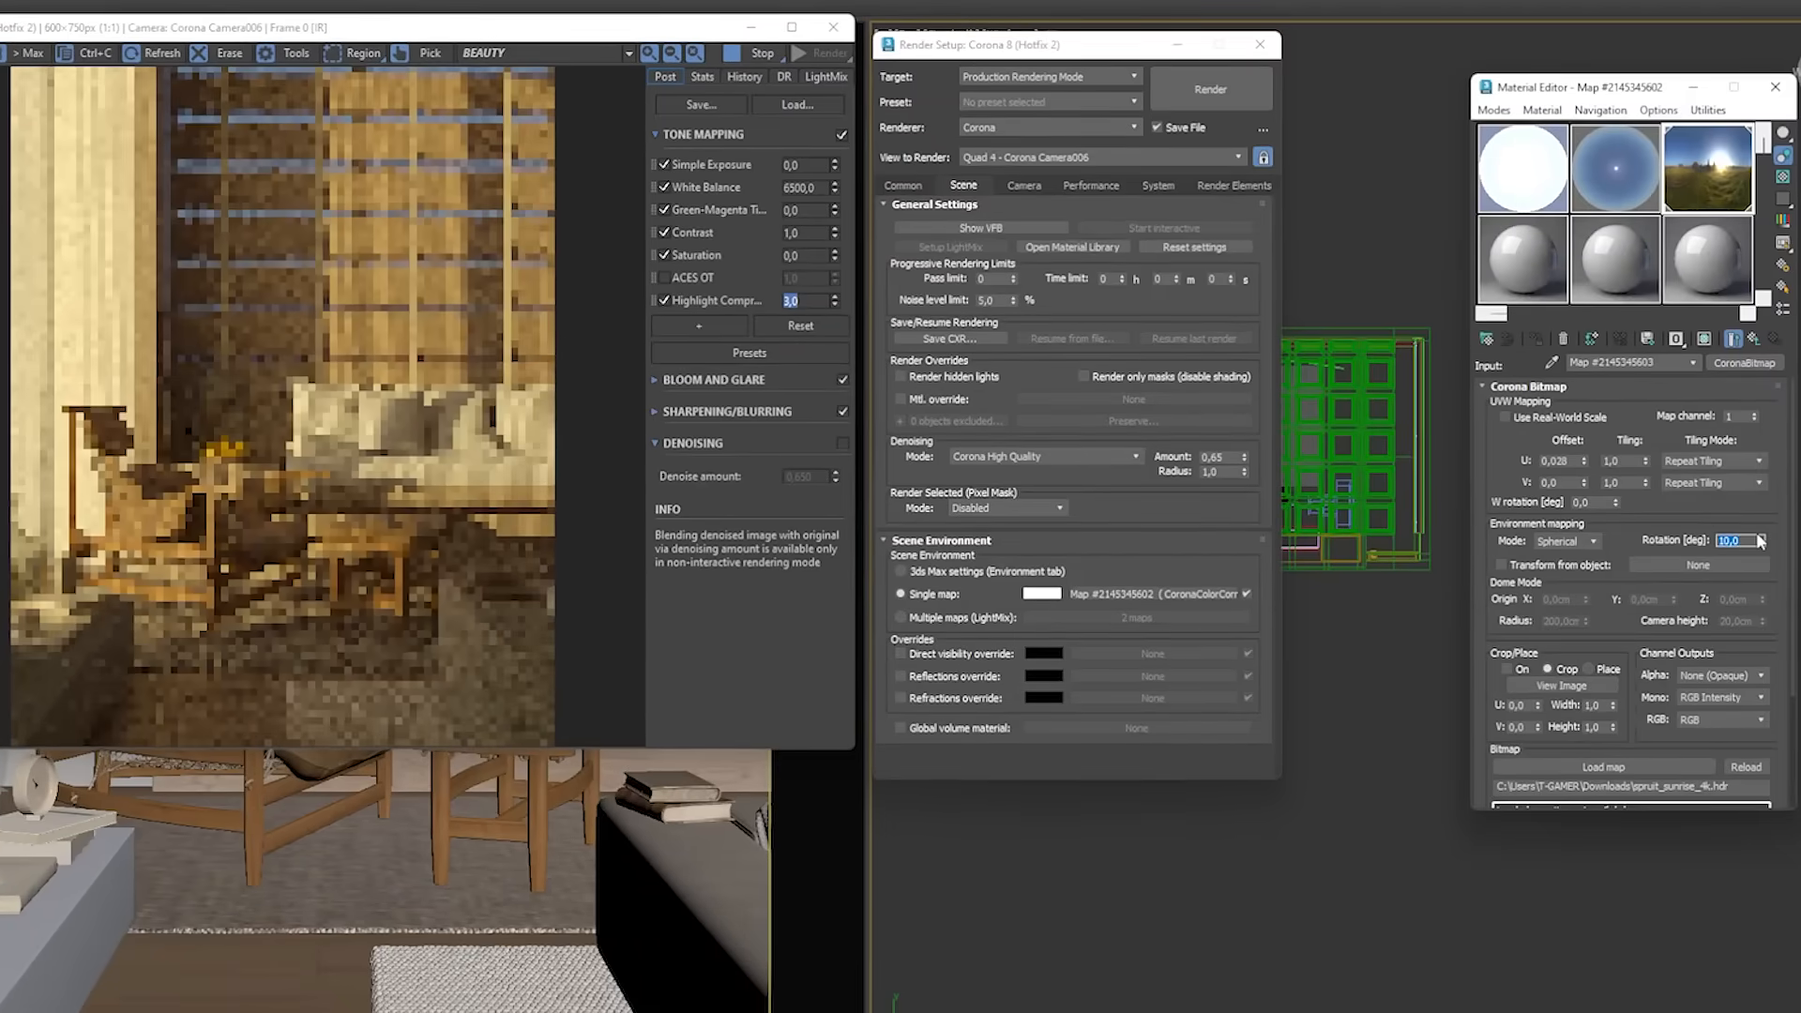
text(-10)
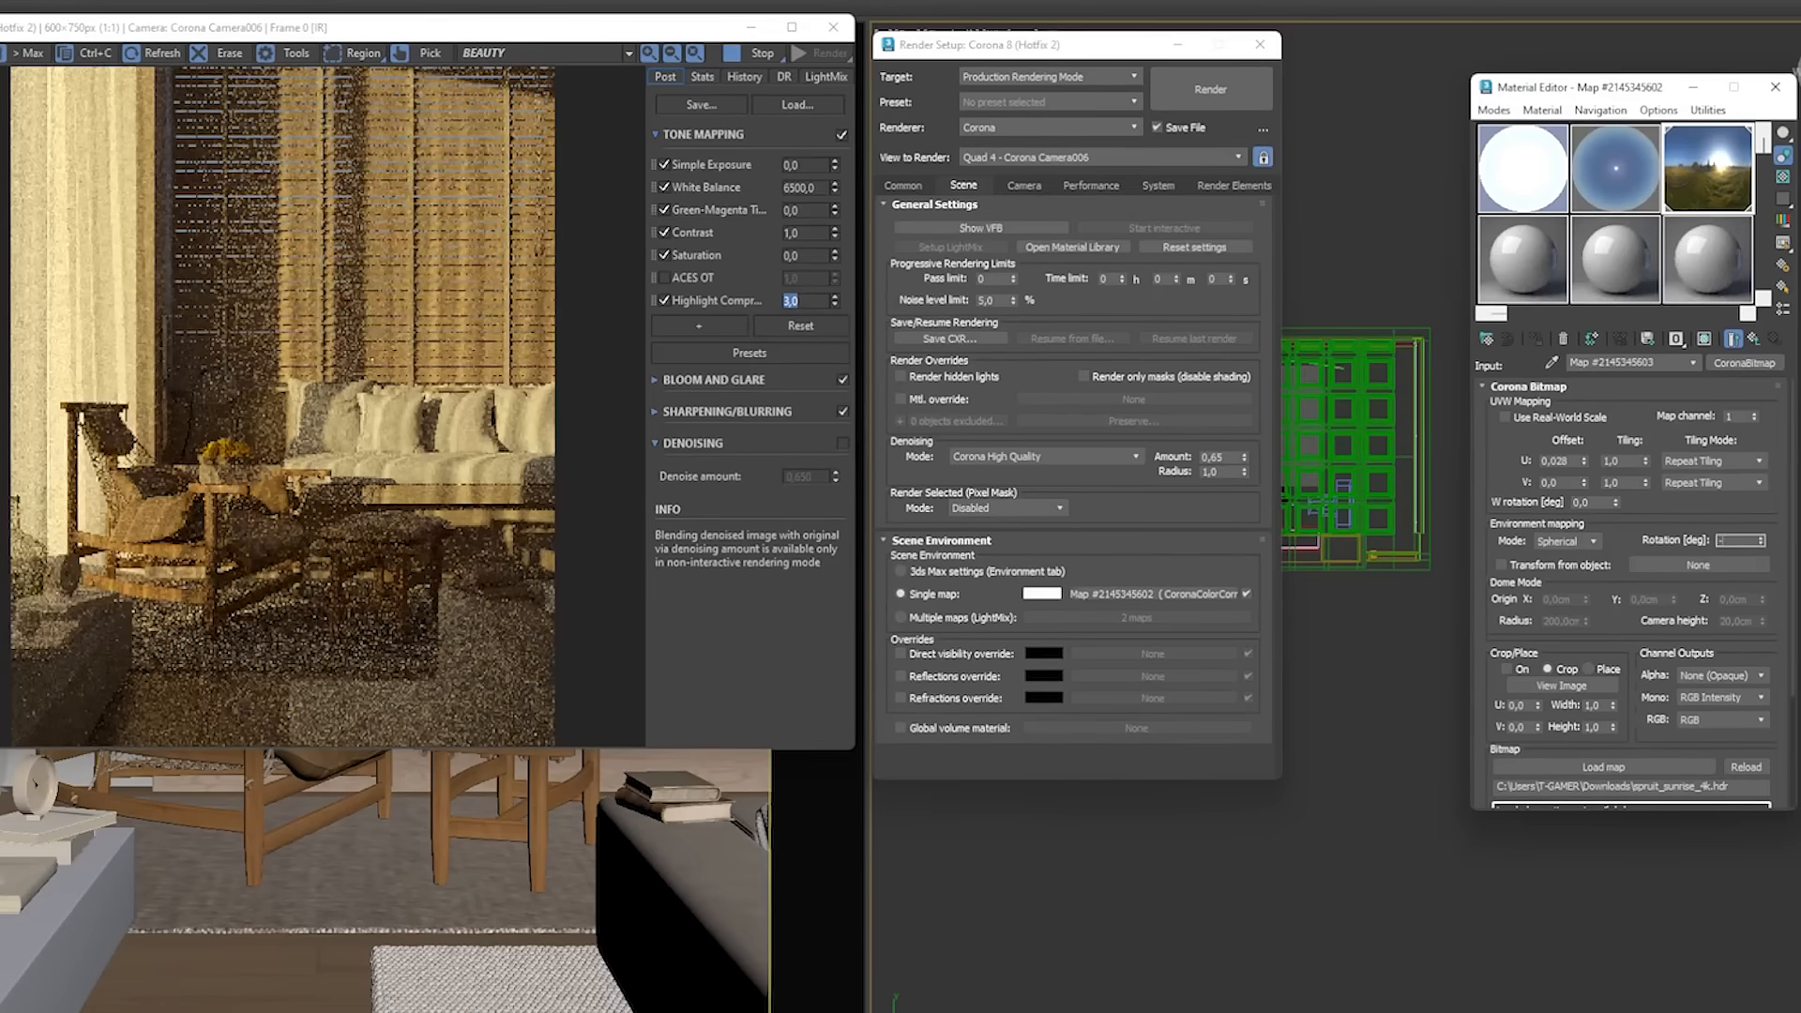
key(Return)
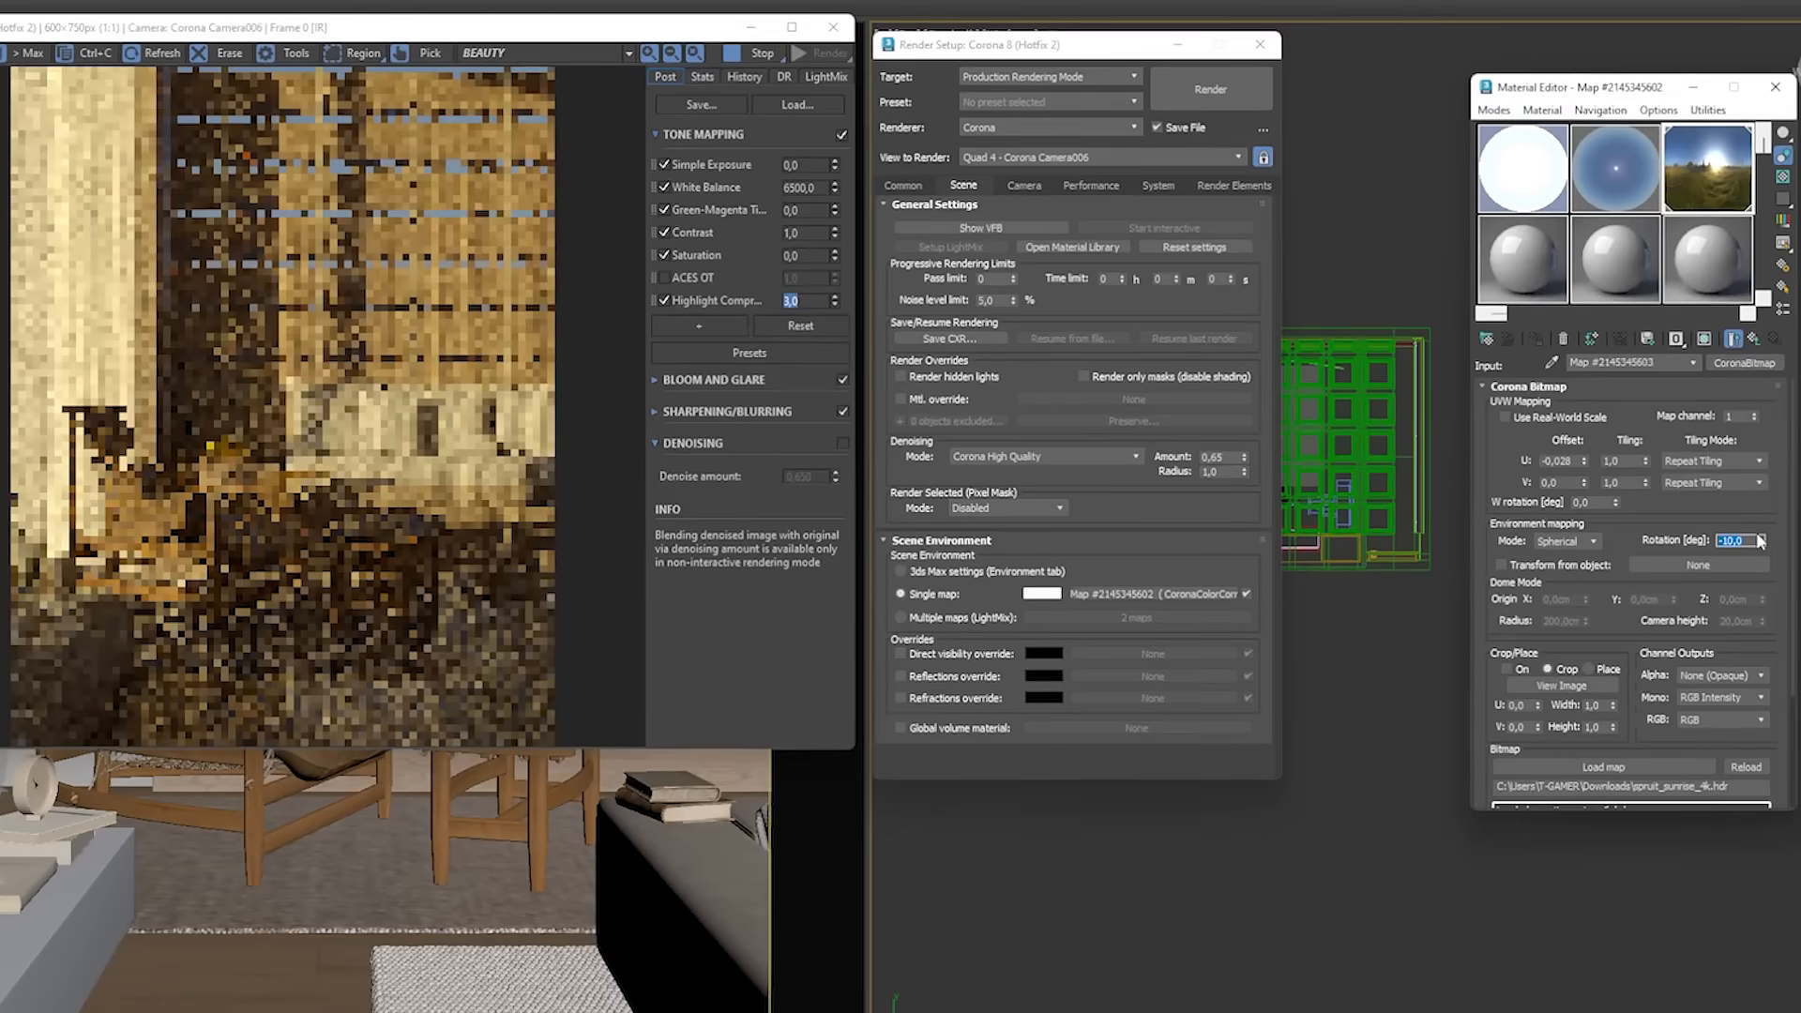
text(90)
key(Return)
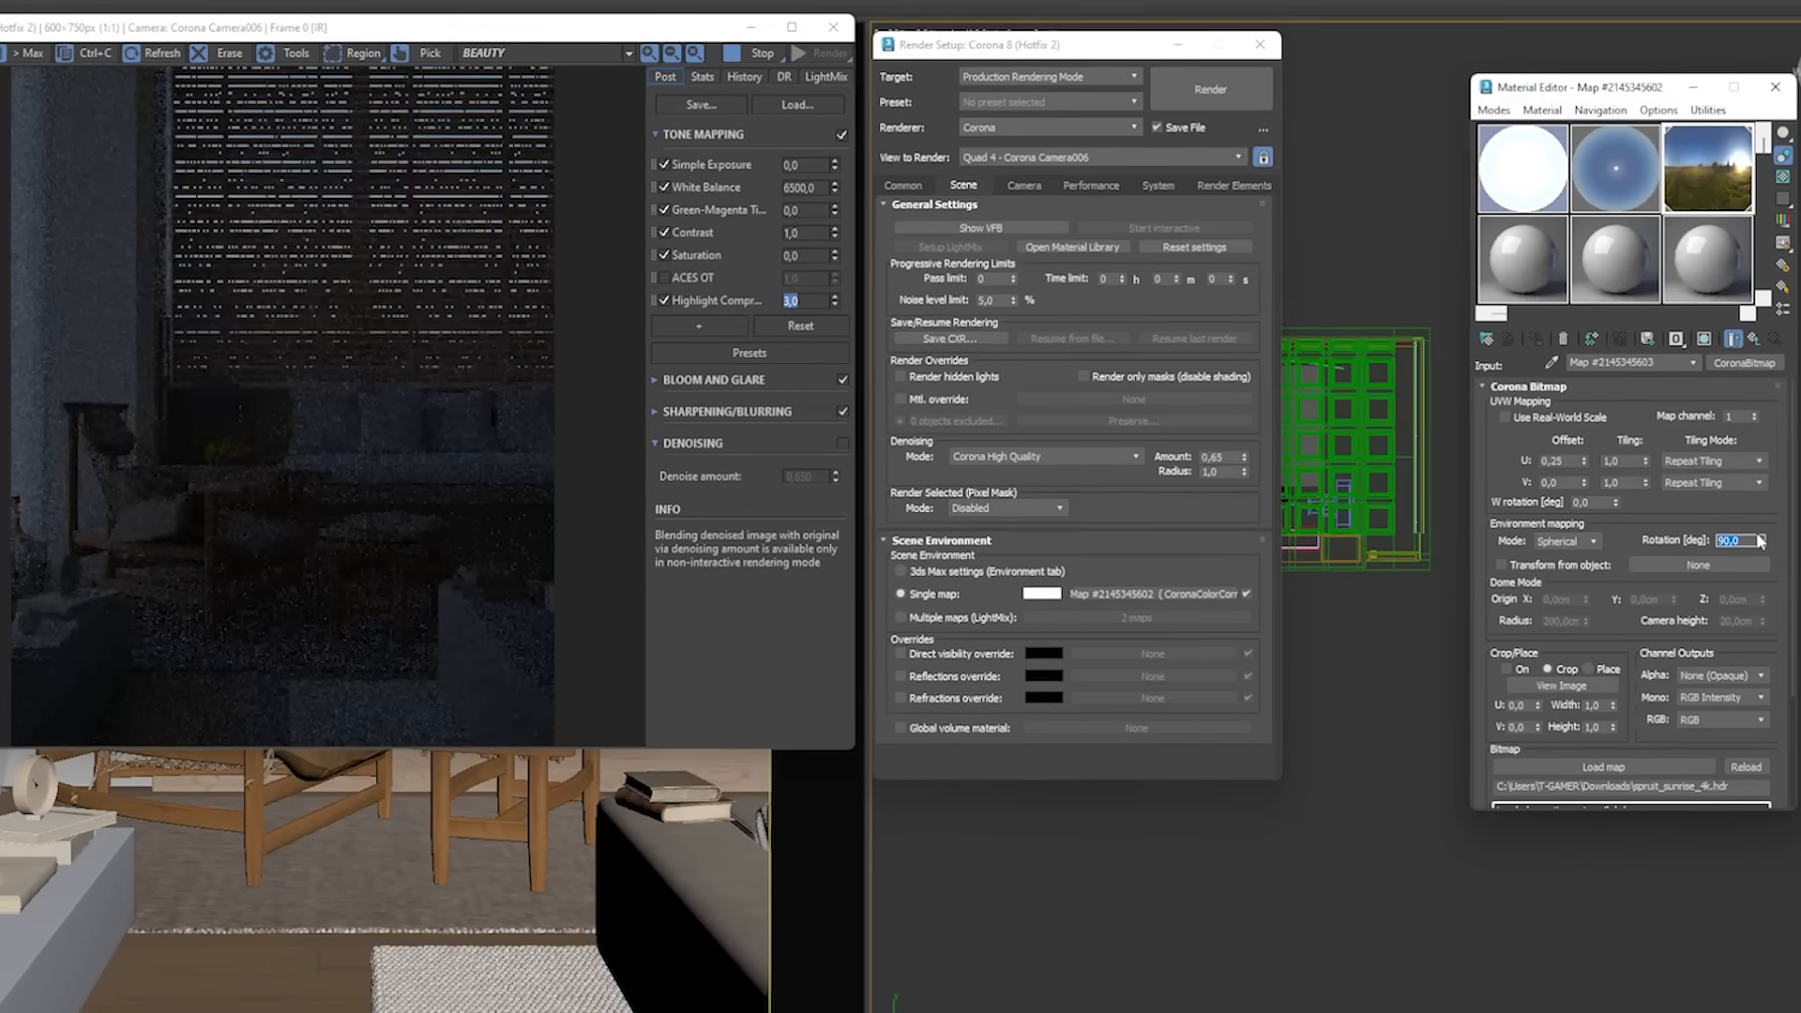
text(-10)
key(Return)
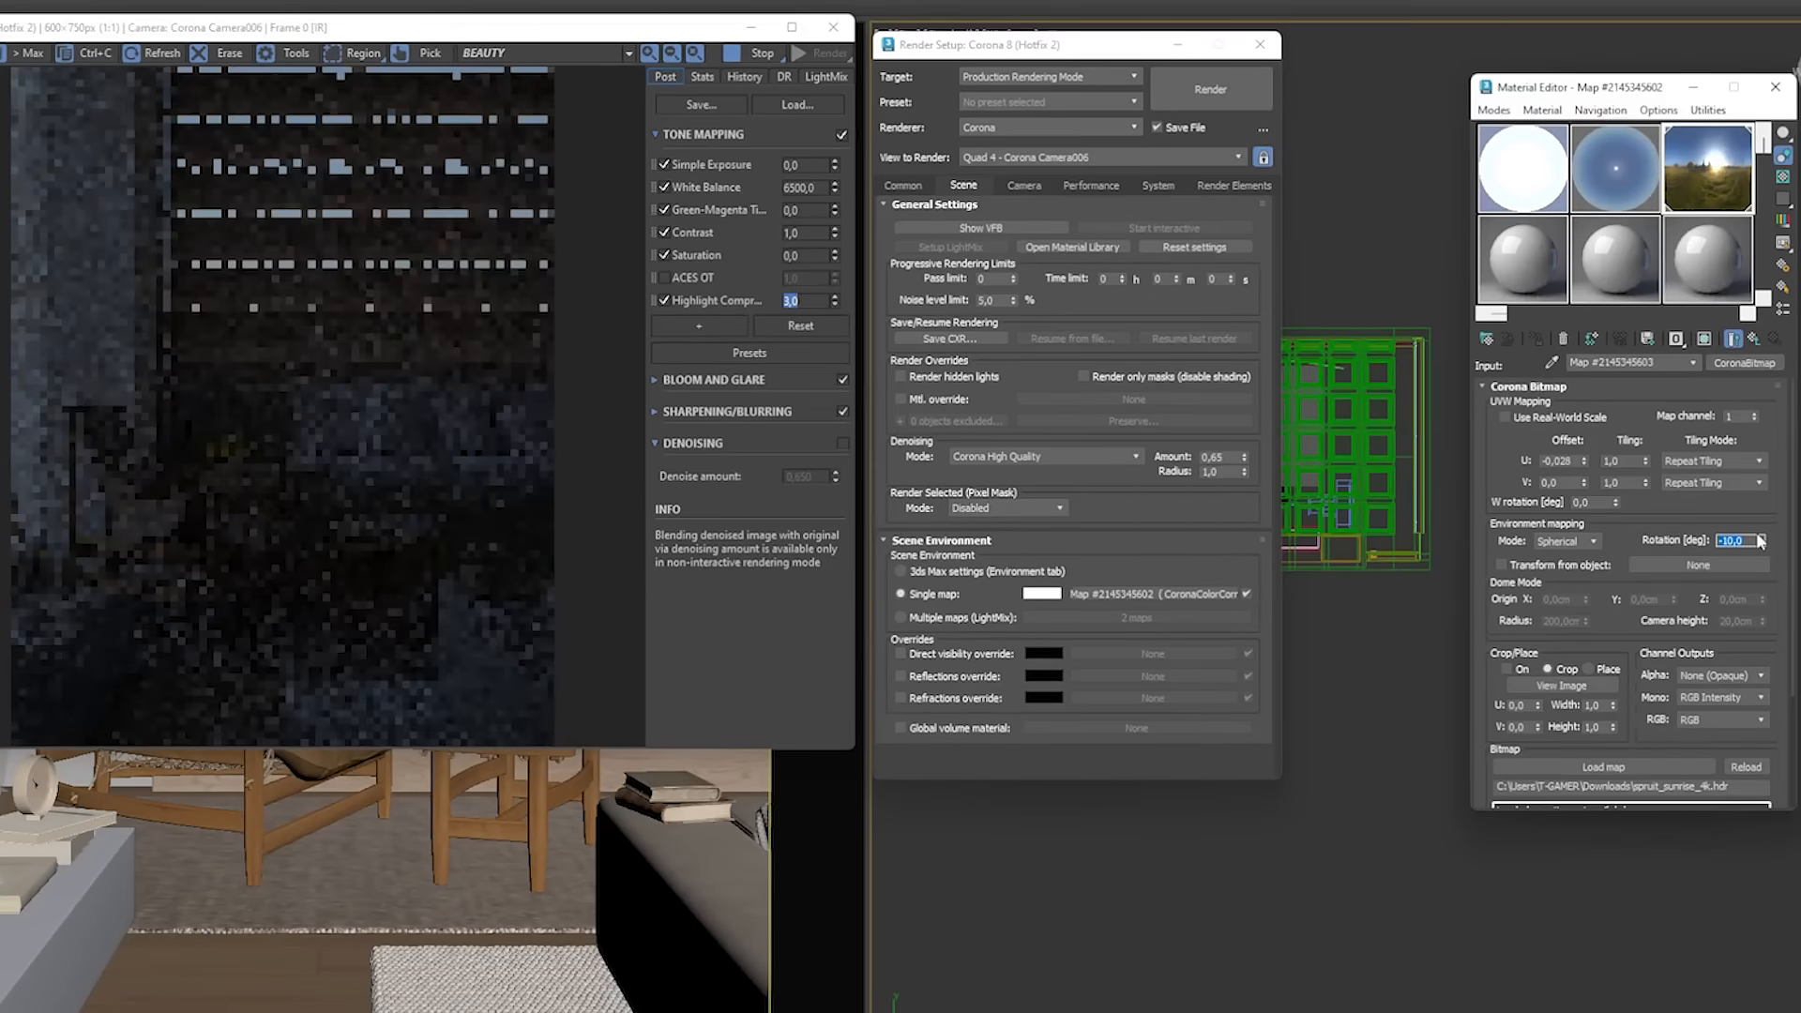
right_click(1760, 540)
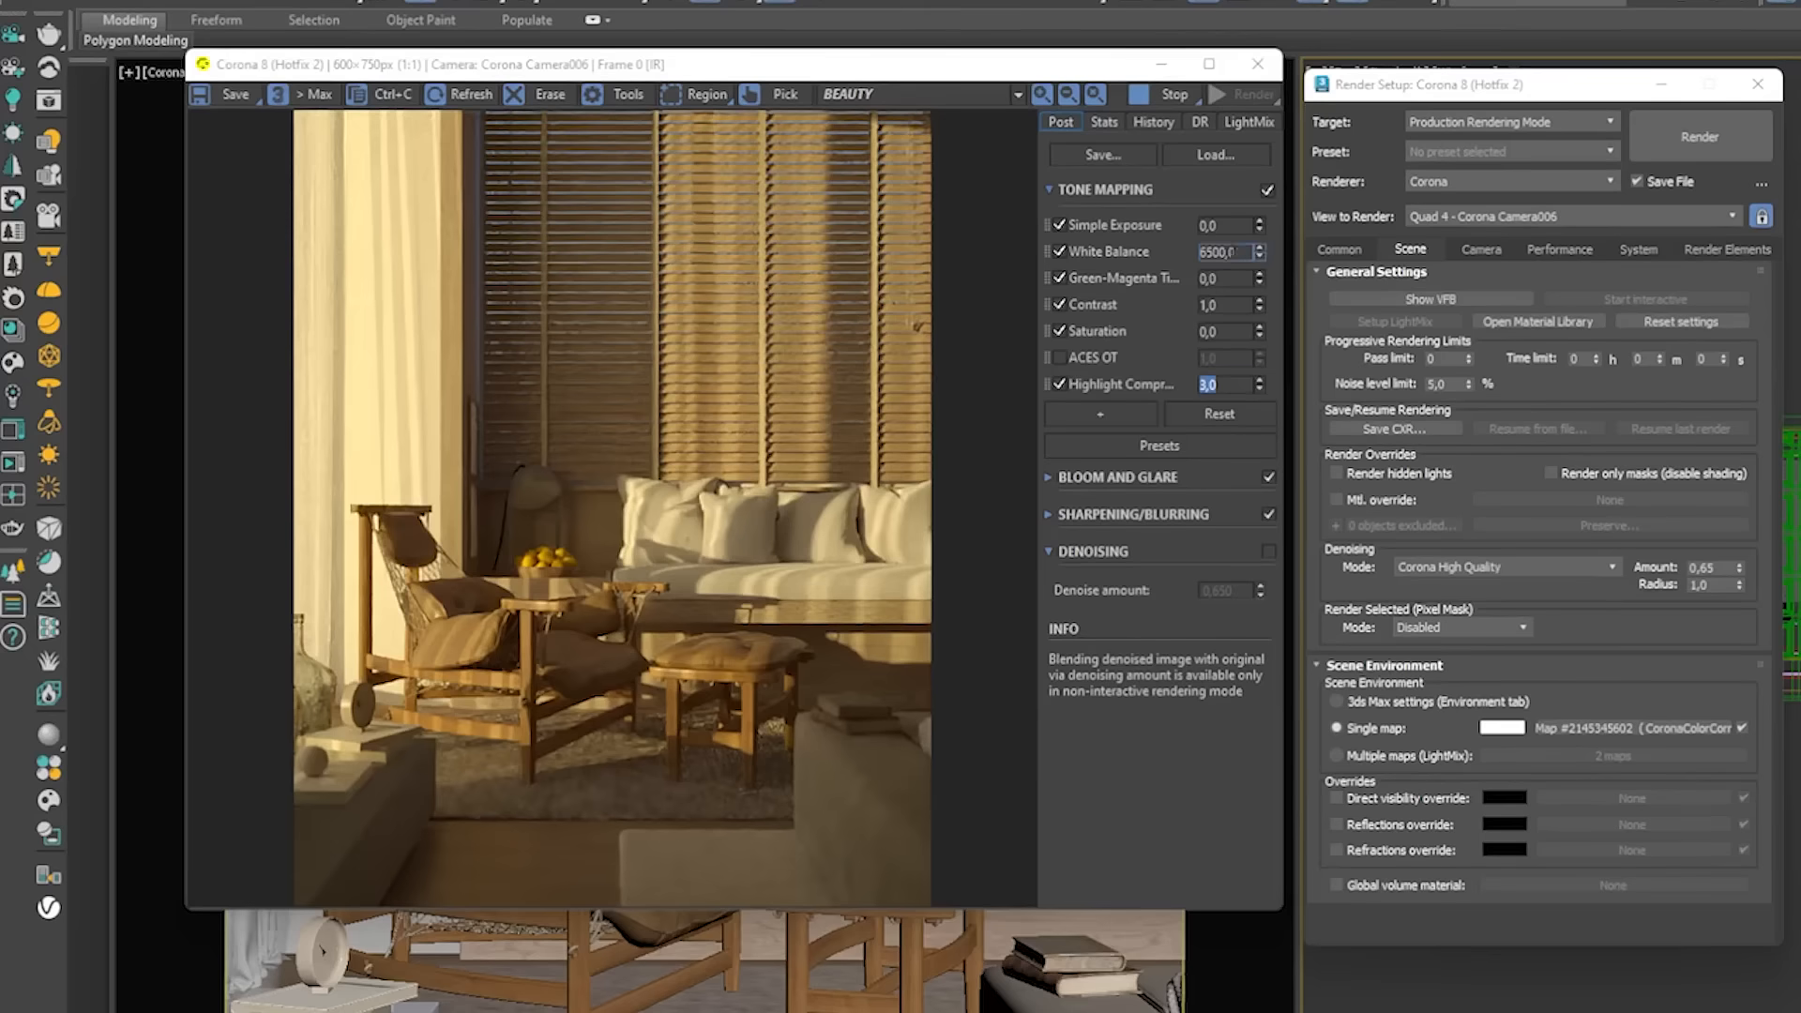
- Set the tone mapping White Balance to 10500, trying 9500 first, and set Contrast to 3
double_click(1232, 252)
text(9500)
key(Return)
text(1050)
key(Return)
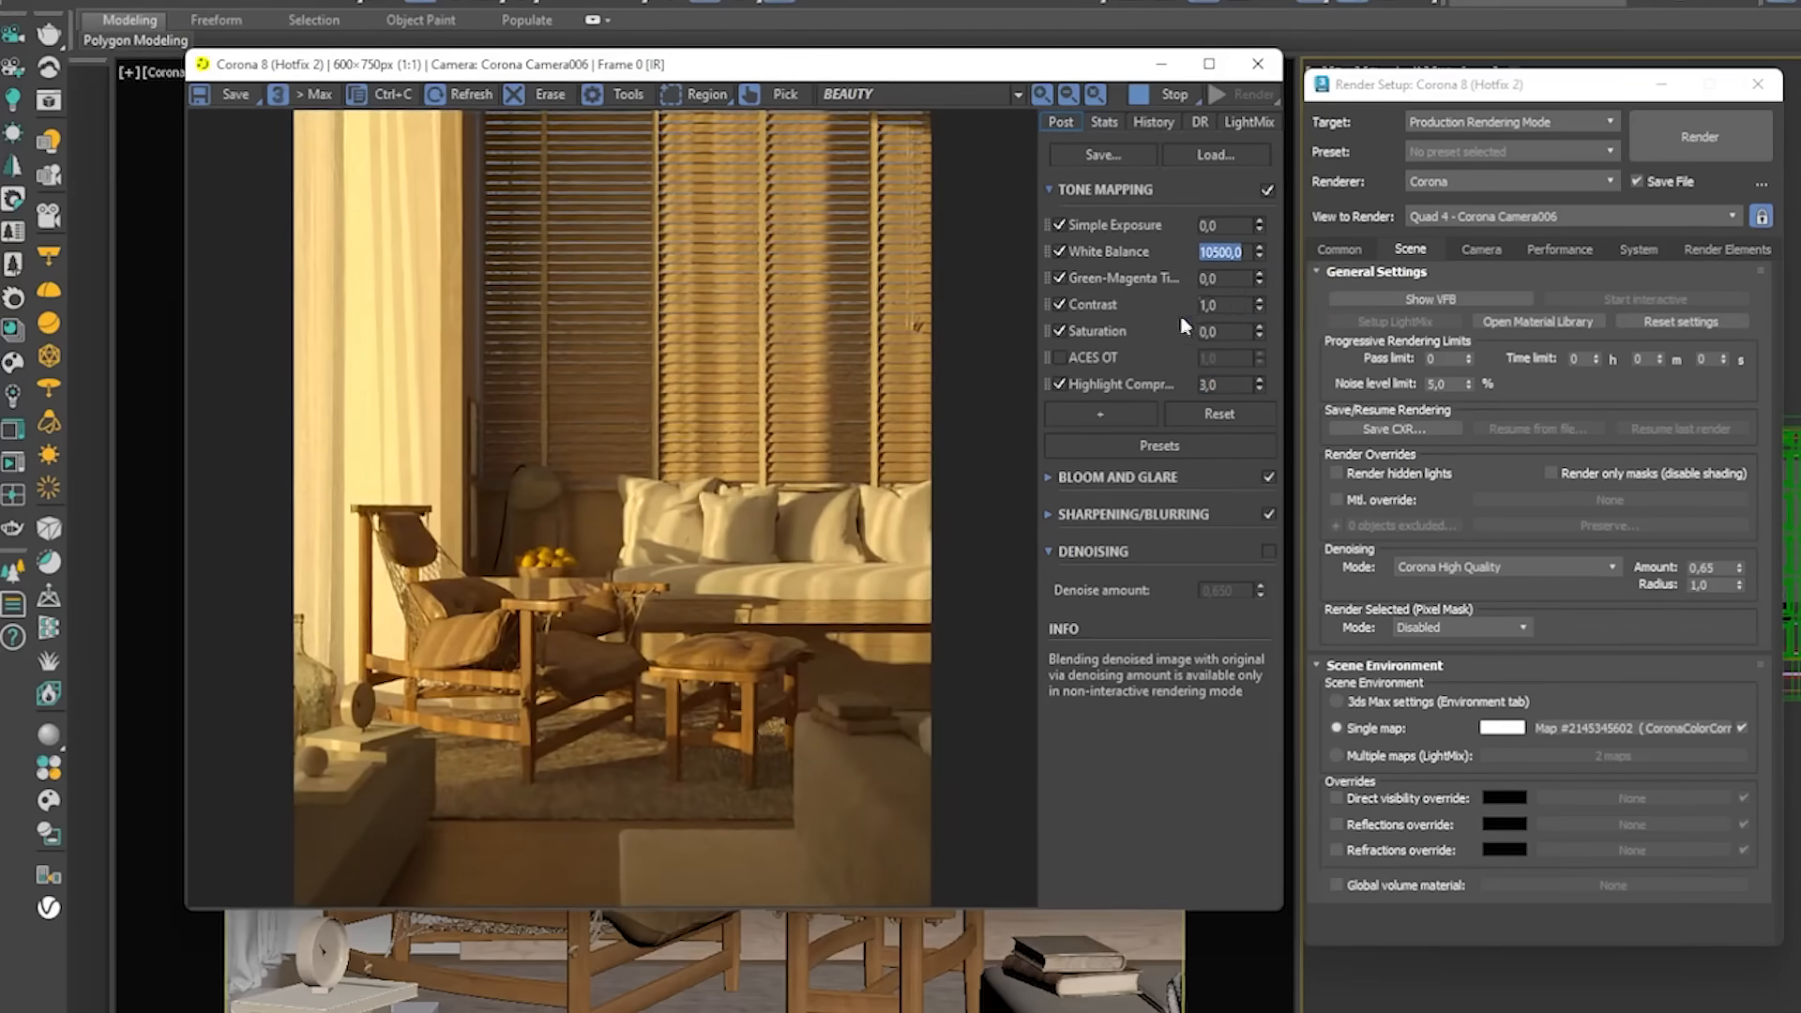
double_click(1230, 306)
text(3)
key(Return)
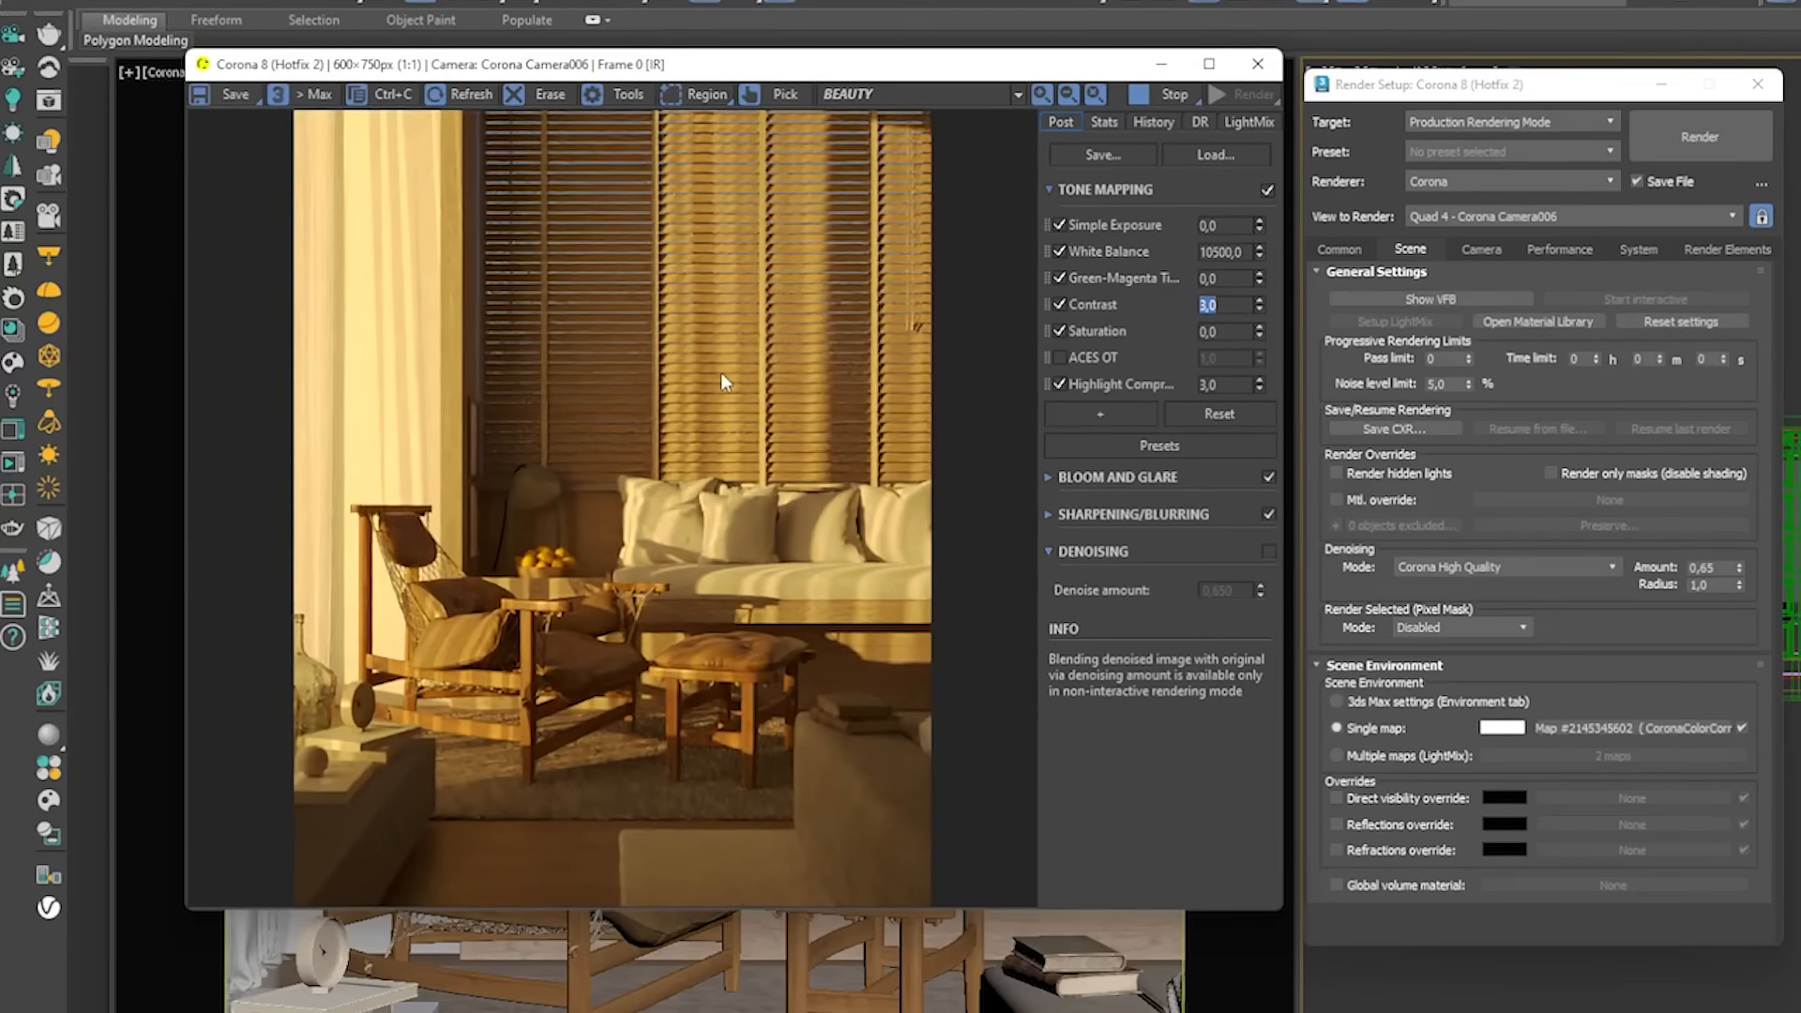
- Set the Green-Magenta Tint to -0,10, also trying -0,30 and -0,150
click(1221, 278)
double_click(1223, 278)
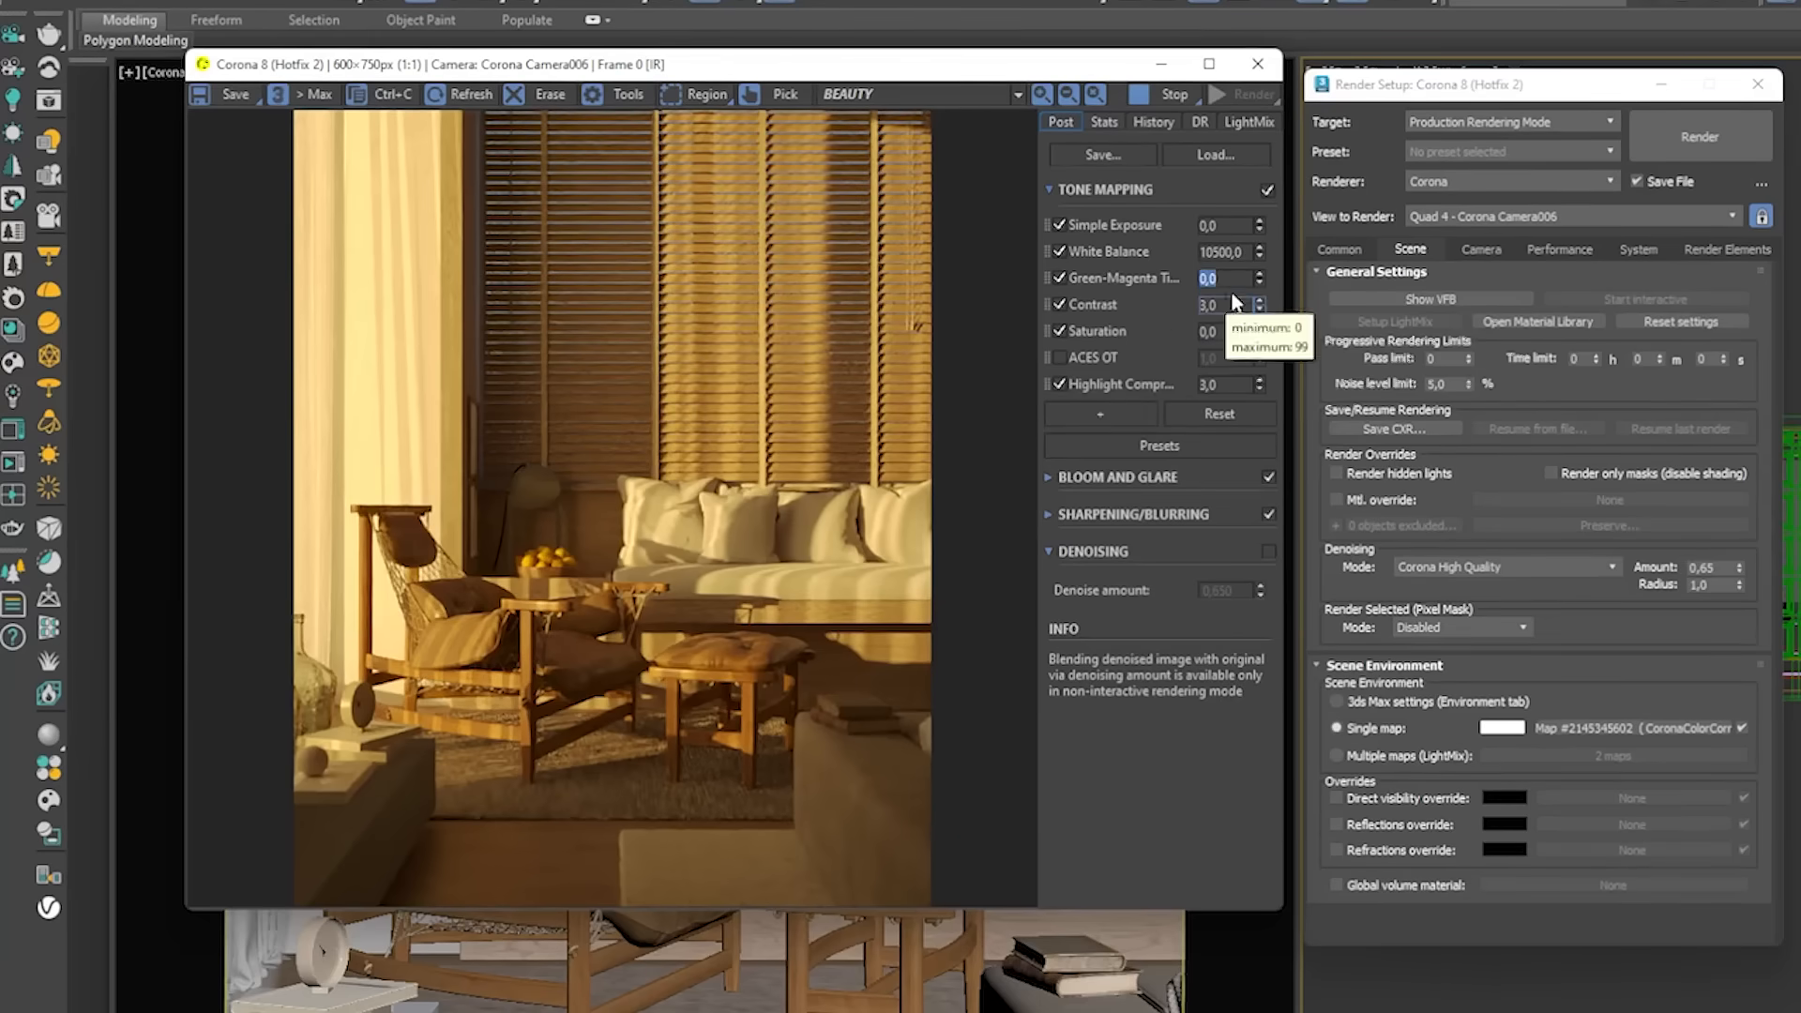
text(-0,10)
key(Return)
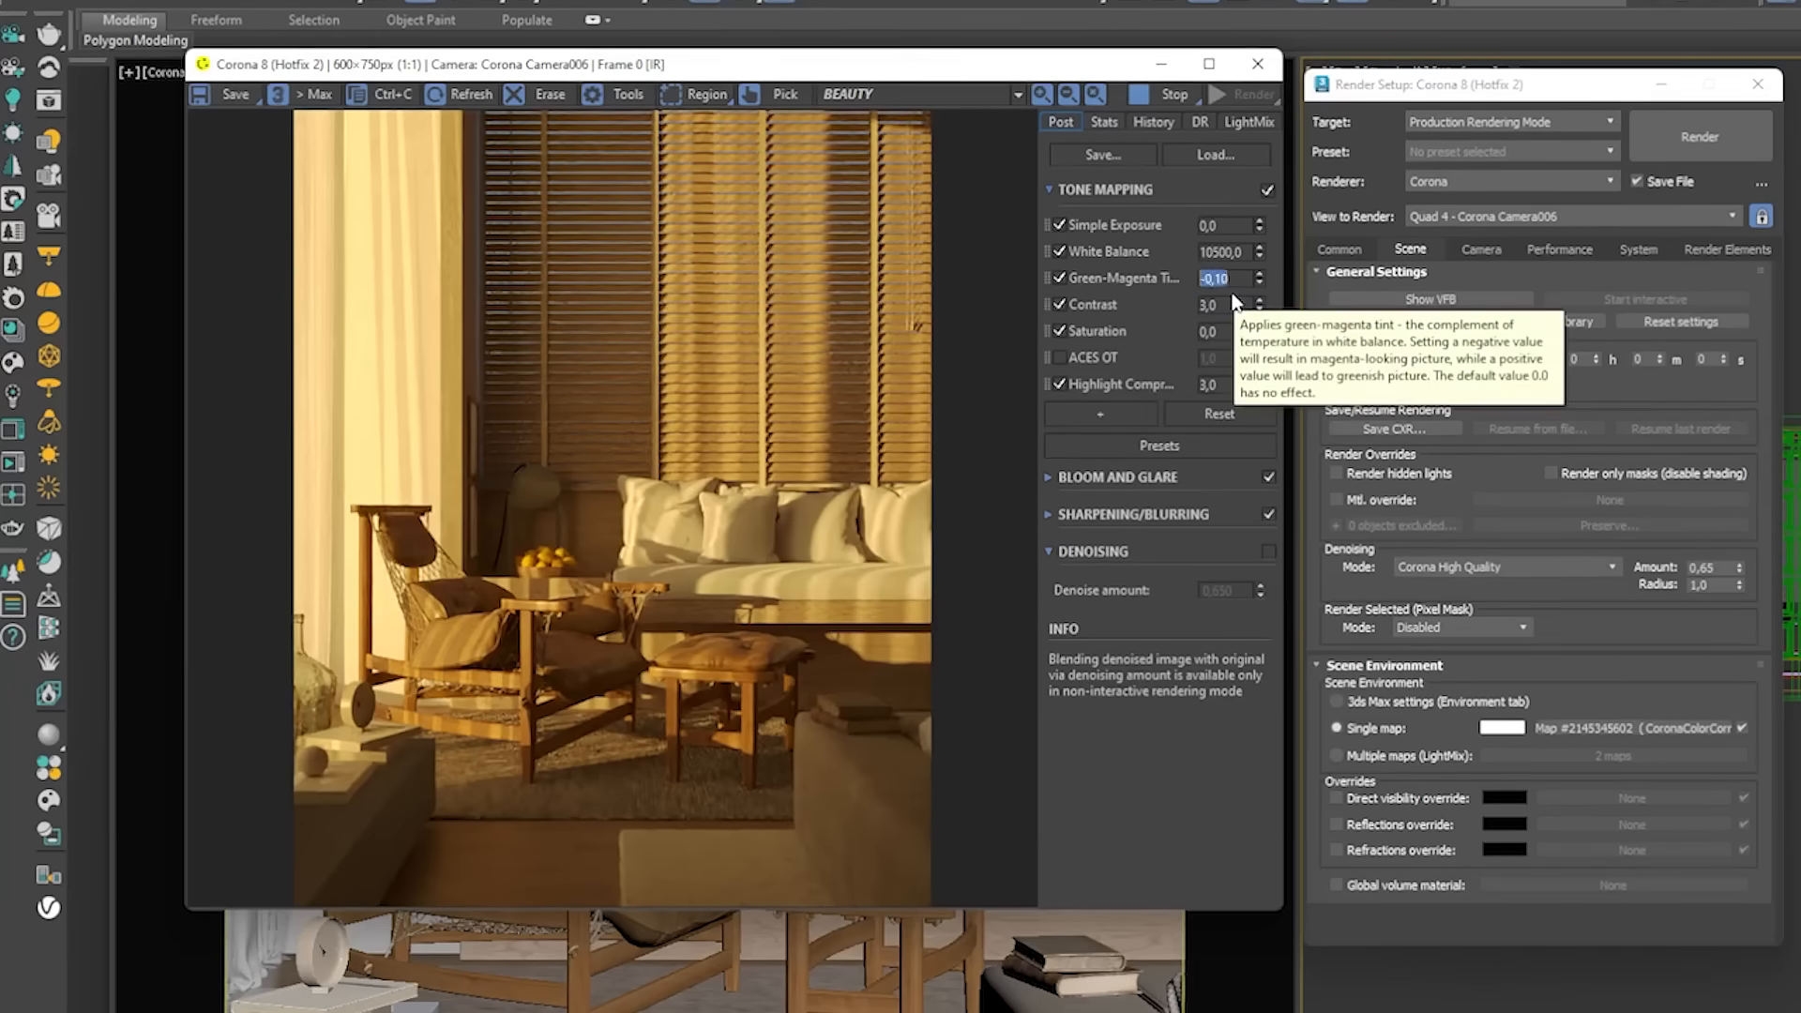
text(-0,30)
key(Return)
text(-0,150)
key(Return)
text(-0,10)
key(Return)
- Compare the interactive render with the Green-Magenta Tint disabled and enabled, leaving it enabled
click(1236, 274)
click(1061, 280)
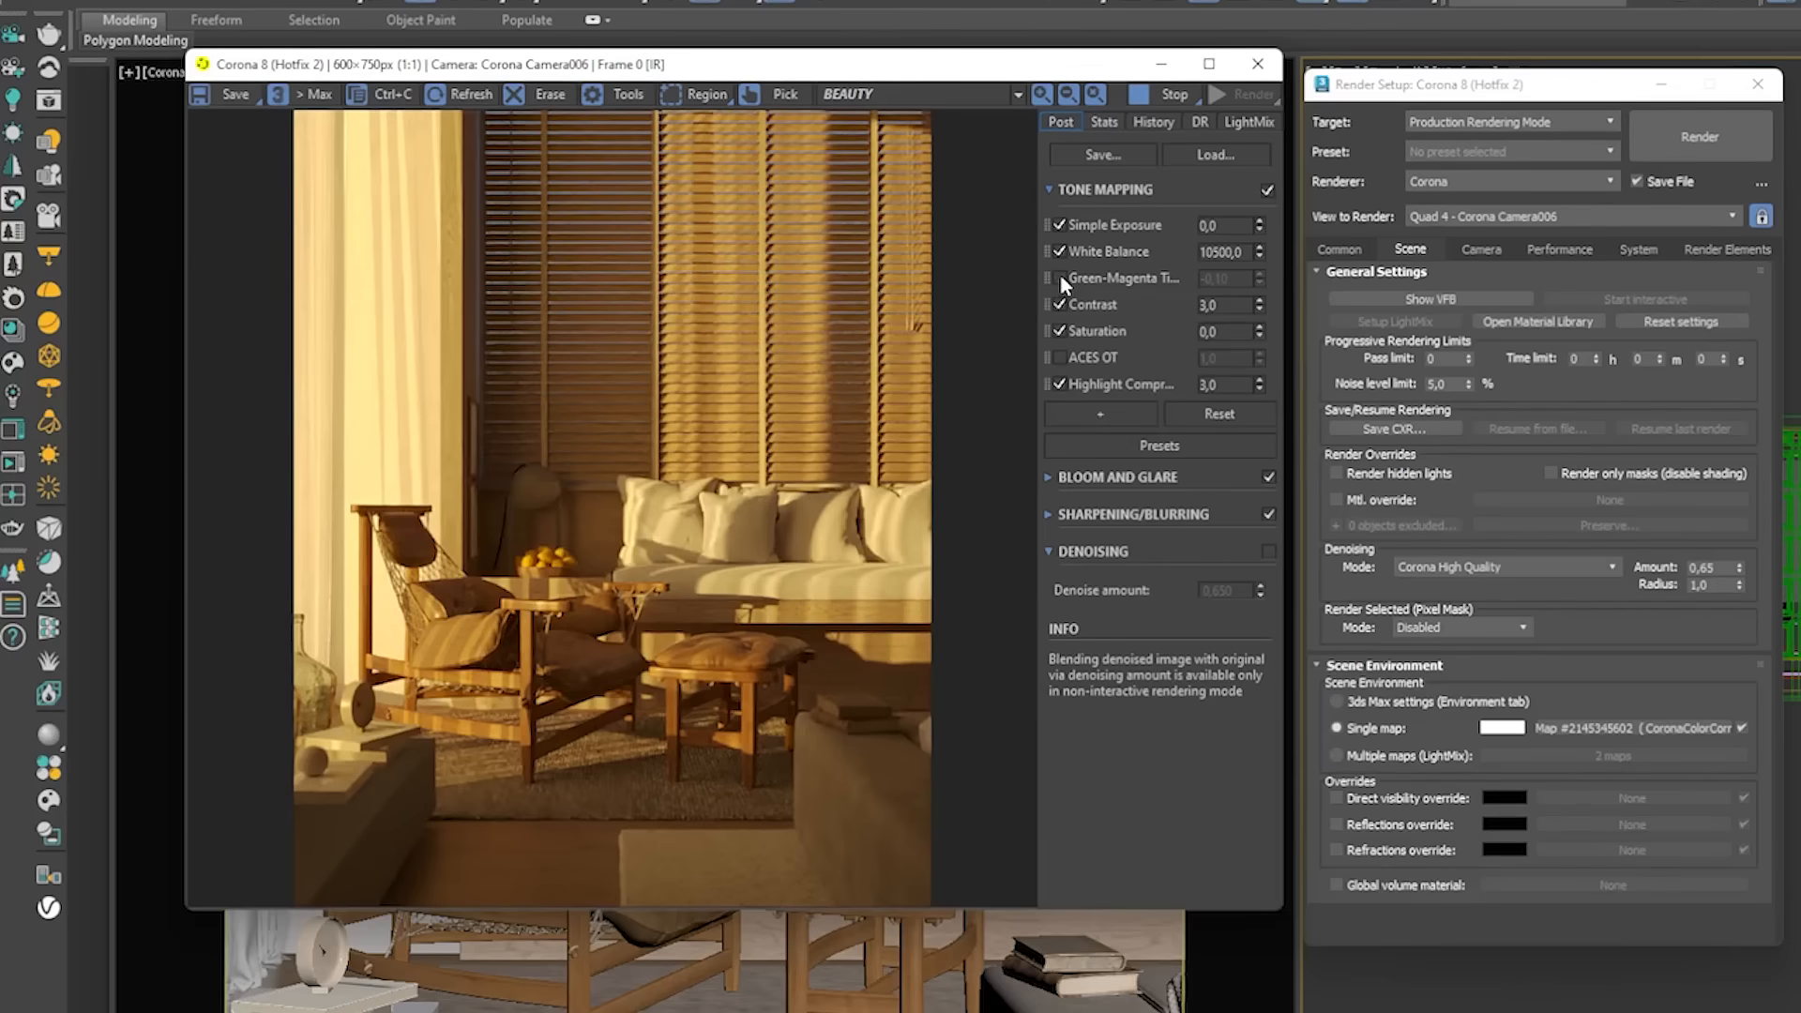
click(1061, 279)
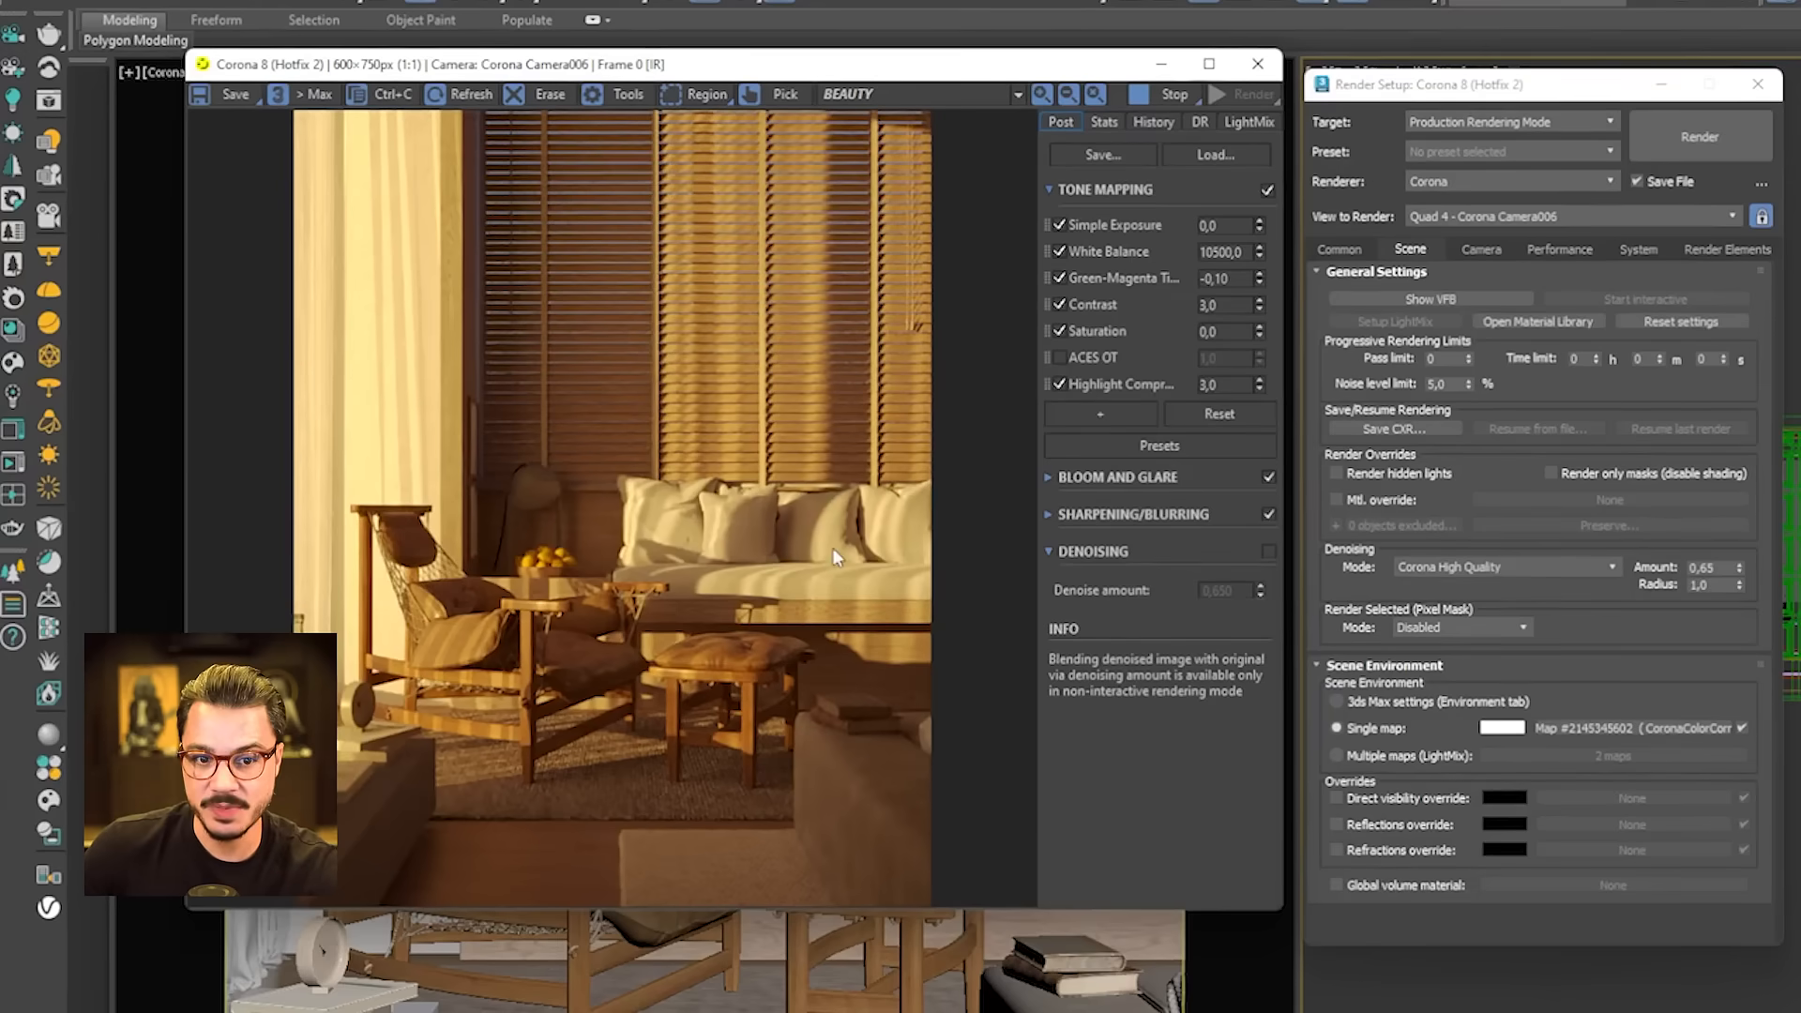
scroll(829, 562, up, 1)
scroll(822, 581, down, 1)
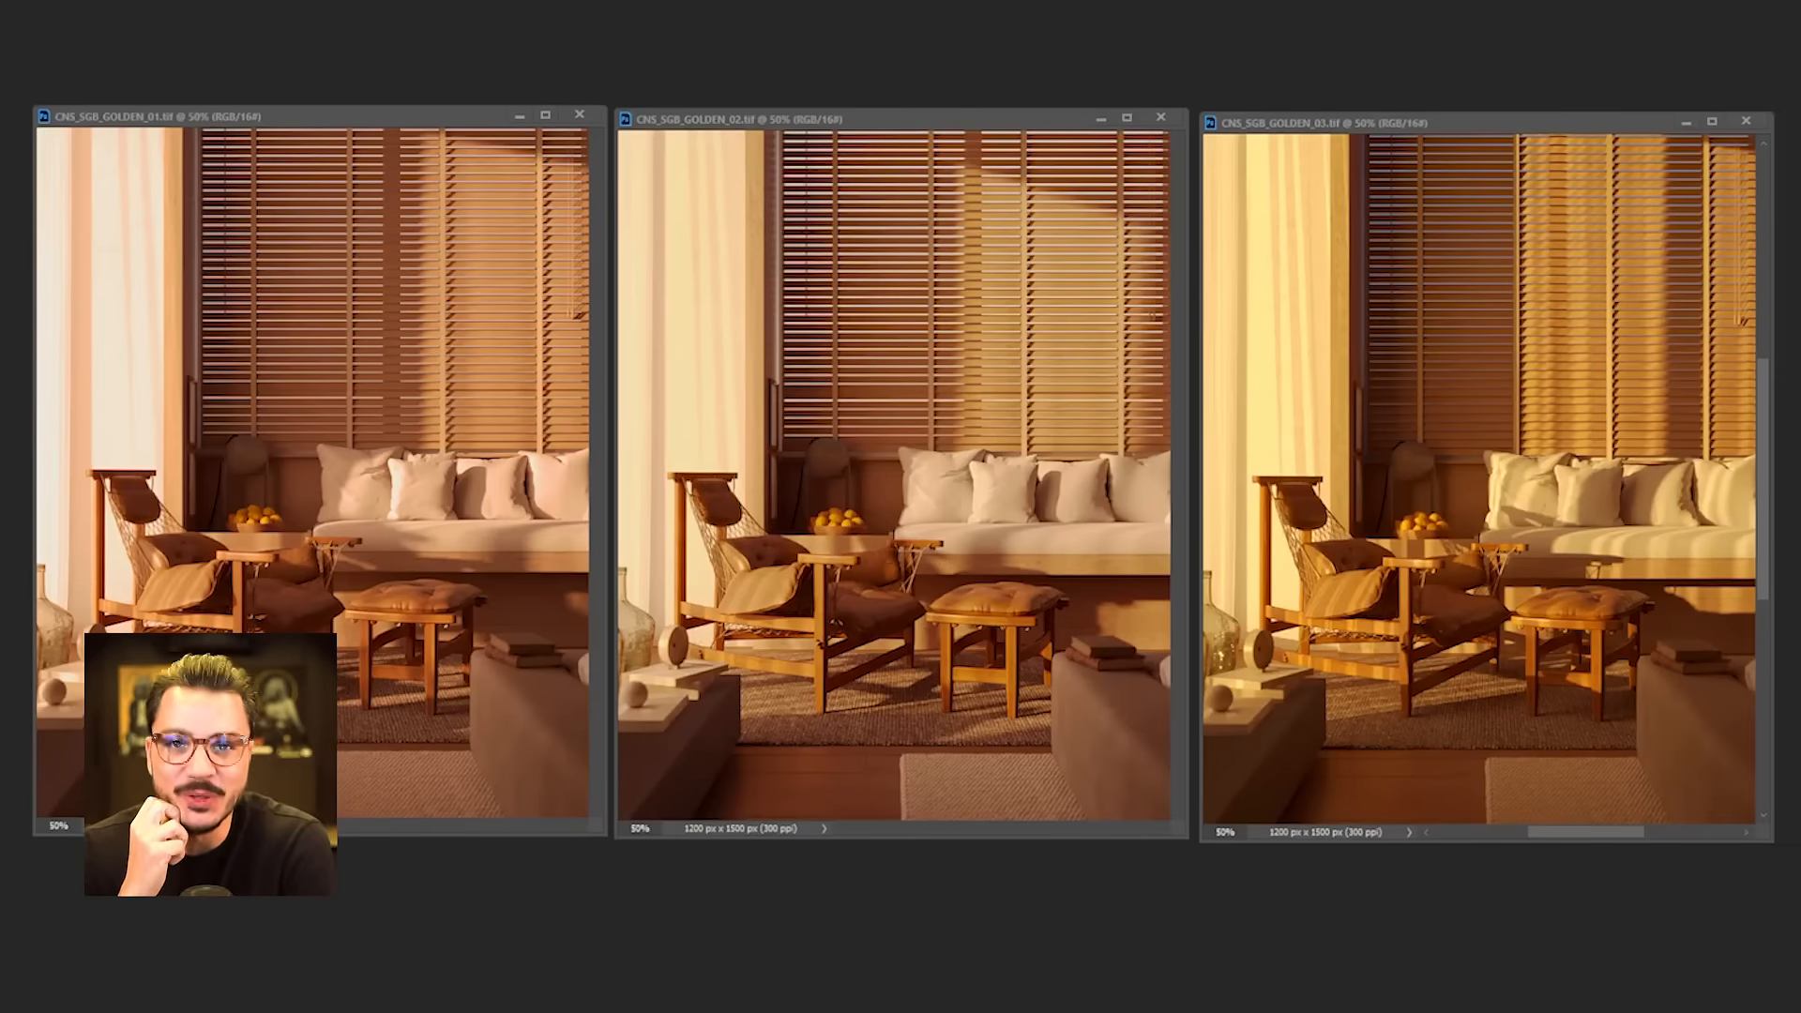
- Switch to Photoshop and compare the light in CNS_SGB_GOLDEN_01.tif, CNS_SGB_GOLDEN_02.tif and CNS_SGB_GOLDEN_03.tif
click(309, 260)
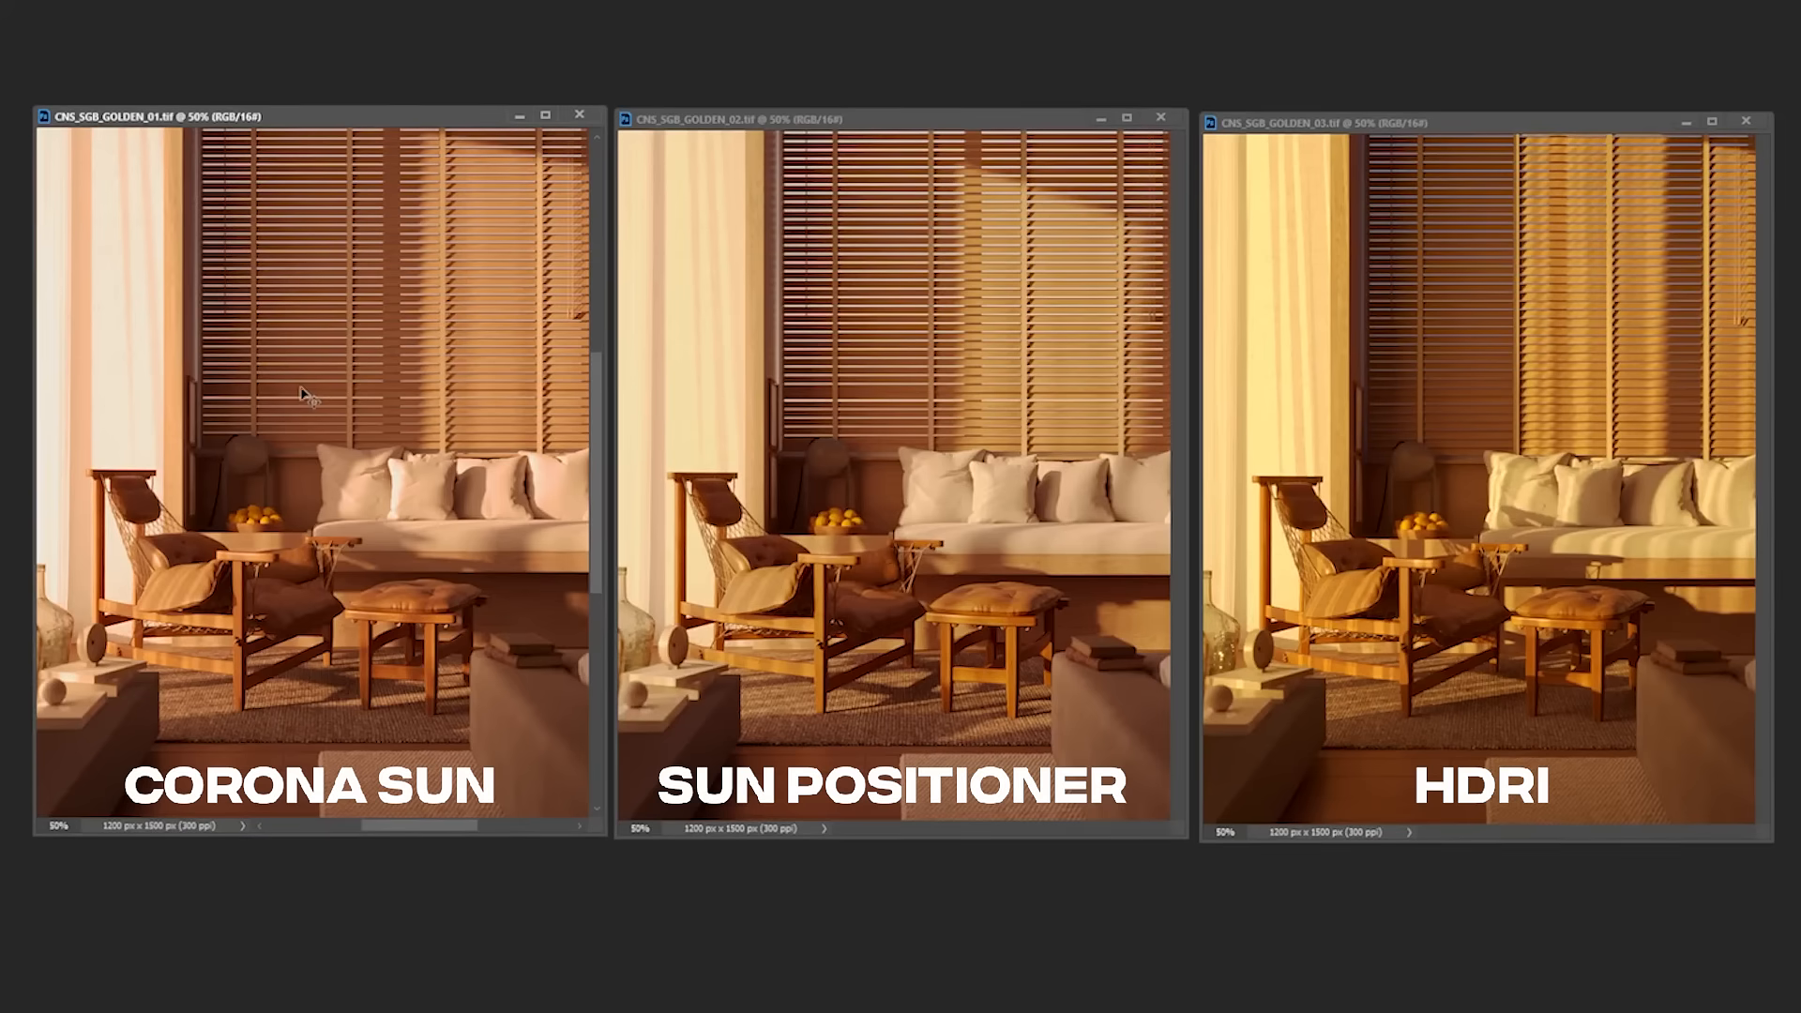
click(957, 289)
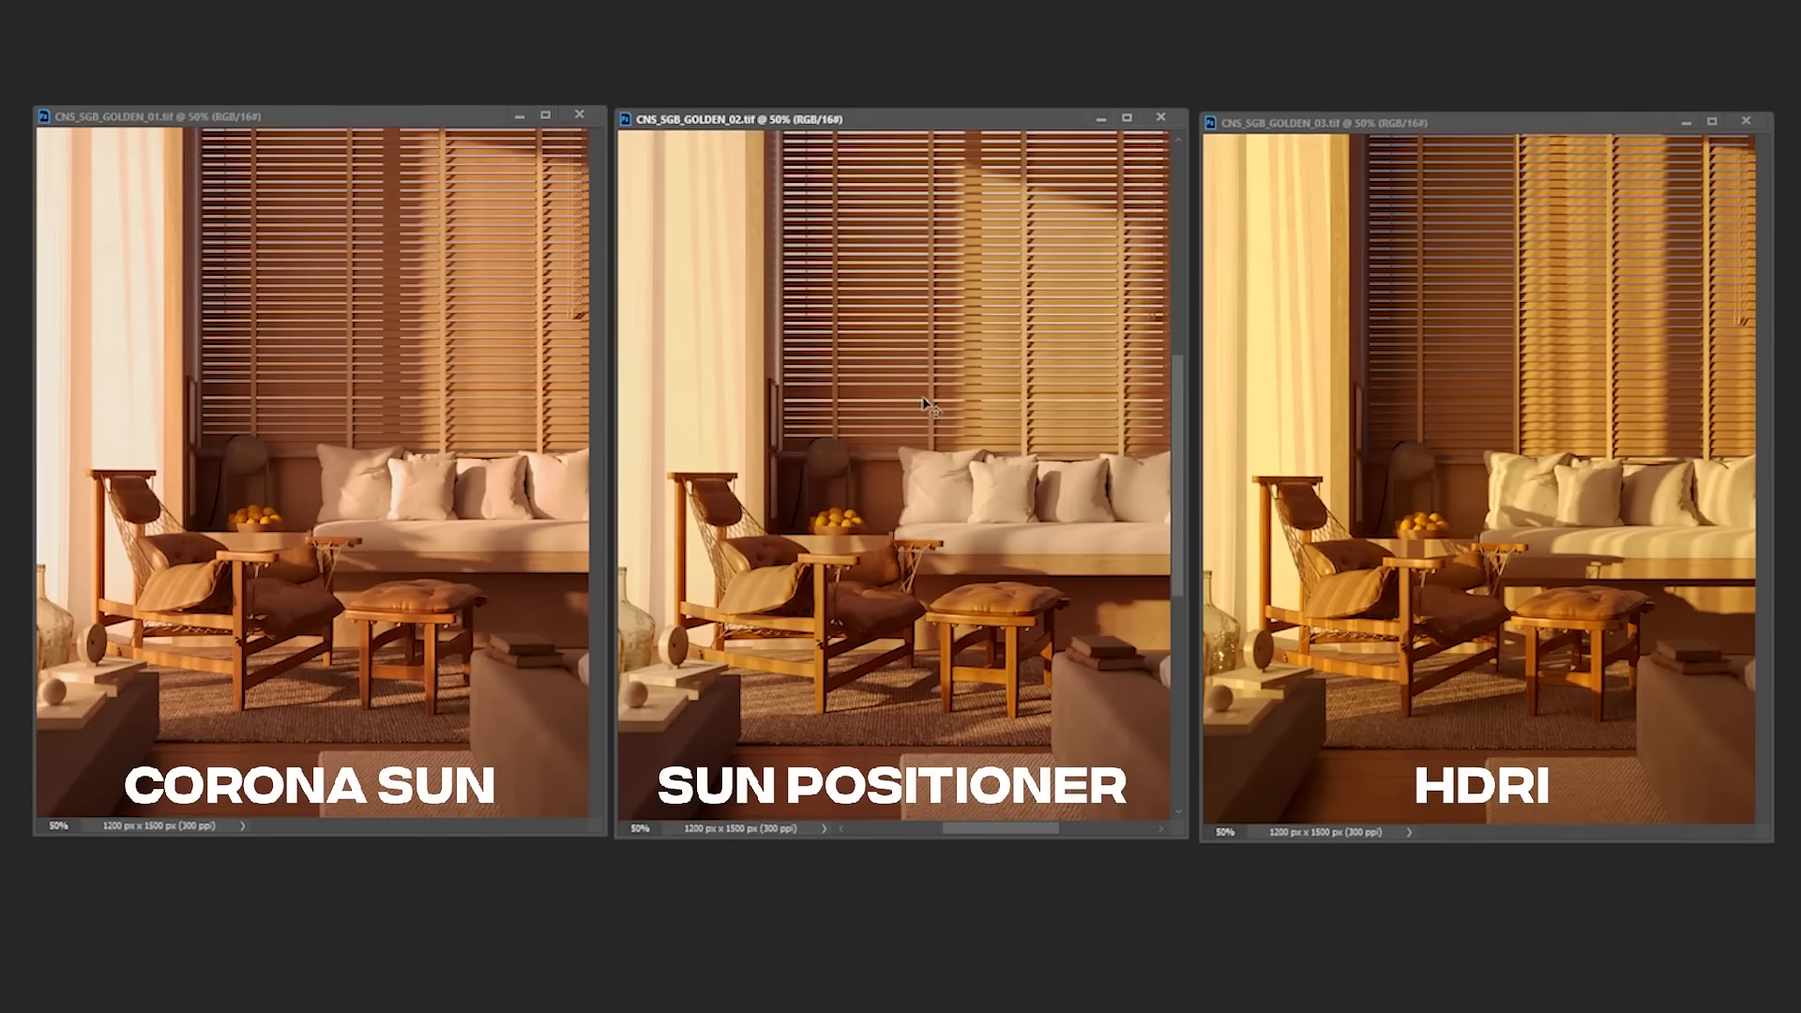
click(1549, 326)
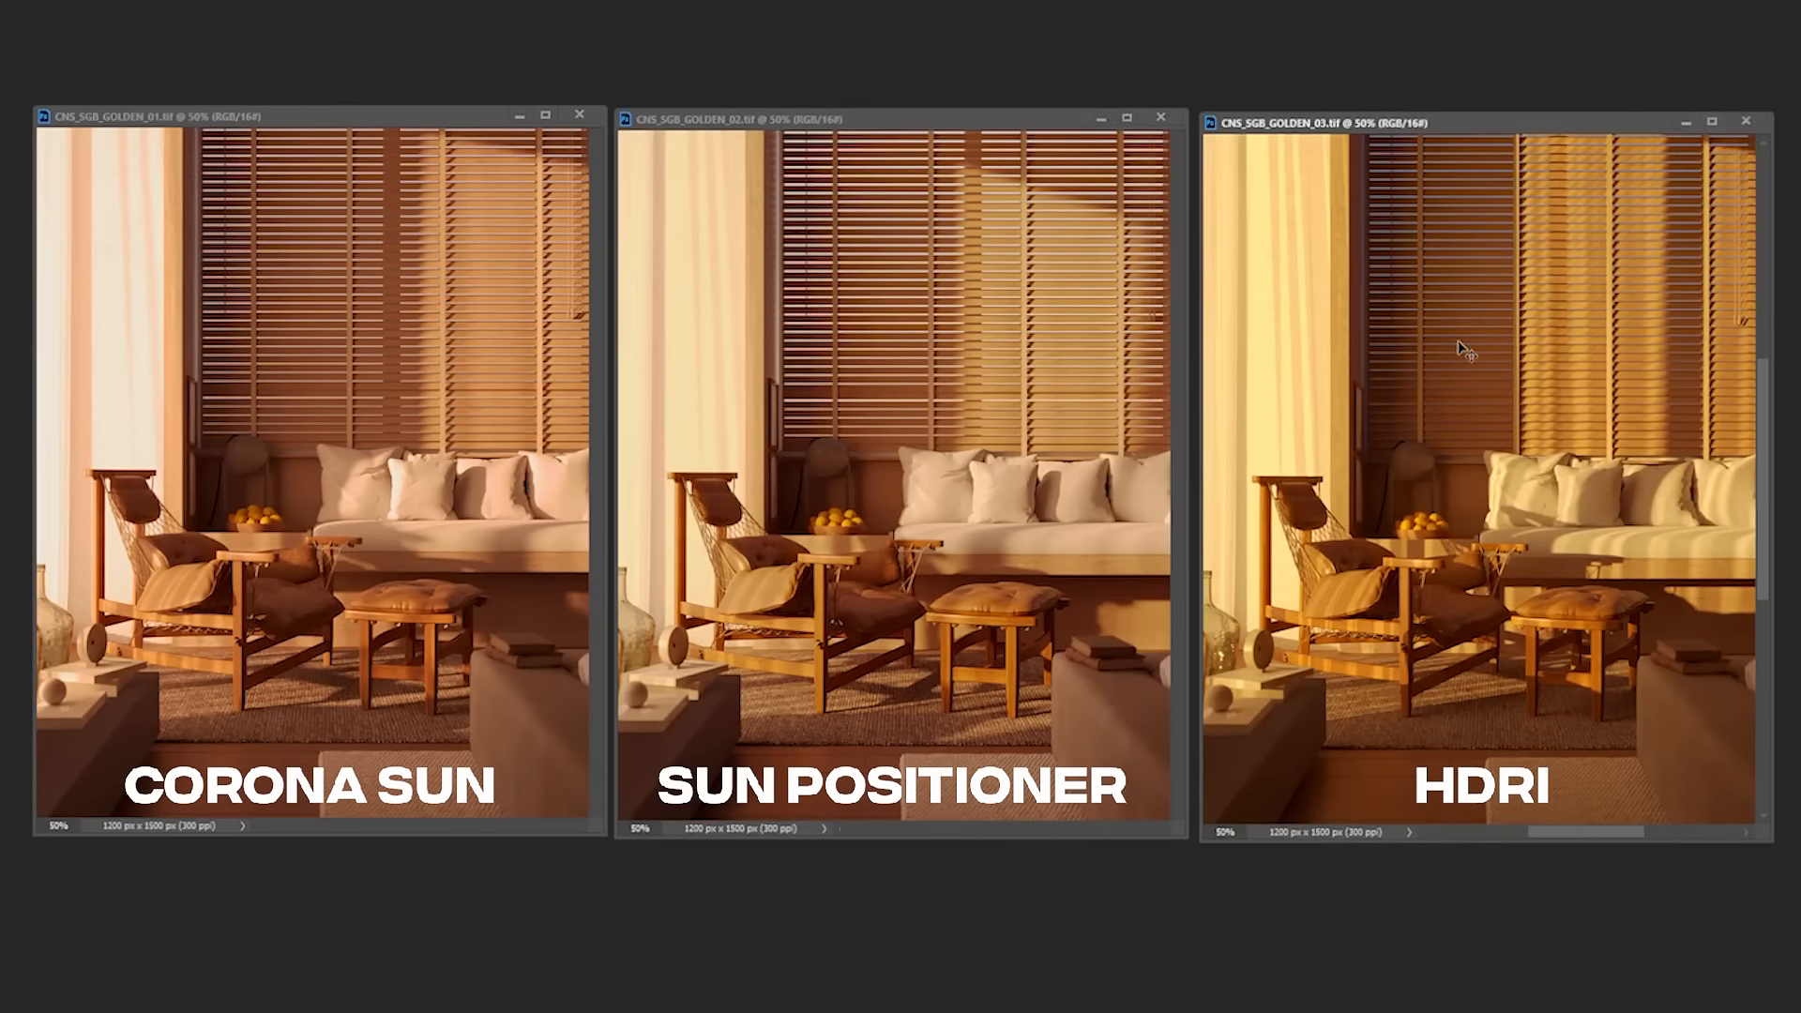